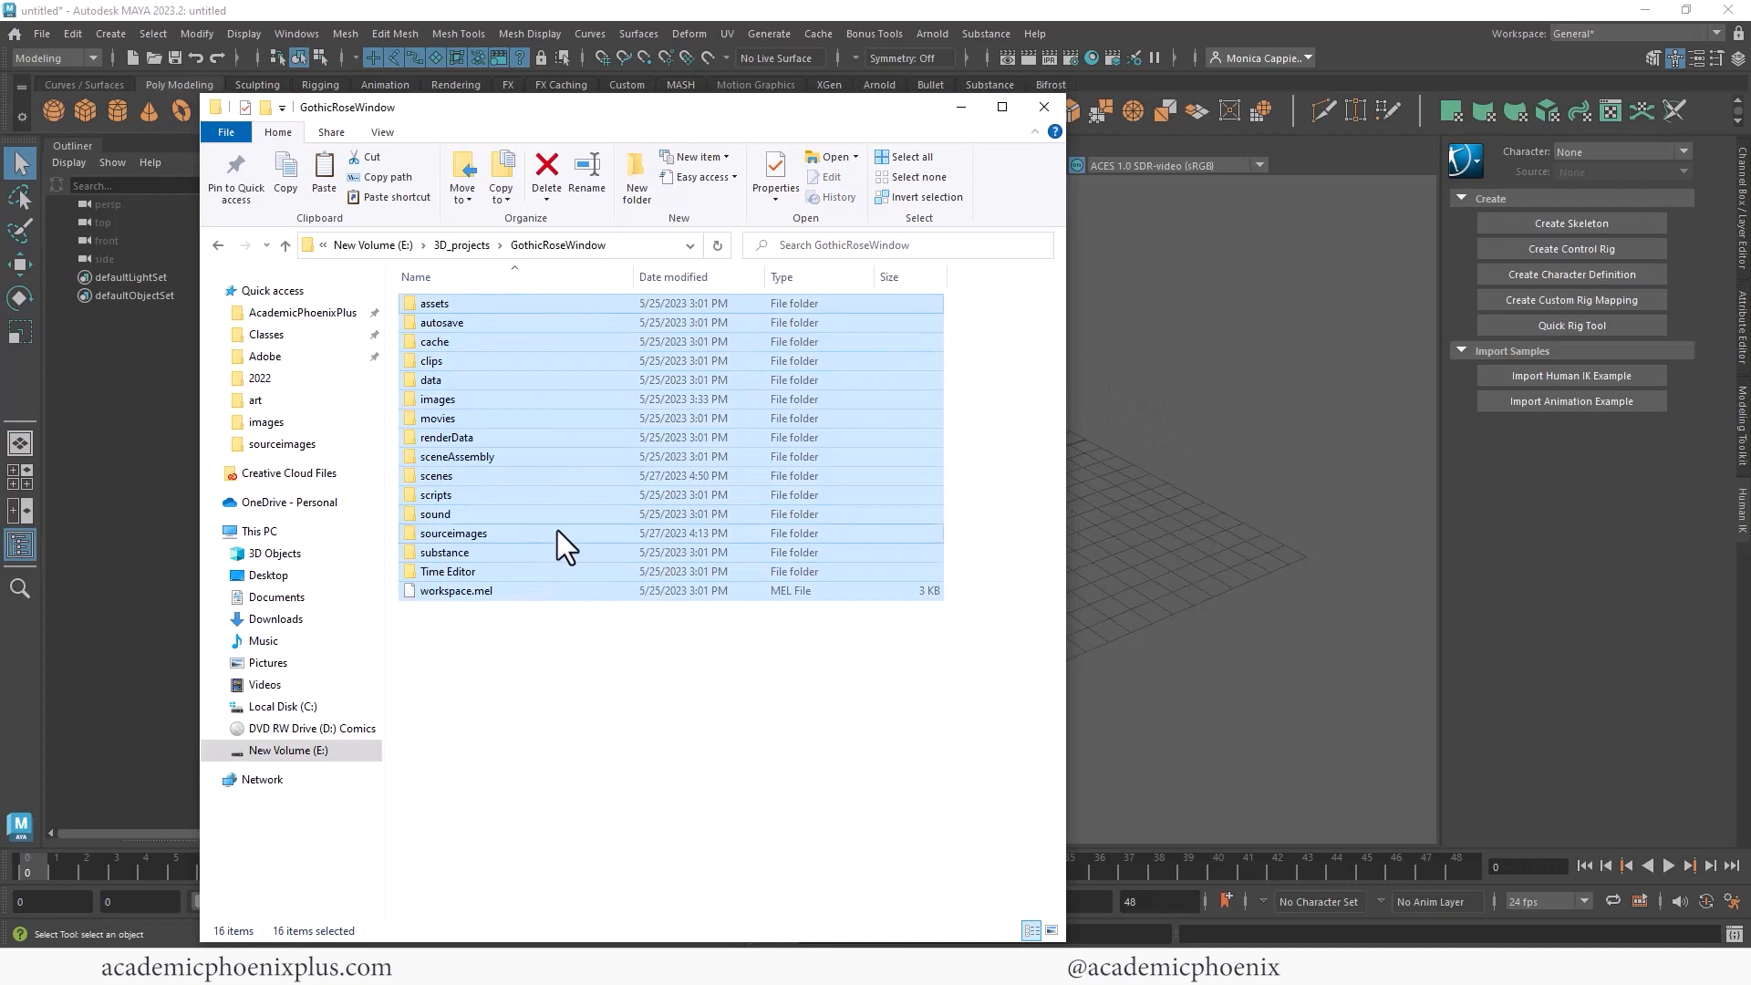
- Open and page through the rose window reference images in the project's sourceimages folder, then return to the scene
drag(950, 402, 583, 311)
click(676, 423)
click(575, 374)
double_click(575, 375)
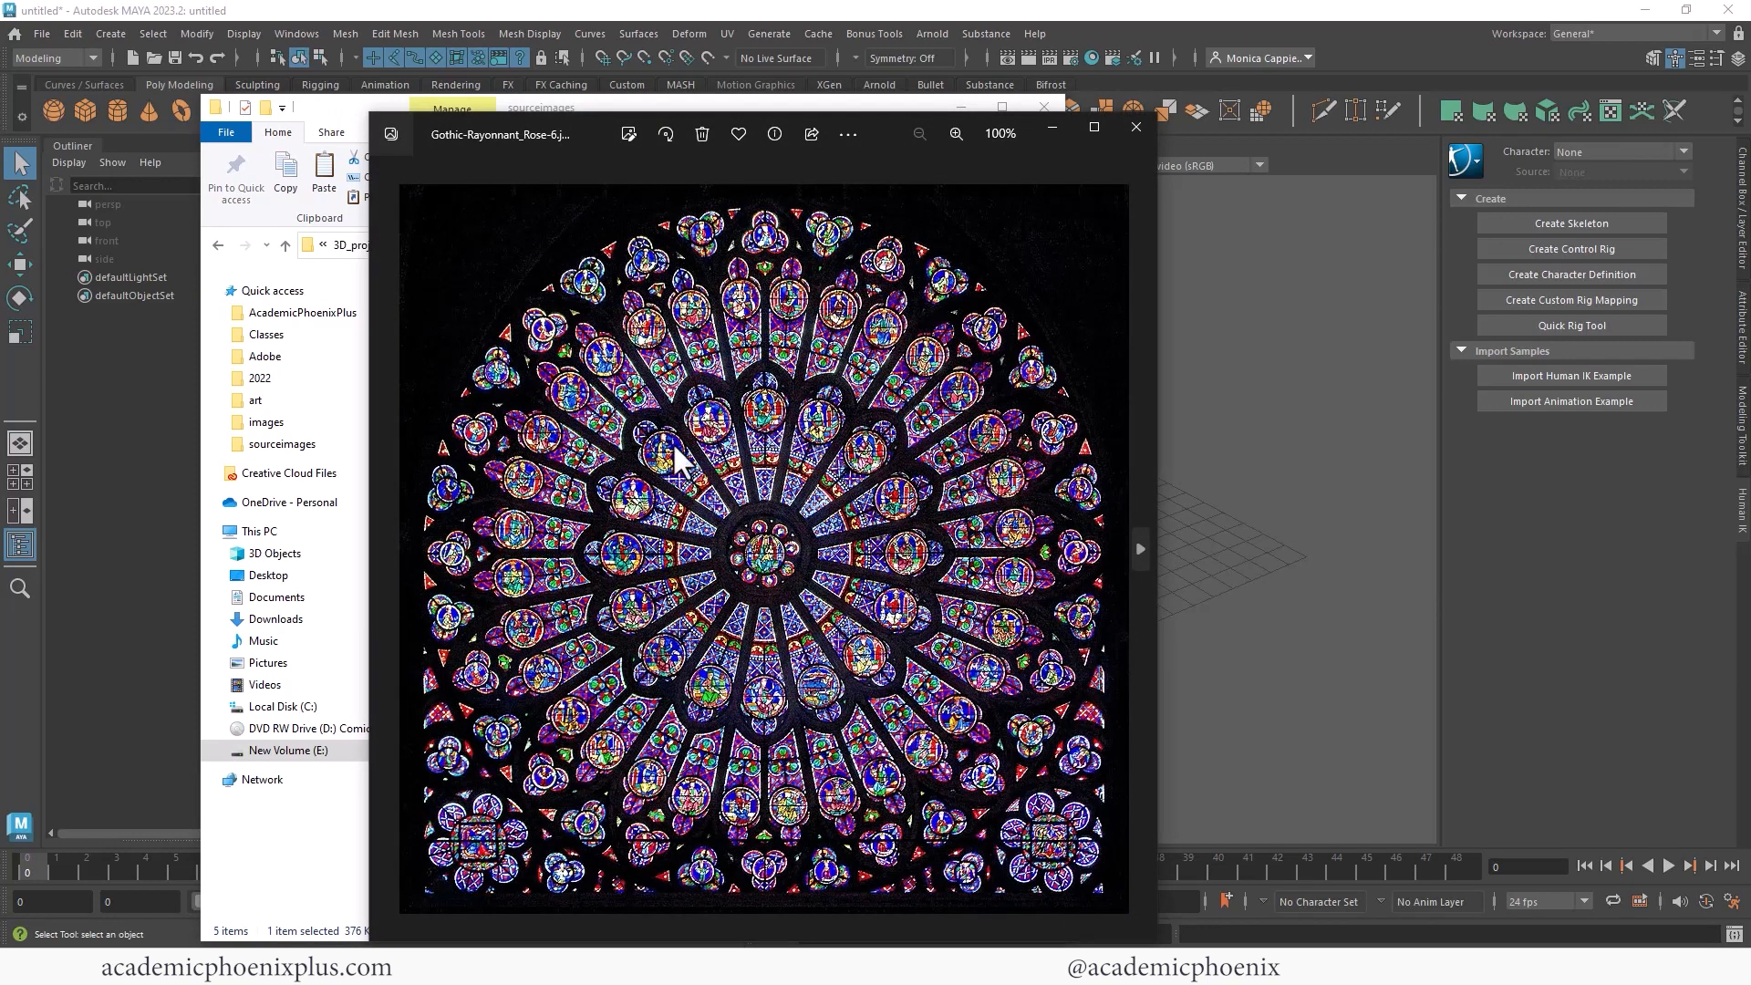
key(Right)
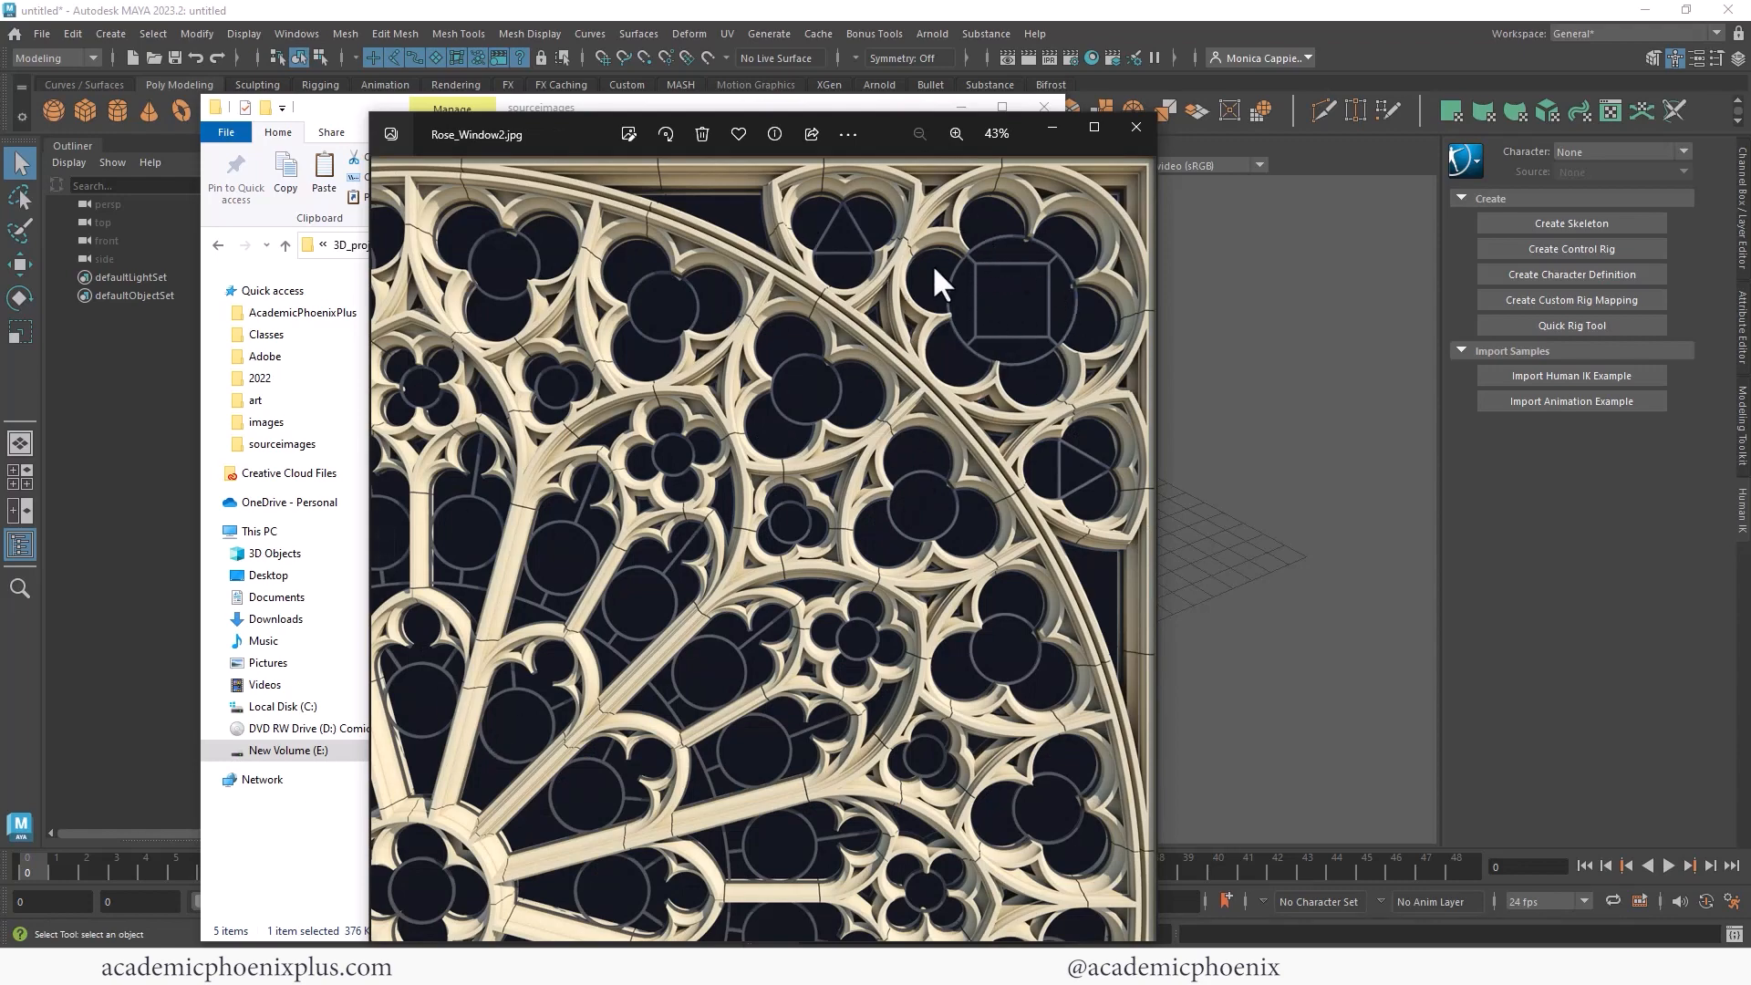
key(Right)
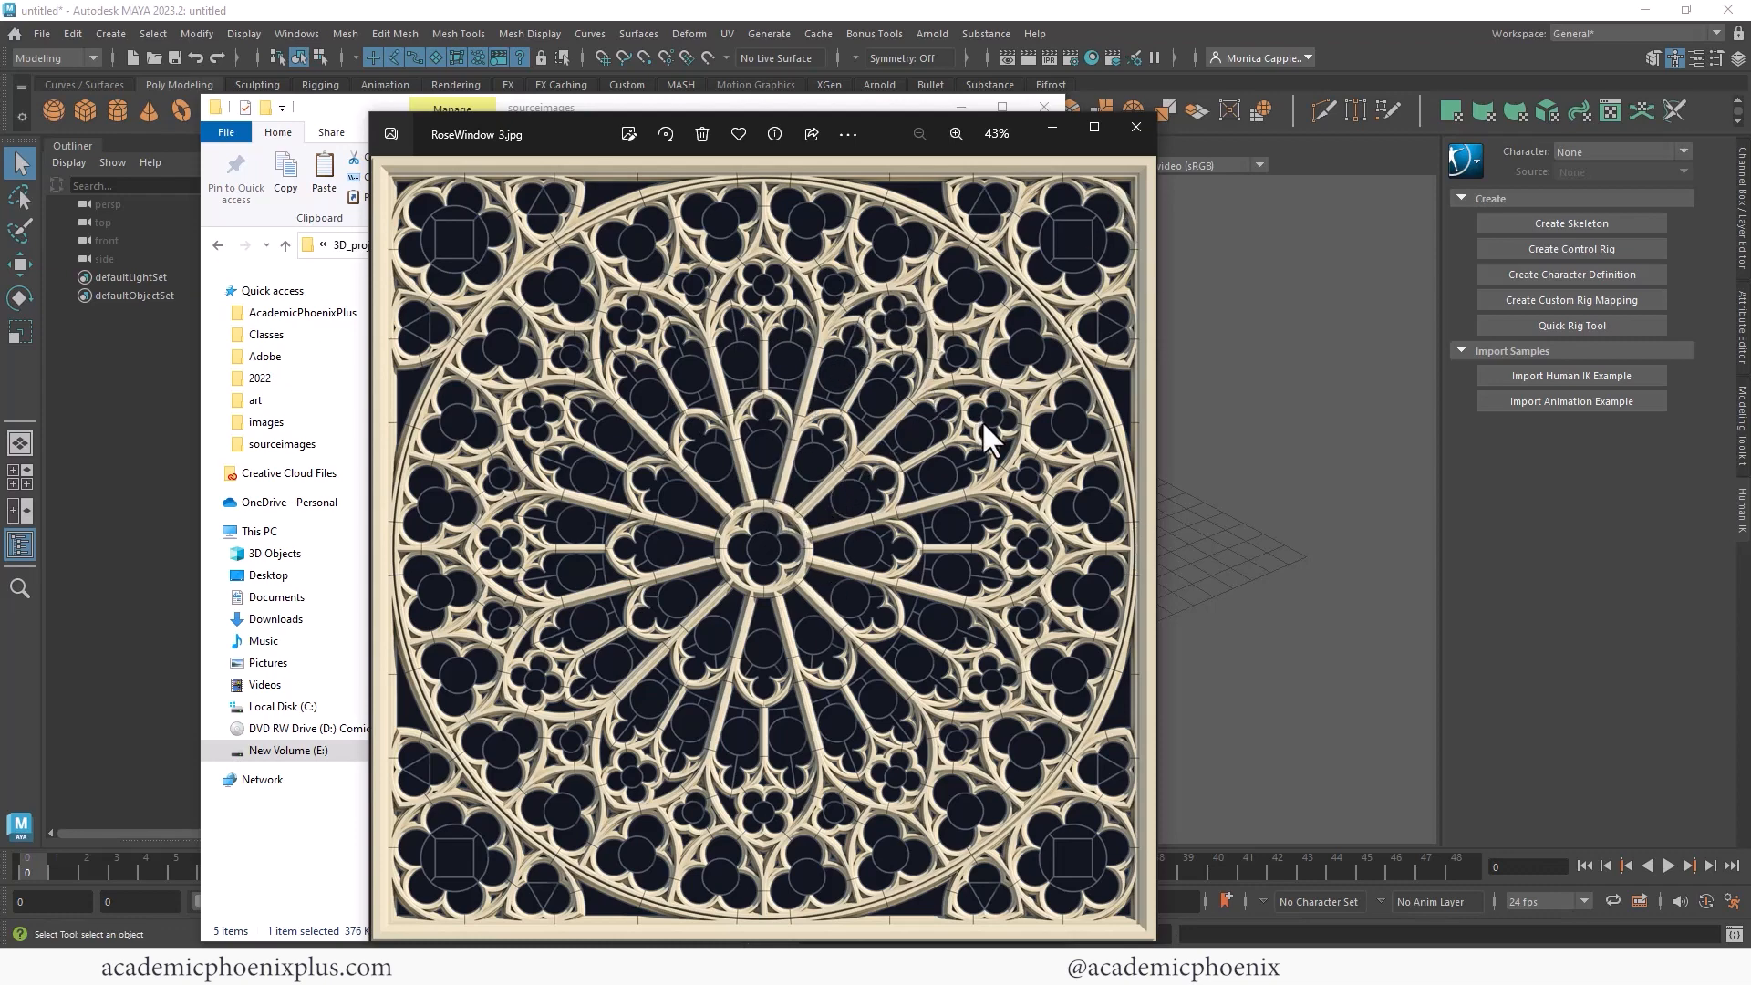
key(Right)
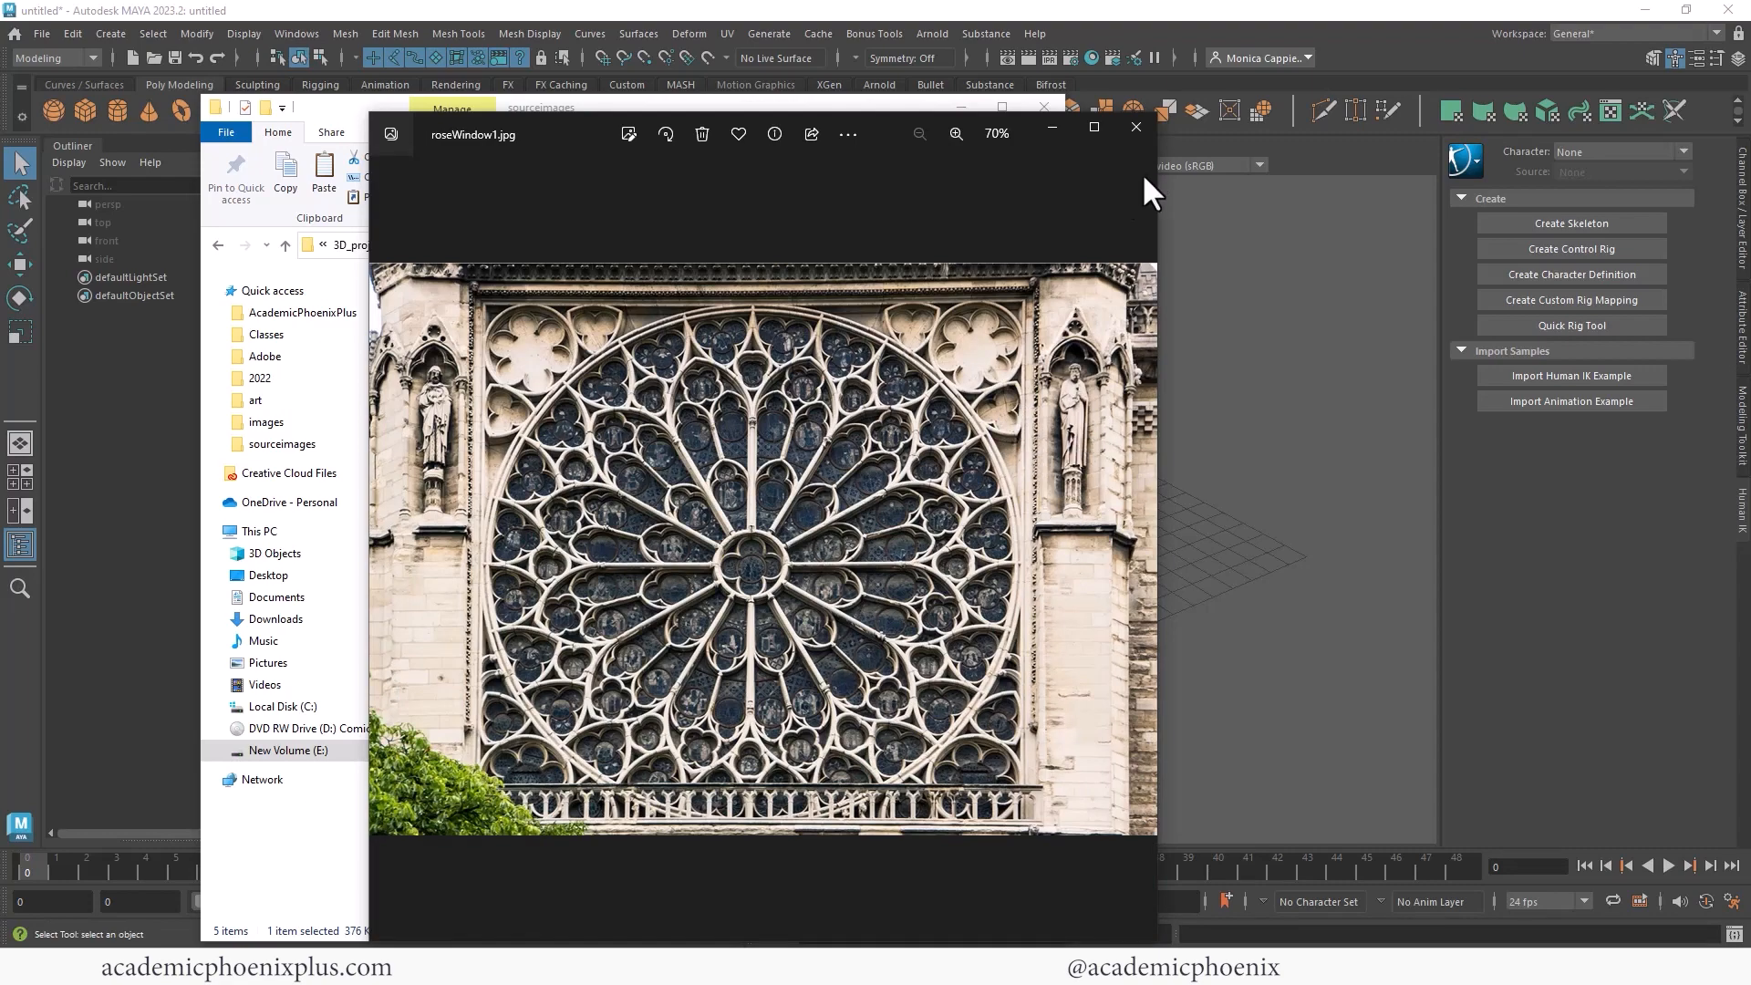
click(1136, 128)
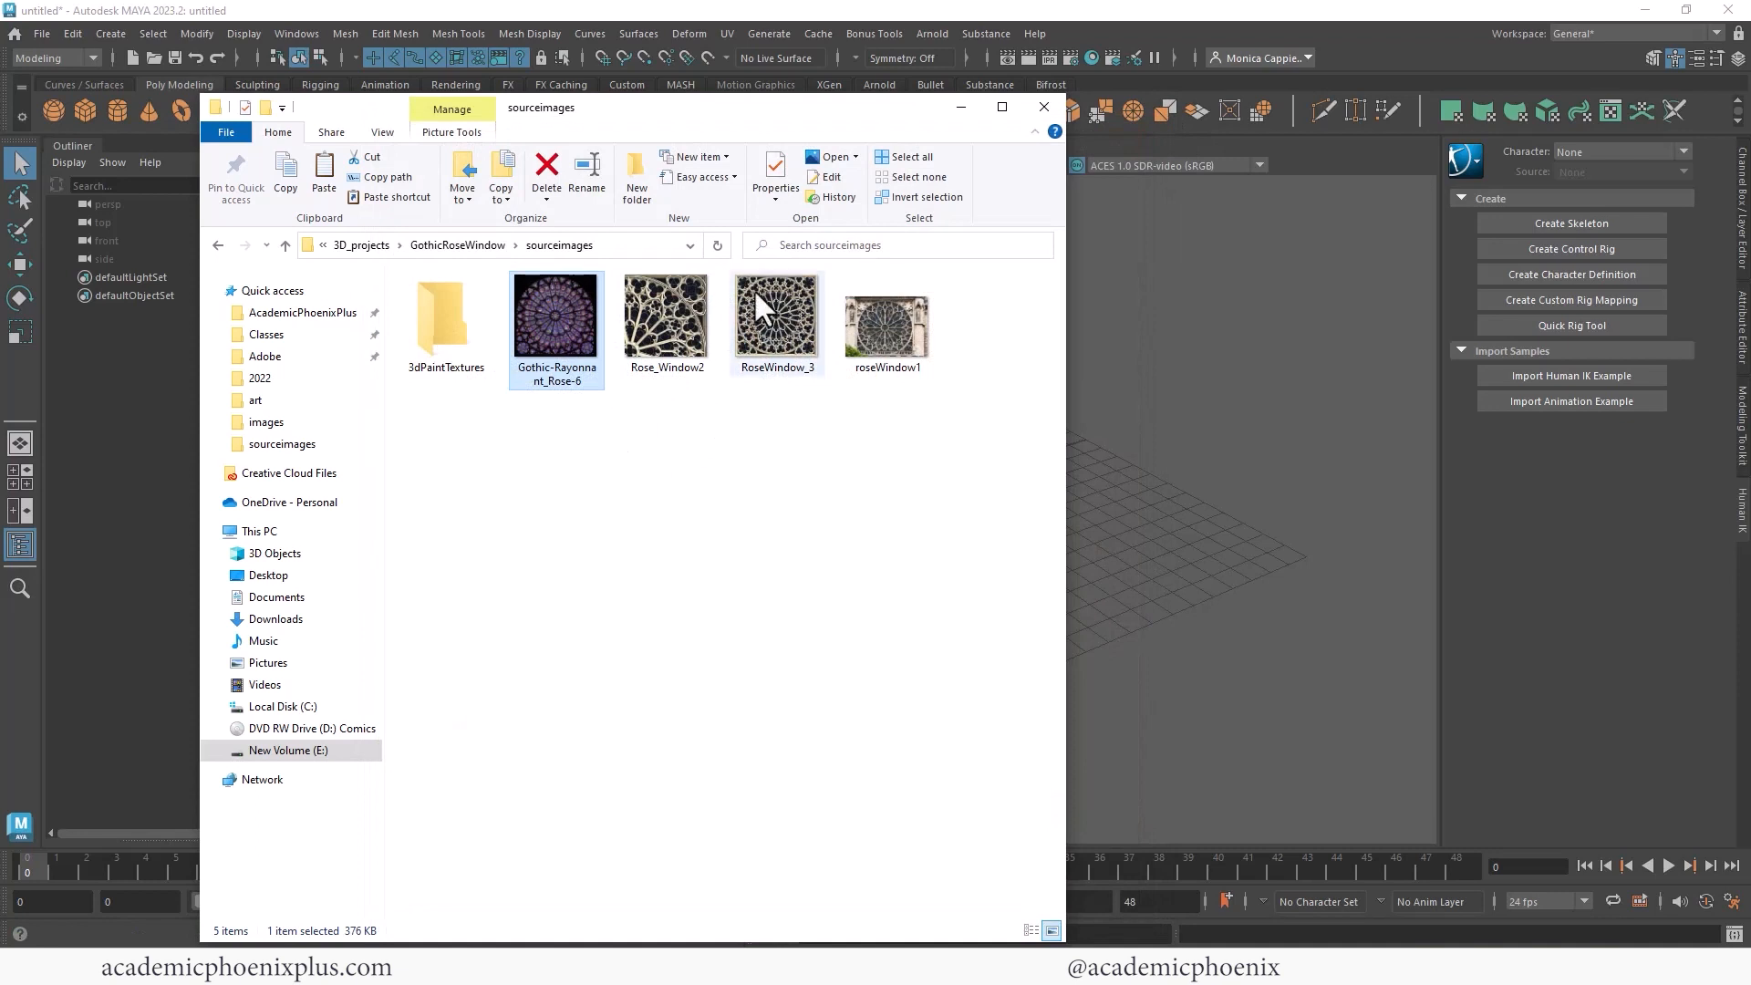
click(1222, 325)
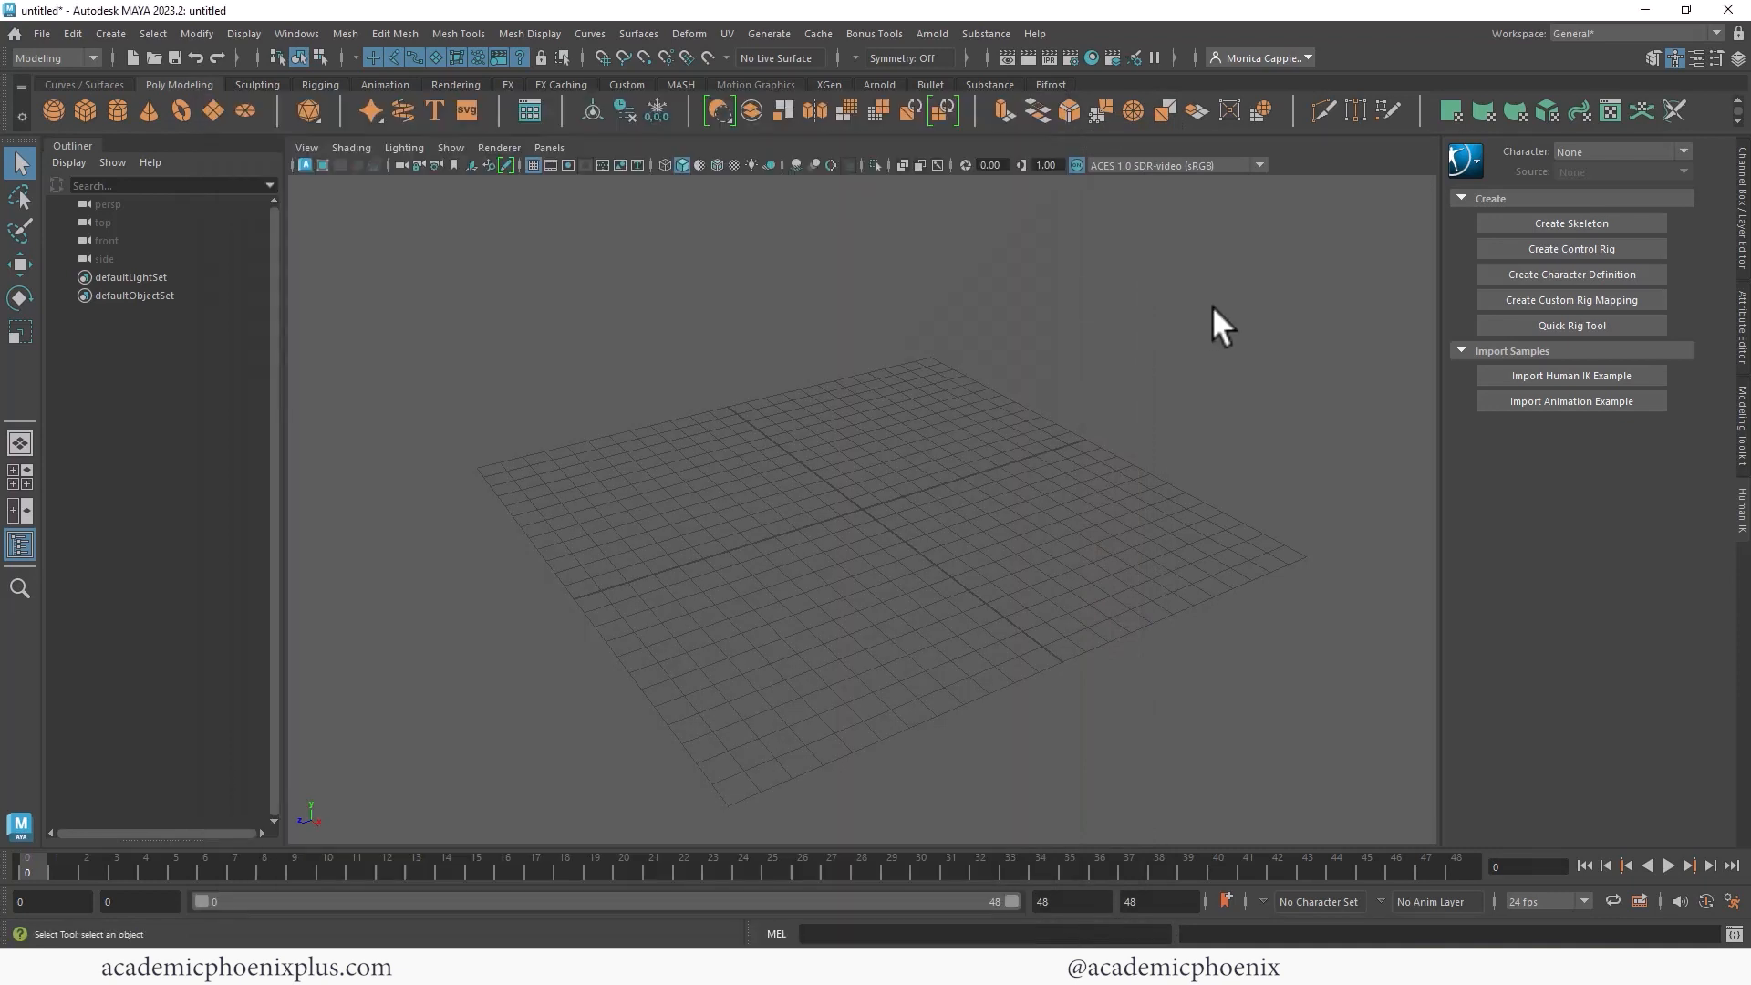
- Create a free image plane in the scene and open its attributes
click(120, 33)
click(259, 325)
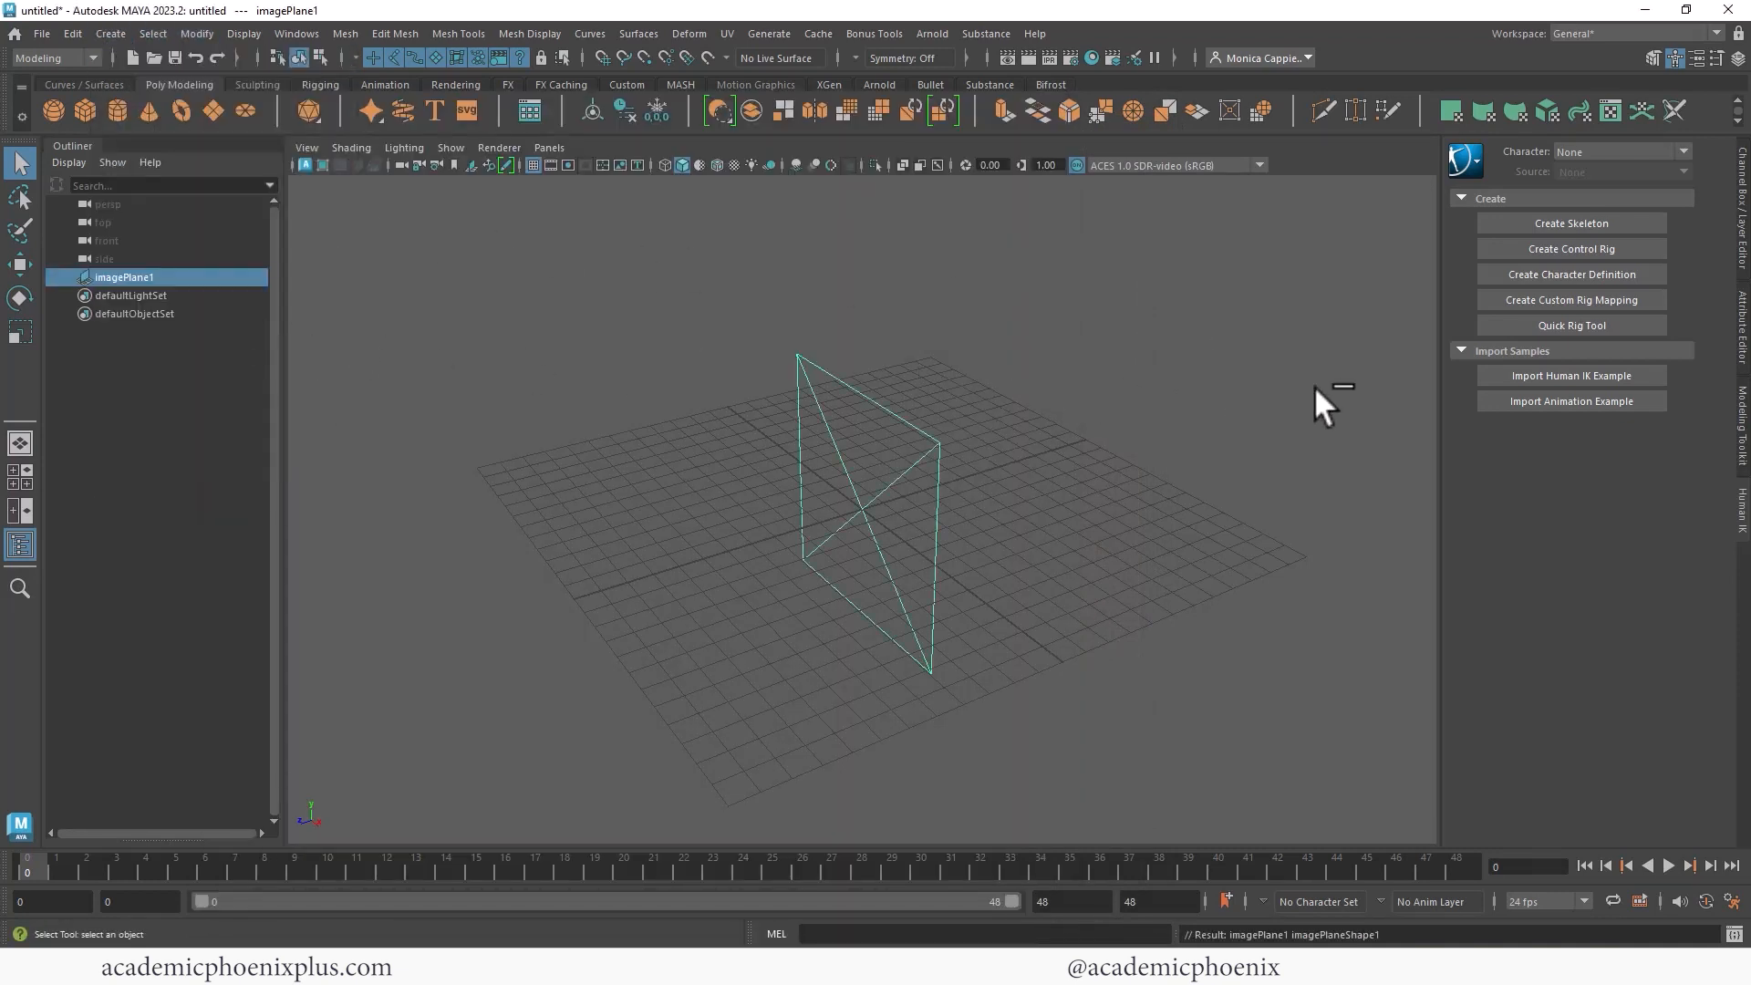
click(1738, 301)
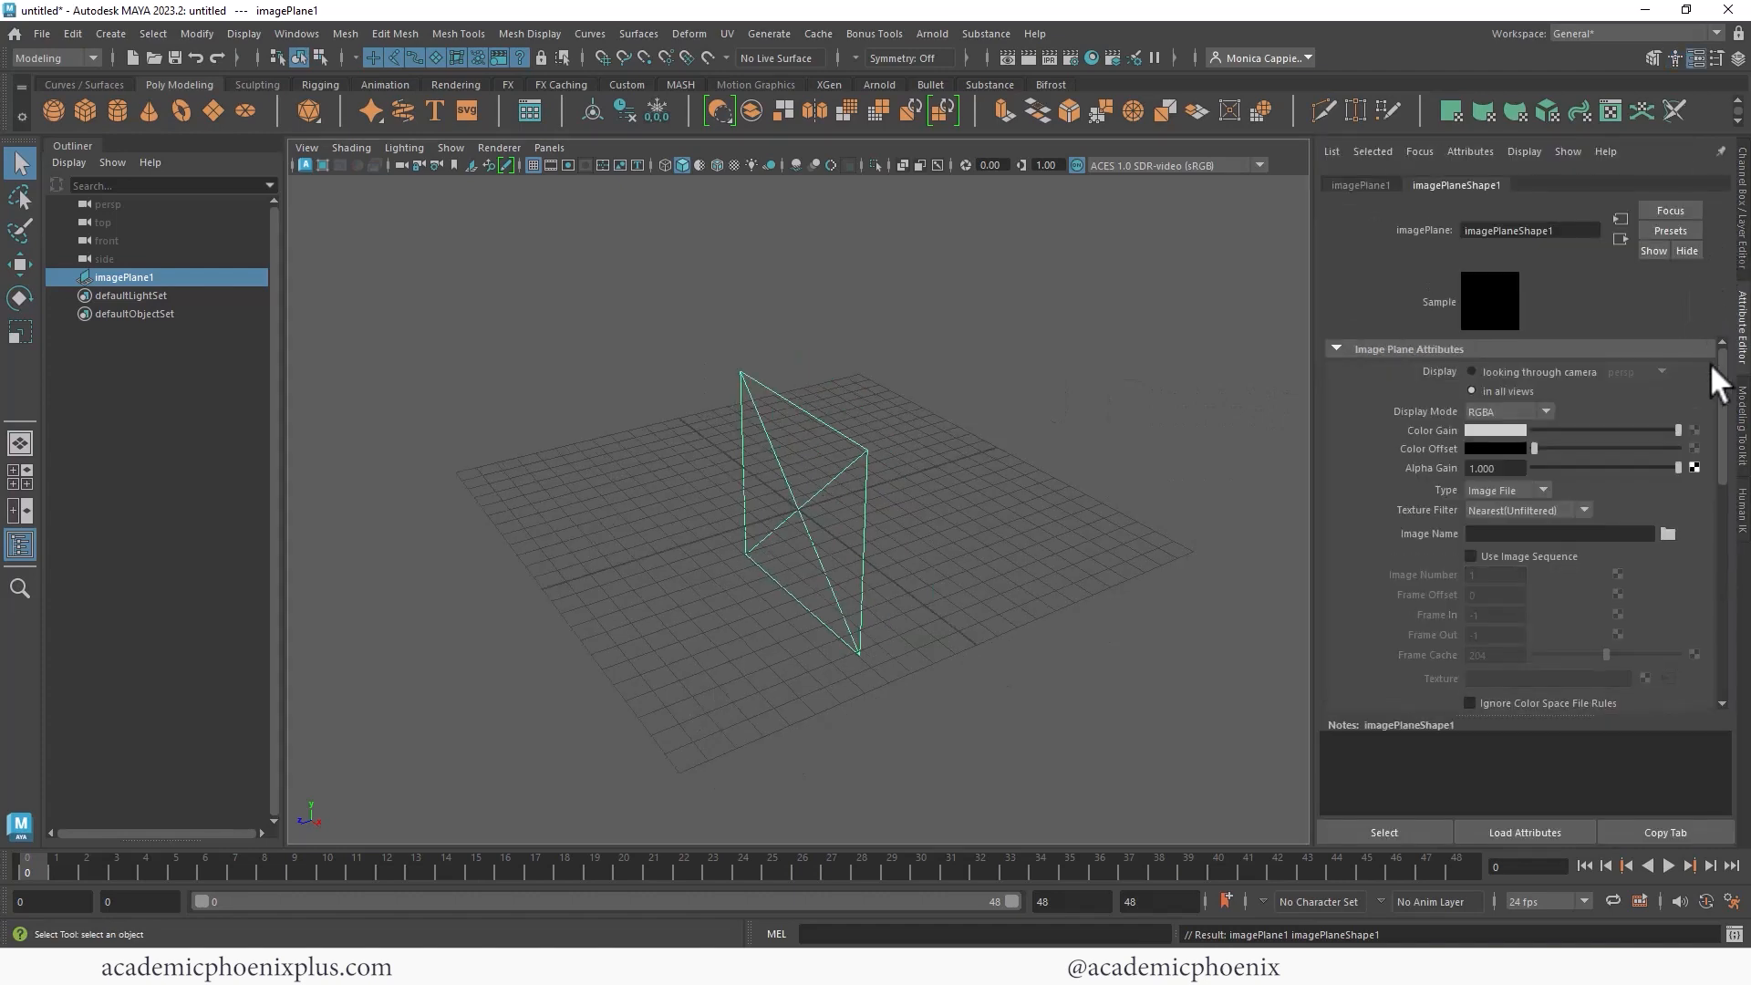
- Load Rose_Window2.jpg from the project's sourceimages folder as the image plane's image
click(1668, 532)
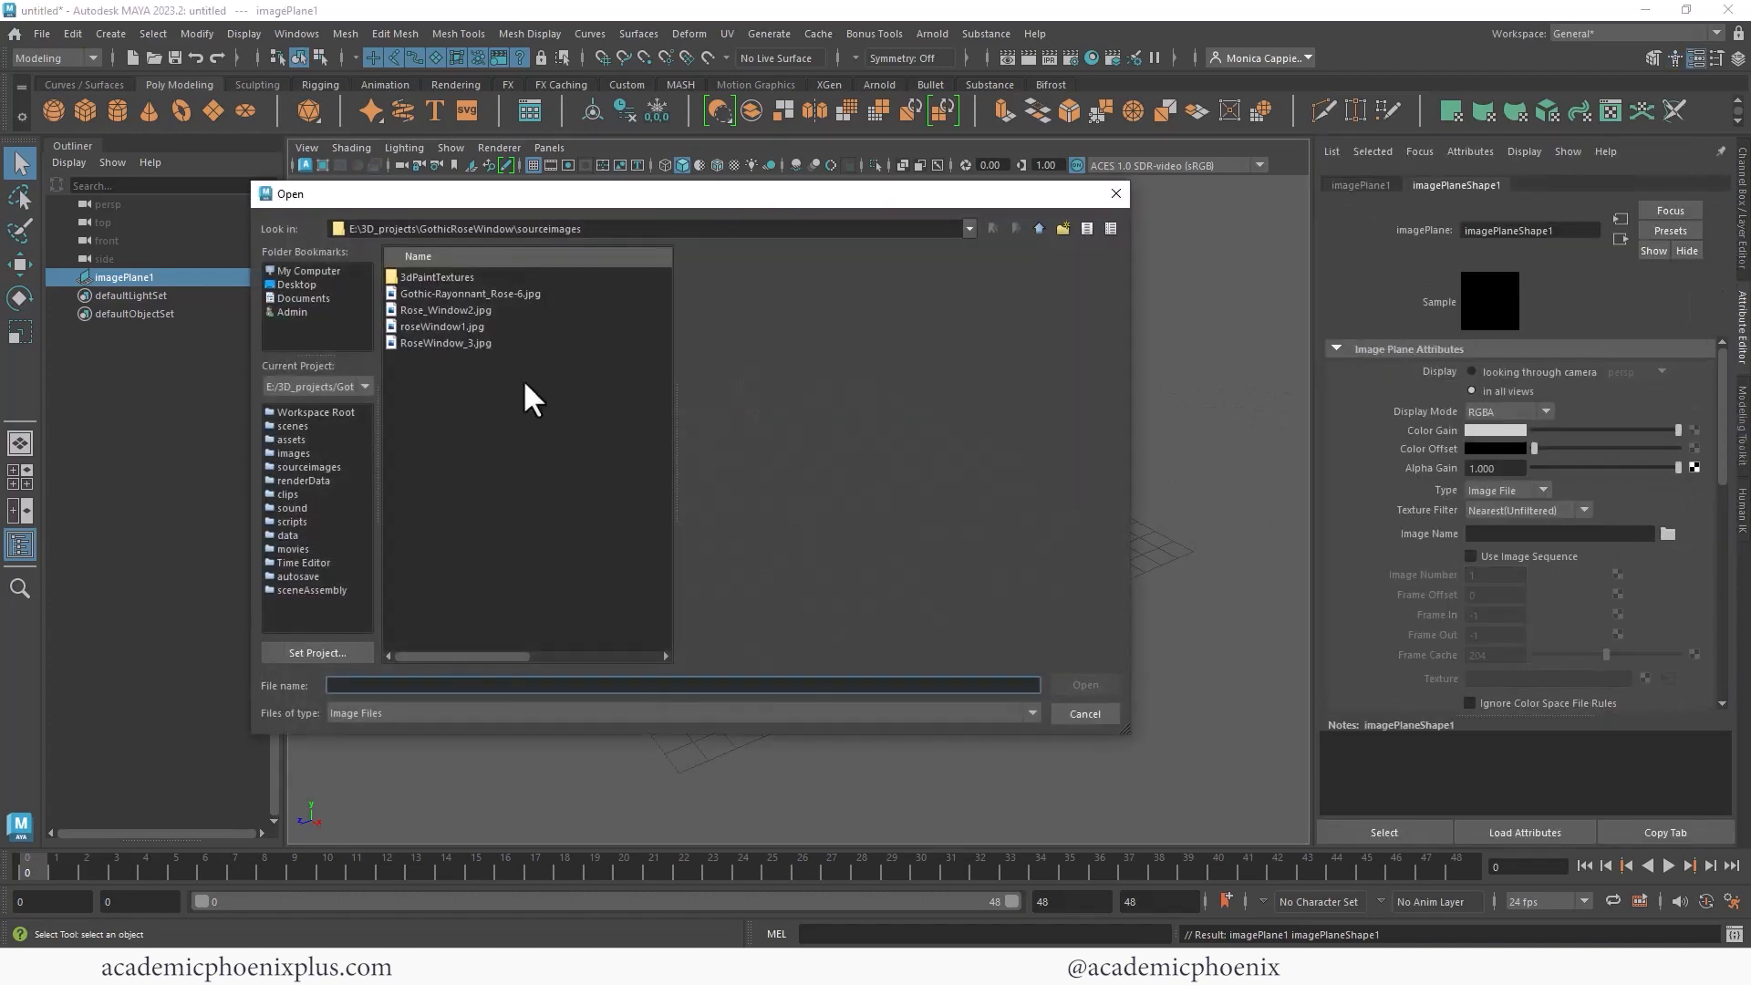
click(586, 231)
click(575, 231)
drag(517, 229, 626, 234)
click(626, 230)
click(469, 328)
click(465, 310)
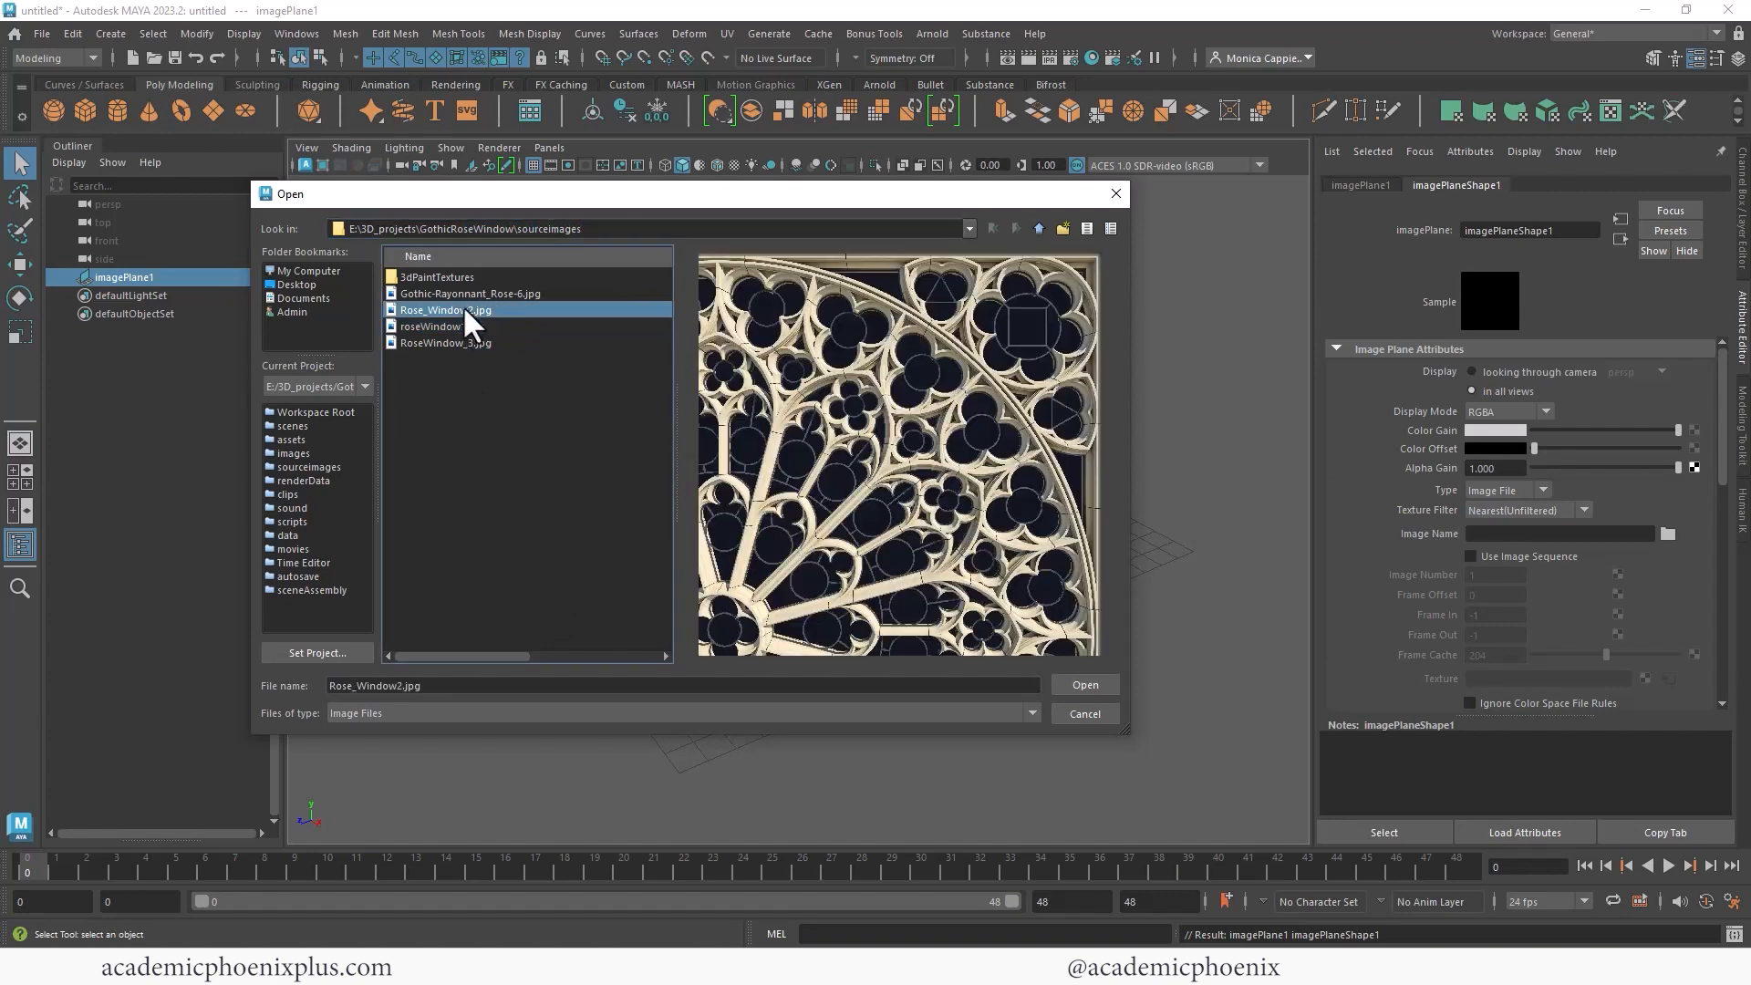
click(477, 294)
click(455, 310)
click(1086, 685)
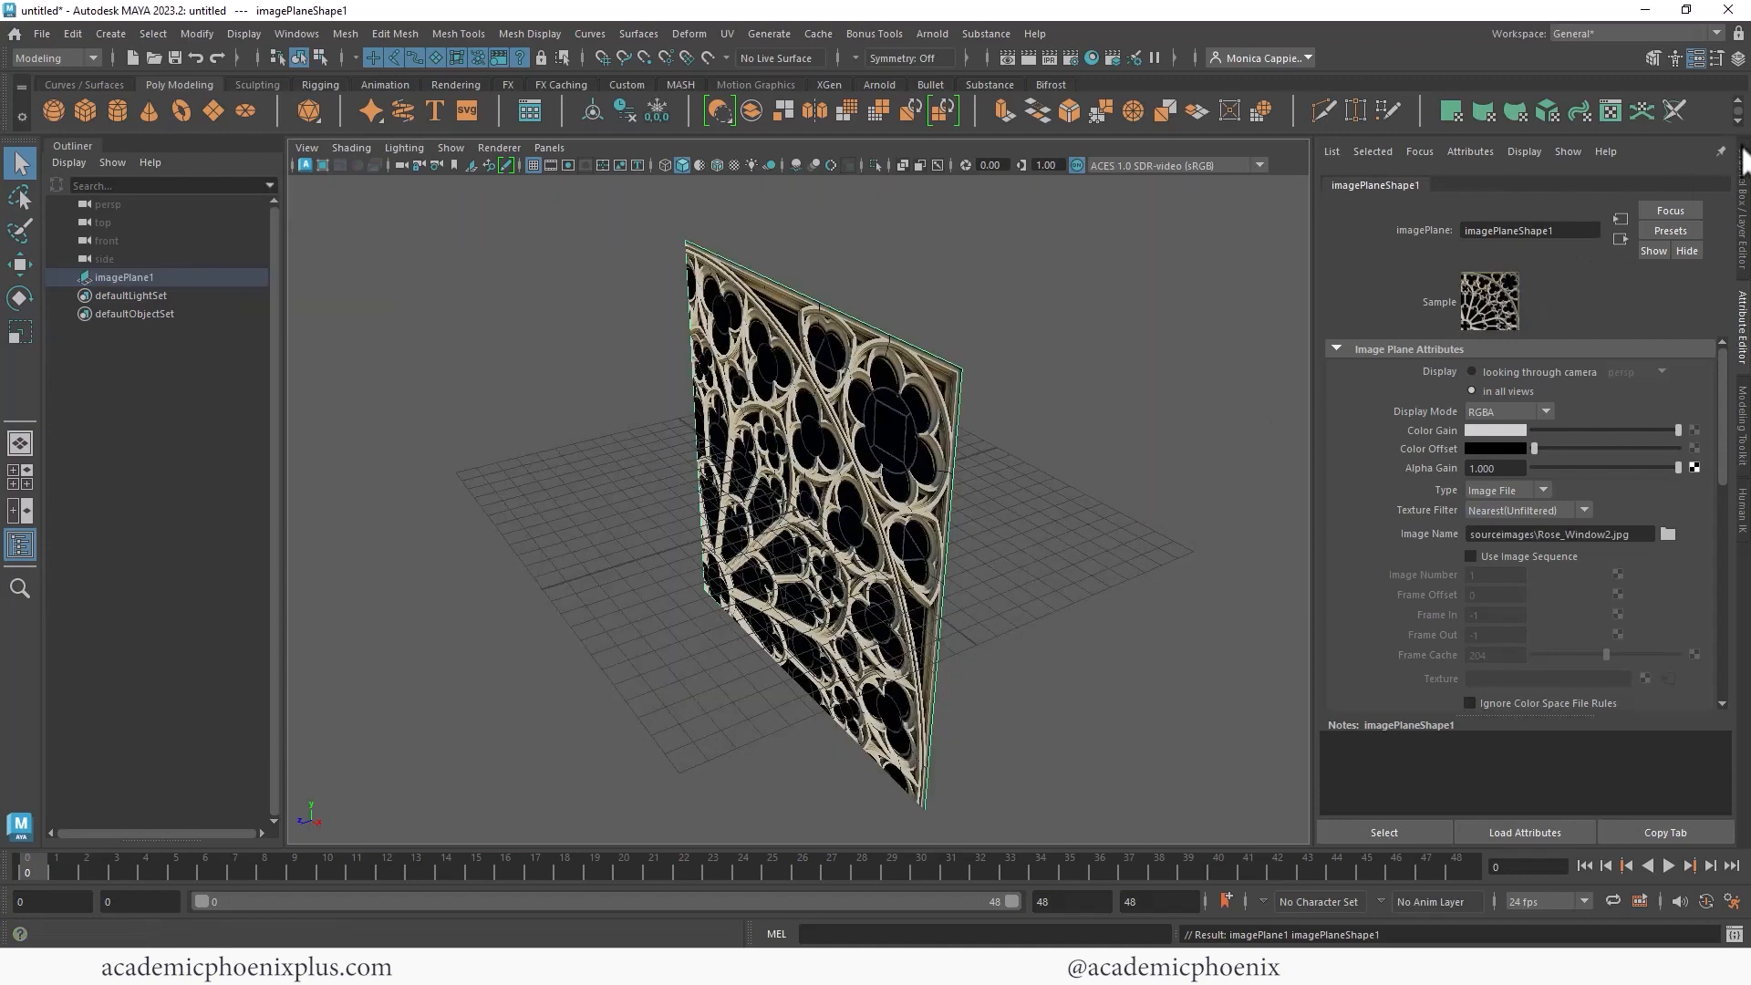
- Move the image plane up and back to about Y 11.3, Z -19.1 and scale it uniformly to about 1.6
click(1742, 202)
click(908, 422)
key(w)
drag(825, 518, 1129, 445)
drag(1190, 332, 1209, 210)
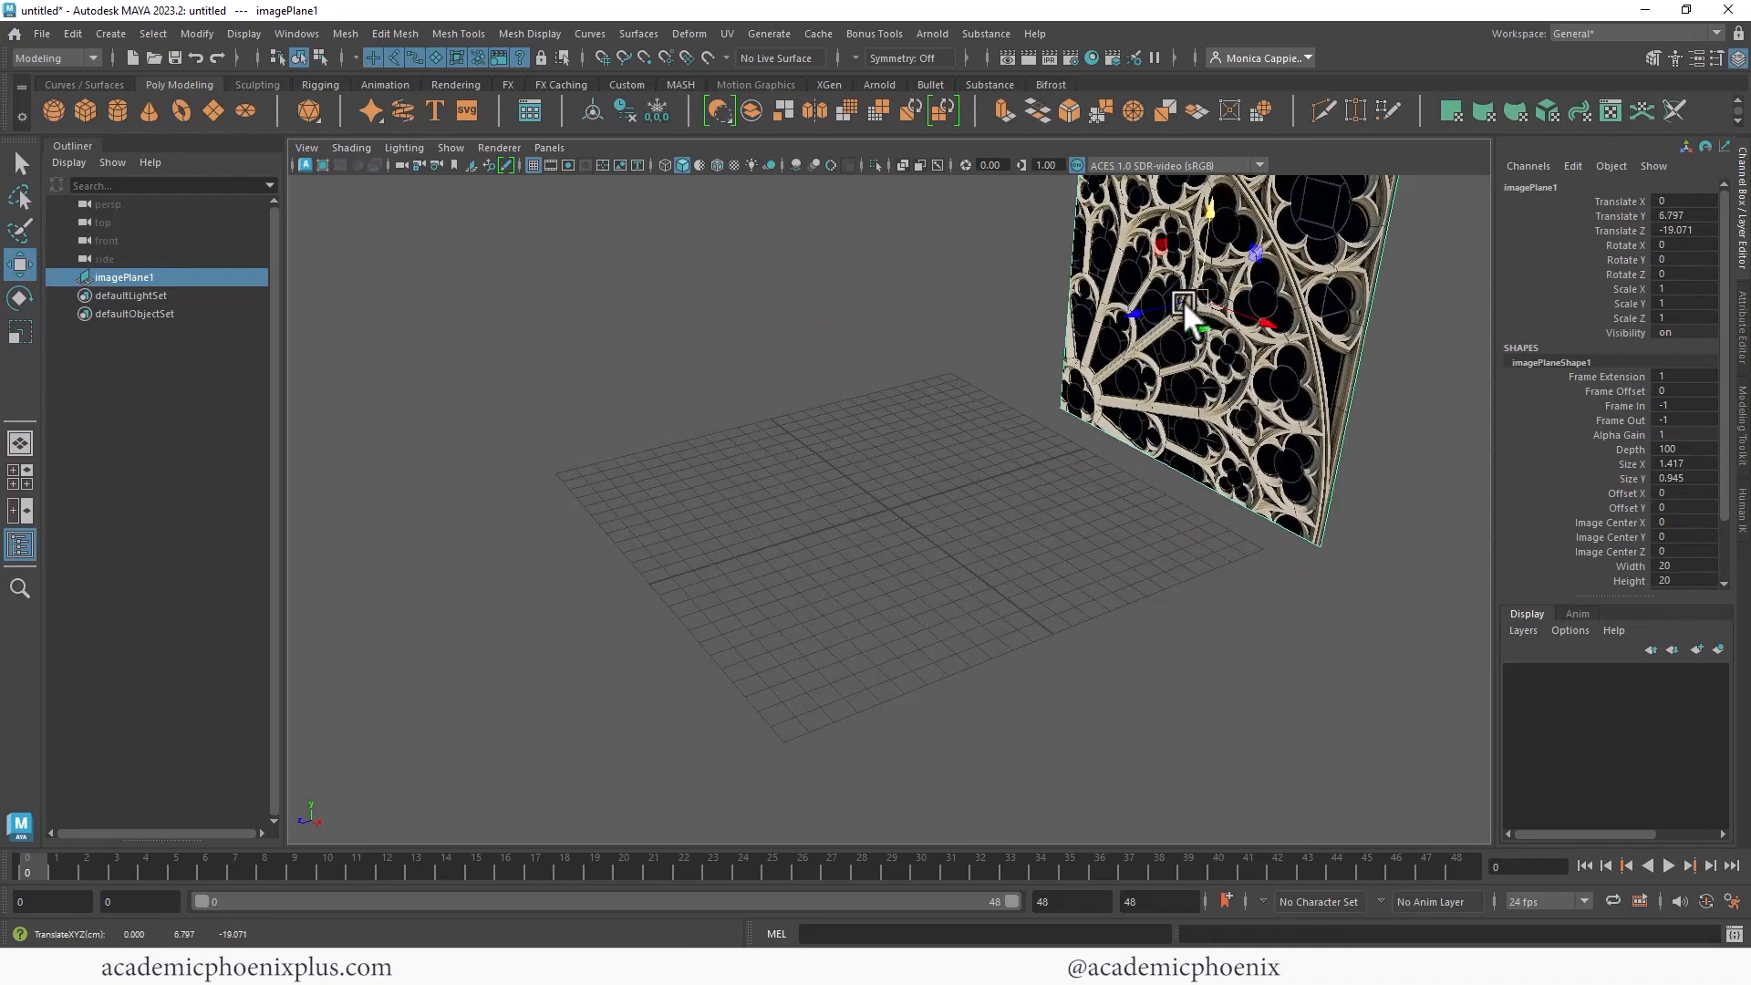
alt+right_drag(1190, 299, 932, 322)
alt+middle_drag(932, 322, 878, 385)
alt+drag(878, 385, 1065, 423)
key(r)
key(w)
drag(966, 343, 966, 271)
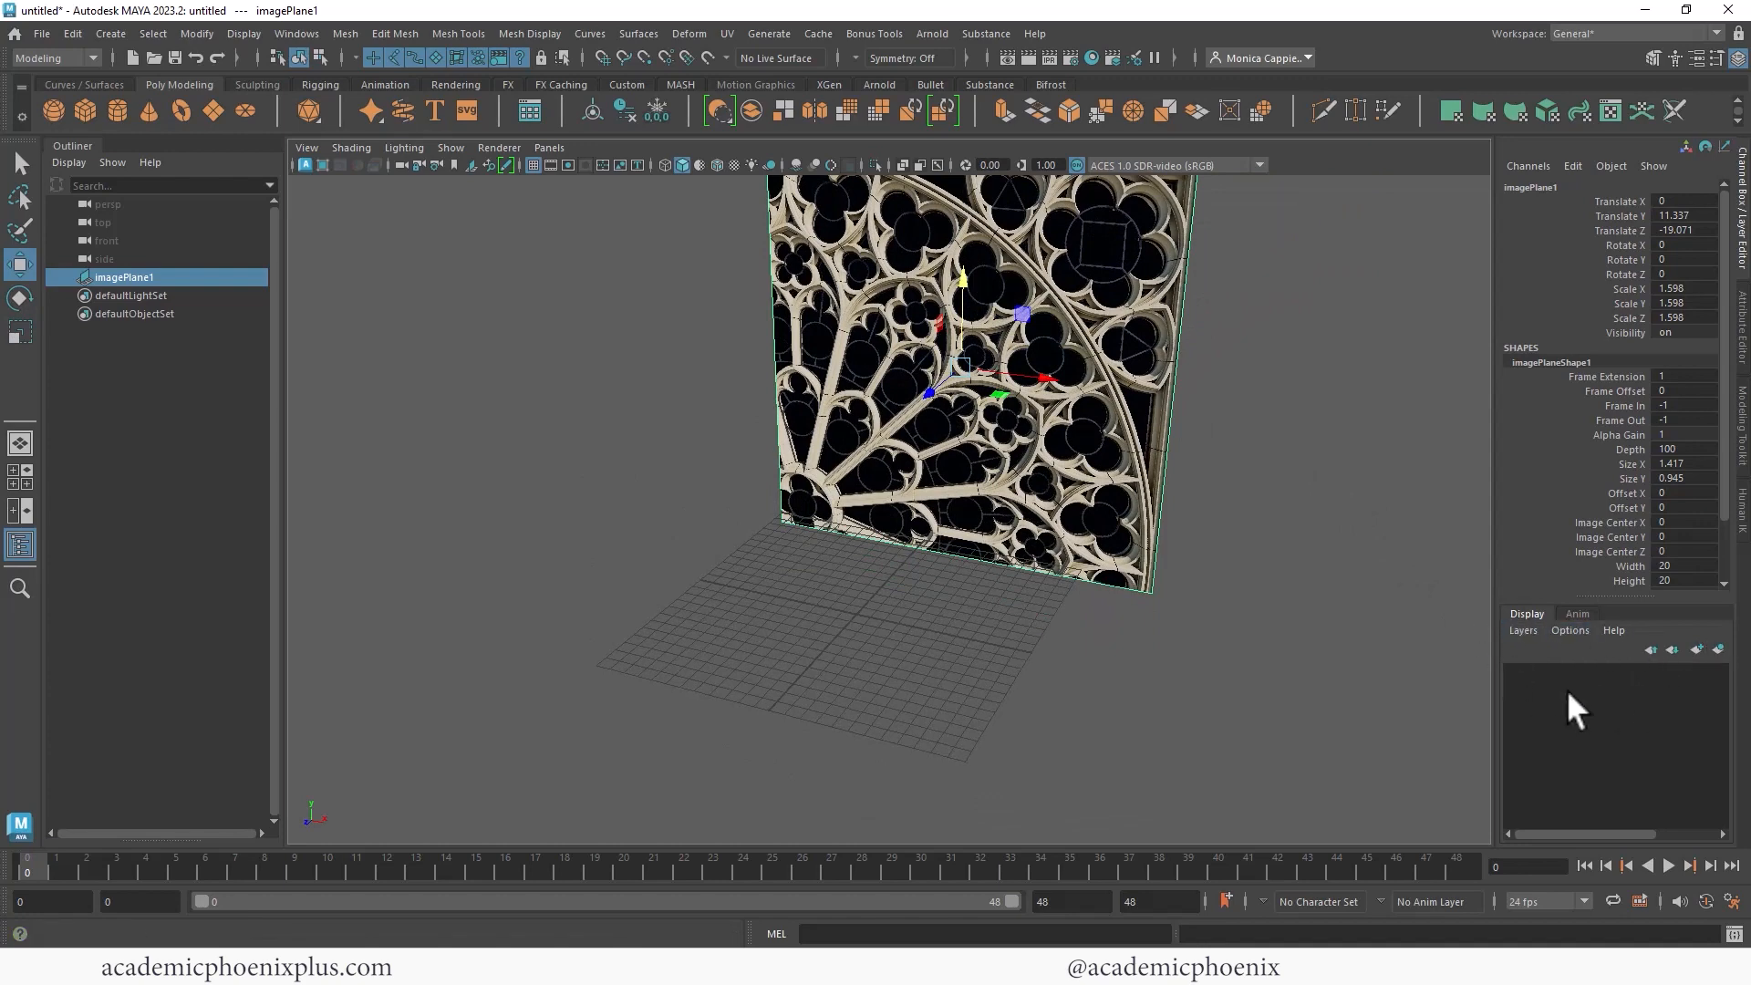
- Add the image plane to a new display layer and set that layer to reference mode
key(ctrl+a)
click(1718, 649)
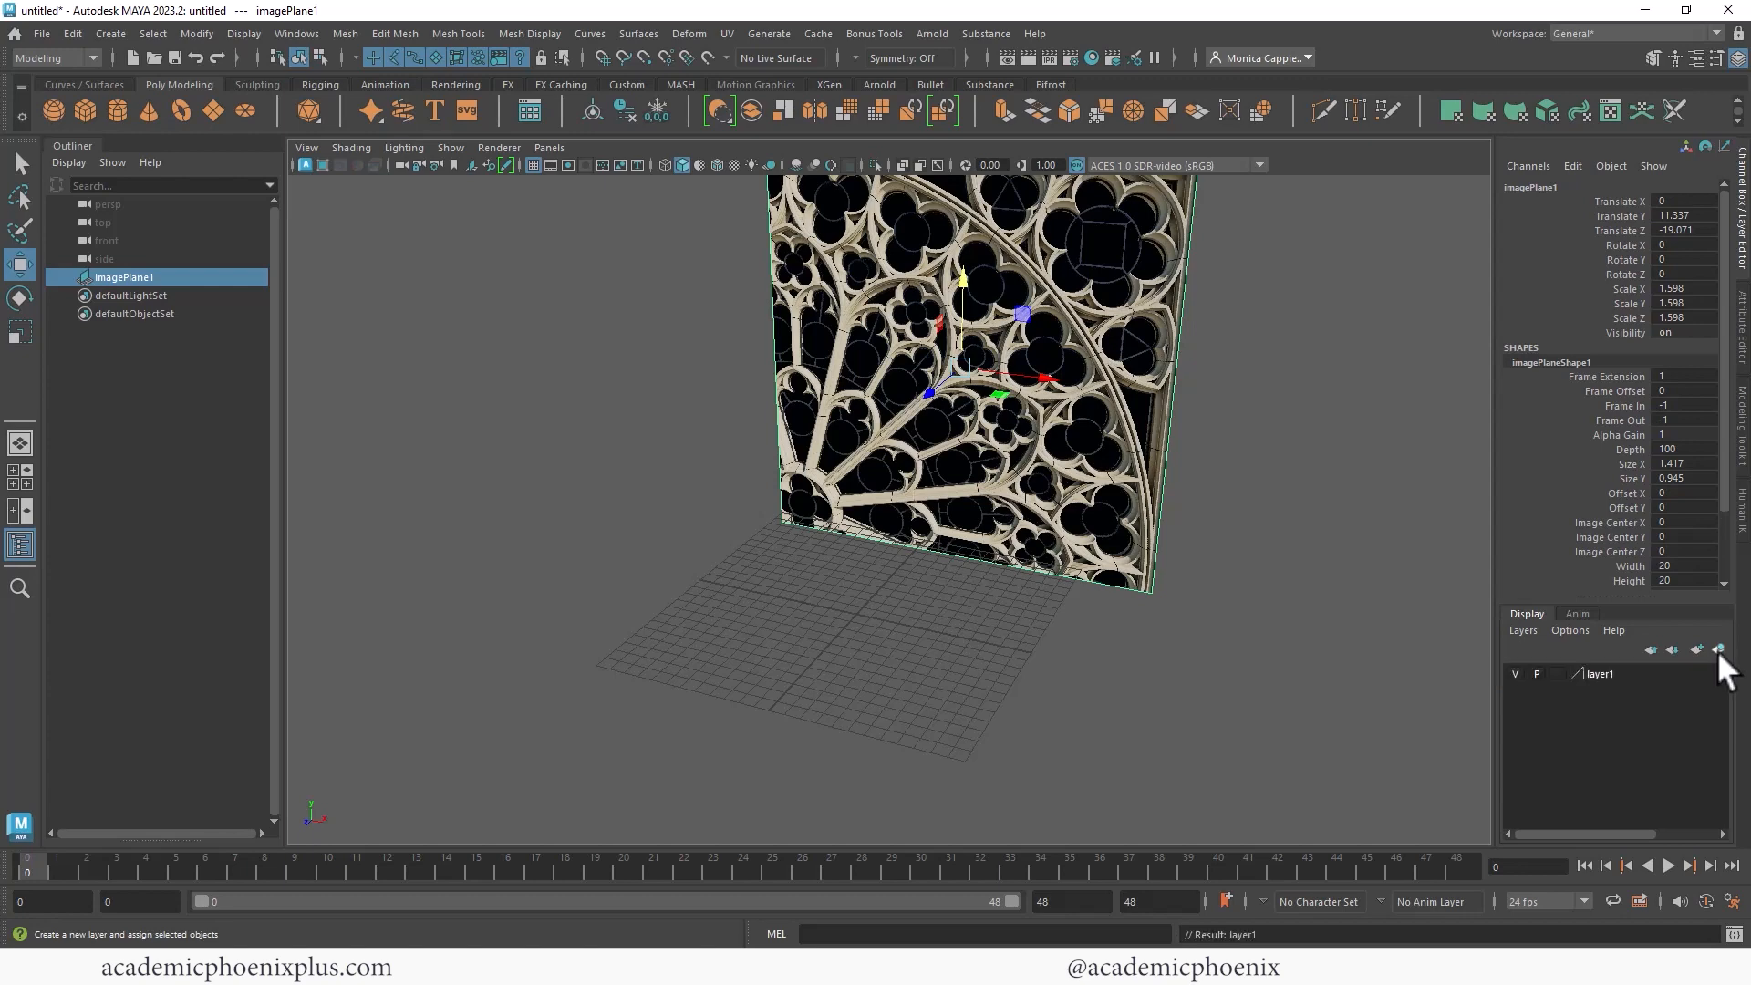
click(1557, 674)
click(1557, 674)
click(1376, 688)
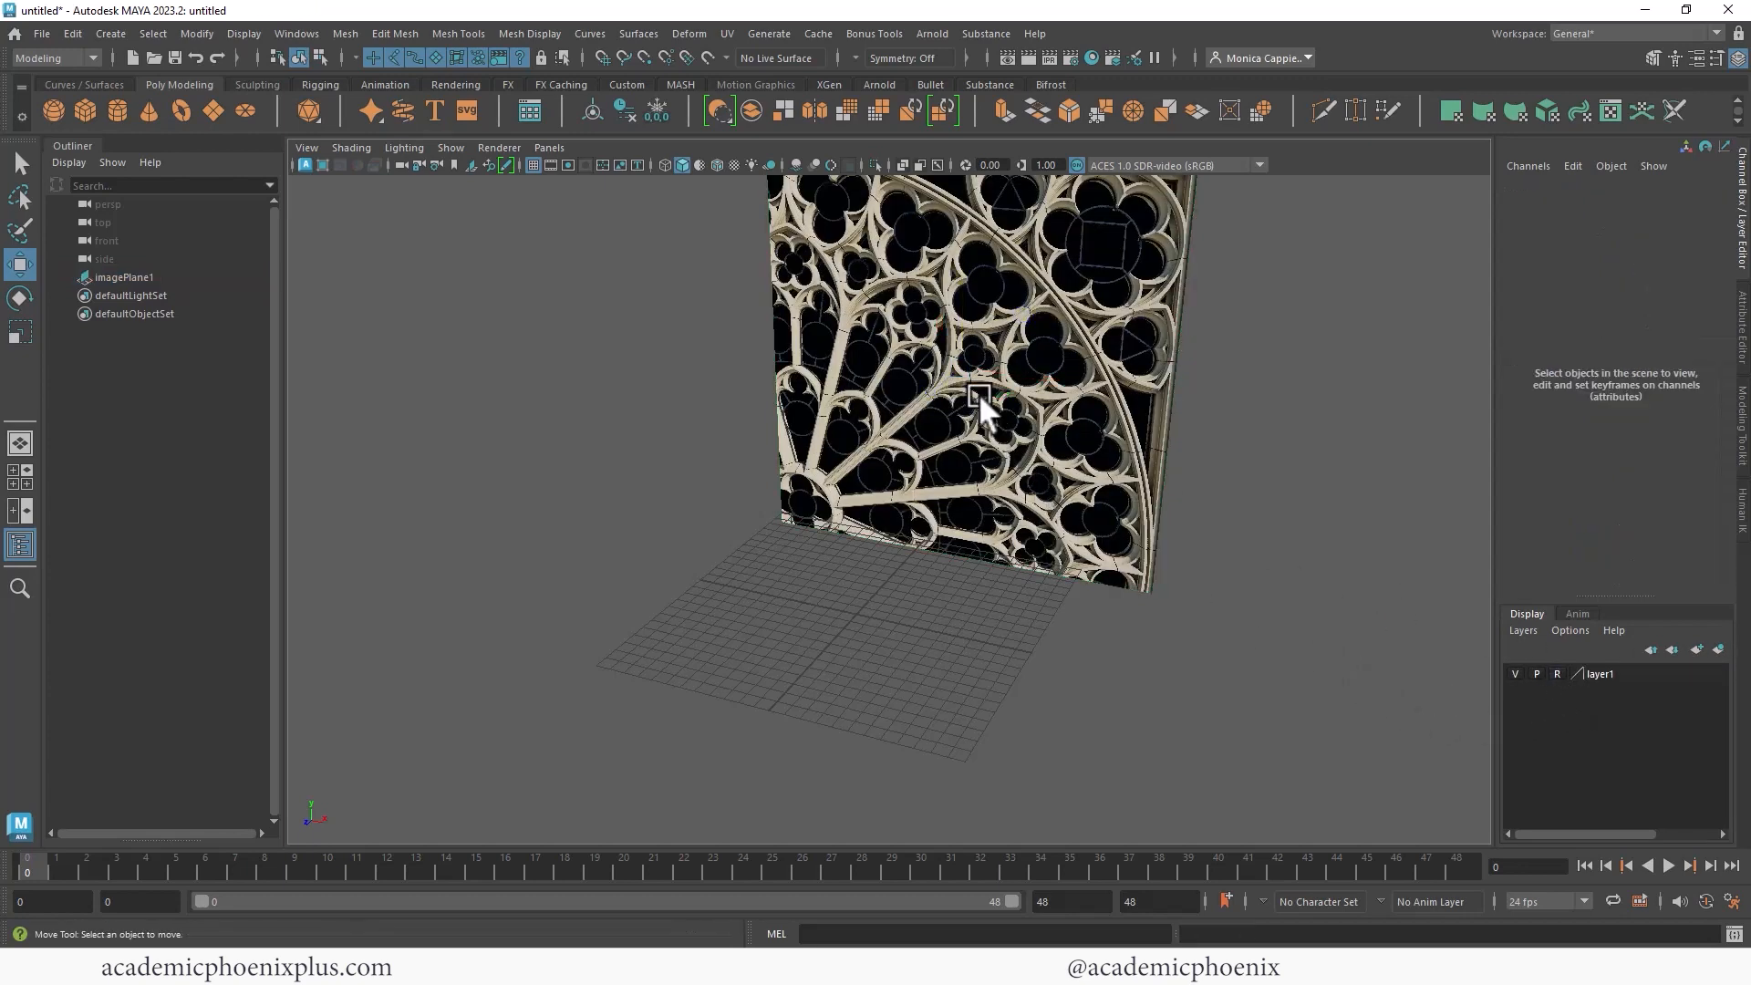
- Toggle the display layer's visibility off and back on while orbiting around the image plane
mouse_move(1200, 625)
alt+mouse_down()
mouse_move(1161, 461)
mouse_move(1274, 516)
mouse_move(1278, 481)
mouse_move(1204, 488)
alt+mouse_up()
alt+drag(1235, 383, 1259, 517)
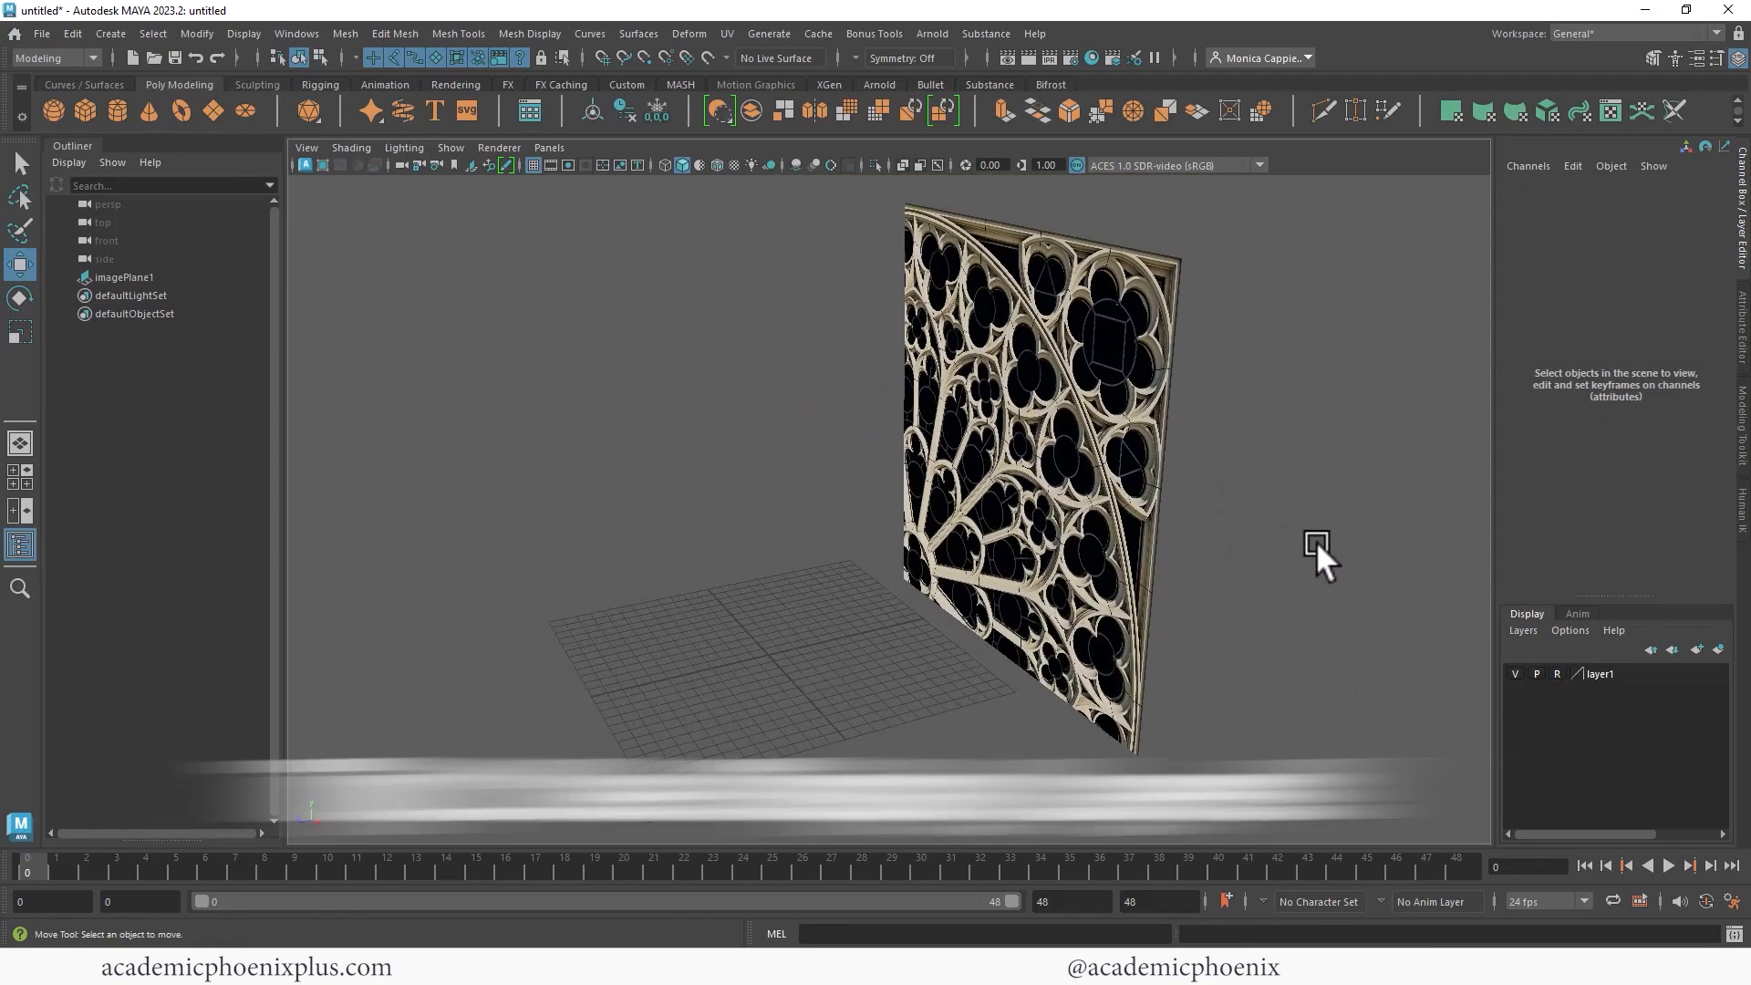
click(1608, 674)
alt+drag(1337, 591, 1019, 481)
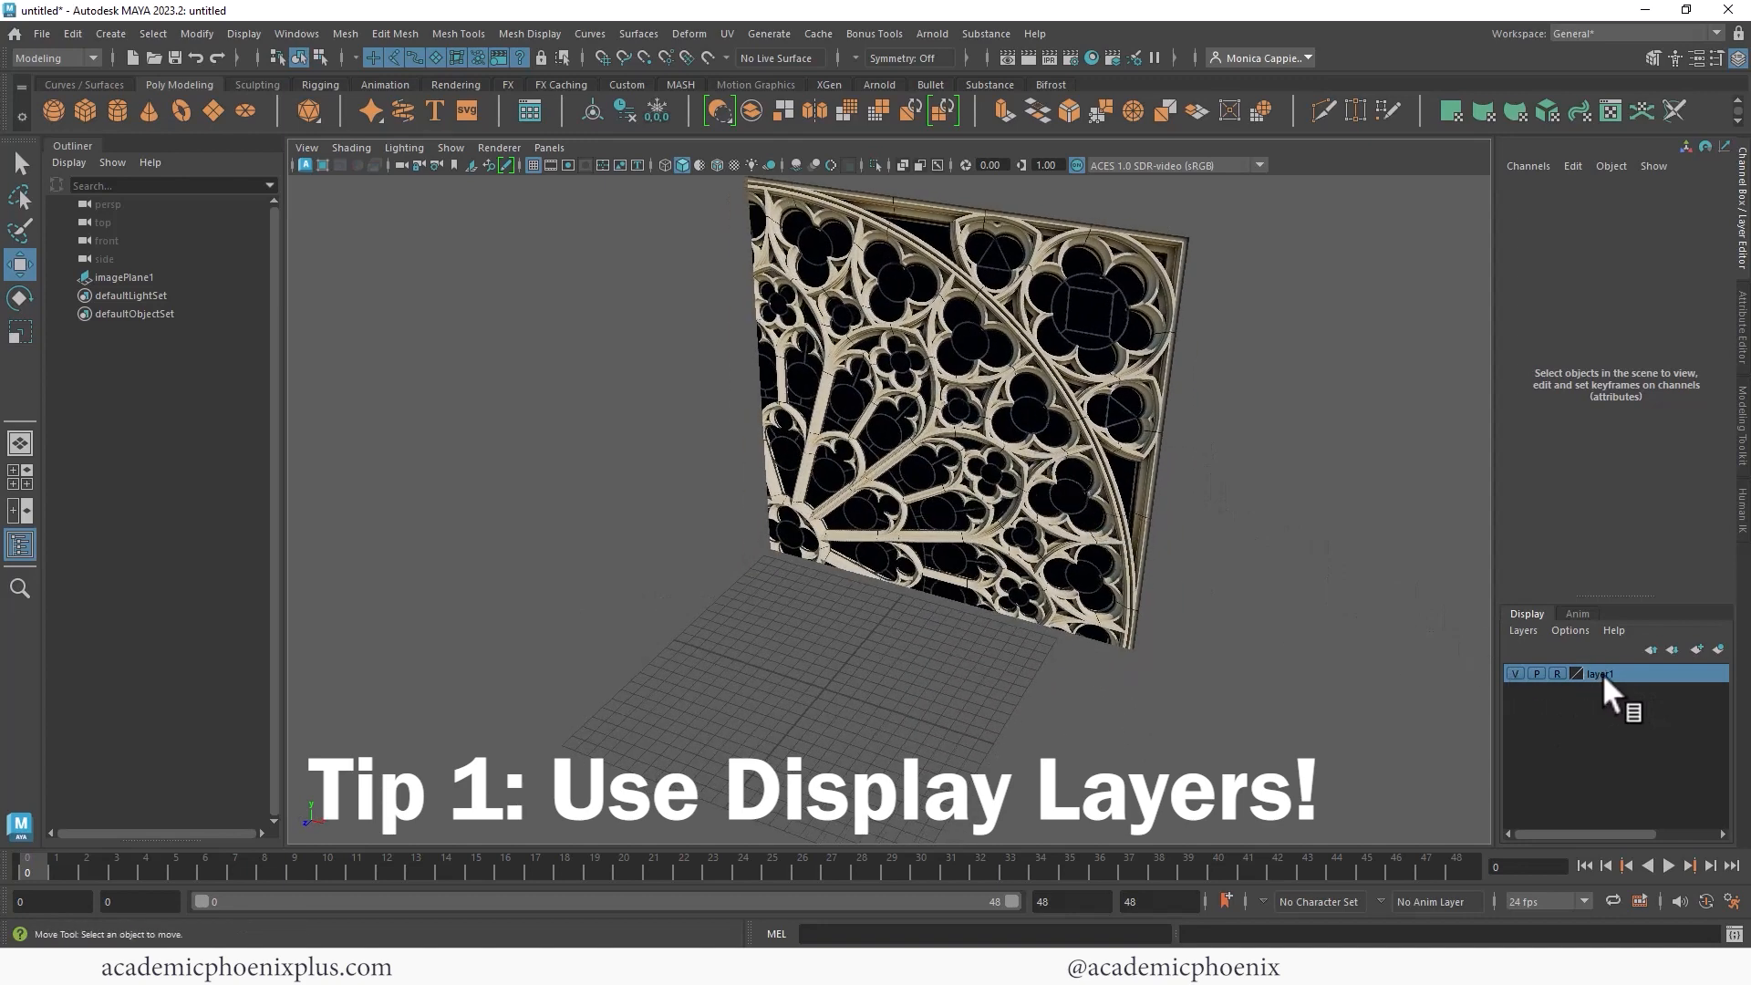
click(1514, 673)
click(1514, 674)
alt+drag(1225, 542, 1382, 587)
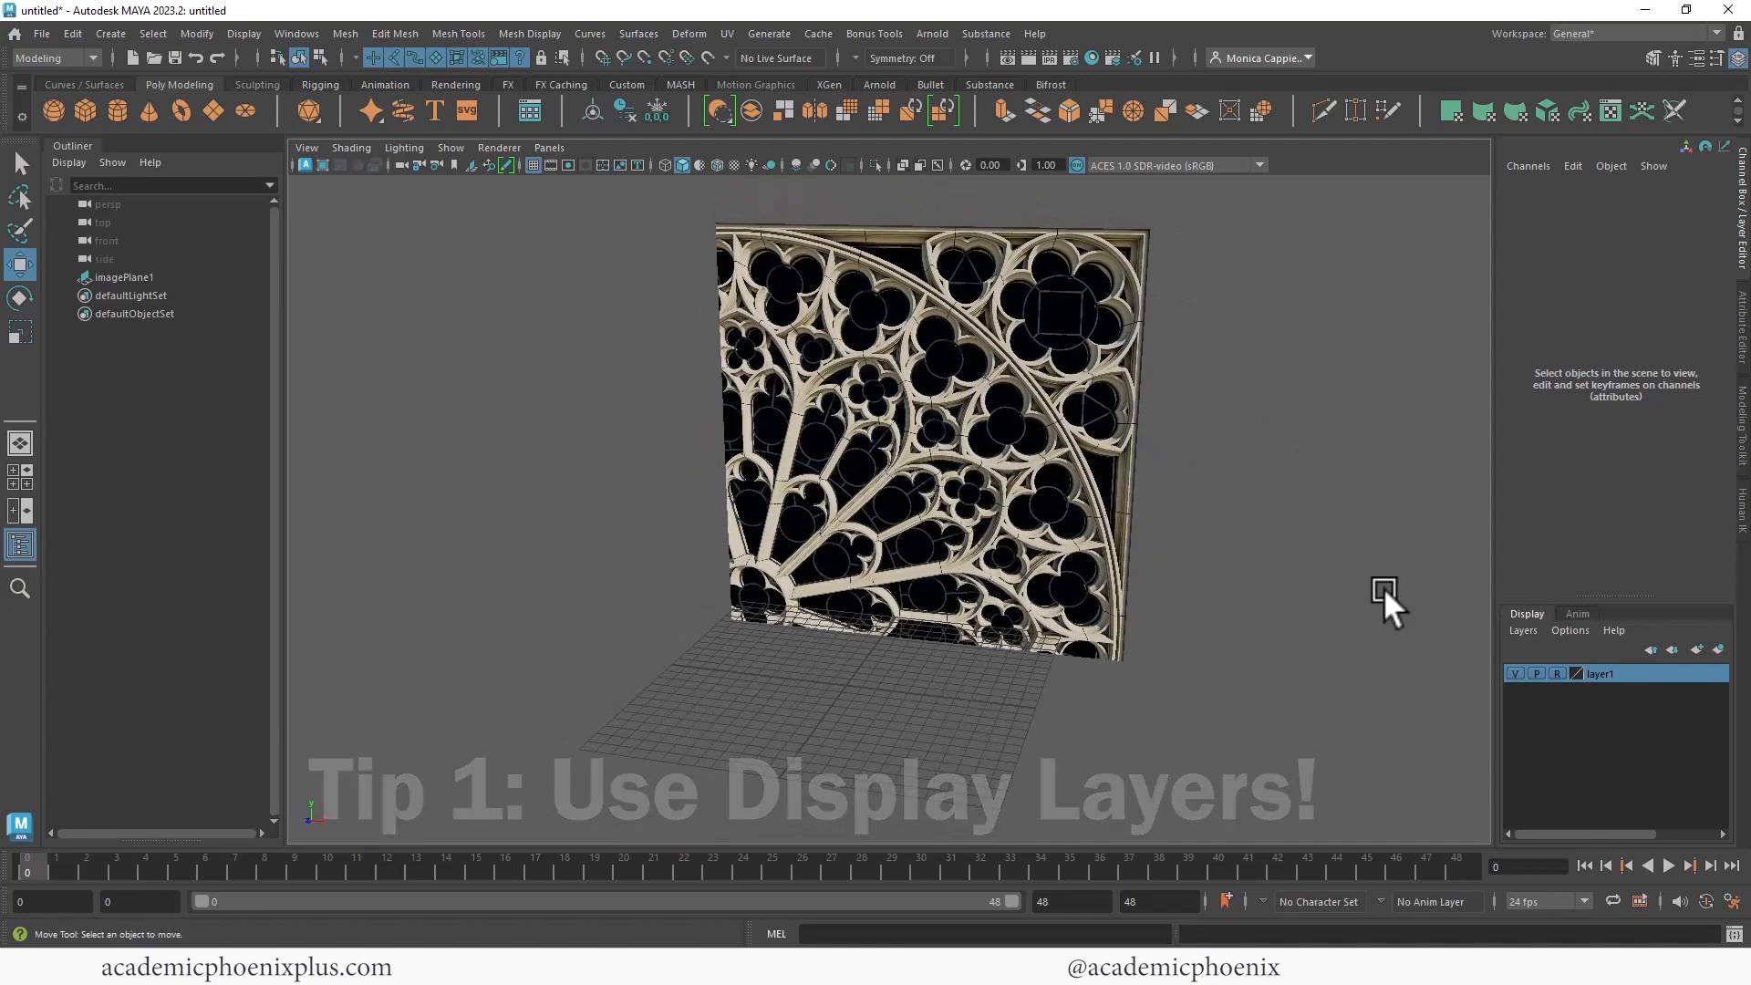
- Rename the display layer Reference_layer with Reference display type and save the edit
double_click(1605, 673)
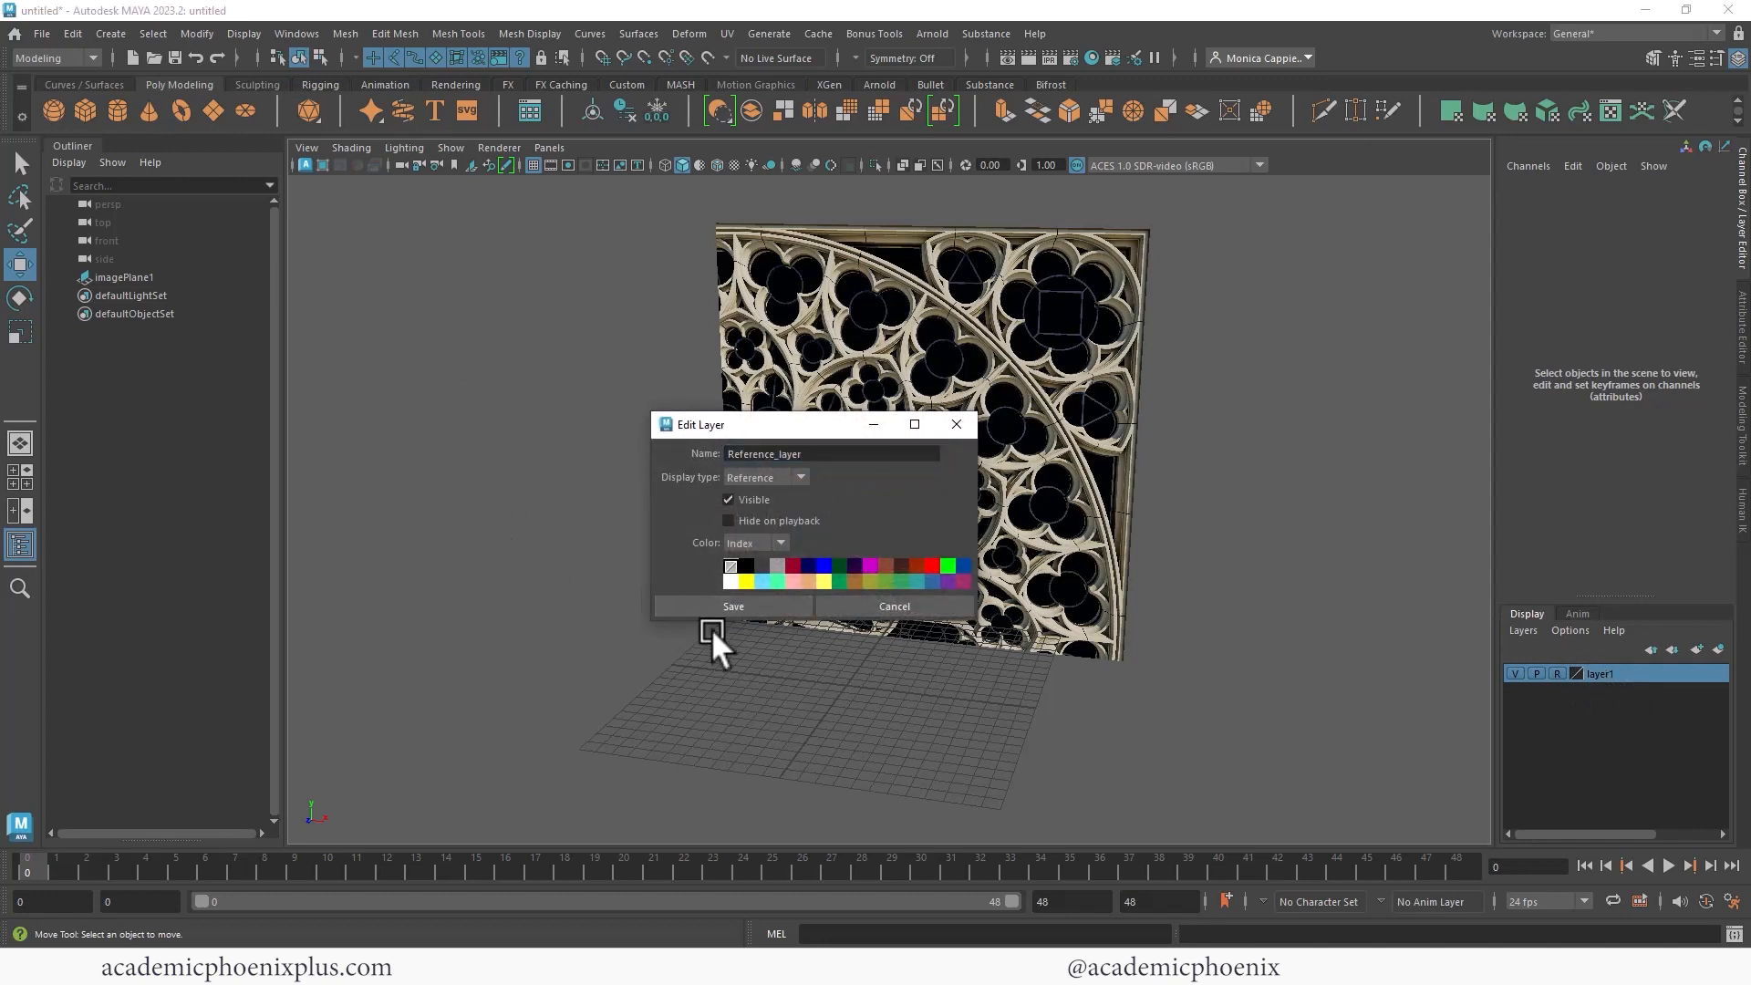
click(719, 602)
alt+drag(1261, 375, 1204, 381)
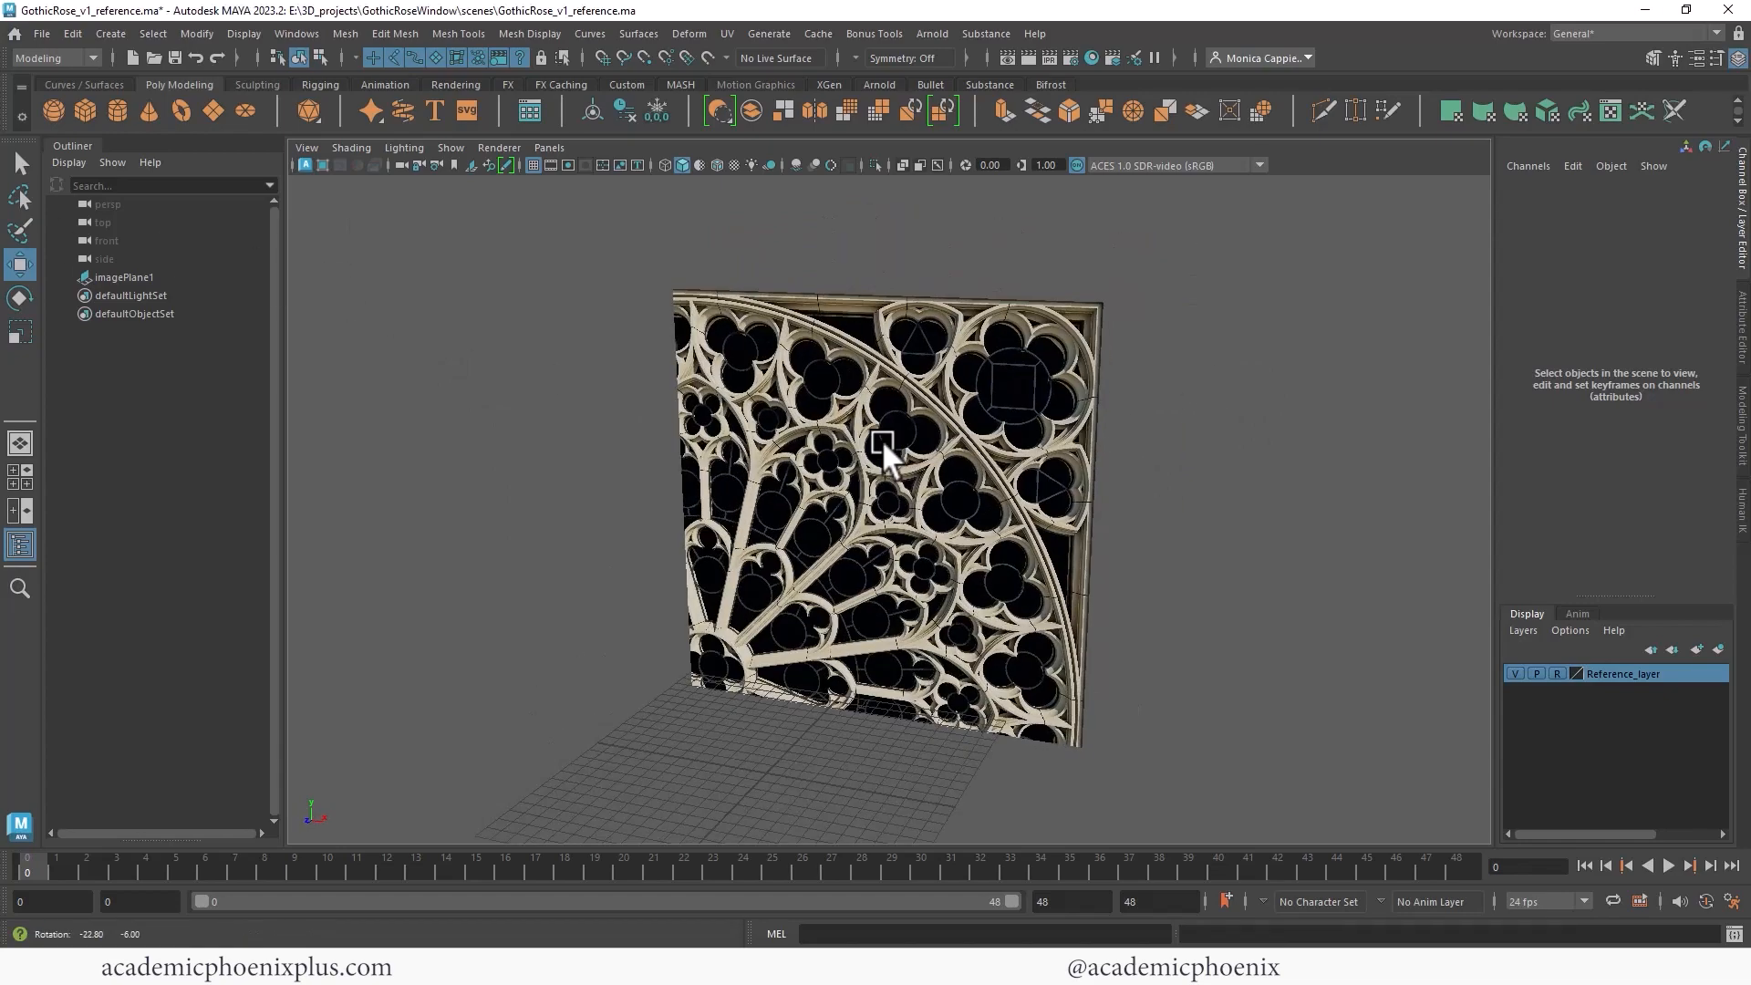
alt+drag(881, 445, 1072, 434)
alt+right_drag(1098, 375, 879, 336)
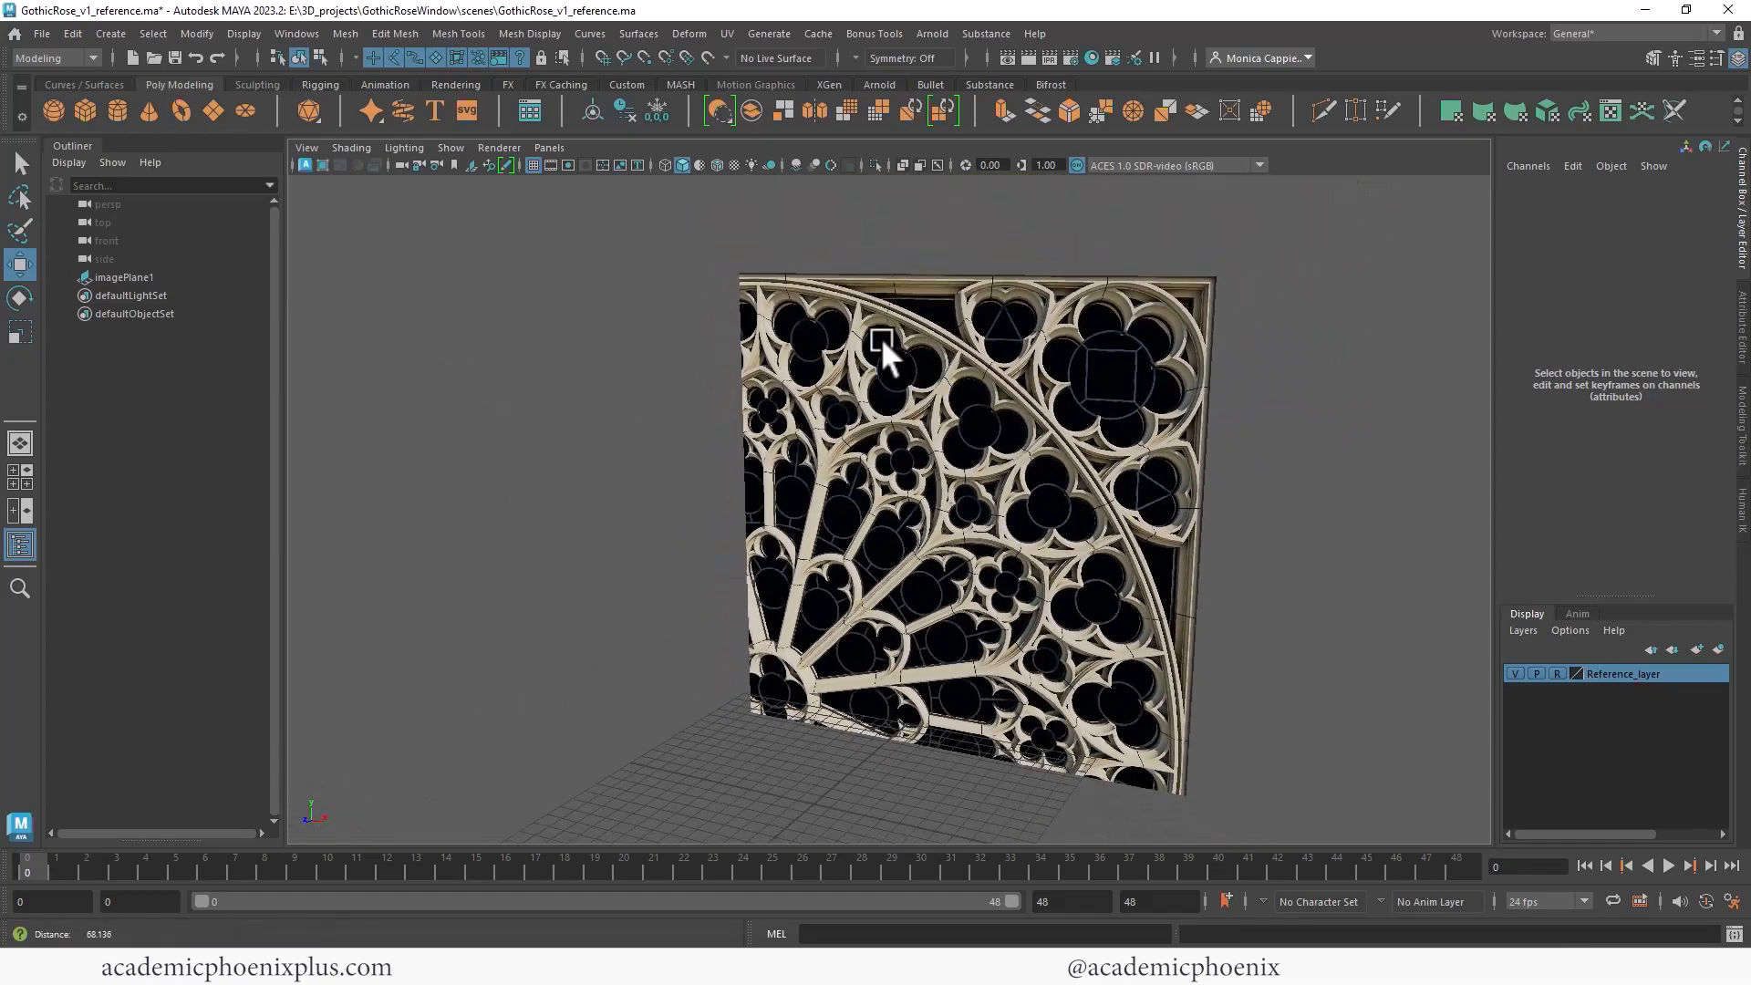
- Create a polygon cube and switch the viewport to a two-pane side-by-side layout
click(85, 110)
drag(814, 799, 779, 680)
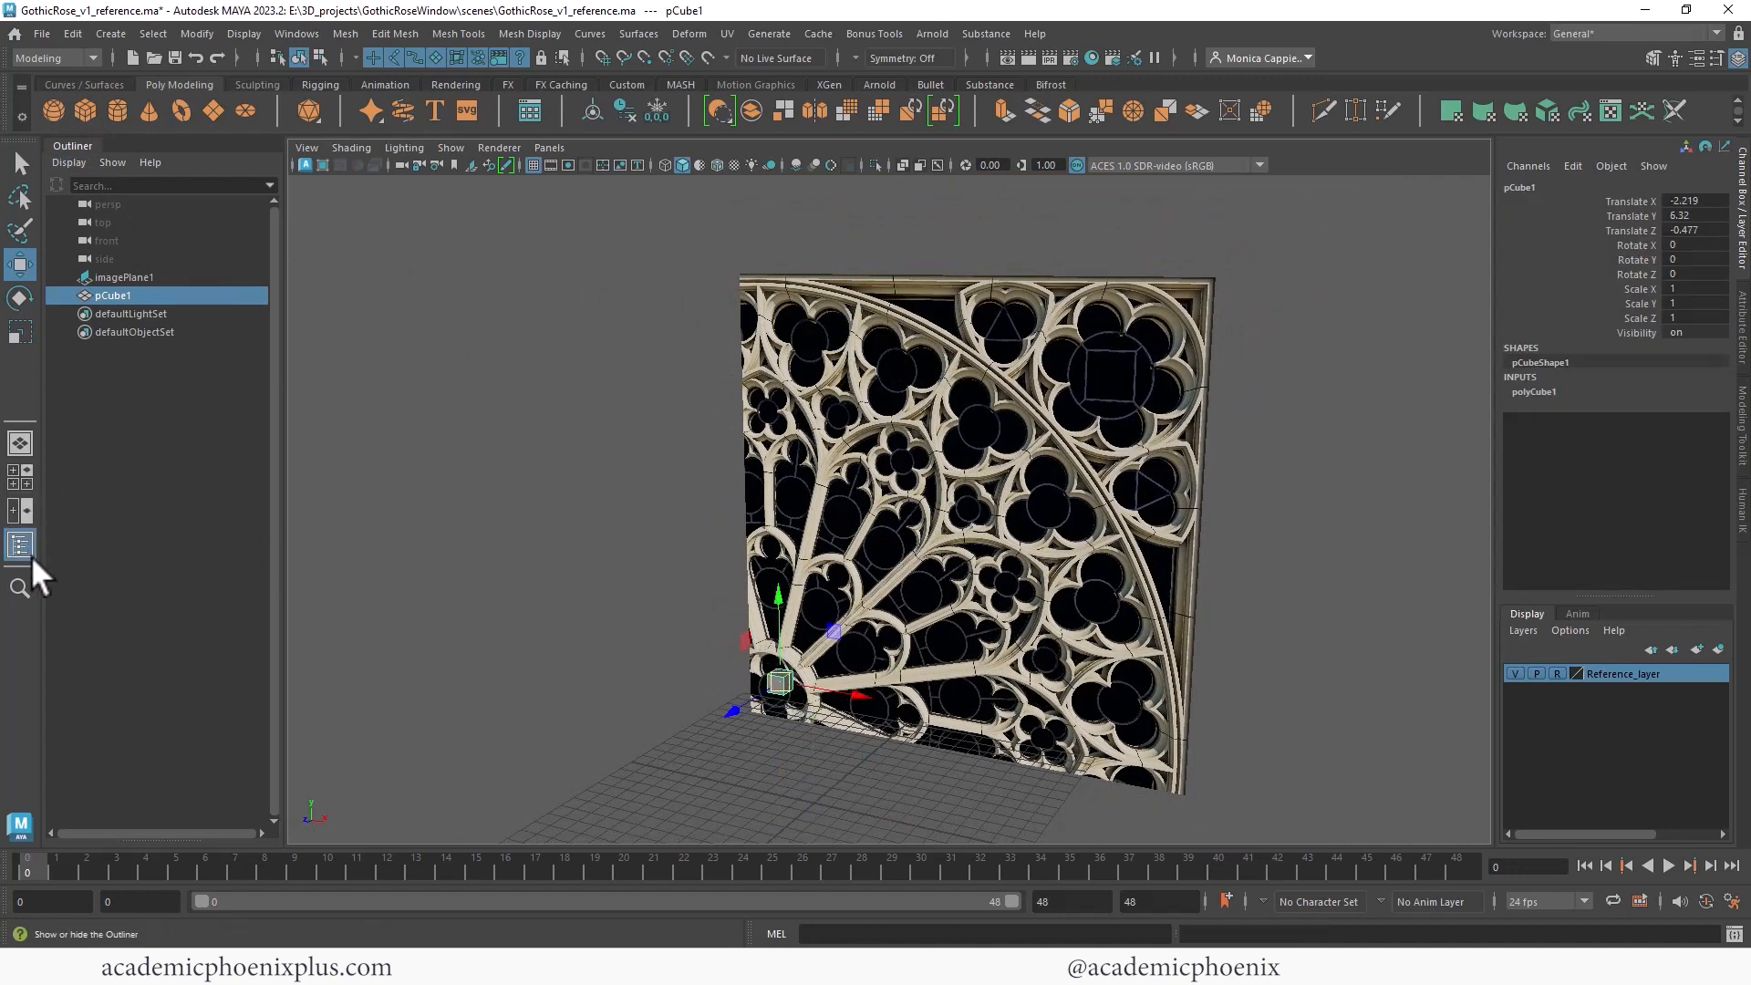
click(15, 506)
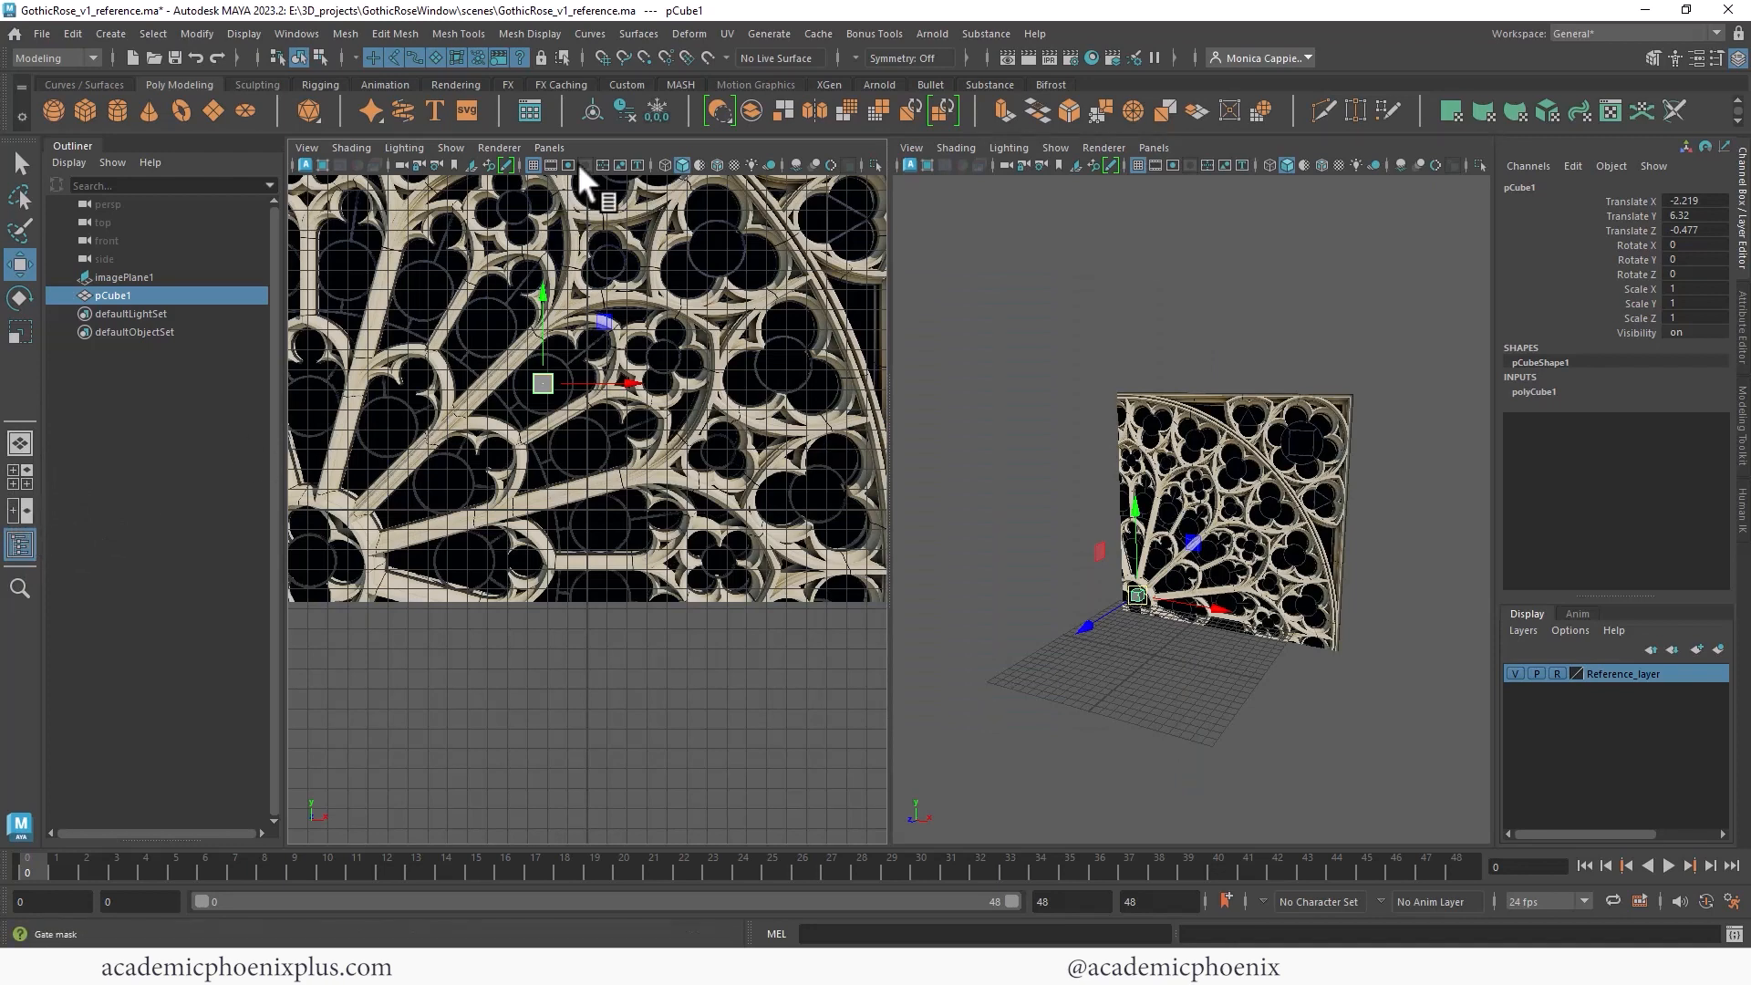
- Move the cube to about X -13, Y 1.5, near the window's central hub
drag(546, 386, 336, 471)
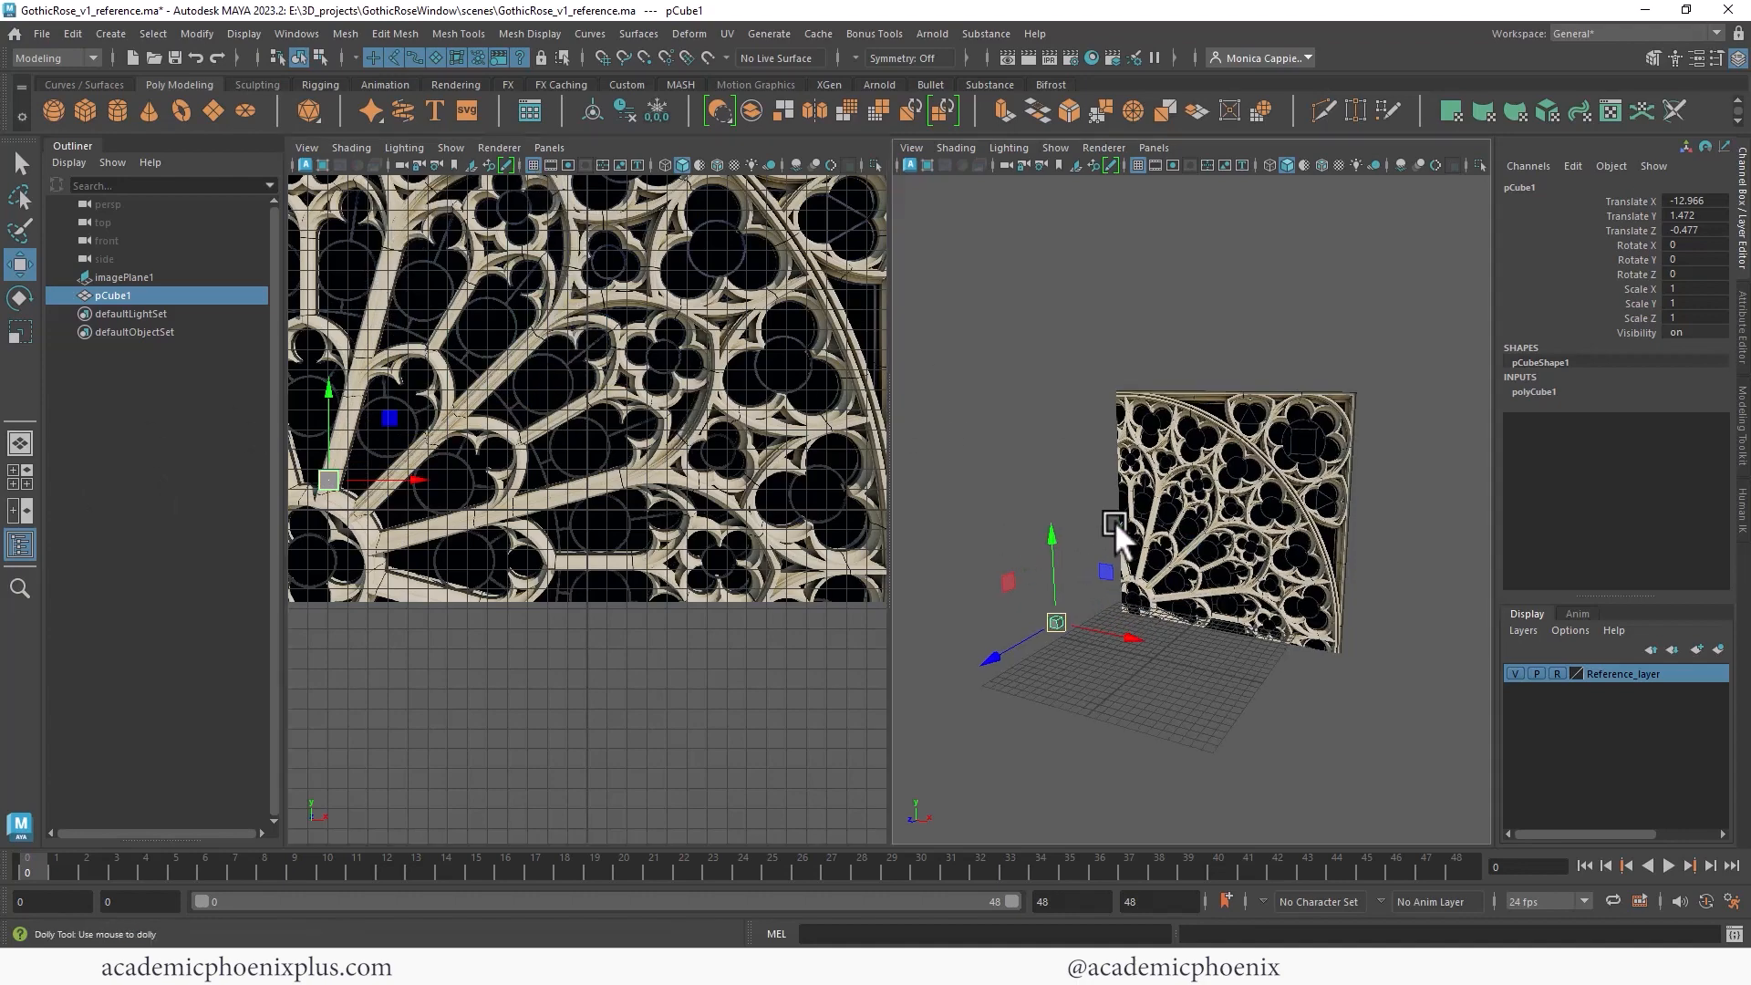
alt+right_drag(1089, 522, 1151, 534)
alt+middle_drag(1151, 534, 1231, 438)
mouse_move(1231, 437)
alt+mouse_down()
mouse_move(1279, 429)
mouse_move(1255, 432)
alt+mouse_up()
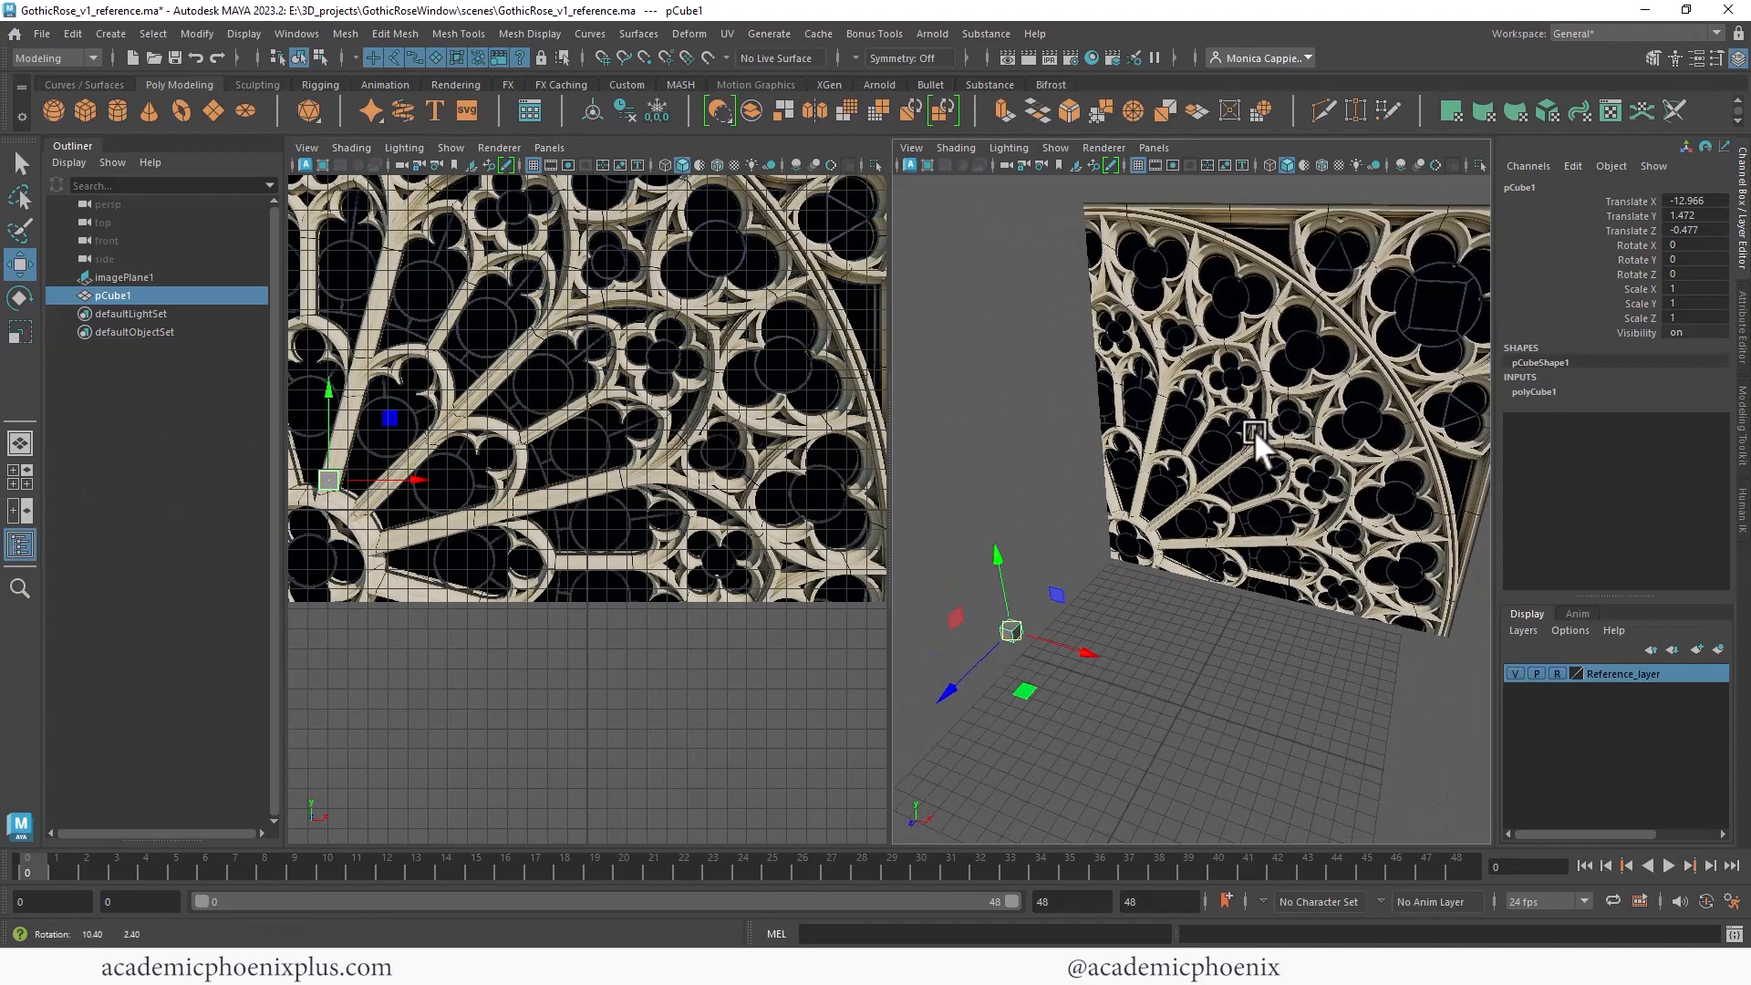
alt+middle_drag(606, 450, 666, 589)
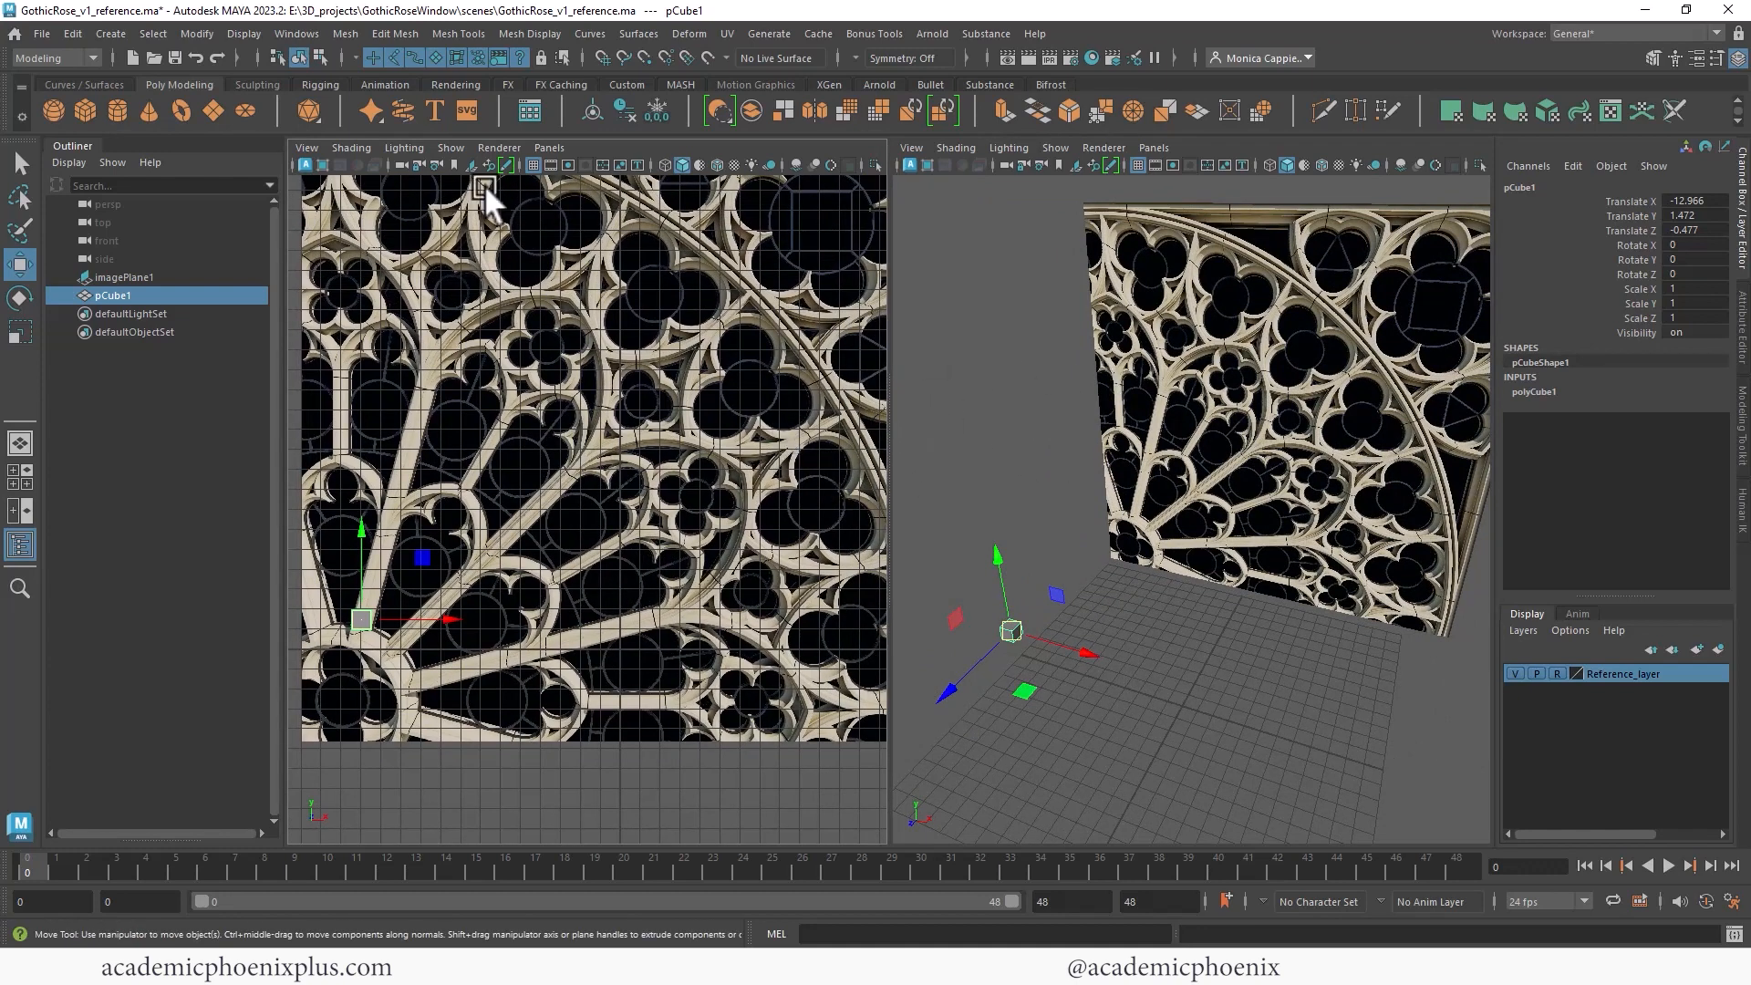
- Switch the left pane to the front orthographic view and frame all objects
click(554, 147)
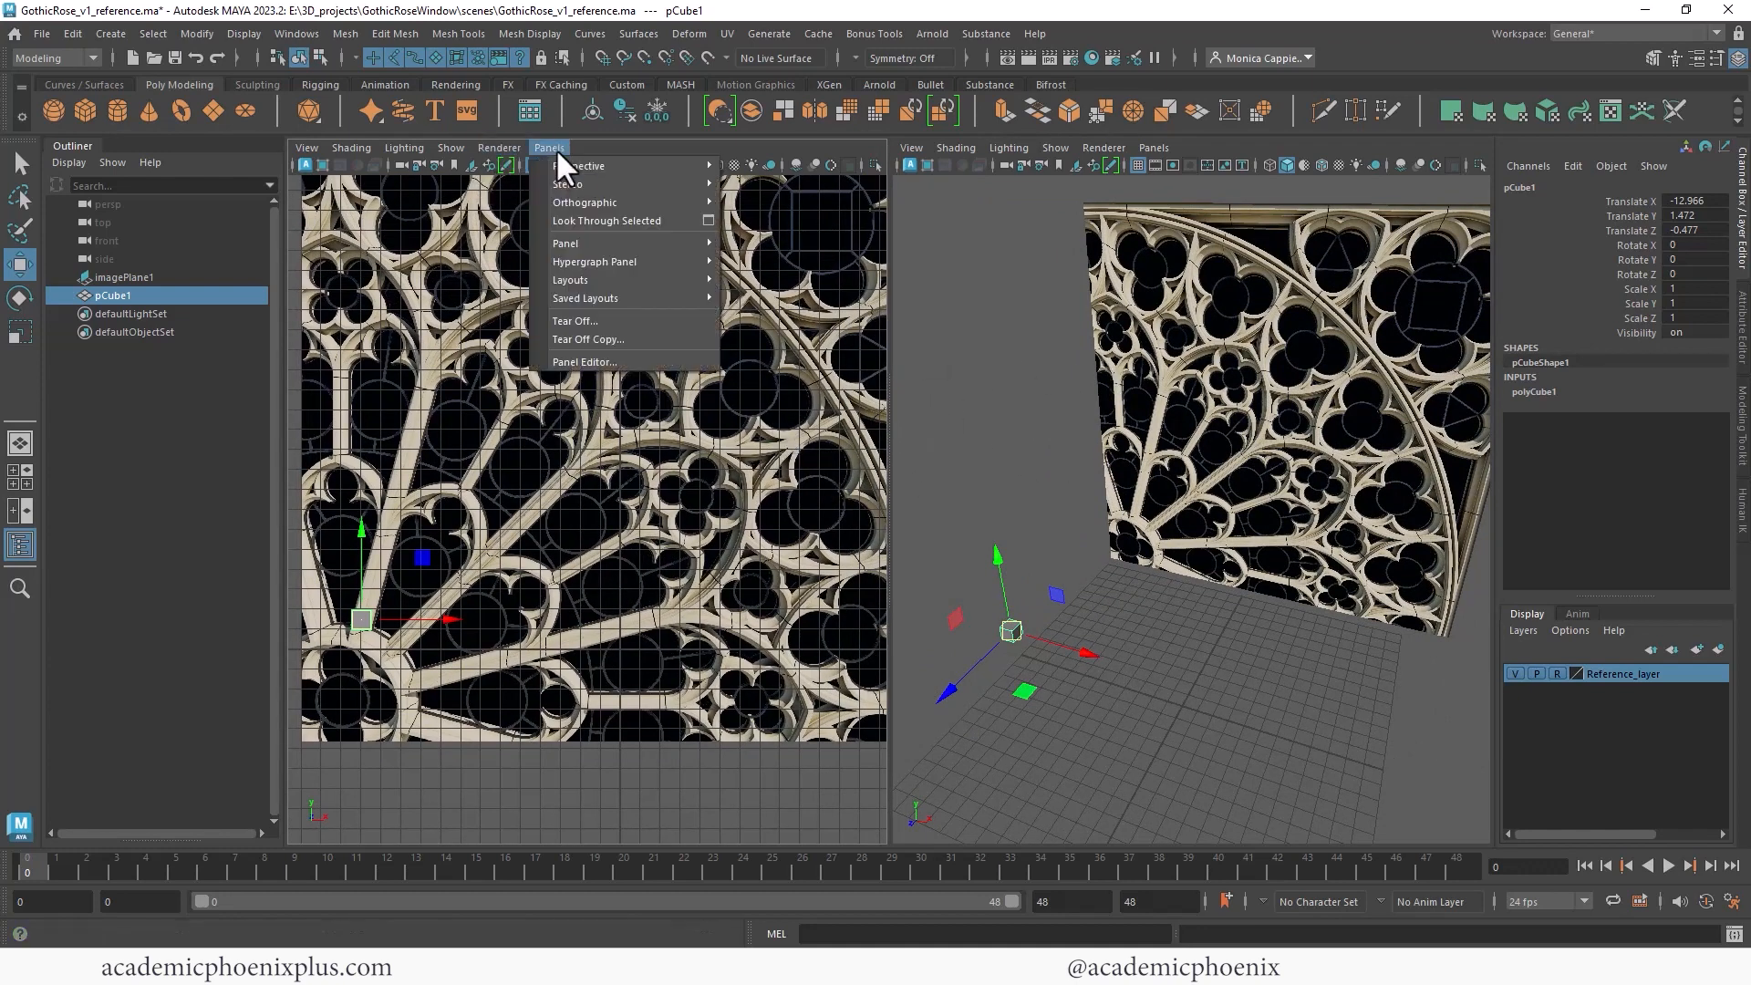
mouse_move(625, 206)
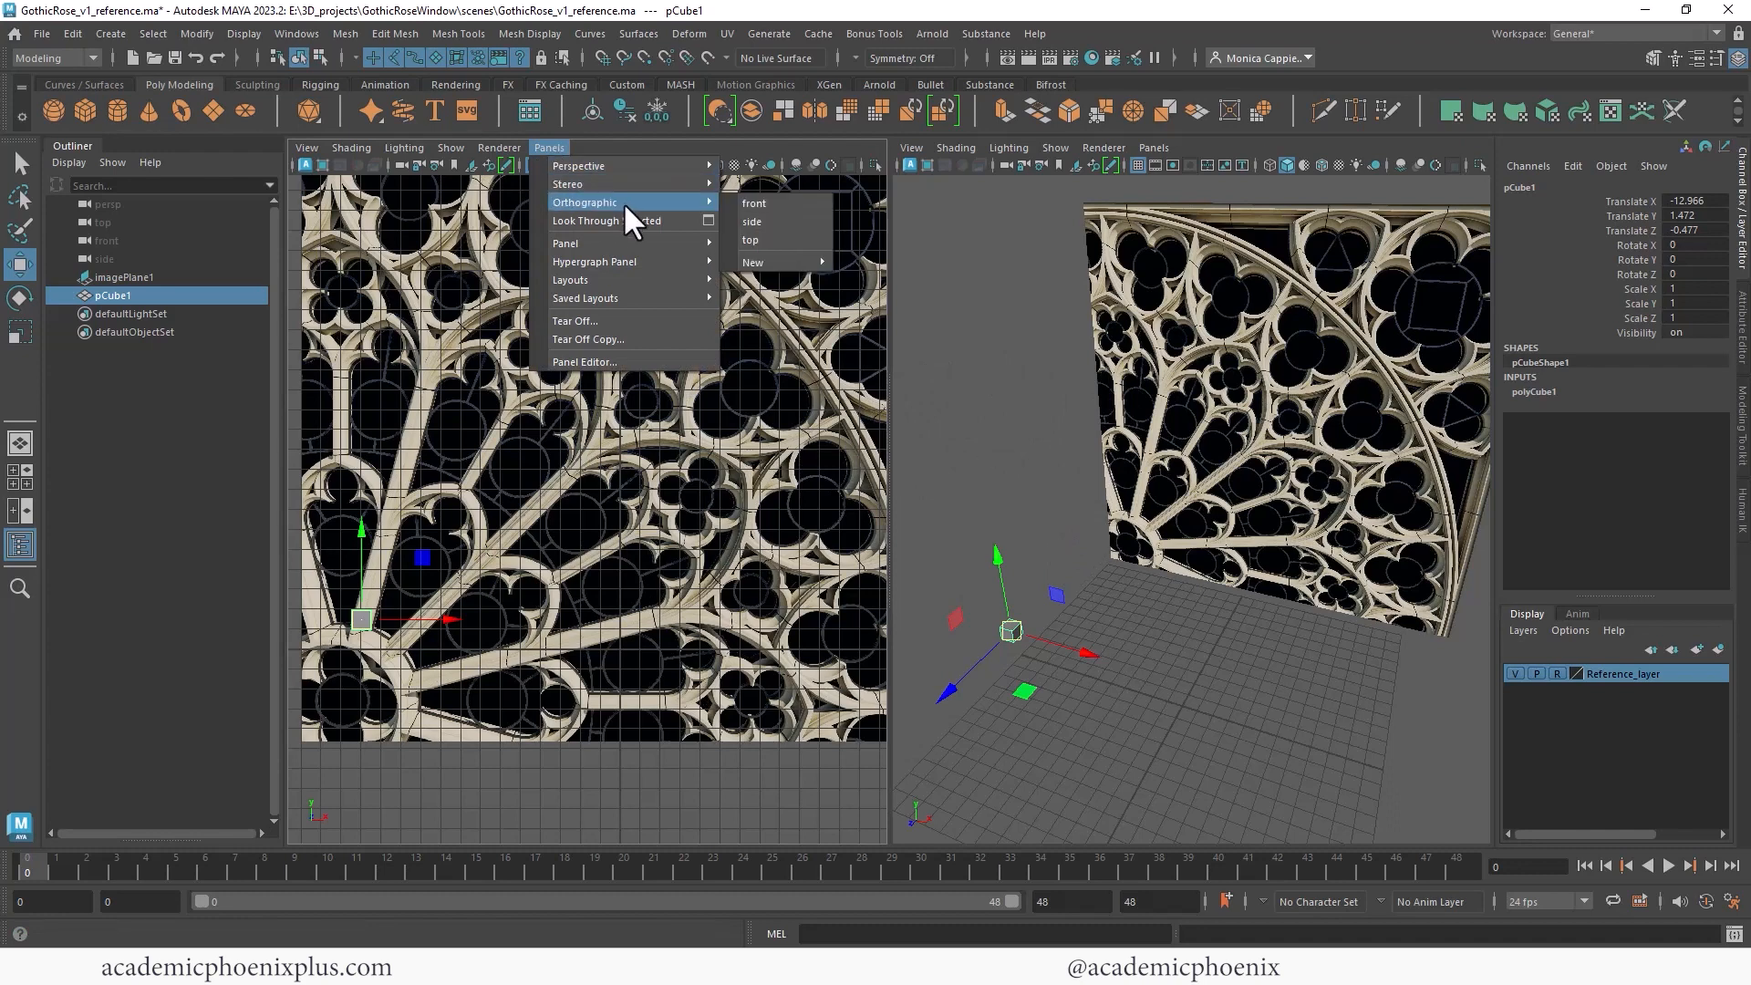
click(785, 221)
click(549, 148)
click(746, 203)
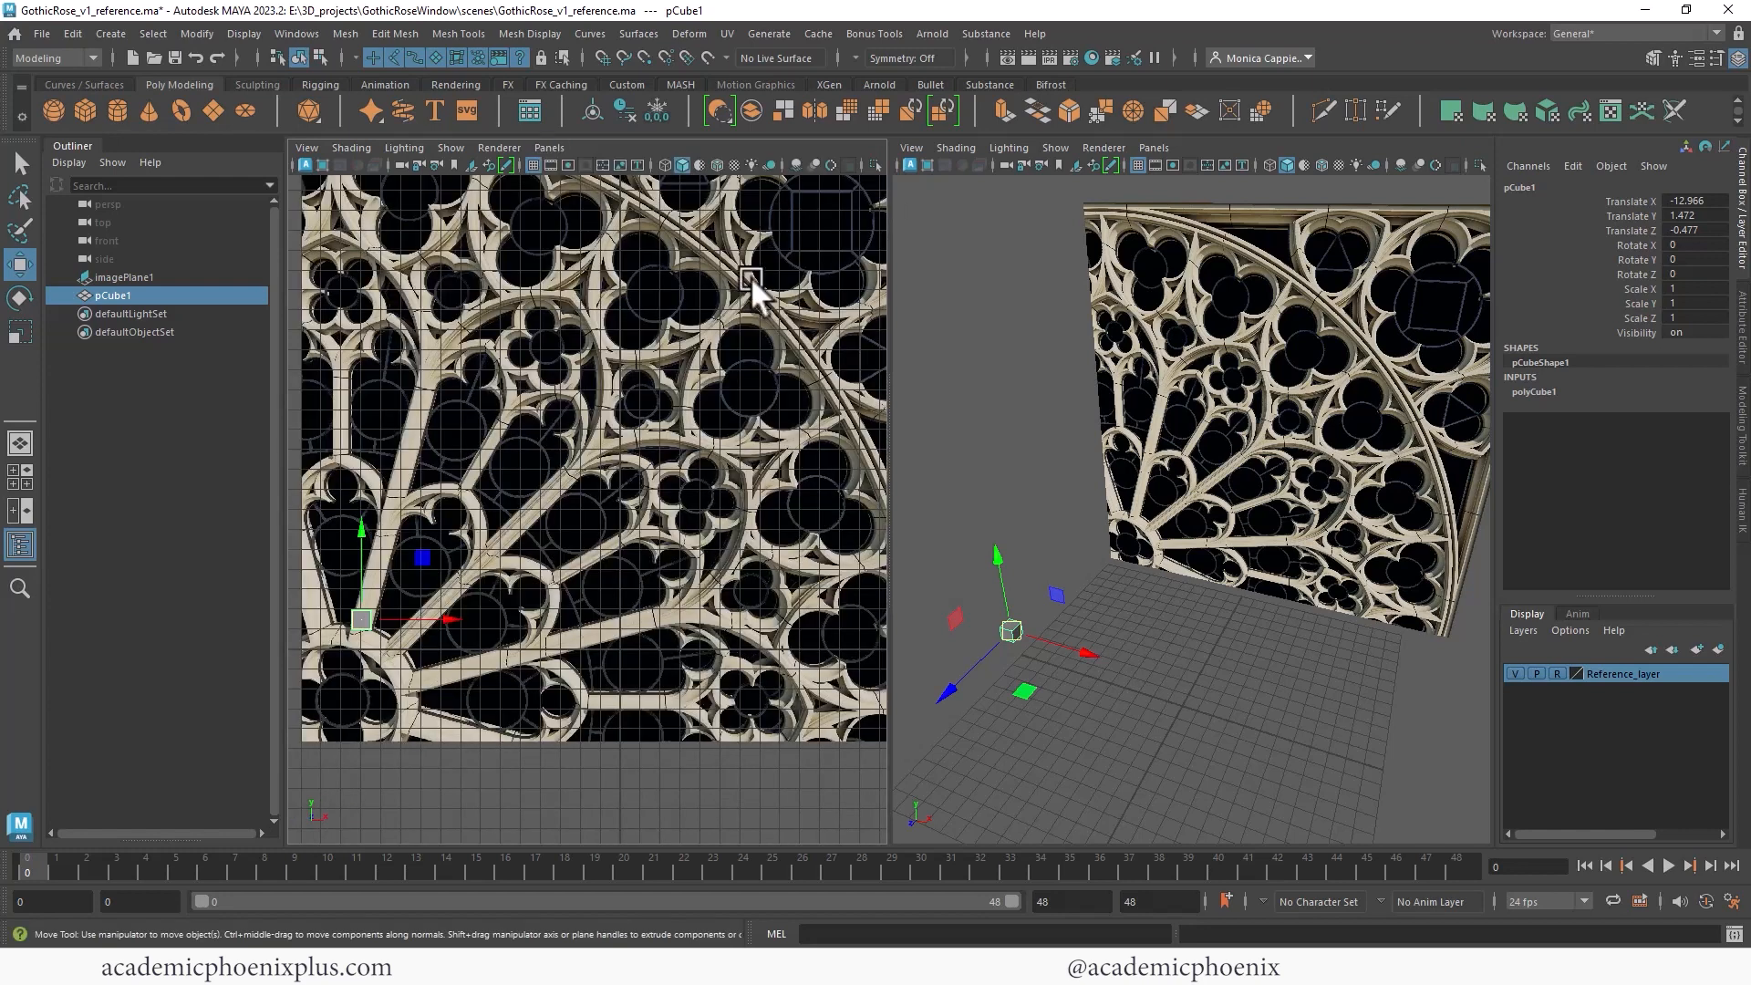
key(a)
click(1154, 148)
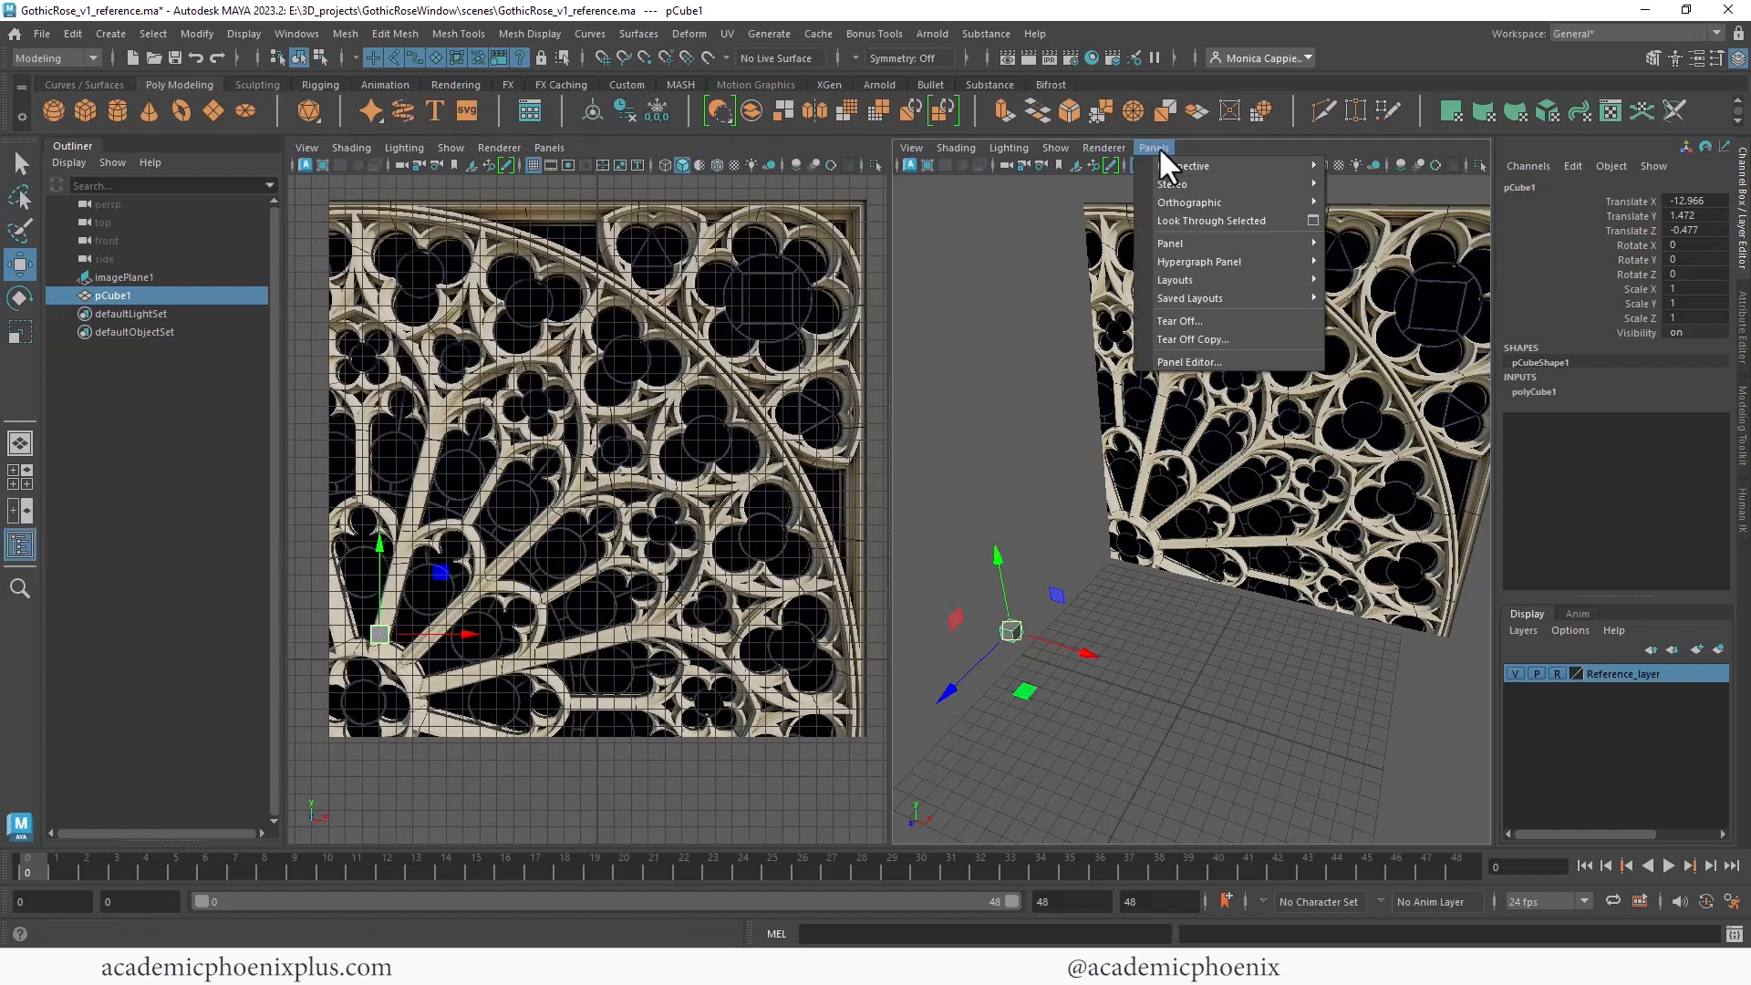
mouse_move(1277, 166)
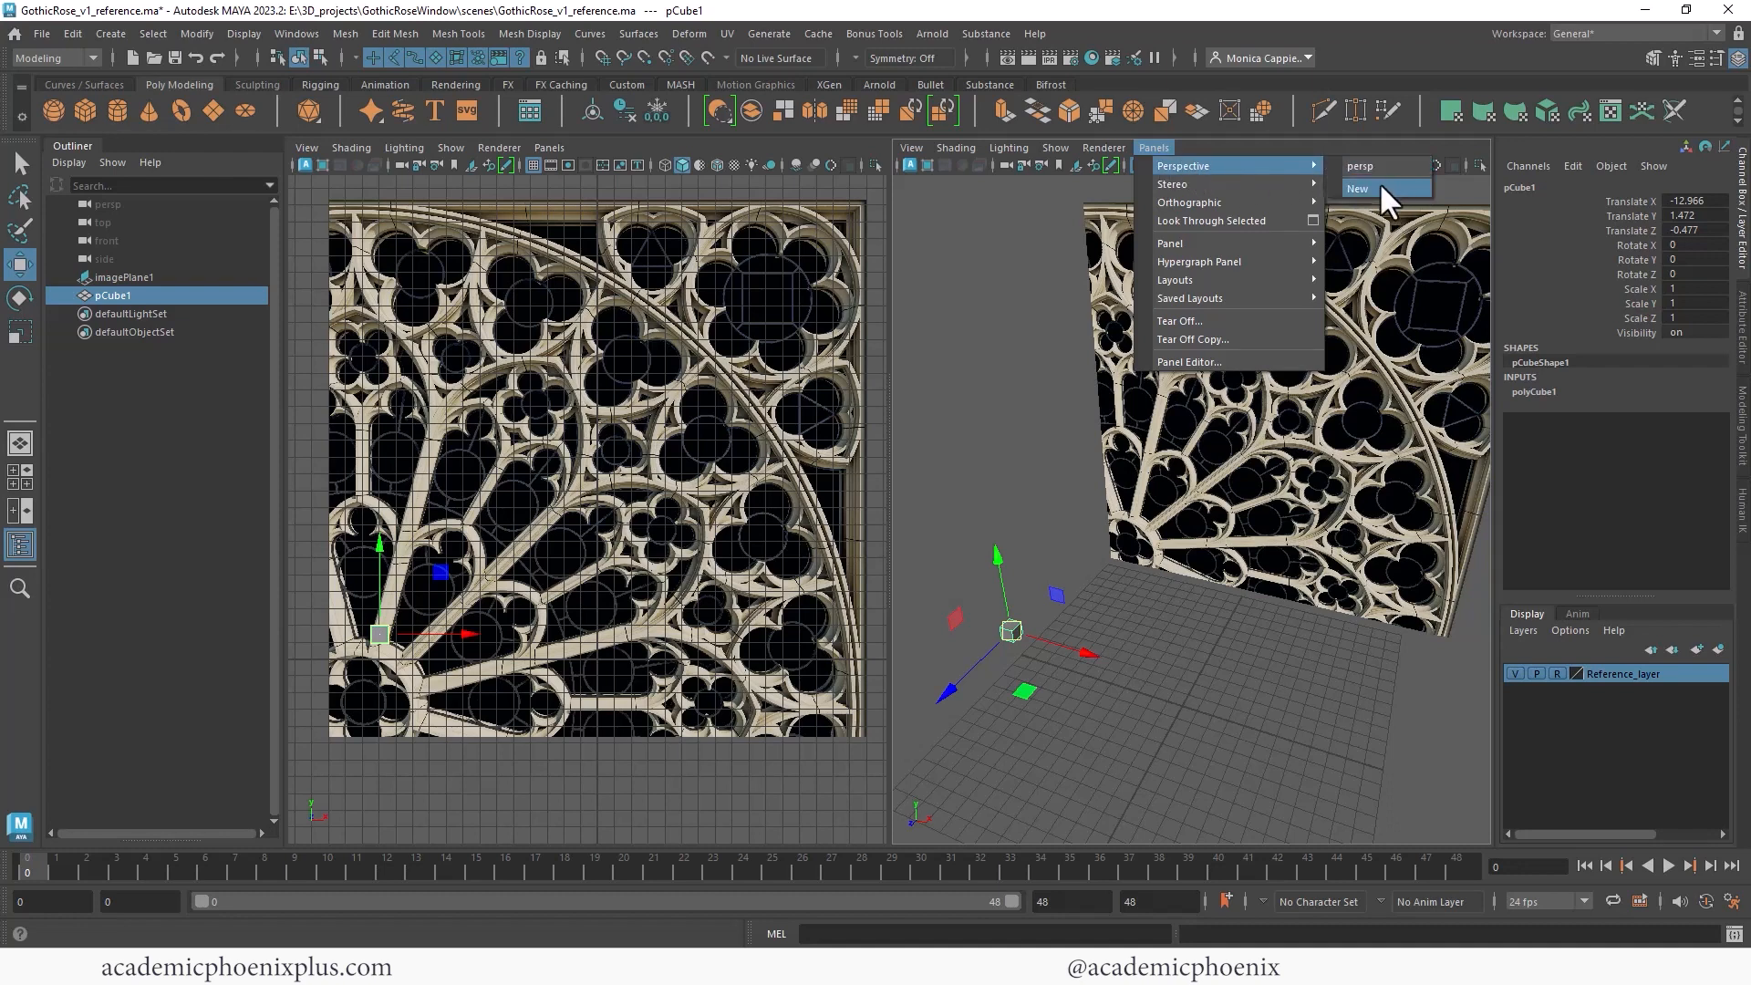
click(1075, 416)
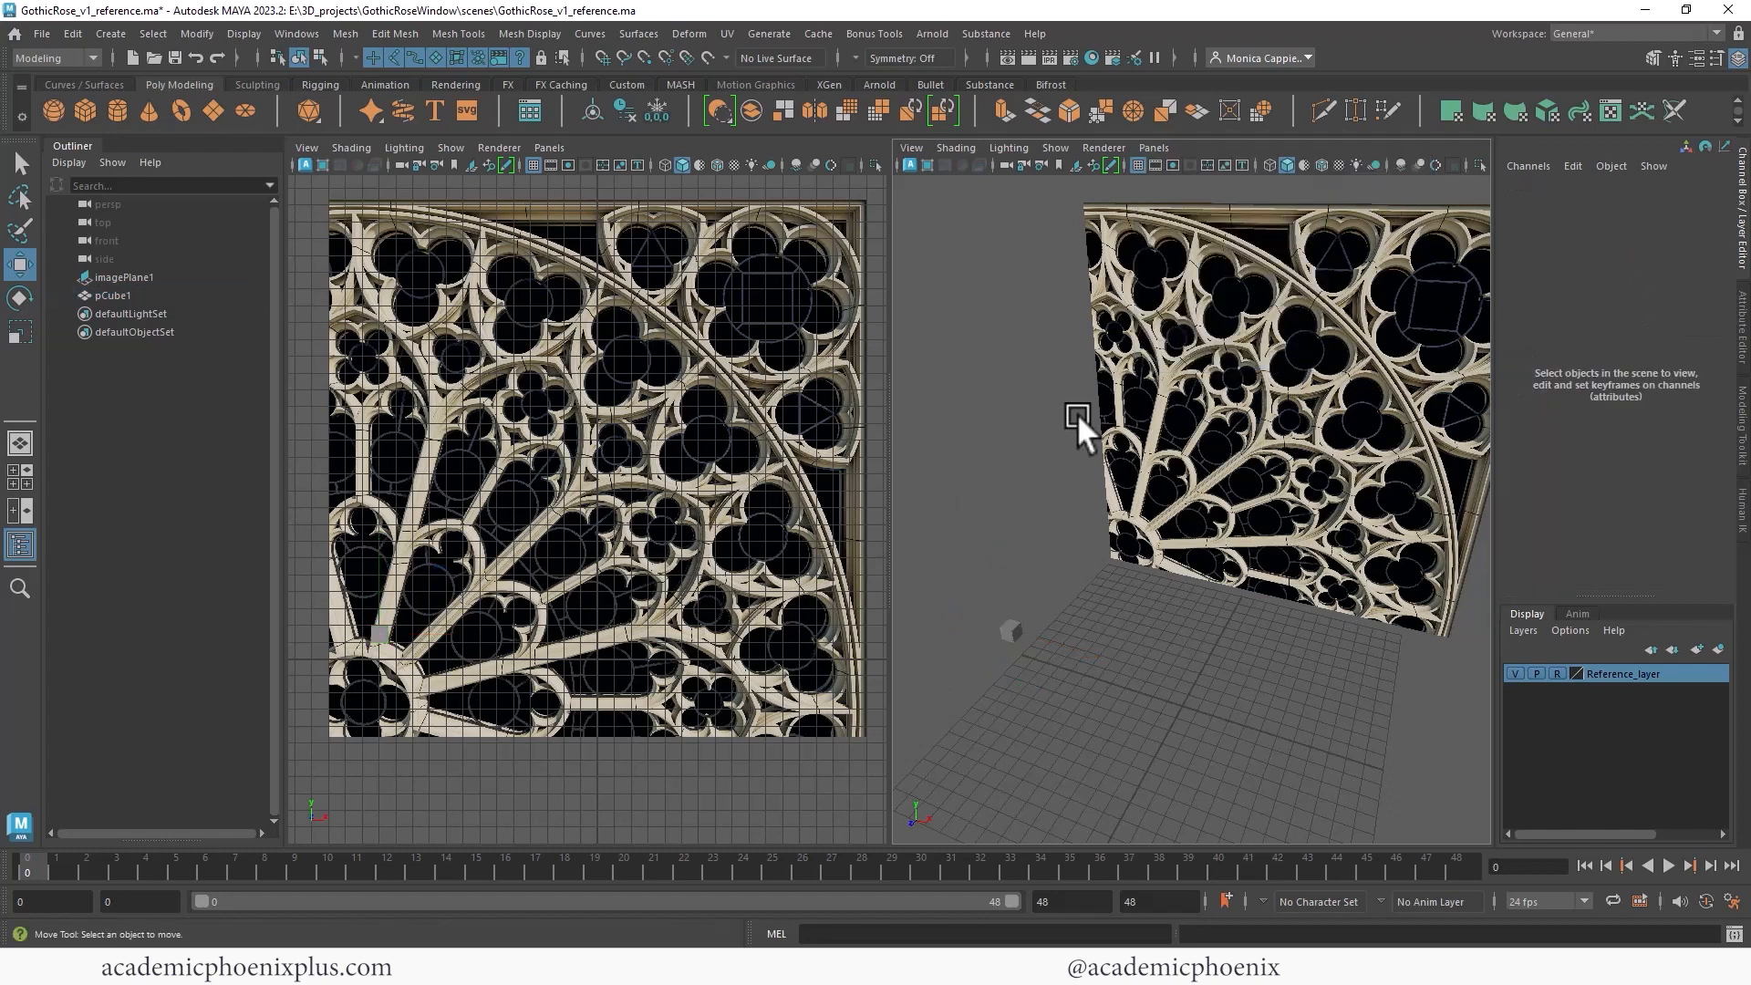
alt+middle_drag(1078, 379, 1081, 382)
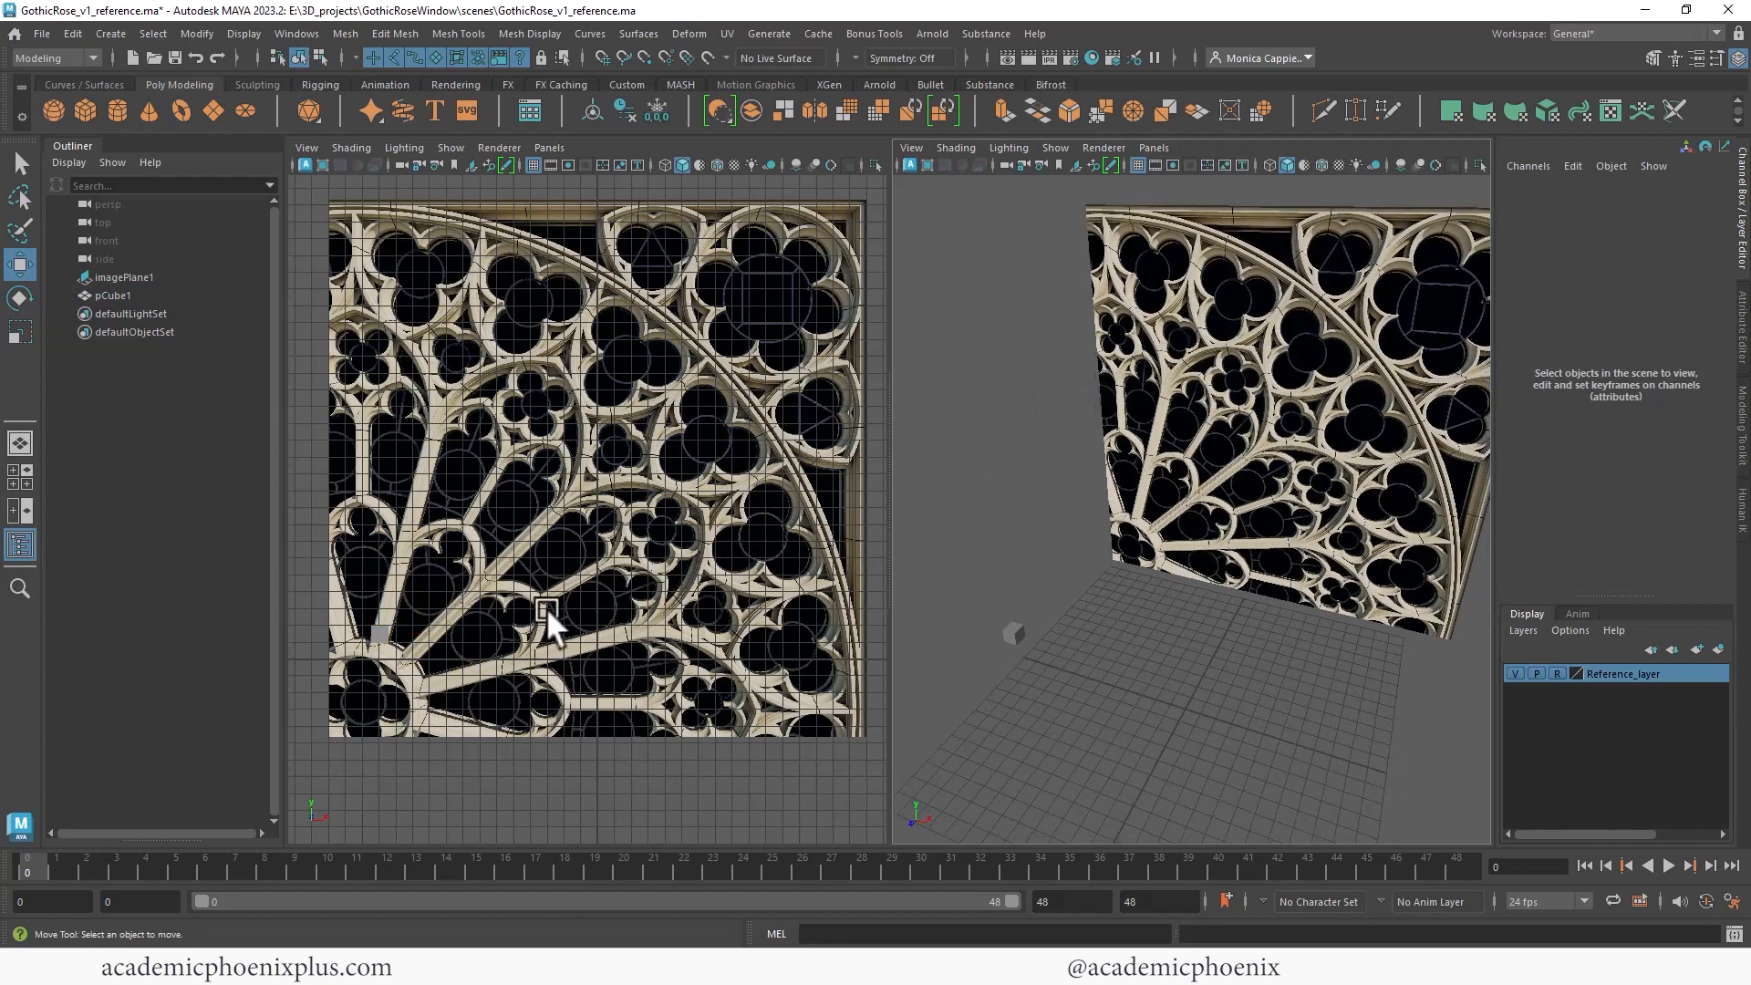
- Frame the cube in the front view, rotate it about Z to about -11 degrees and scale it to about 0.92 along X to match a spoke
click(389, 642)
key(f)
scroll(642, 462, down, 8)
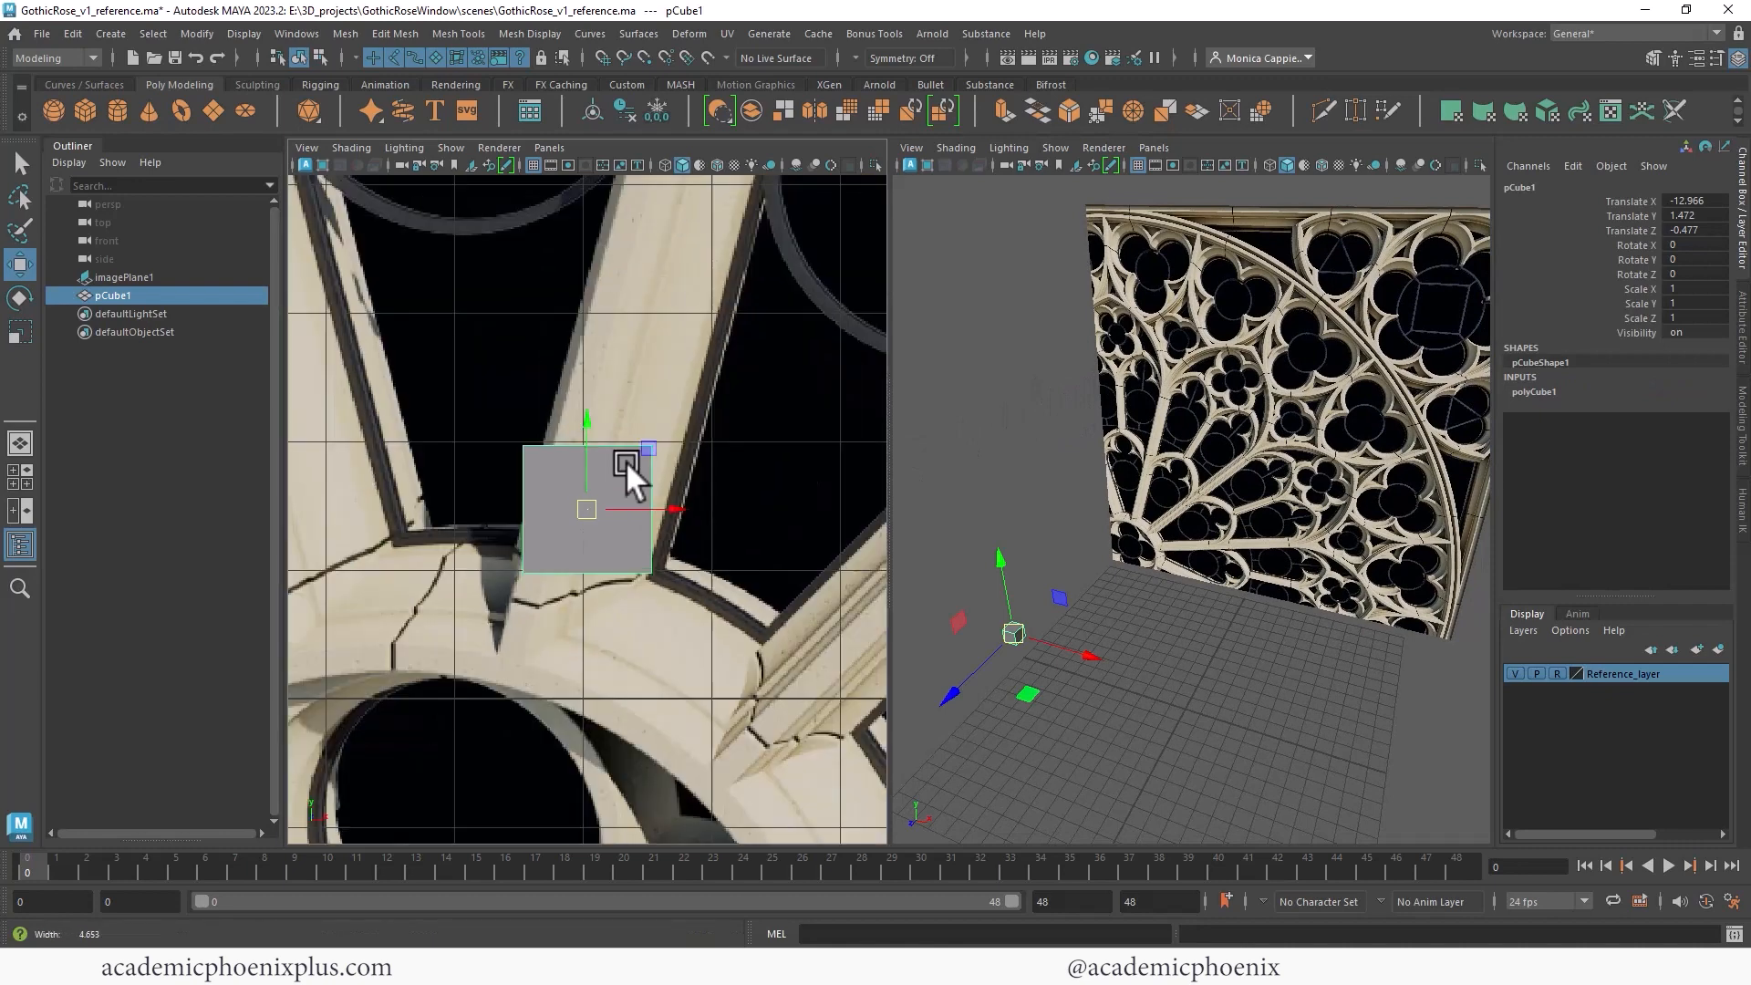
key(e)
drag(642, 452, 659, 518)
key(w)
key(r)
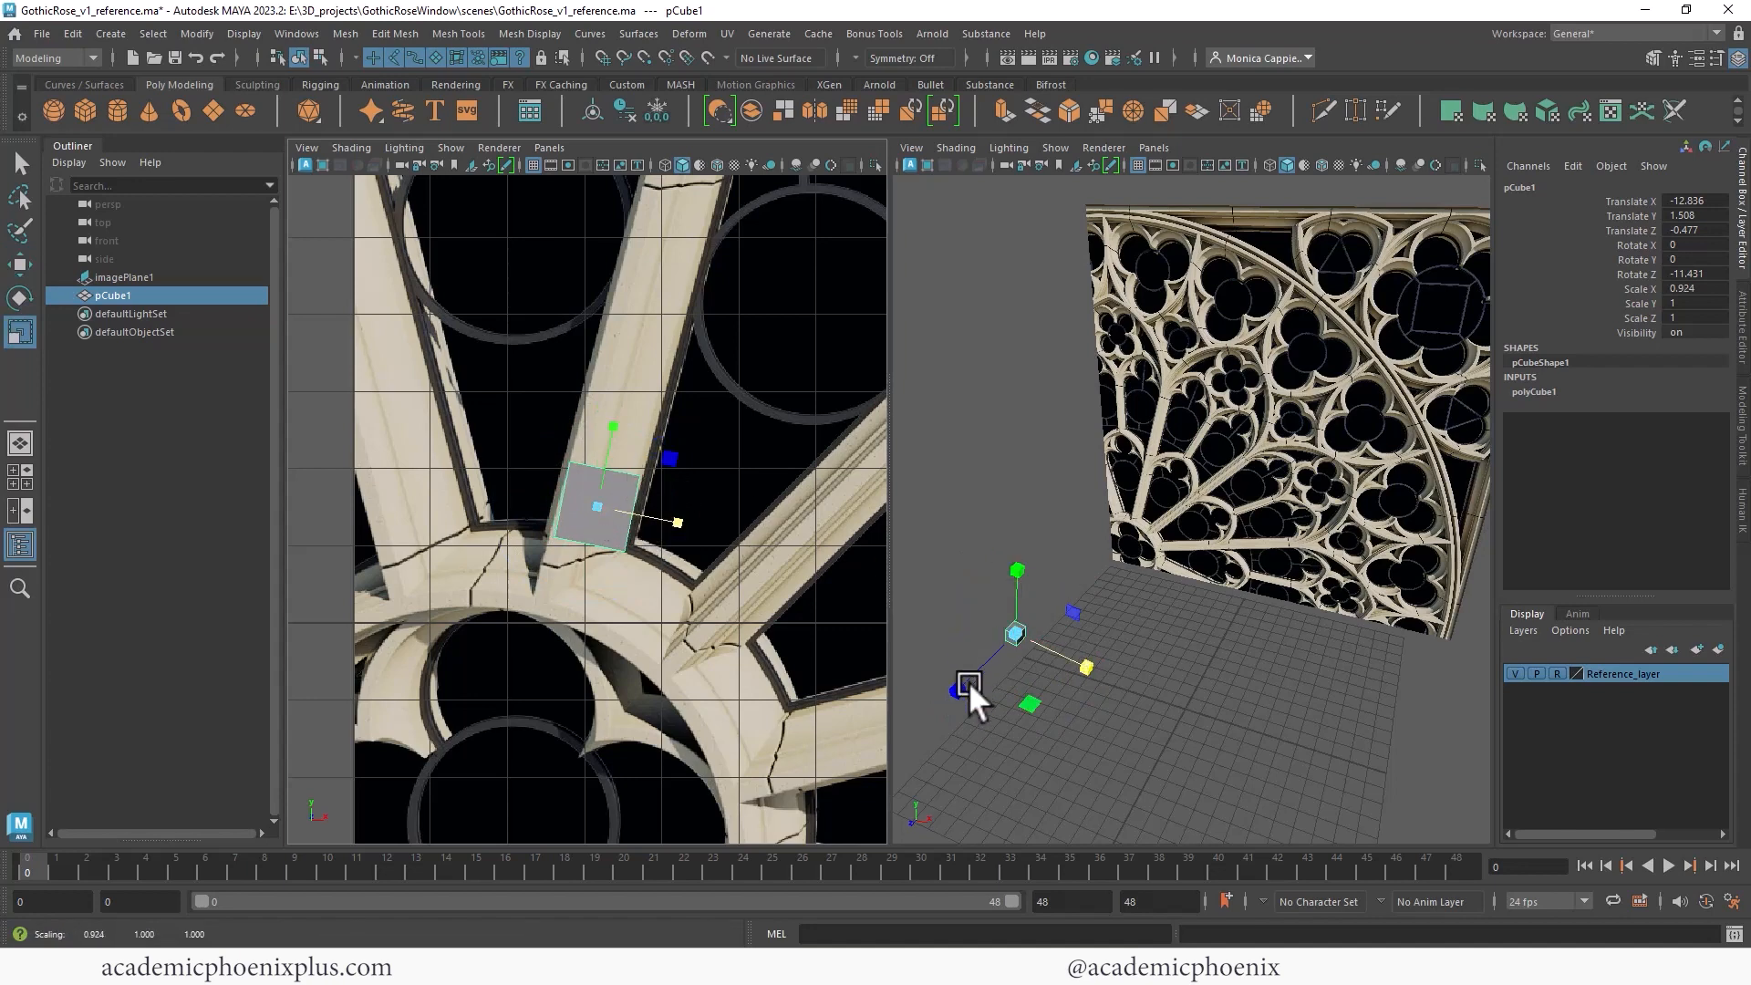
alt+drag(967, 688, 1118, 623)
- Flatten the cube to about 0.44 in Z and refine its Z rotation to about -14 degrees
key(f)
alt+right_drag(1162, 533, 989, 435)
alt+drag(1094, 525, 1122, 407)
middle_drag(1137, 527, 1182, 514)
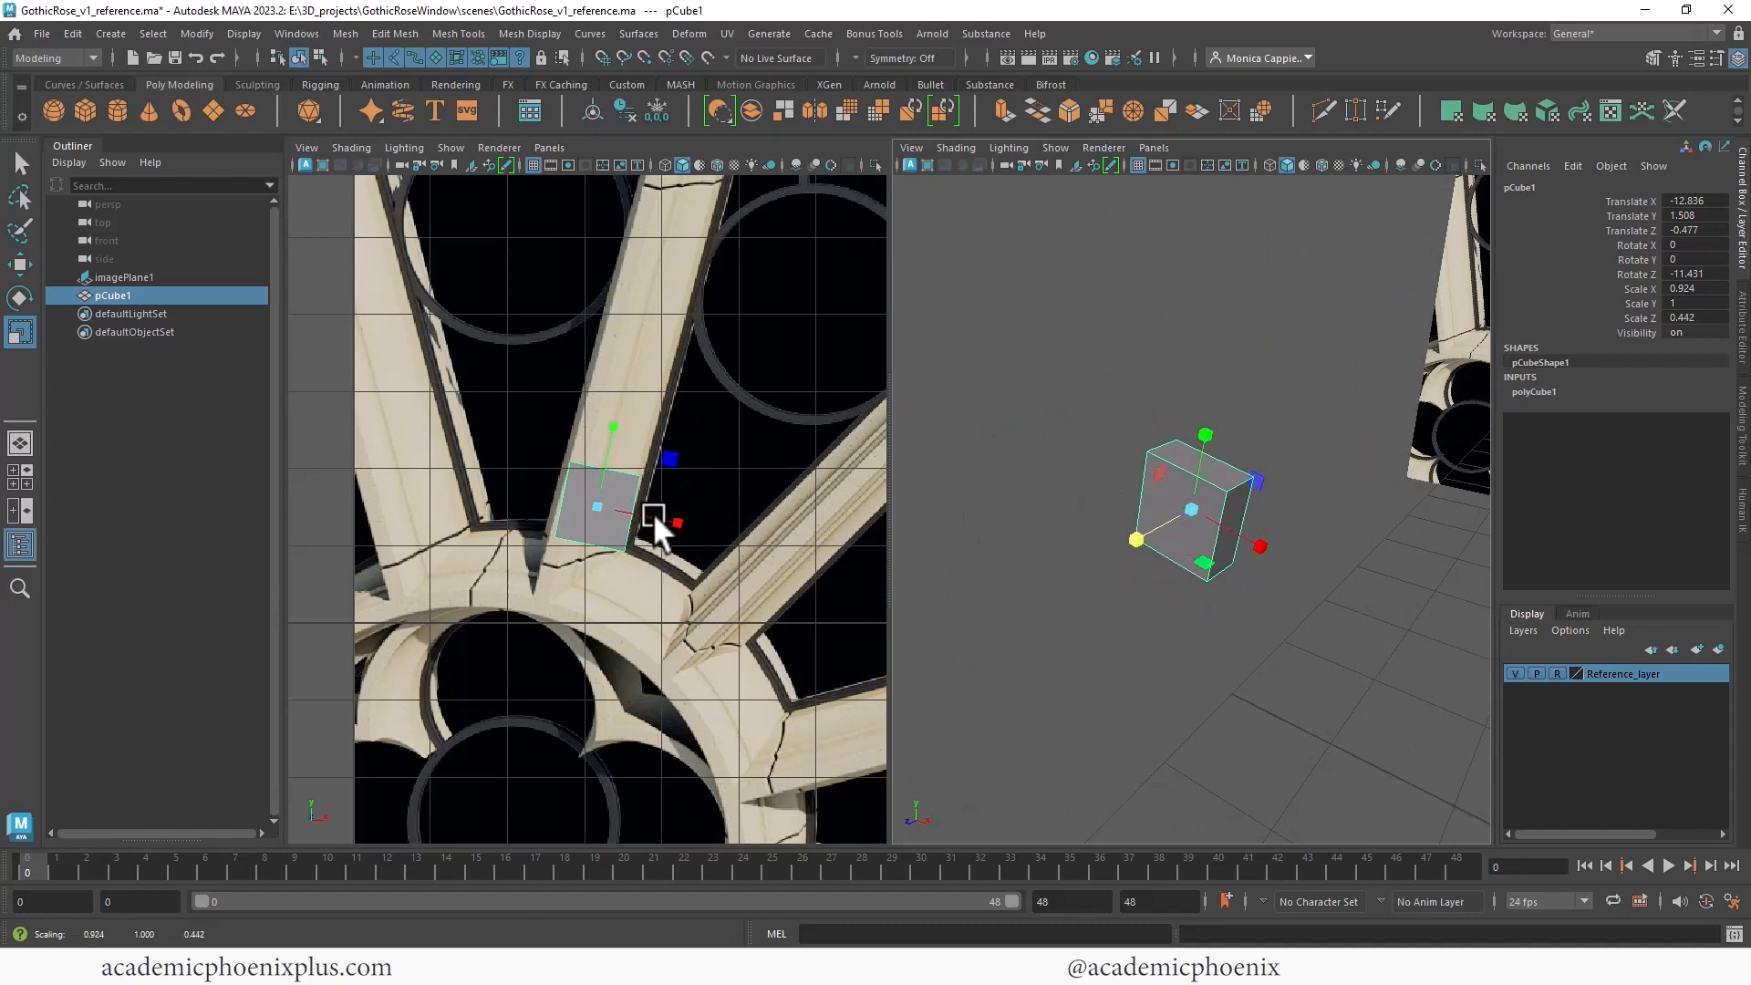
key(e)
drag(669, 474, 668, 478)
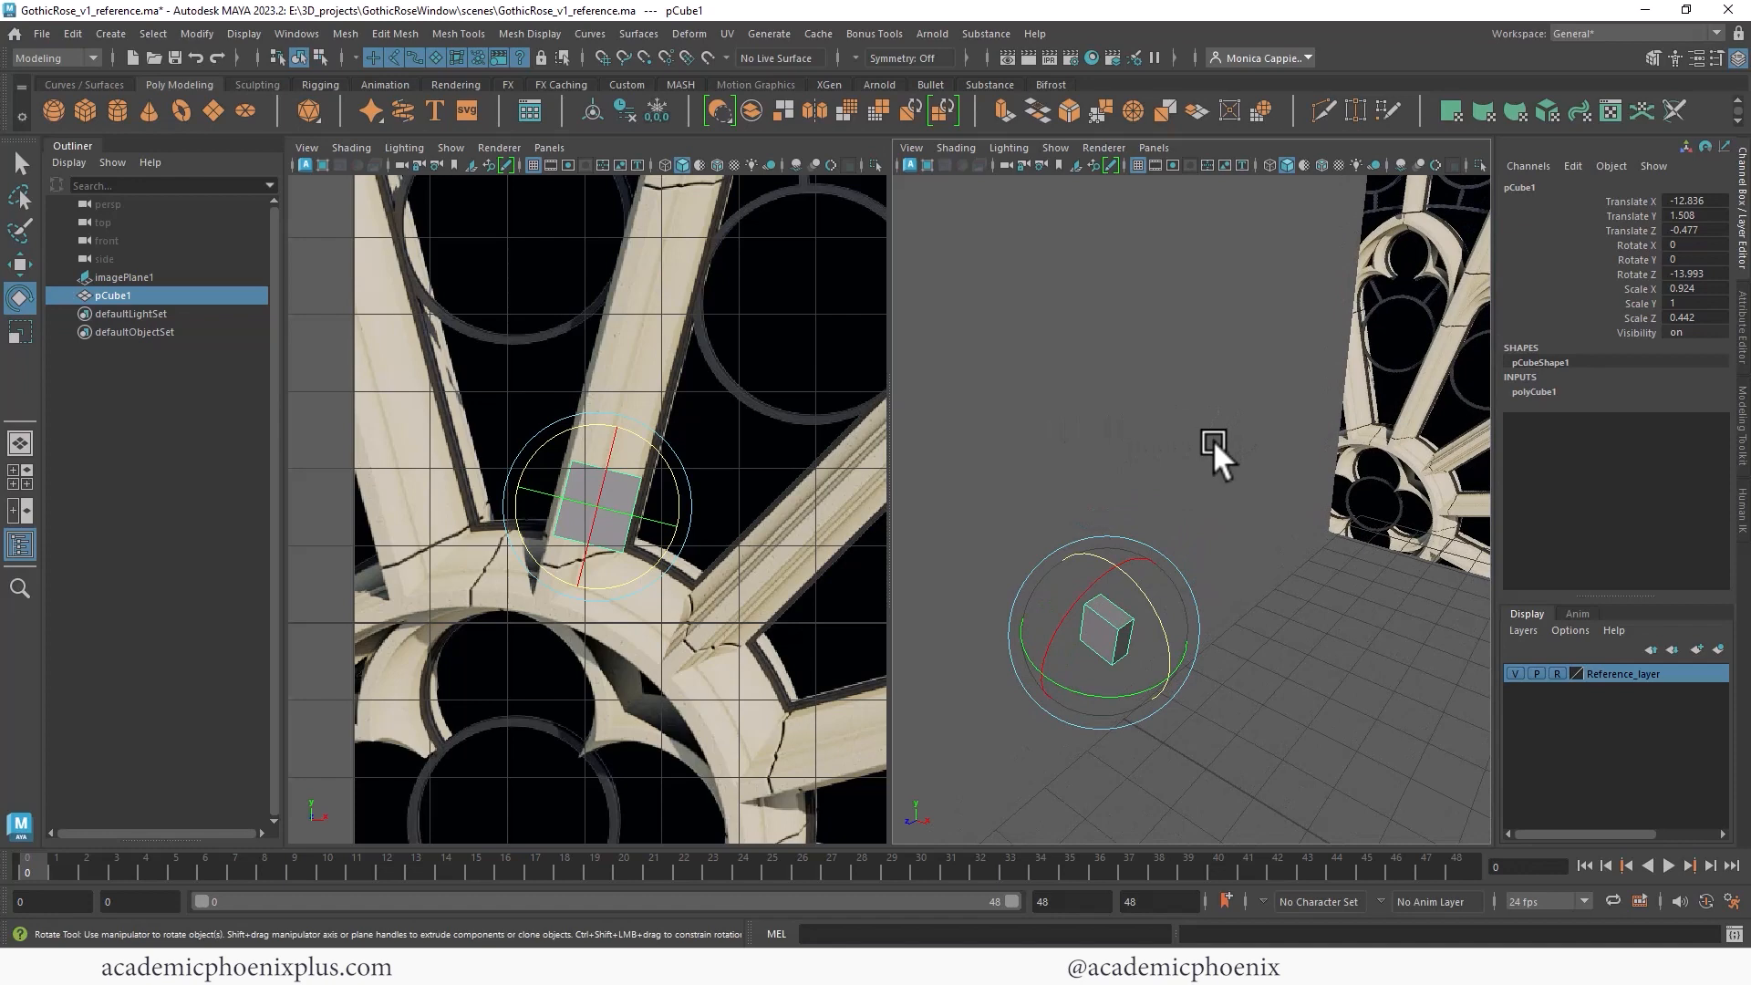
- Select the cube's top face and extrude it about 1 unit along the spoke
alt+right_drag(1151, 403, 1232, 412)
alt+middle_drag(1206, 412, 1283, 297)
right_drag(1127, 540, 1126, 528)
click(1135, 546)
alt+middle_drag(686, 398, 681, 450)
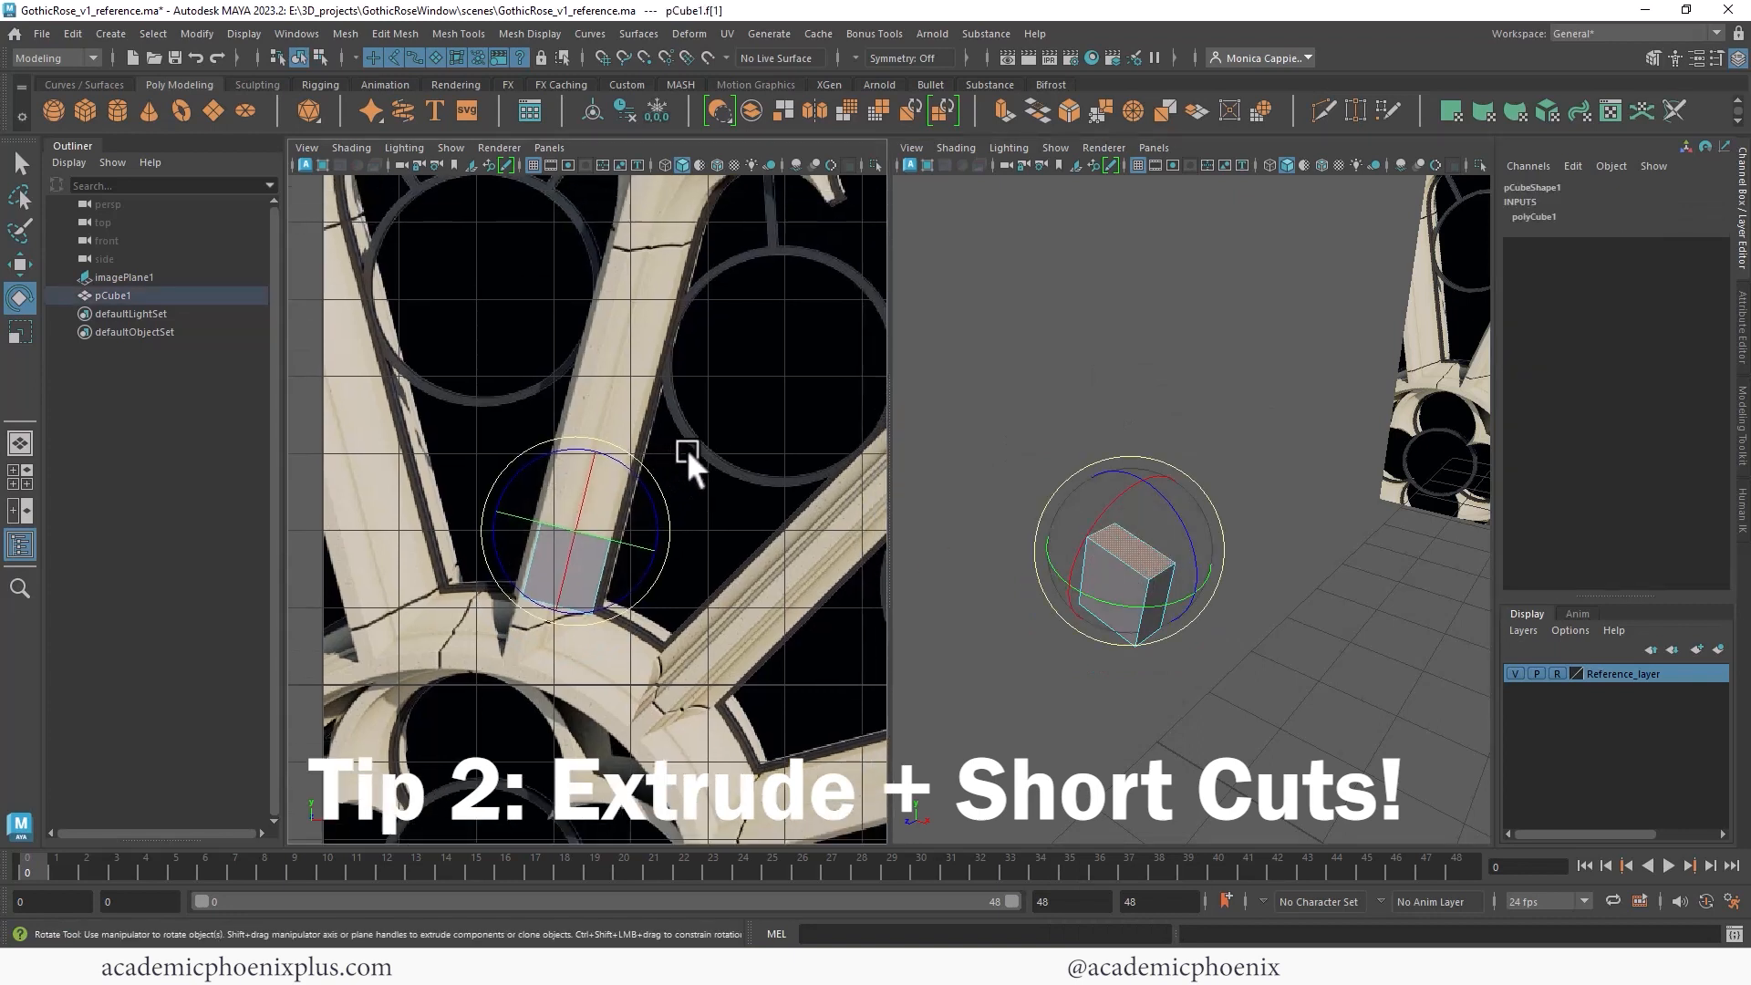
key(ctrl+e)
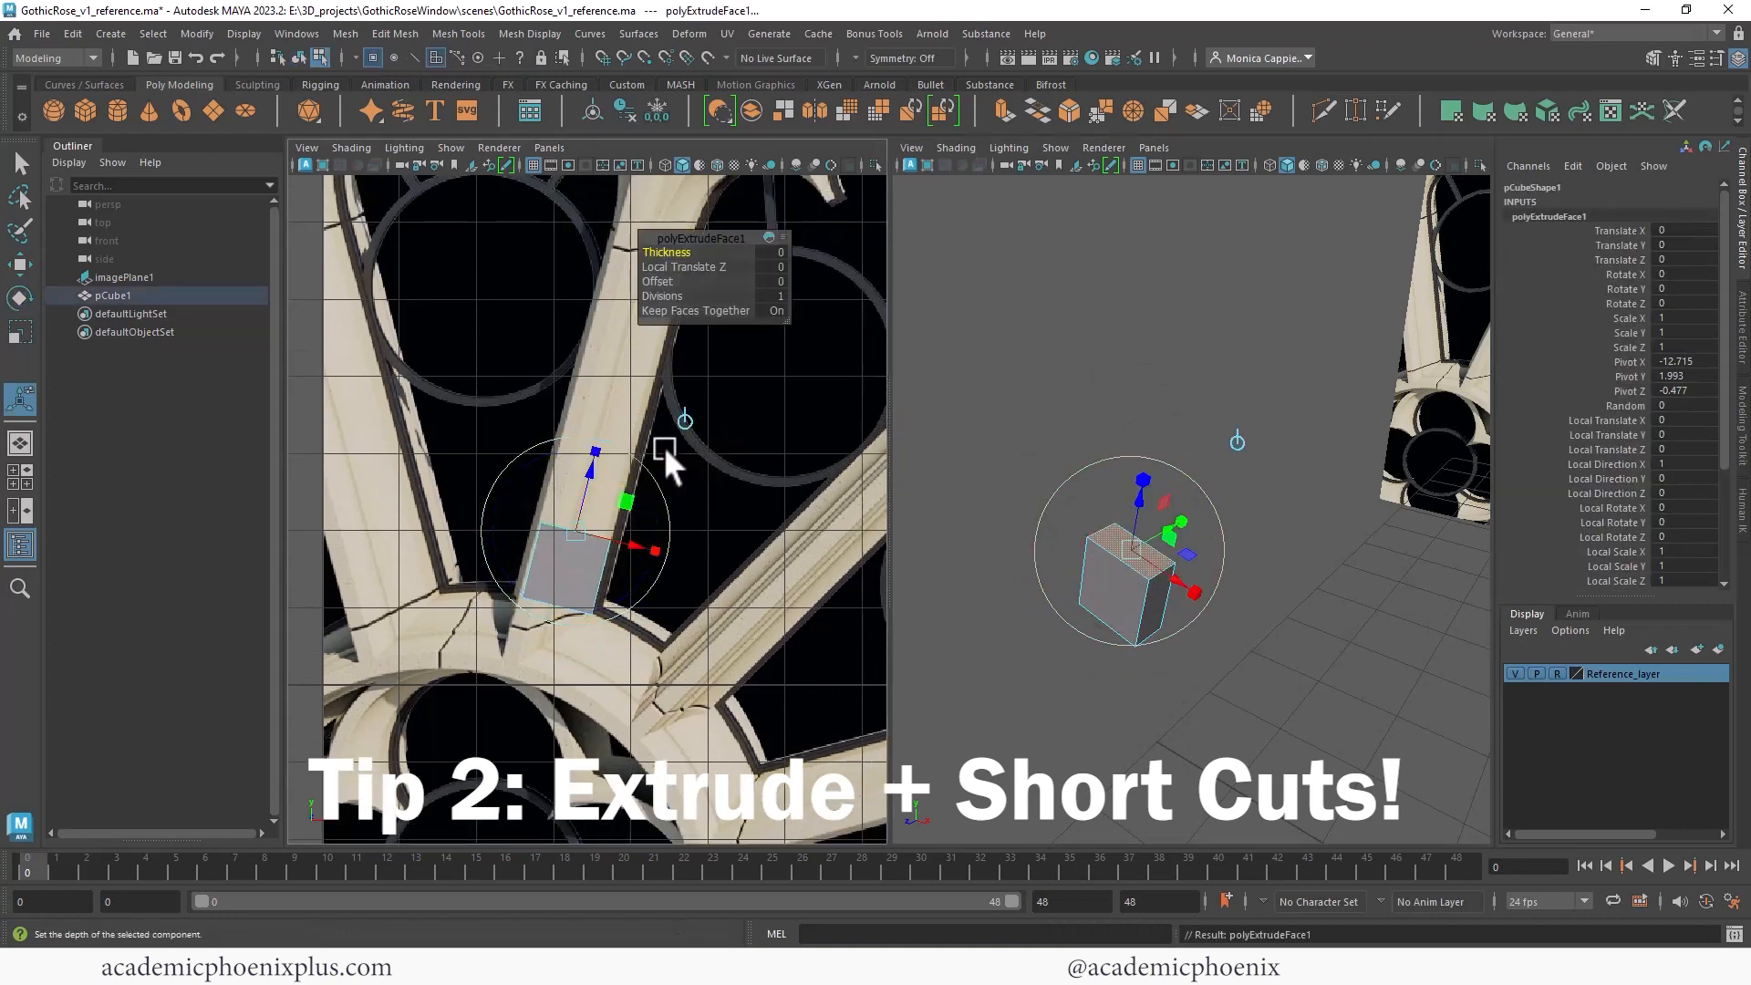
drag(587, 478, 611, 396)
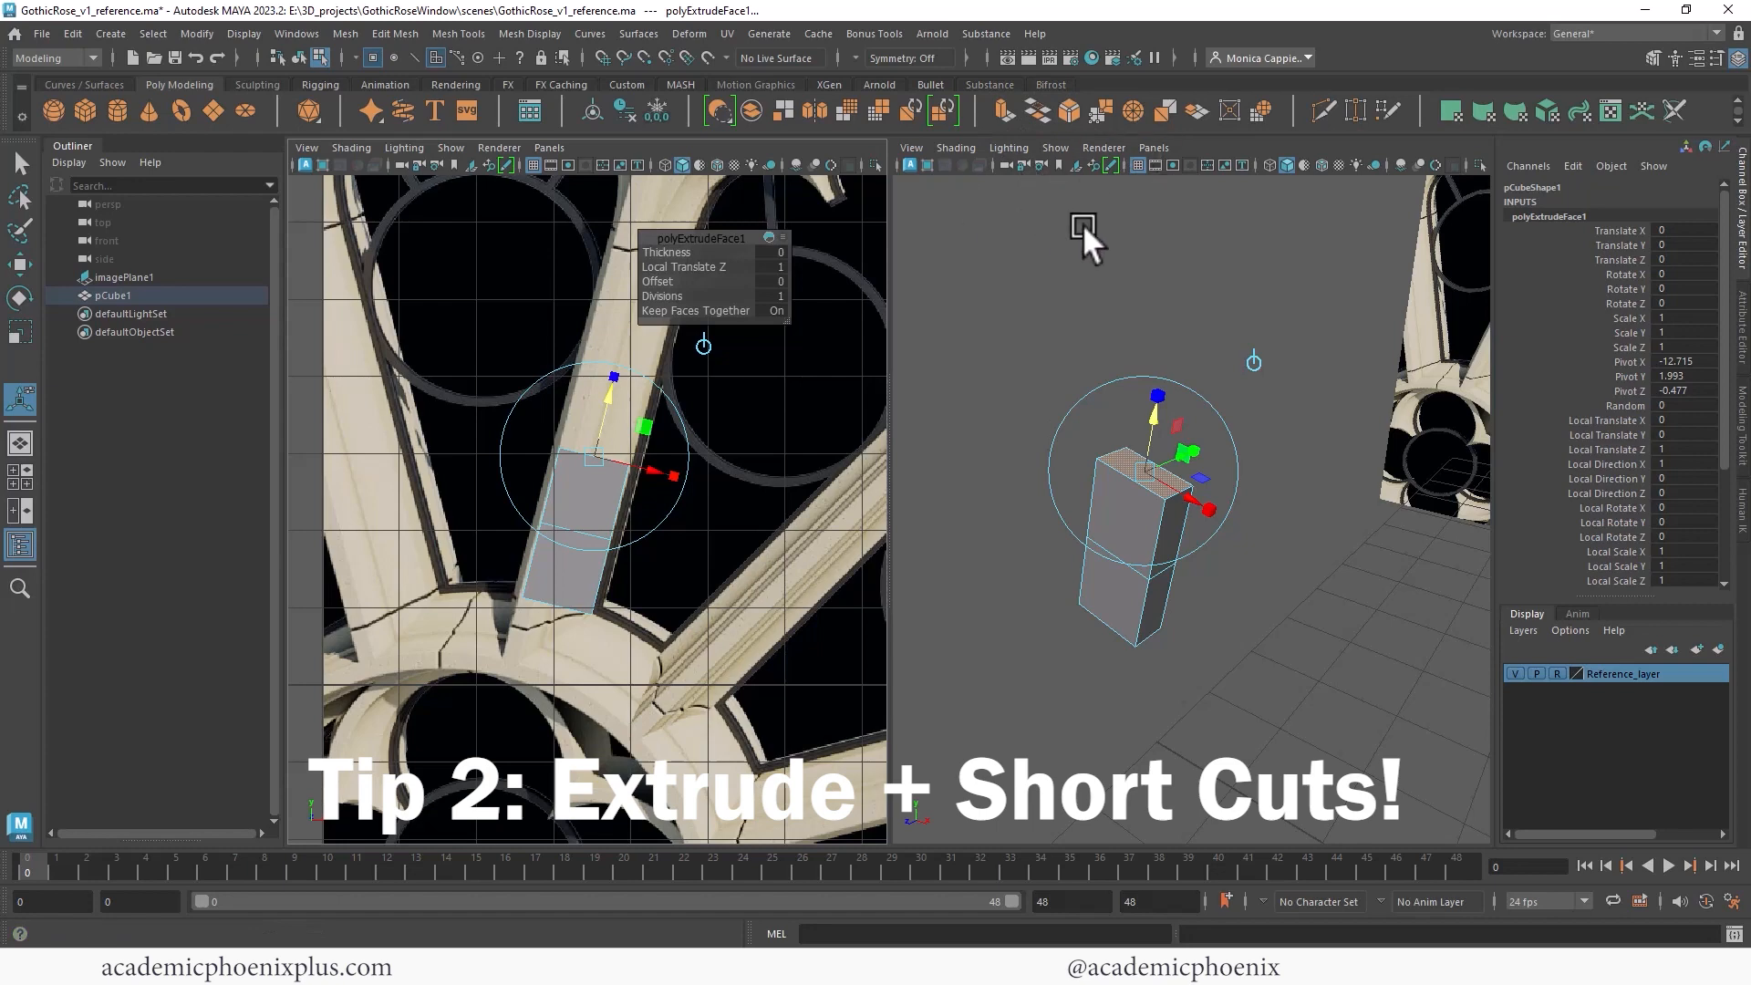
click(390, 32)
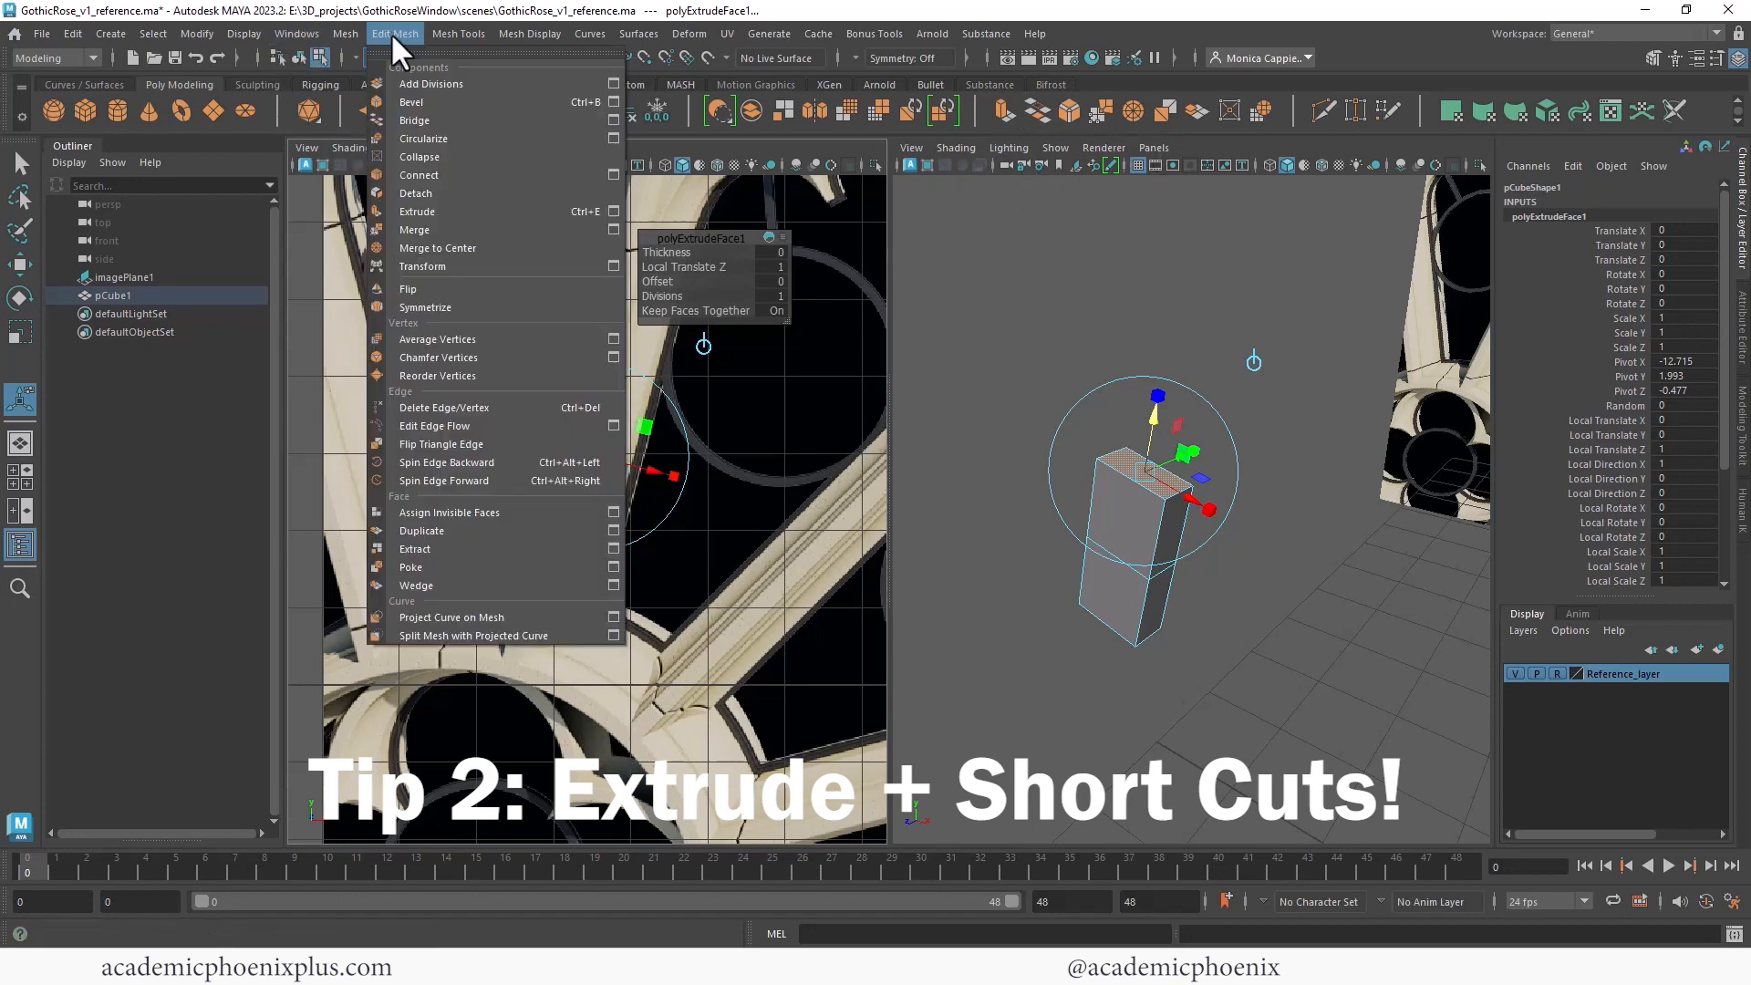
mouse_move(397, 33)
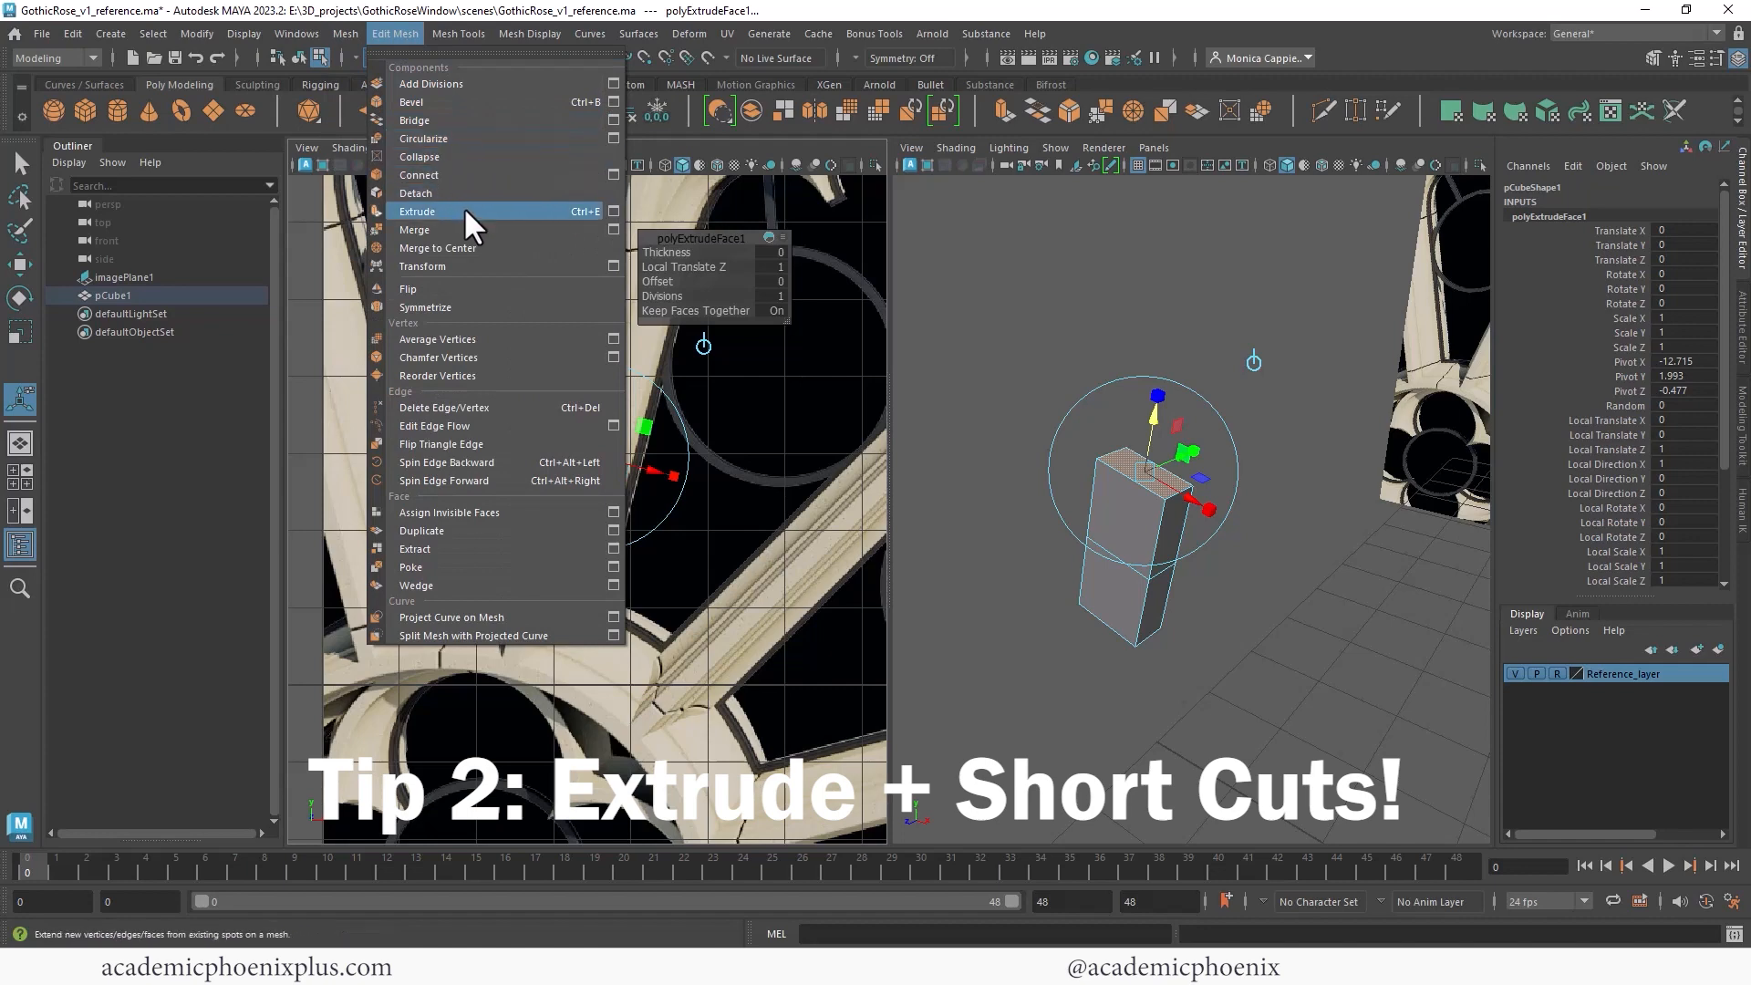
click(1236, 254)
- Extrude the top face twice more along the spoke, about 1.155 units each
key(ctrl+e)
drag(607, 396, 670, 387)
alt+middle_drag(670, 387, 688, 547)
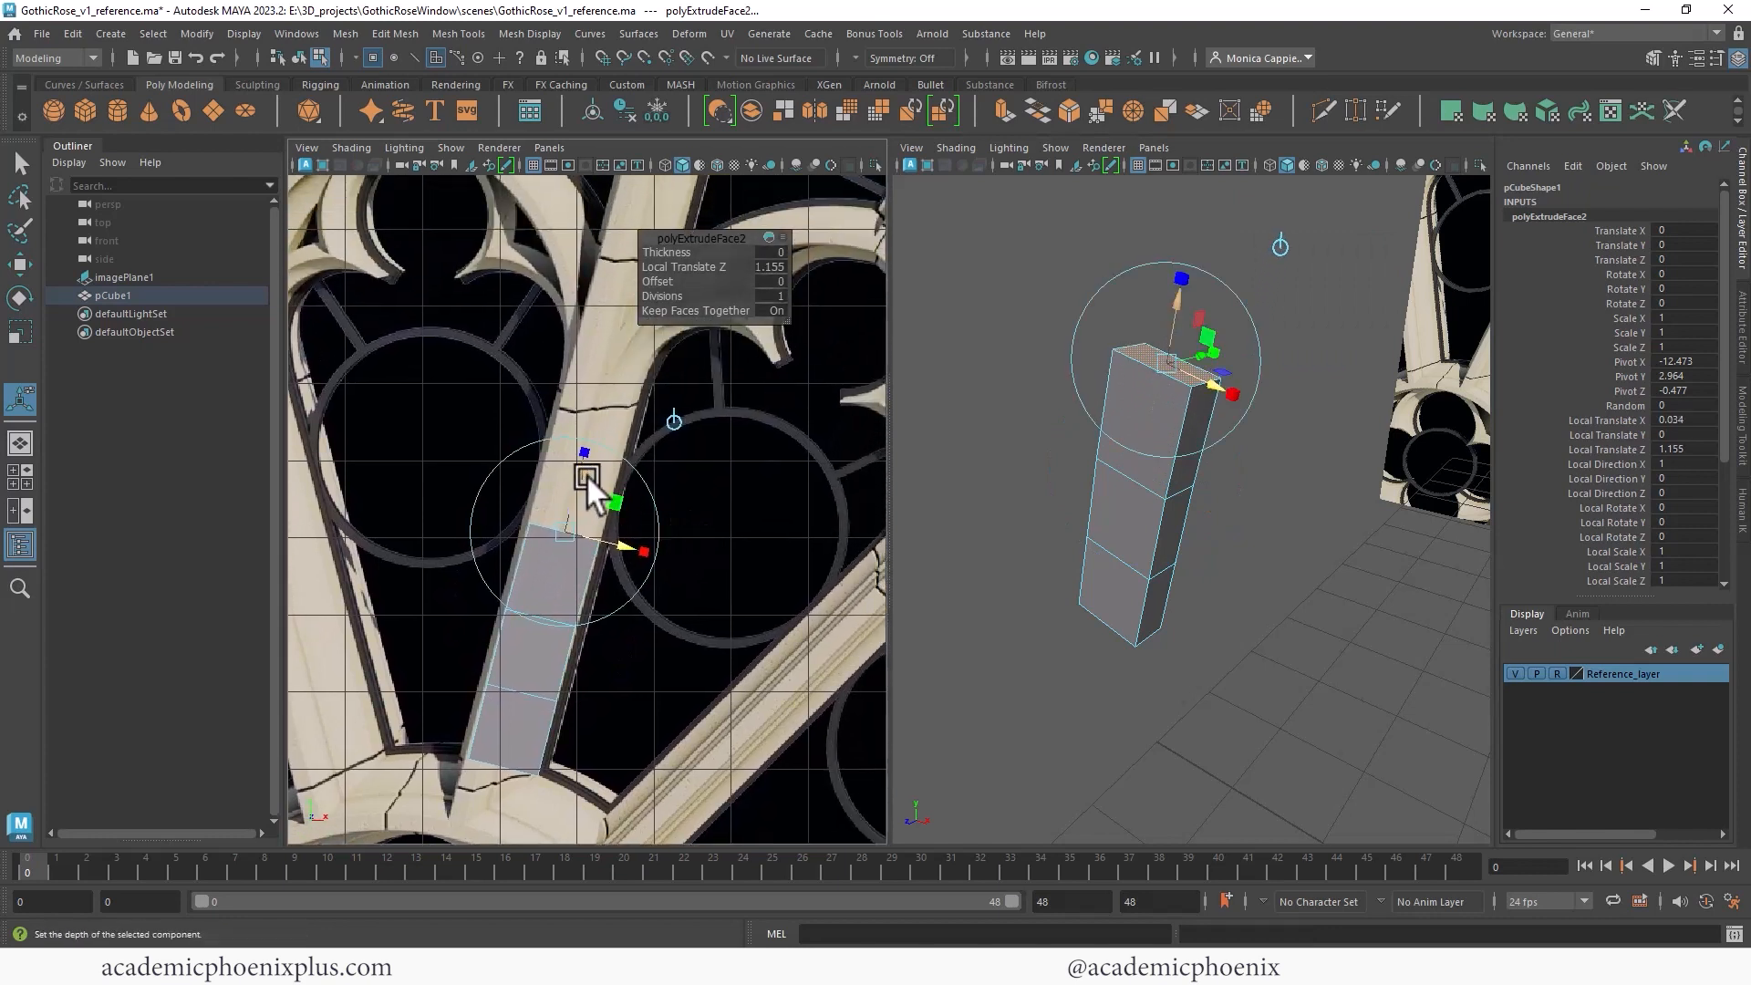
key(ctrl+e)
drag(580, 473, 609, 366)
alt+middle_drag(1152, 230, 1111, 363)
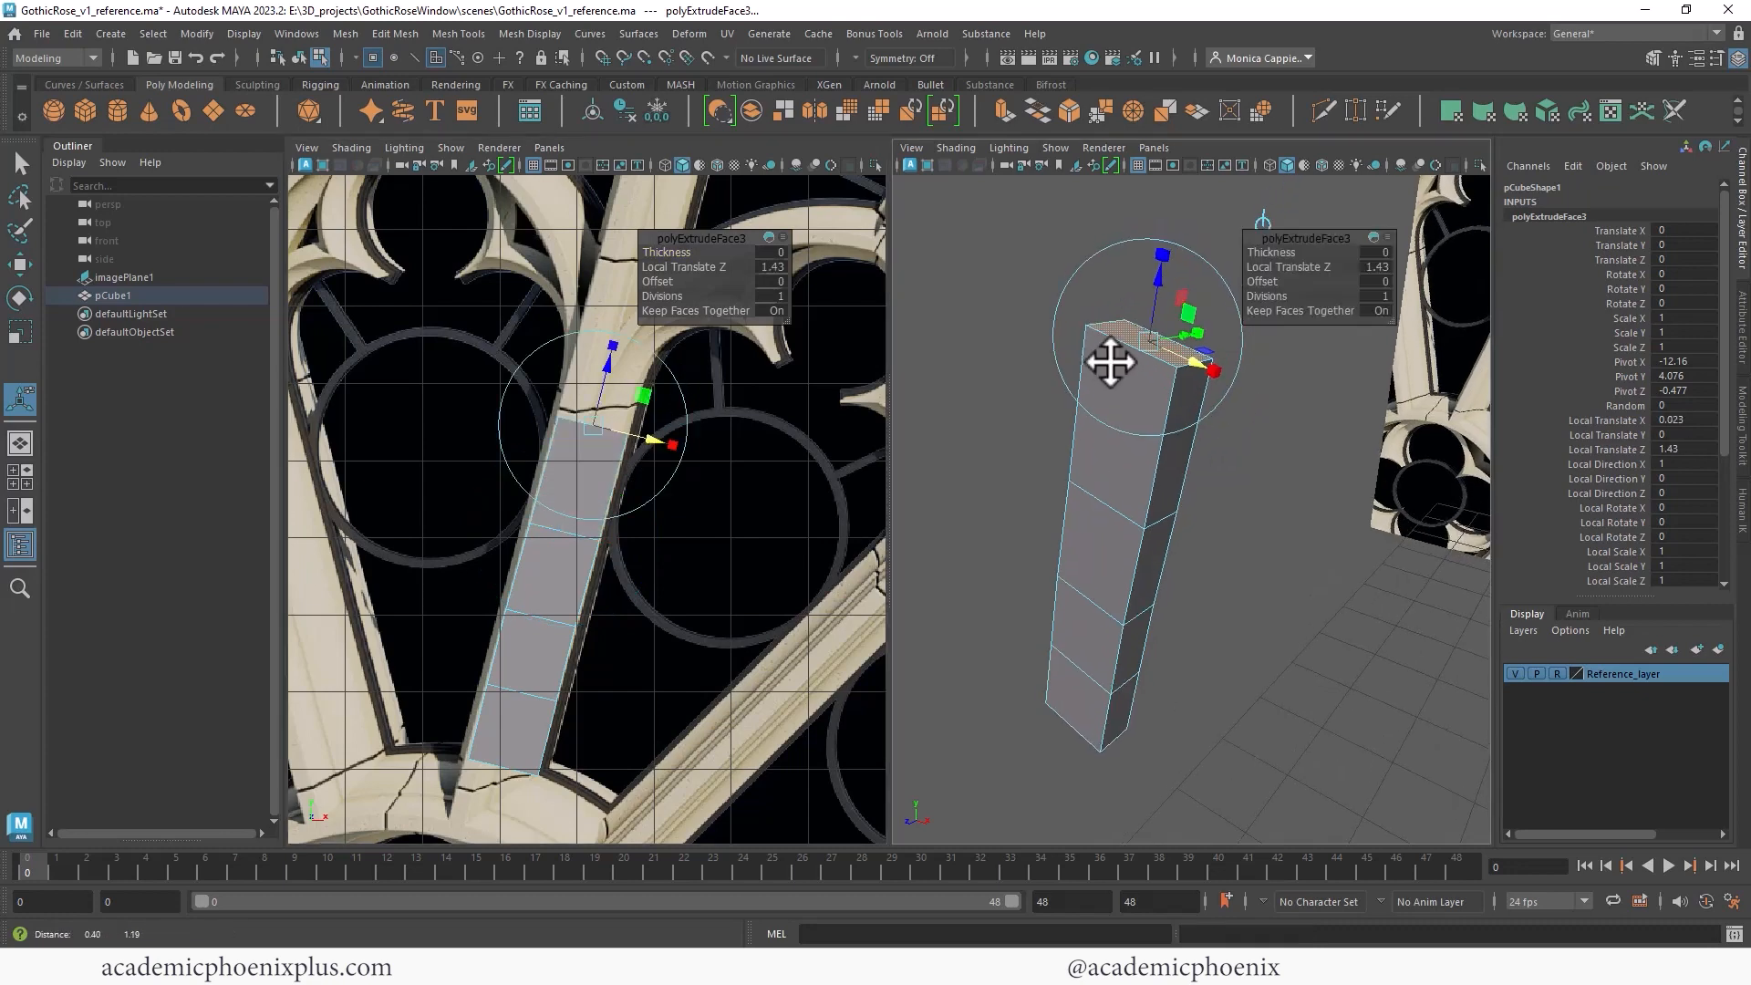
alt+right_drag(1110, 363, 926, 235)
right_drag(1186, 456, 1140, 374)
alt+right_drag(666, 329, 515, 538)
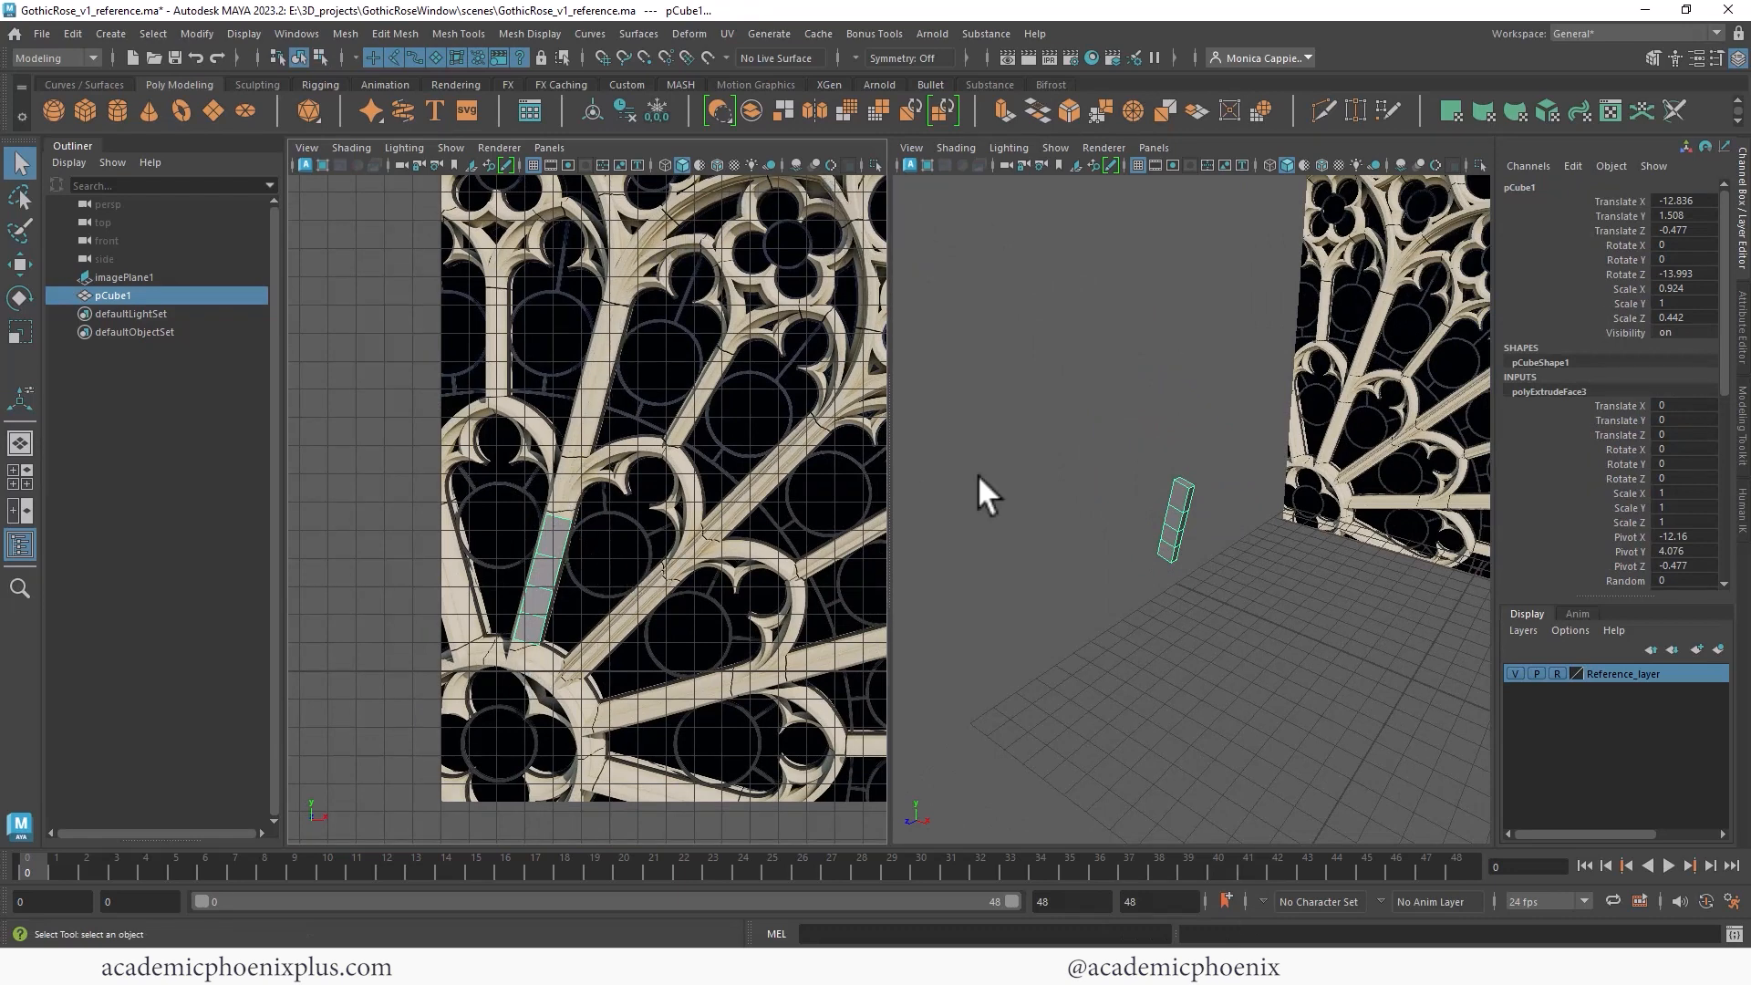
- Undo all the face extrusions back to the single cube
click(1076, 421)
key(ctrl+z)
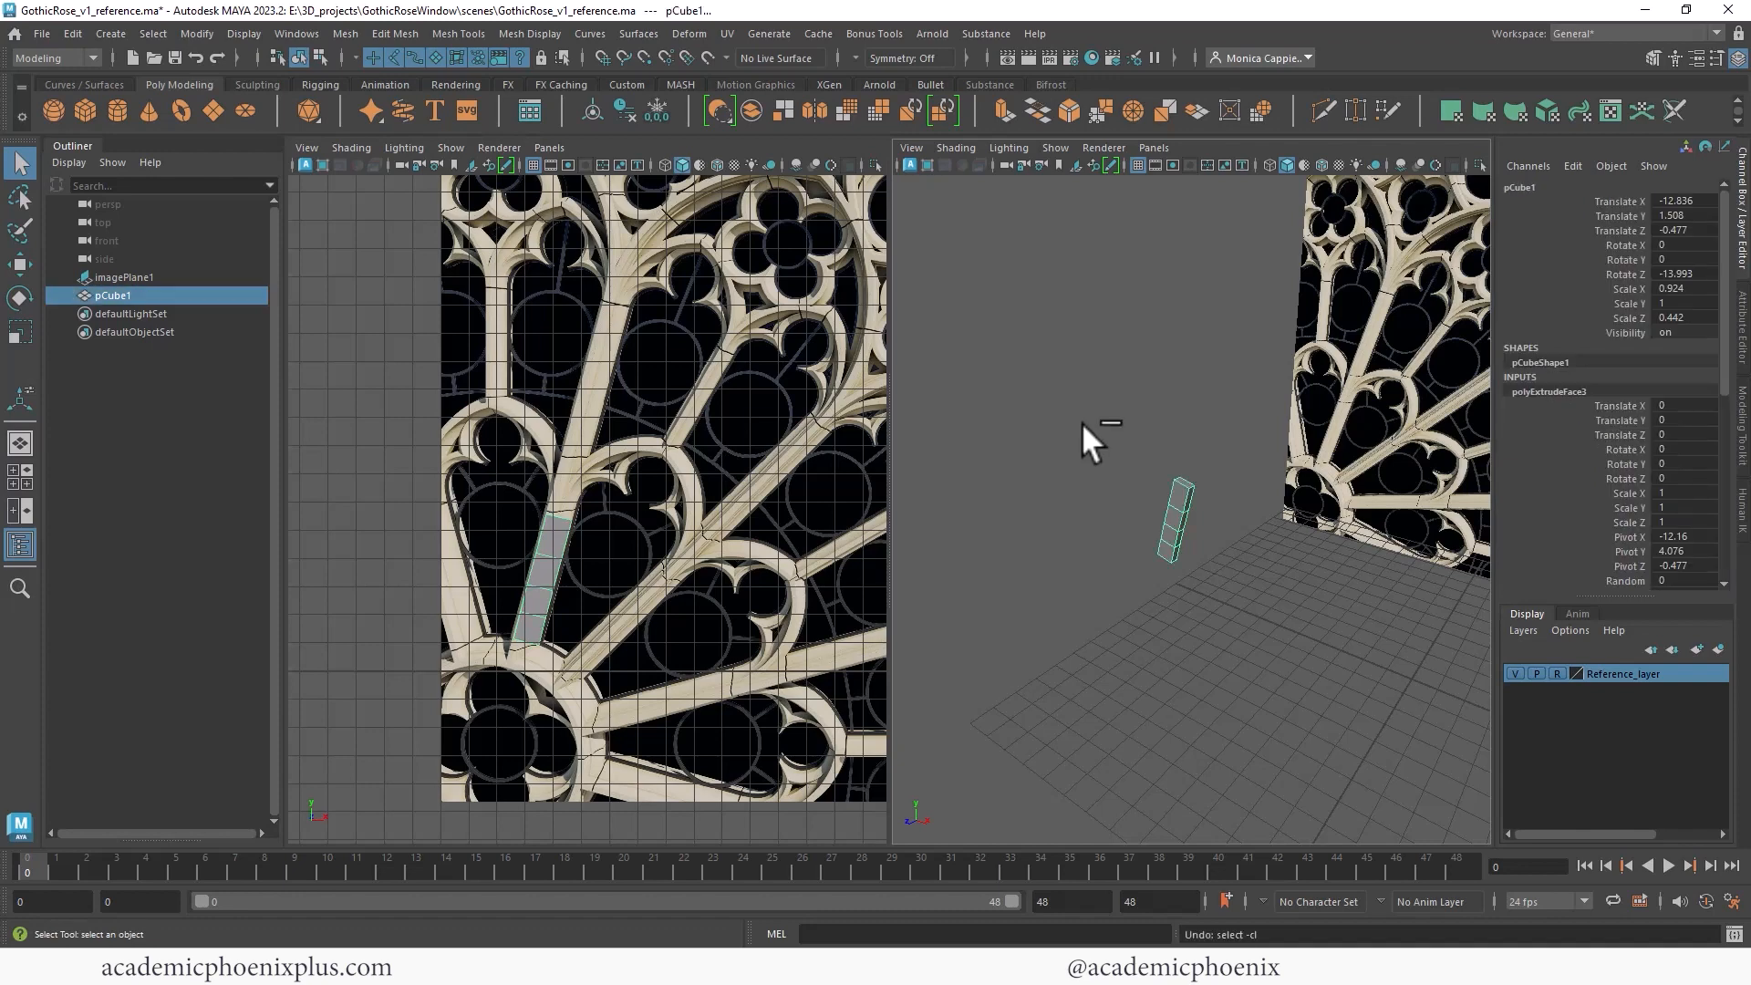
key(ctrl+z)
key(ctrl+z)
key(ctrl+z)
key(ctrl+z)
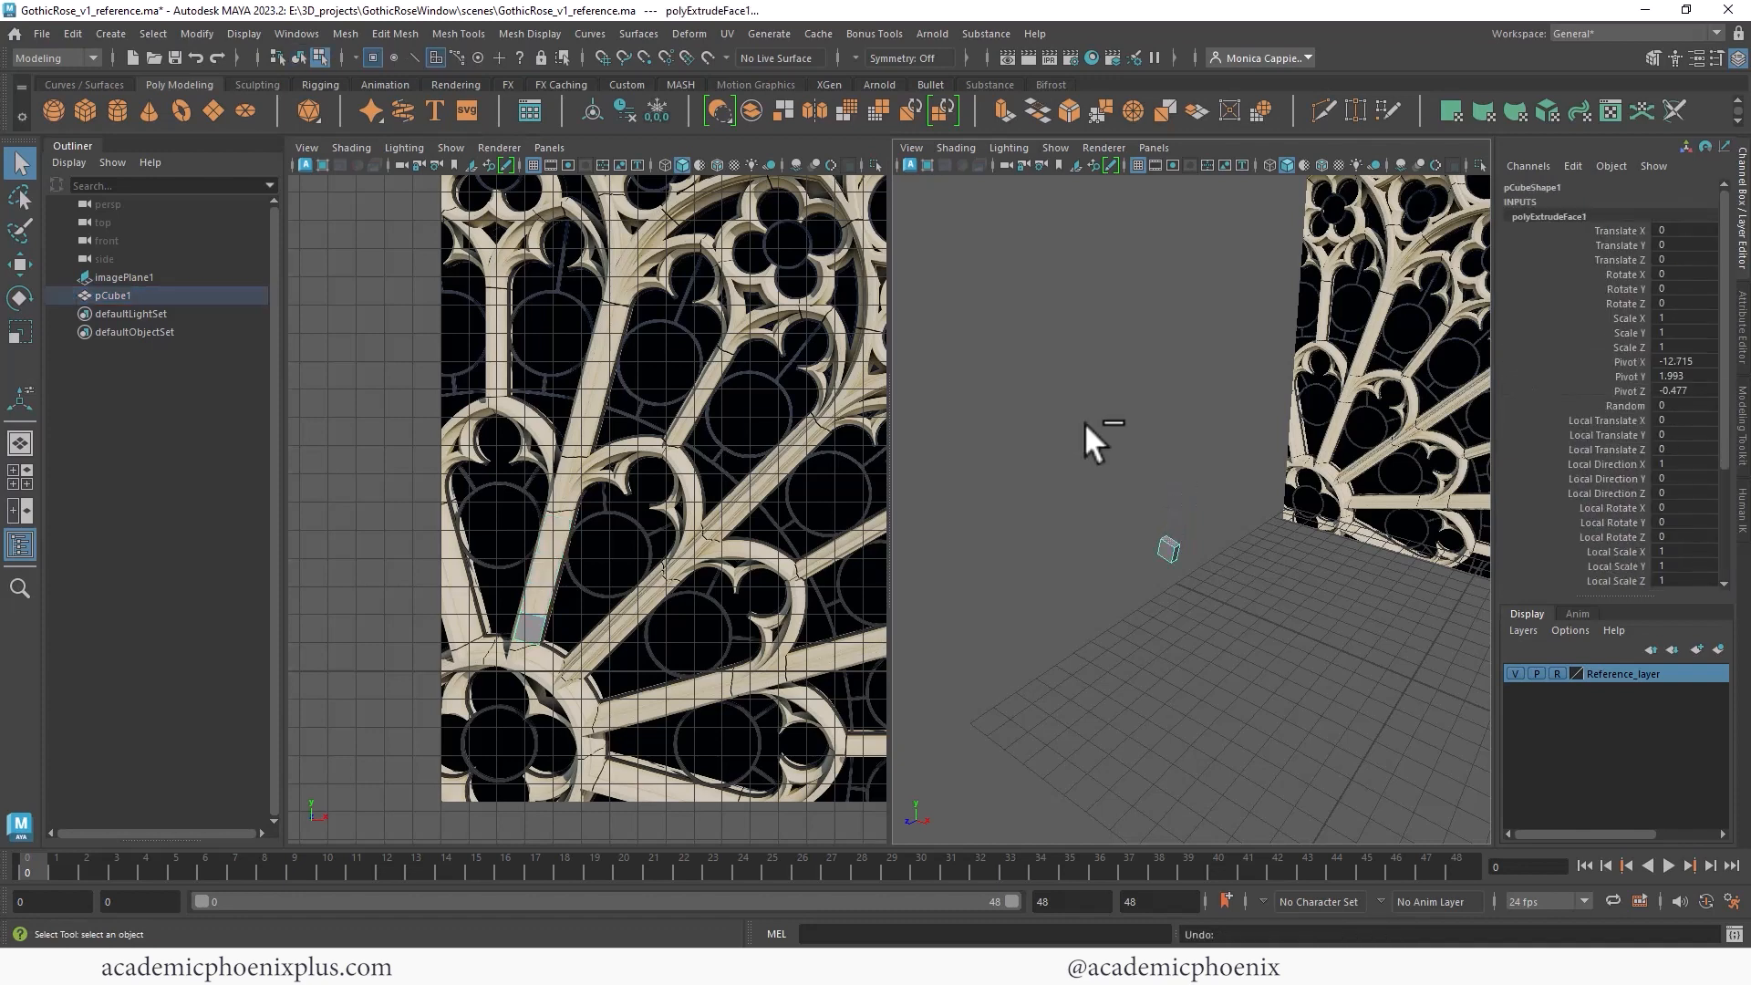
key(ctrl+z)
key(ctrl+z)
- Draw an EP curve from the cube up along the curved spoke to the arch, with about ten points
scroll(1210, 465, up, 5)
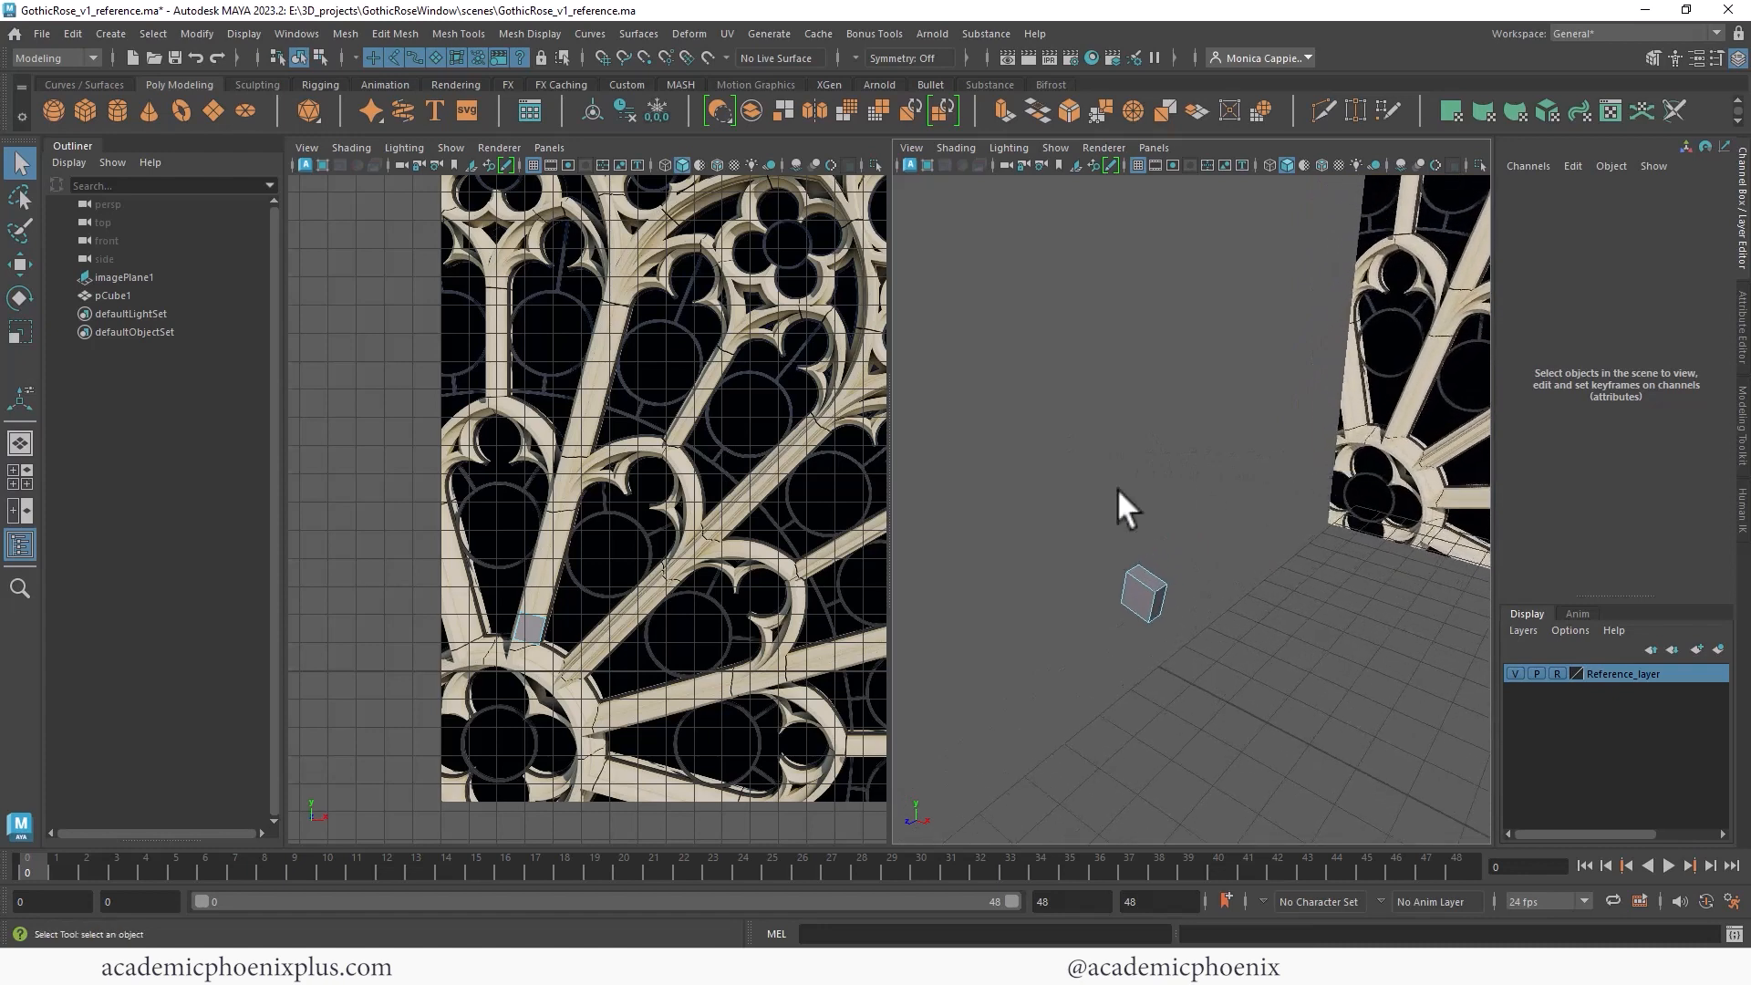
alt+middle_drag(616, 405, 527, 467)
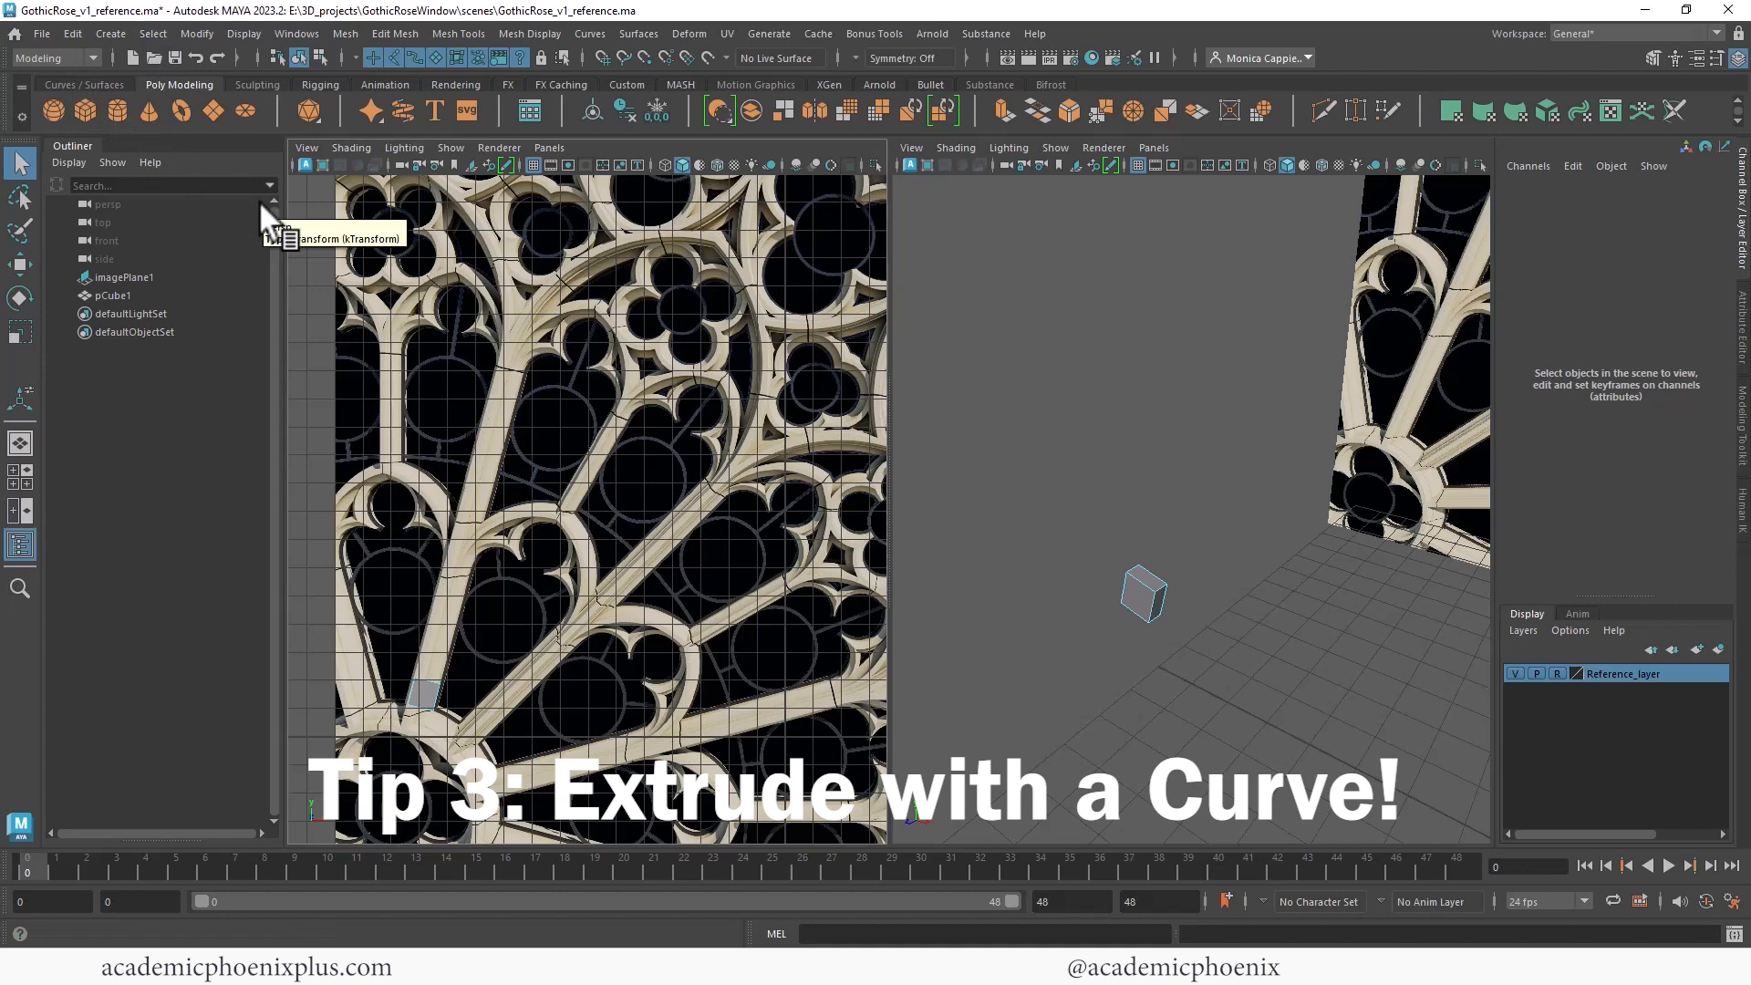
click(111, 33)
mouse_move(221, 175)
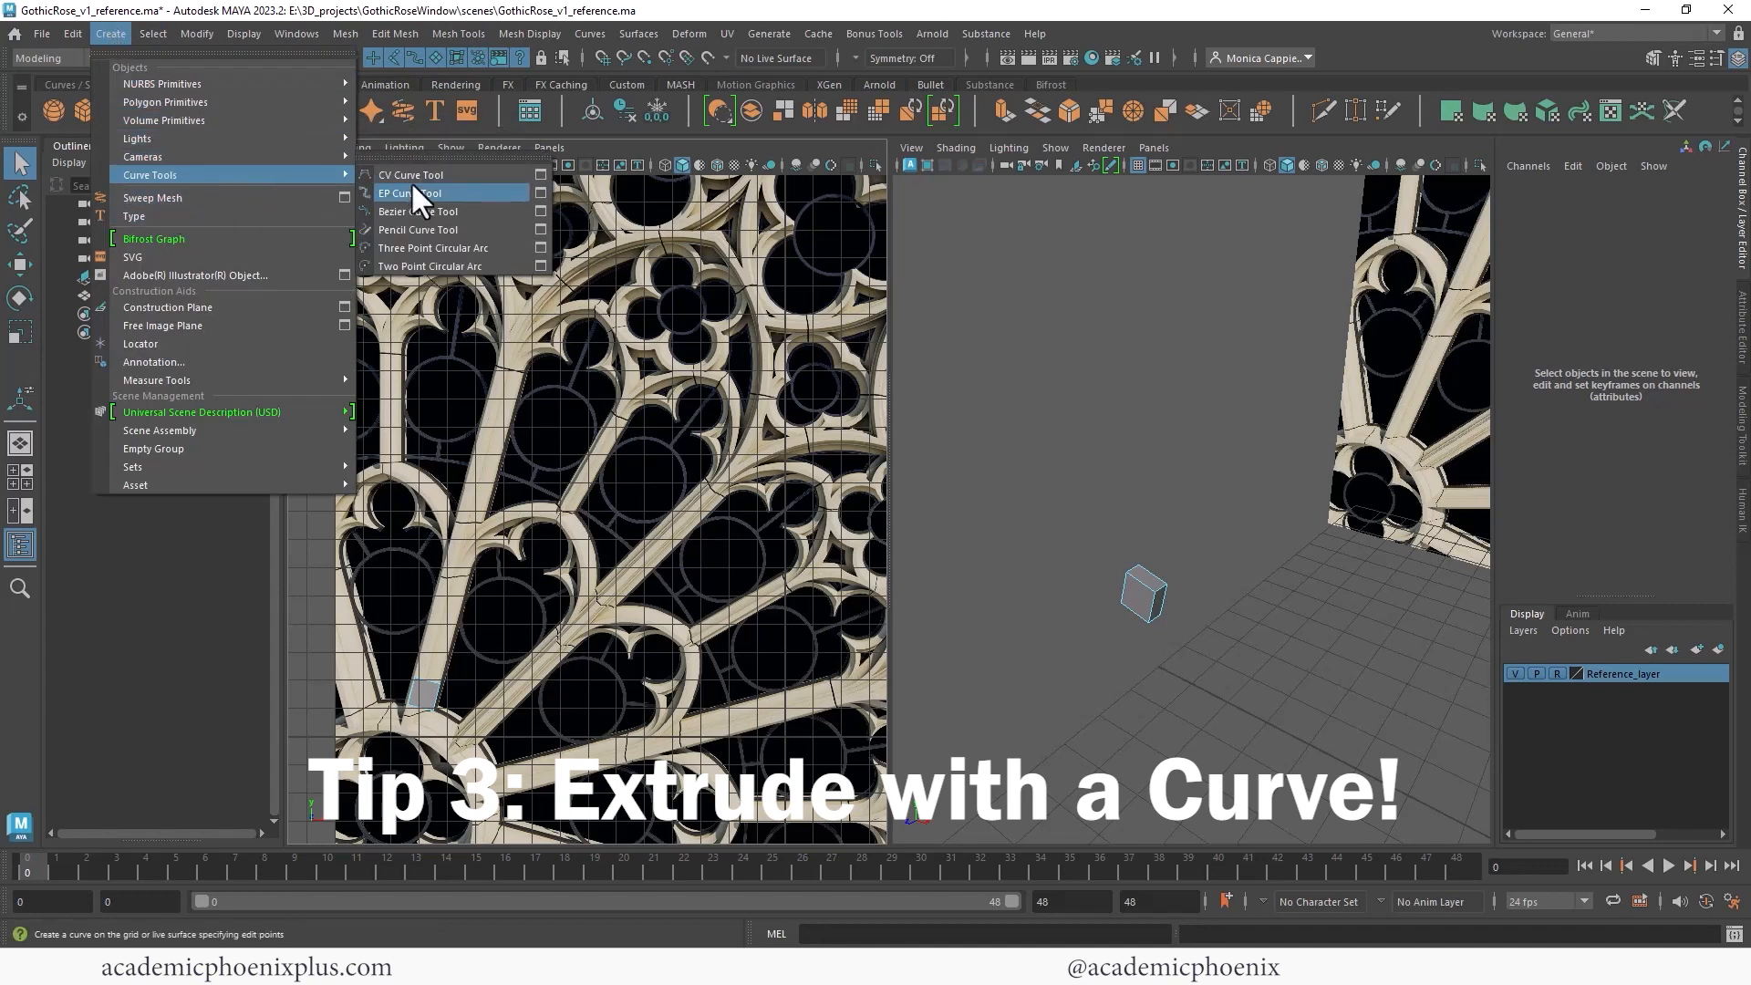
click(412, 193)
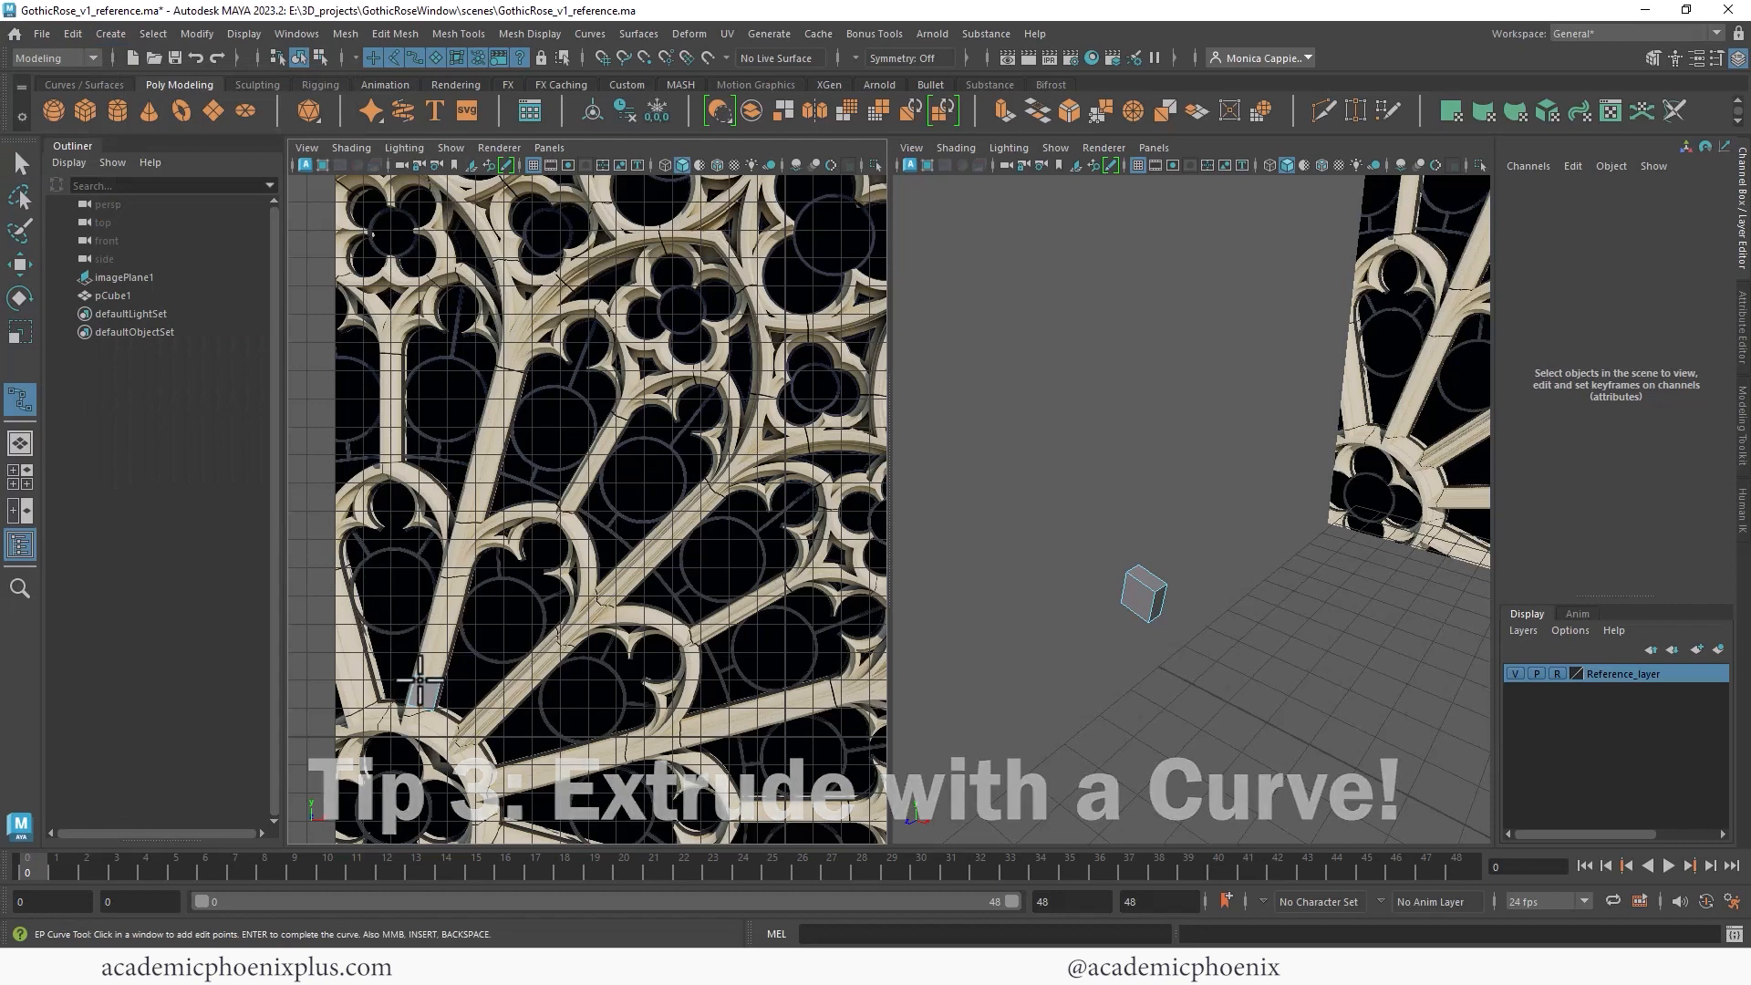
click(425, 680)
click(440, 614)
click(468, 517)
click(489, 448)
click(501, 381)
click(529, 328)
click(571, 279)
drag(572, 278, 618, 253)
click(672, 238)
click(713, 241)
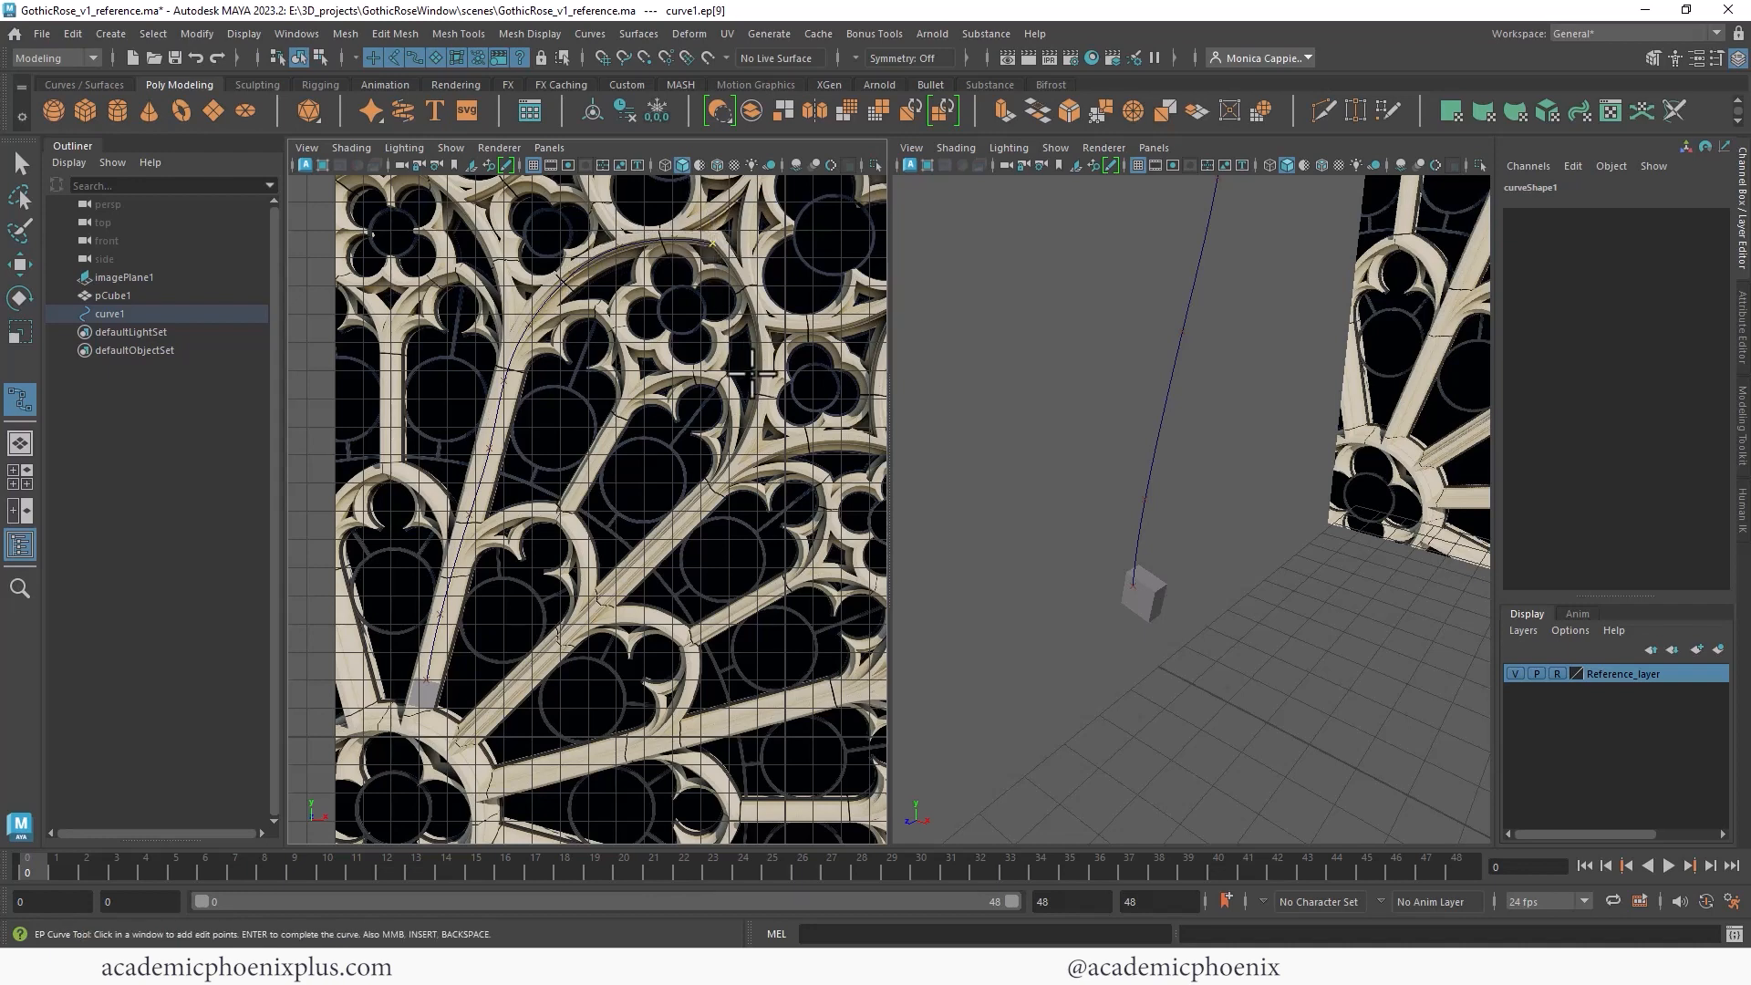
key(Return)
- Move the curve's control vertices so it follows the spoke's bend more closely
key(q)
right_drag(526, 339, 479, 357)
mouse_move(471, 440)
mouse_down()
mouse_move(506, 459)
mouse_move(483, 450)
mouse_up()
key(w)
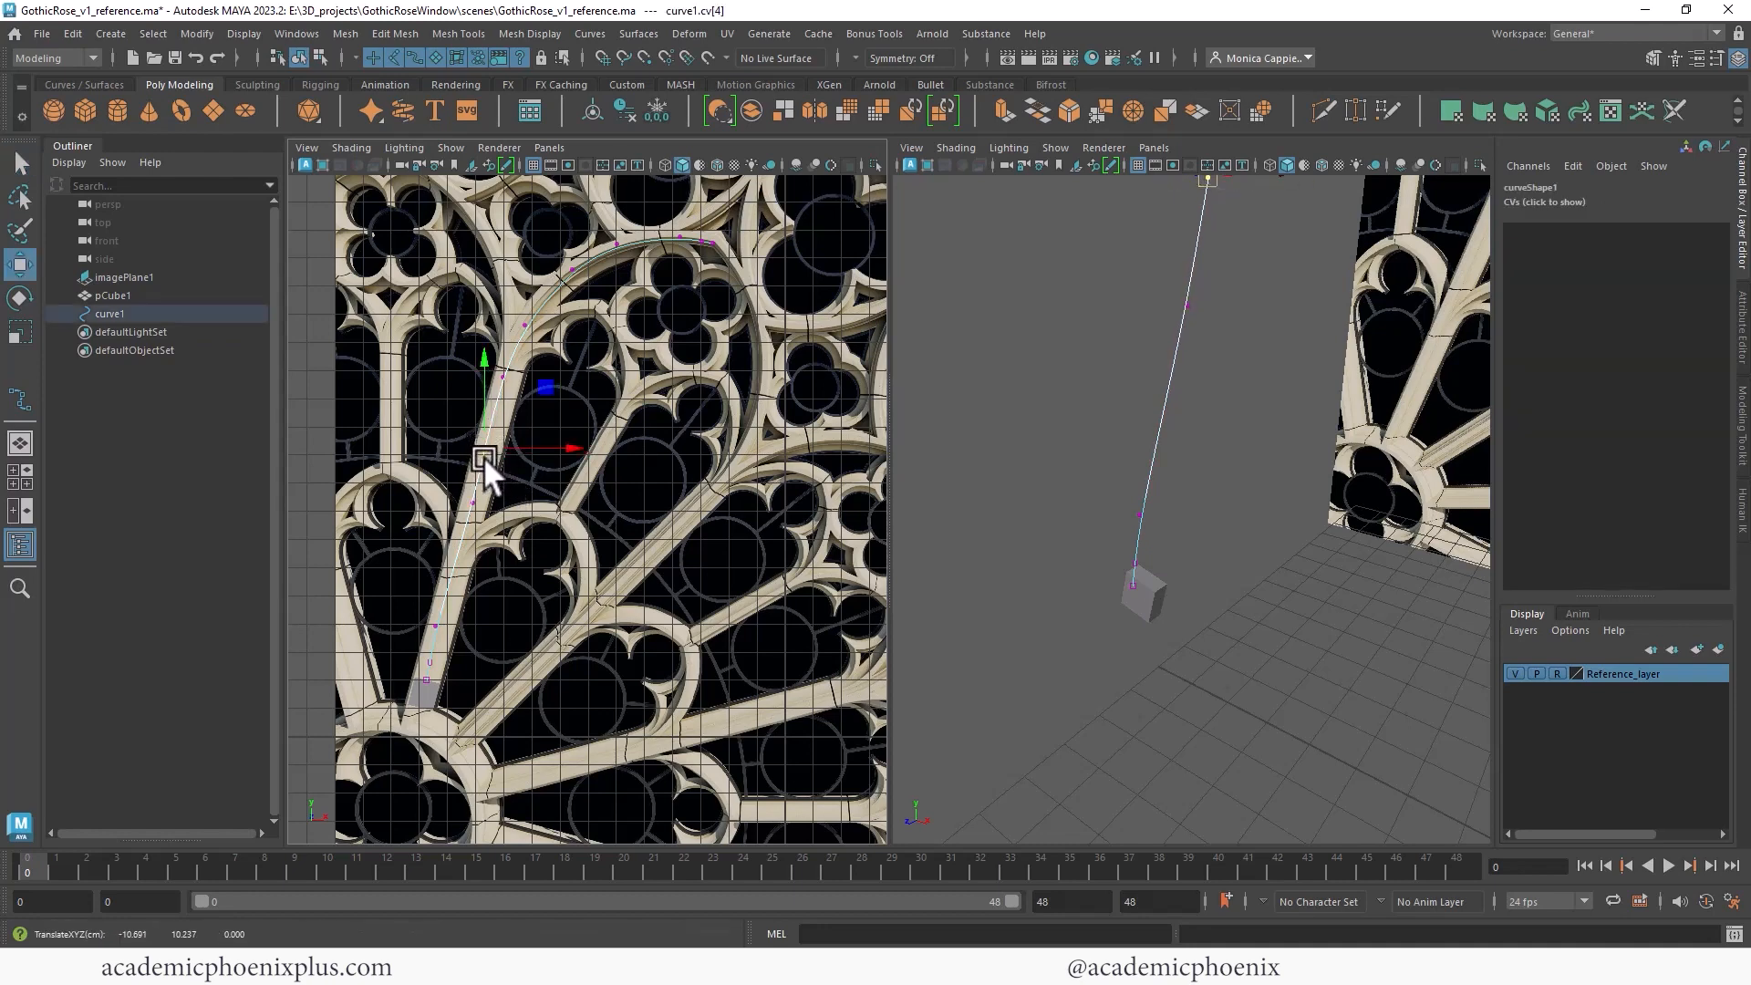
click(472, 501)
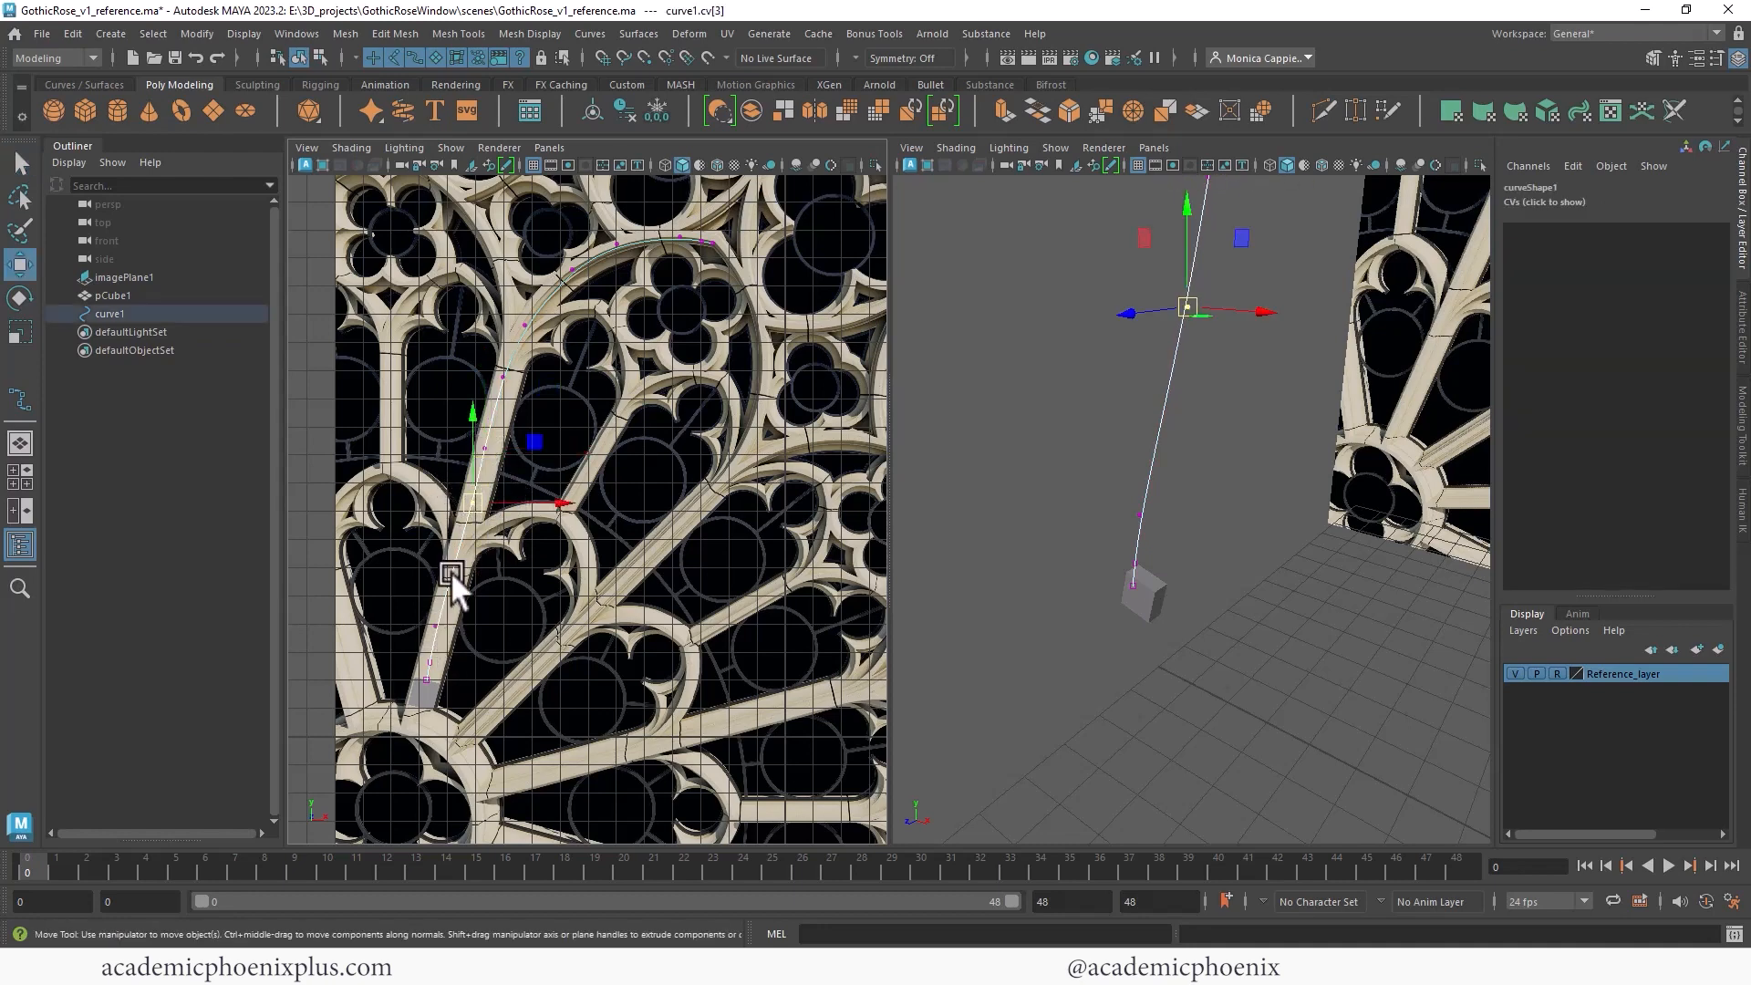
click(447, 628)
drag(461, 624, 494, 565)
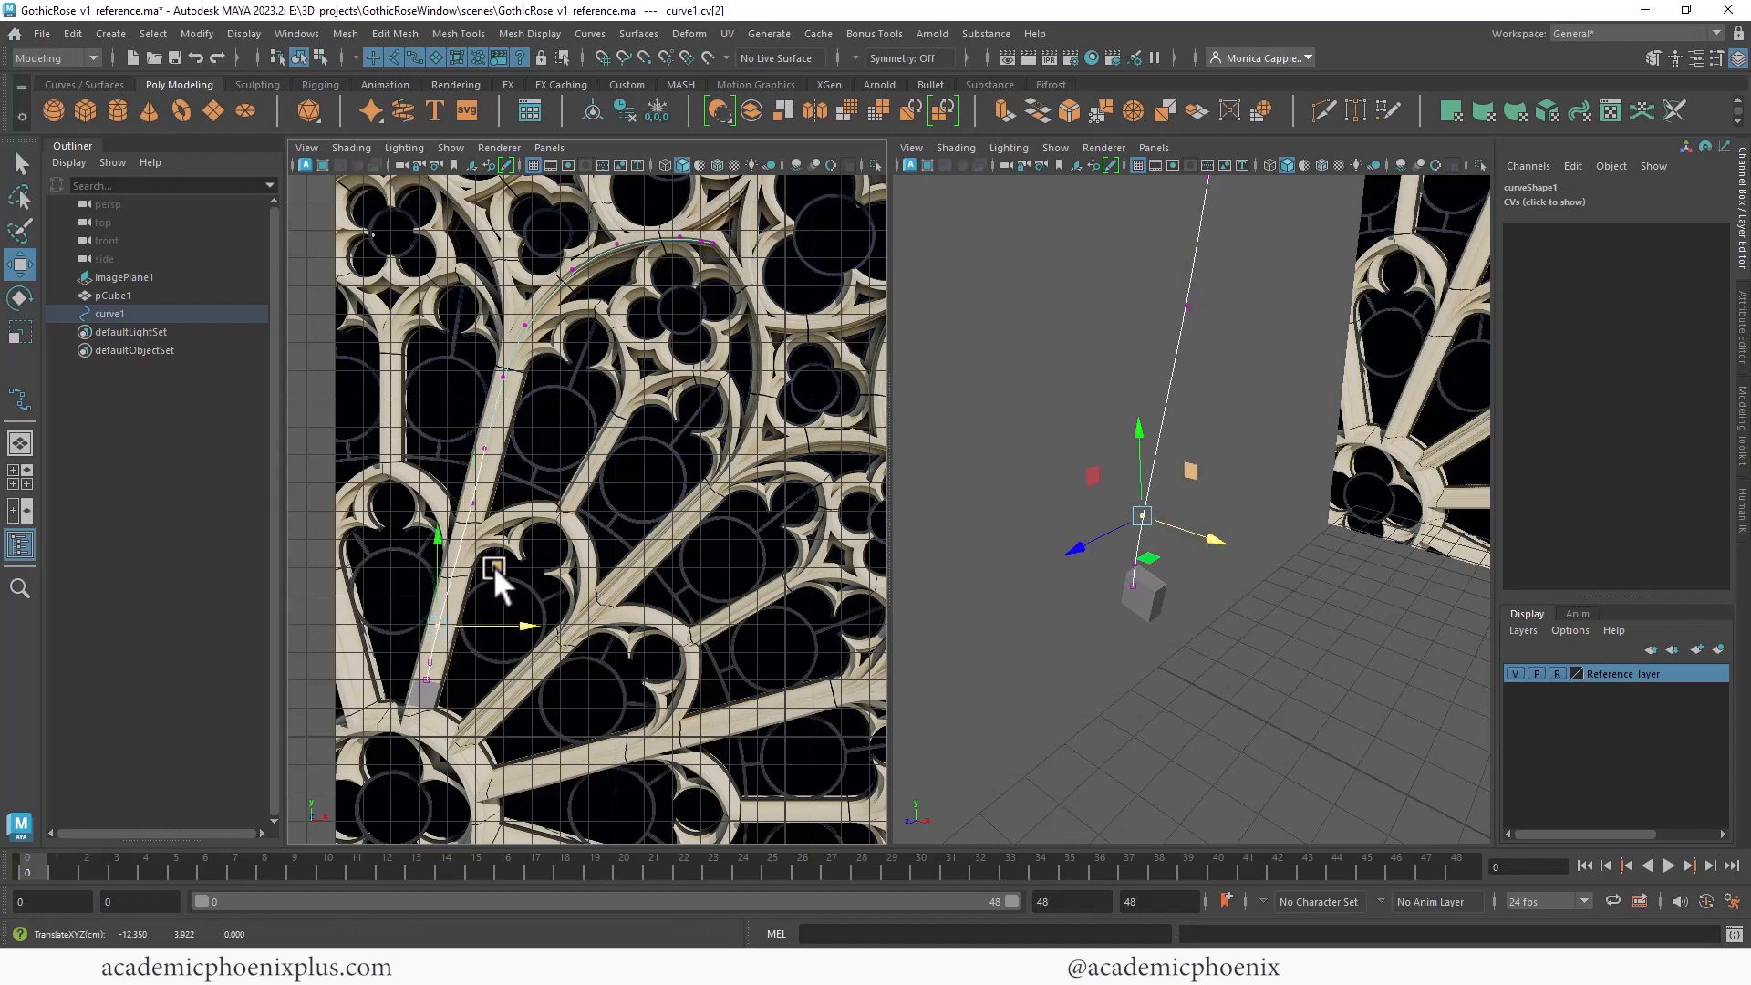
click(535, 328)
click(526, 320)
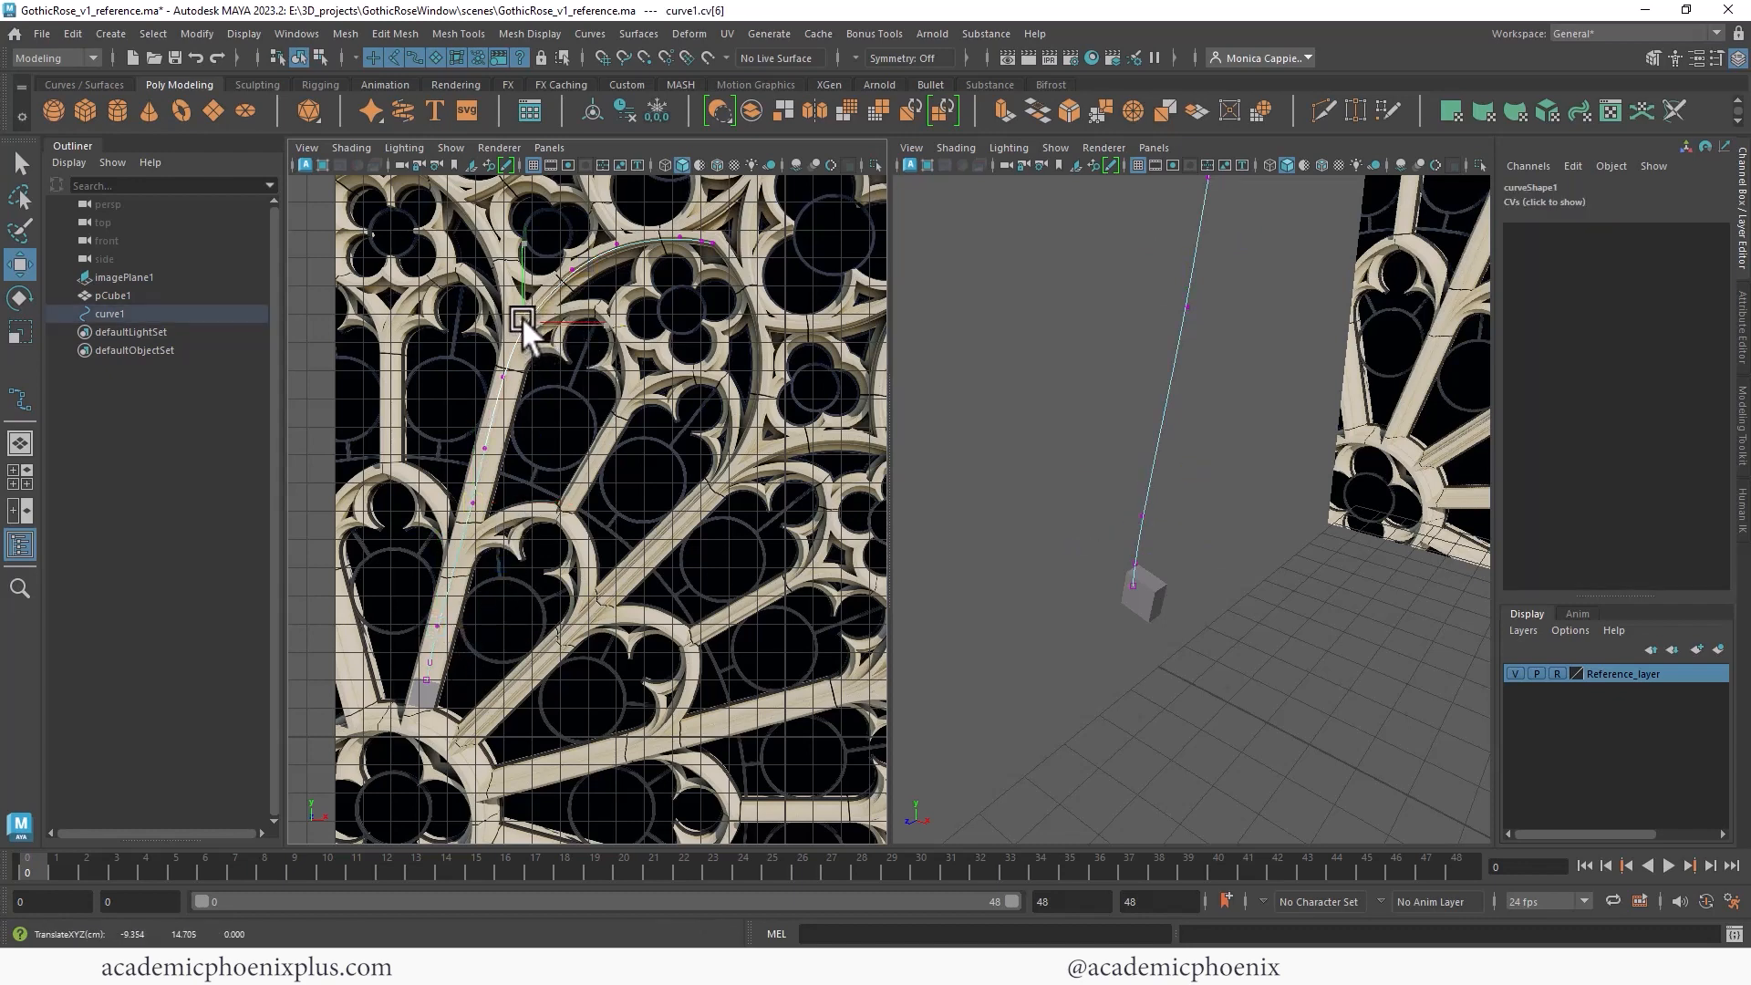
right_drag(705, 238, 790, 208)
- Move the cube in Z to about 0.006 so it sits in the curve's plane
click(1102, 361)
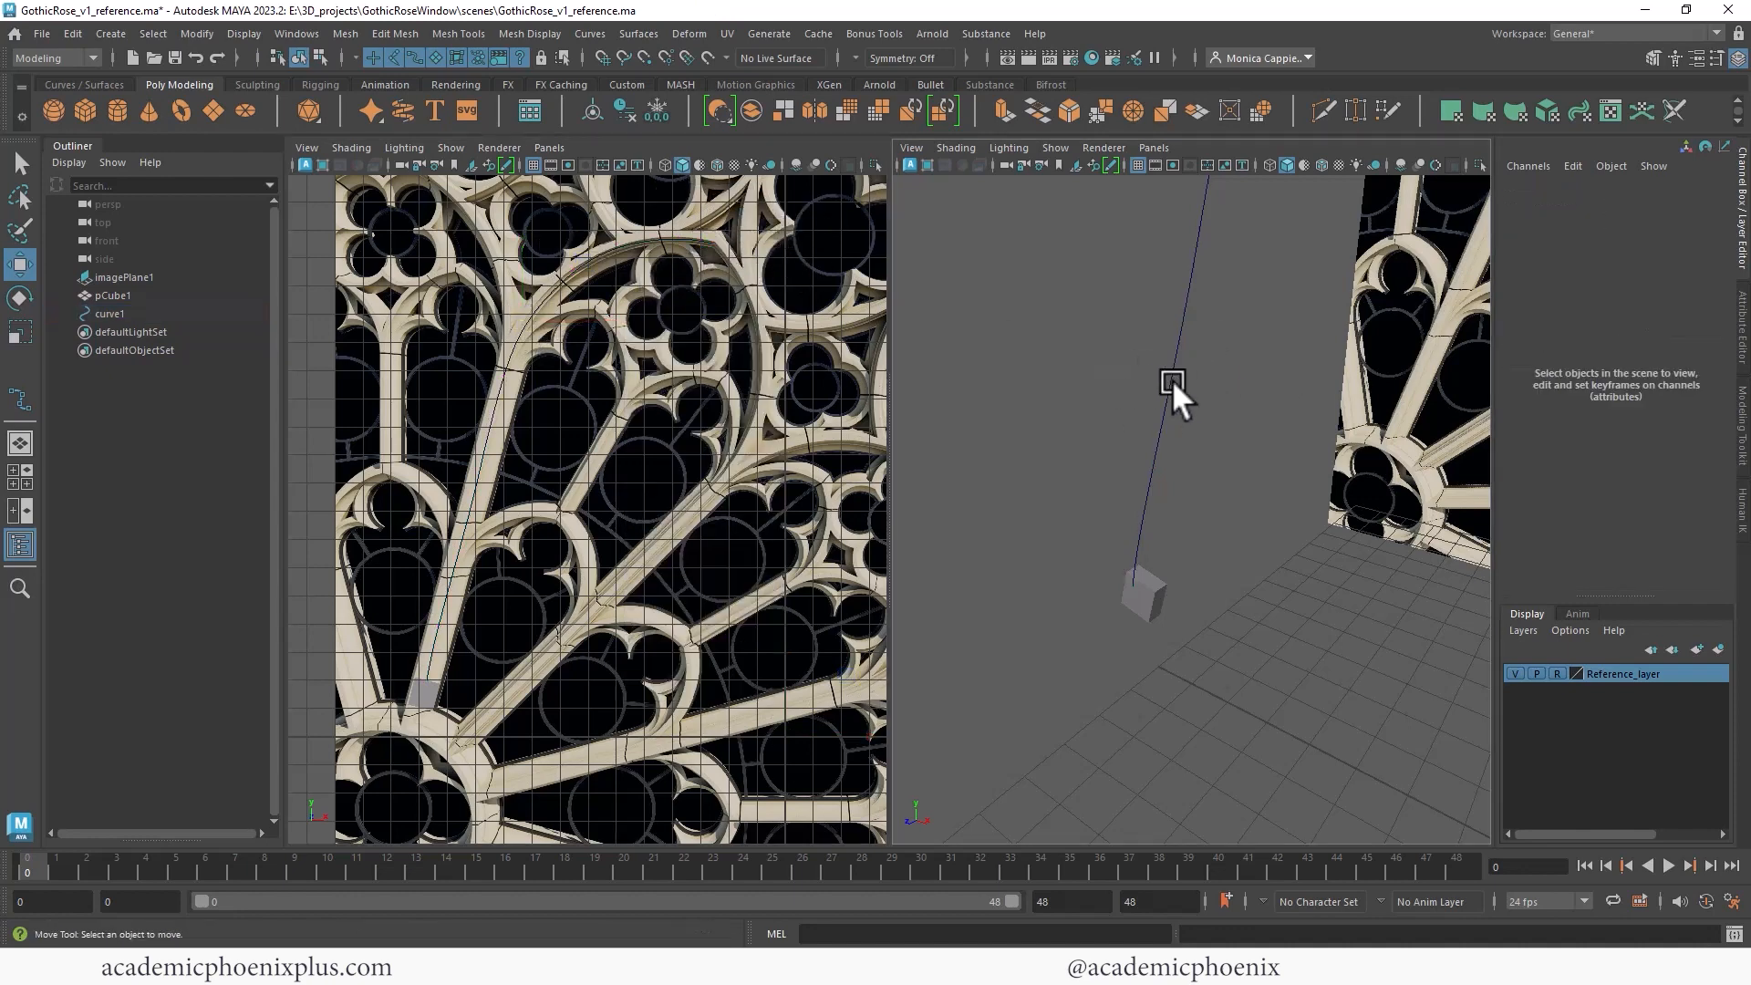
alt+drag(1290, 371, 1069, 556)
click(1069, 554)
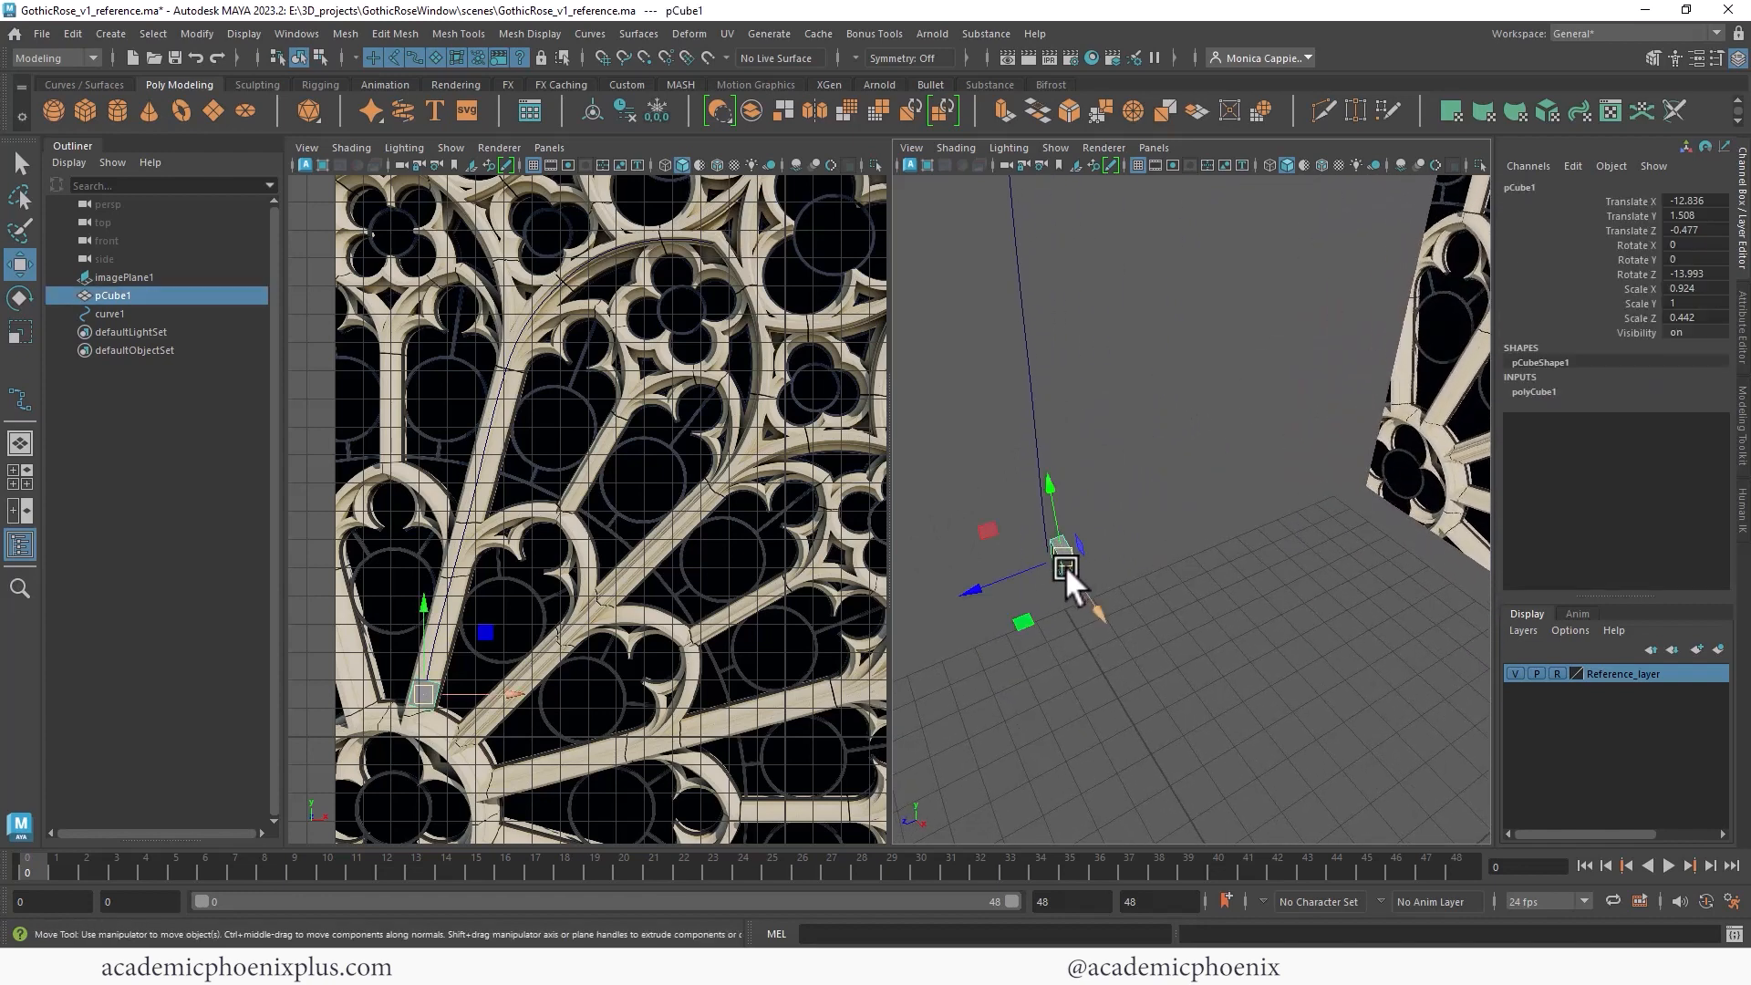
middle_drag(980, 583, 961, 589)
alt+drag(1111, 466, 1259, 405)
alt+right_drag(1258, 404, 1272, 401)
alt+middle_drag(1133, 425, 1293, 314)
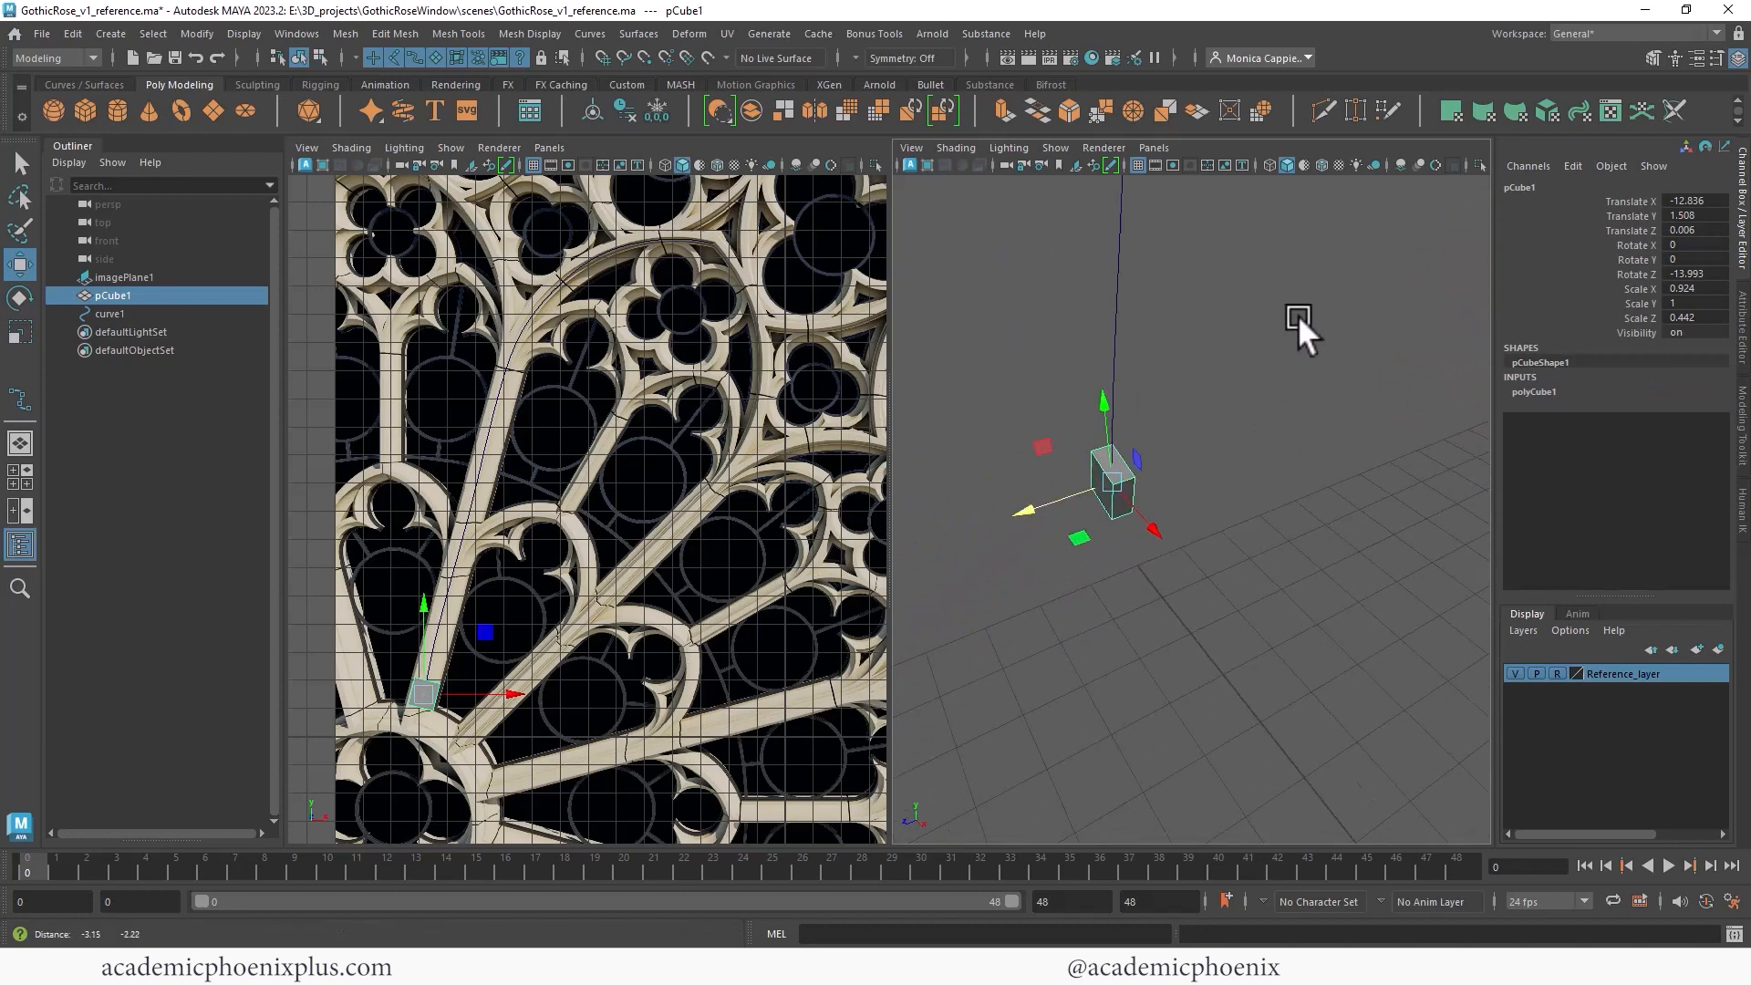
alt+drag(1126, 425, 1230, 398)
alt+right_drag(1228, 403, 1300, 392)
alt+drag(1049, 424, 1100, 512)
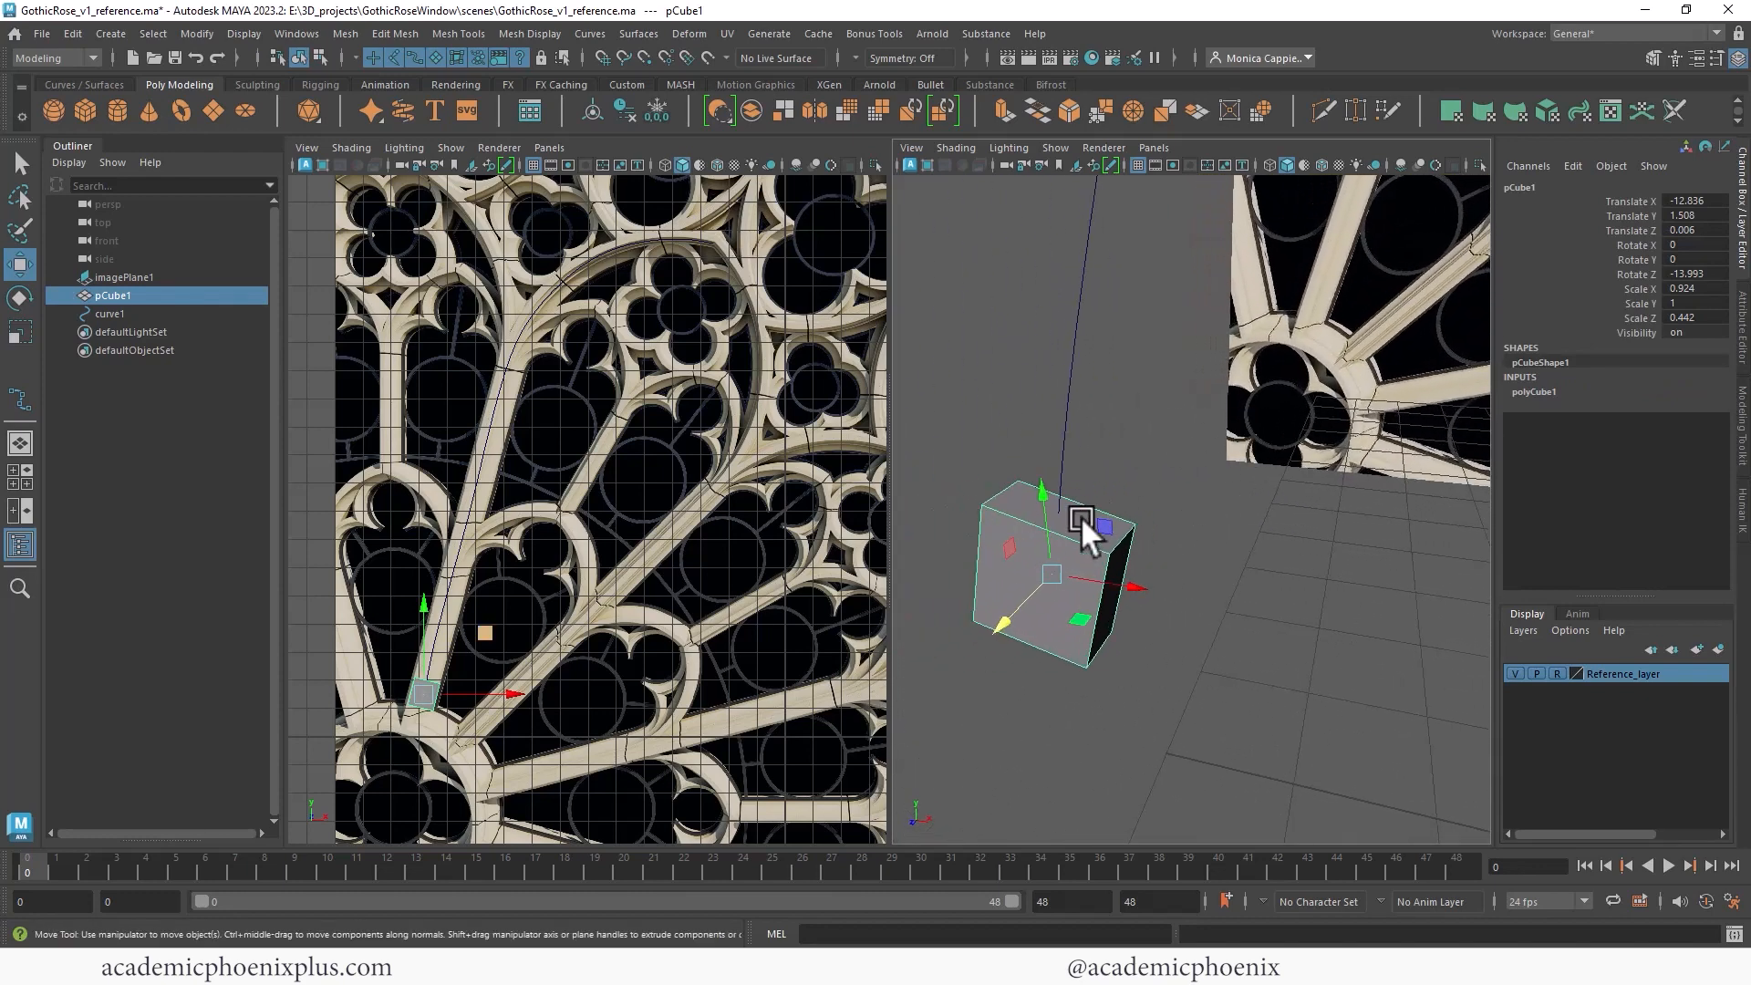
- Extrude the cube's top face along the curve with 13 divisions
alt+drag(1191, 418, 1146, 401)
click(1141, 468)
click(1102, 517)
right_drag(1115, 498, 1087, 522)
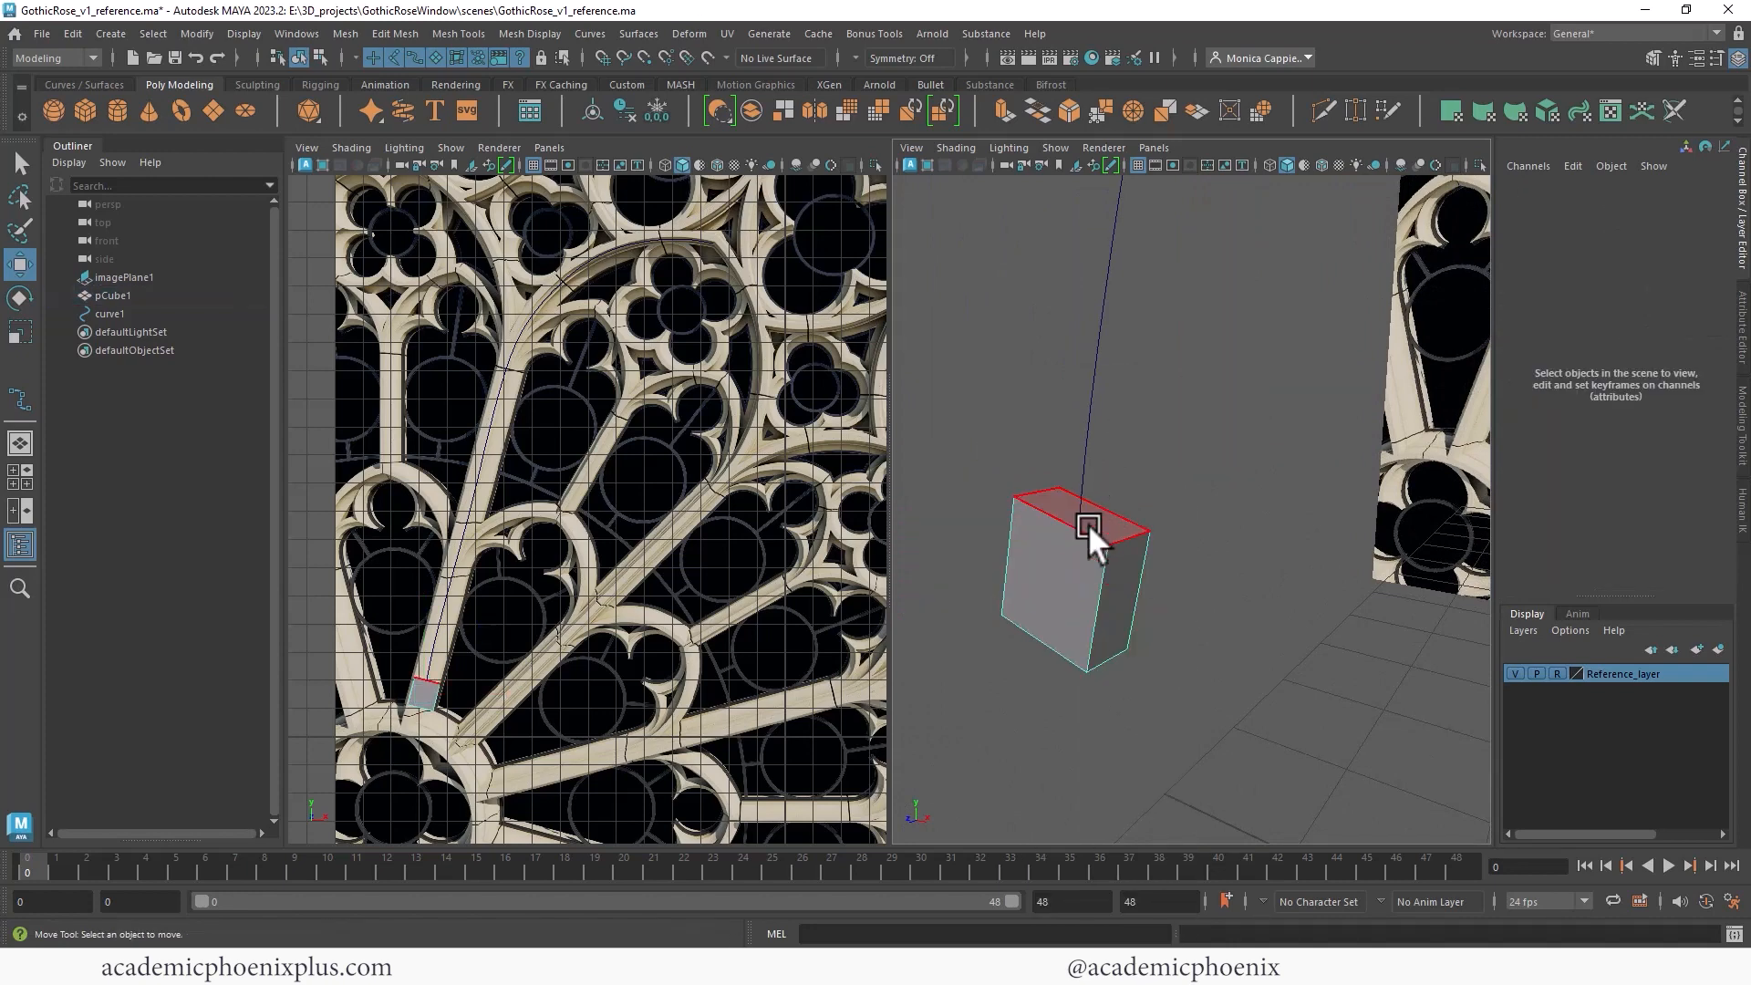
click(1092, 511)
shift+click(1091, 406)
scroll(1290, 351, down, 7)
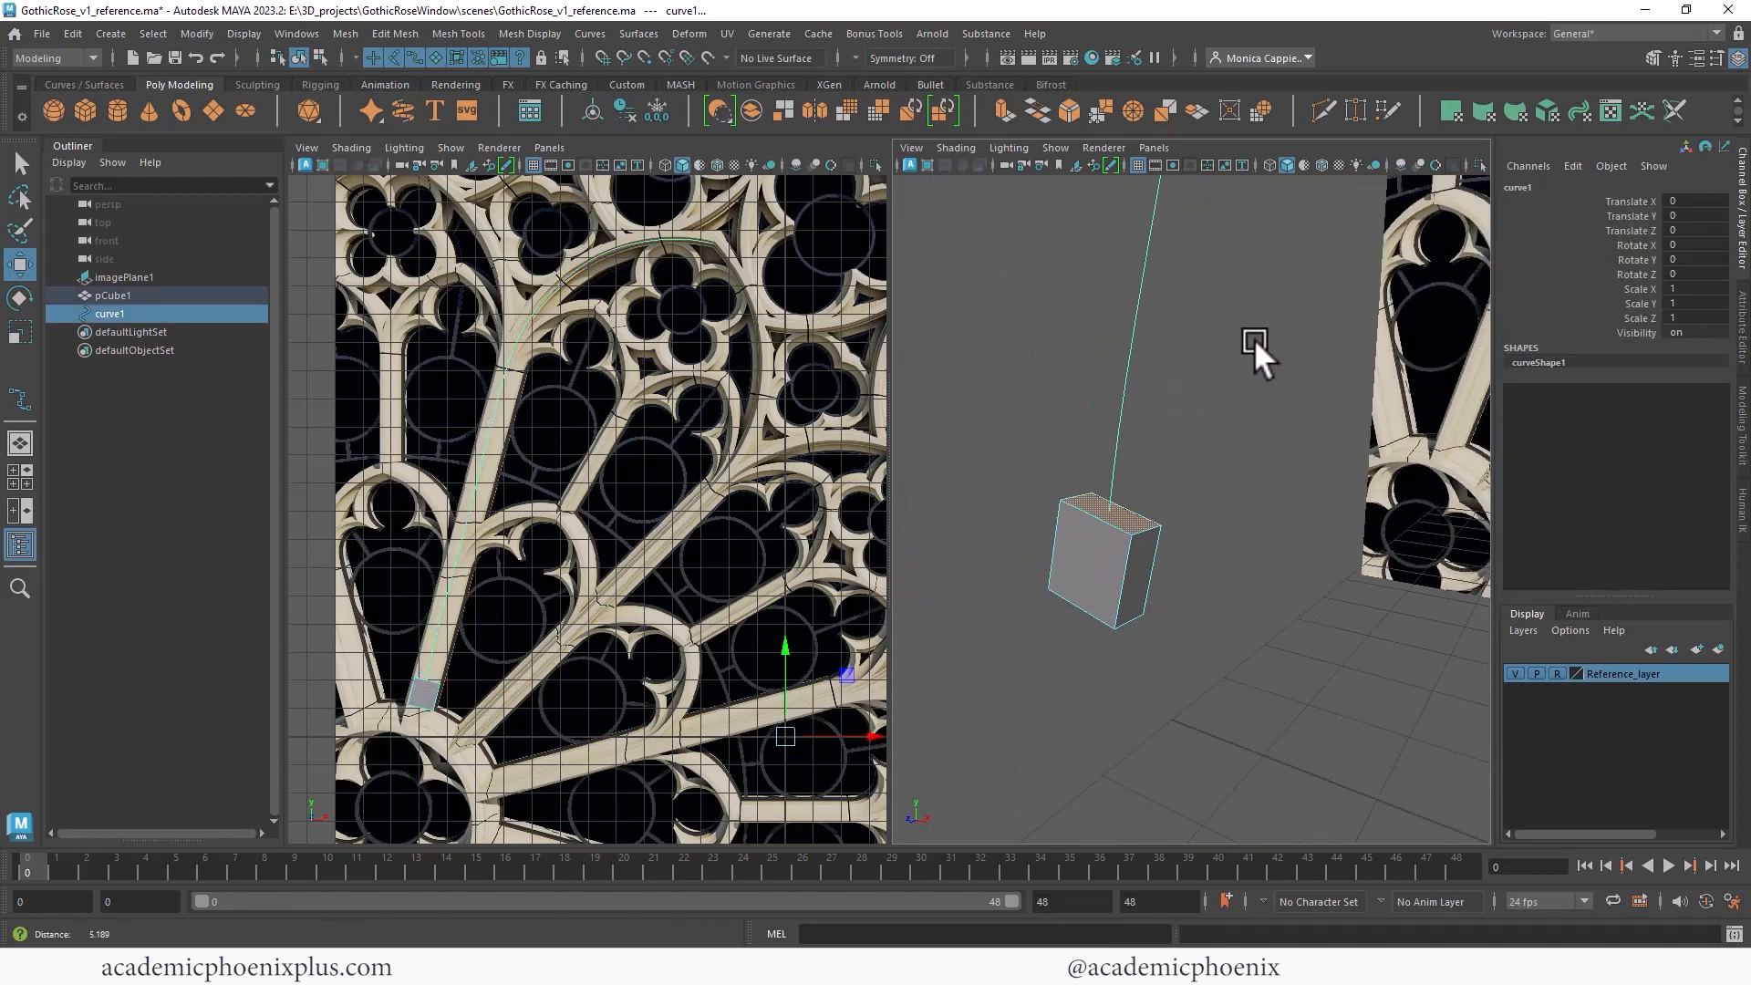
key(ctrl+e)
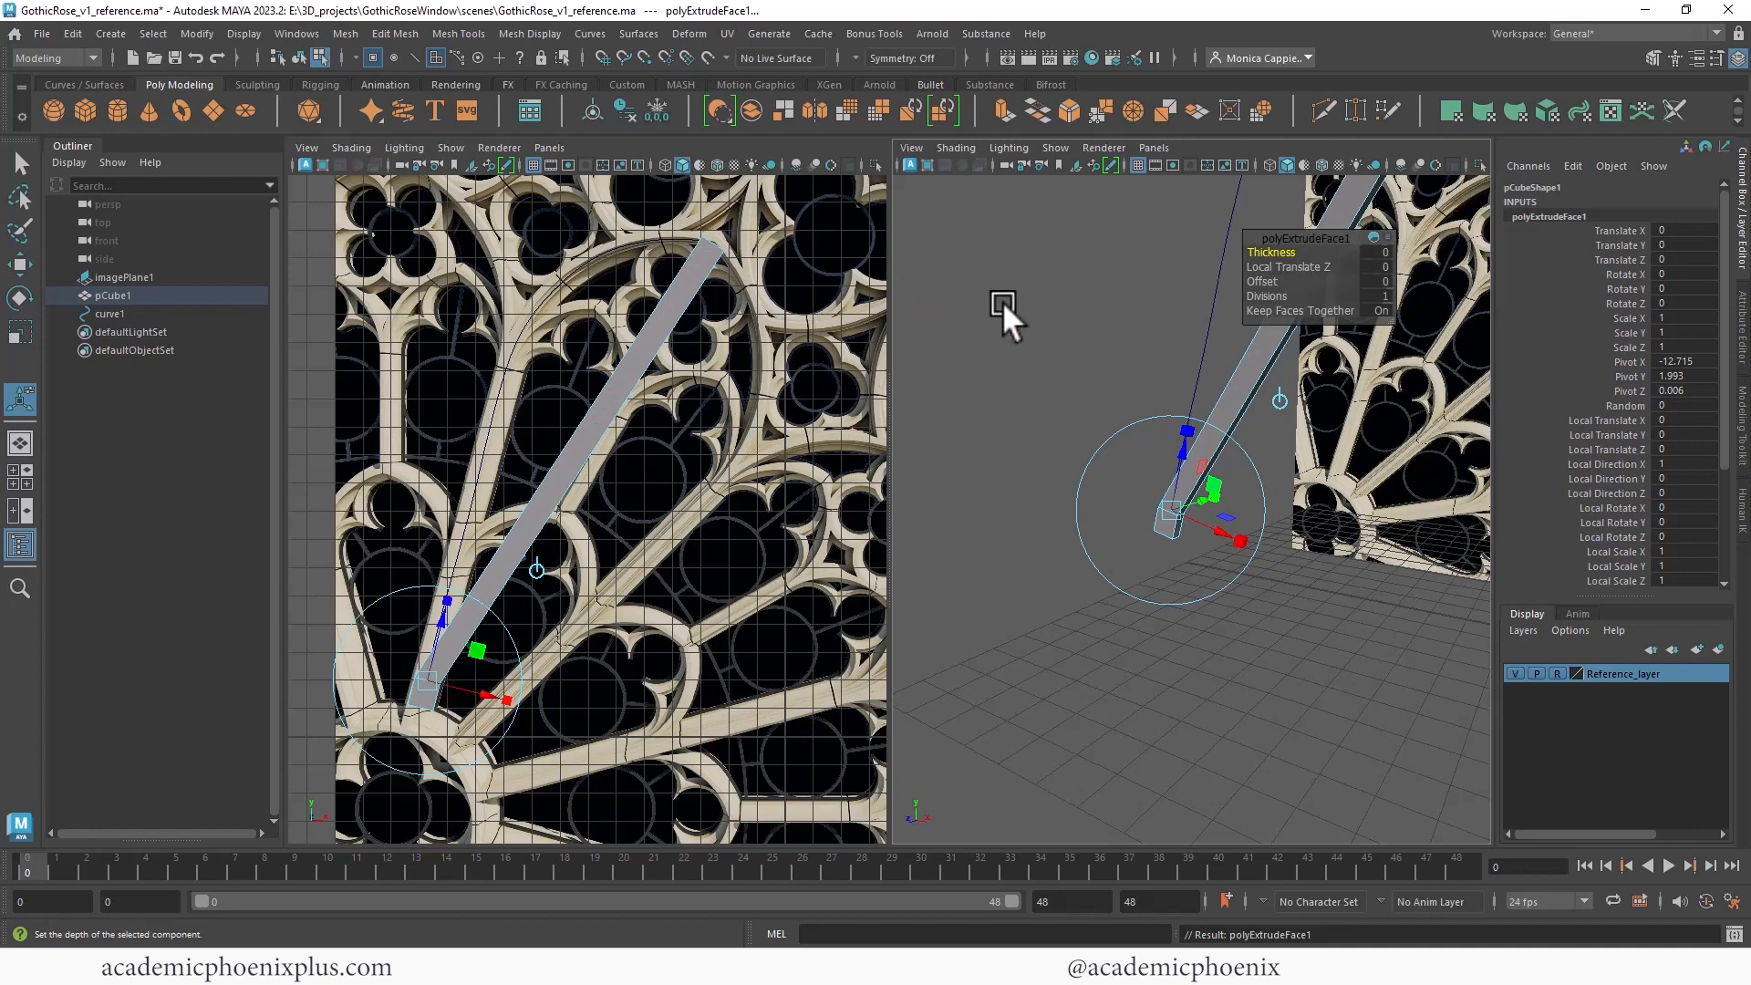
drag(1297, 238, 1095, 231)
click(1058, 288)
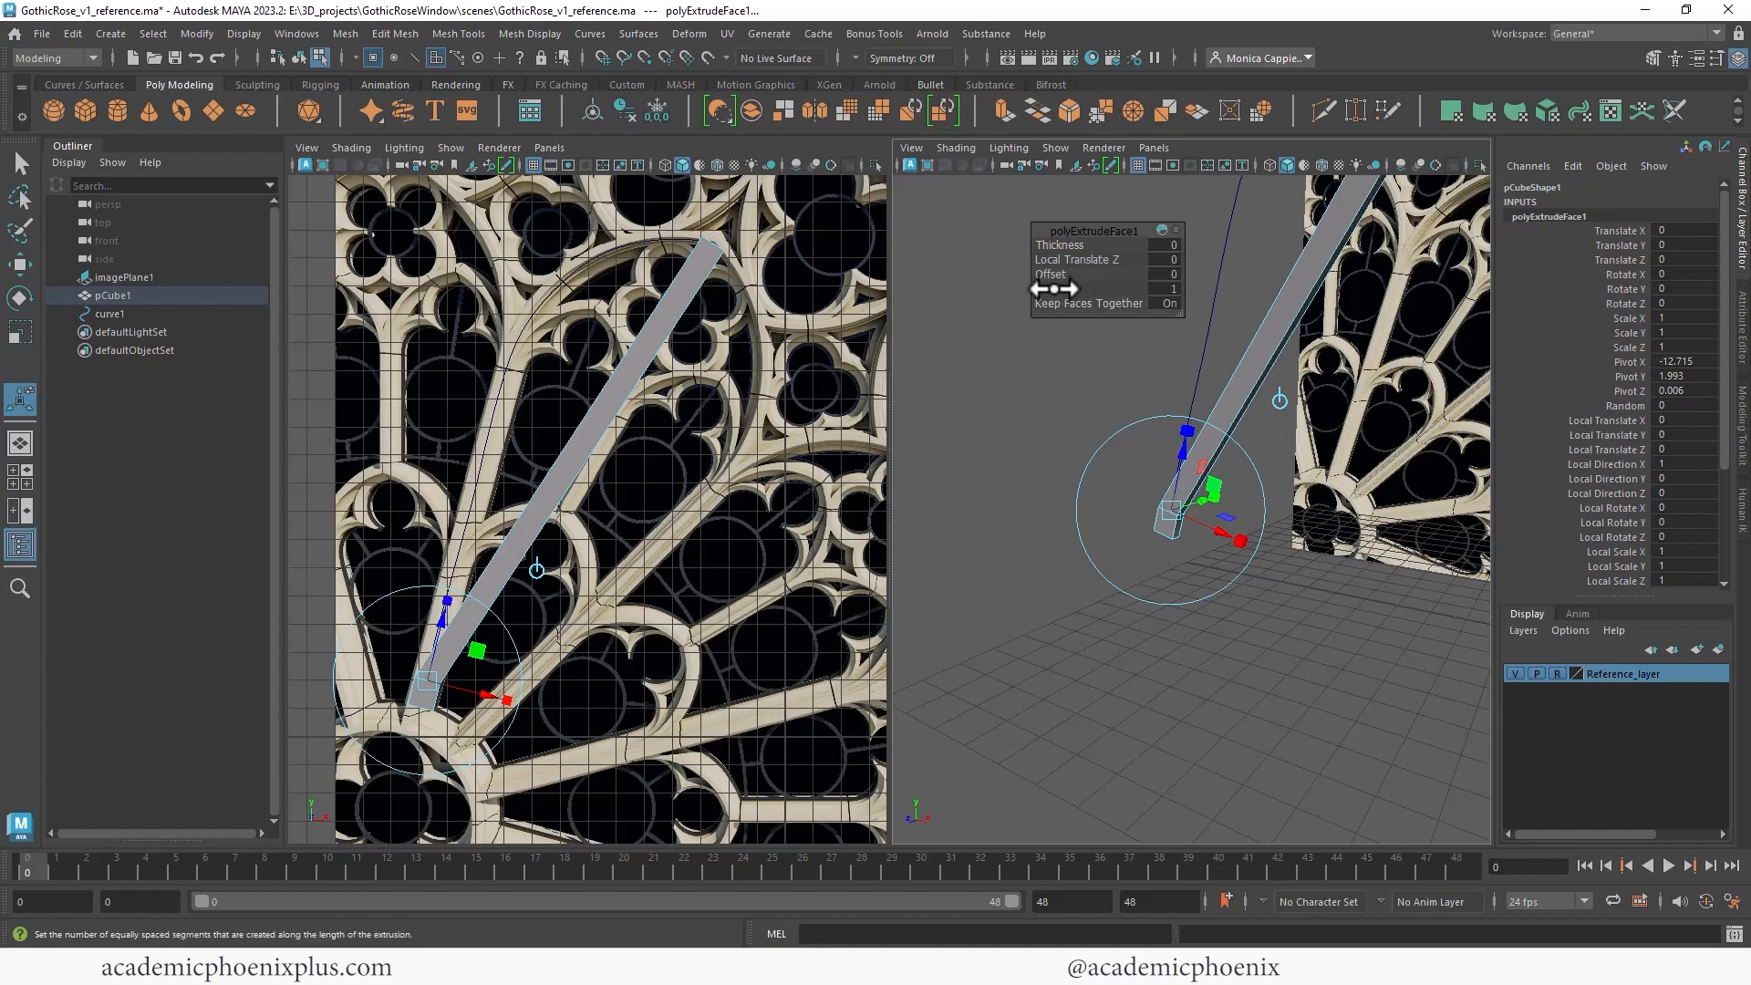
drag(1051, 288, 1161, 272)
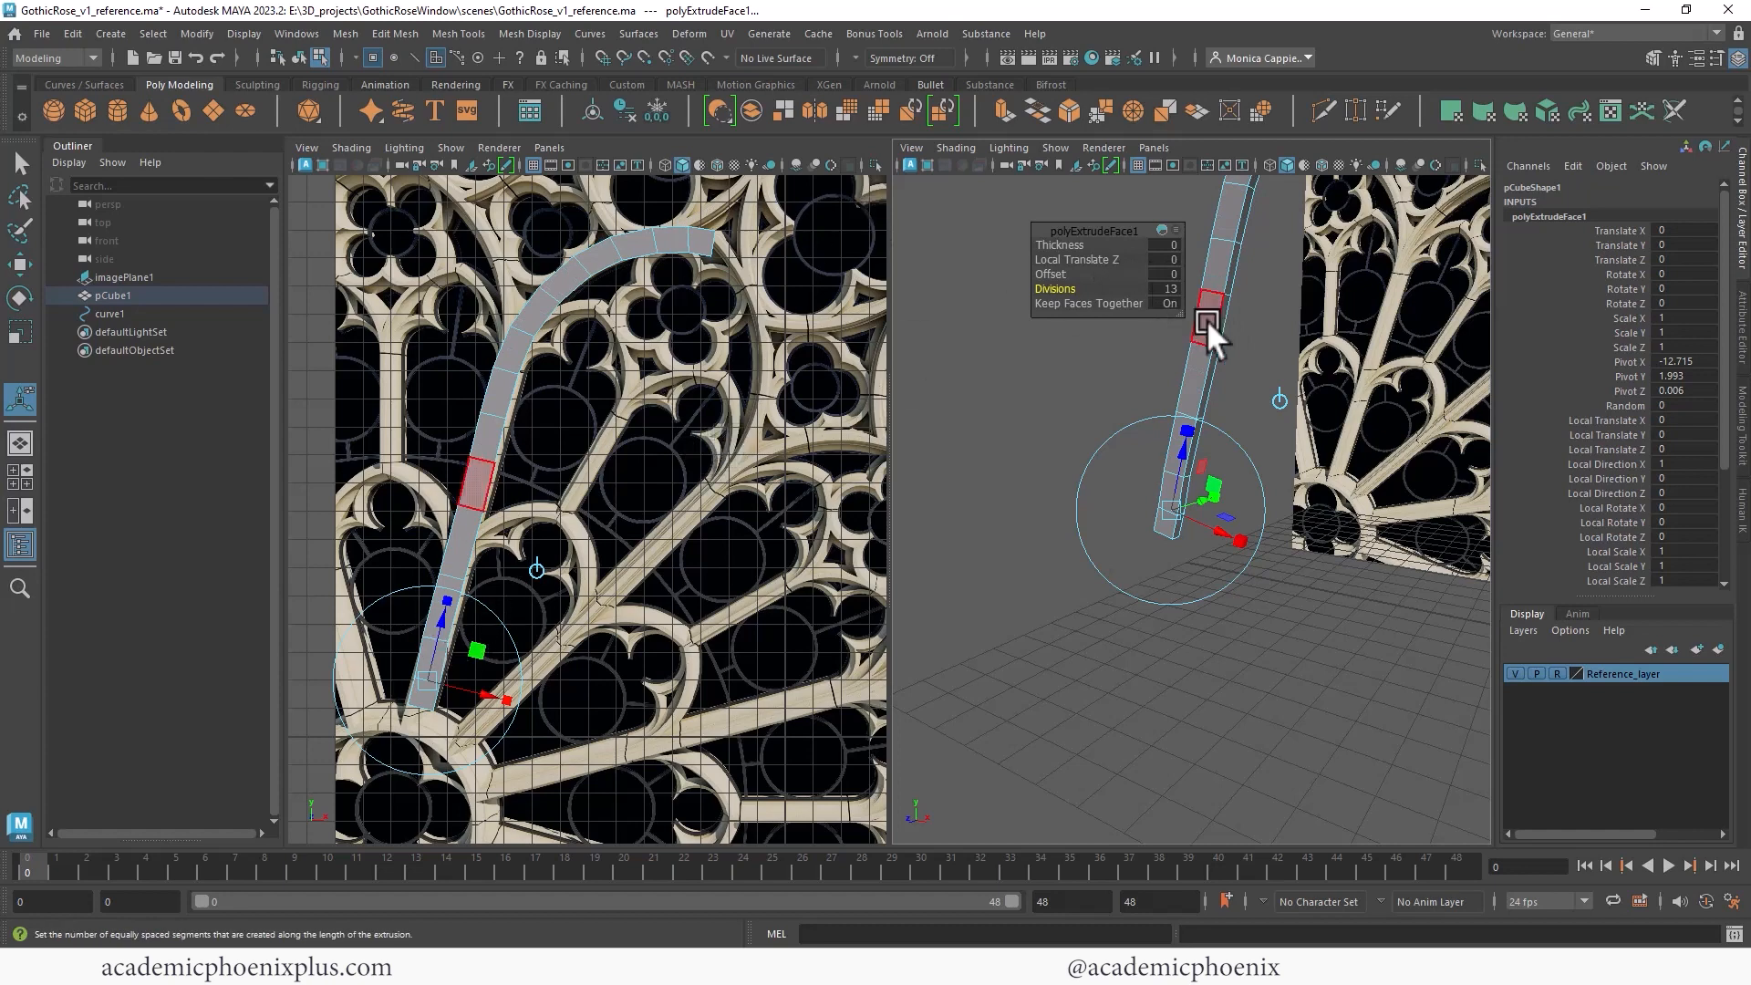
right_drag(1212, 275, 1259, 254)
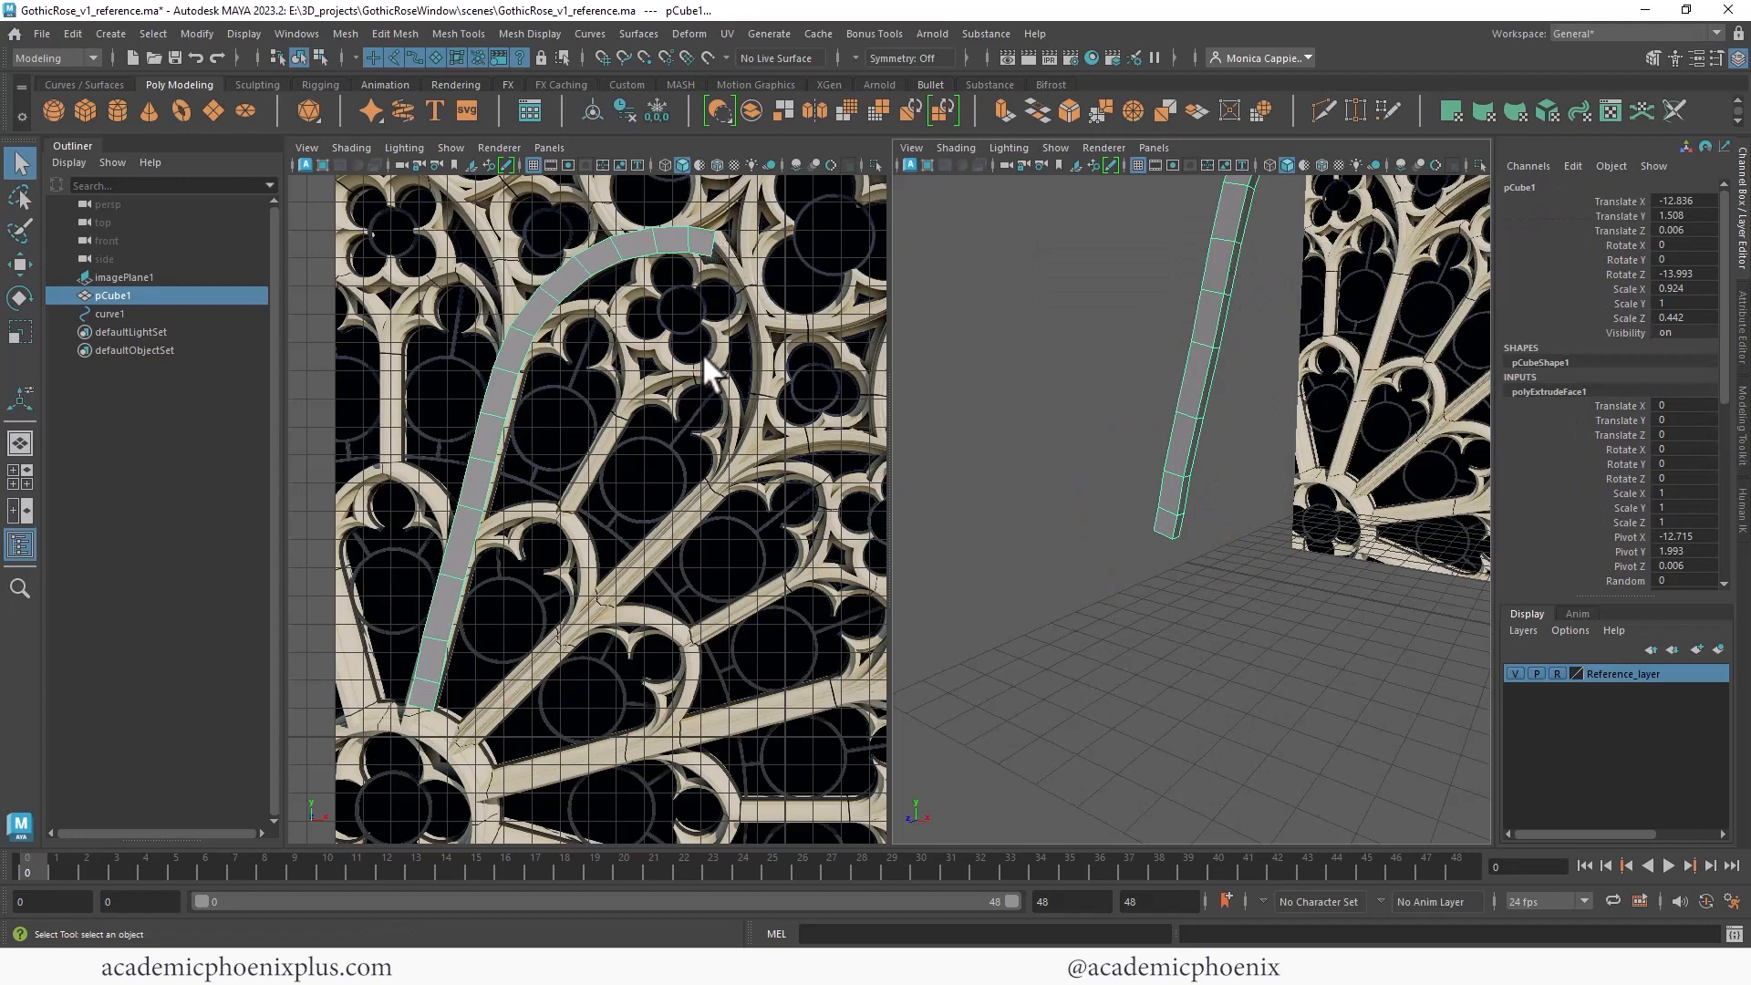
- Inspect the curved extrusion against the reference tracery
alt+middle_drag(712, 249, 659, 399)
alt+right_drag(659, 400, 879, 328)
alt+right_drag(879, 328, 888, 328)
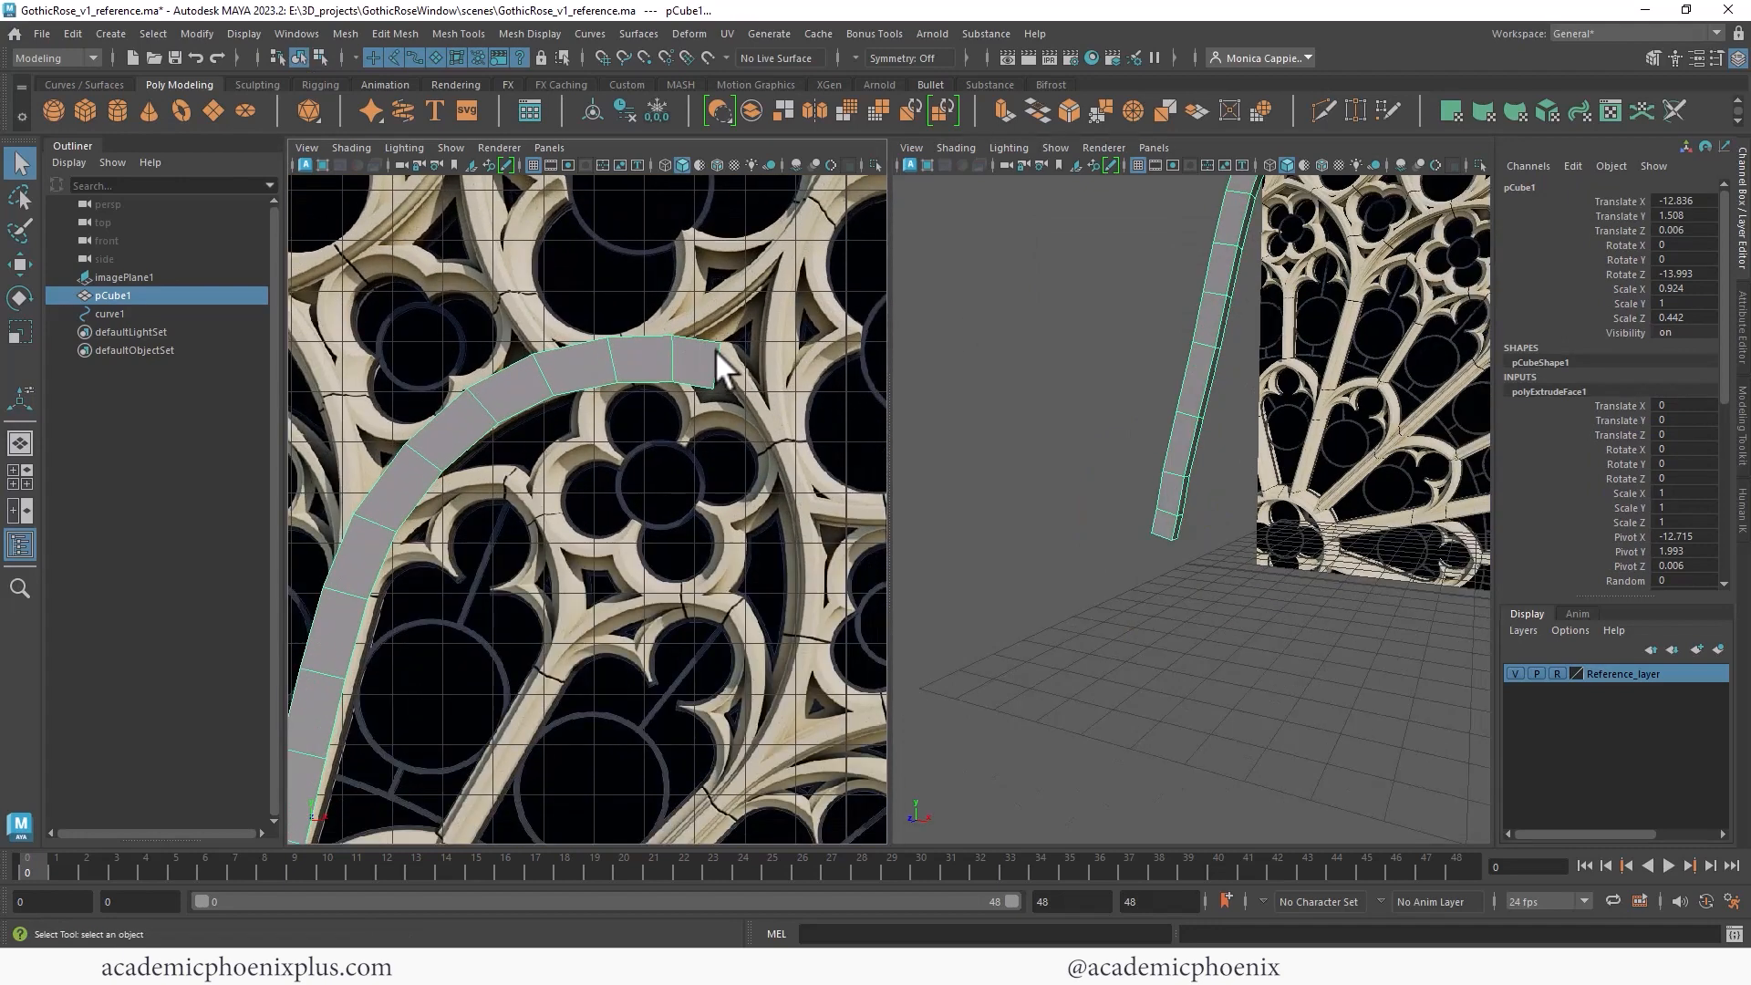
right_drag(717, 353, 662, 392)
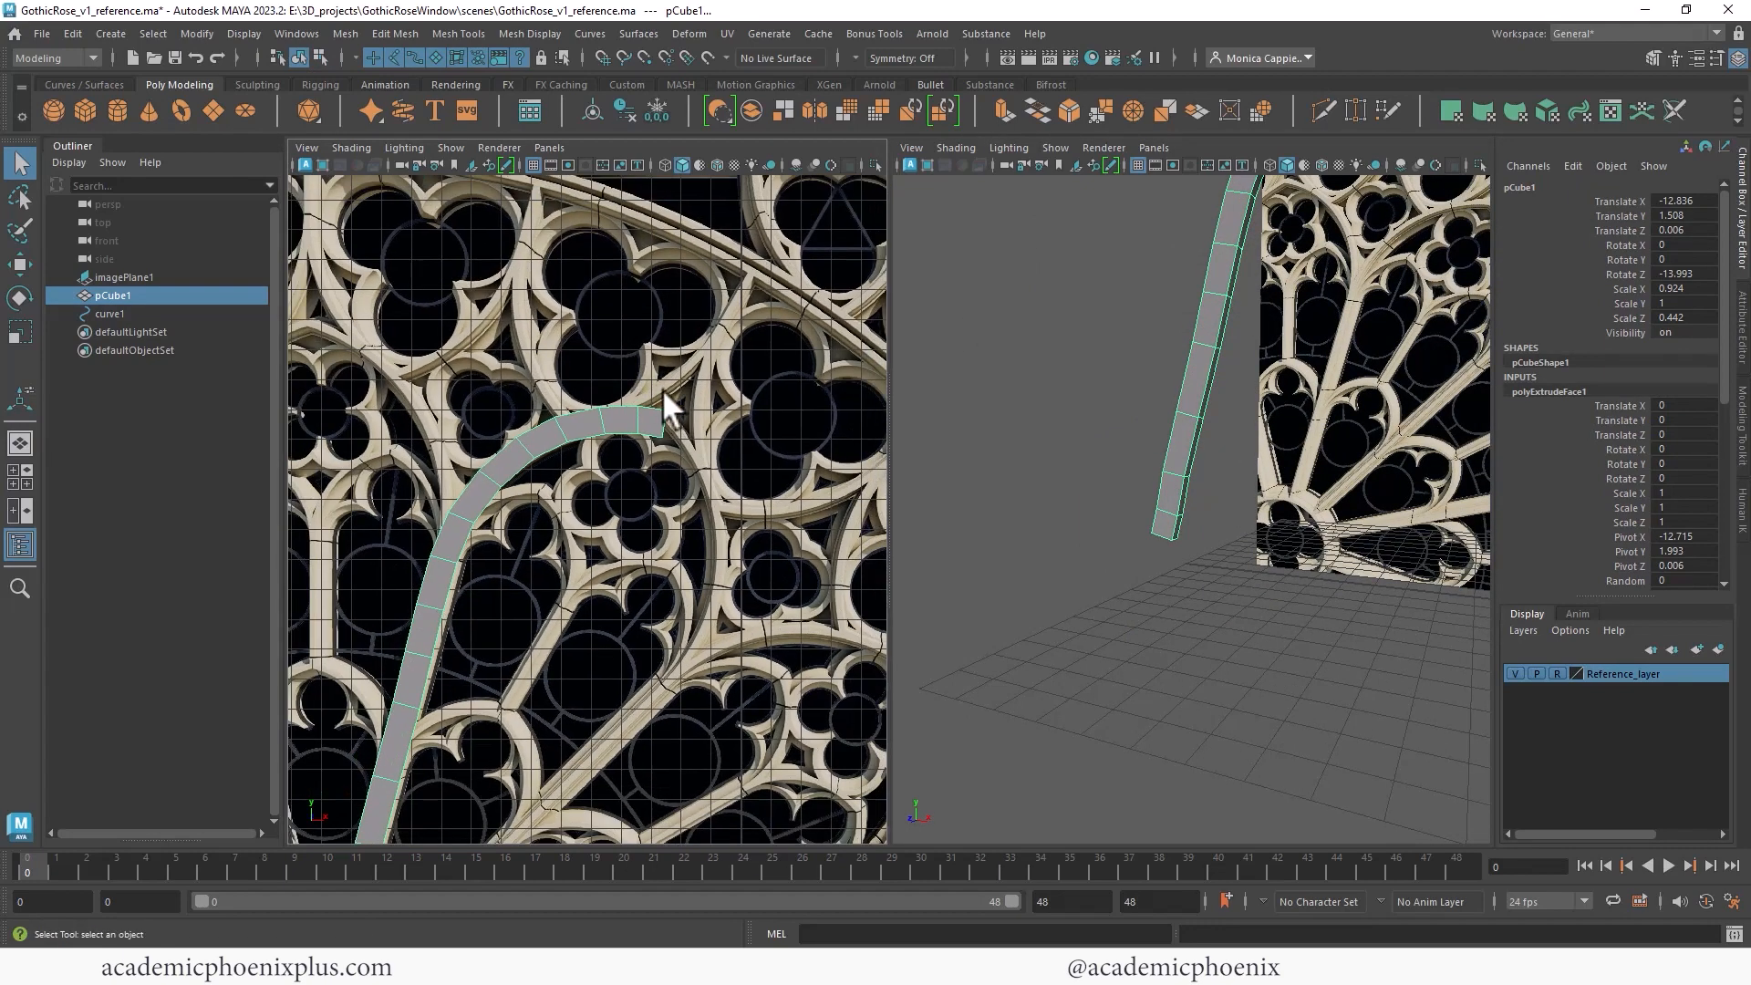
alt+middle_drag(663, 392, 771, 228)
alt+middle_drag(588, 438, 550, 467)
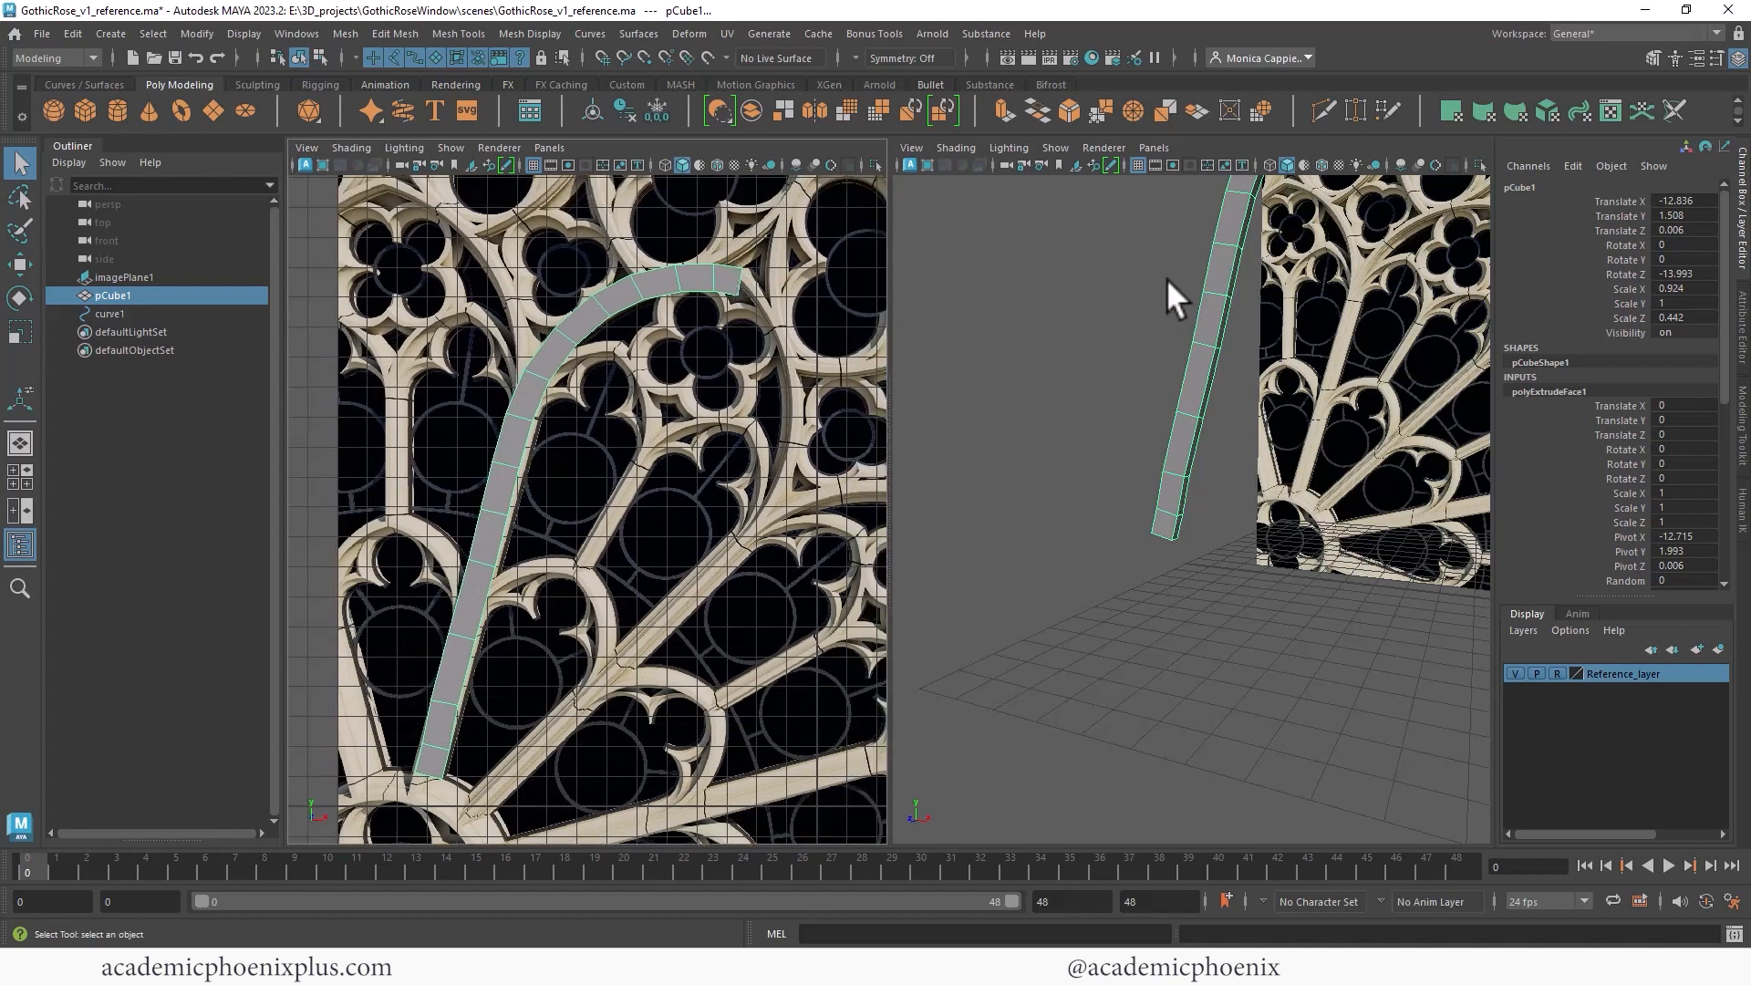
click(631, 305)
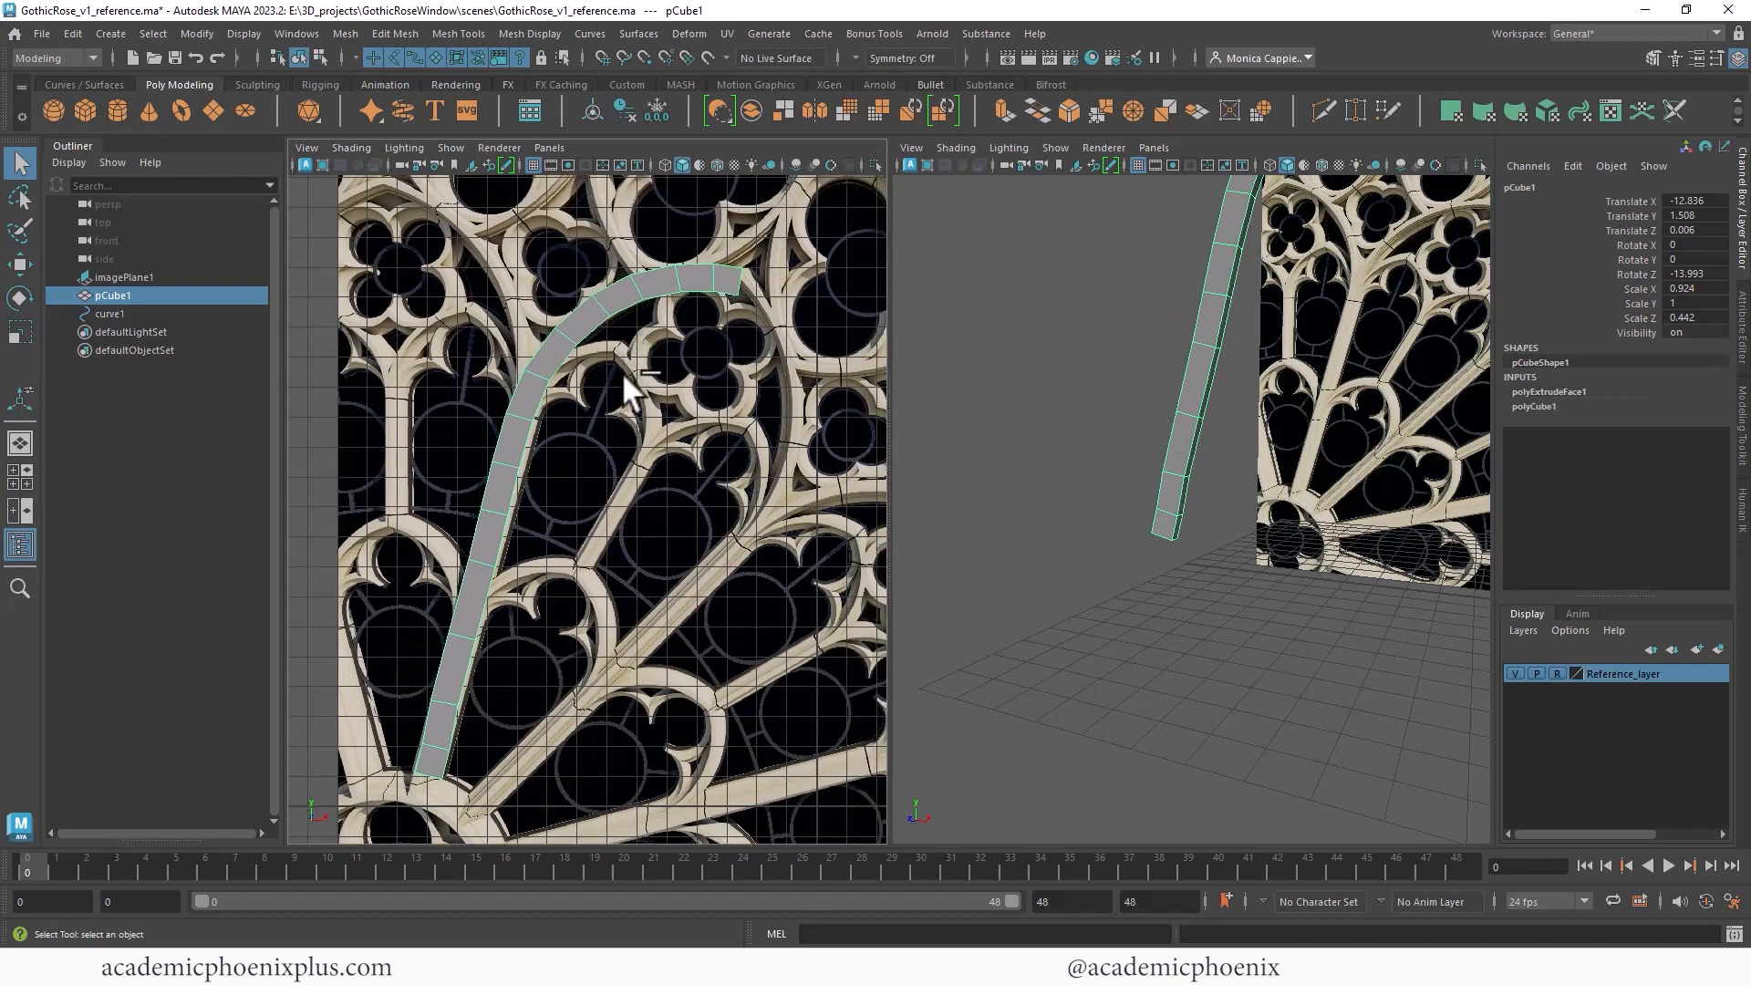
- Undo the curve extrusion and the curve selection
key(ctrl+z)
key(ctrl+z)
key(ctrl+z)
key(ctrl+z)
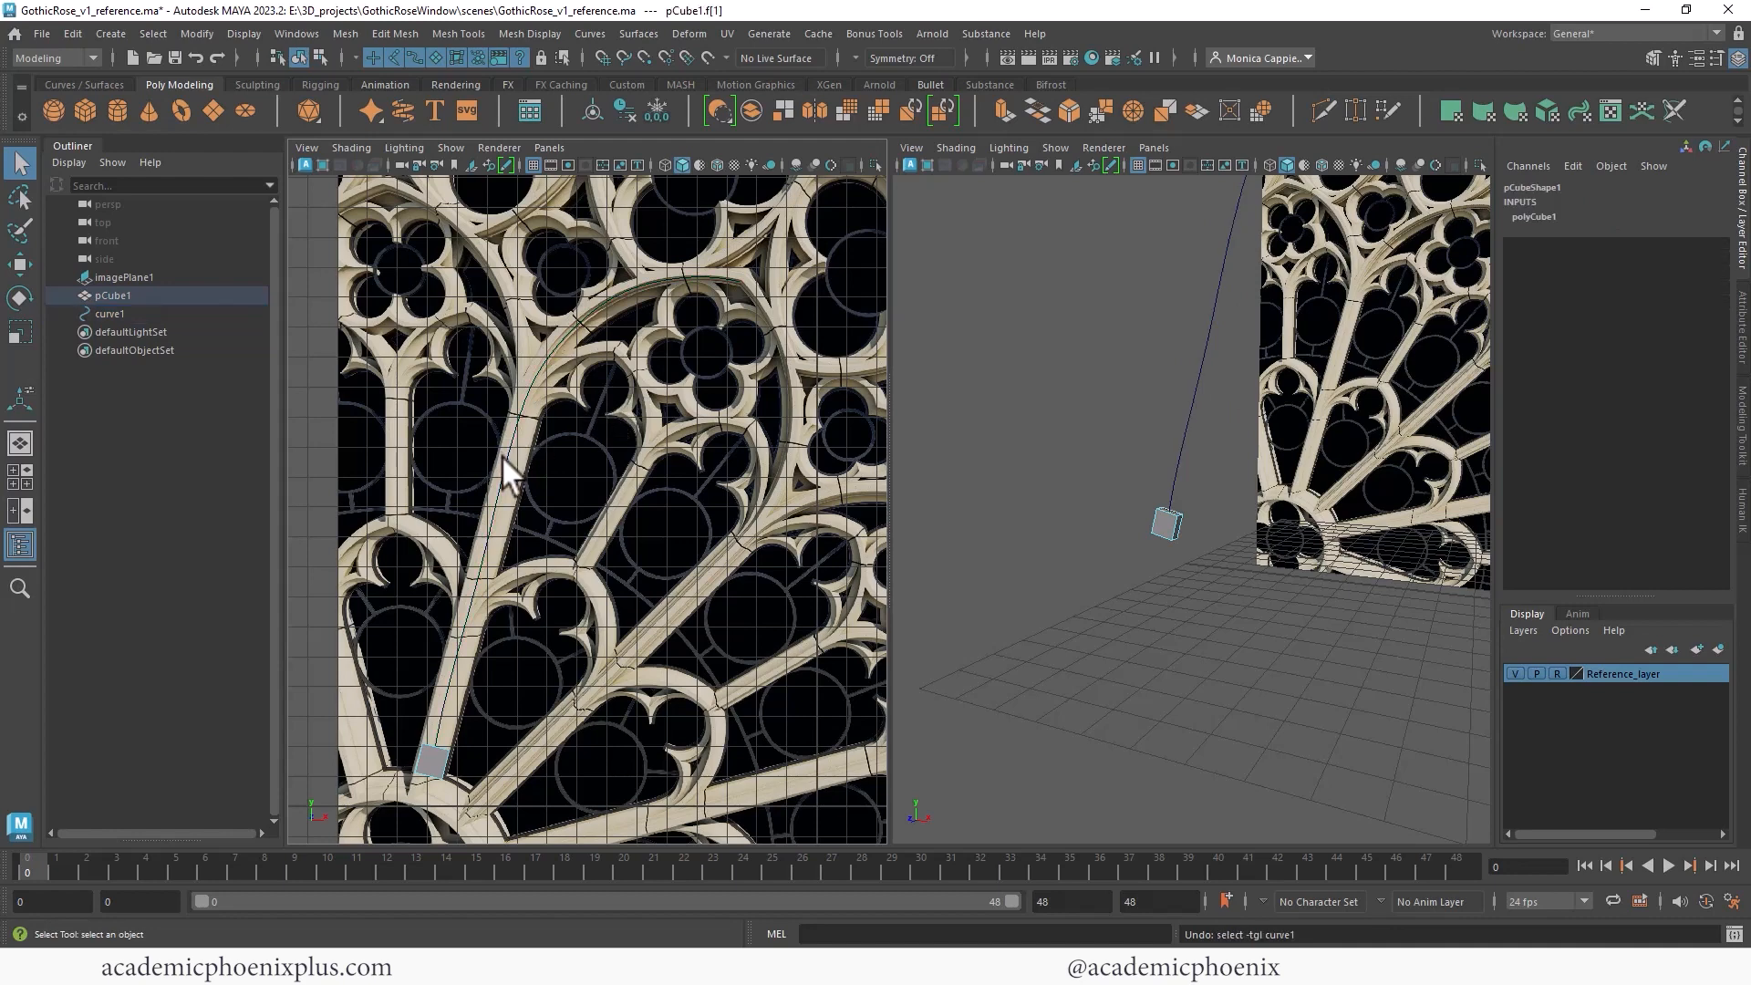
- Select the guide curve's control vertices and reposition them to follow the tracery arc more closely
click(502, 489)
right_drag(502, 489, 405, 472)
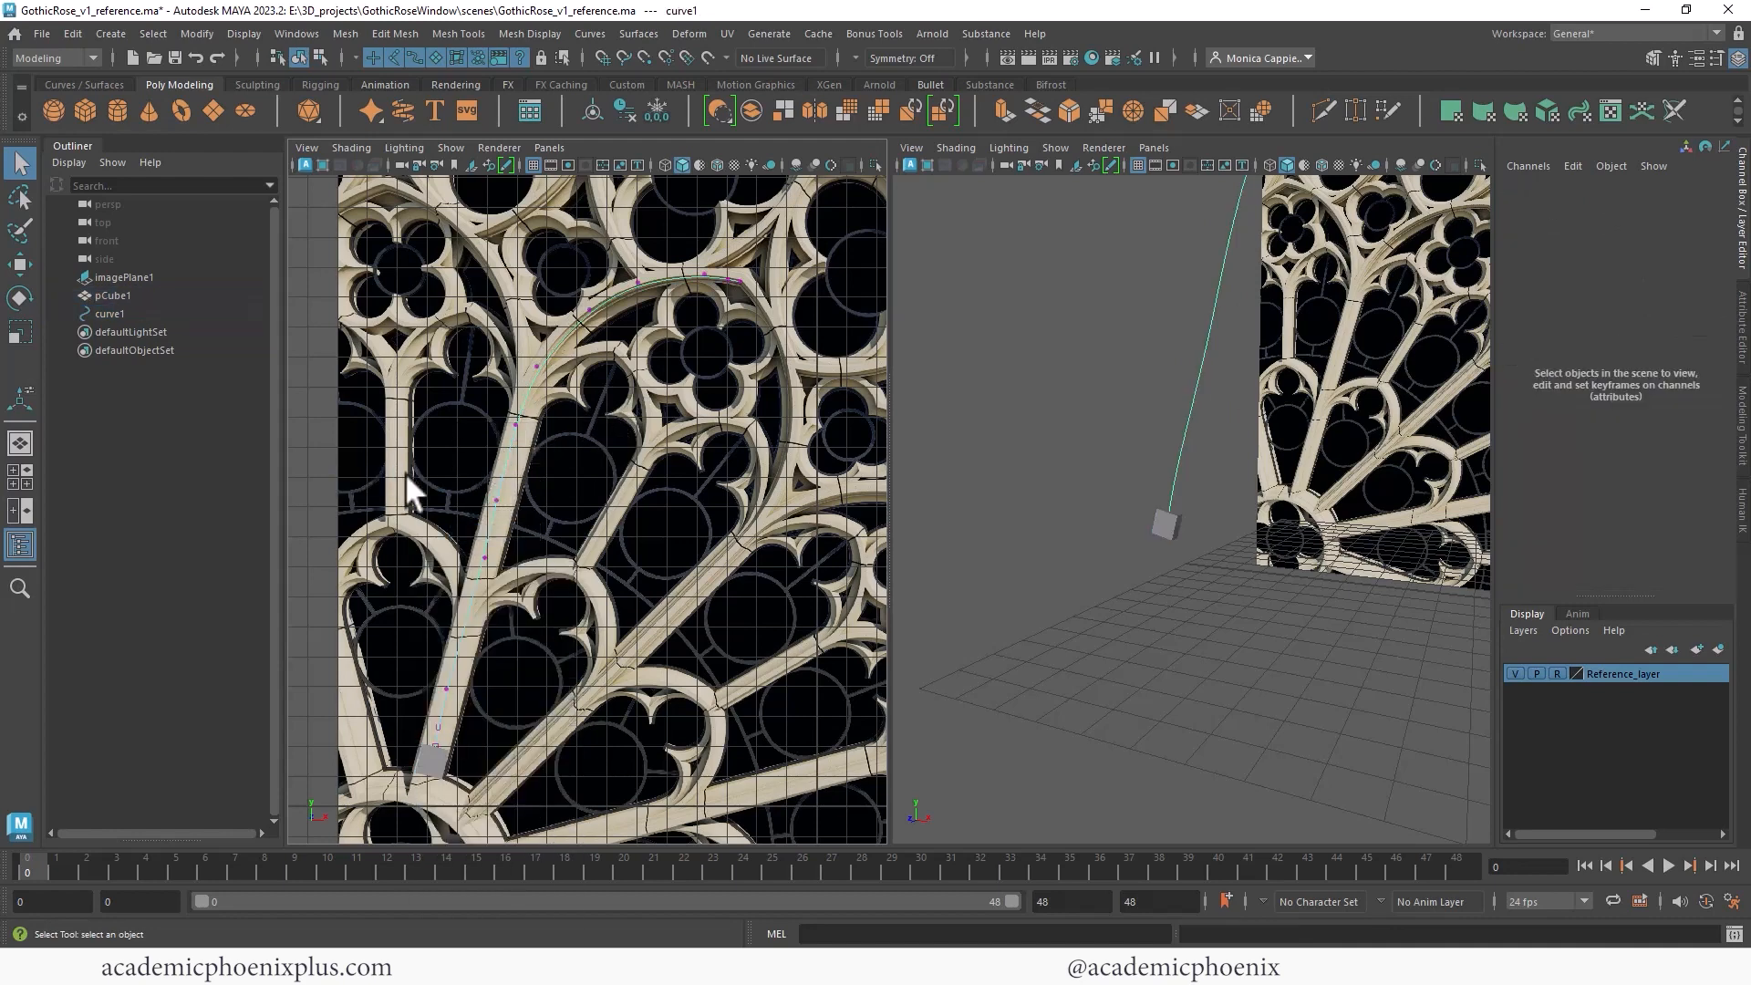
click(446, 688)
key(w)
click(436, 750)
click(590, 308)
click(542, 361)
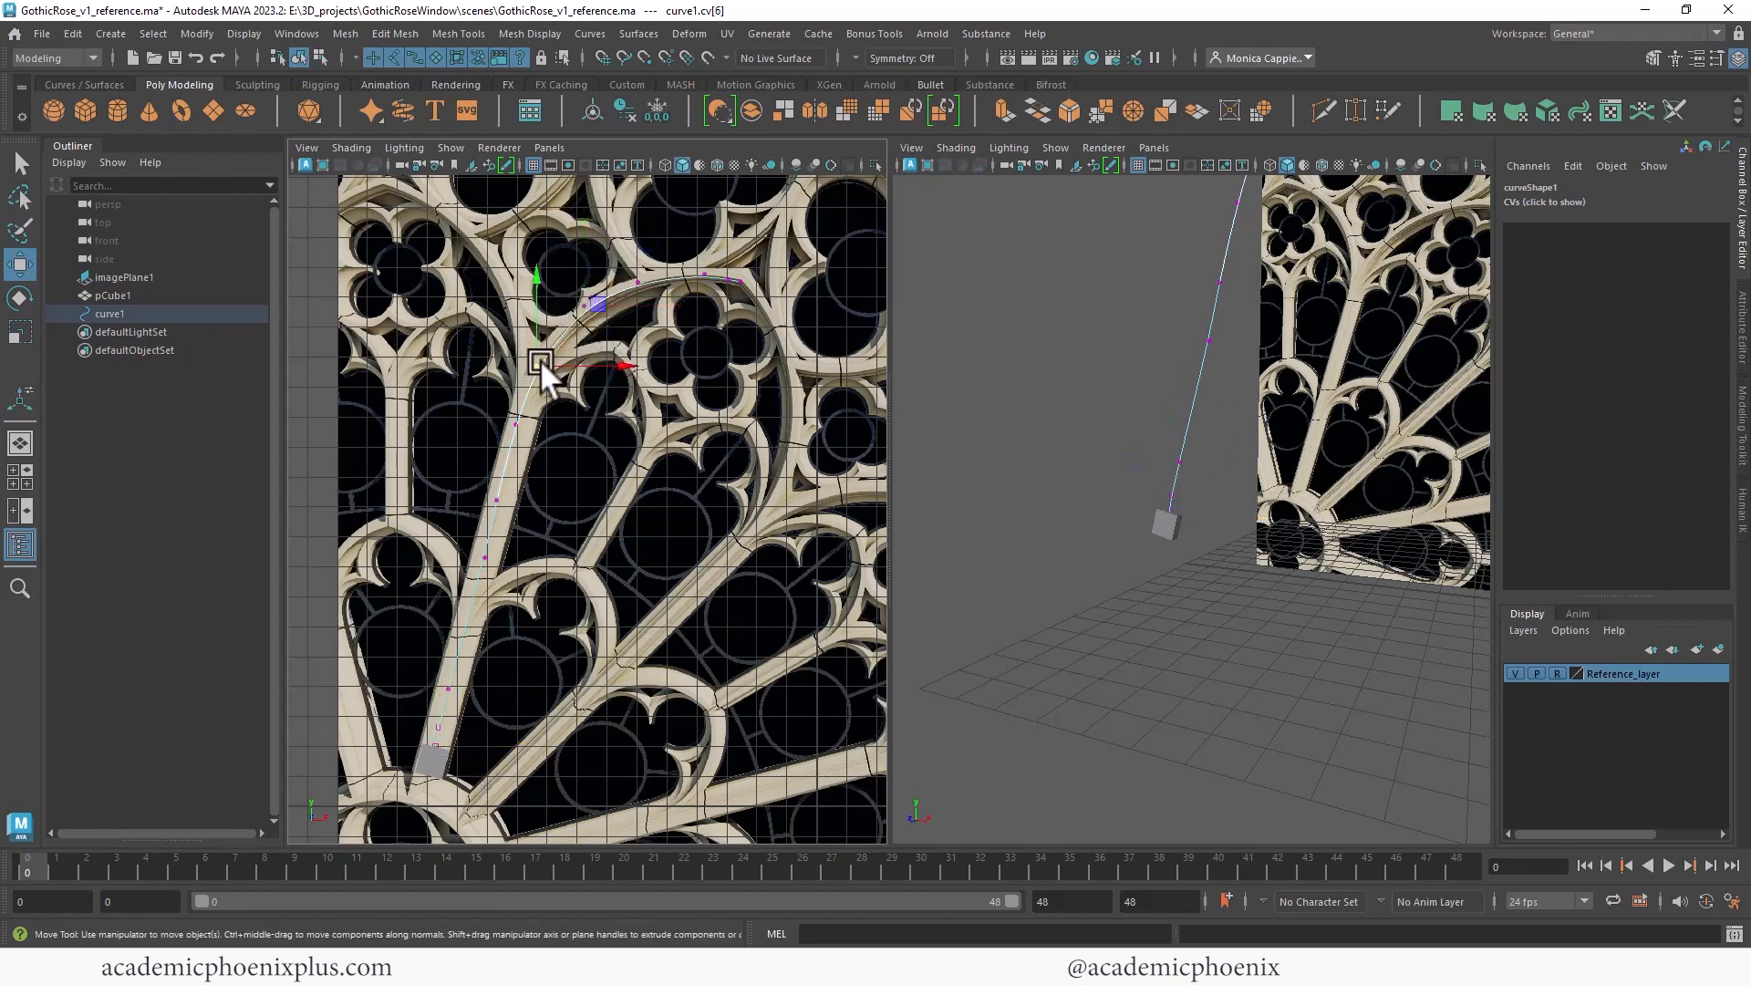
right_drag(1173, 517, 1258, 455)
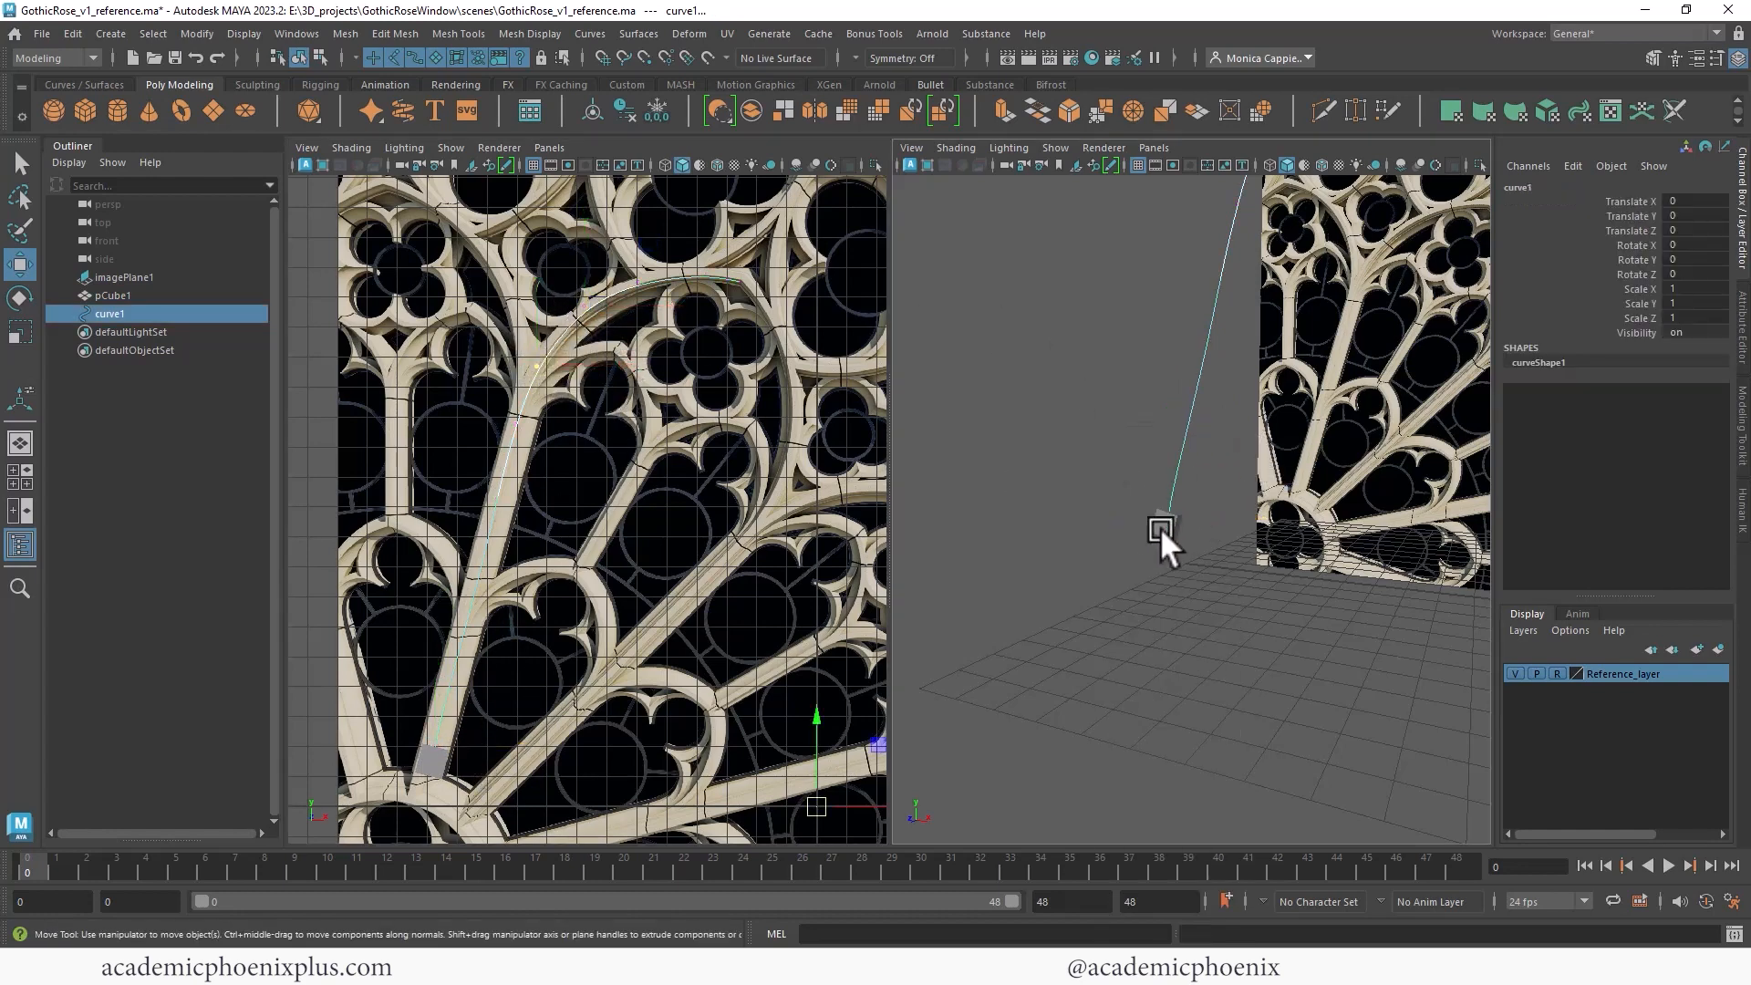
- Scale the cube down to about 0.77 by 0.4 so it matches the spoke's thickness
click(1158, 525)
key(r)
alt+drag(1171, 529, 1234, 516)
key(f)
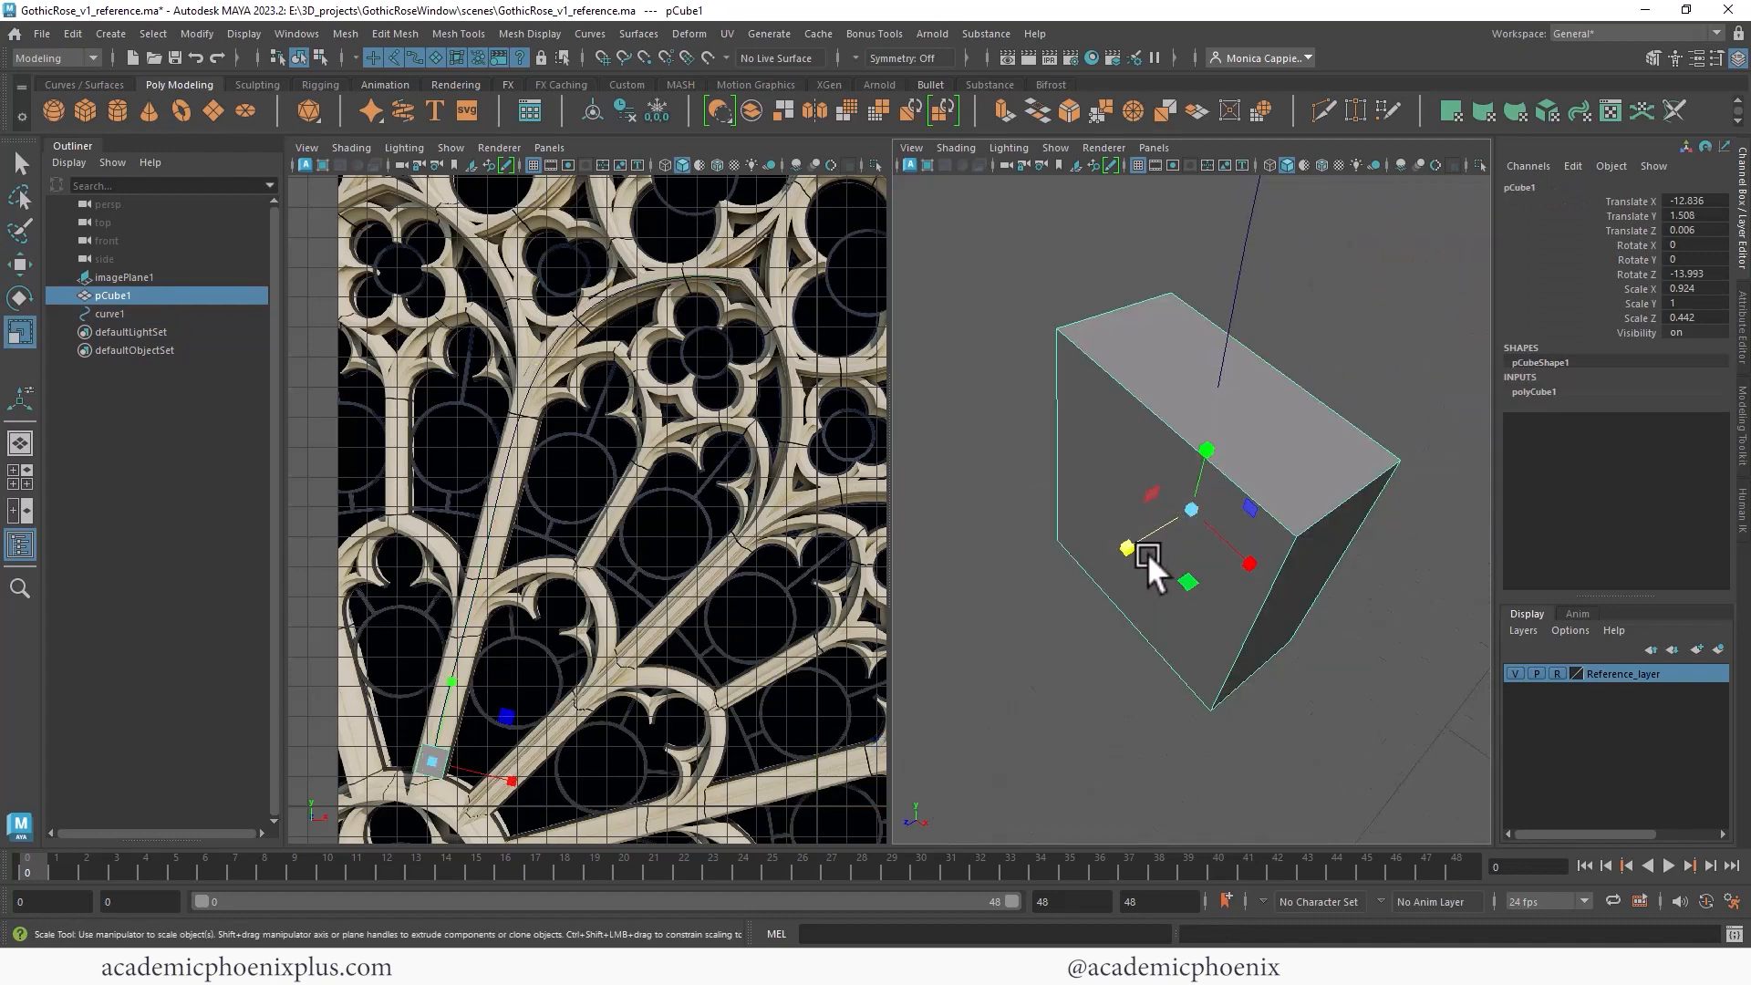
mouse_move(1141, 559)
mouse_down()
mouse_move(1142, 538)
mouse_move(1235, 551)
mouse_move(1142, 539)
mouse_up()
scroll(1112, 312, down, 4)
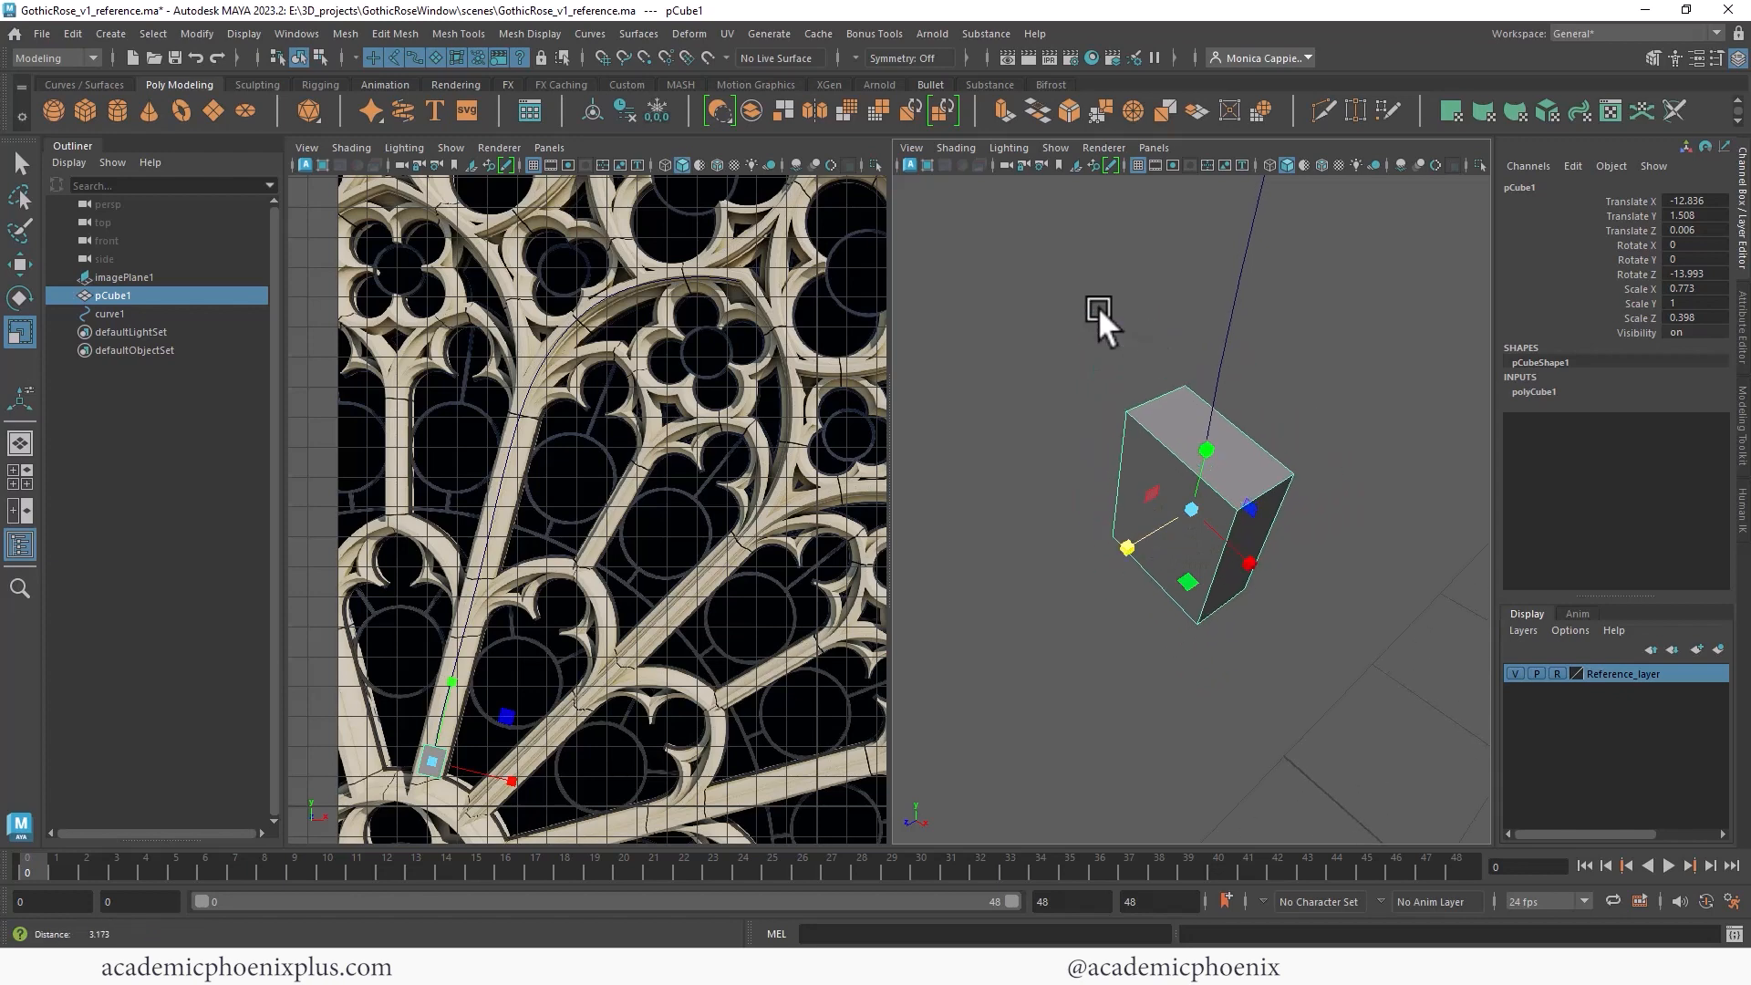
right_drag(1250, 427, 1248, 469)
- Extrude the cube's top face along the curve with 13 divisions
click(1239, 463)
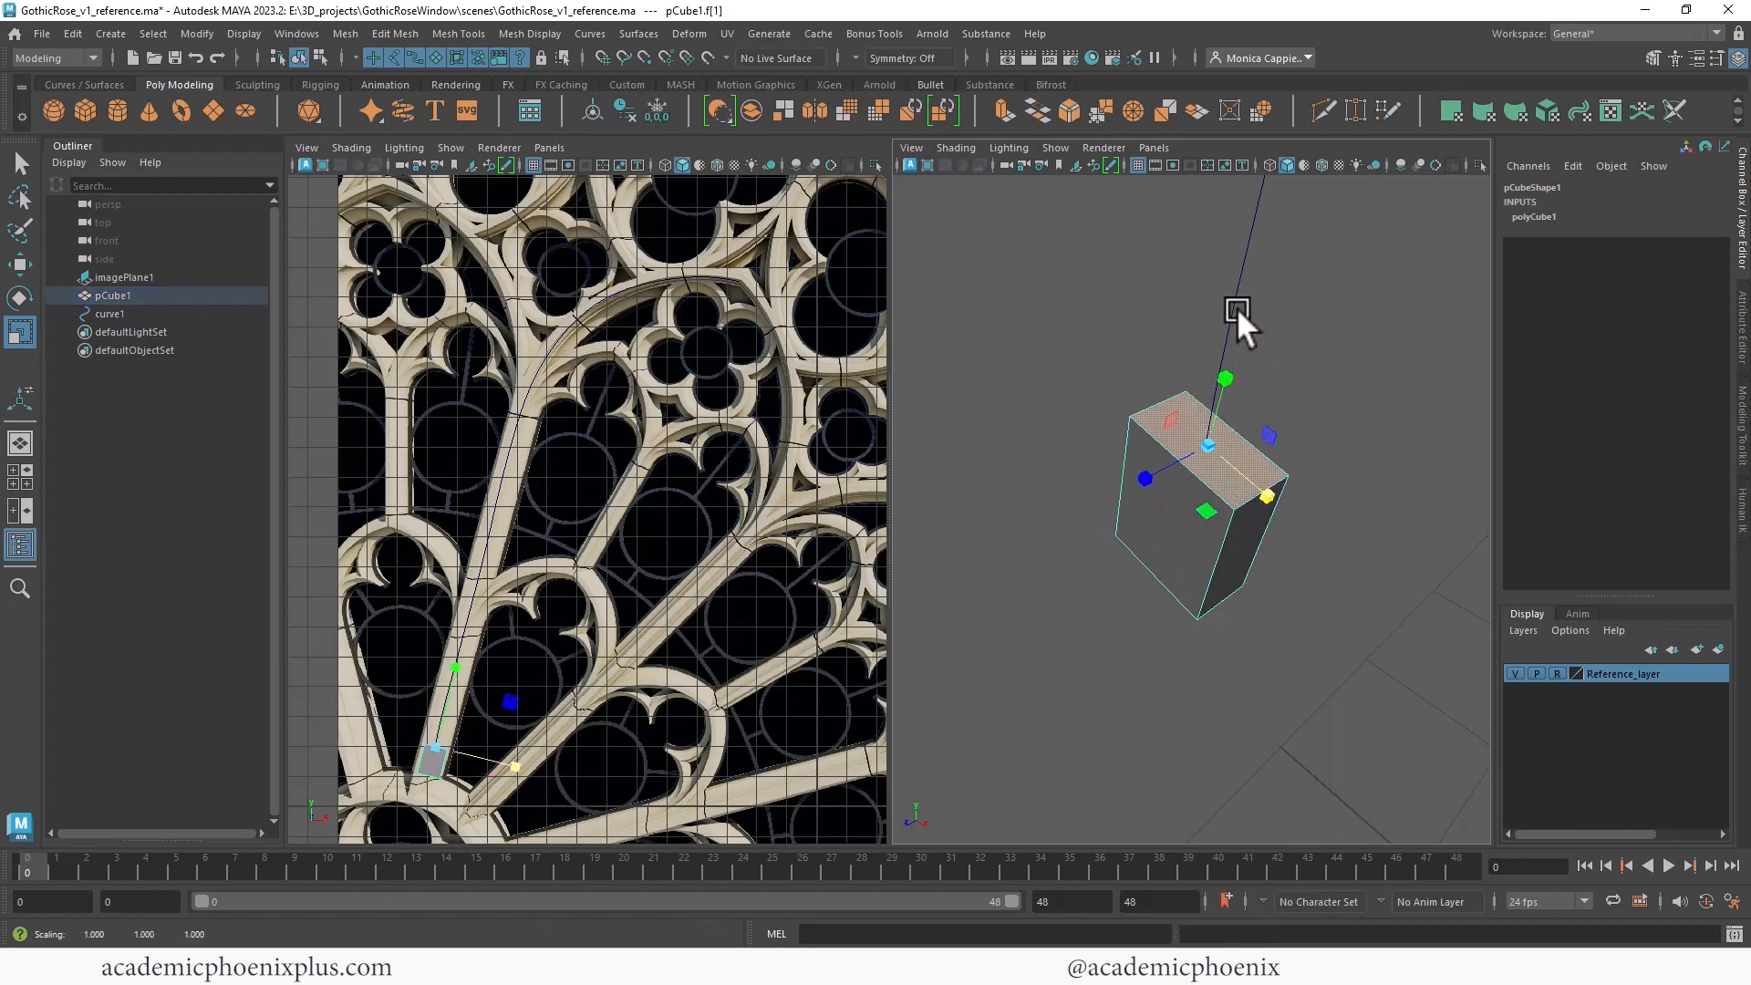
click(1250, 304)
key(ctrl+e)
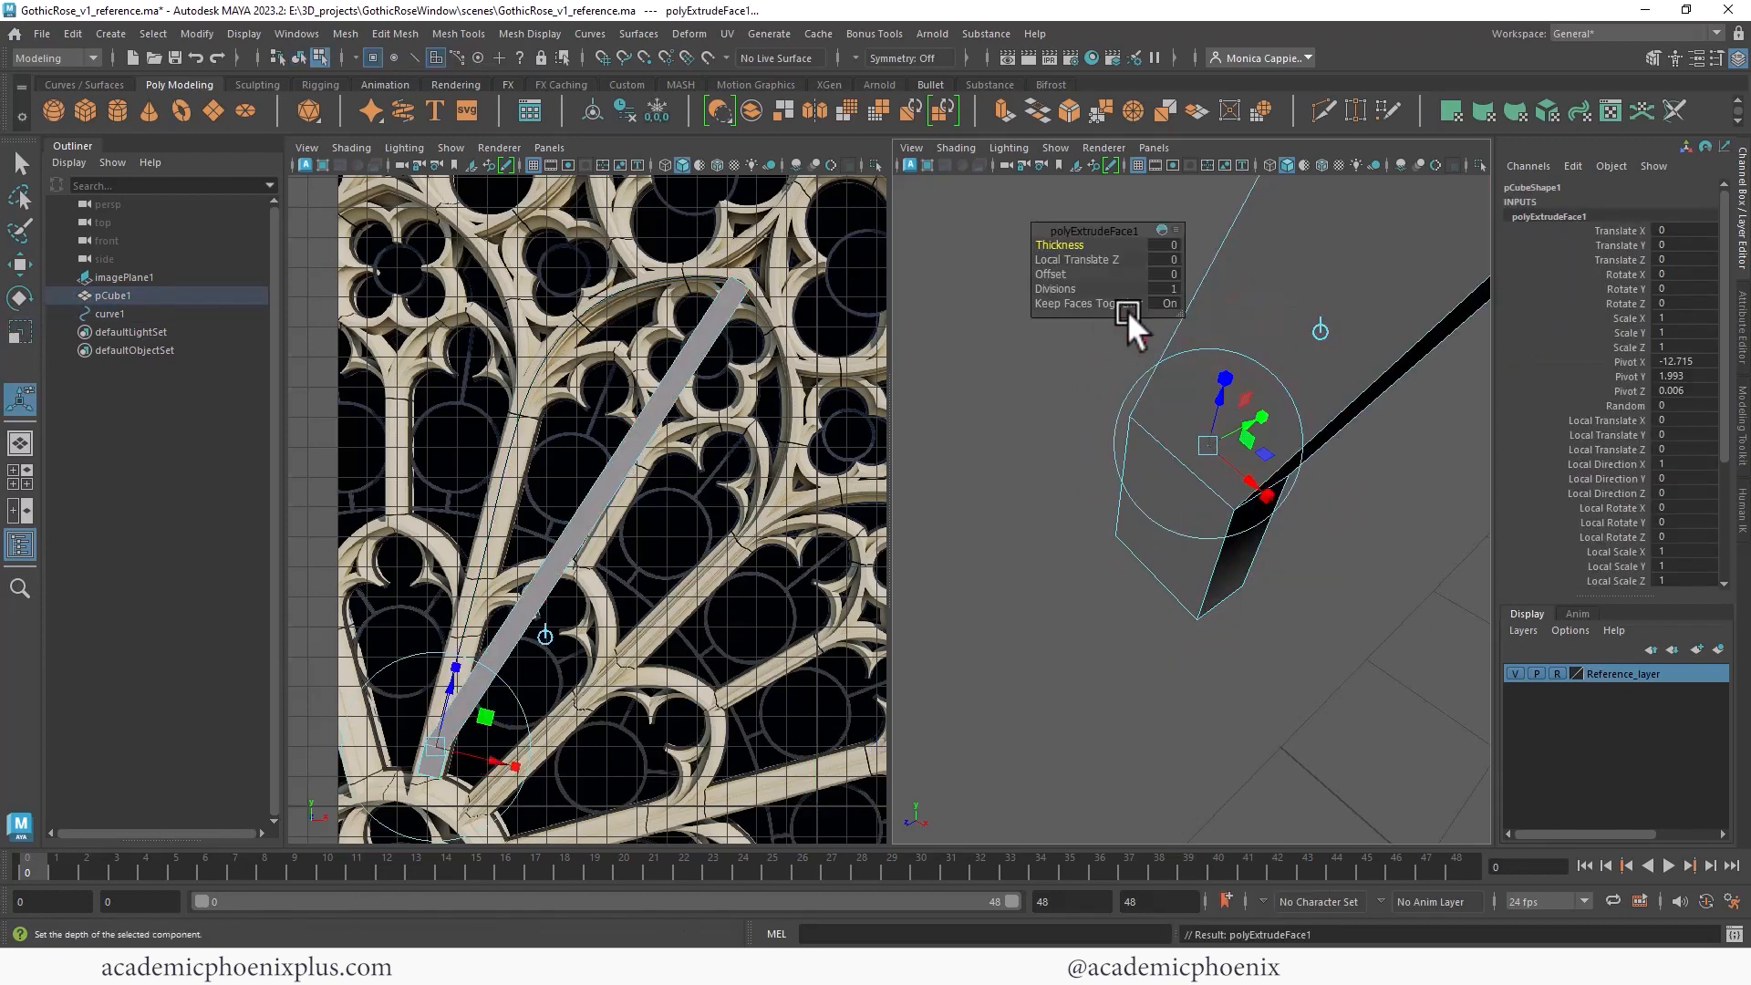
drag(1059, 286, 1172, 278)
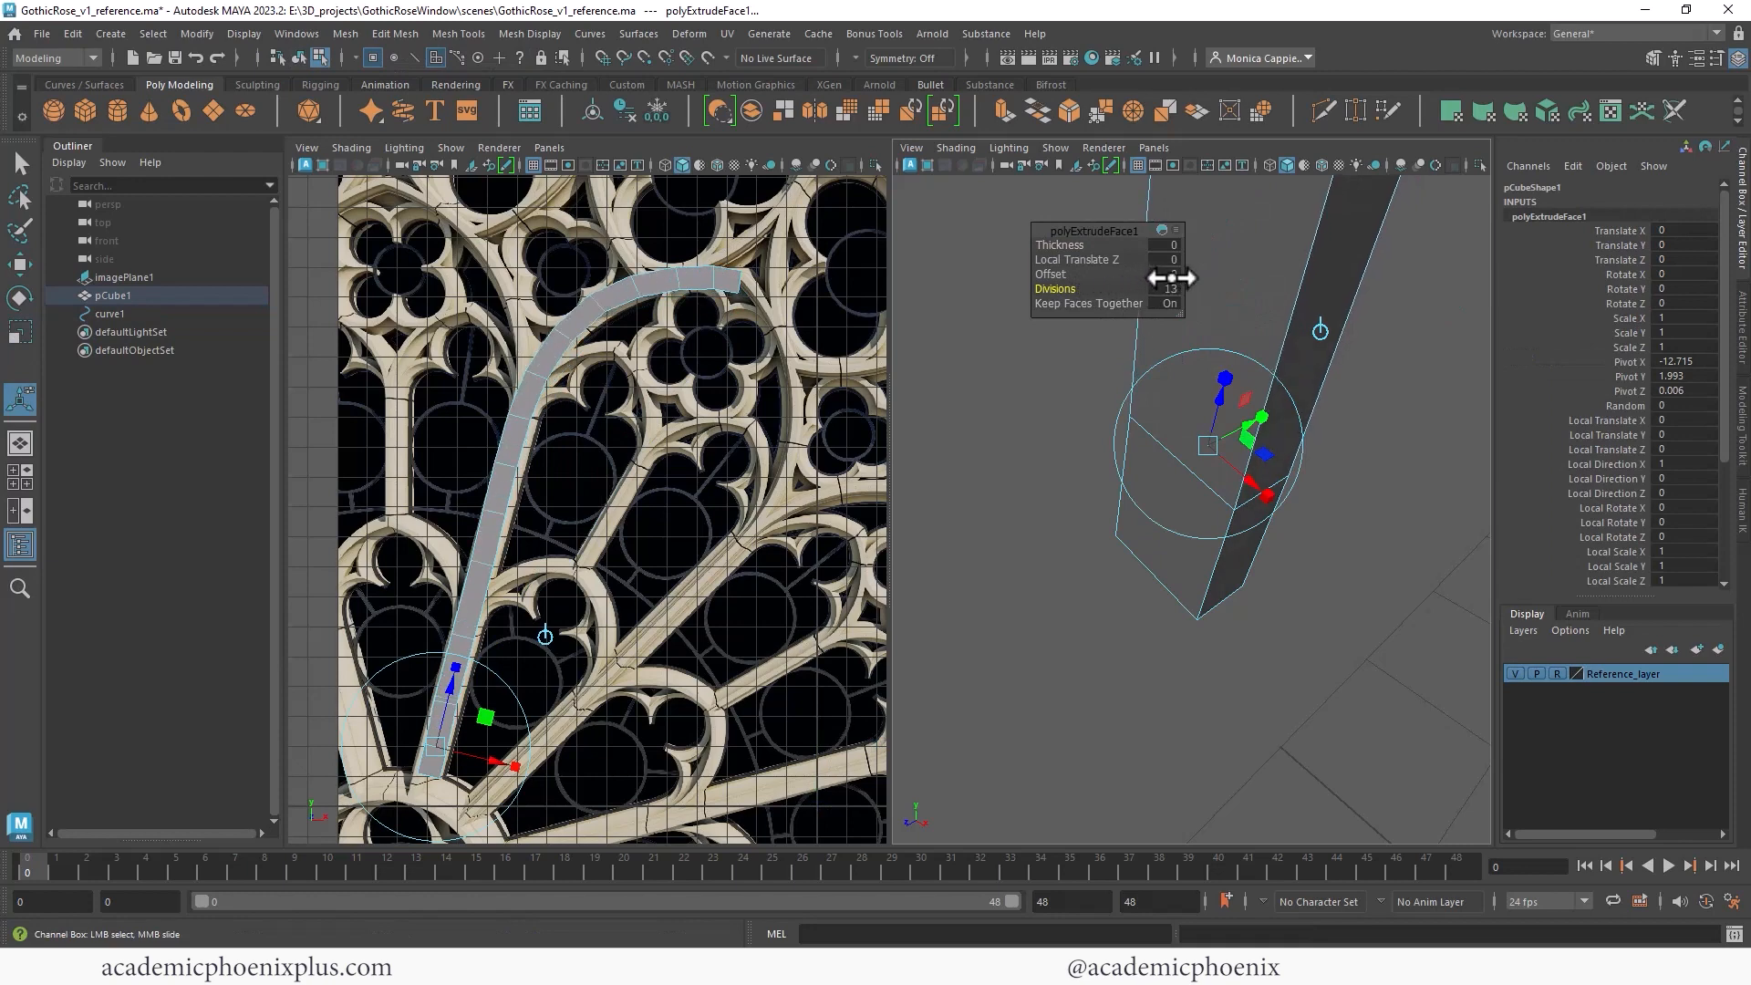
- Inspect the end of the extruded spoke and its vertices against the reference tracery
scroll(711, 292, up, 5)
key(q)
right_drag(645, 379, 605, 376)
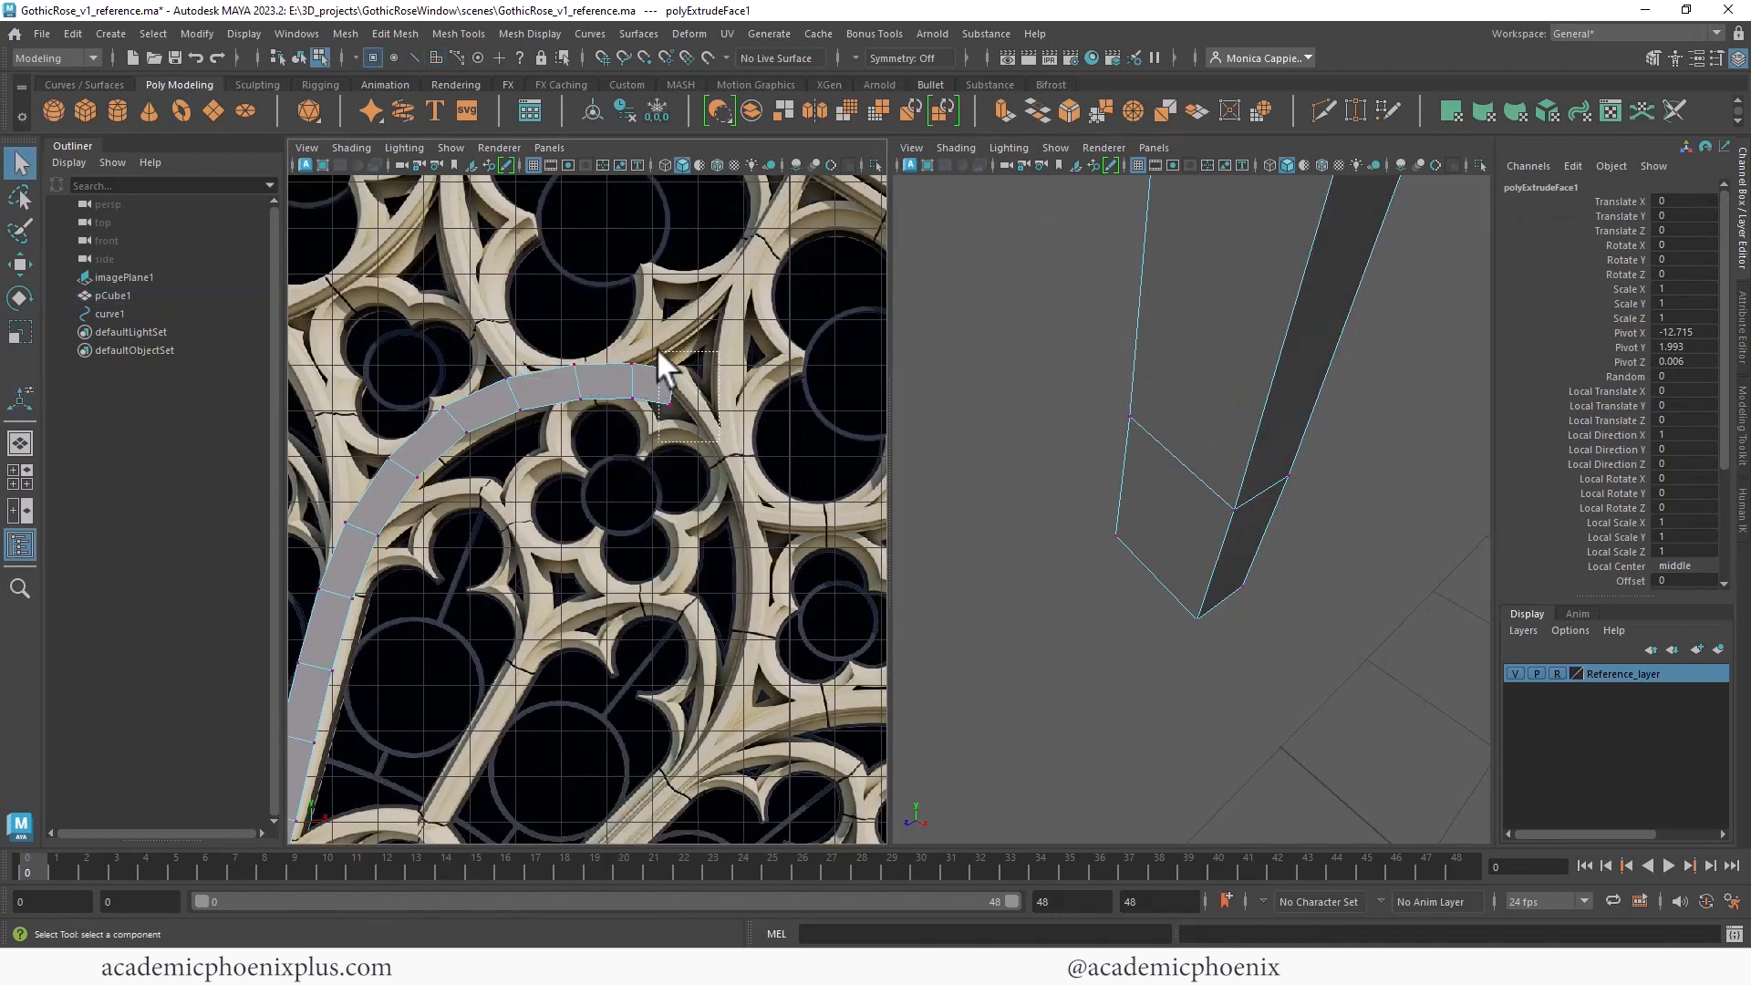
click(670, 399)
key(e)
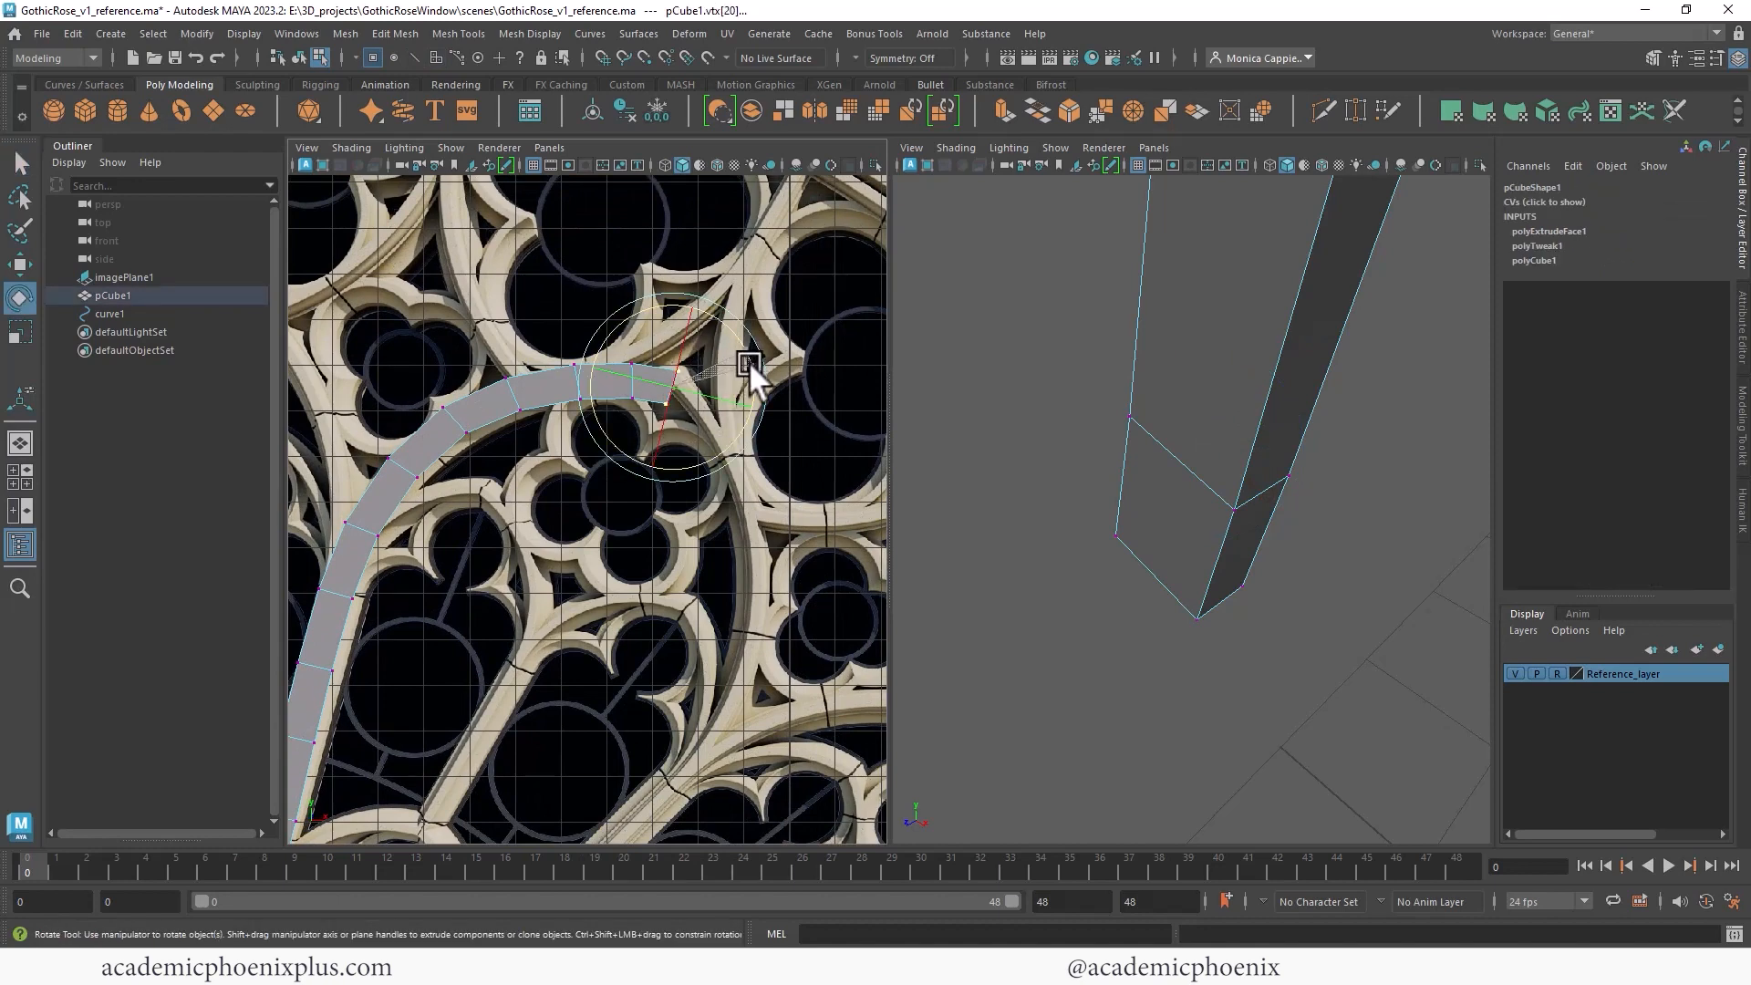
key(w)
right_drag(636, 379, 722, 344)
alt+right_drag(1152, 340, 720, 239)
alt+right_drag(742, 393, 583, 395)
alt+middle_drag(583, 395, 633, 272)
alt+right_drag(654, 352, 804, 335)
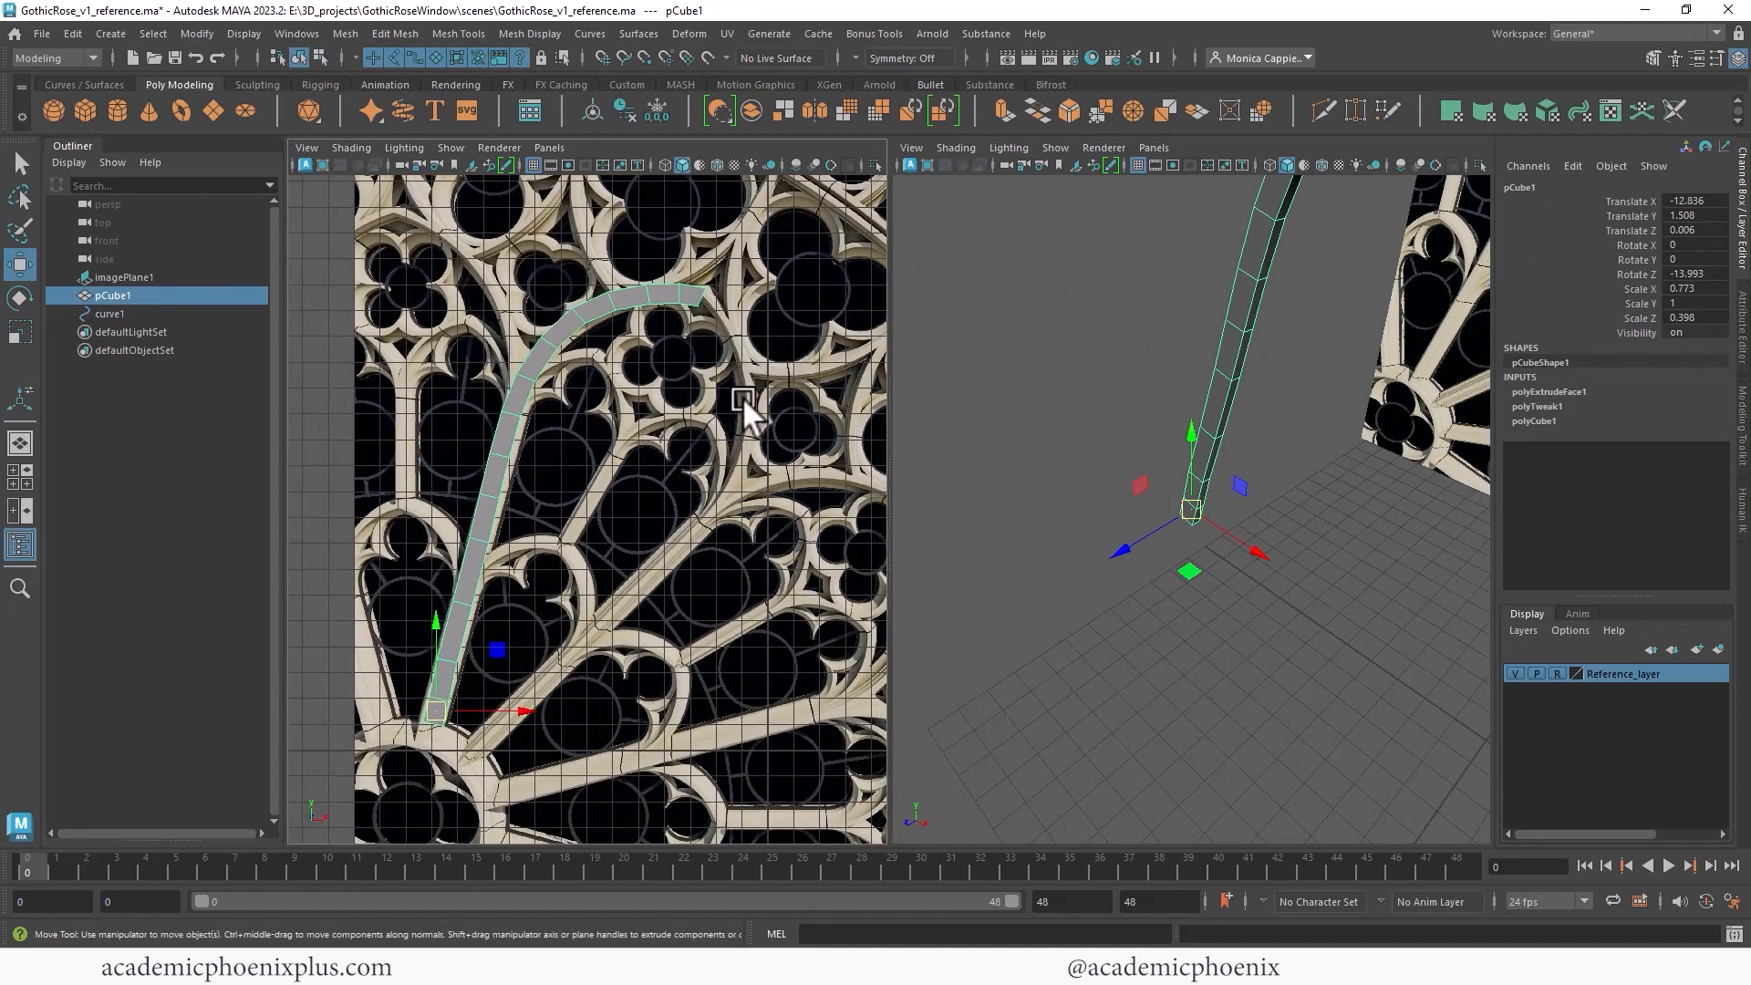
alt+right_drag(745, 398, 638, 365)
alt+middle_drag(552, 308, 615, 260)
alt+right_drag(615, 260, 803, 299)
alt+middle_drag(803, 299, 757, 474)
alt+right_drag(588, 515, 771, 529)
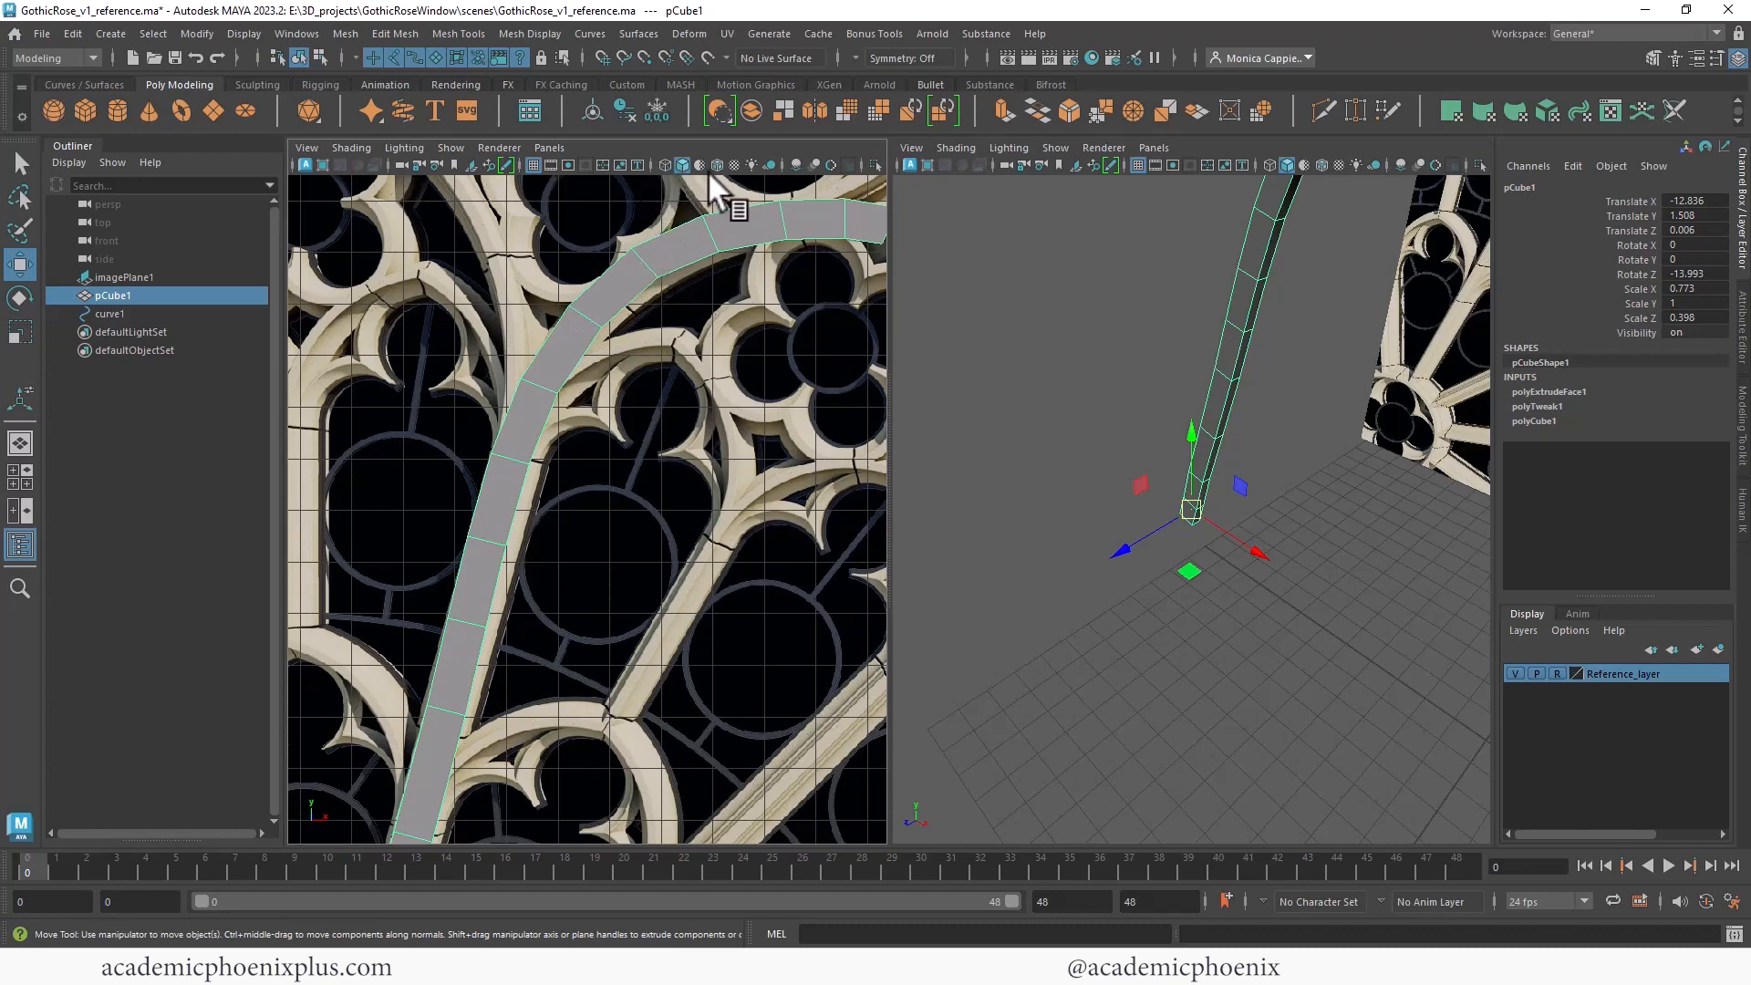
- Reshape the guide curve's control vertices so the extruded spoke follows the tracery arc
click(664, 164)
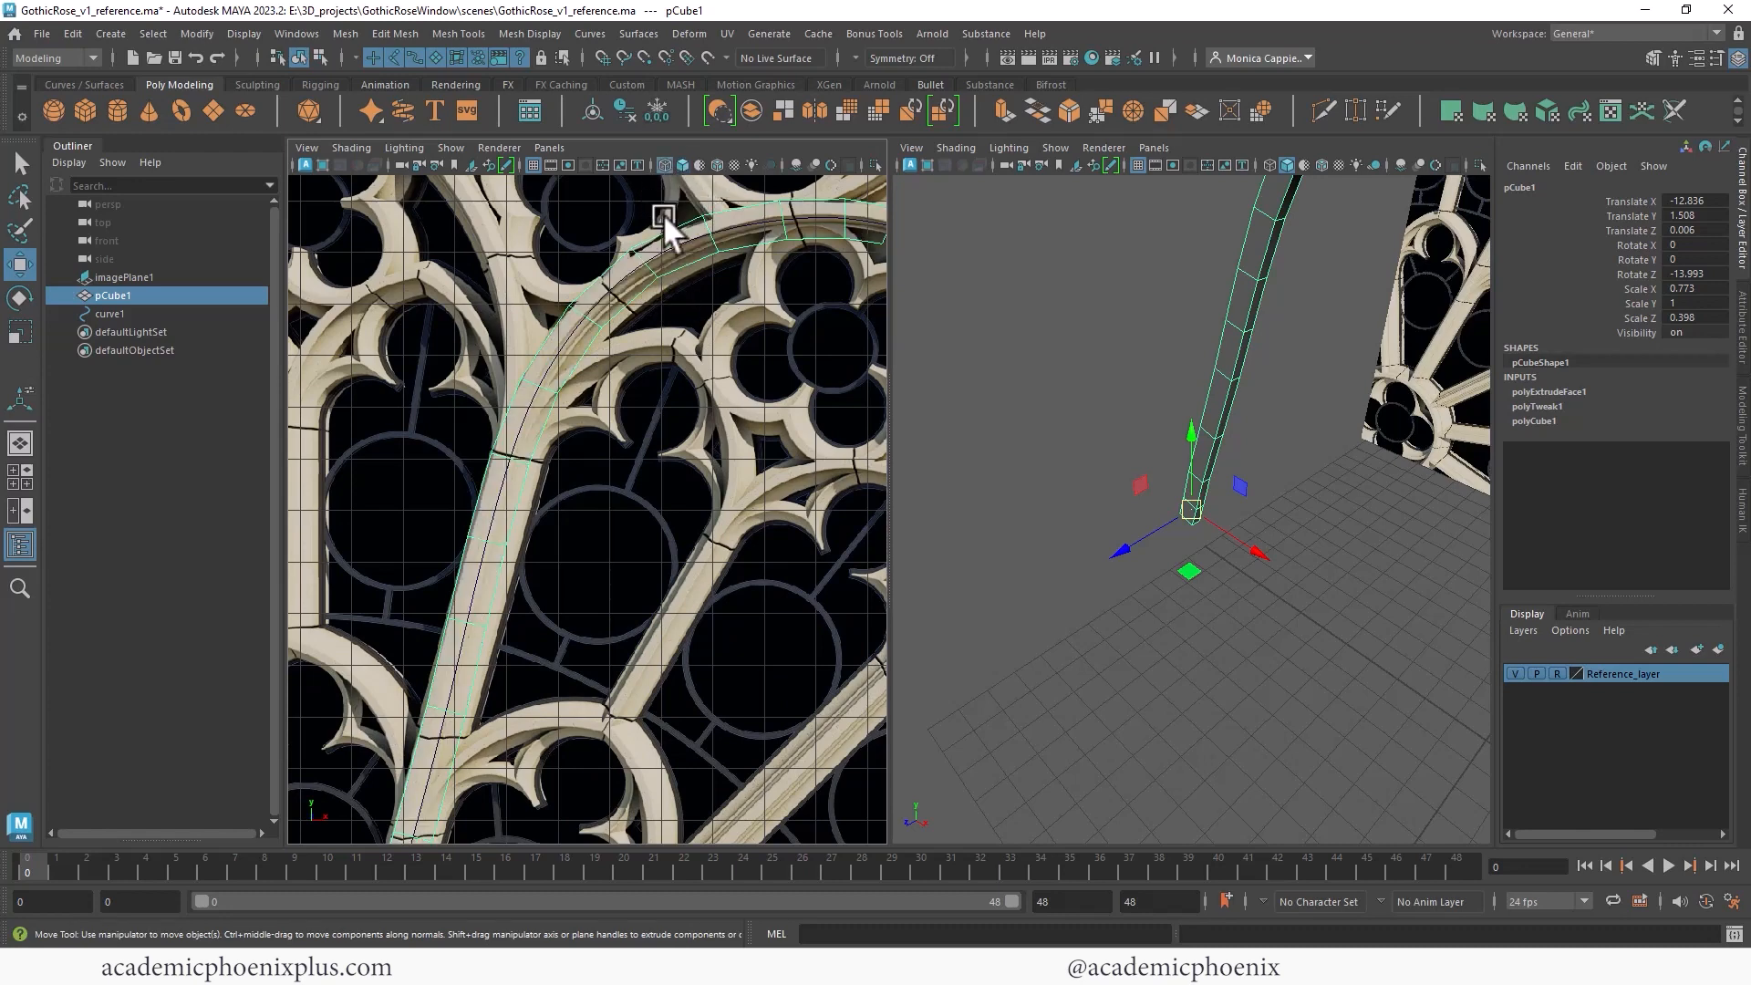
click(673, 244)
right_drag(672, 243, 589, 245)
click(624, 264)
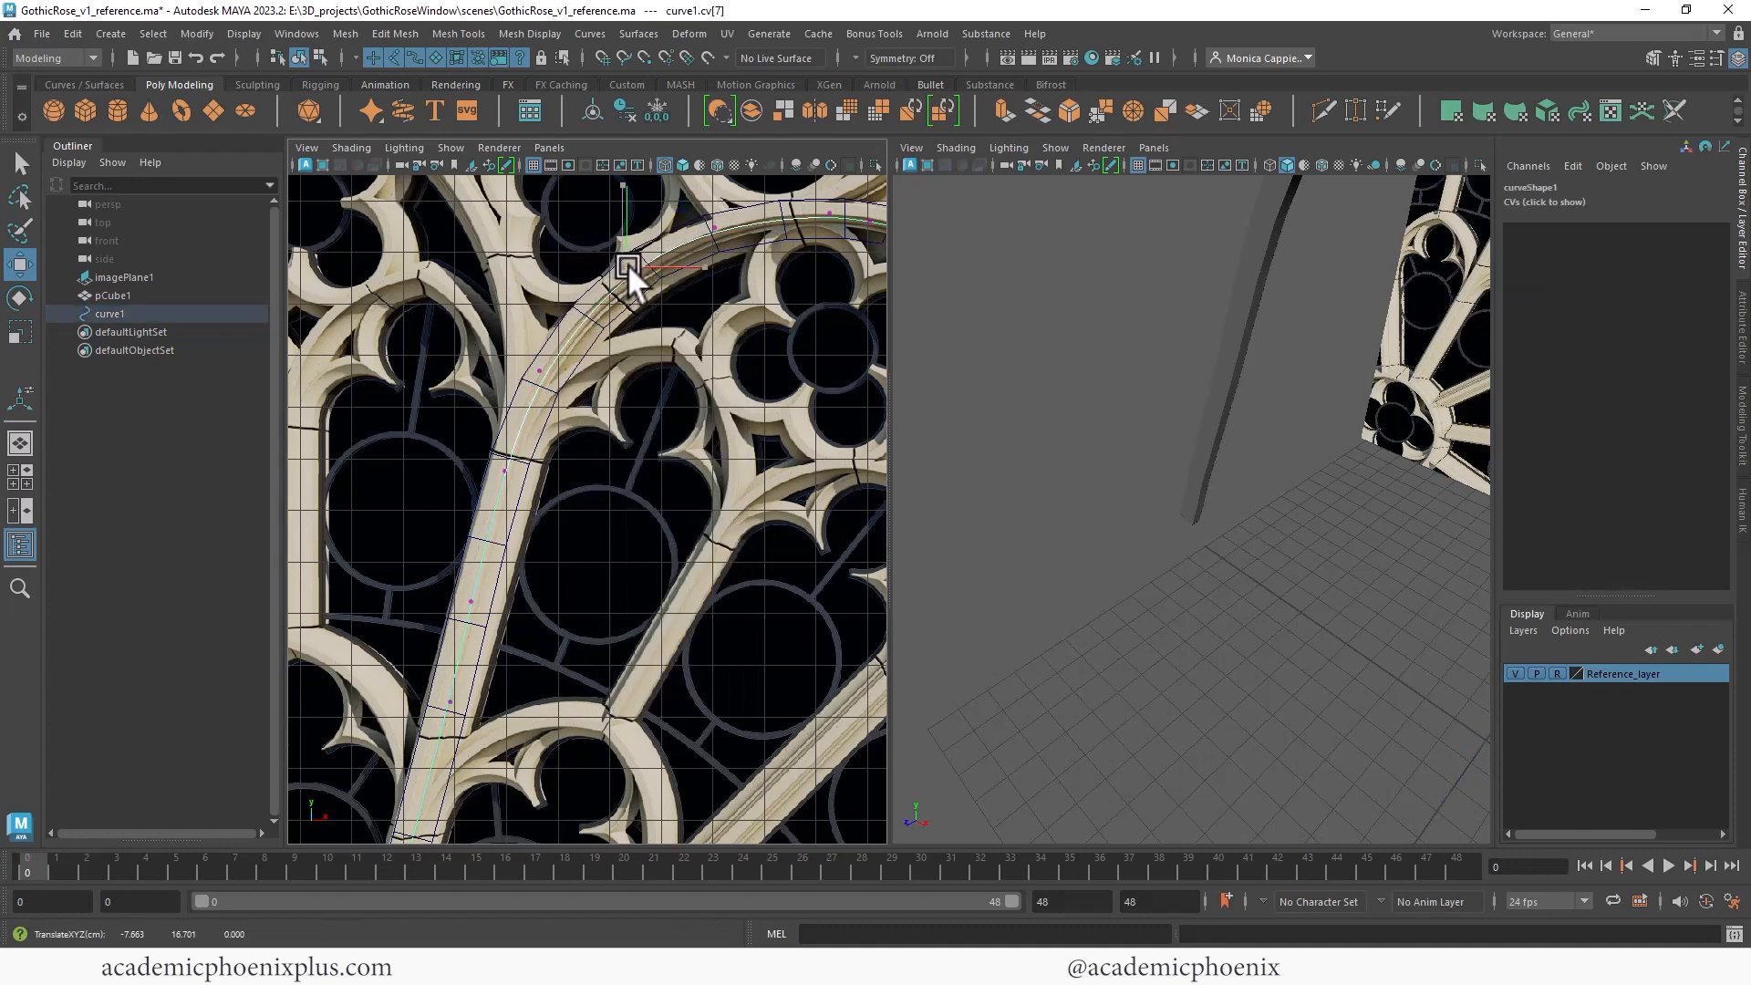
click(536, 369)
drag(535, 369, 542, 370)
alt+middle_drag(501, 456, 529, 379)
click(531, 394)
drag(531, 393, 534, 393)
alt+middle_drag(664, 371, 709, 270)
click(545, 424)
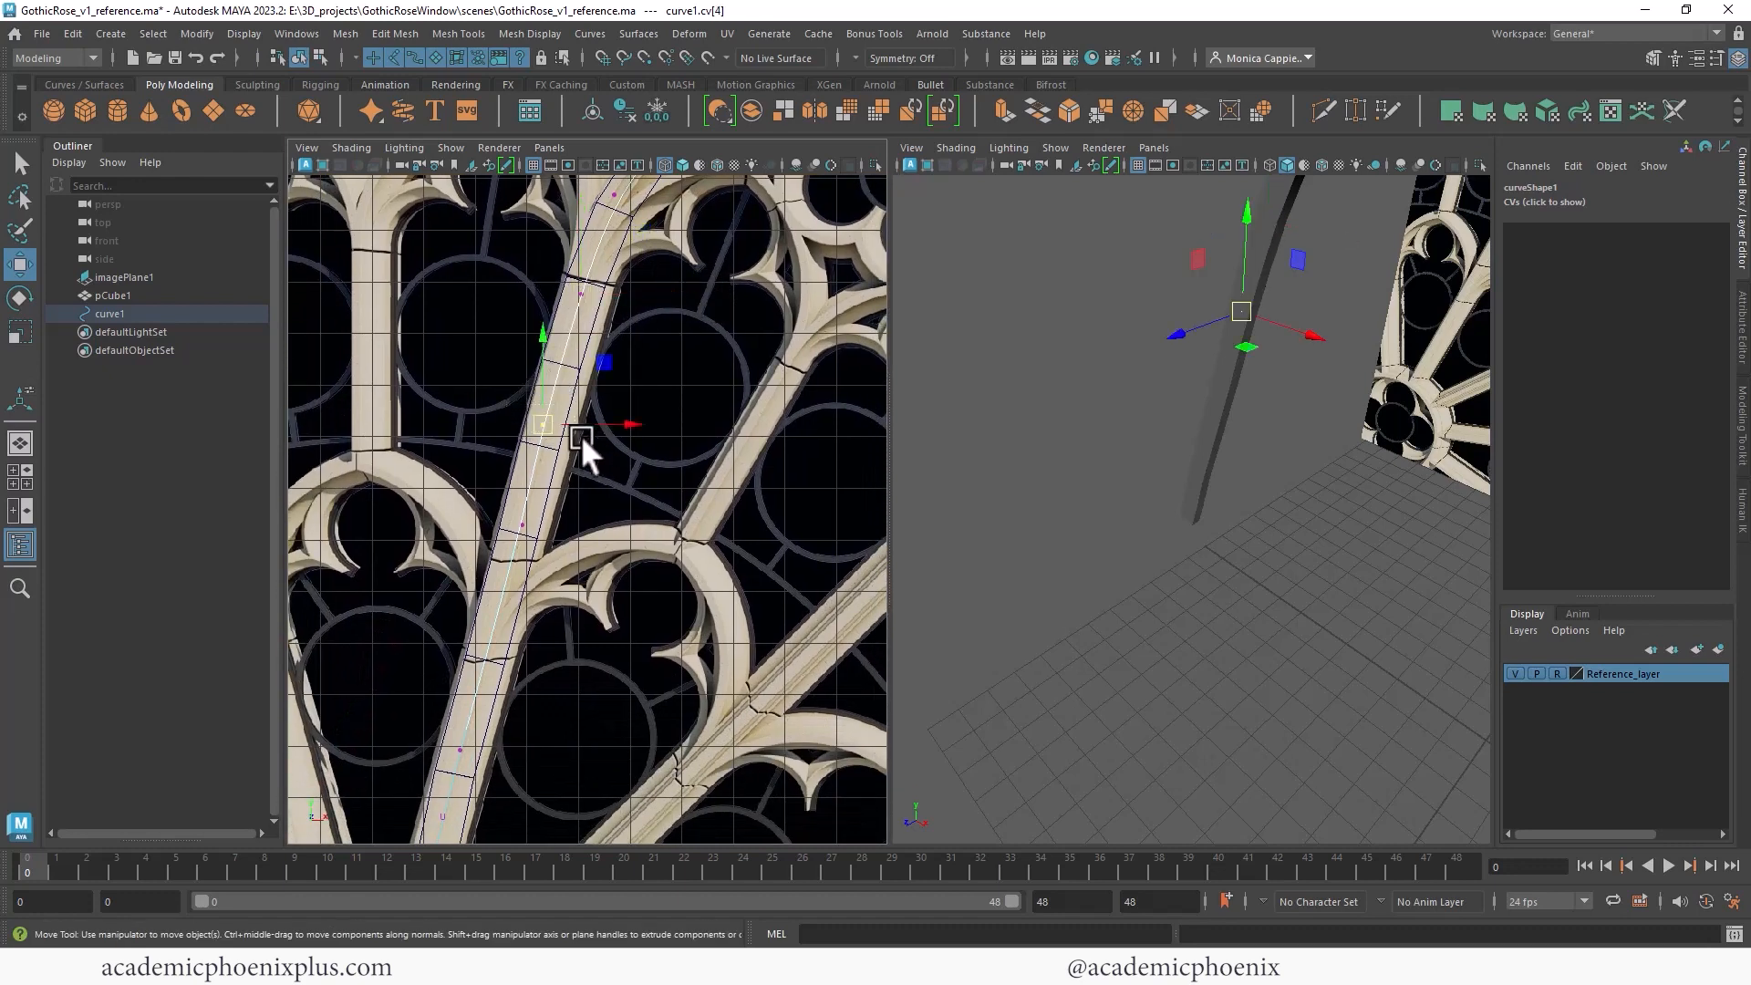
alt+middle_drag(660, 439, 697, 335)
click(559, 421)
drag(556, 419, 558, 418)
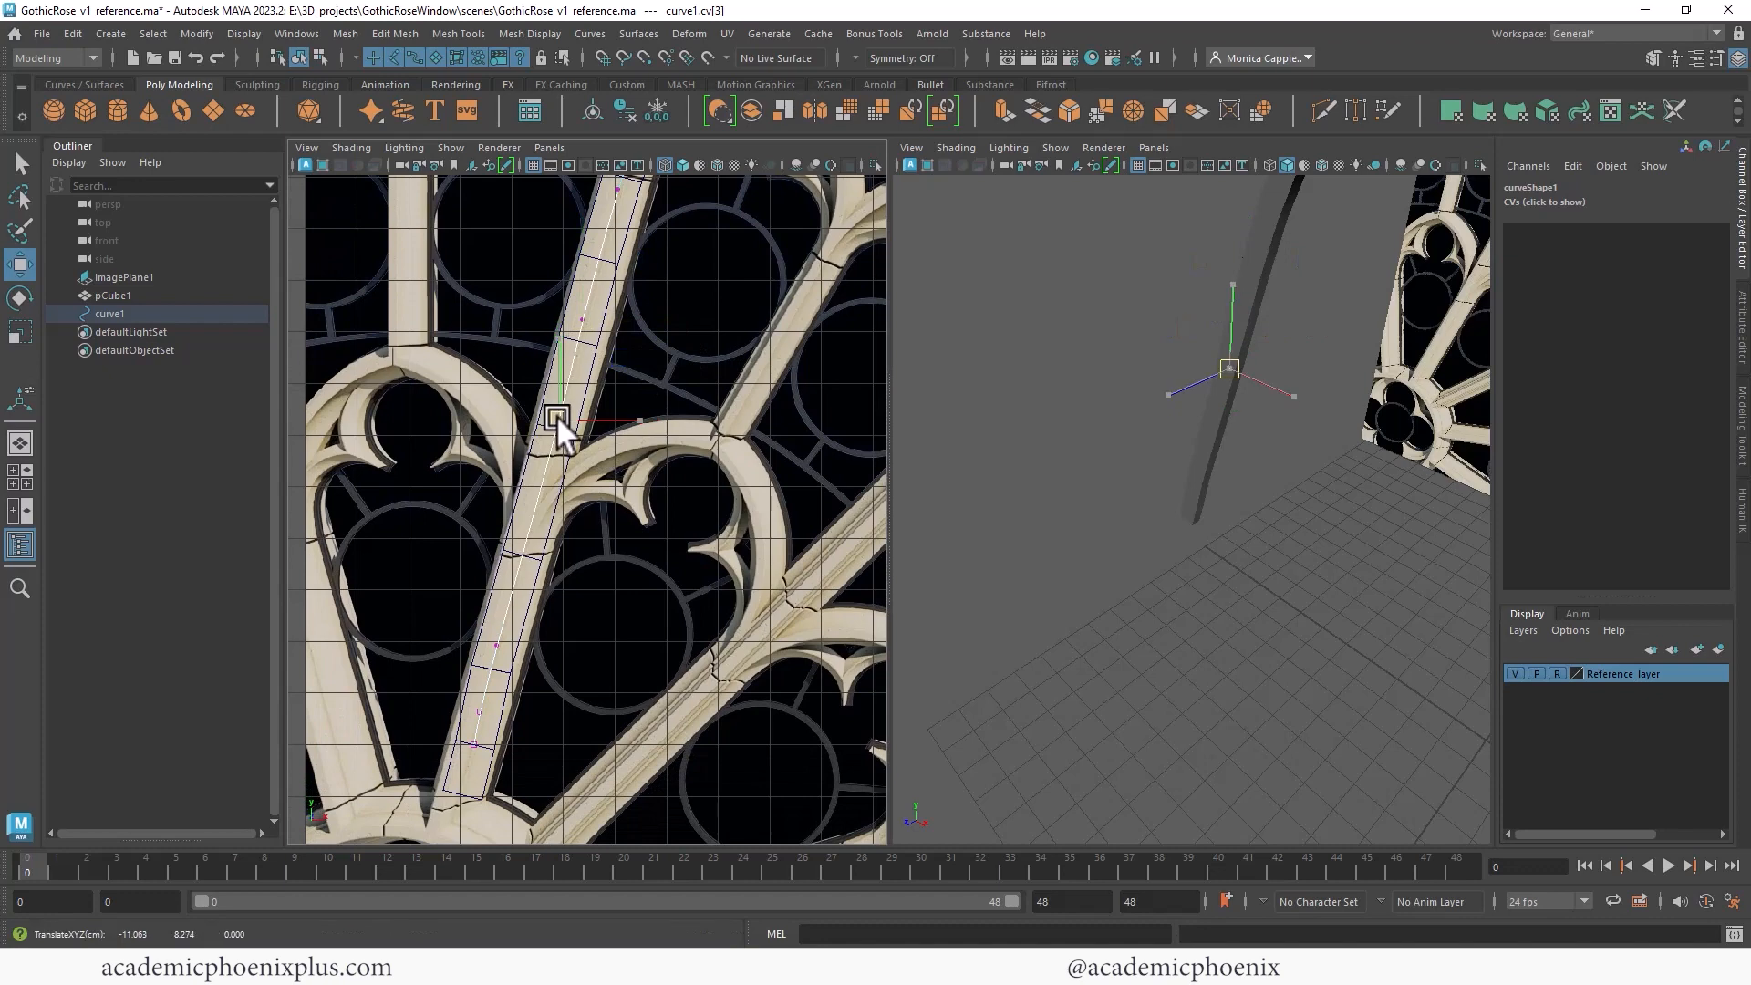
click(495, 647)
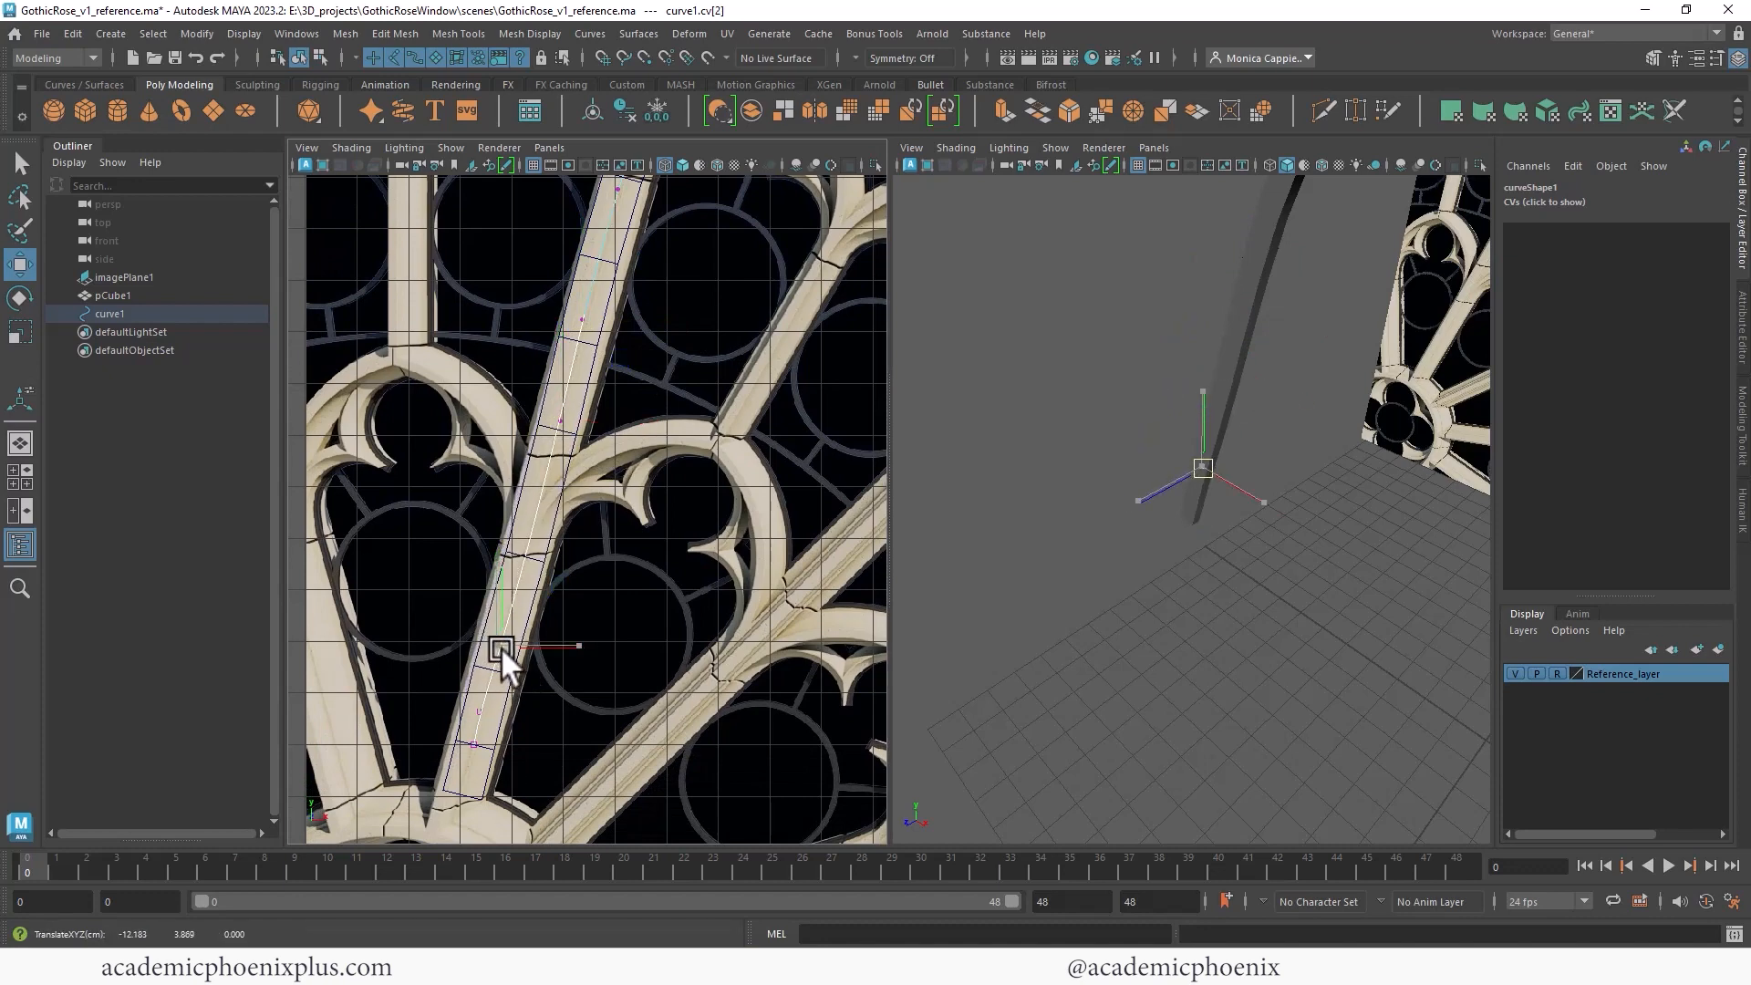
click(480, 704)
- Inspect the curved spoke in the perspective view against the rose window reference
alt+middle_drag(651, 354, 542, 488)
alt+drag(1195, 310, 1264, 244)
scroll(1195, 365, down, 5)
click(1185, 462)
alt+drag(1137, 332, 1208, 314)
alt+middle_drag(628, 344, 374, 646)
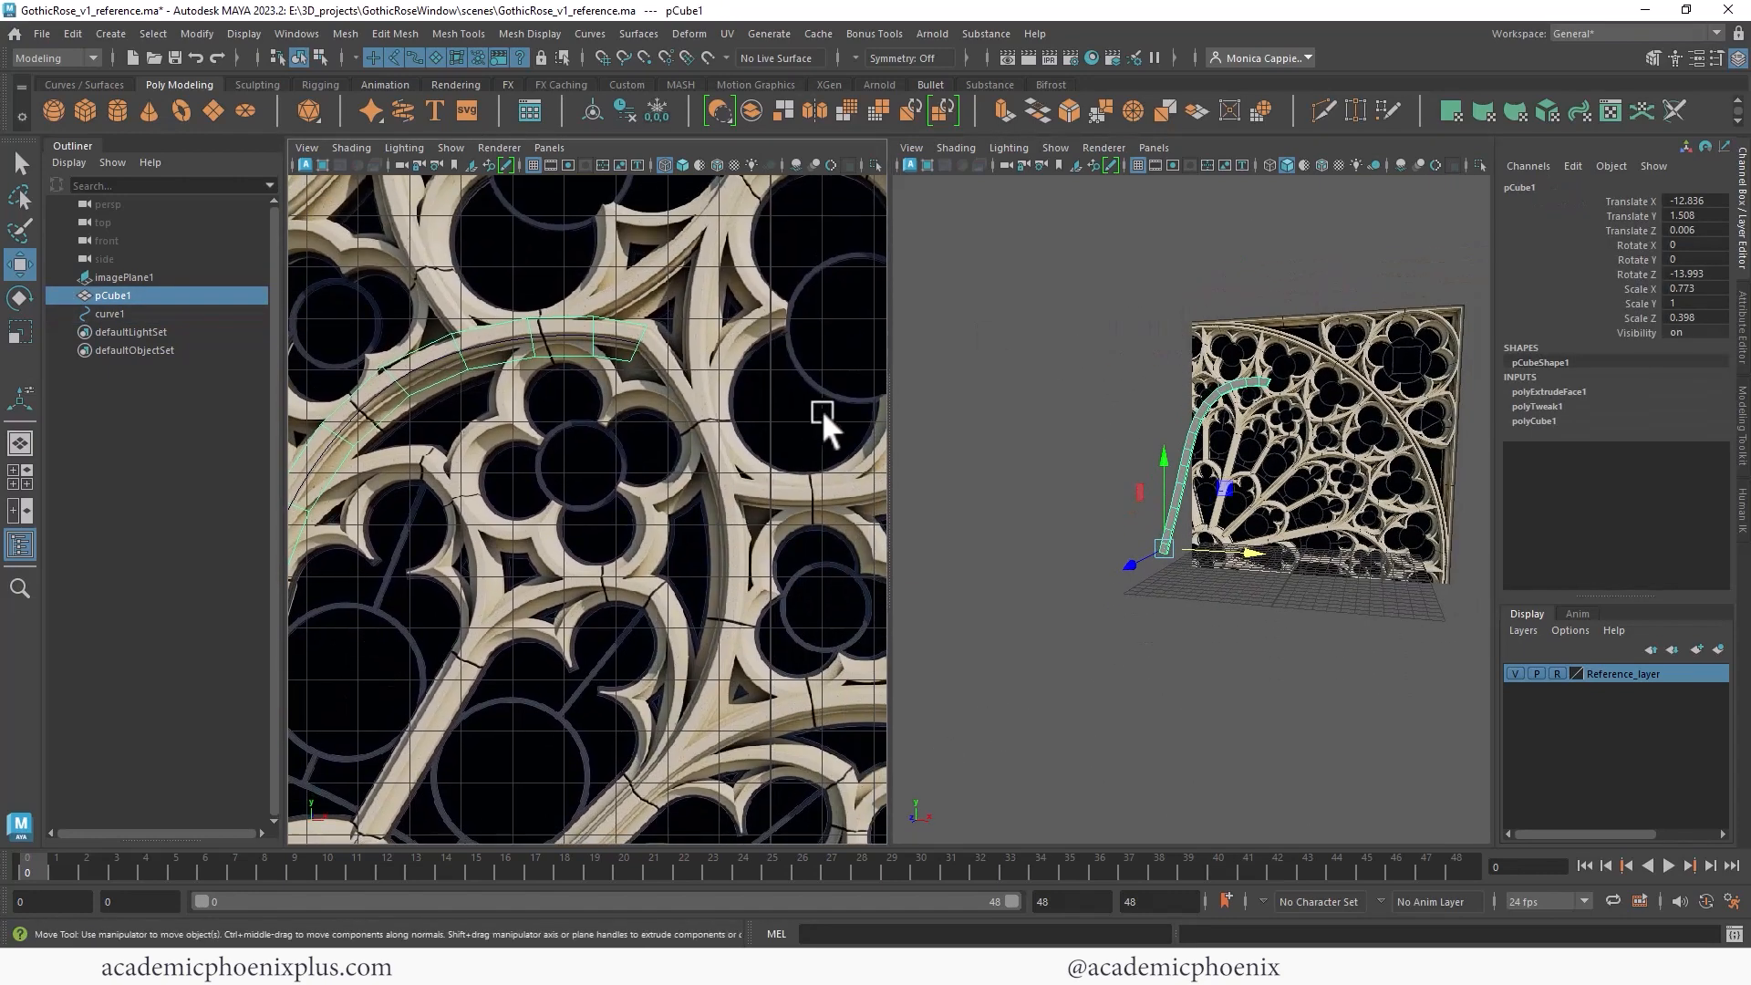
alt+right_drag(1184, 311, 1319, 305)
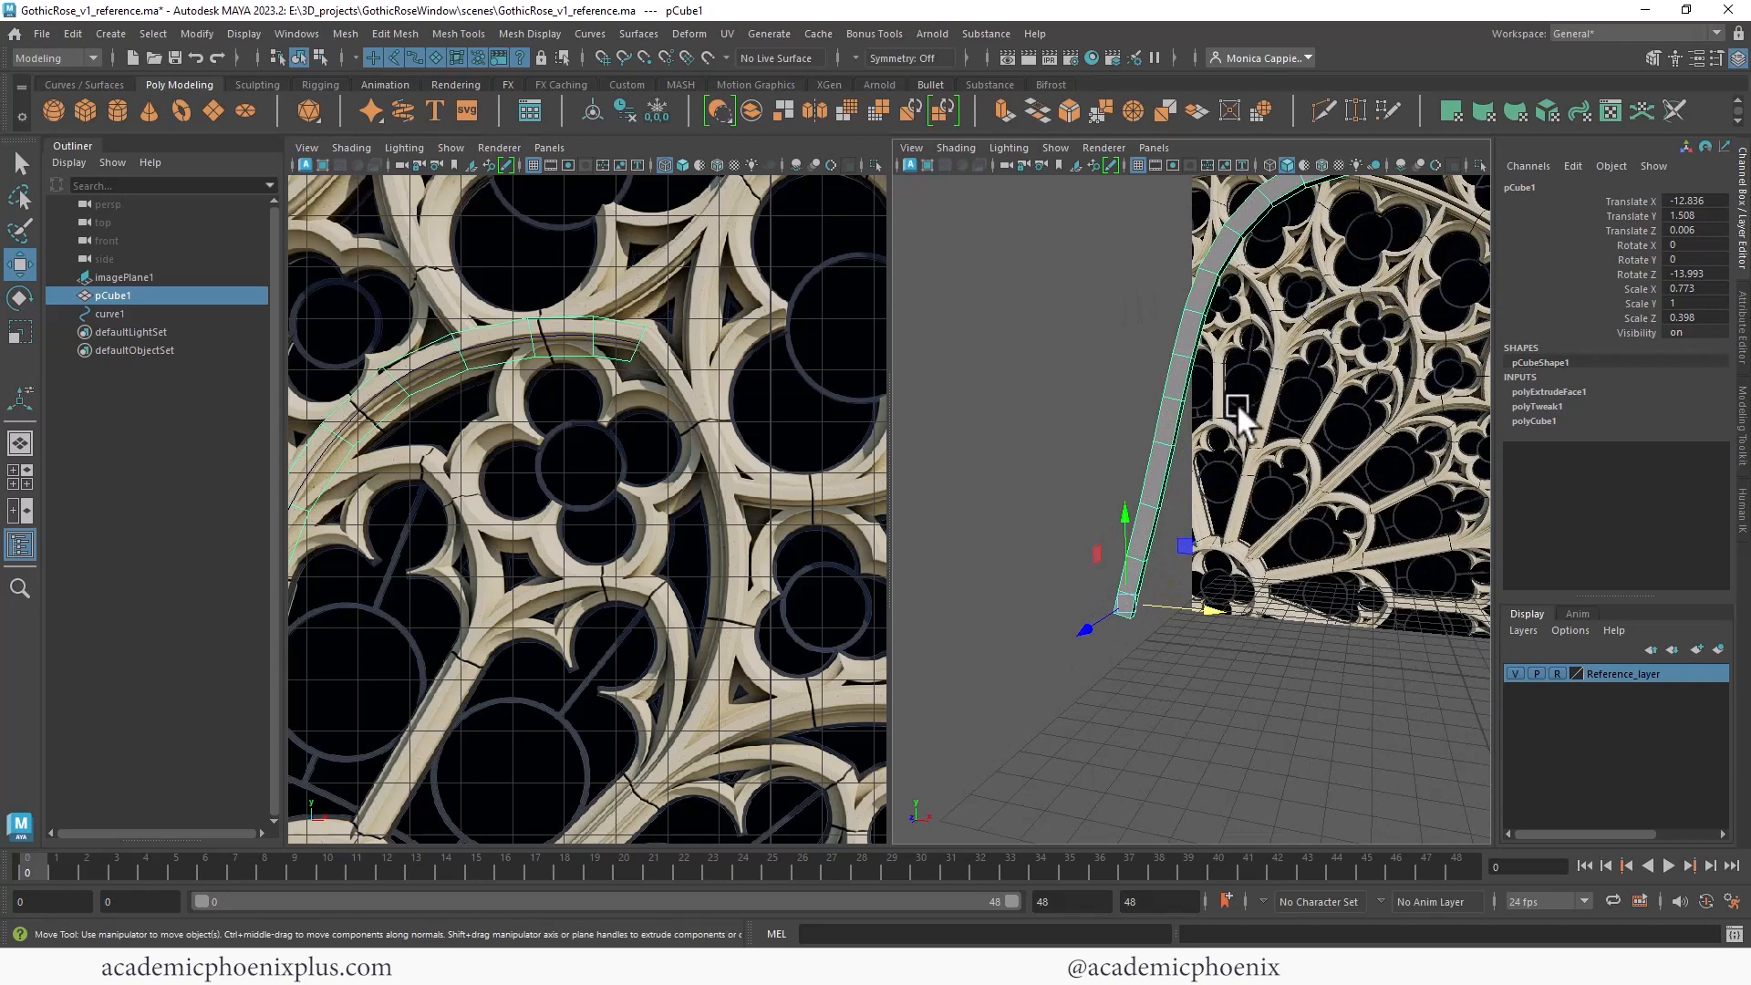
alt+drag(1342, 281, 1400, 290)
alt+right_drag(1400, 290, 1177, 328)
alt+right_drag(696, 336, 632, 340)
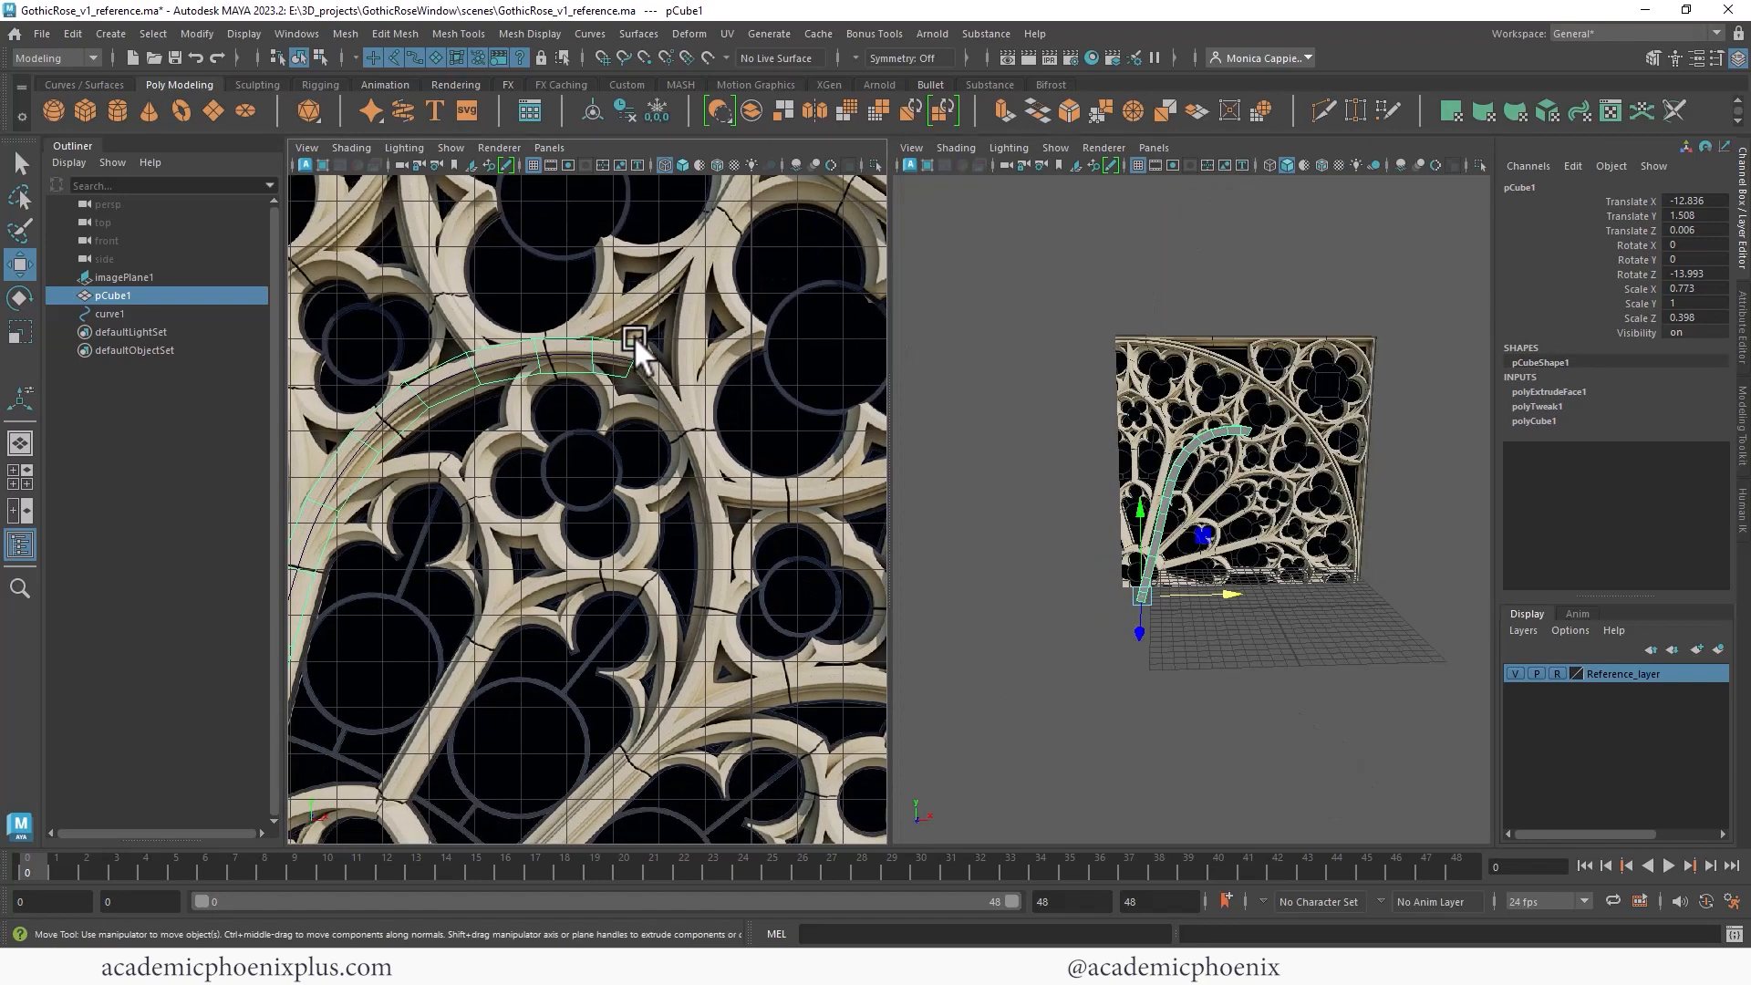
alt+drag(1243, 385, 1116, 345)
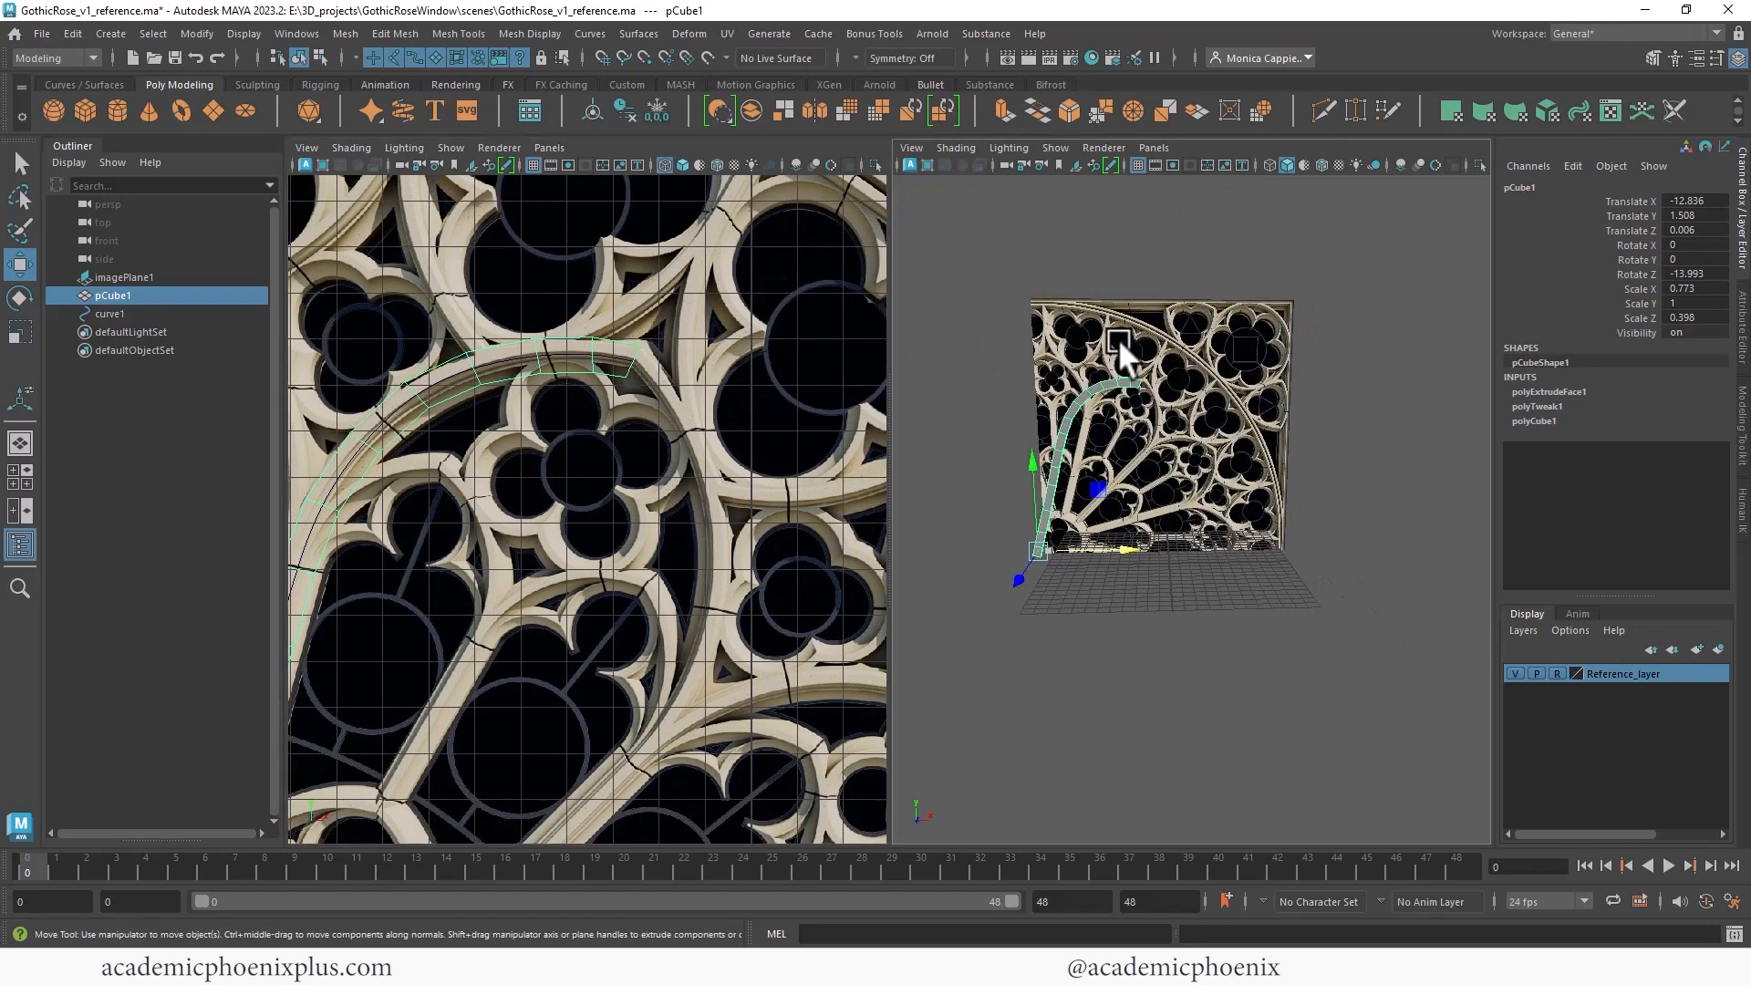
alt+right_drag(1117, 345, 1277, 322)
alt+drag(1129, 310, 1202, 334)
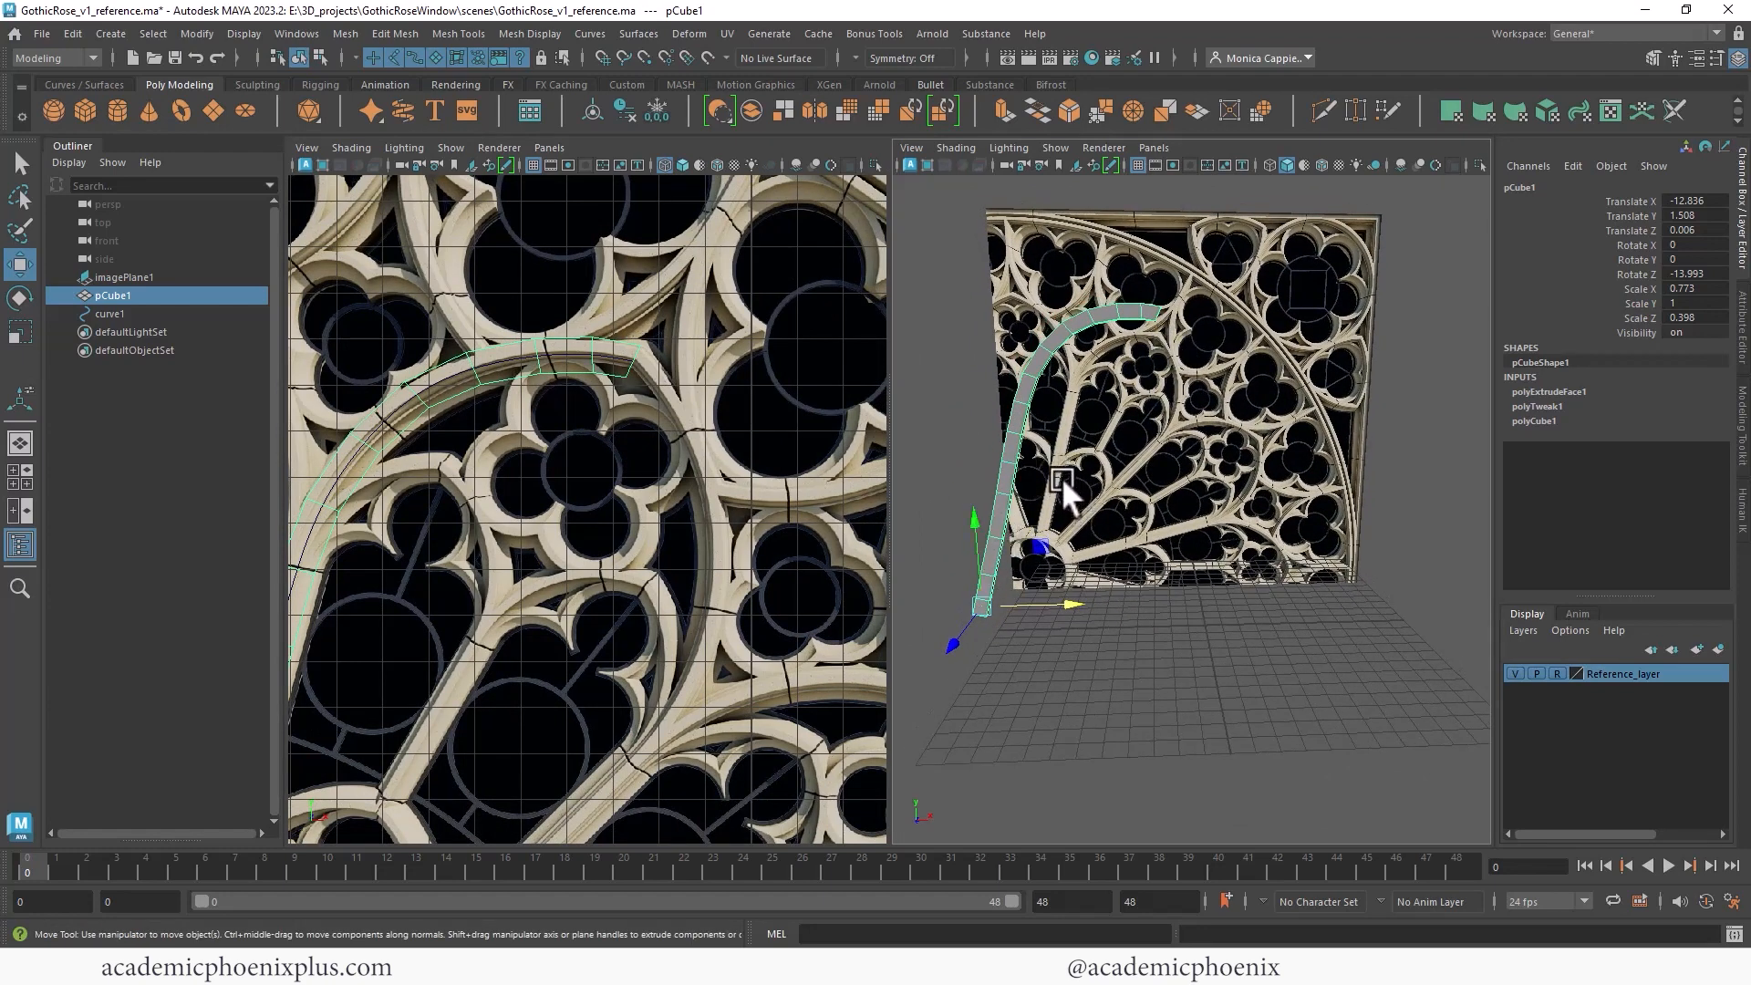
- Delete the spoke's history and freeze its transformations, and save the scene
click(592, 112)
click(624, 108)
click(655, 108)
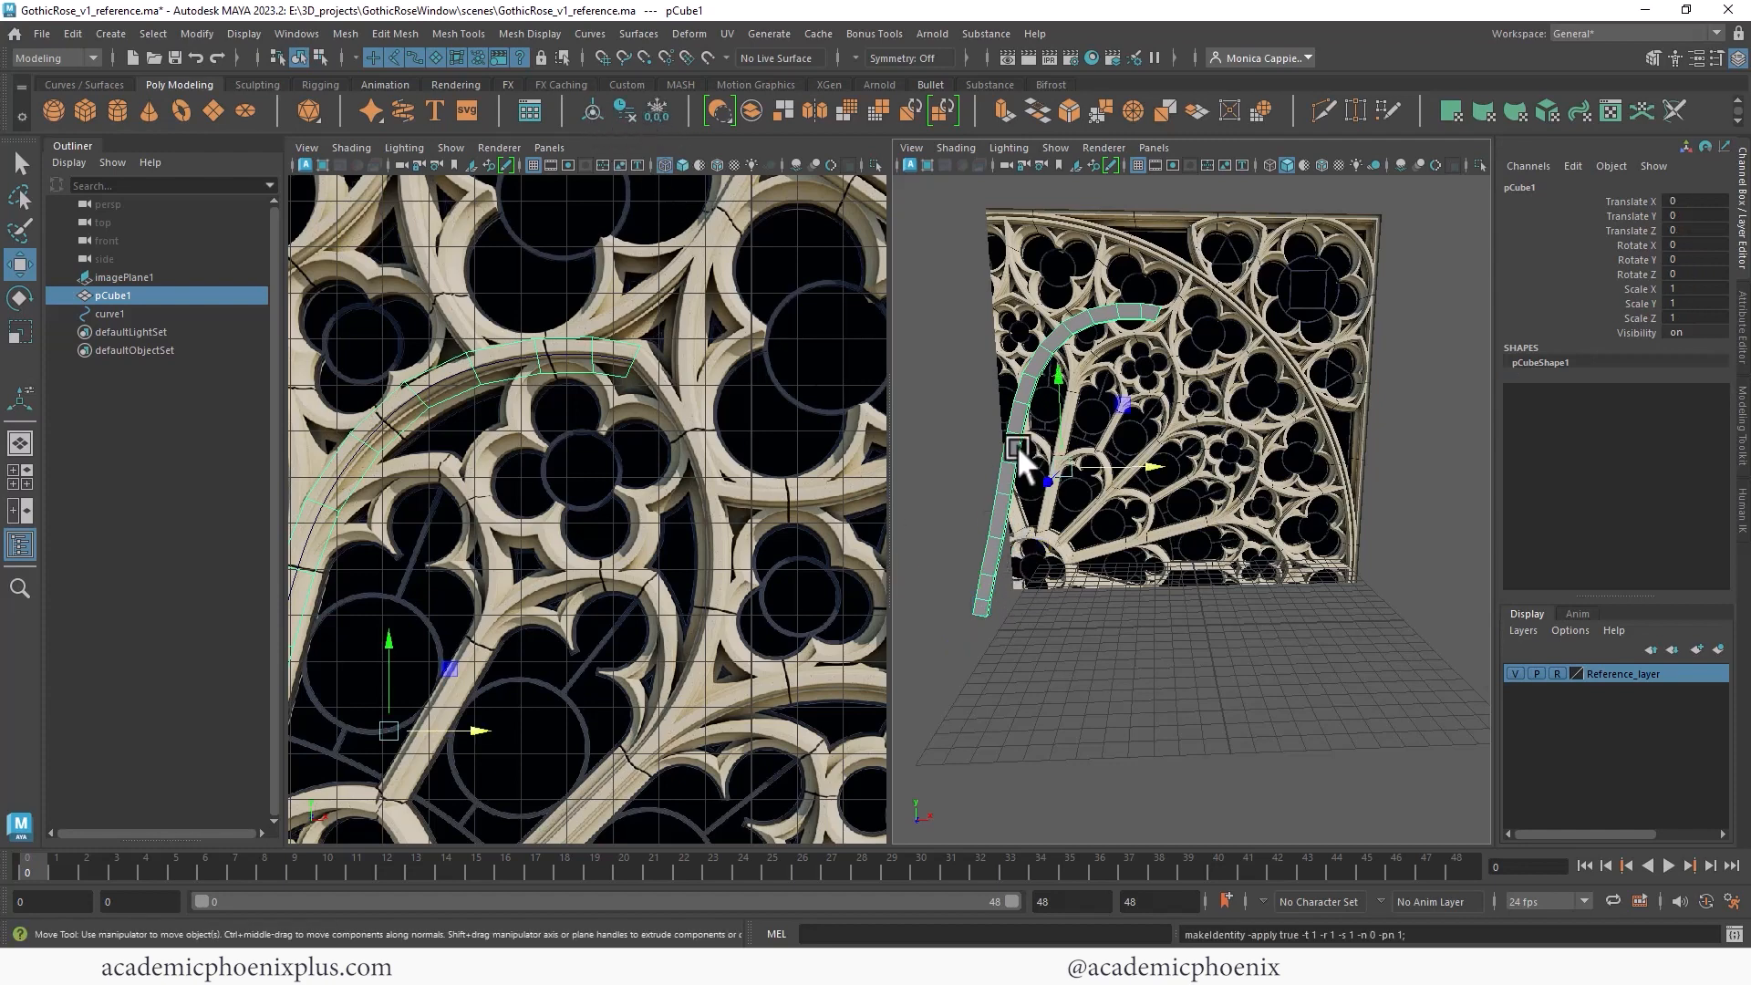
key(ctrl+s)
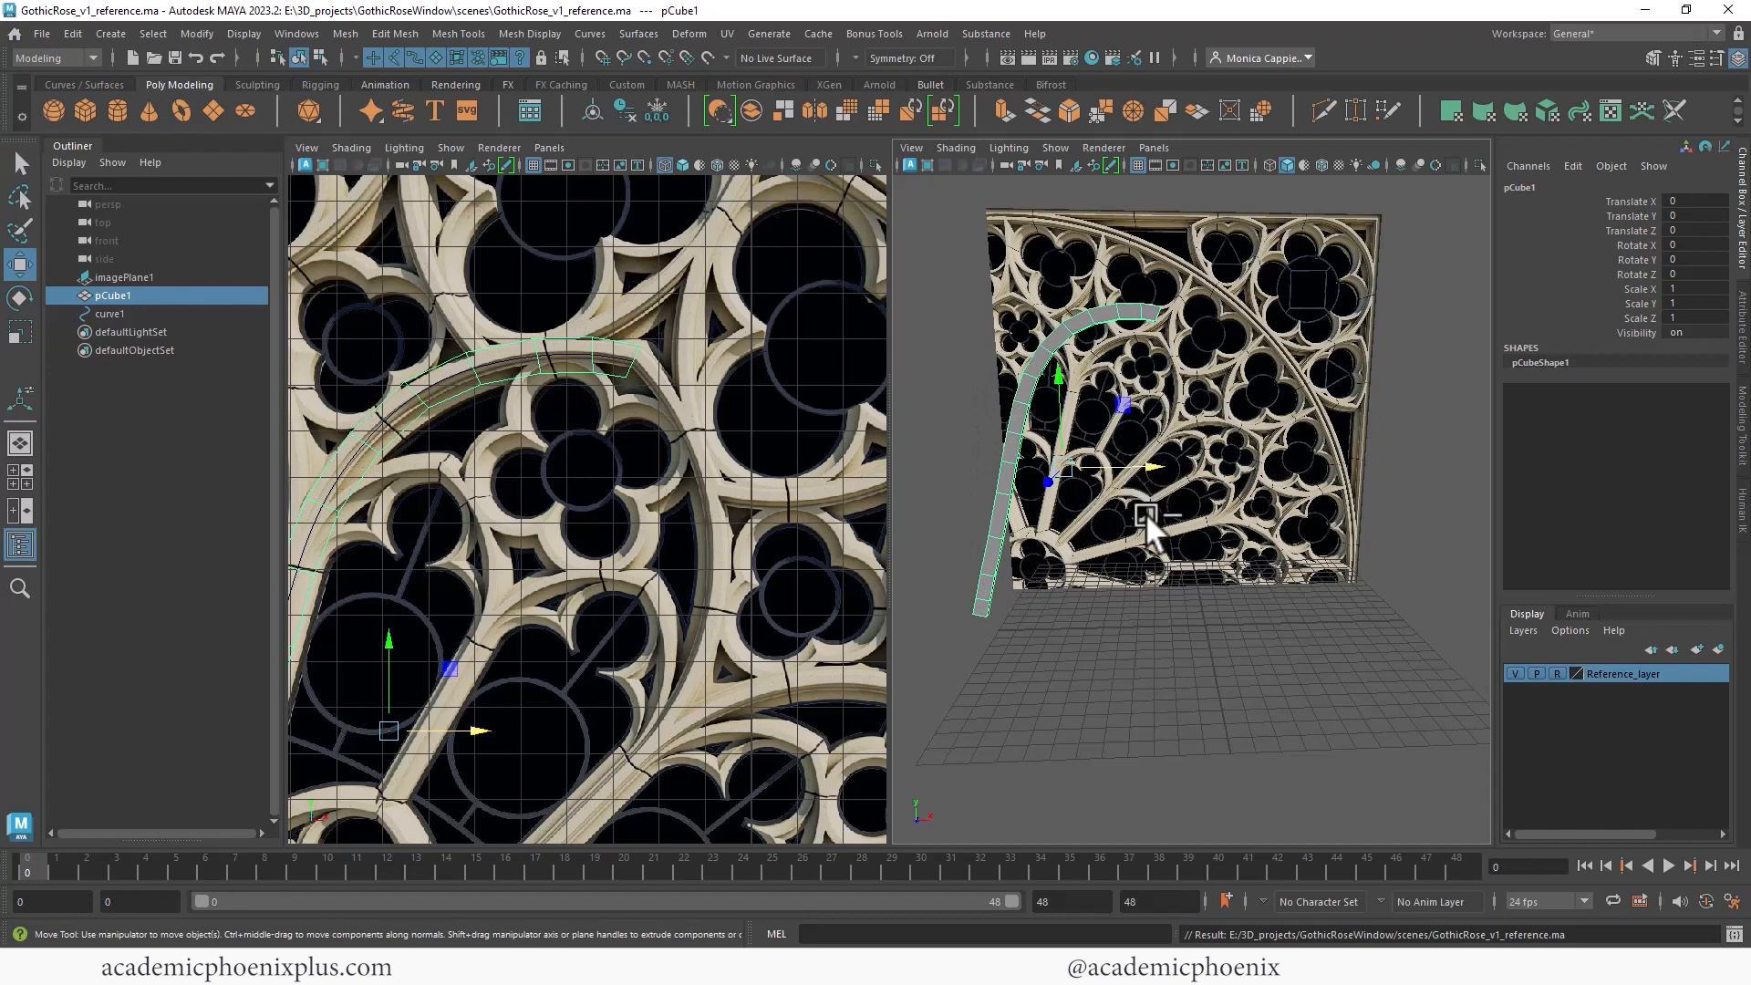
key(ctrl+d)
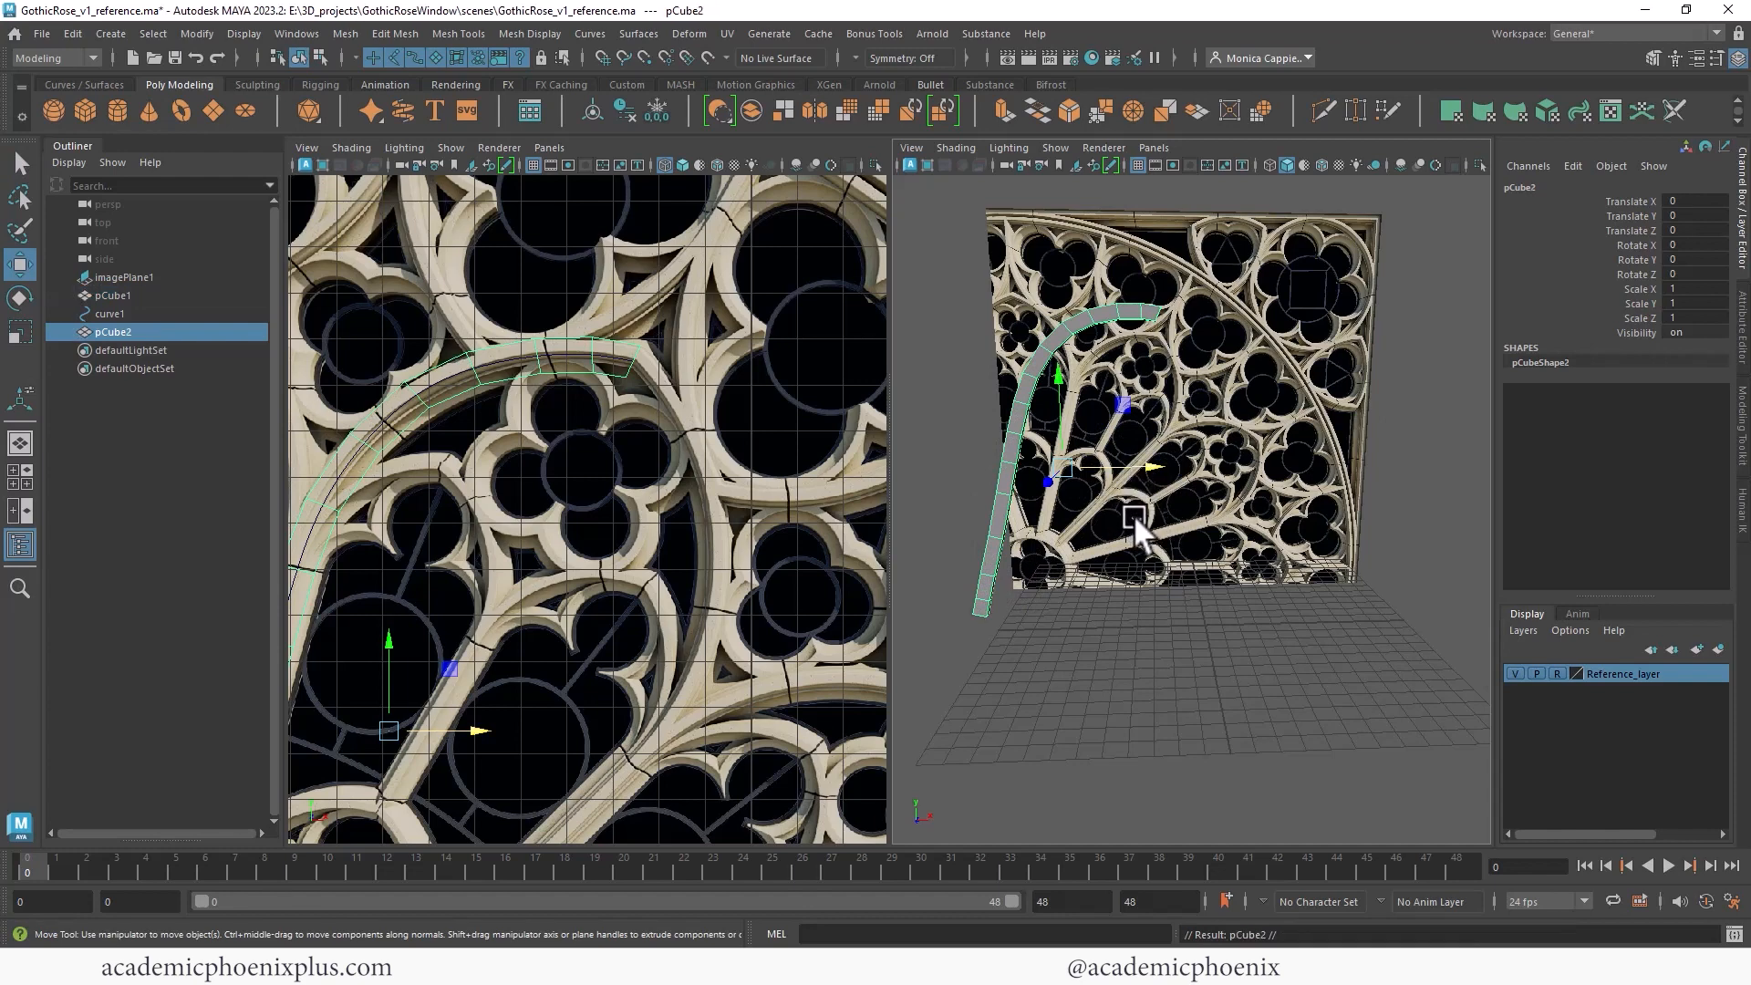
key(e)
mouse_move(1054, 473)
mouse_down()
mouse_move(1153, 495)
mouse_move(1175, 474)
mouse_move(1091, 415)
mouse_move(1164, 499)
mouse_move(1073, 480)
mouse_up()
key(w)
key(ctrl+z)
key(ctrl+z)
key(ctrl+z)
key(ctrl+z)
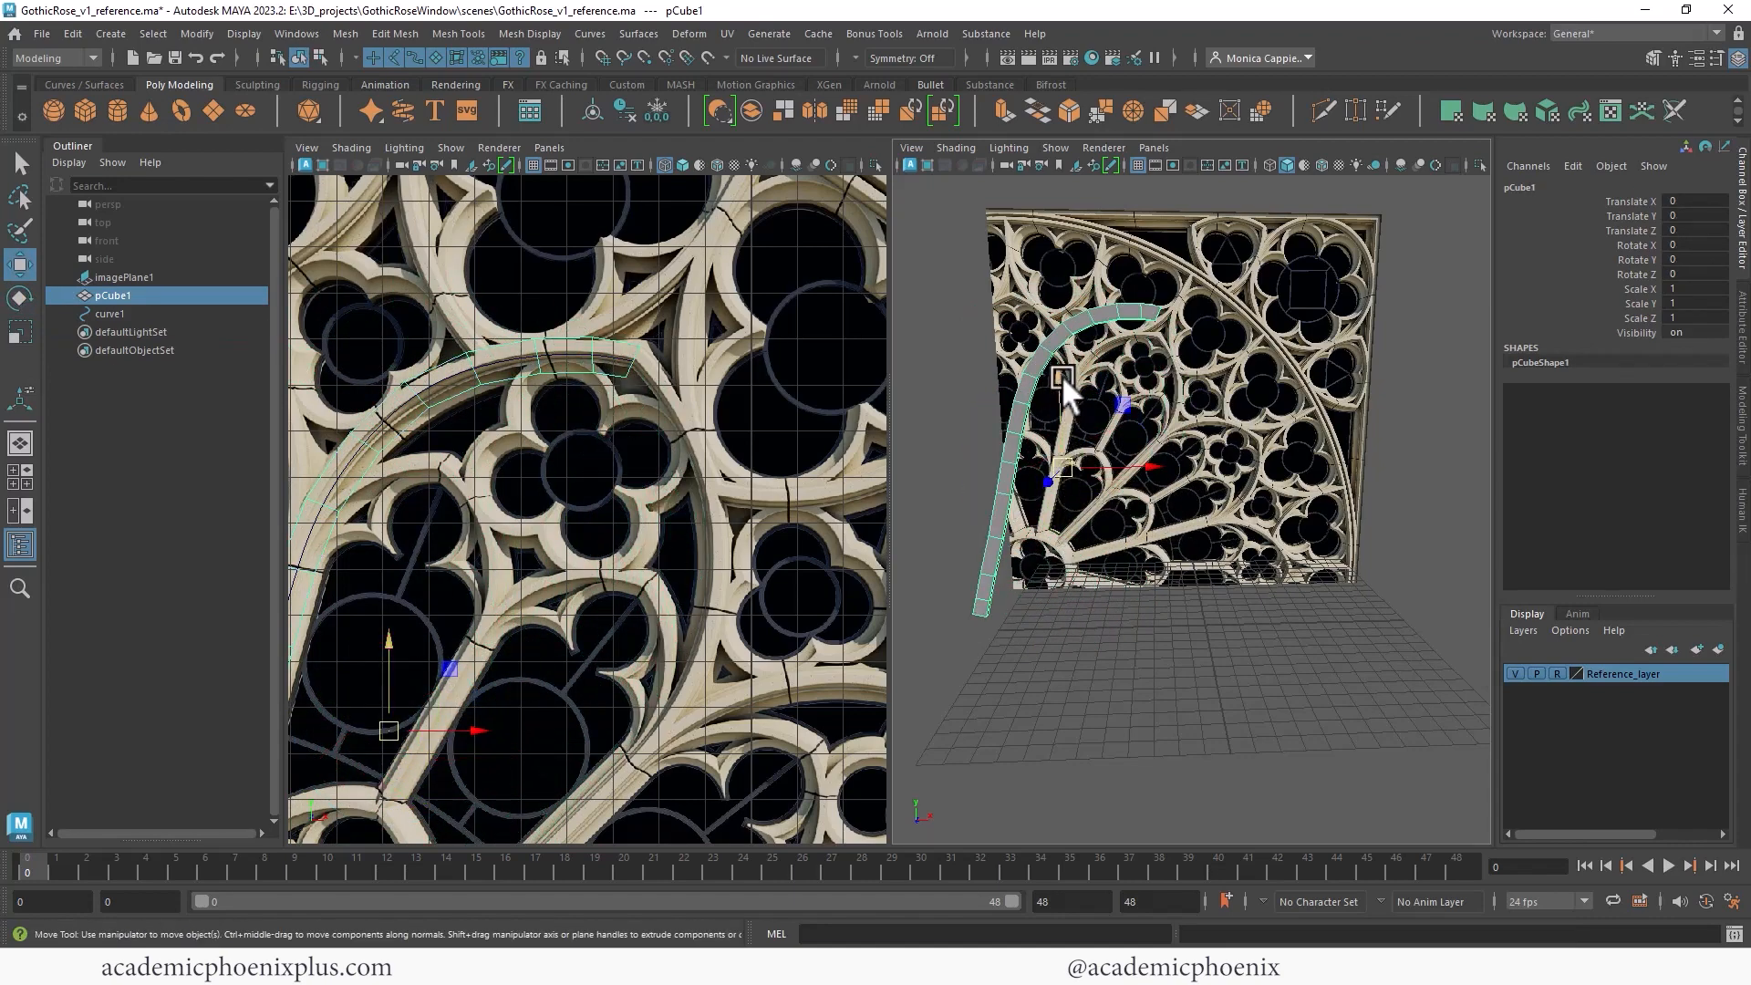
- Move the spoke's pivot point to the top end of its arc
key(d)
drag(1055, 374, 1071, 215)
drag(1140, 314, 1235, 313)
drag(1156, 240, 1157, 233)
drag(1237, 315, 1242, 324)
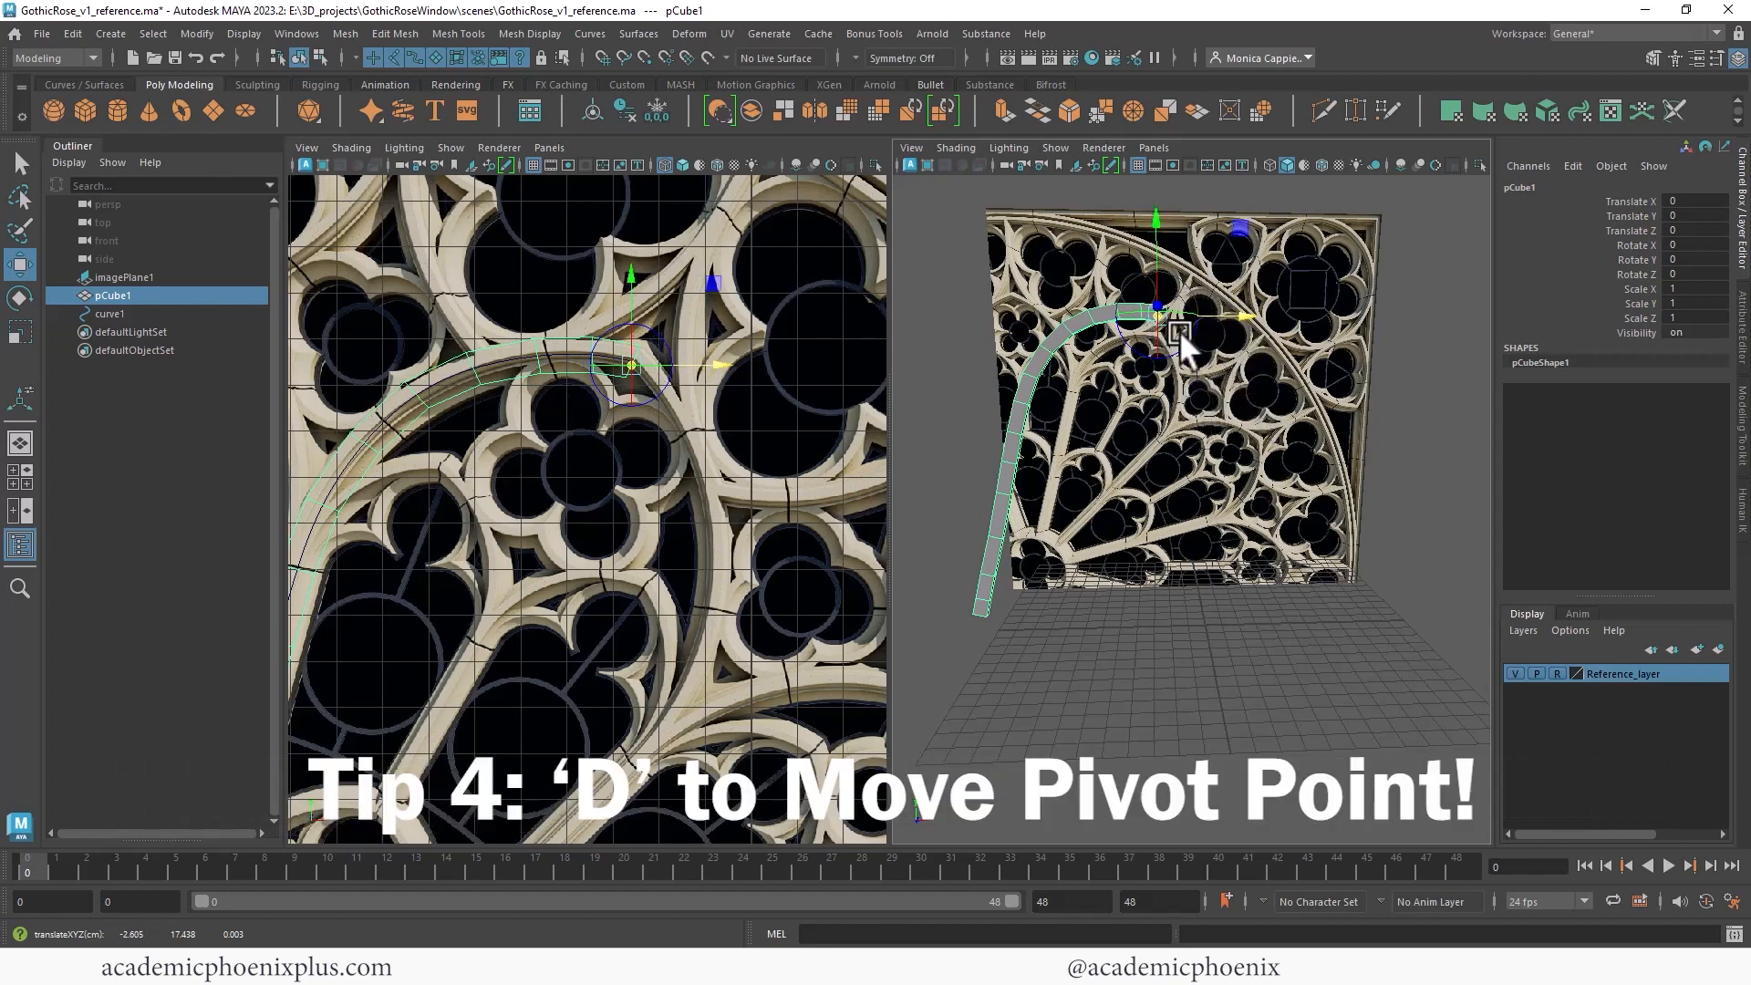
key(d)
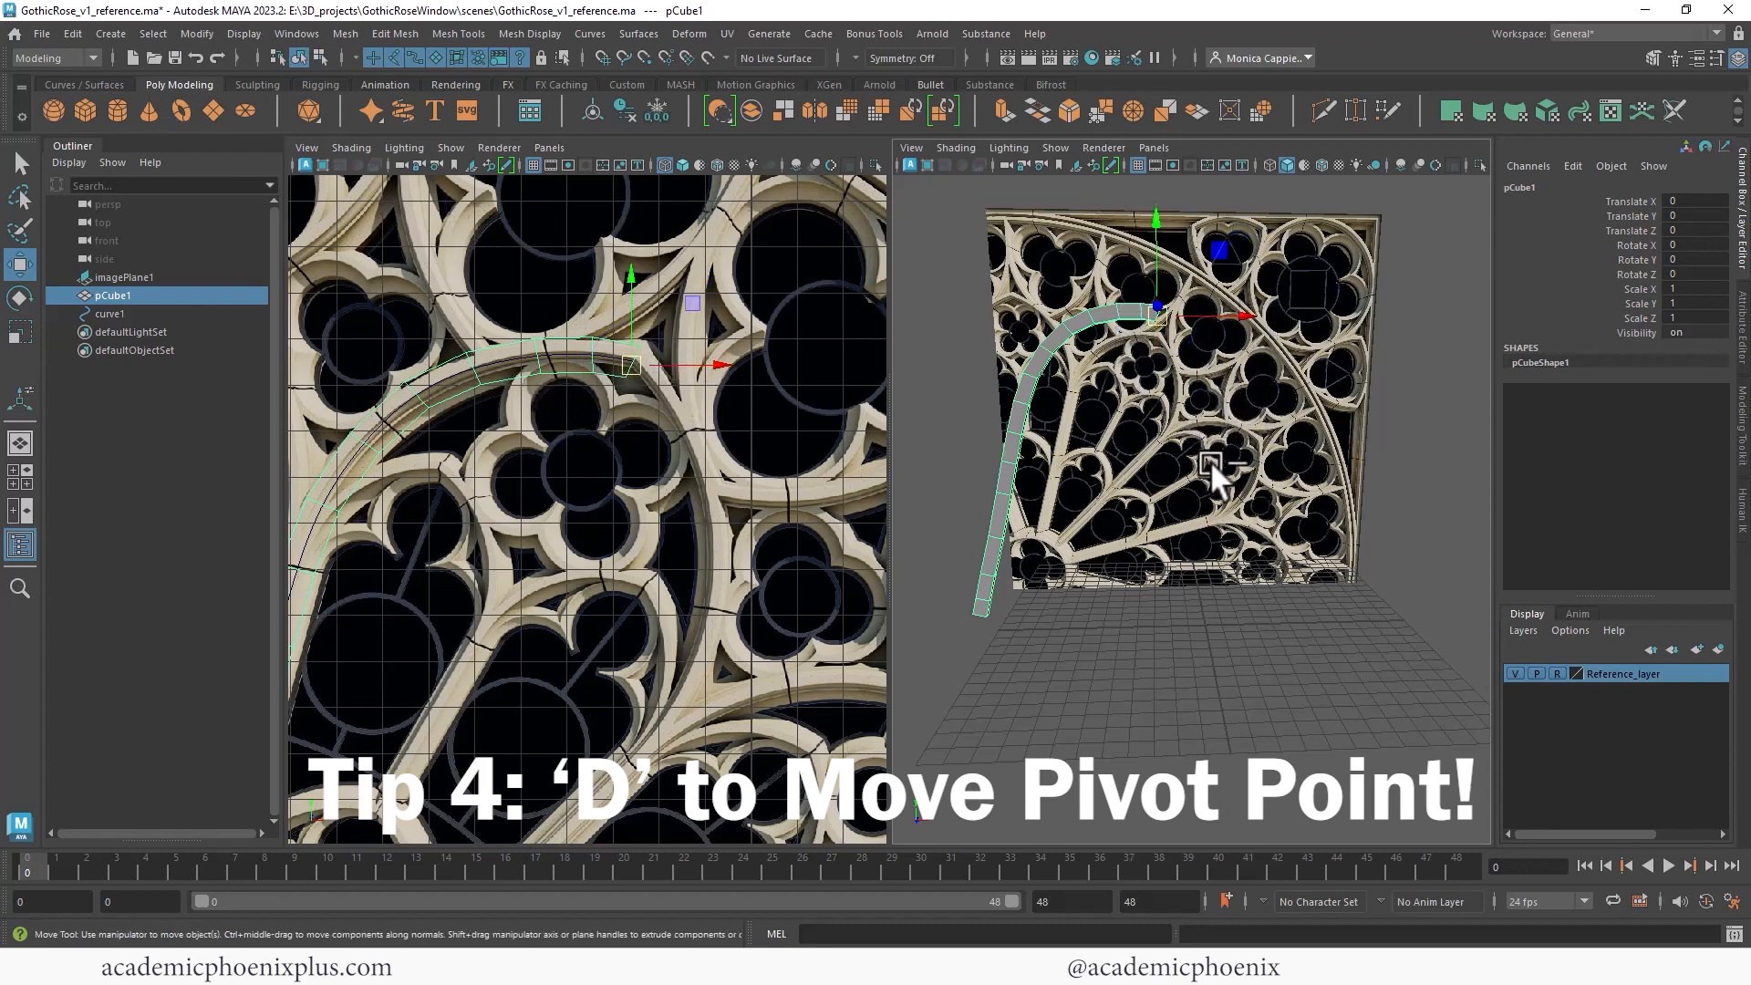
- Duplicate the spoke and set the copy's Rotate Y to 180
key(ctrl+d)
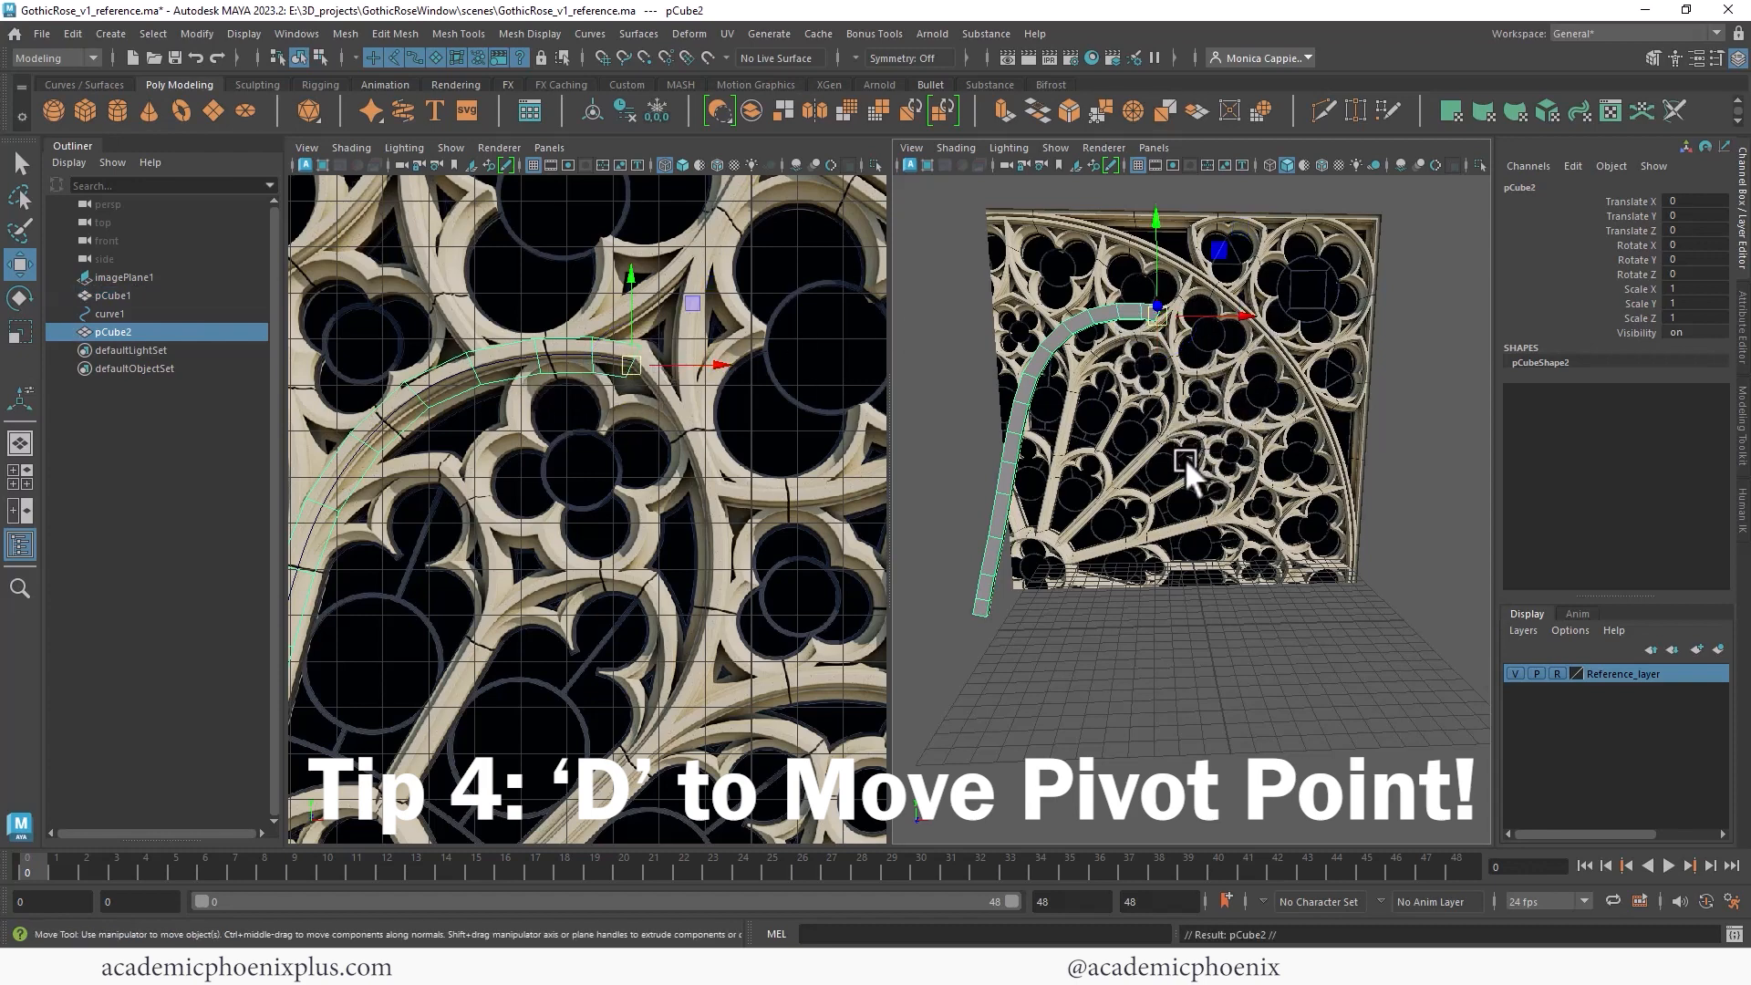
key(e)
drag(1125, 330, 1167, 445)
key(ctrl+z)
key(ctrl+z)
key(ctrl+z)
key(ctrl+z)
key(ctrl+z)
drag(684, 350, 779, 372)
click(1705, 259)
text(18)
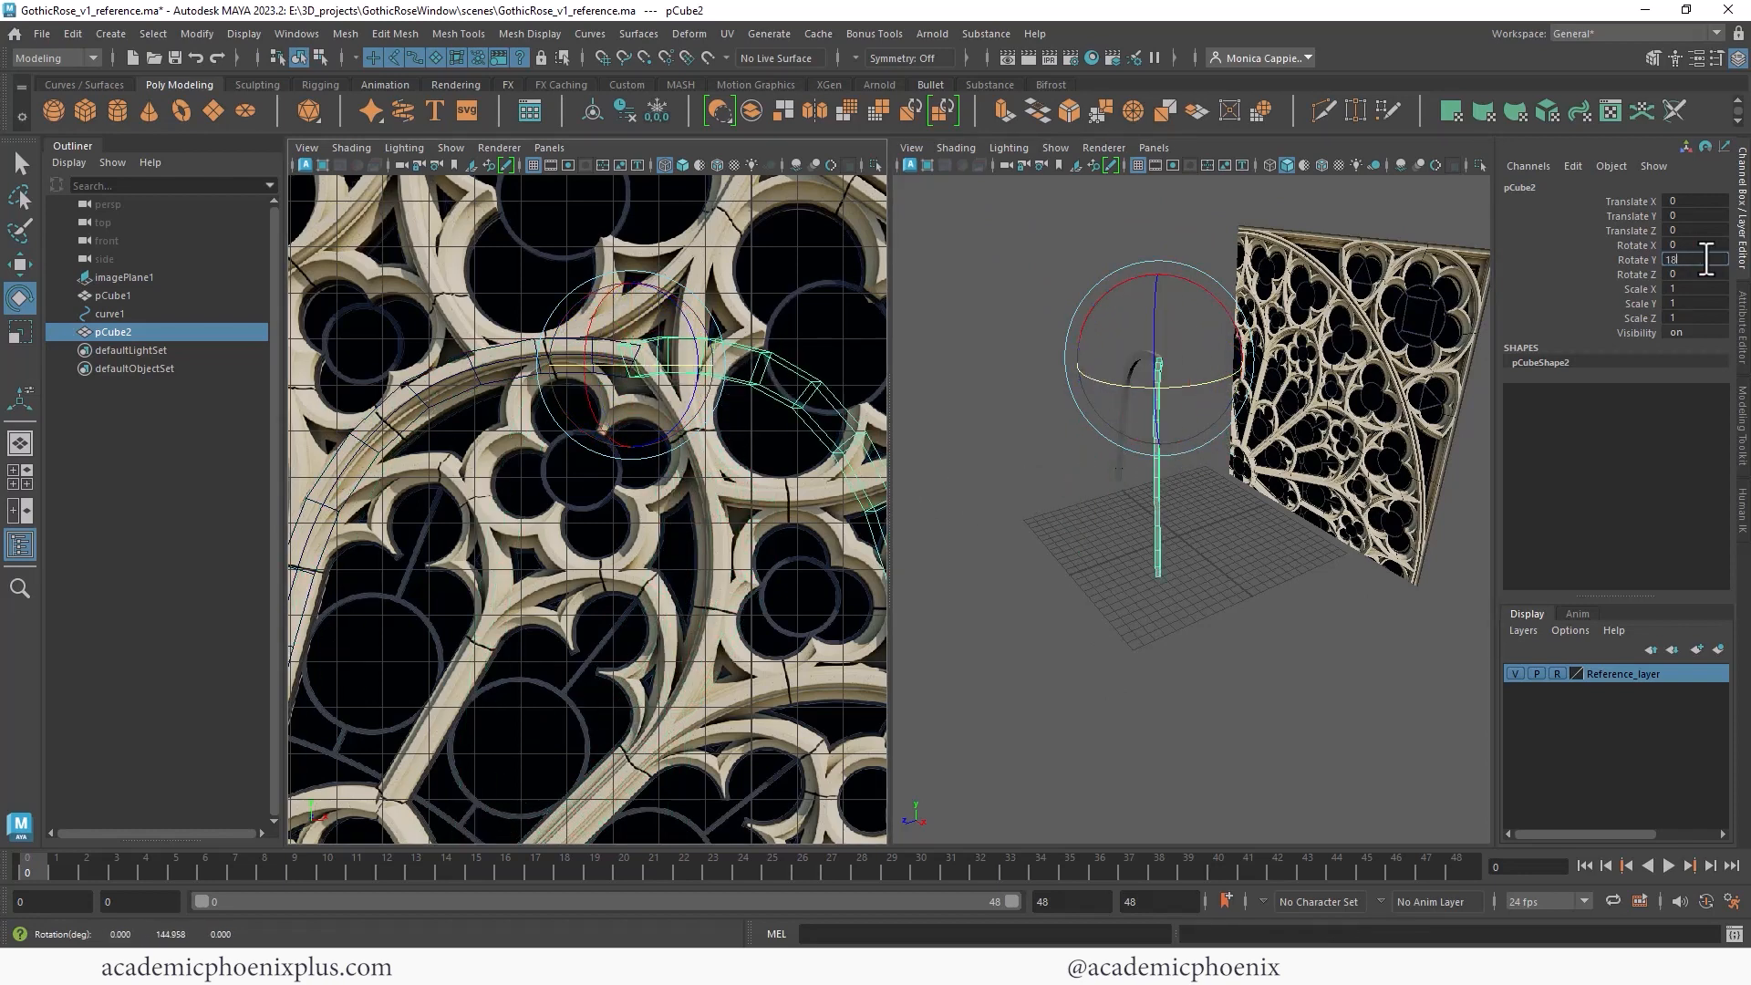
text(0)
key(Return)
- Rotate the copy to about -59 degrees in Z so it follows the neighbouring tracery arc
drag(669, 288, 731, 371)
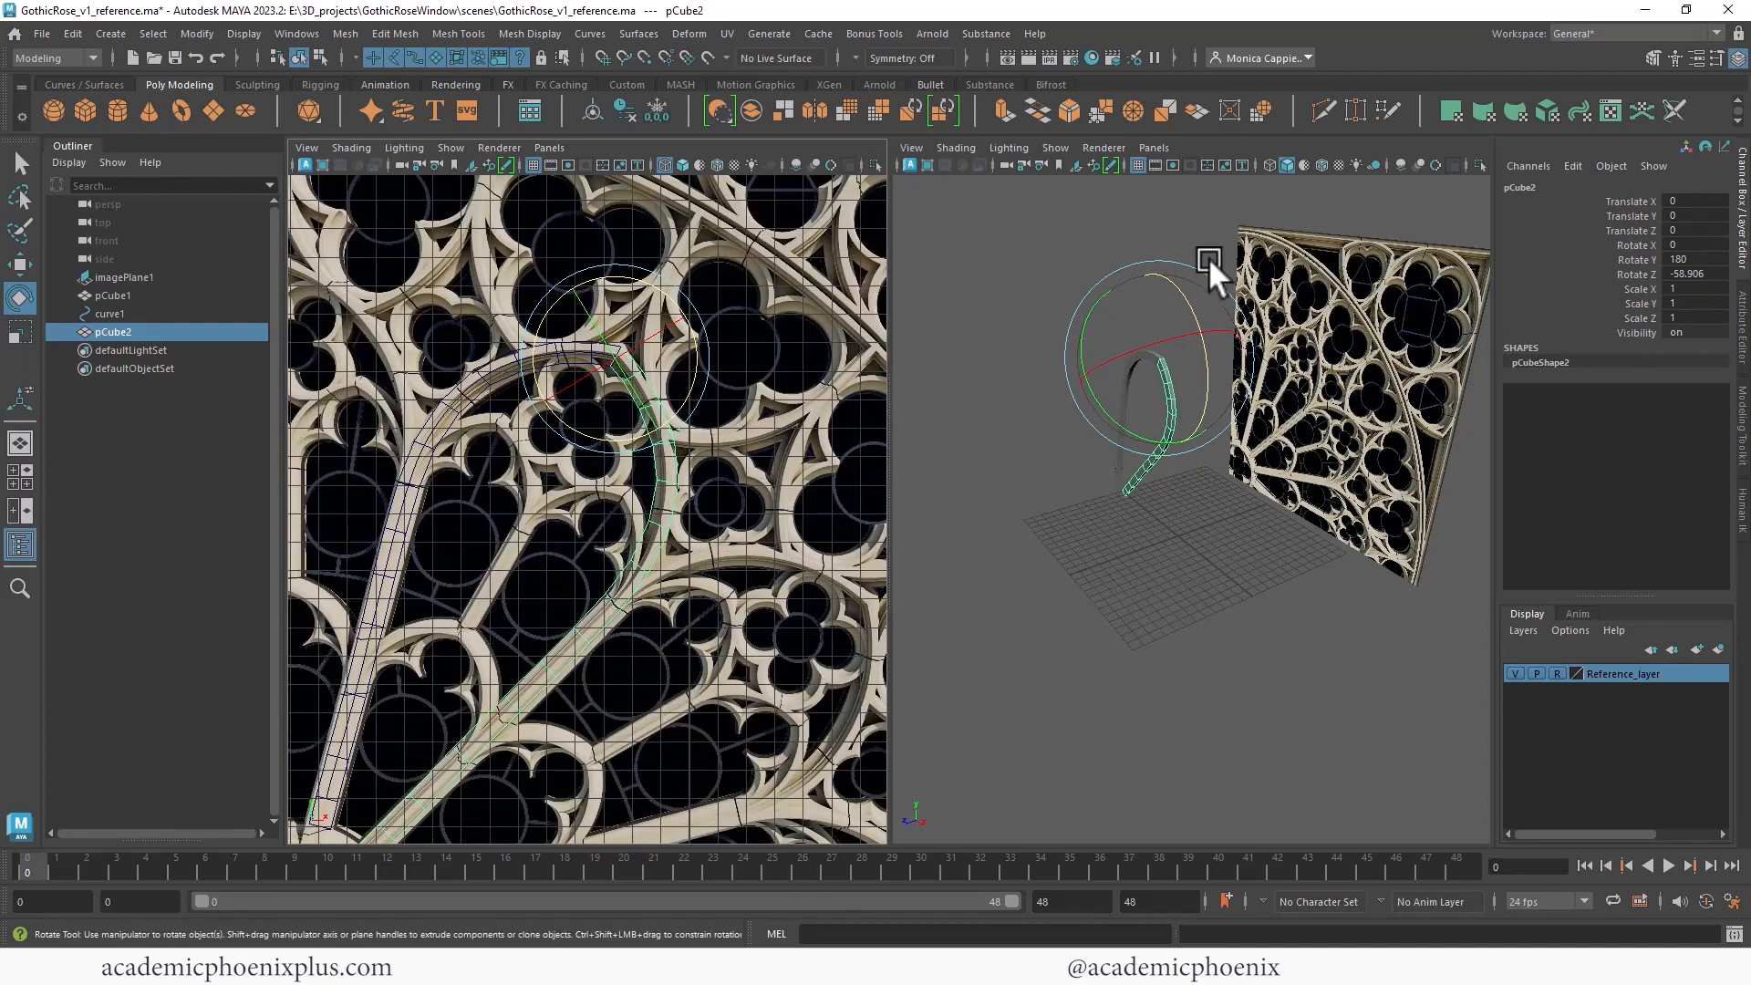
alt+right_drag(1208, 257, 1496, 260)
alt+drag(1277, 283, 1408, 287)
alt+middle_drag(1185, 237, 1049, 510)
alt+middle_drag(1040, 301, 1097, 367)
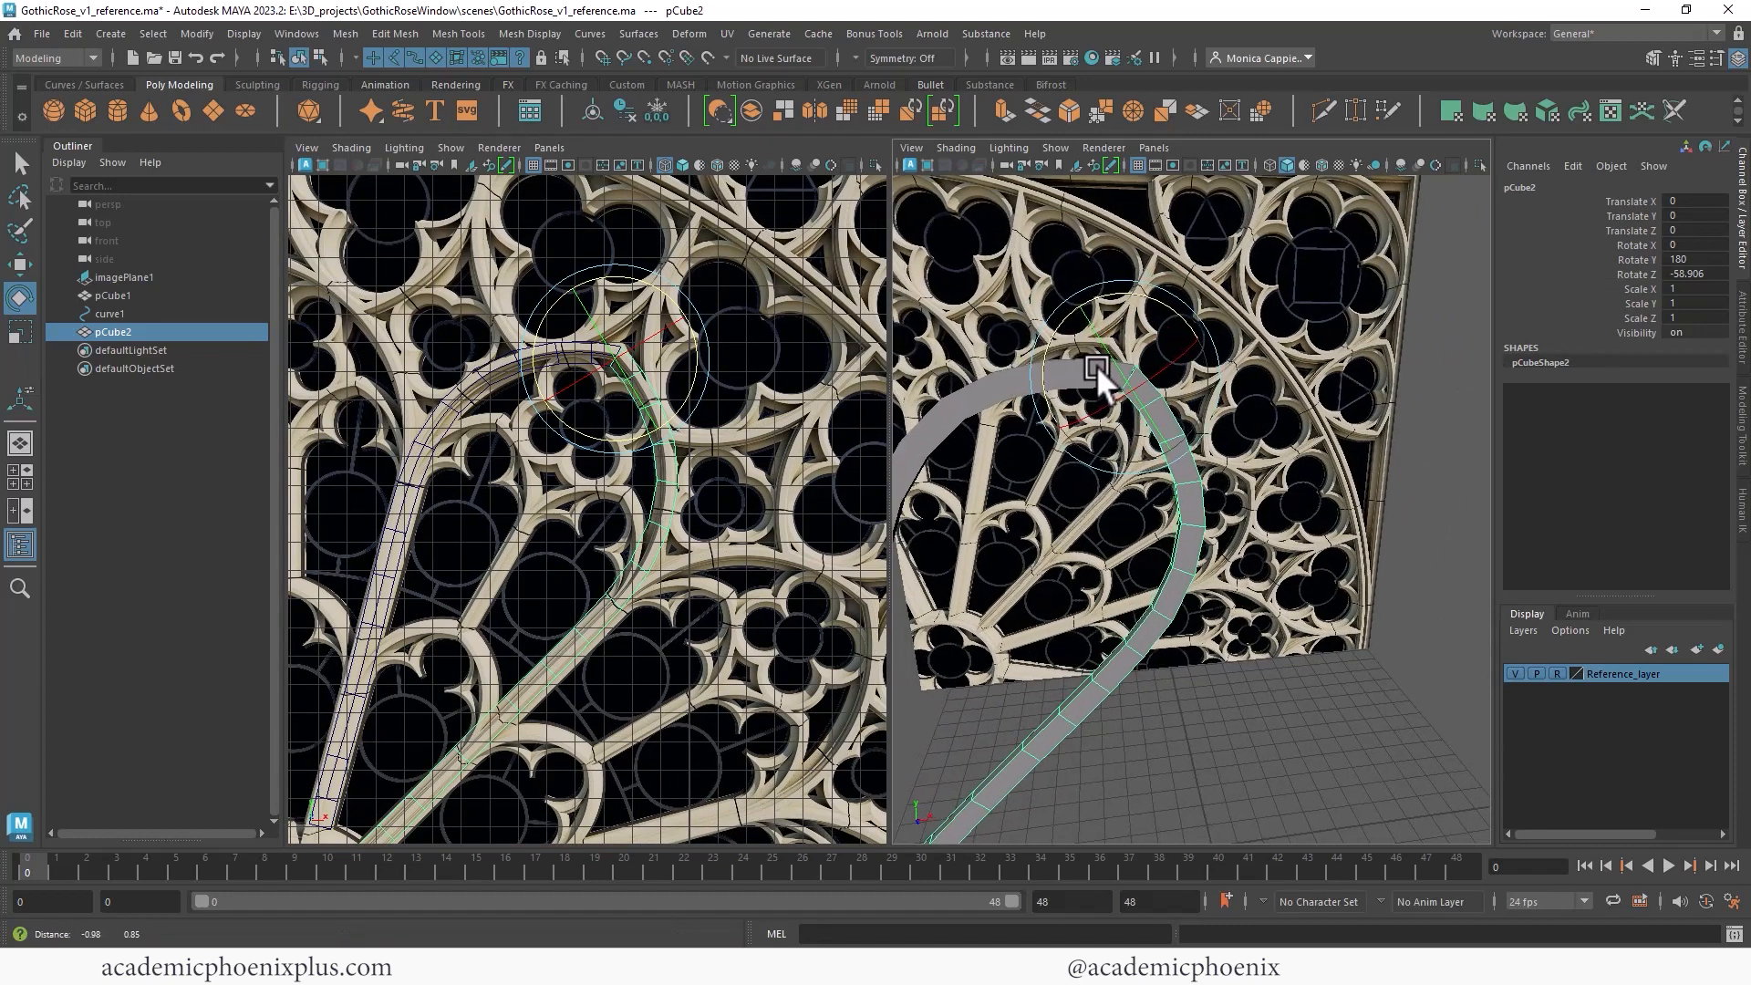
alt+drag(1097, 366, 1244, 356)
- Select both spokes and combine them into a single mesh
shift+click(954, 401)
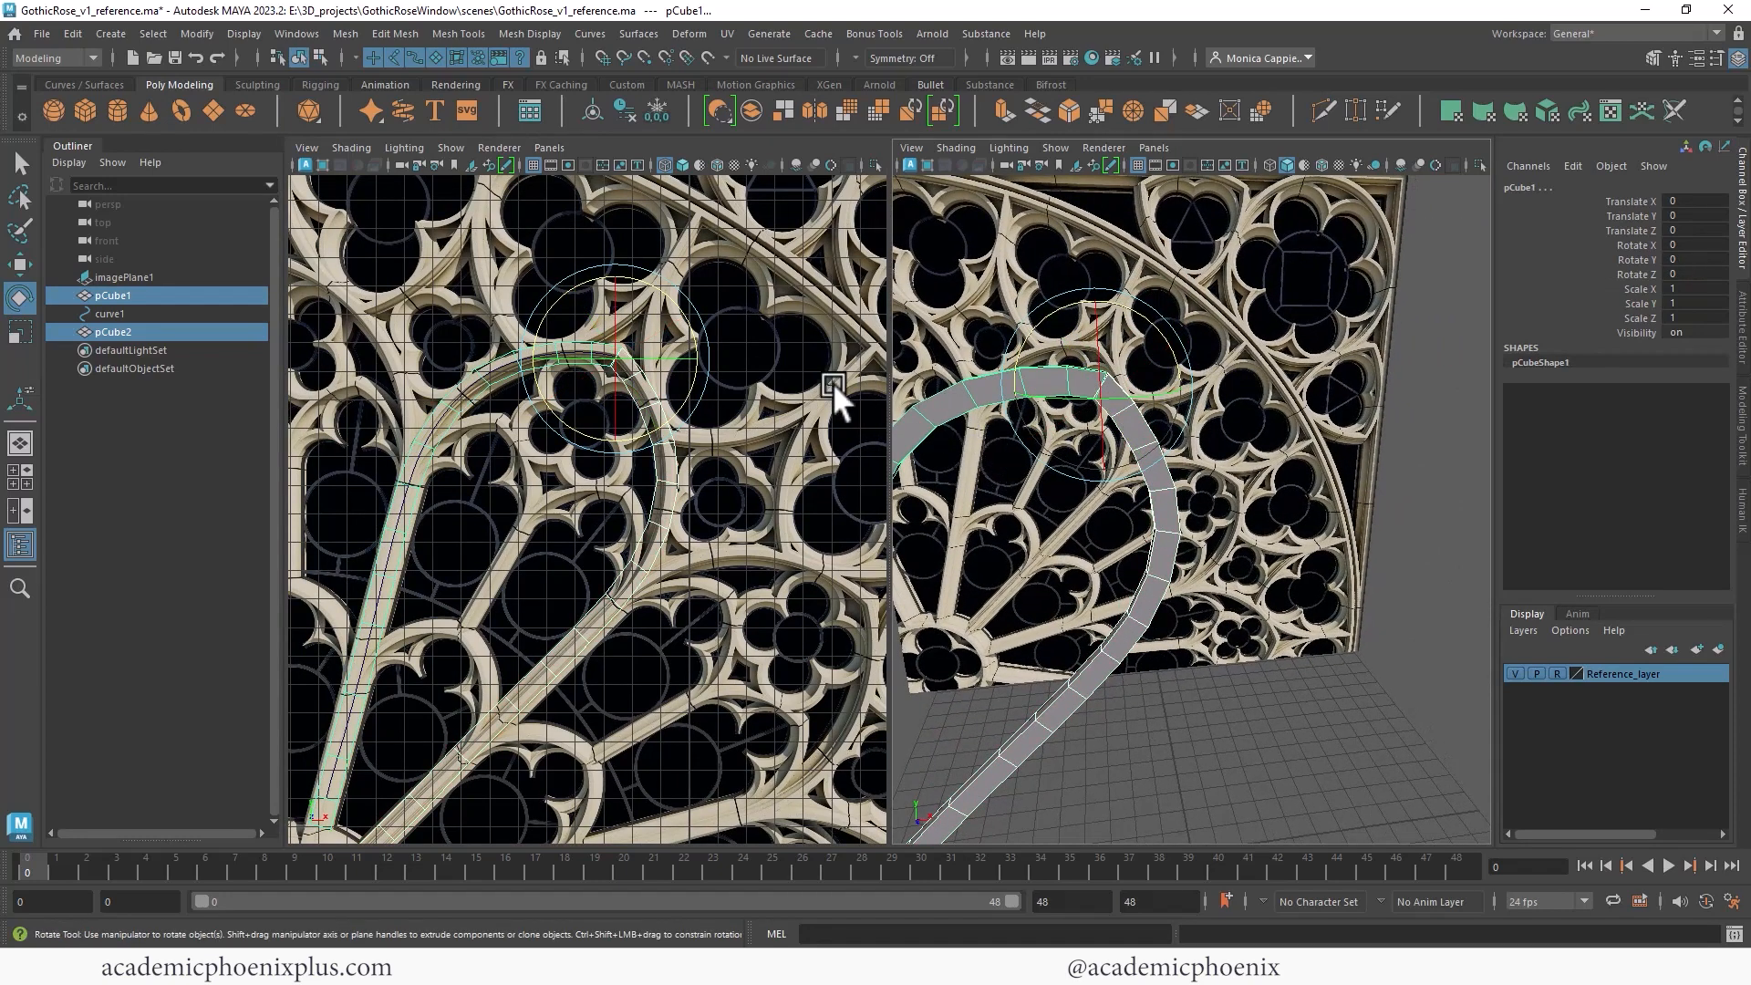
click(339, 32)
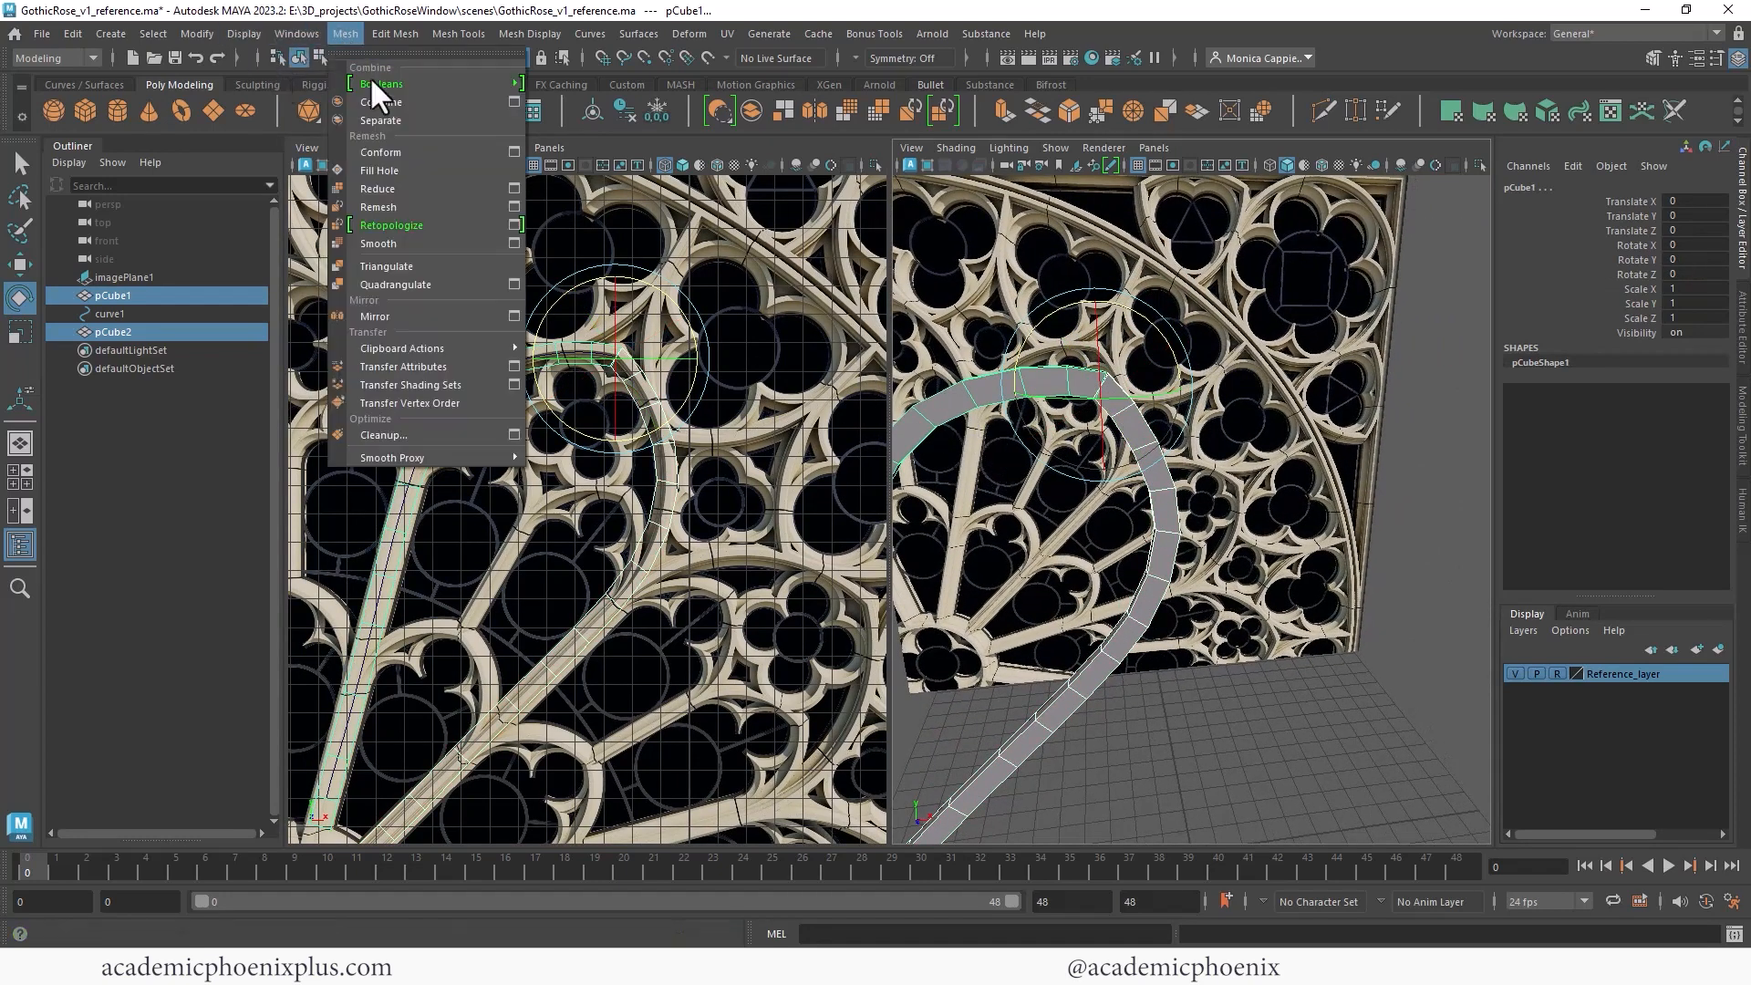
click(413, 104)
scroll(1289, 292, up, 10)
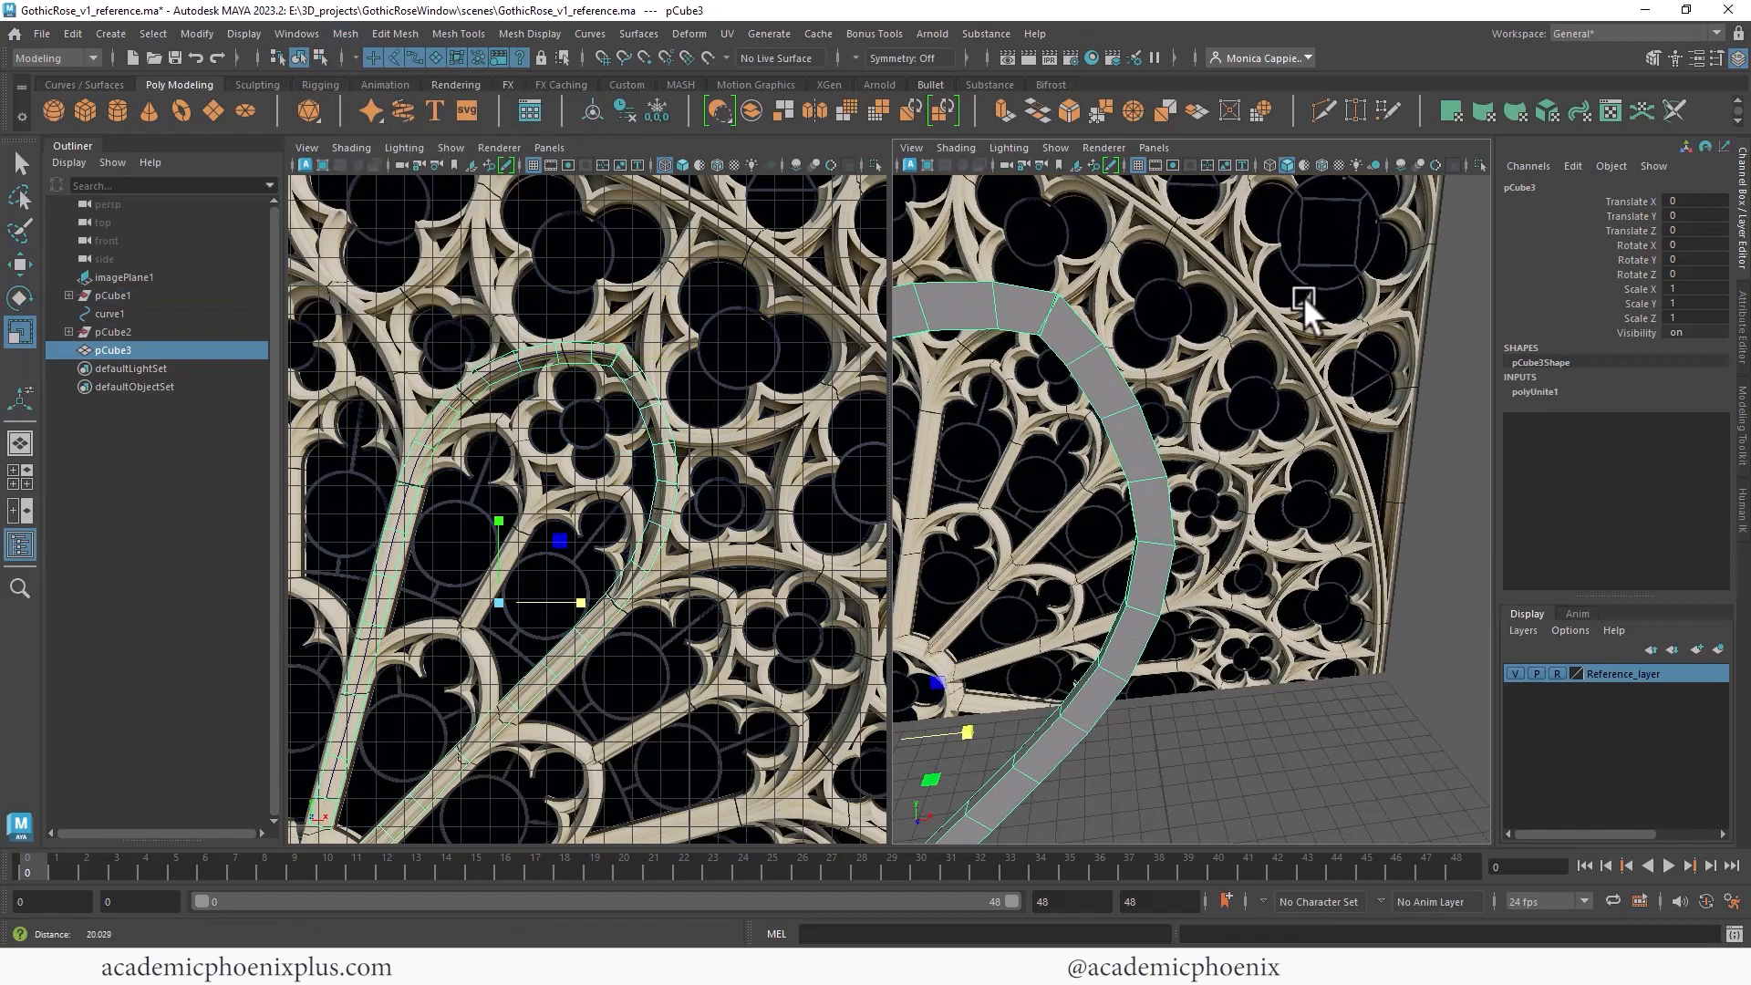
alt+drag(1182, 327, 1162, 364)
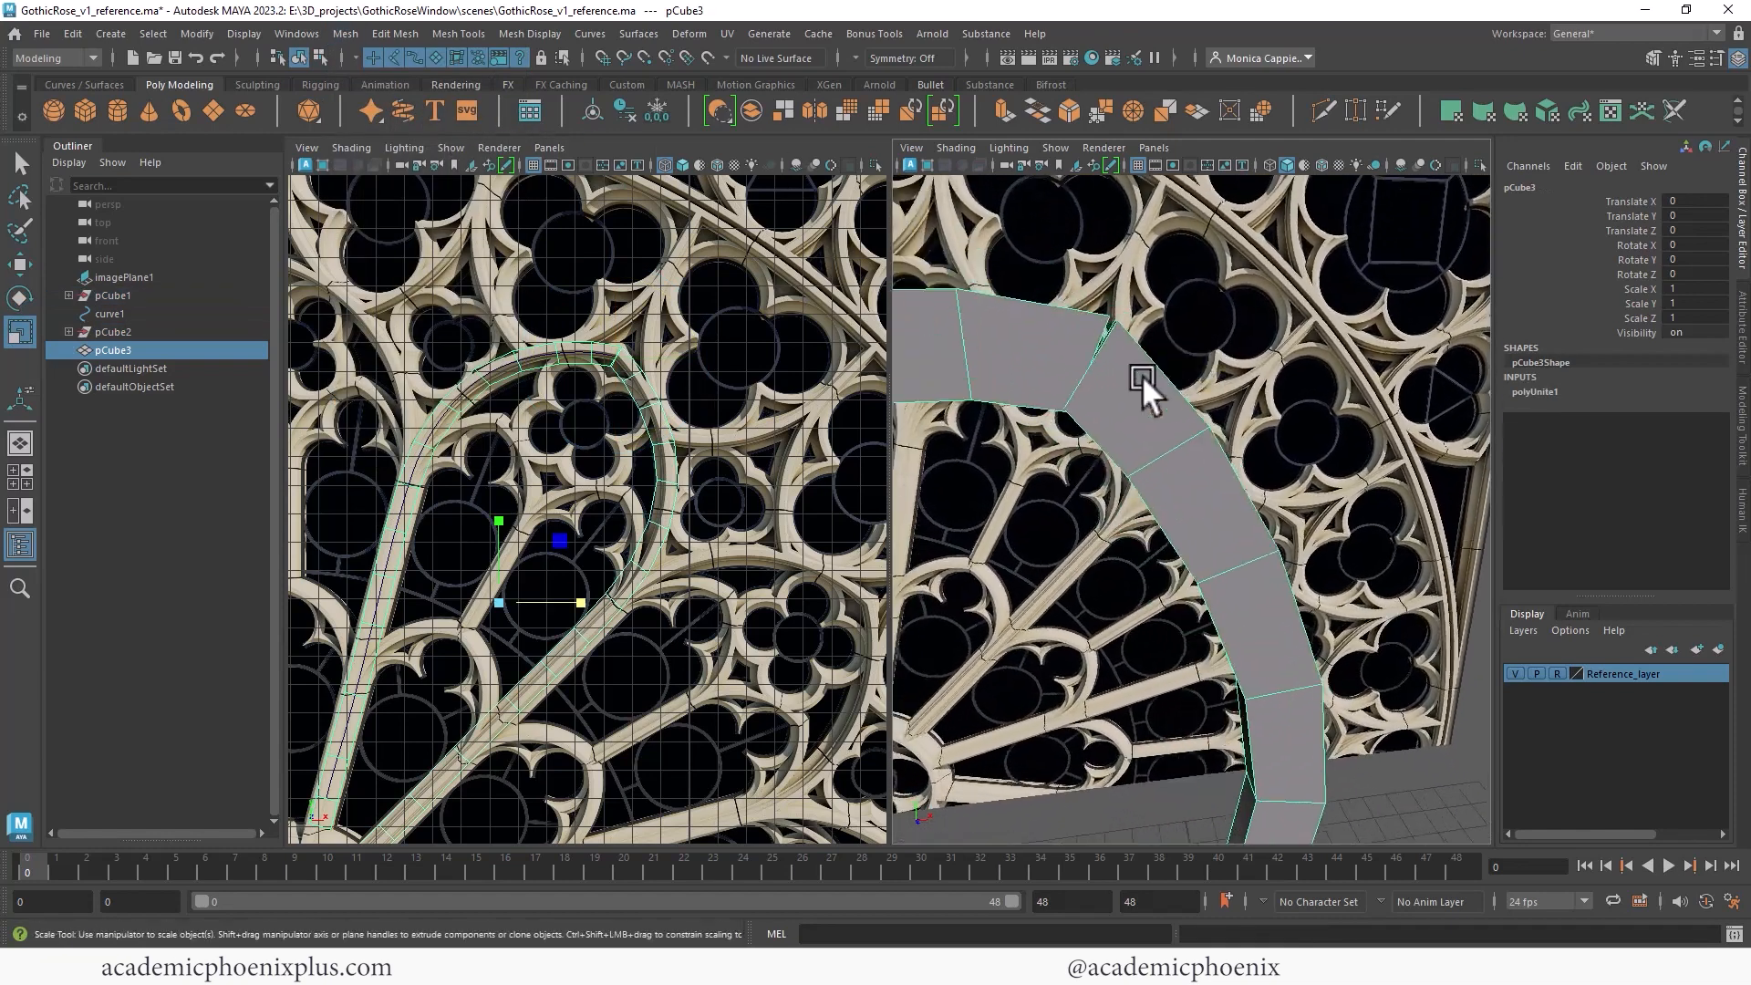
- Select the vertices where the two combined spokes meet at the top of the arc
key(3)
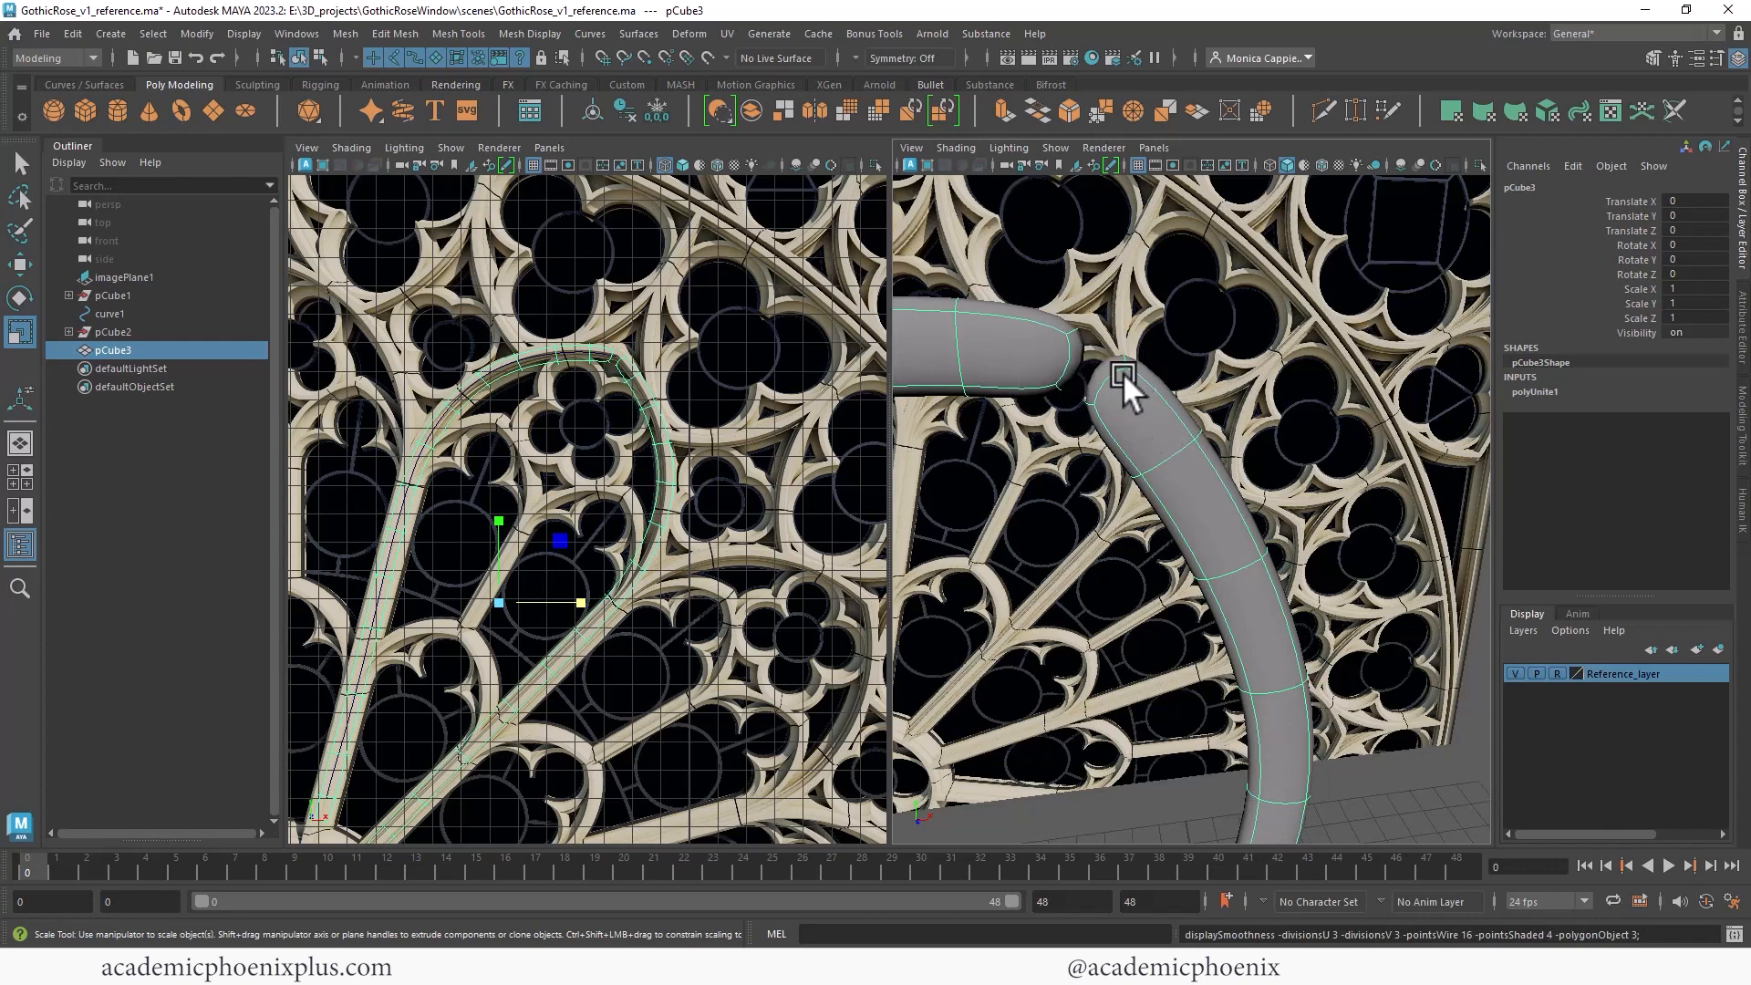
key(1)
scroll(1120, 314, up, 3)
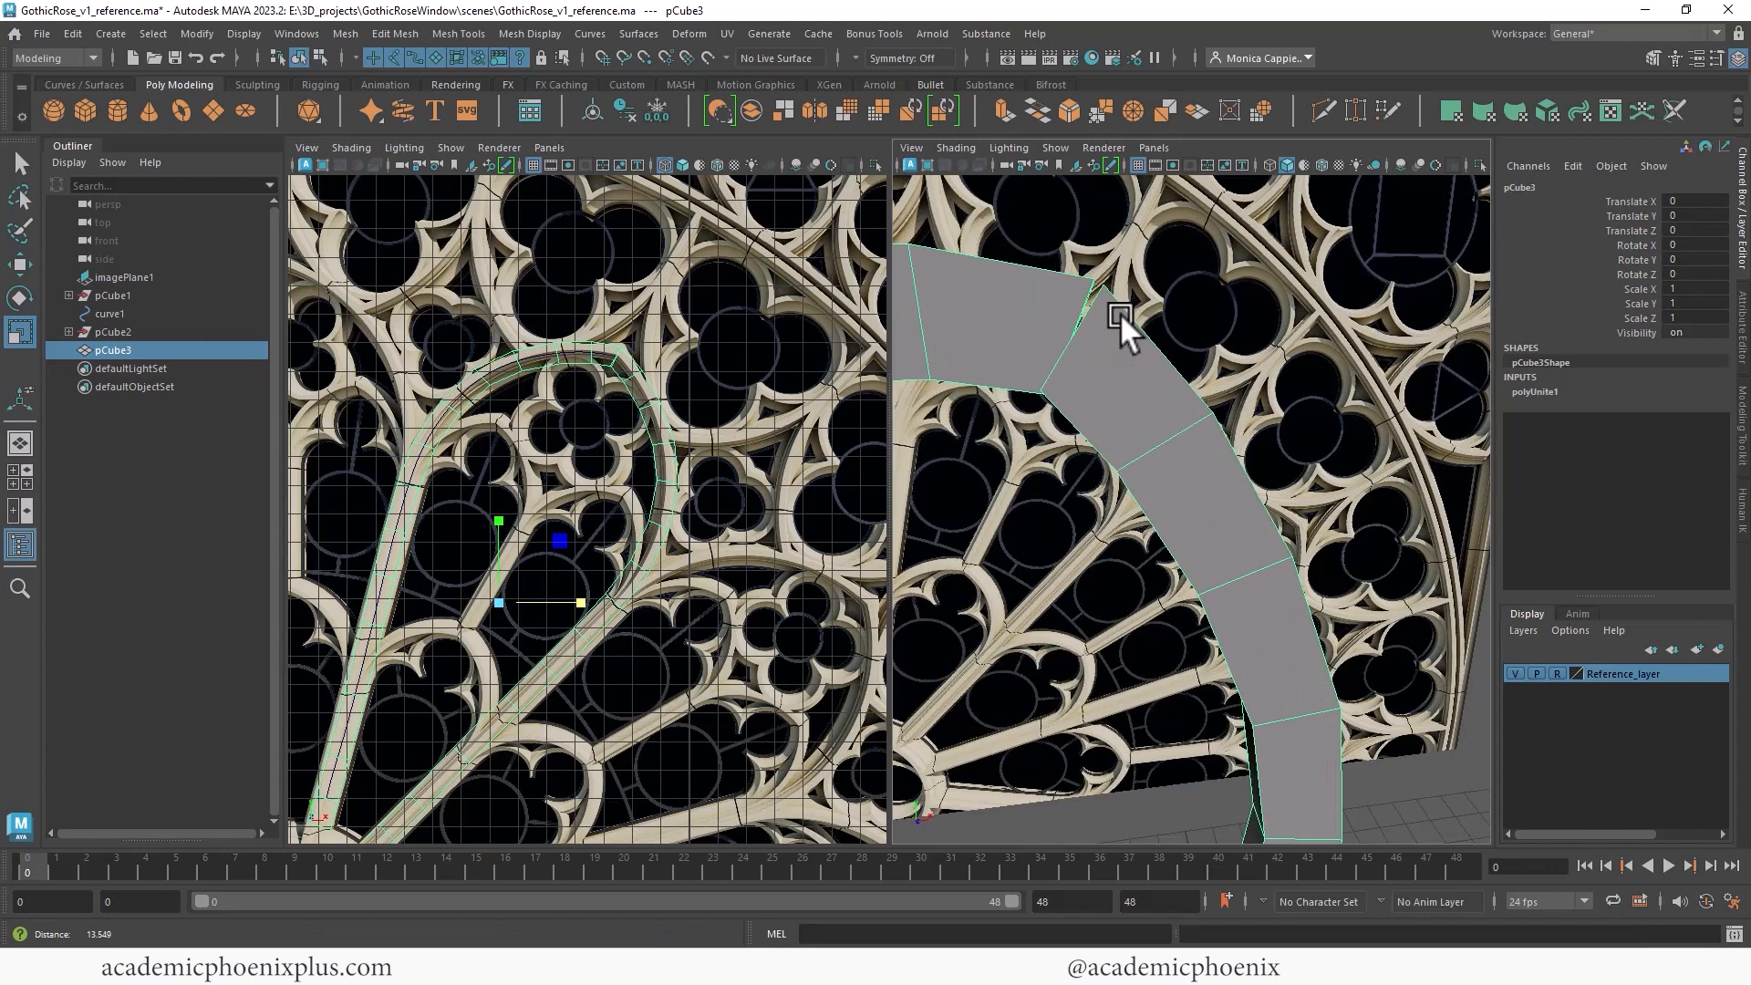
alt+middle_drag(1121, 314, 1113, 341)
right_click(1142, 354)
alt+drag(1172, 388, 1127, 374)
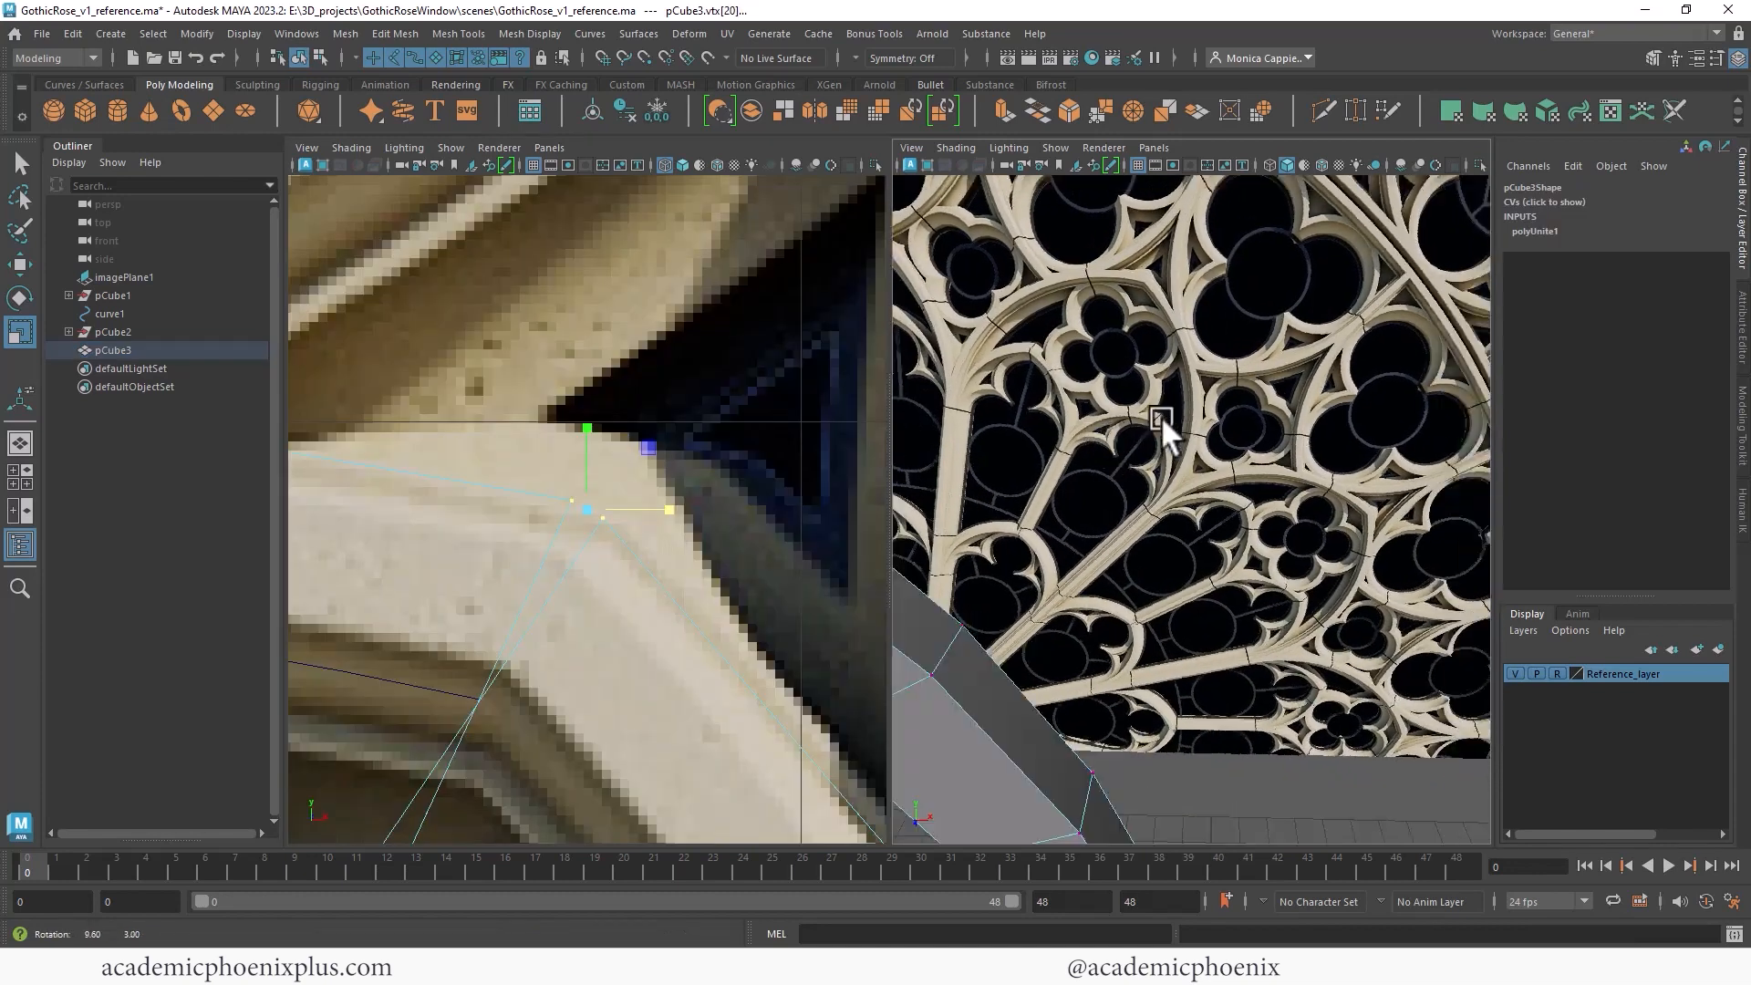
alt+right_drag(1127, 374, 1102, 363)
alt+drag(1101, 364, 1154, 348)
key(f)
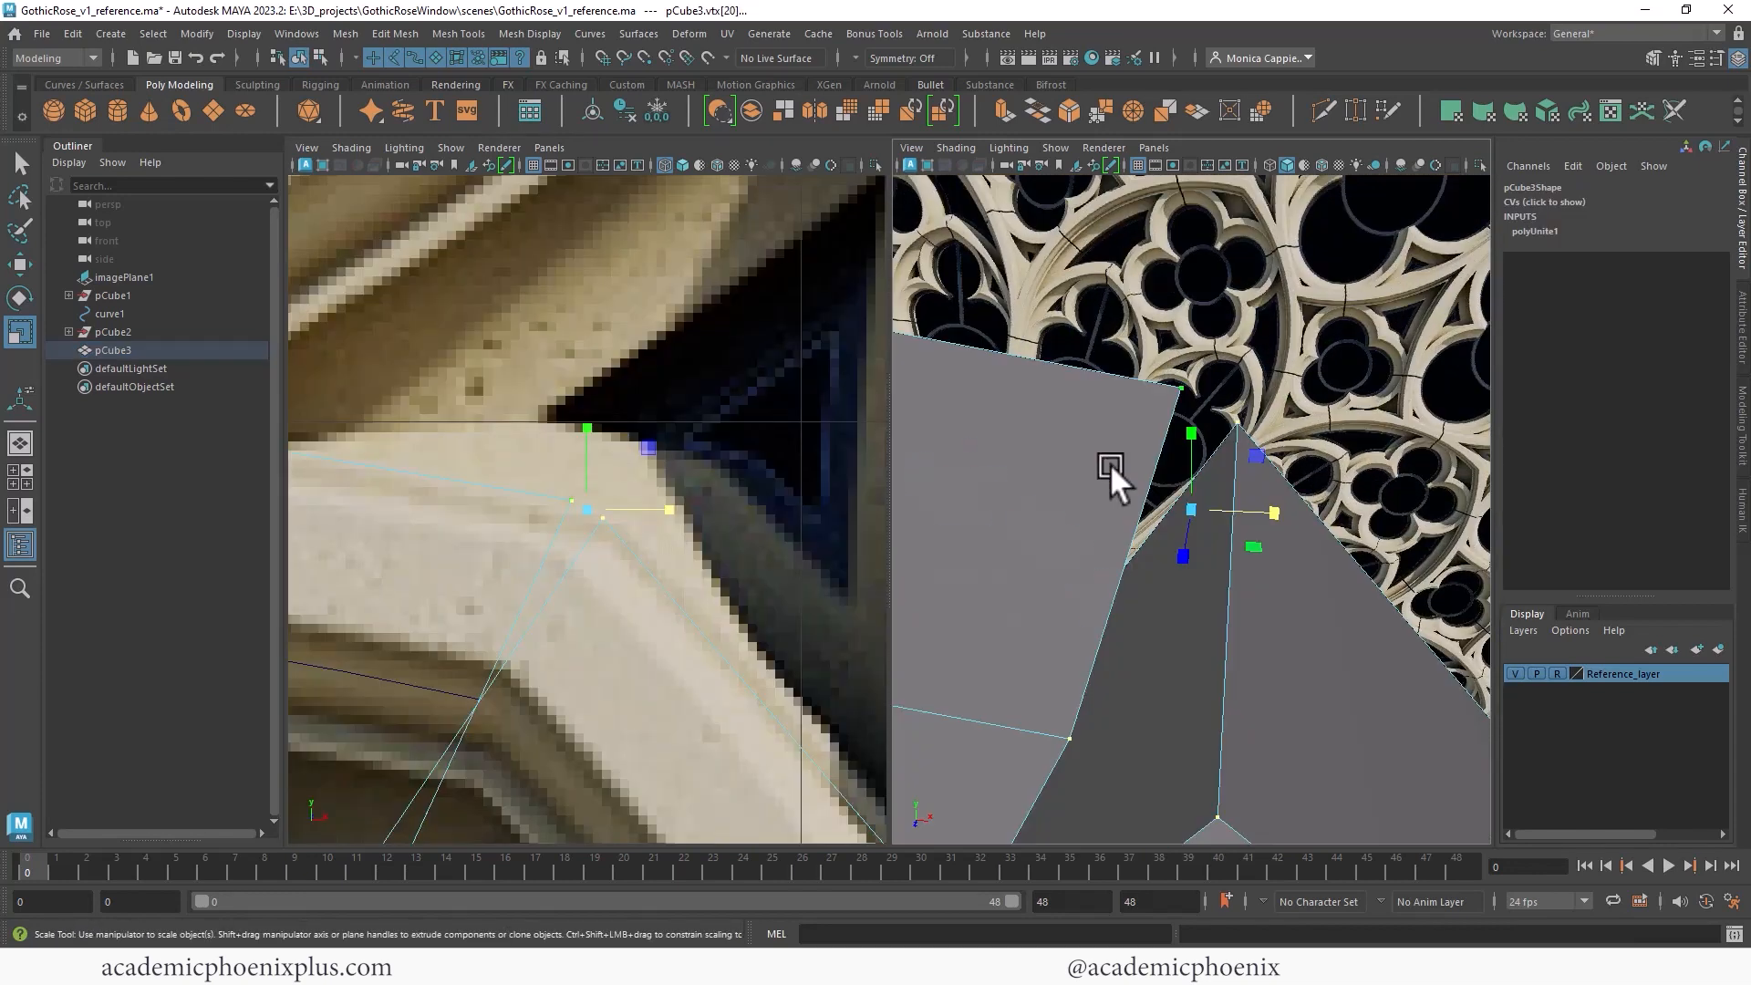
- Weld the overlapping vertices at the spokes' junction together with the Target Weld tool
alt+drag(1201, 432, 1144, 374)
right_drag(1209, 543, 1288, 538)
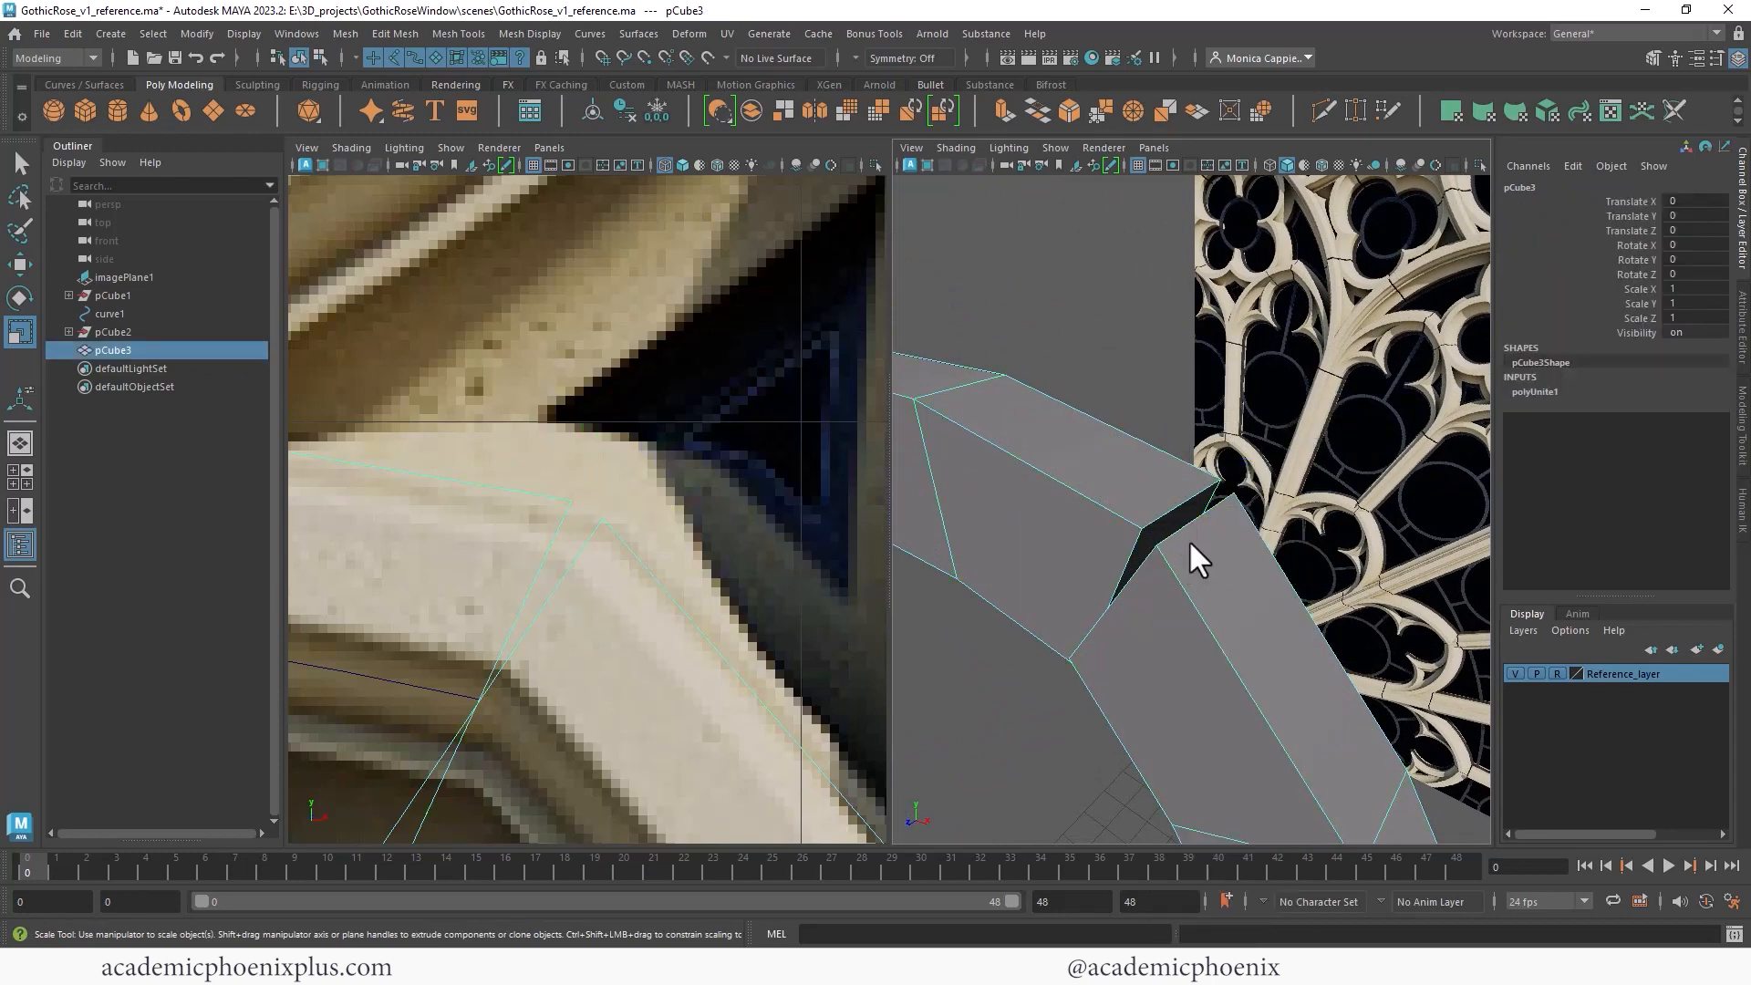
shift+right_drag(1156, 422, 1165, 381)
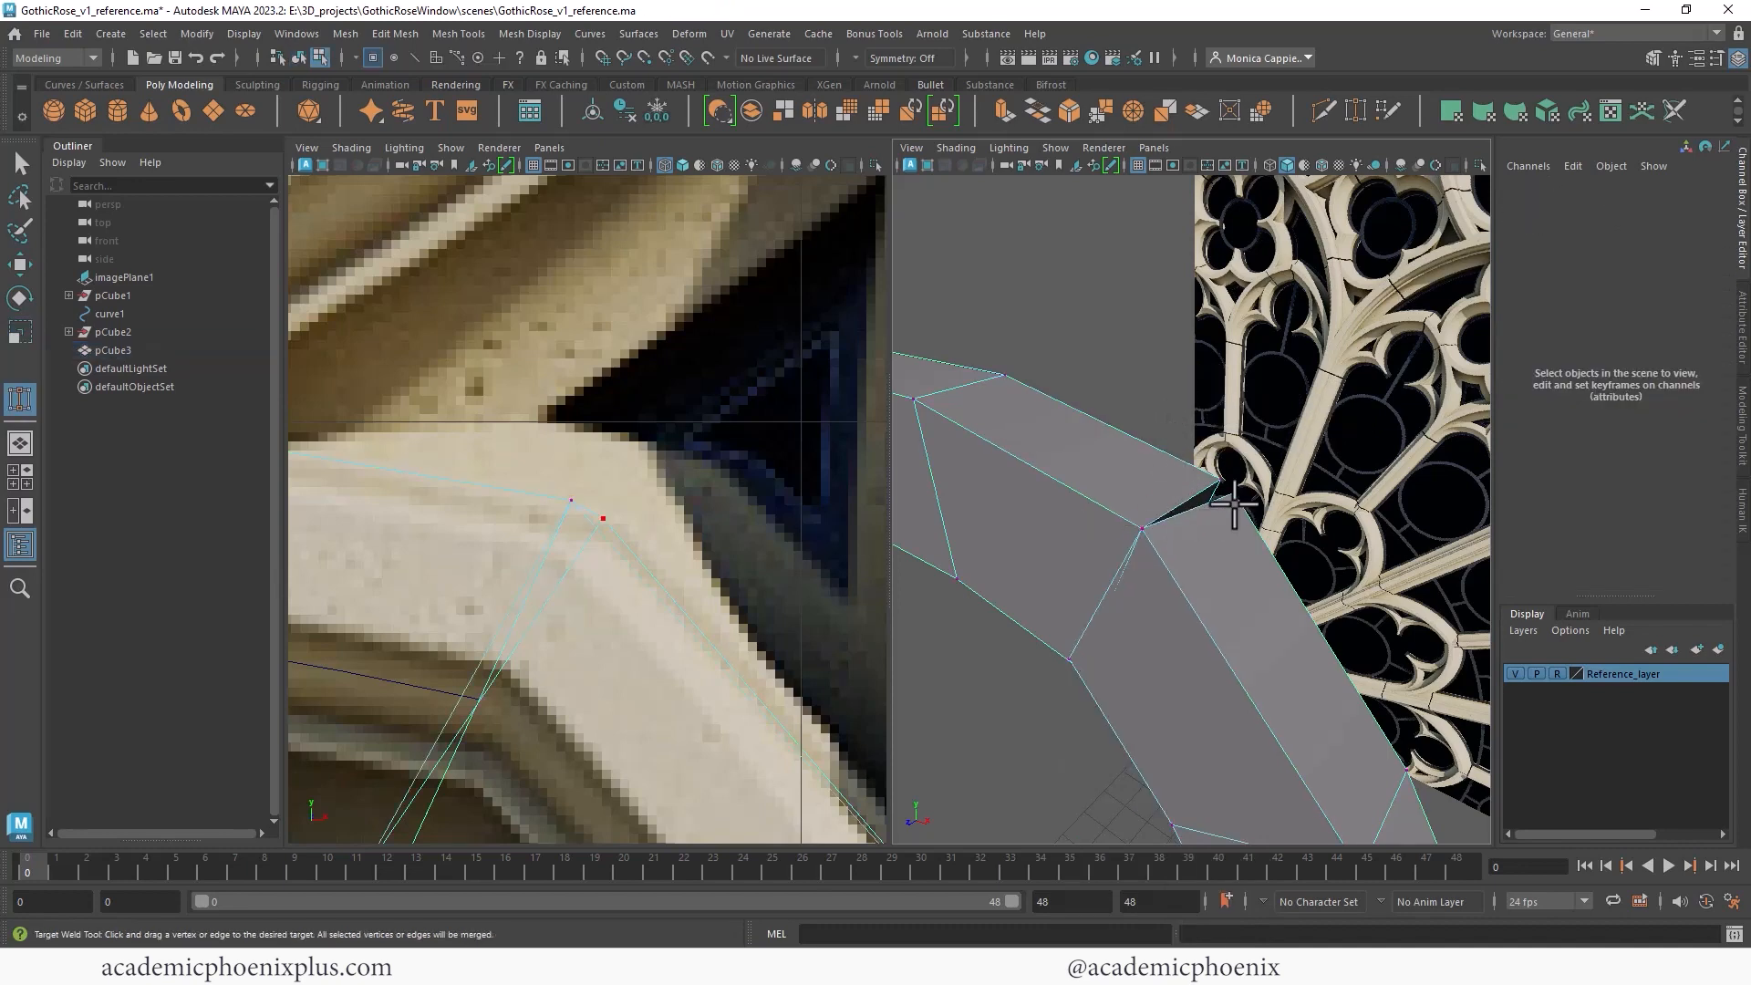
drag(1220, 481, 1446, 525)
alt+drag(1239, 581, 1213, 514)
- Select the remaining junction vertices and merge them with a distance threshold of 0.01
click(1269, 167)
mouse_move(1252, 369)
alt+mouse_down()
mouse_move(1148, 517)
mouse_move(1173, 441)
mouse_move(1044, 415)
alt+mouse_up()
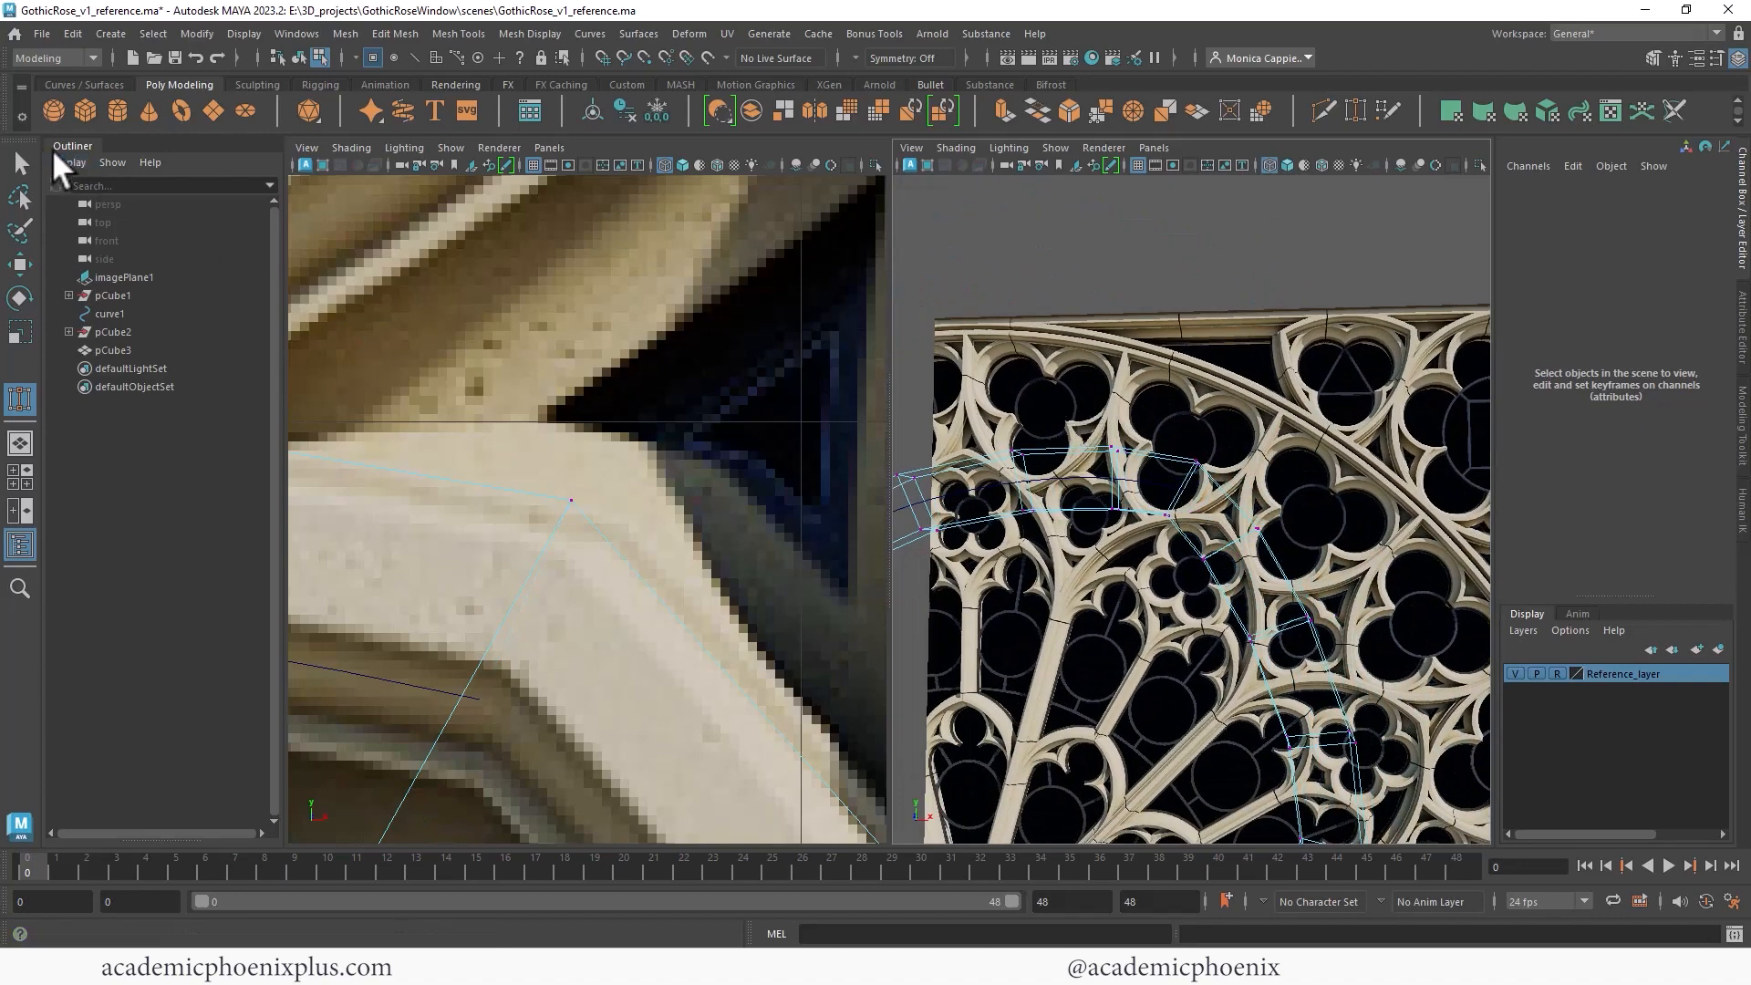
alt+drag(1171, 462, 1179, 426)
click(1180, 426)
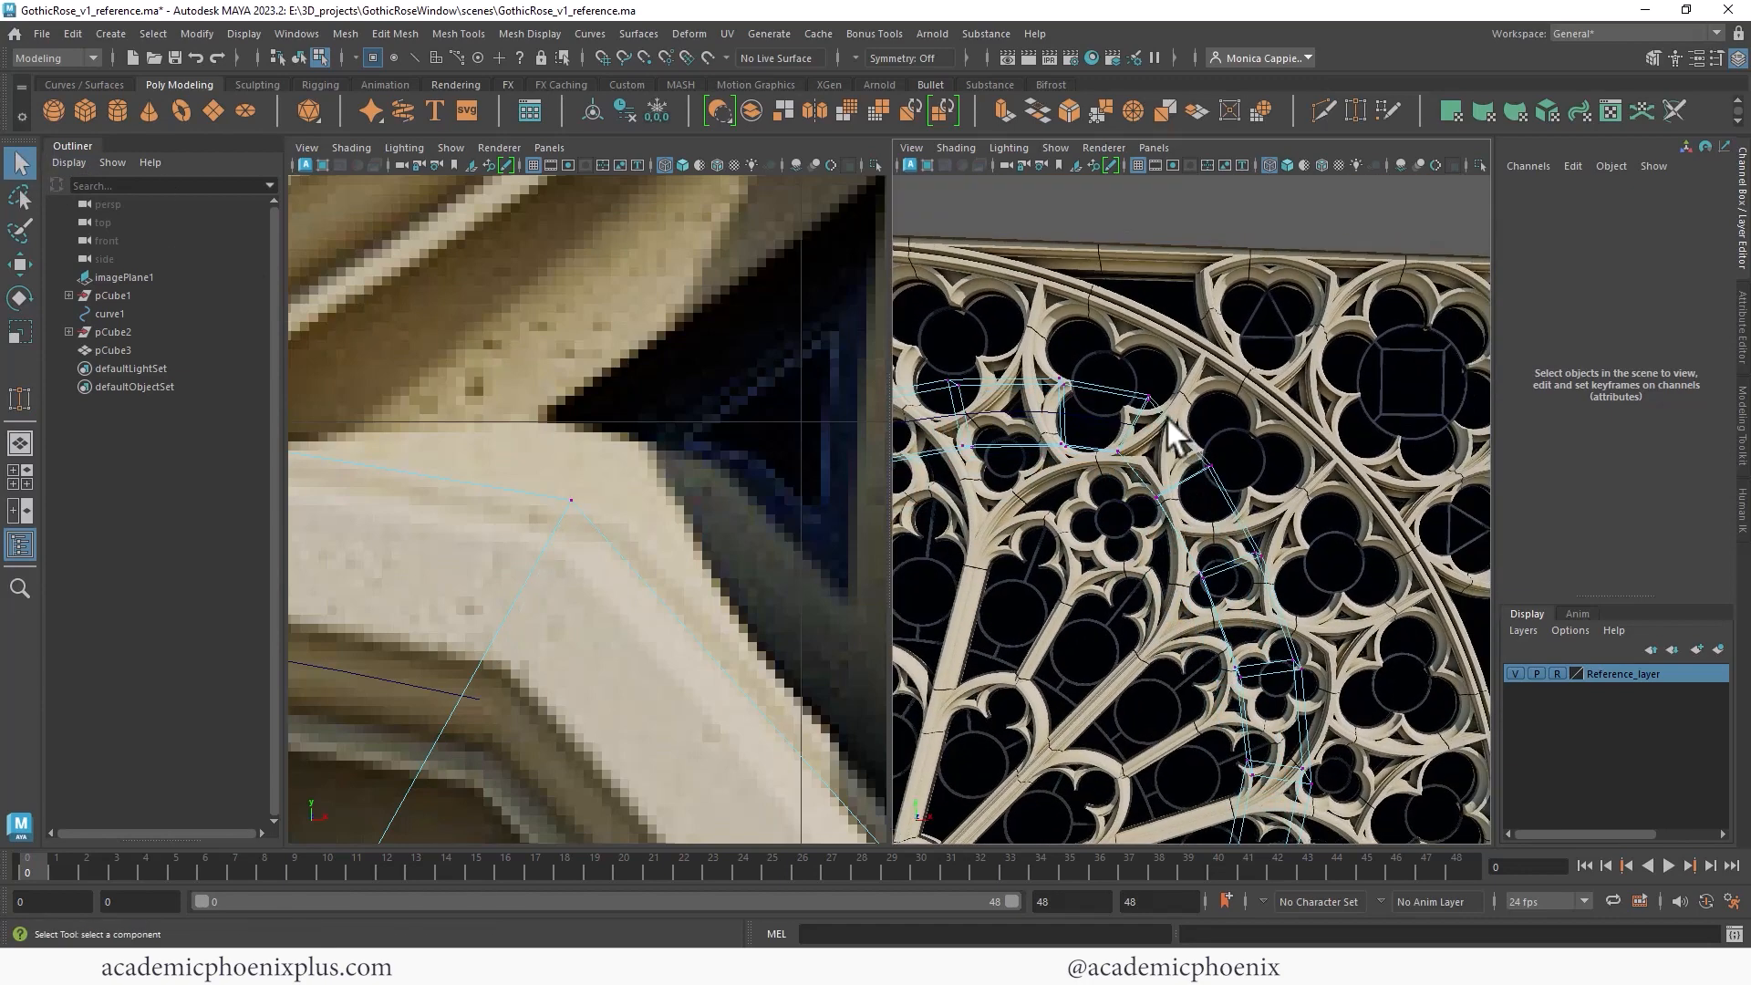
right_drag(1141, 415, 1069, 354)
click(1118, 451)
click(388, 34)
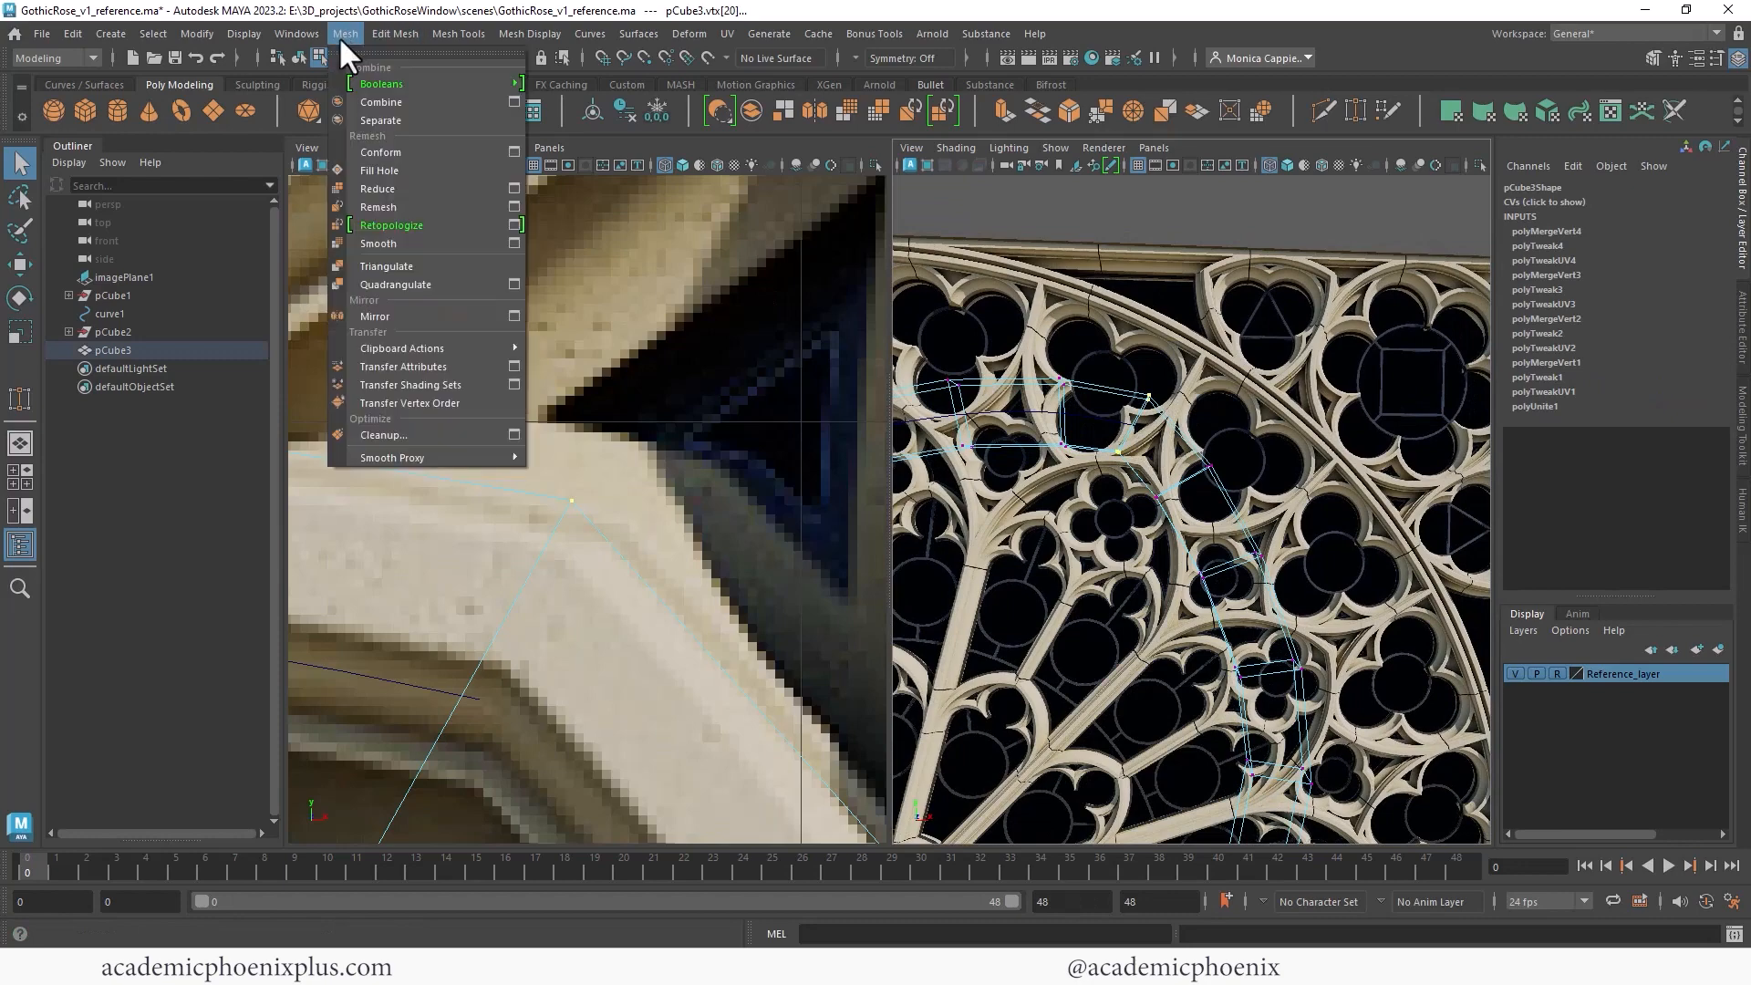
click(438, 232)
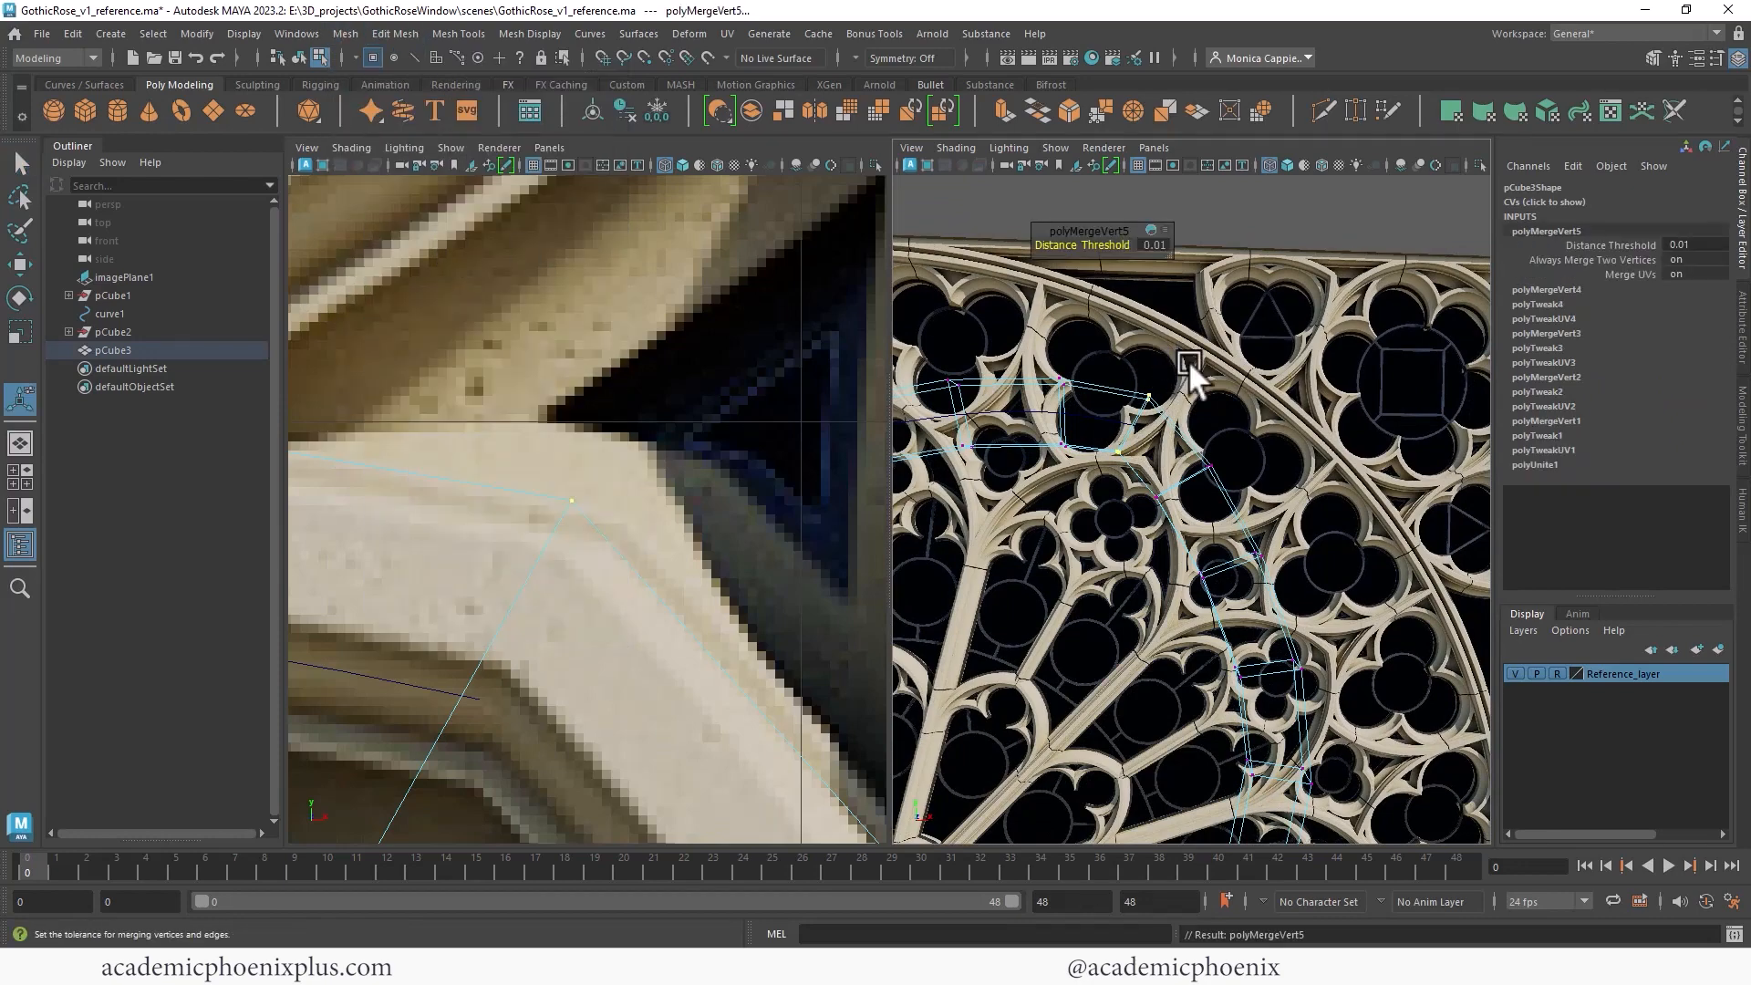
- Select and delete the leftover internal face inside the spokes' junction
mouse_move(1155, 387)
right_down()
mouse_move(1179, 379)
mouse_move(1158, 363)
right_up()
alt+drag(1159, 363, 1263, 402)
alt+right_drag(1263, 402, 1436, 417)
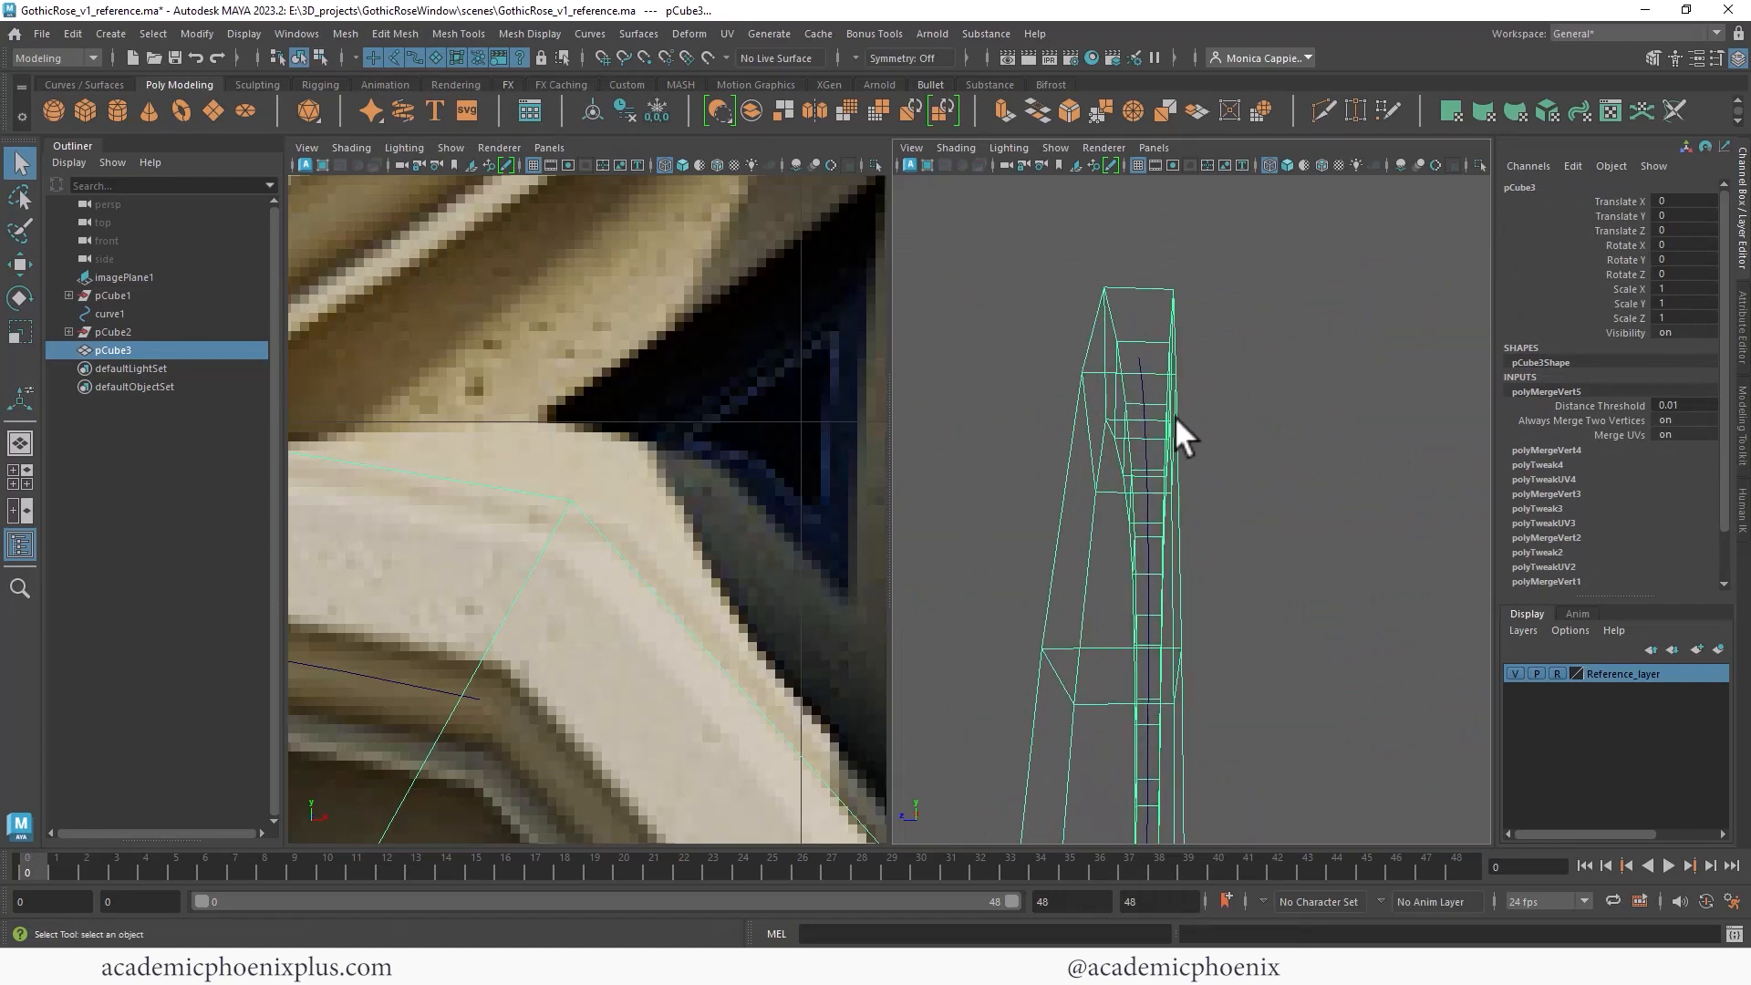
click(1287, 165)
alt+right_drag(1133, 332, 1384, 457)
mouse_move(1145, 376)
alt+middle_down()
mouse_move(1184, 384)
mouse_move(1160, 388)
alt+middle_up()
right_drag(1130, 385, 1121, 405)
click(1122, 404)
key(Delete)
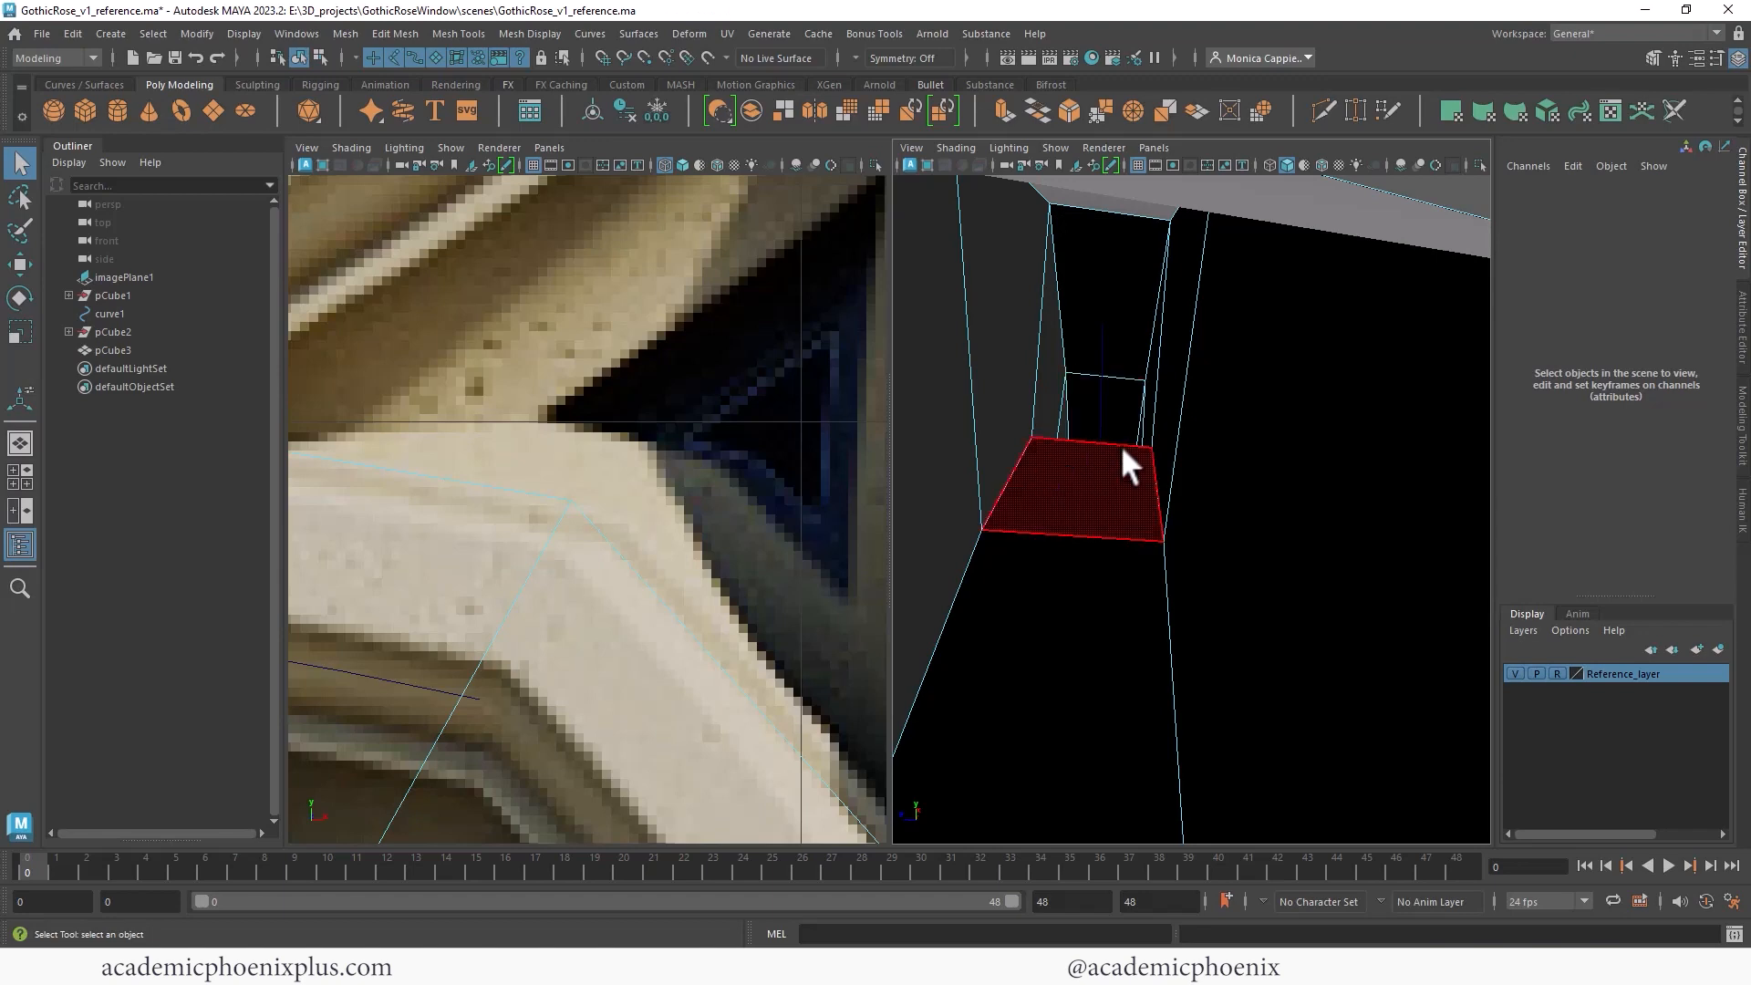
- Inspect the joined spoke from several angles with and without smooth preview
alt+drag(1164, 341, 1224, 397)
alt+right_drag(1224, 397, 797, 254)
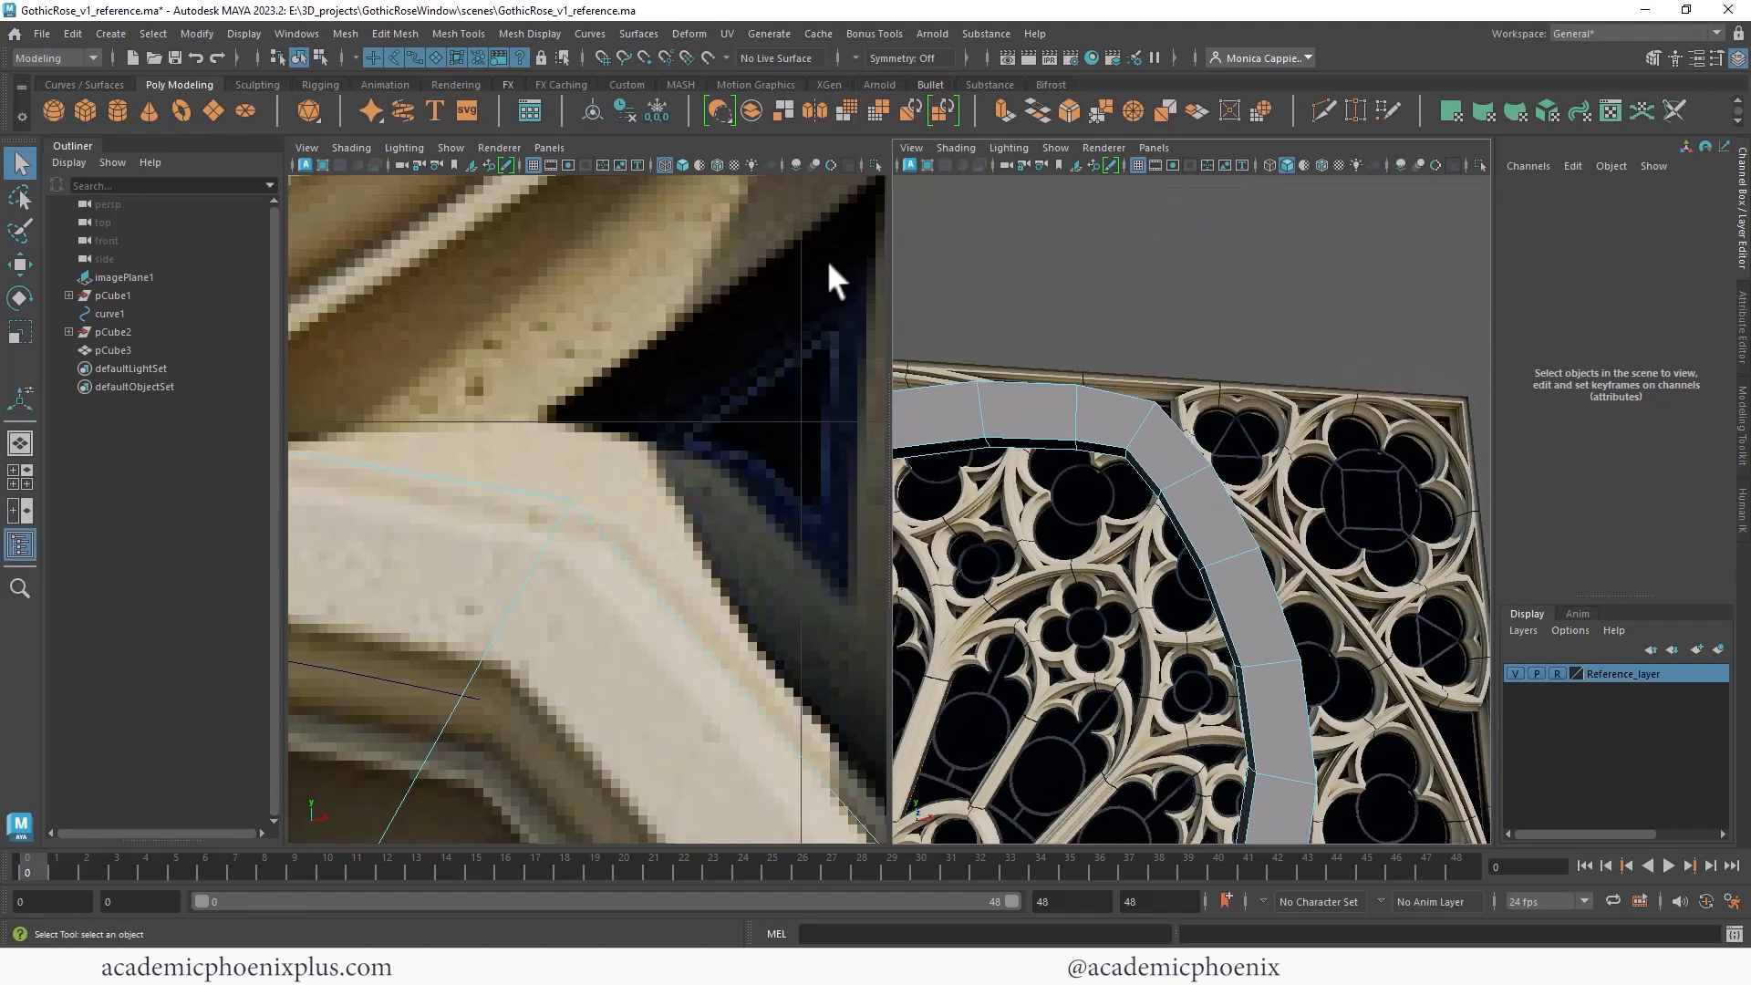
alt+right_drag(1049, 346, 927, 303)
alt+drag(927, 303, 1213, 324)
right_click(1214, 326)
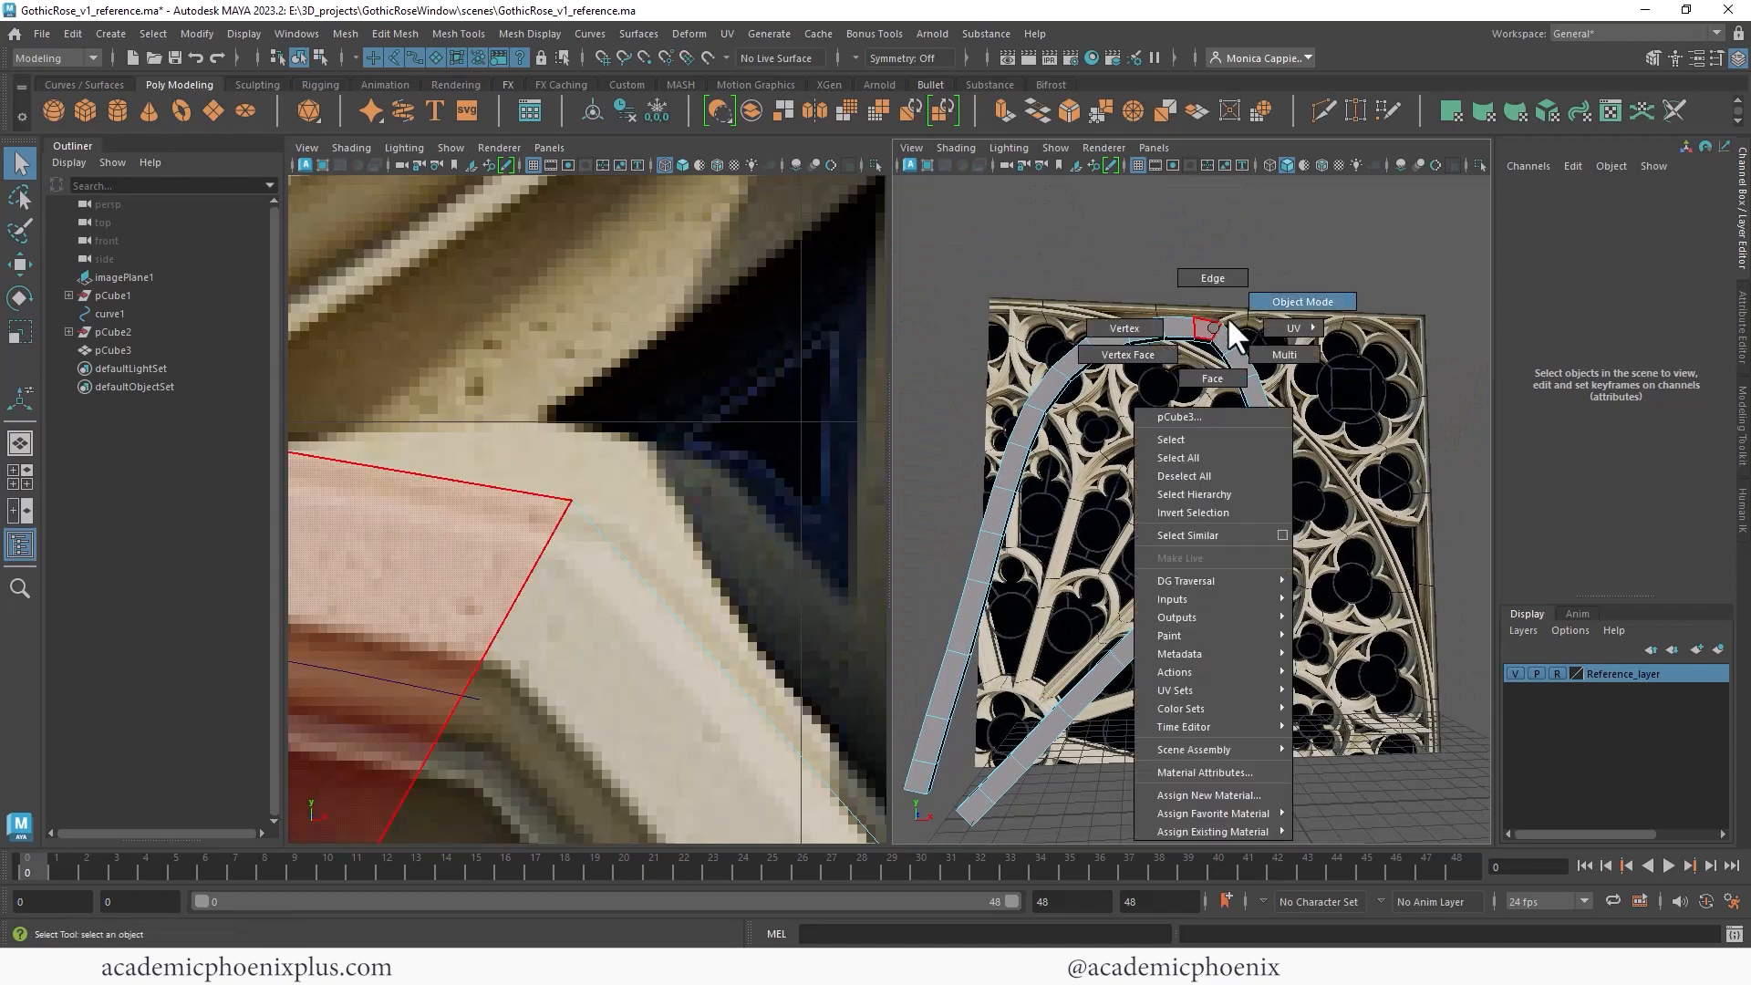
right_drag(1221, 325, 1302, 302)
key(3)
click(1359, 354)
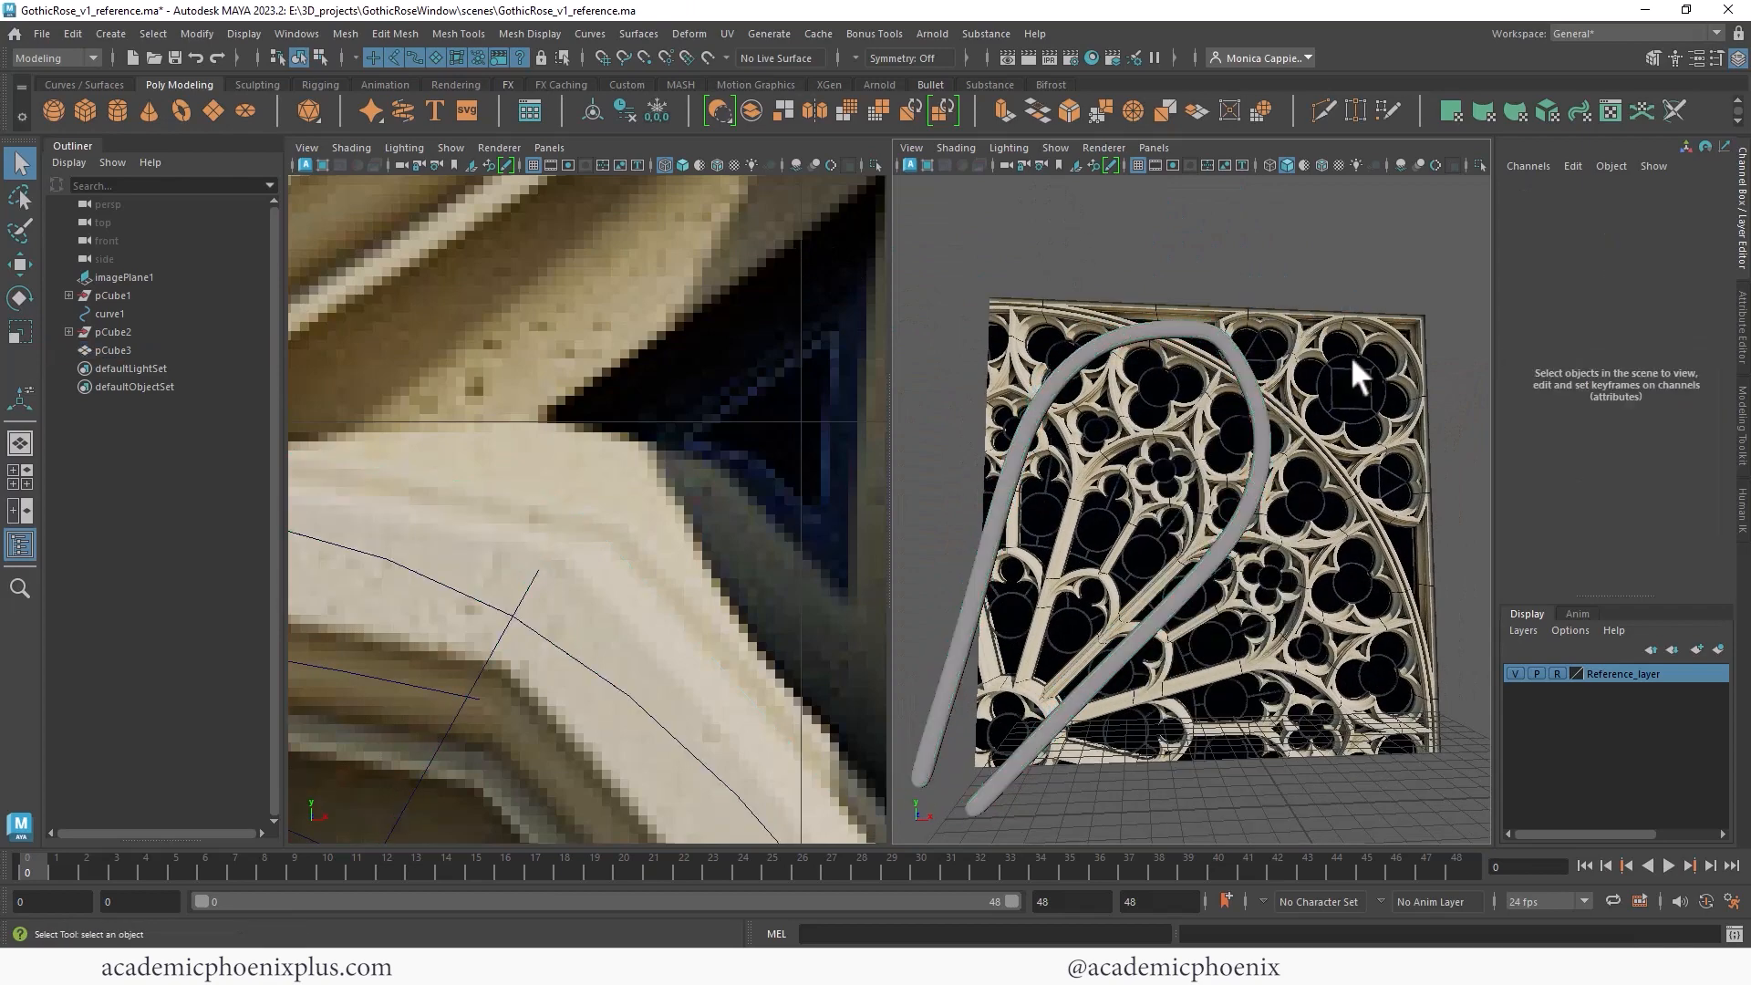
click(1245, 401)
key(1)
alt+drag(1383, 348, 1246, 407)
key(3)
key(1)
alt+right_drag(1228, 345, 1117, 360)
click(1281, 377)
alt+drag(1281, 378, 1206, 492)
click(1204, 492)
key(3)
click(1299, 442)
alt+drag(1305, 452, 1234, 456)
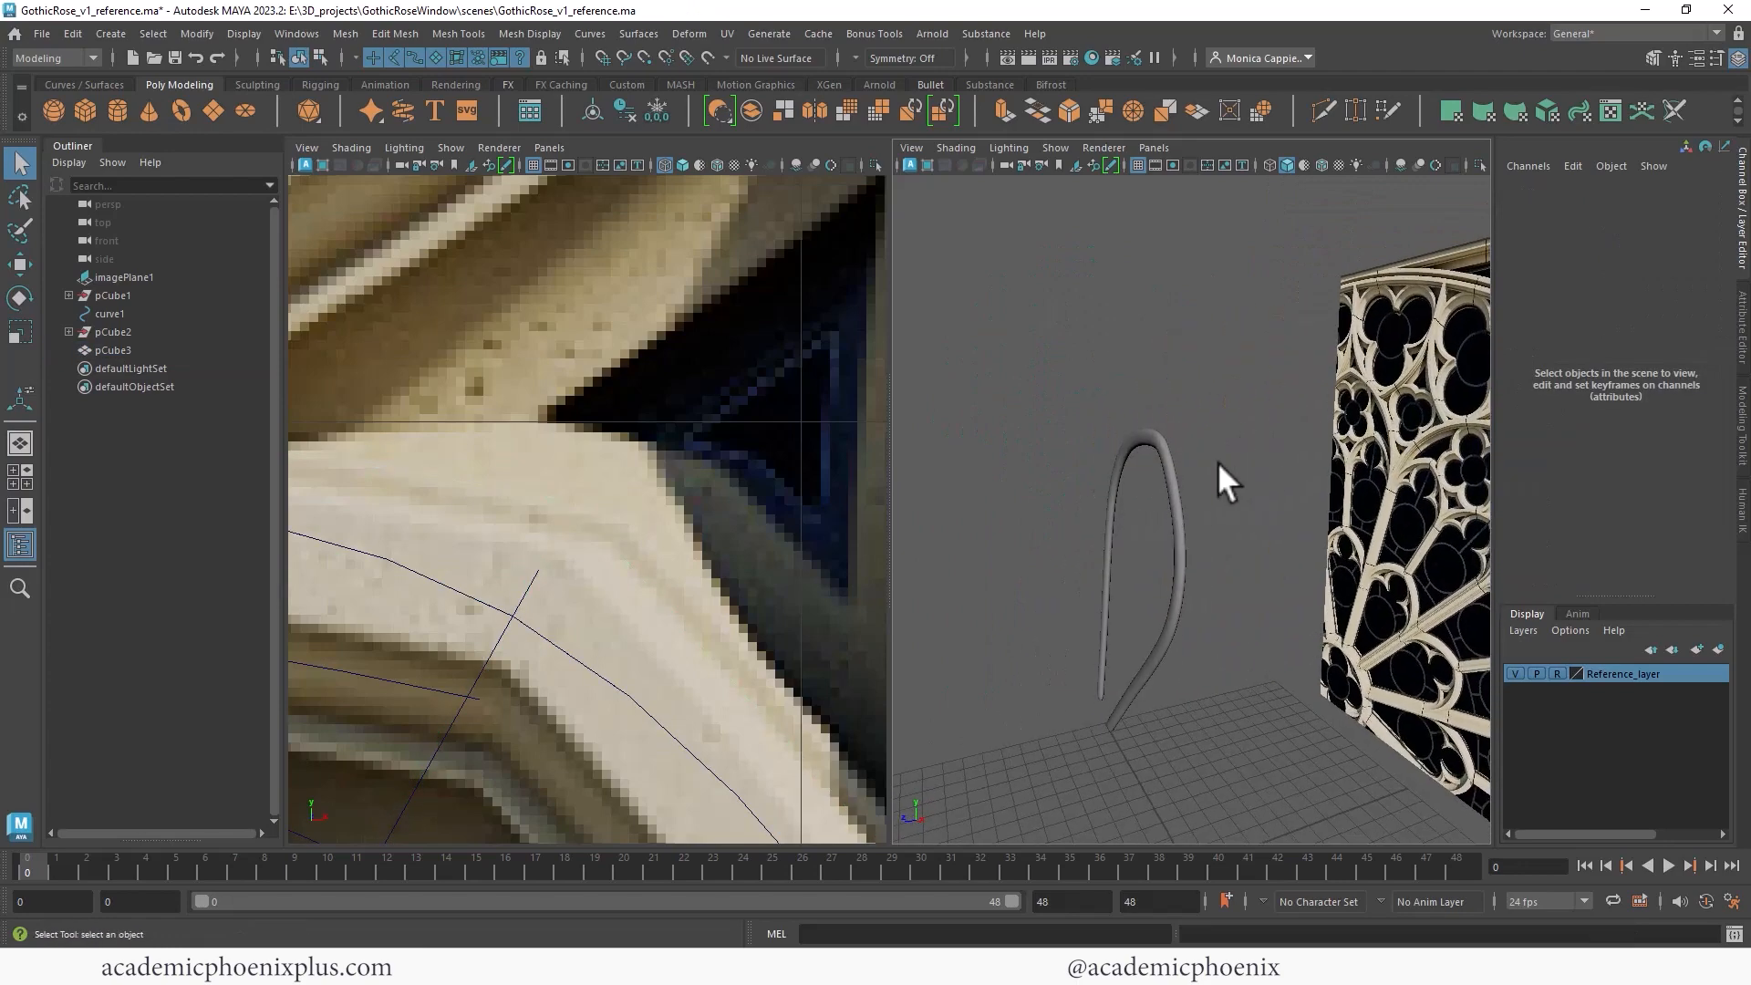
- Select the spoke's long edge loops and bevel them with a fraction of 0.3 and 2 segments
click(1169, 489)
key(1)
alt+right_drag(1111, 363, 1414, 365)
alt+right_drag(1189, 335, 1135, 337)
mouse_move(1140, 339)
alt+middle_down()
mouse_move(1189, 321)
mouse_move(1156, 335)
alt+middle_up()
right_drag(1145, 332, 1141, 285)
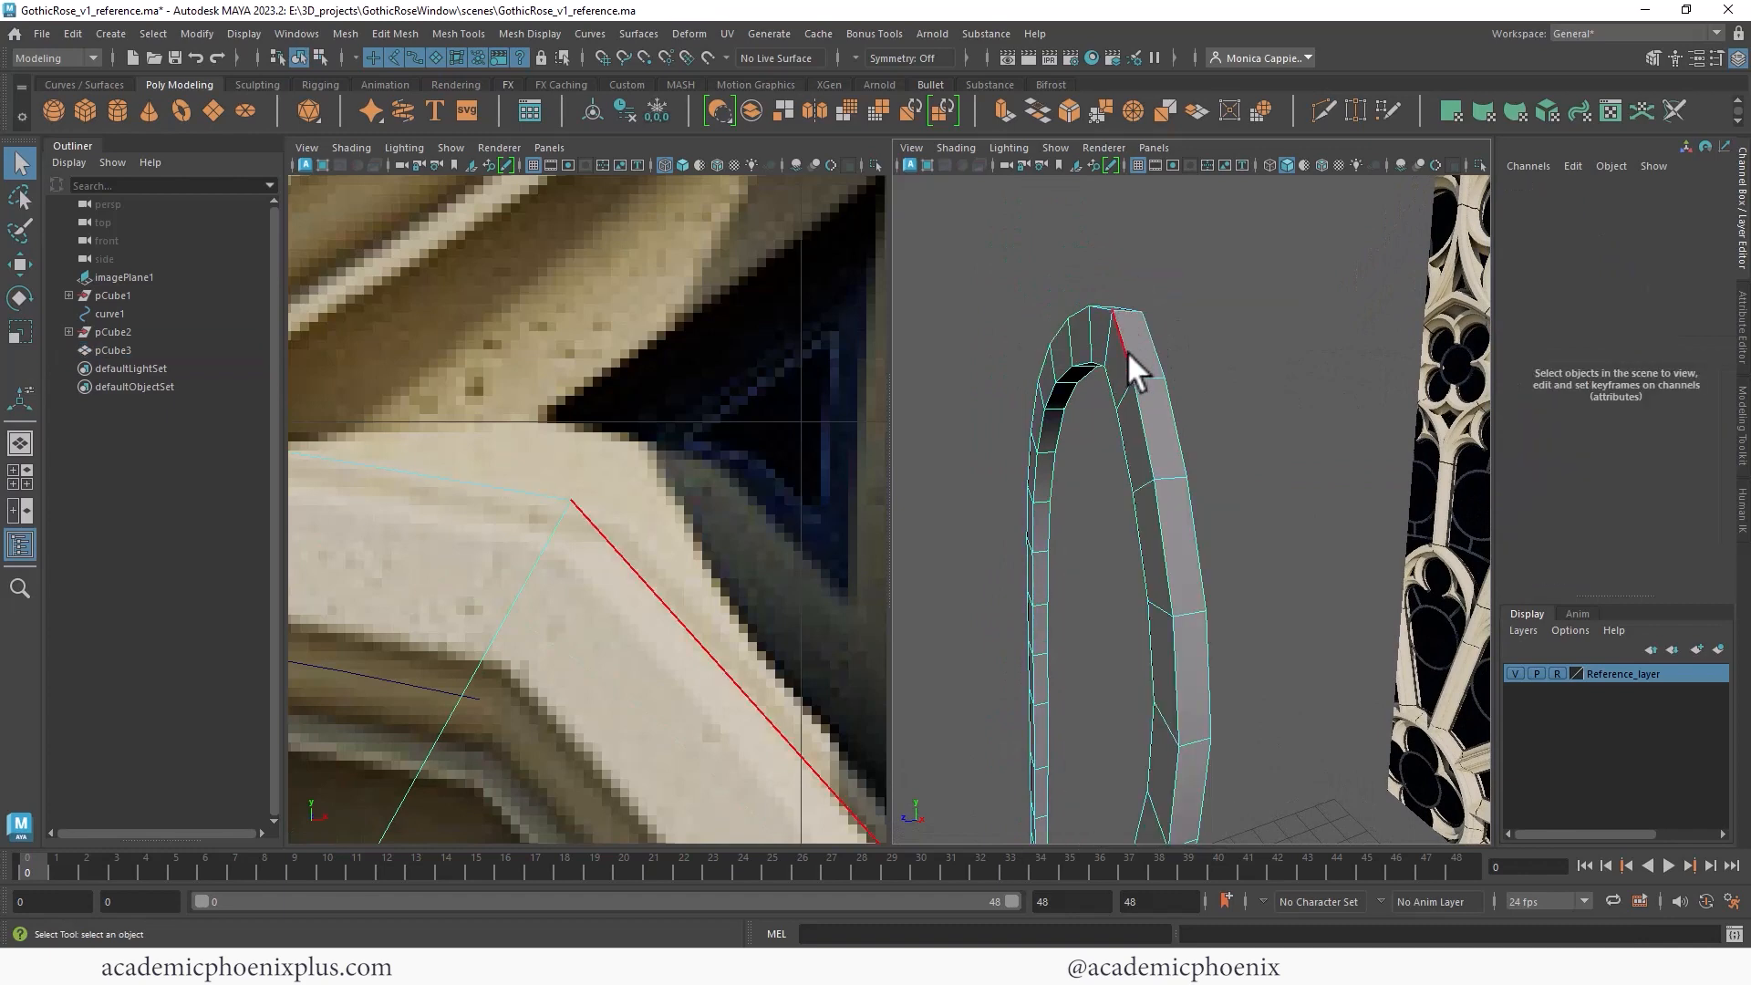
click(1173, 393)
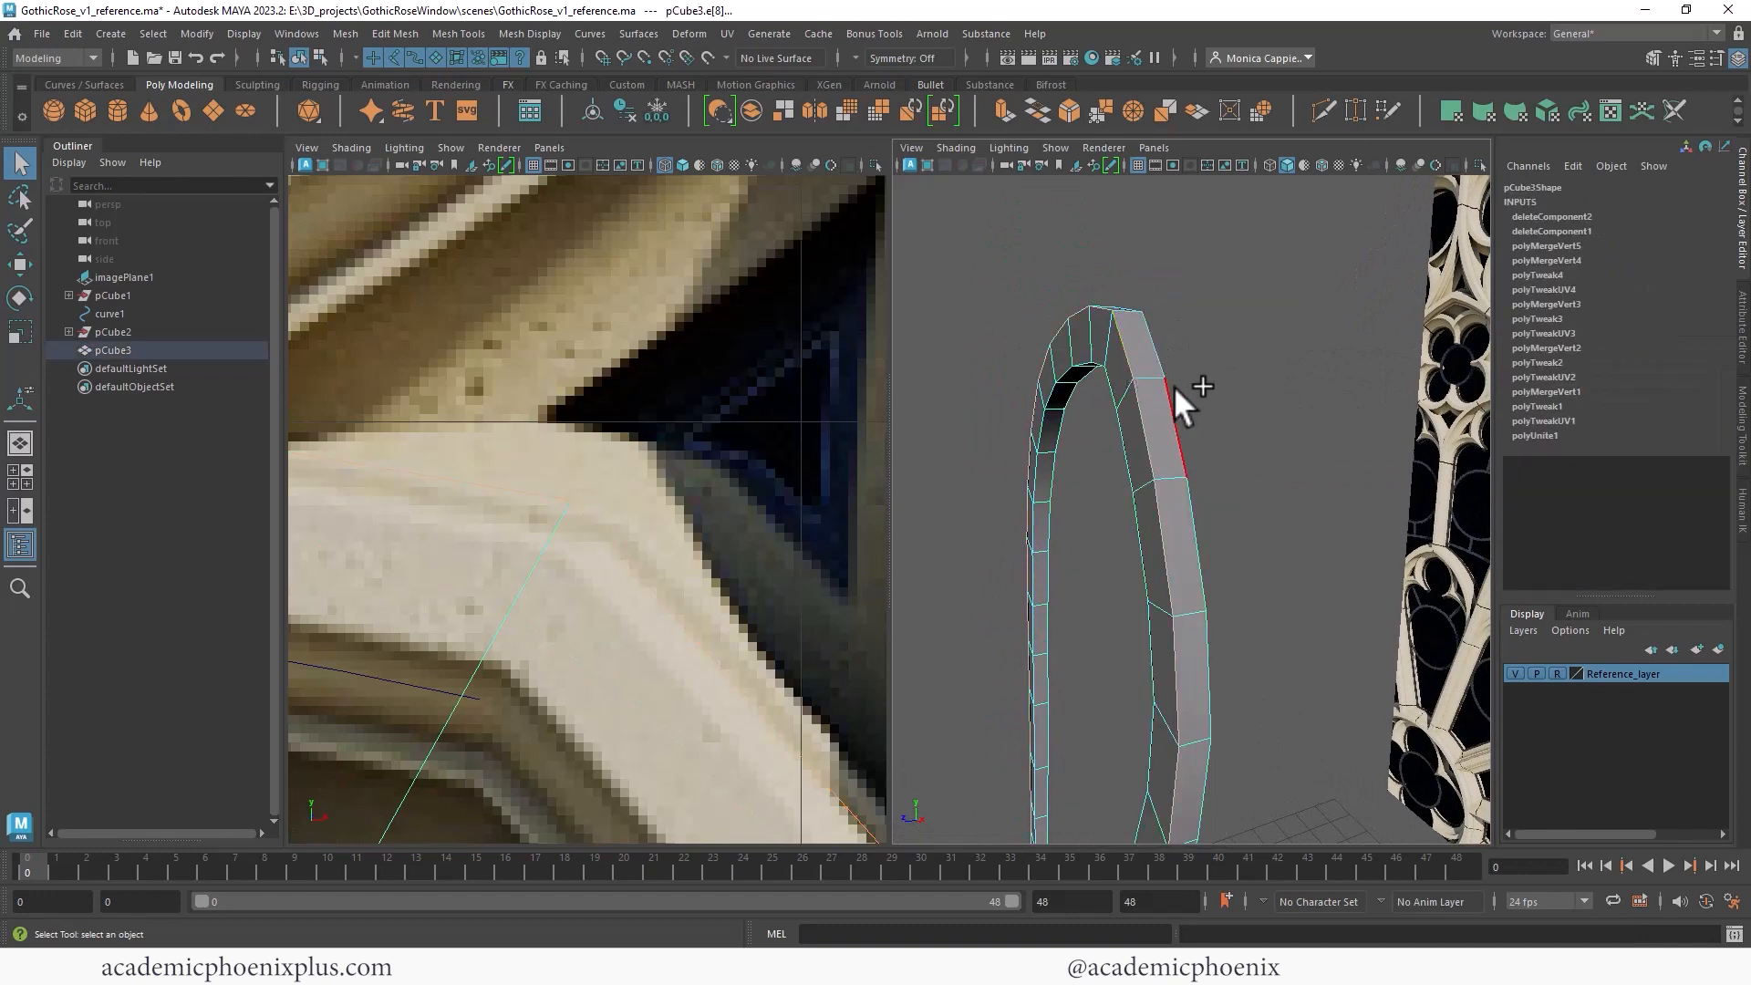
shift+click(1065, 398)
alt+drag(1219, 352, 1186, 331)
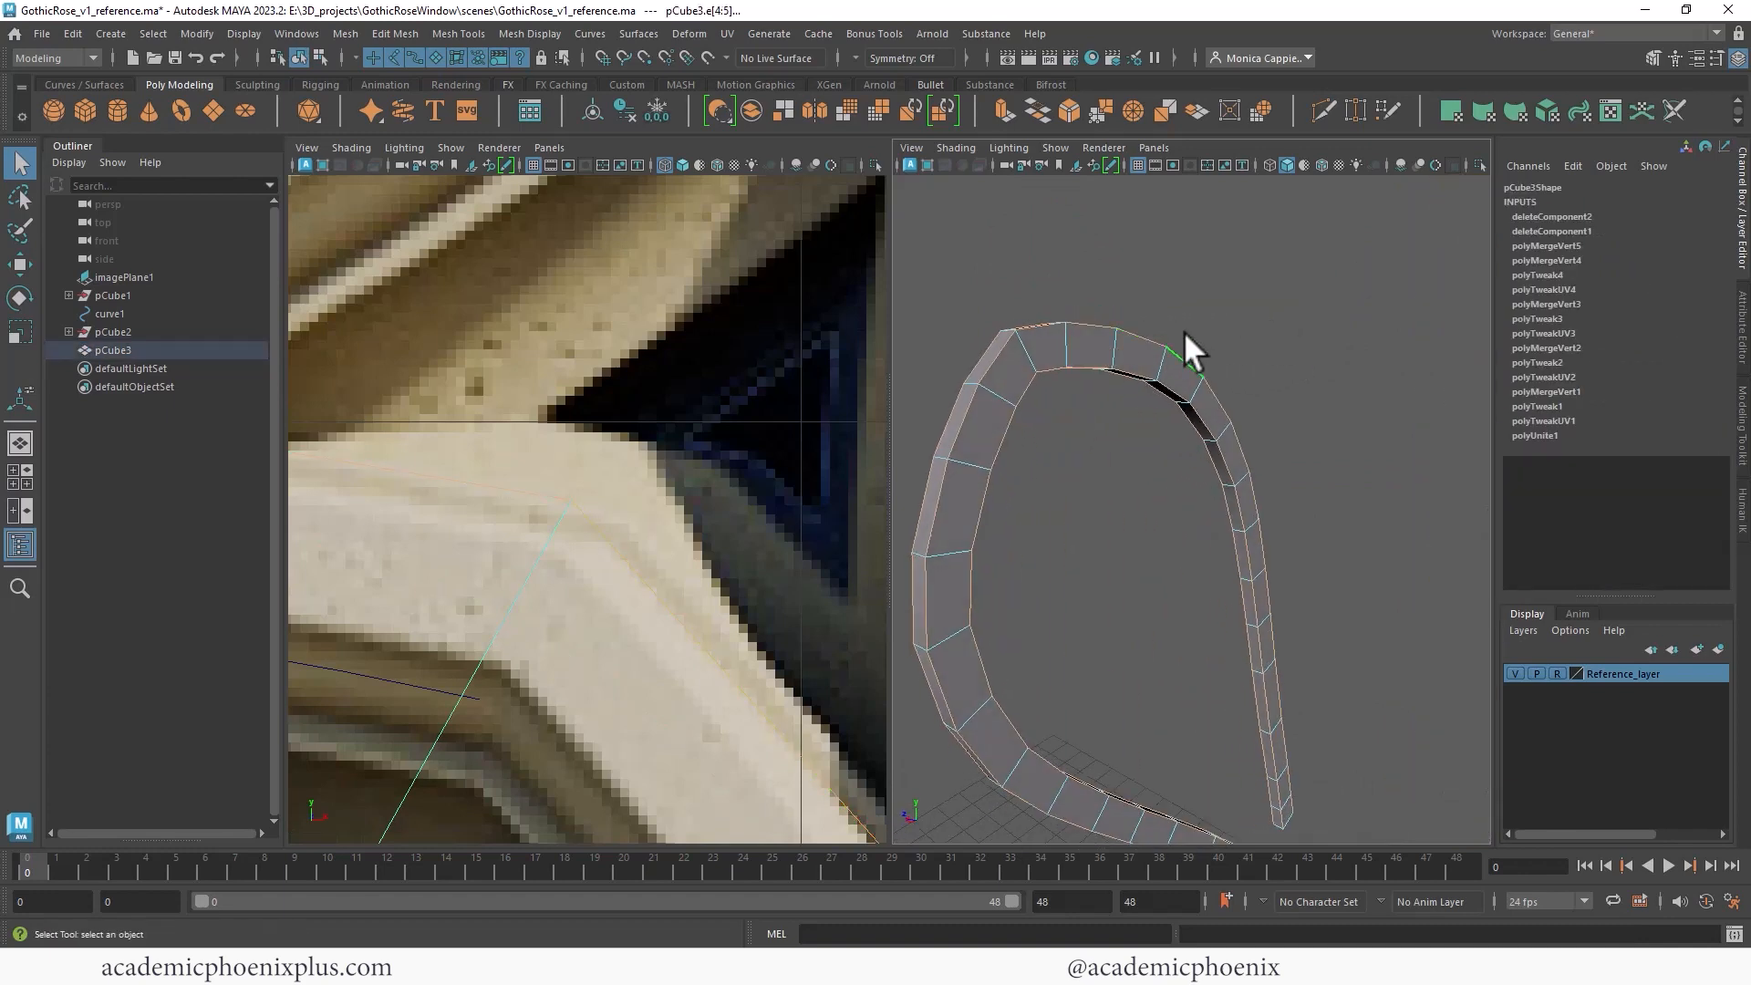
key(ctrl+b)
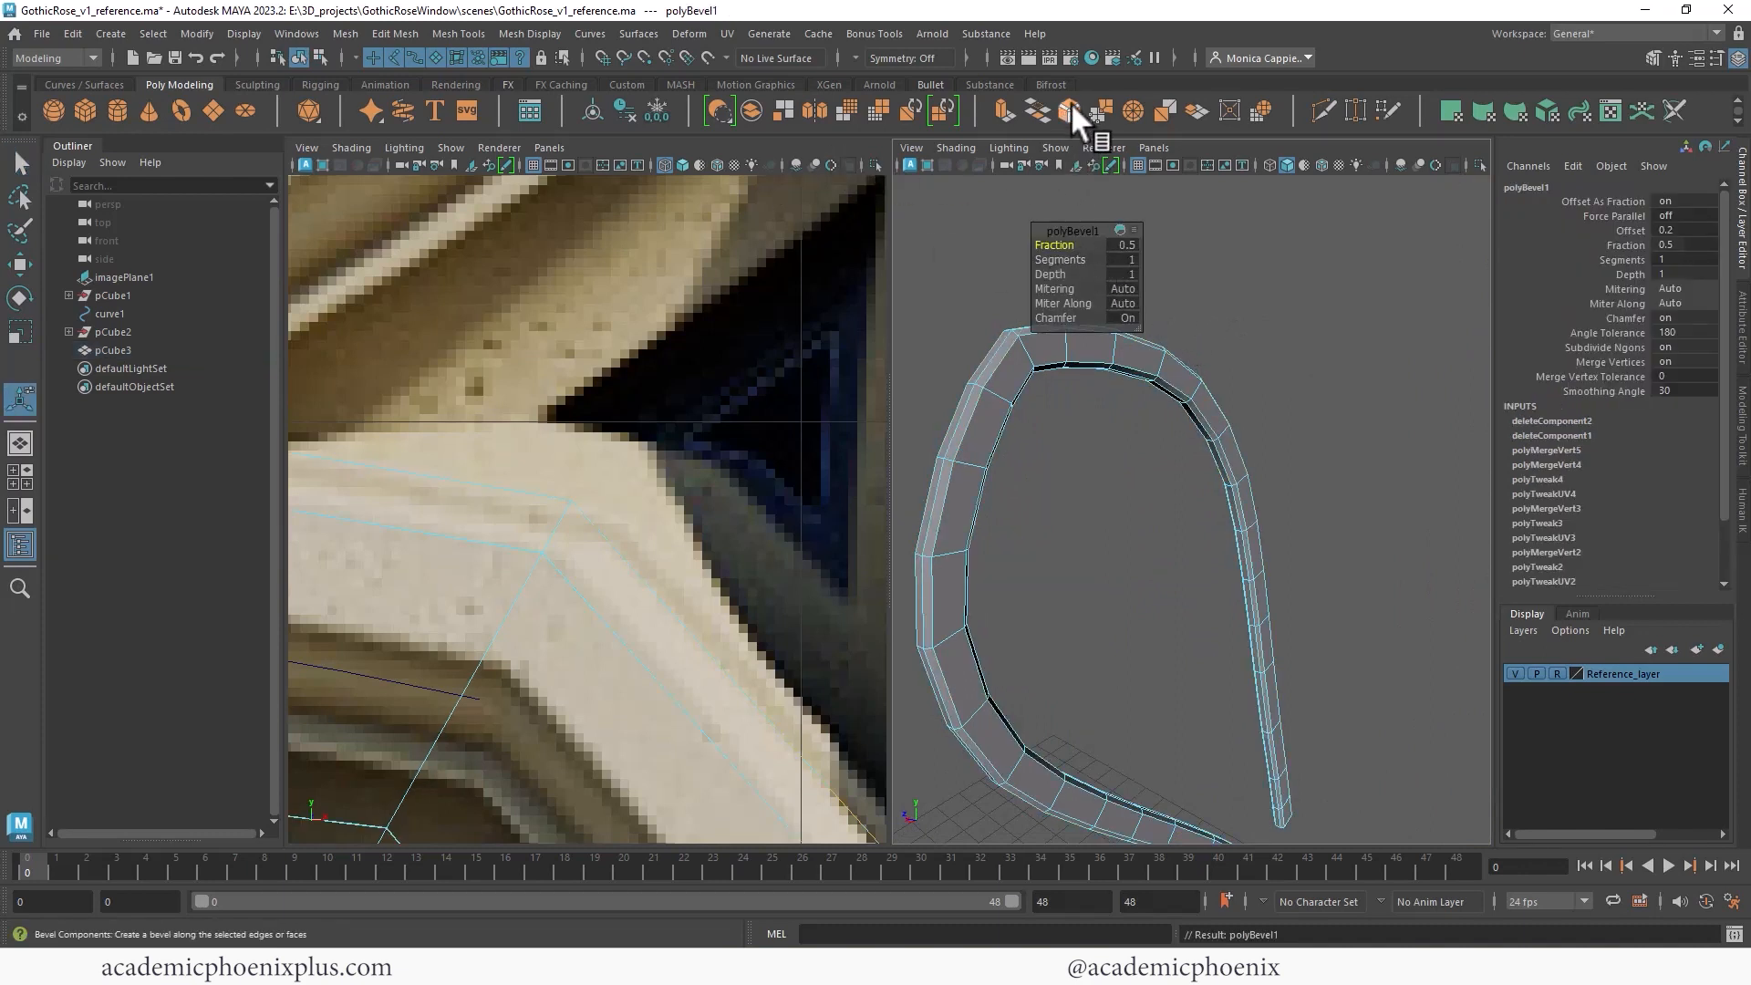
click(418, 34)
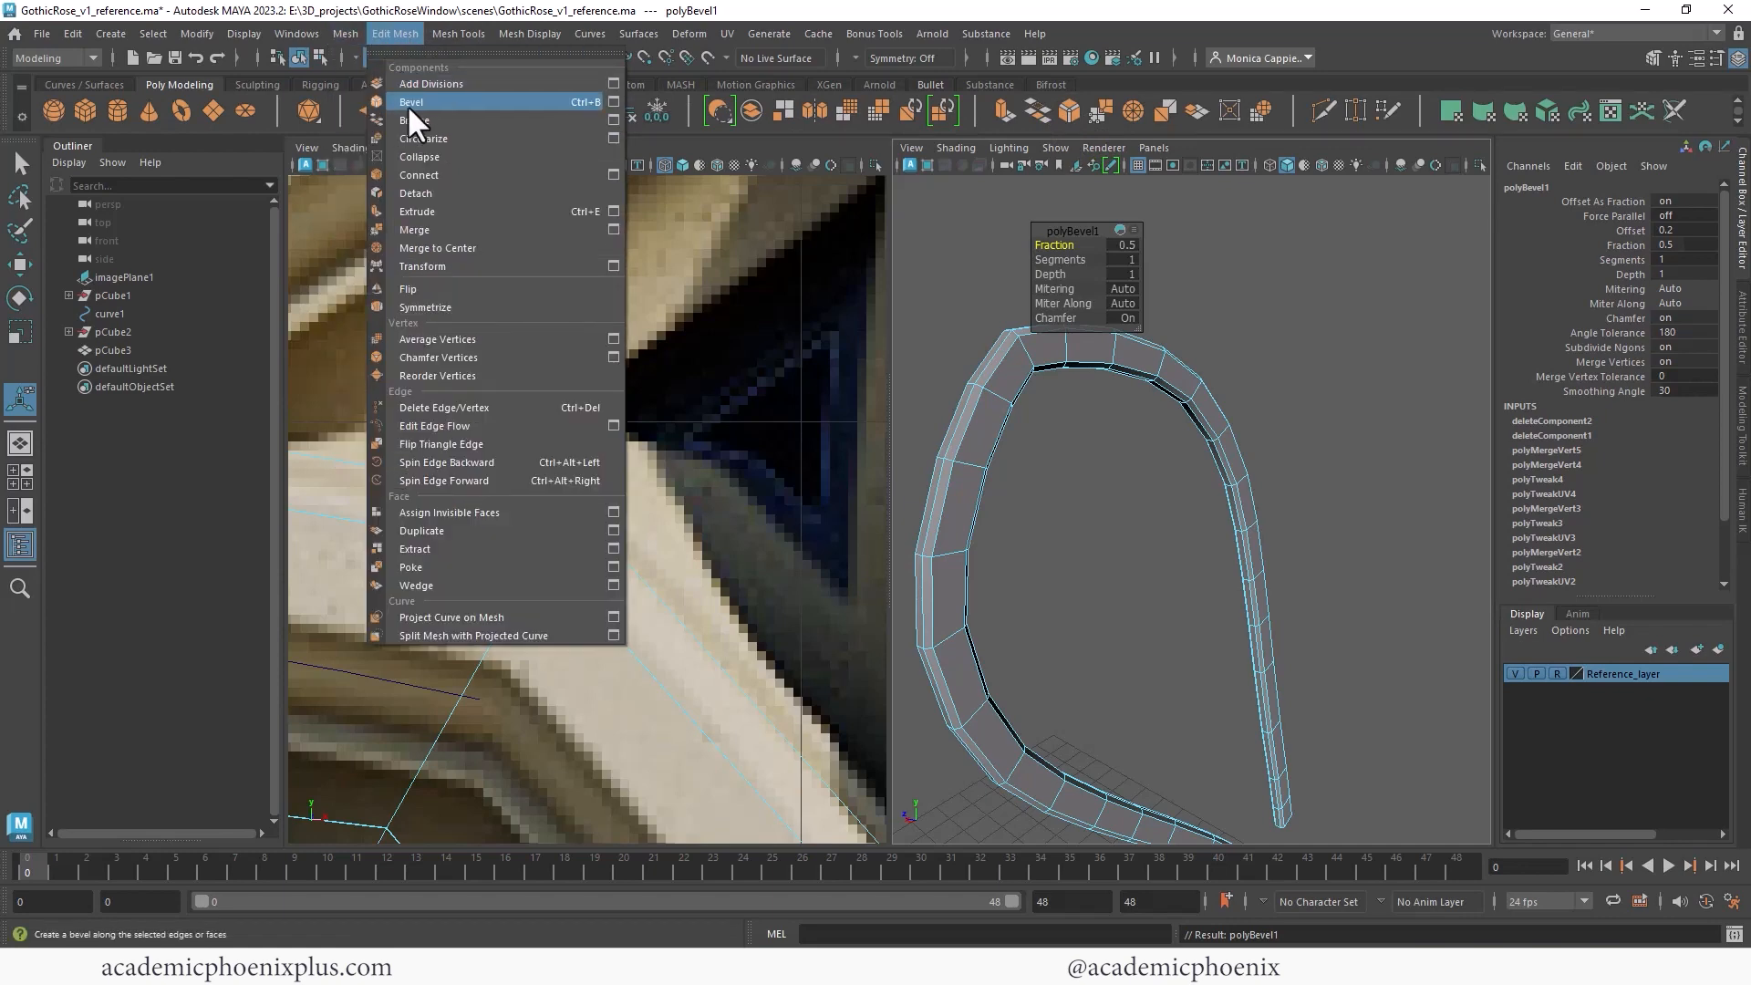
click(1245, 171)
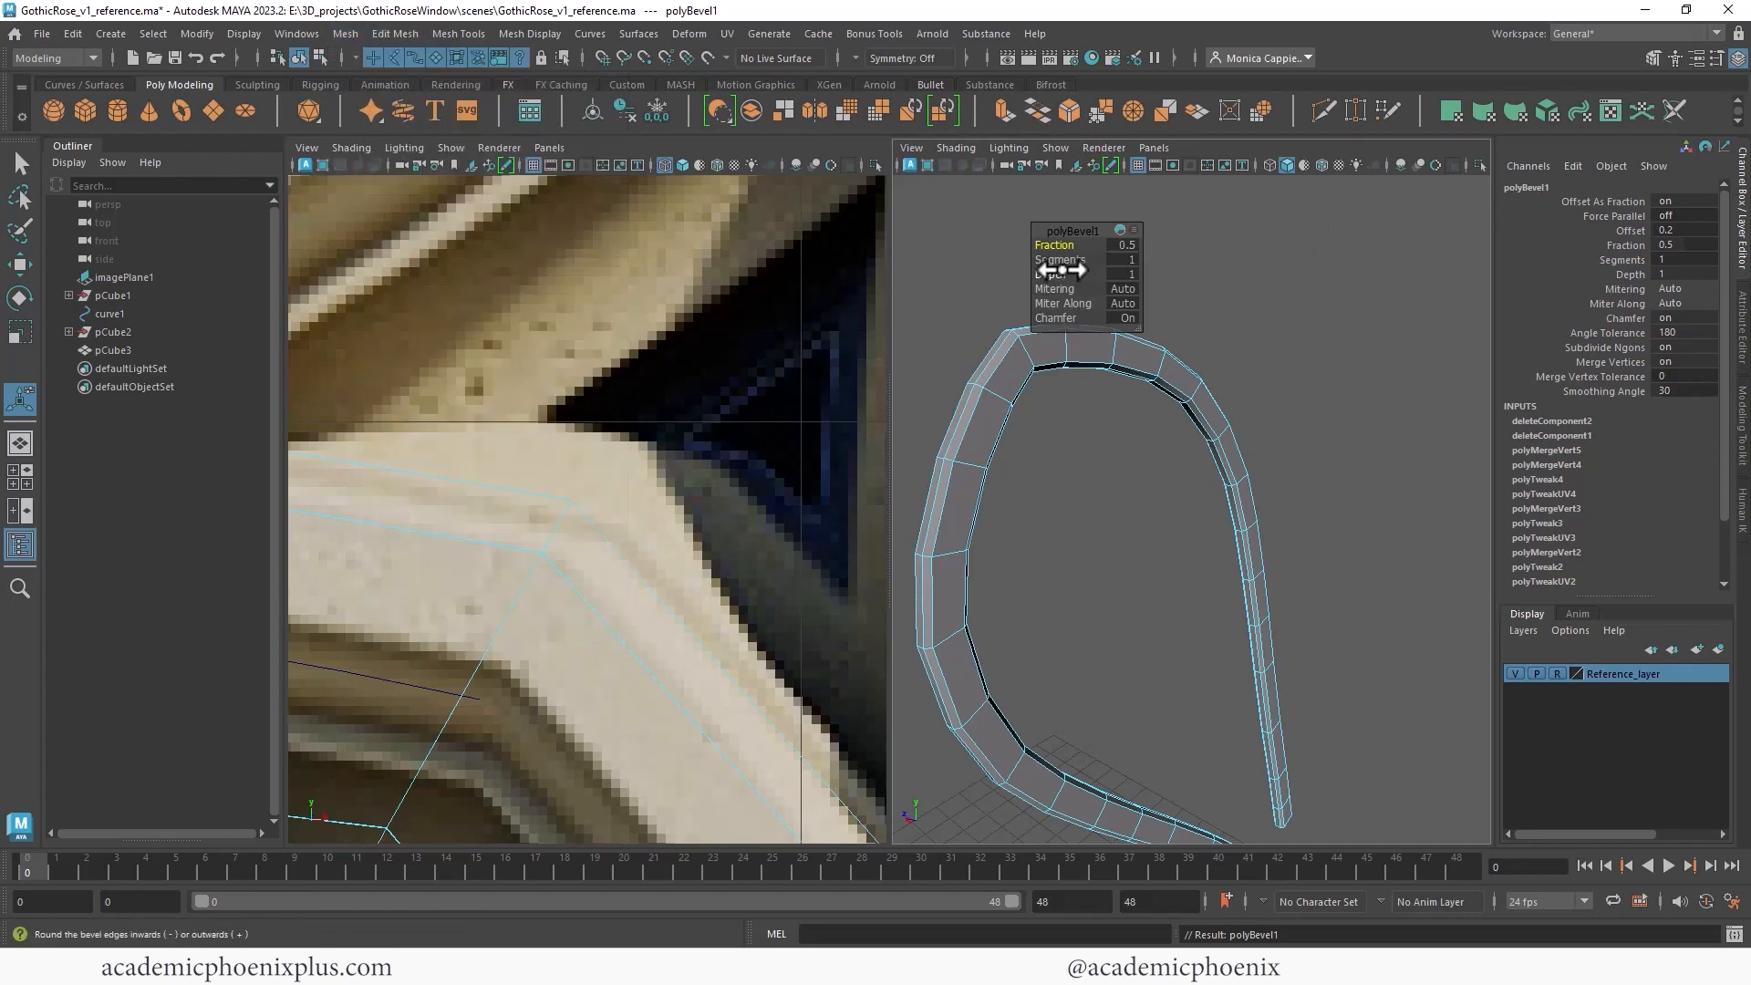
drag(1066, 260, 1073, 260)
click(1136, 245)
text(.3)
key(Return)
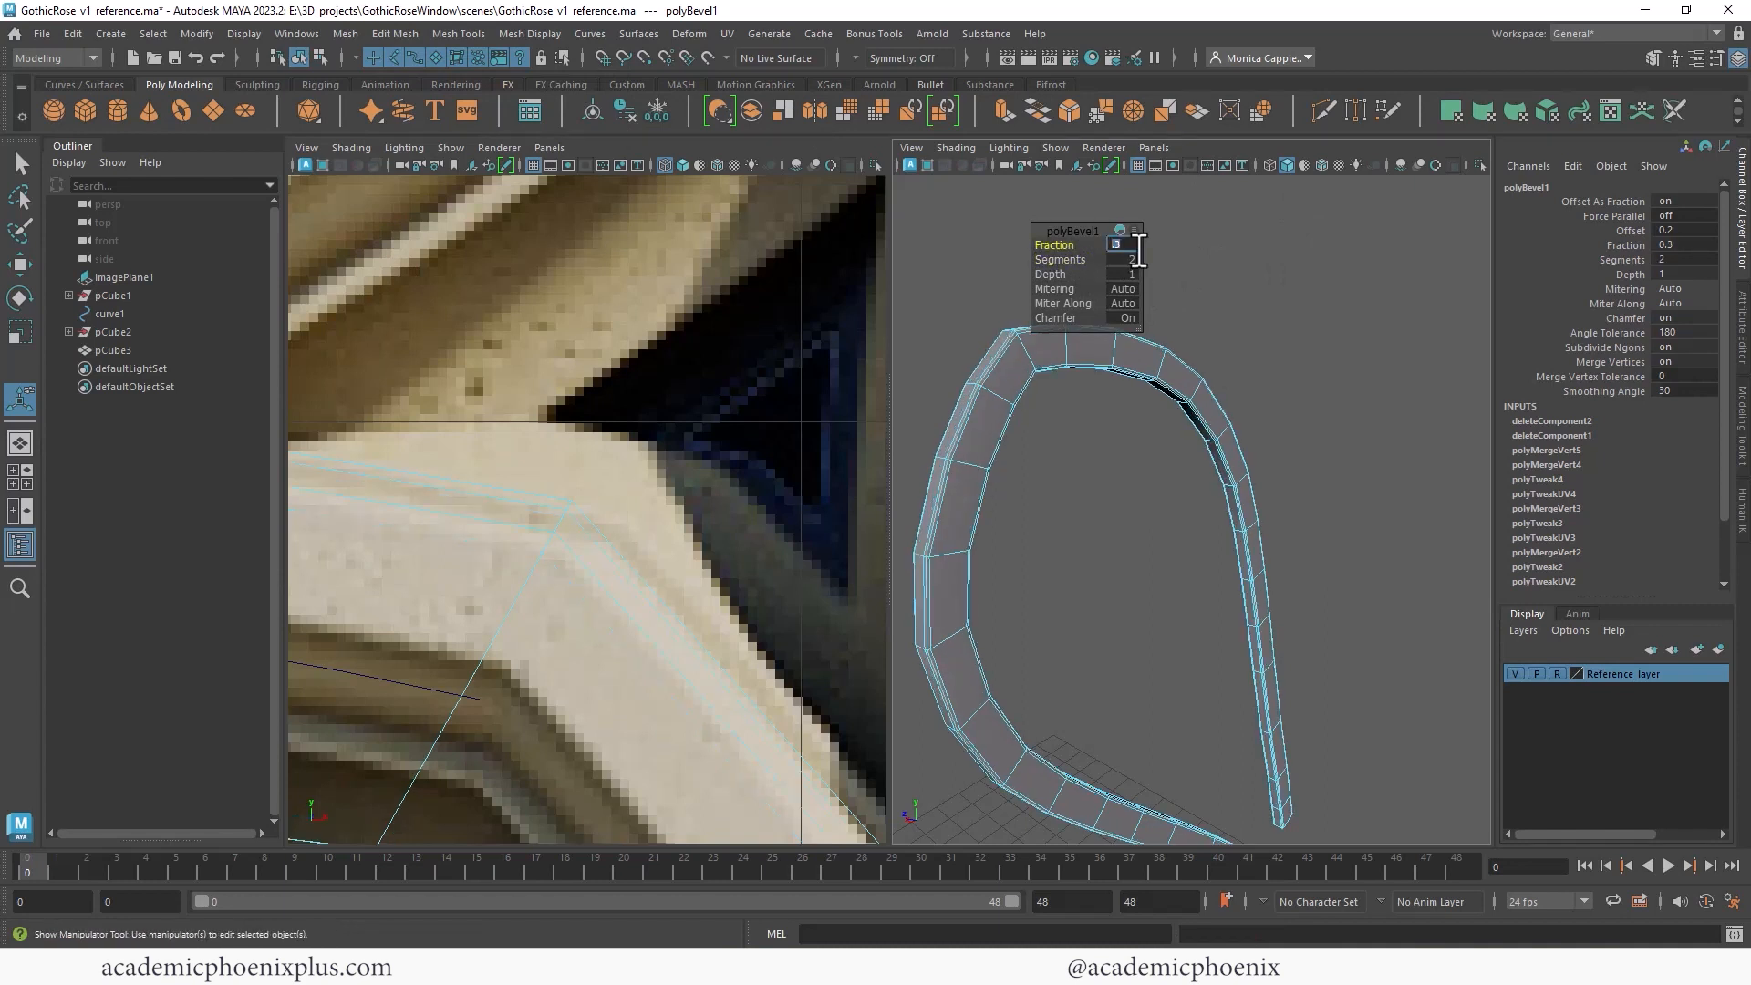
- Check the beveled spoke in smooth preview from different angles
right_drag(1193, 349, 1228, 329)
key(q)
click(1239, 326)
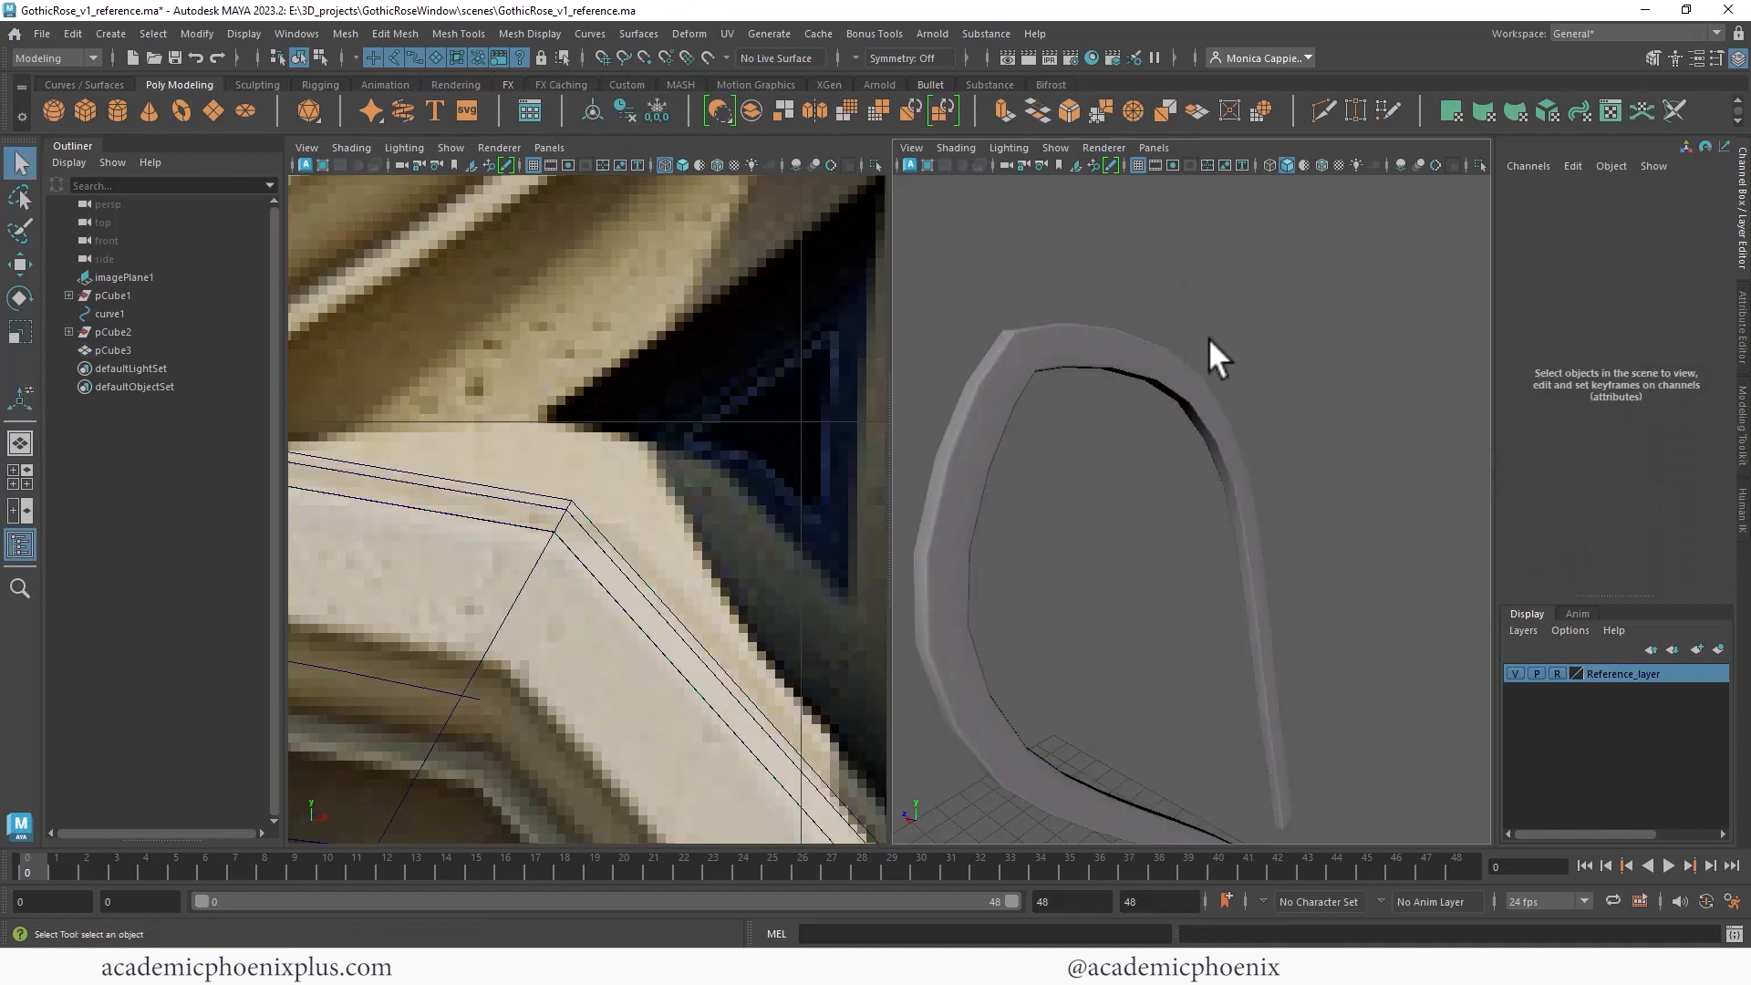
alt+drag(1239, 326, 1364, 348)
click(1229, 360)
key(3)
click(1255, 281)
alt+right_drag(1255, 281, 1017, 279)
alt+right_drag(1269, 440, 1090, 410)
alt+right_drag(799, 423, 394, 416)
alt+right_drag(1159, 500, 1468, 489)
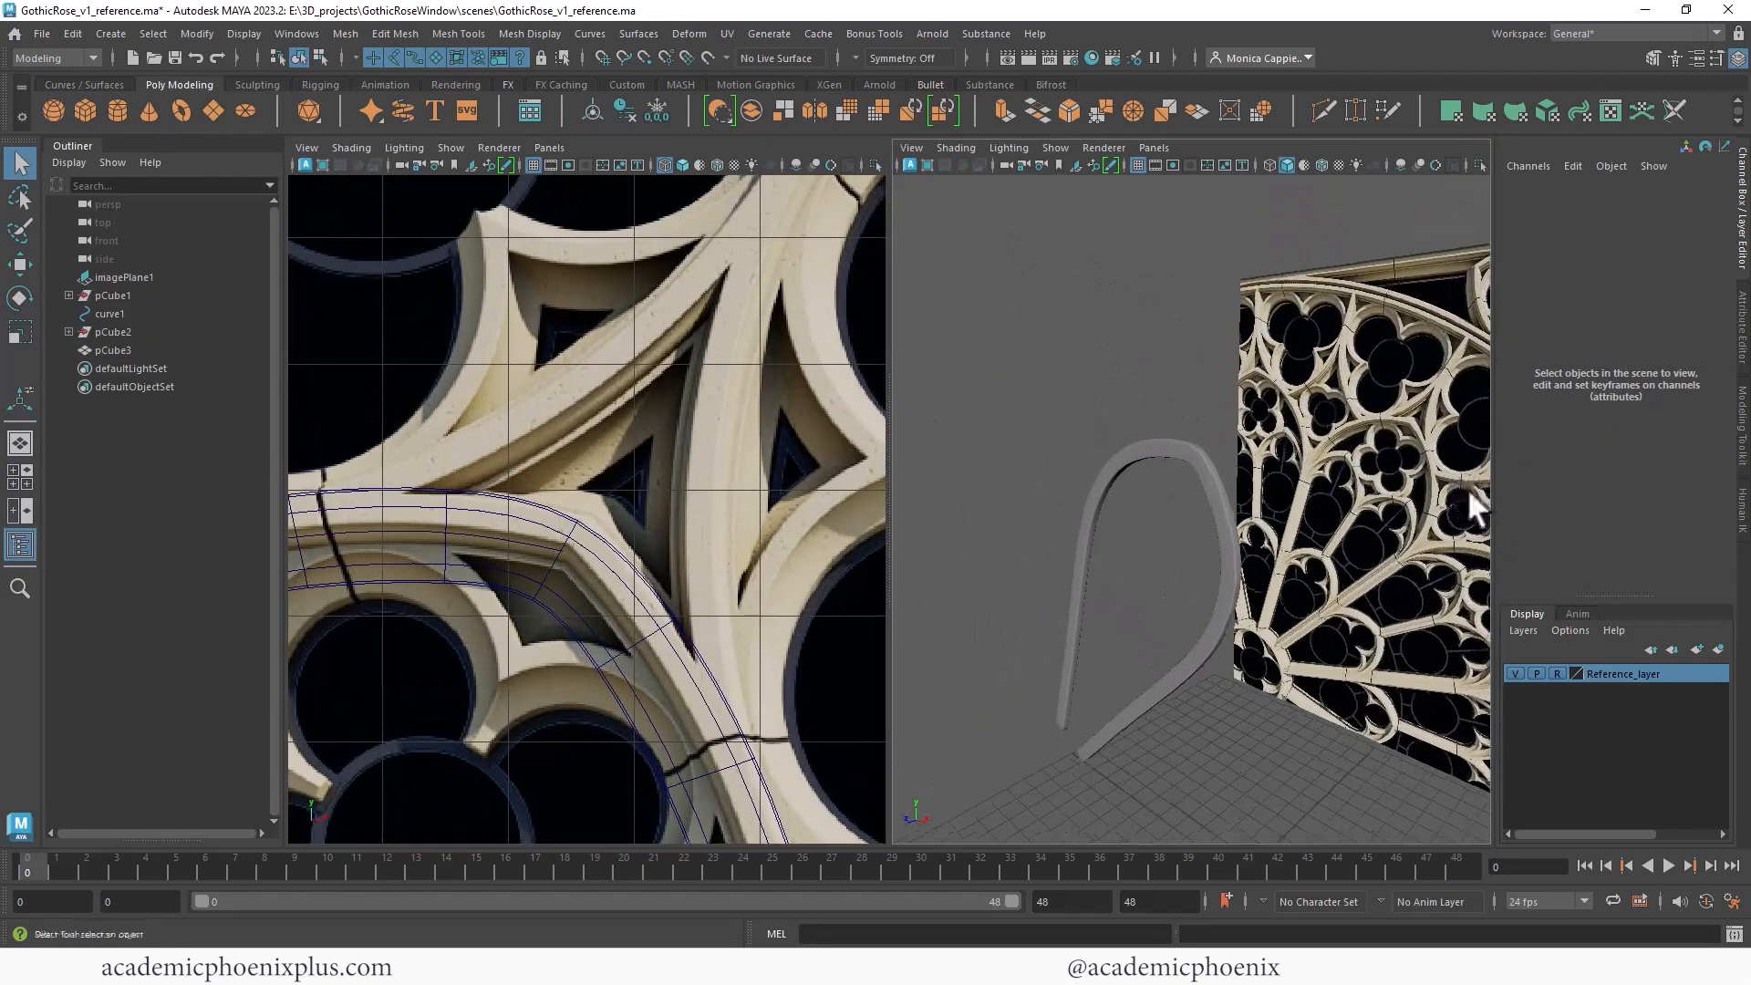
- Select the edge at the arch's inner corner and move it to match the reference tracery
click(1202, 462)
key(1)
alt+right_drag(1206, 468, 1467, 392)
click(585, 540)
right_drag(585, 540, 602, 413)
click(562, 536)
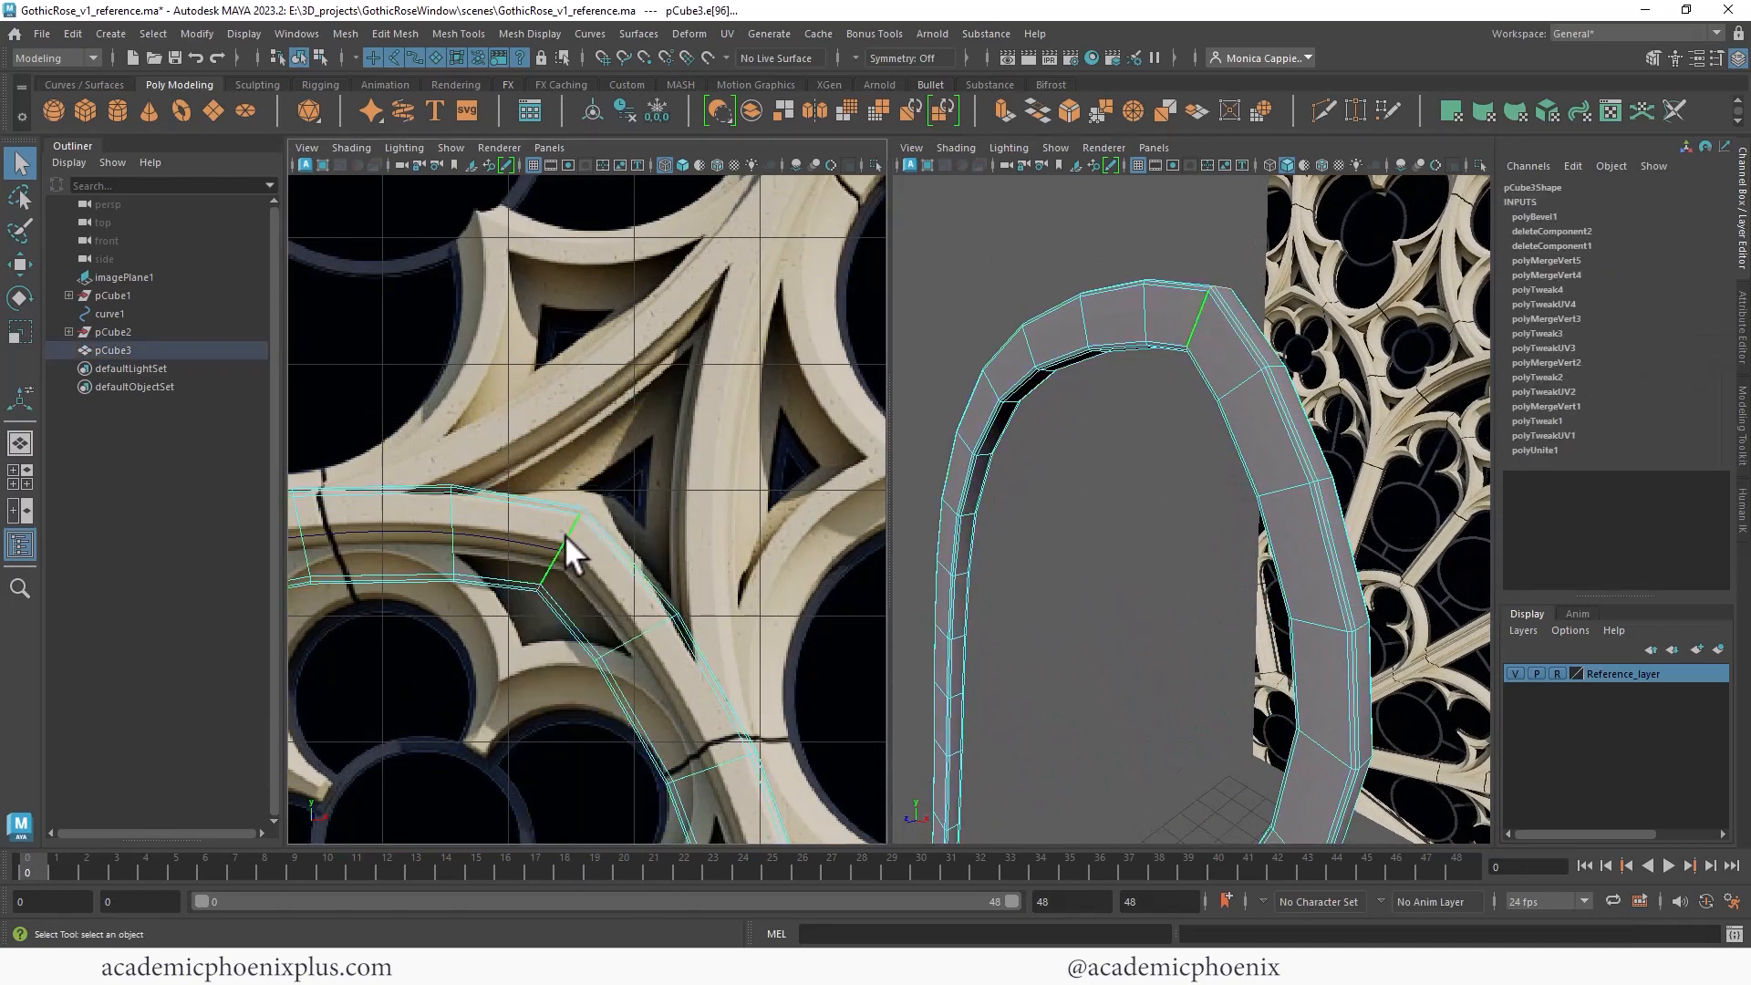
key(w)
drag(551, 545, 575, 532)
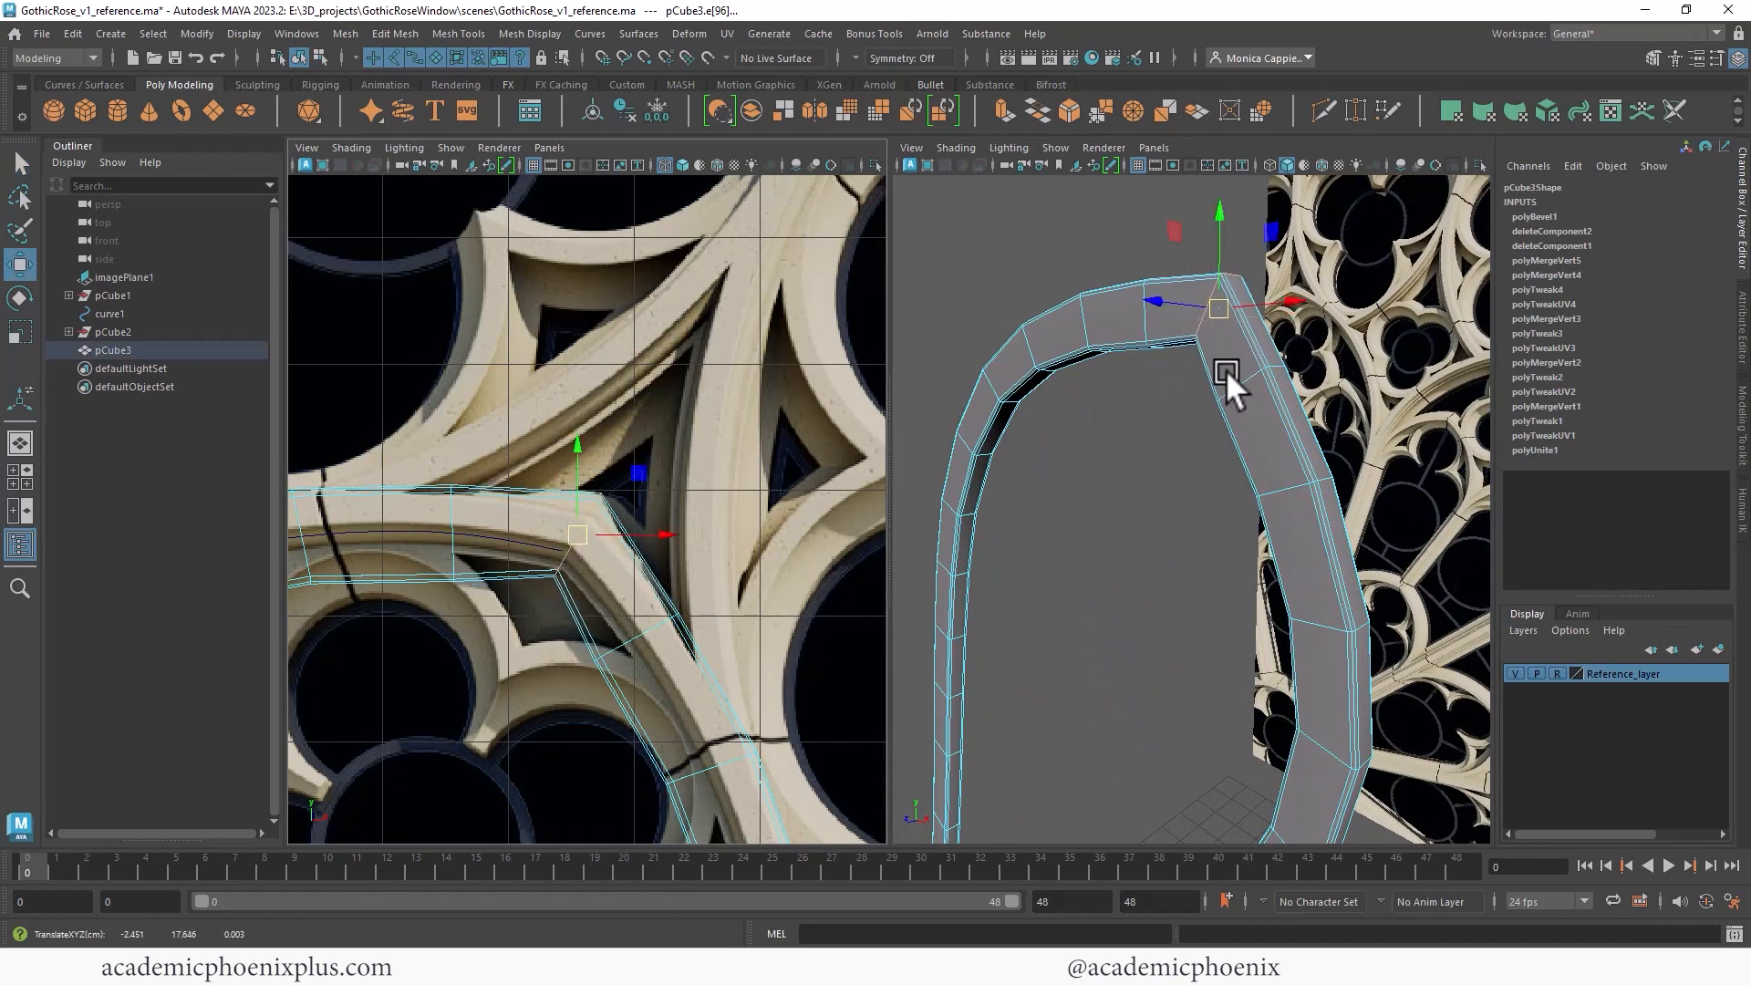
- Bevel the corner edge with a fraction of 0.2 and 2 segments
key(ctrl+b)
mouse_move(1062, 261)
mouse_down()
mouse_move(1083, 259)
mouse_move(1067, 245)
mouse_up()
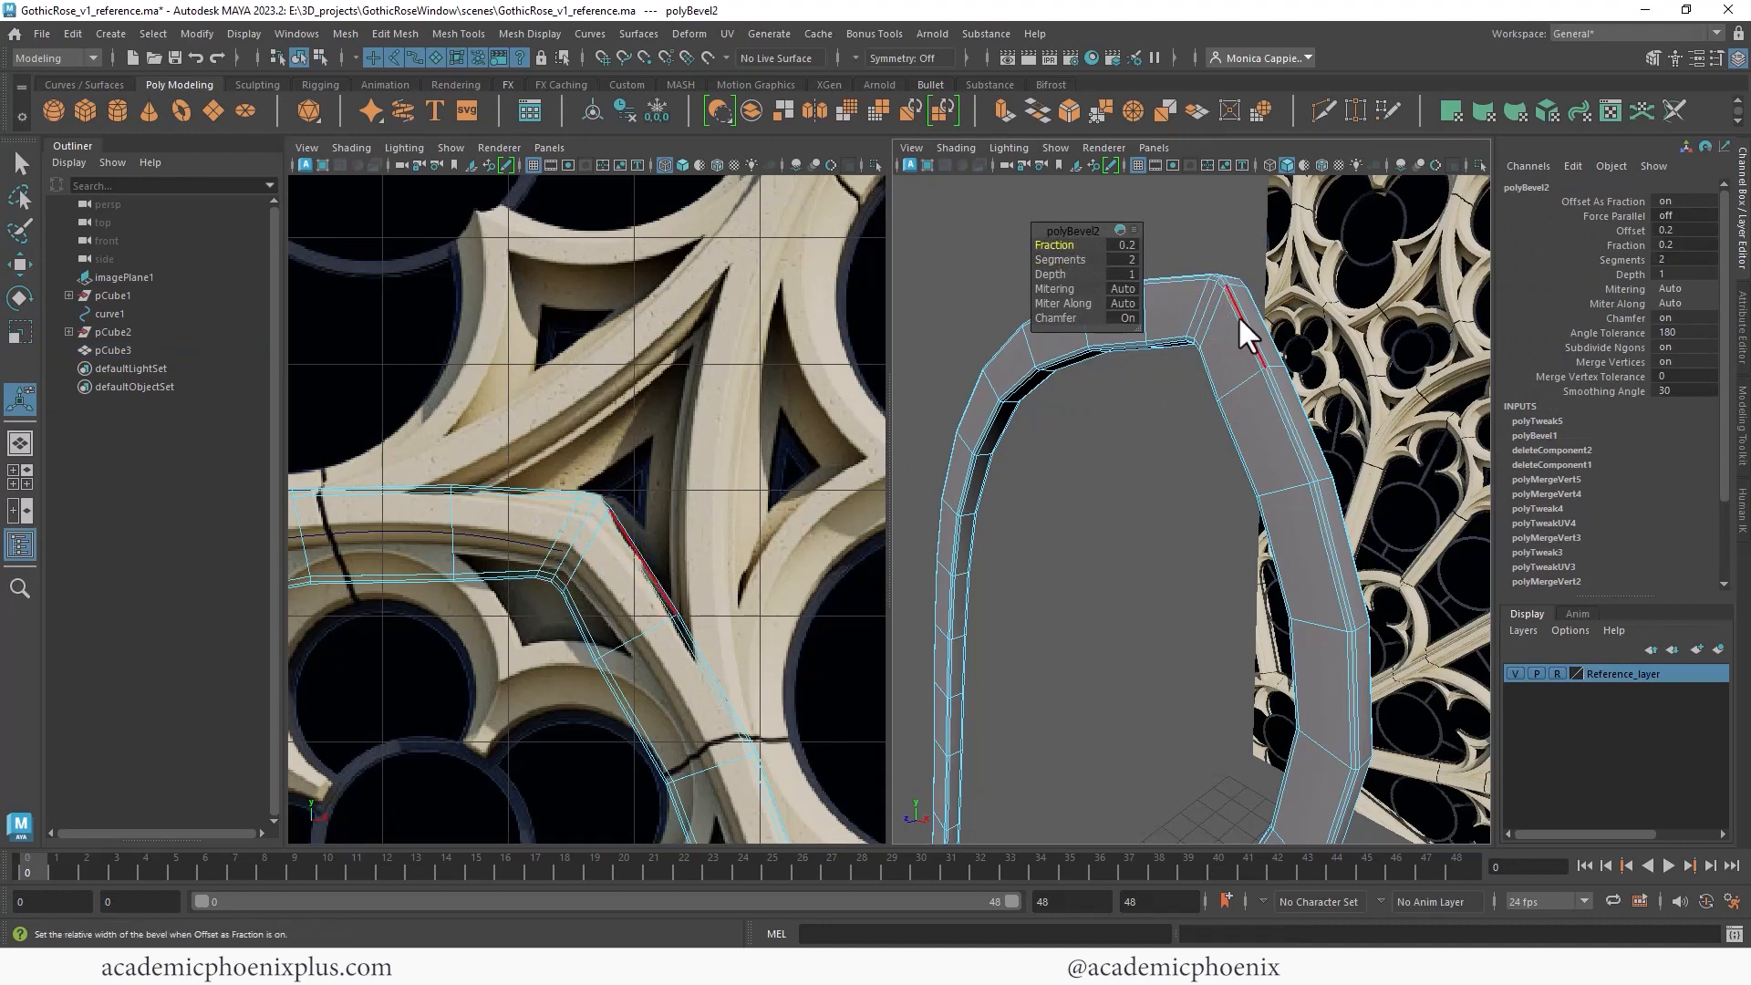
right_click(1242, 319)
right_drag(1246, 318, 954, 258)
key(q)
key(3)
click(1200, 223)
alt+drag(954, 258, 1205, 399)
click(1206, 400)
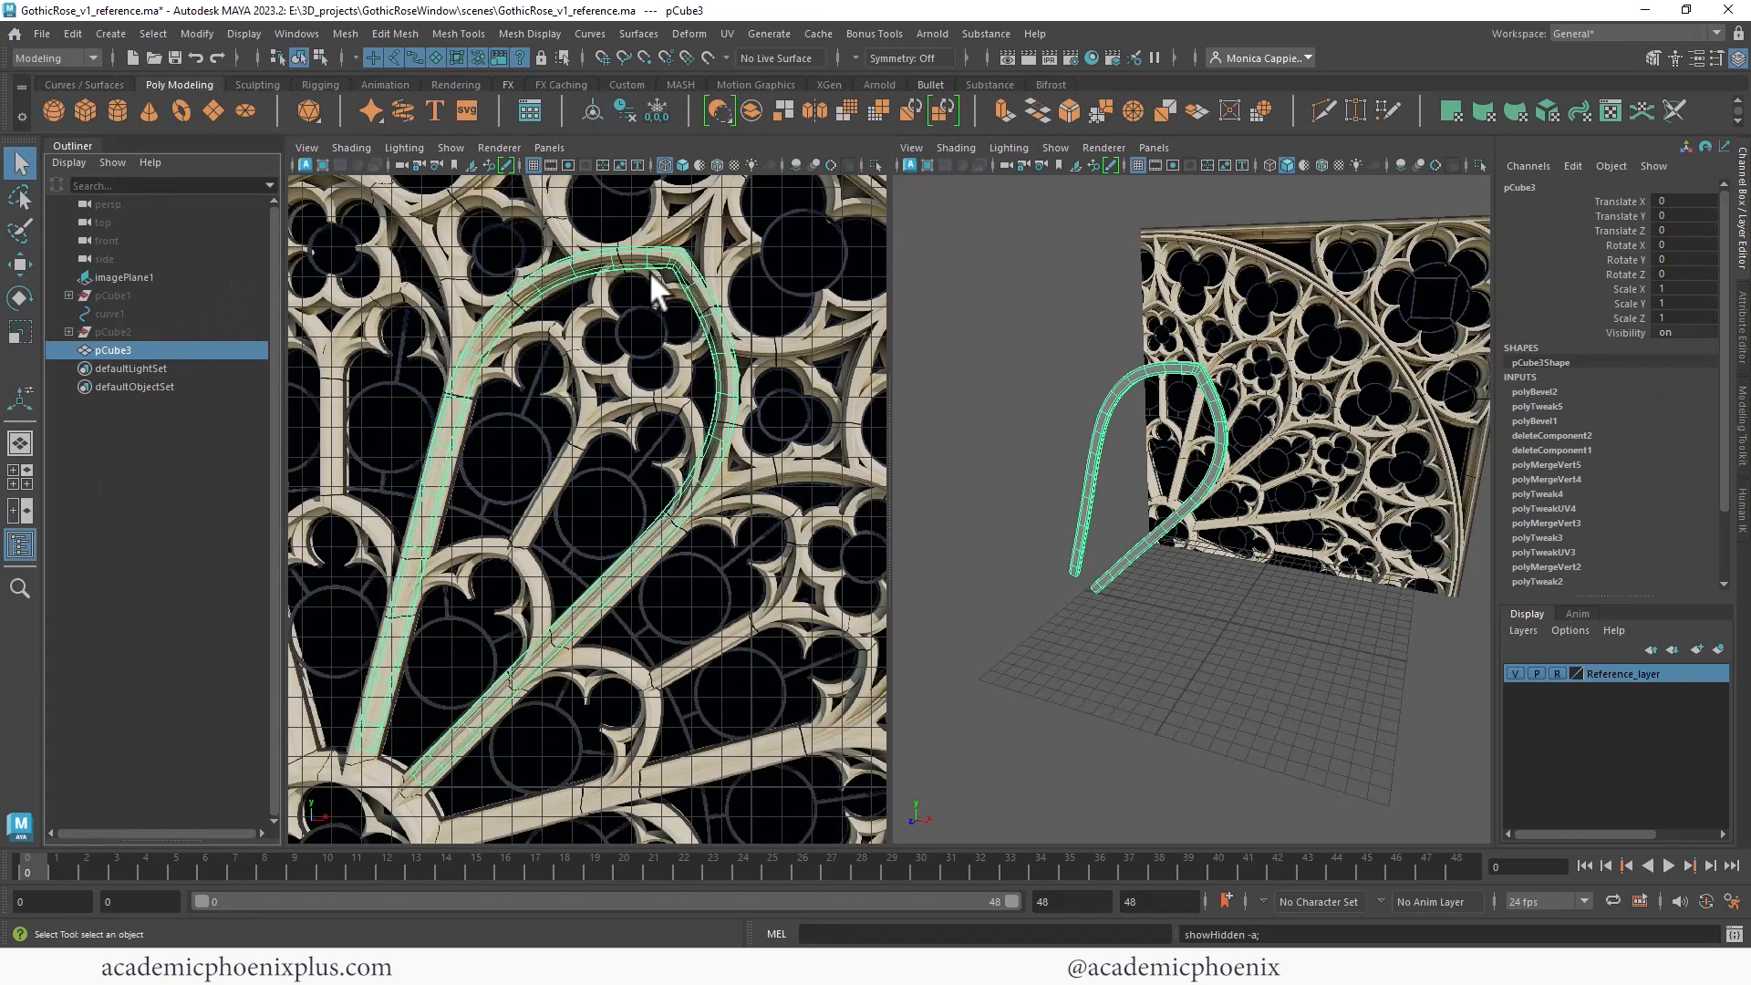
- Hide the finished spoke meshes to clear the view of the reference
alt+middle_drag(655, 292, 743, 355)
alt+right_drag(705, 366, 750, 351)
alt+middle_drag(750, 351, 598, 419)
alt+right_drag(599, 418, 708, 344)
alt+middle_drag(707, 344, 695, 384)
key(ctrl+h)
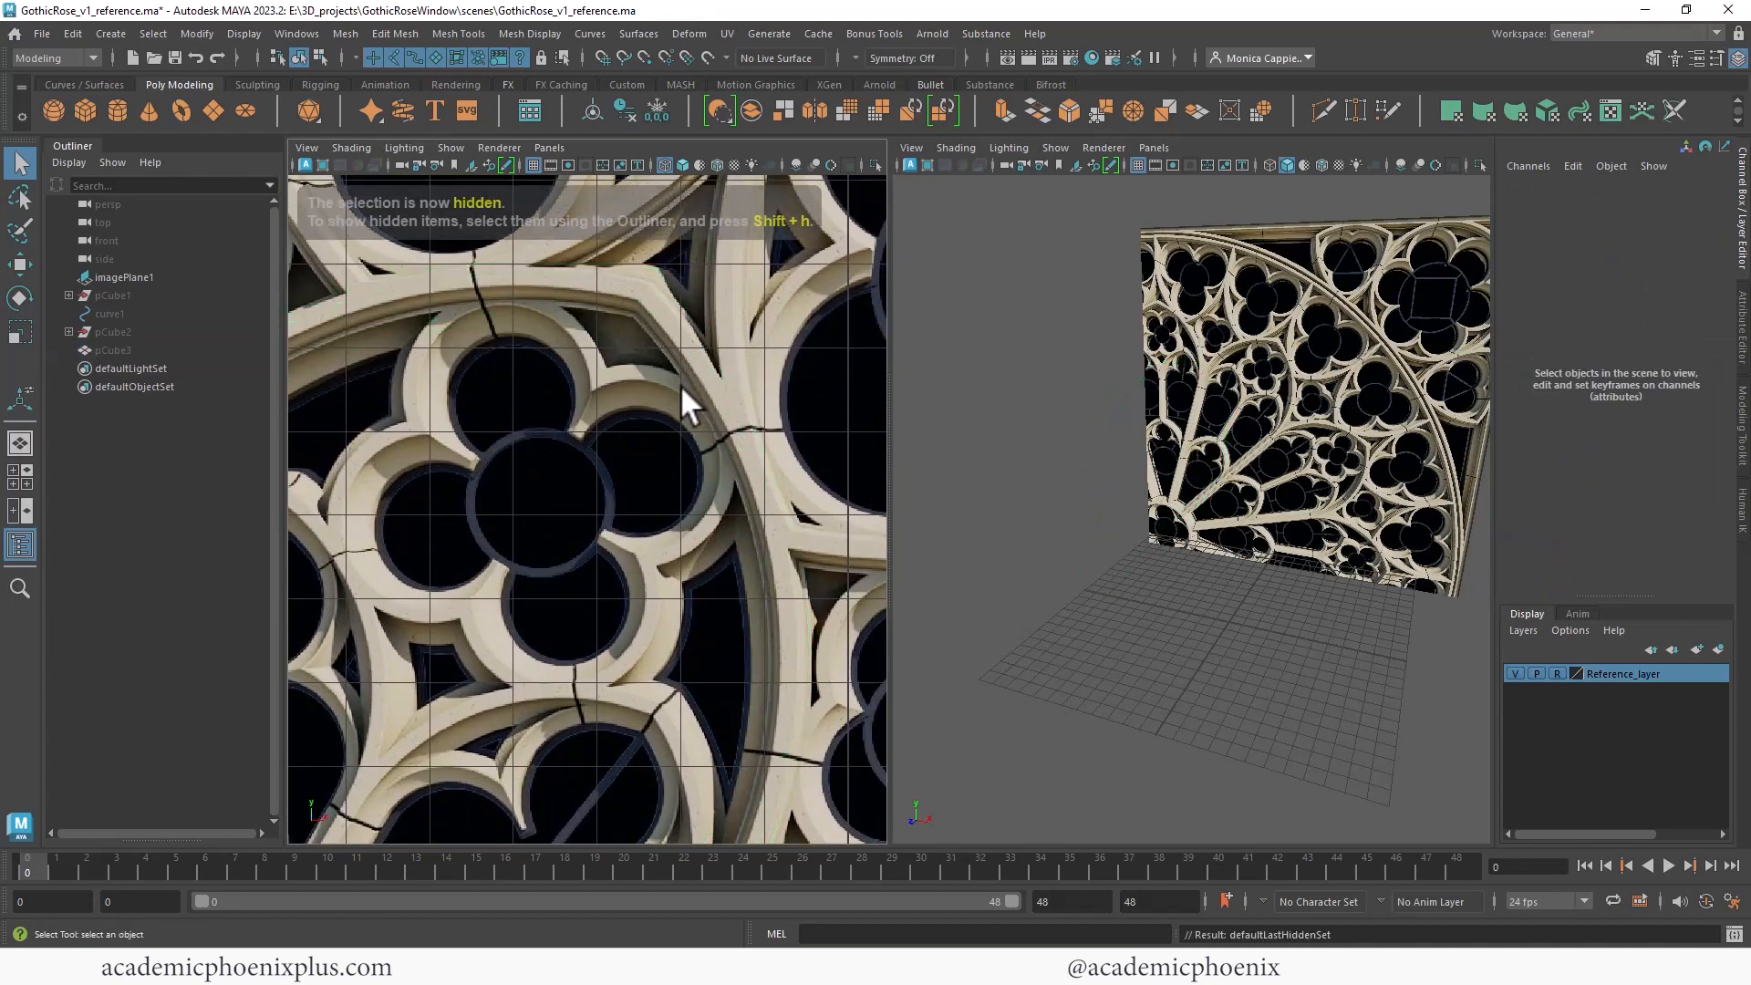
alt+right_drag(578, 359, 643, 381)
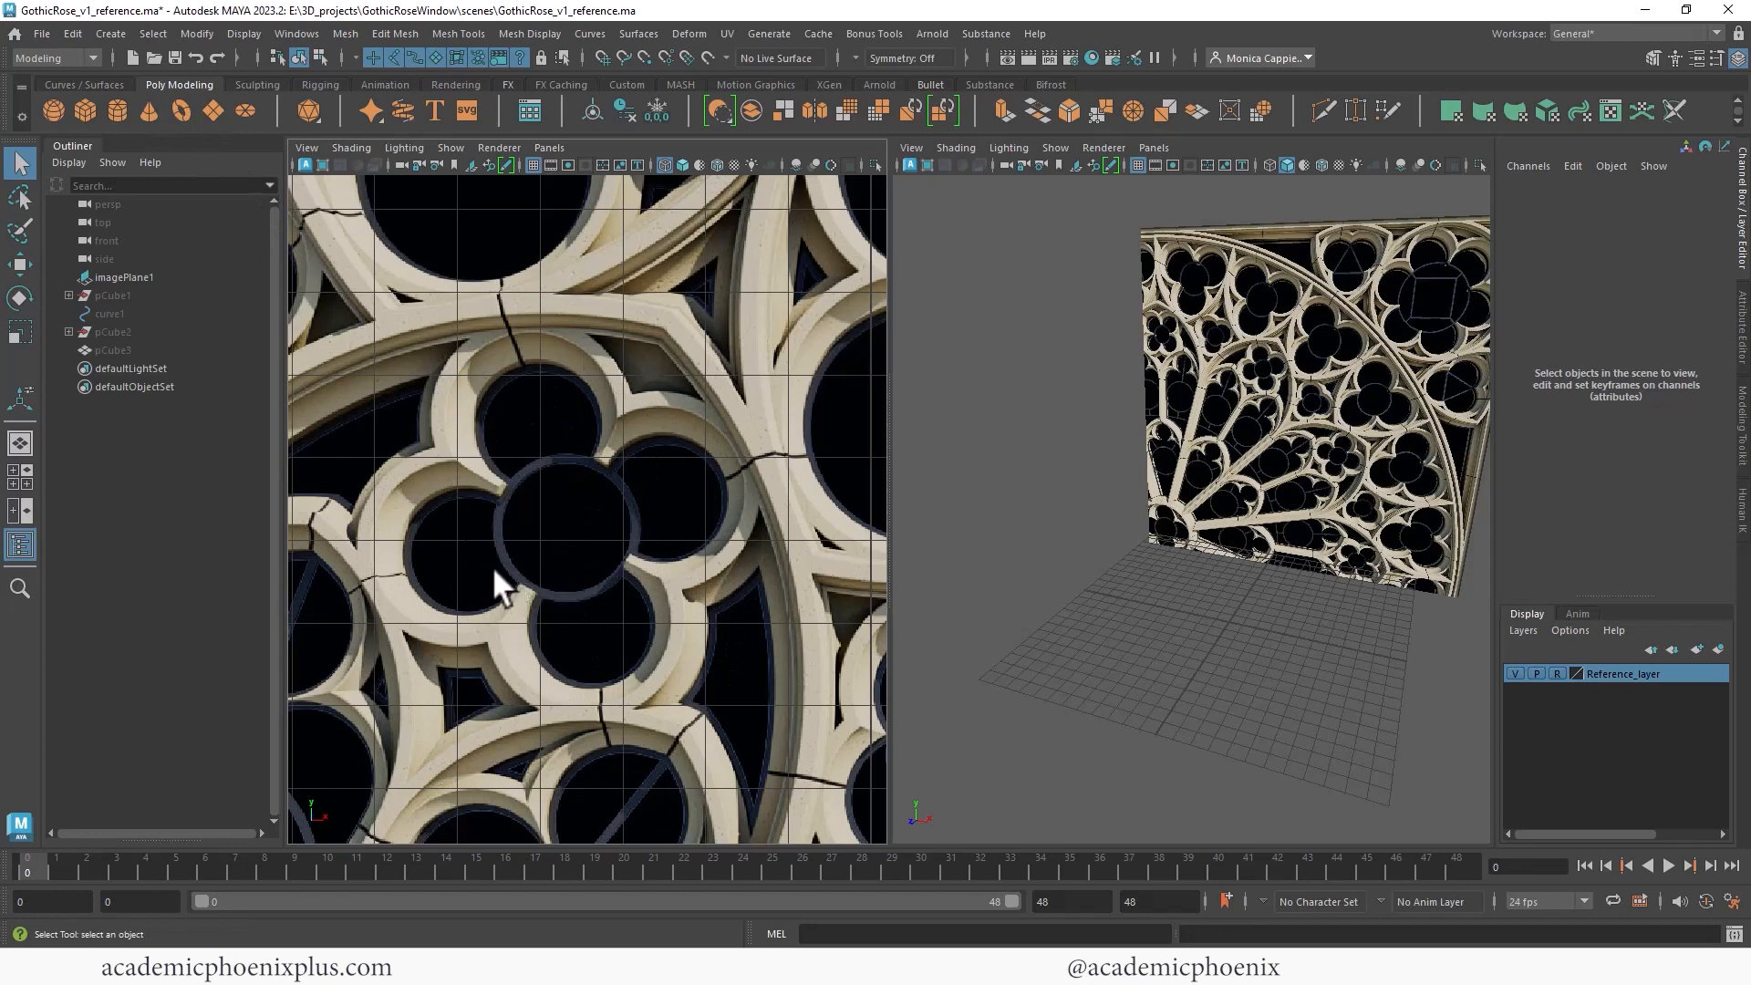
- Create a NURBS circle and set its Rotate X to 90
click(86, 83)
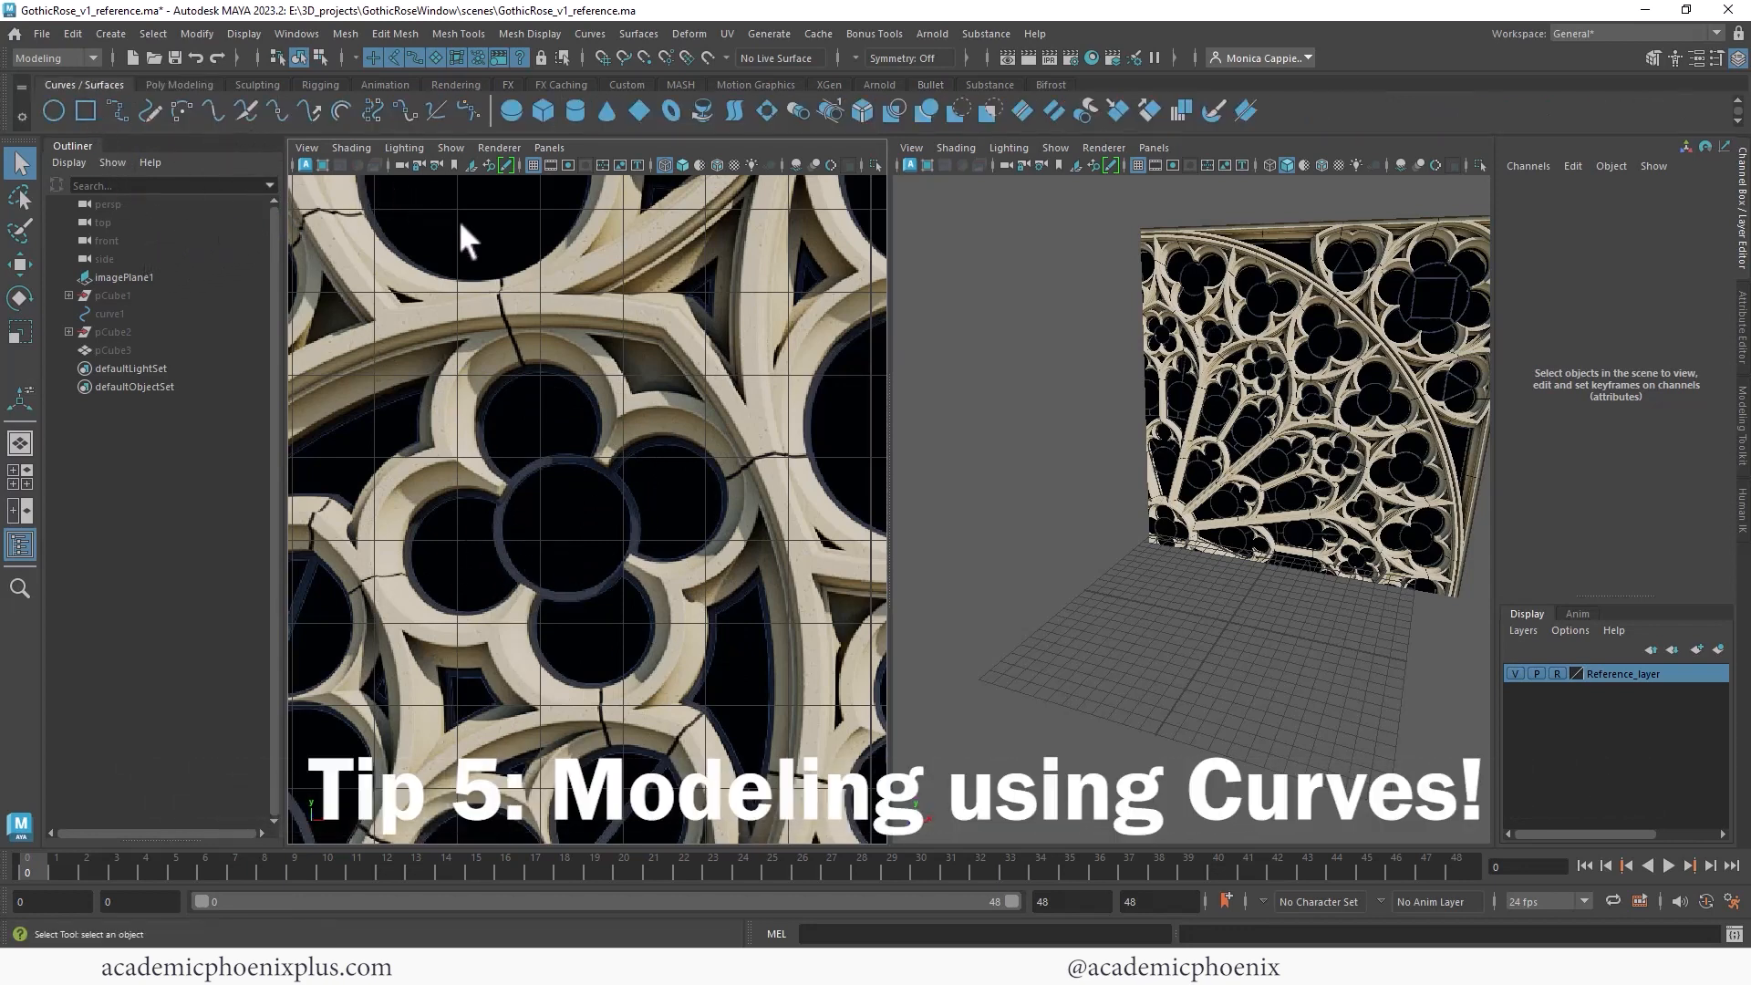
click(54, 111)
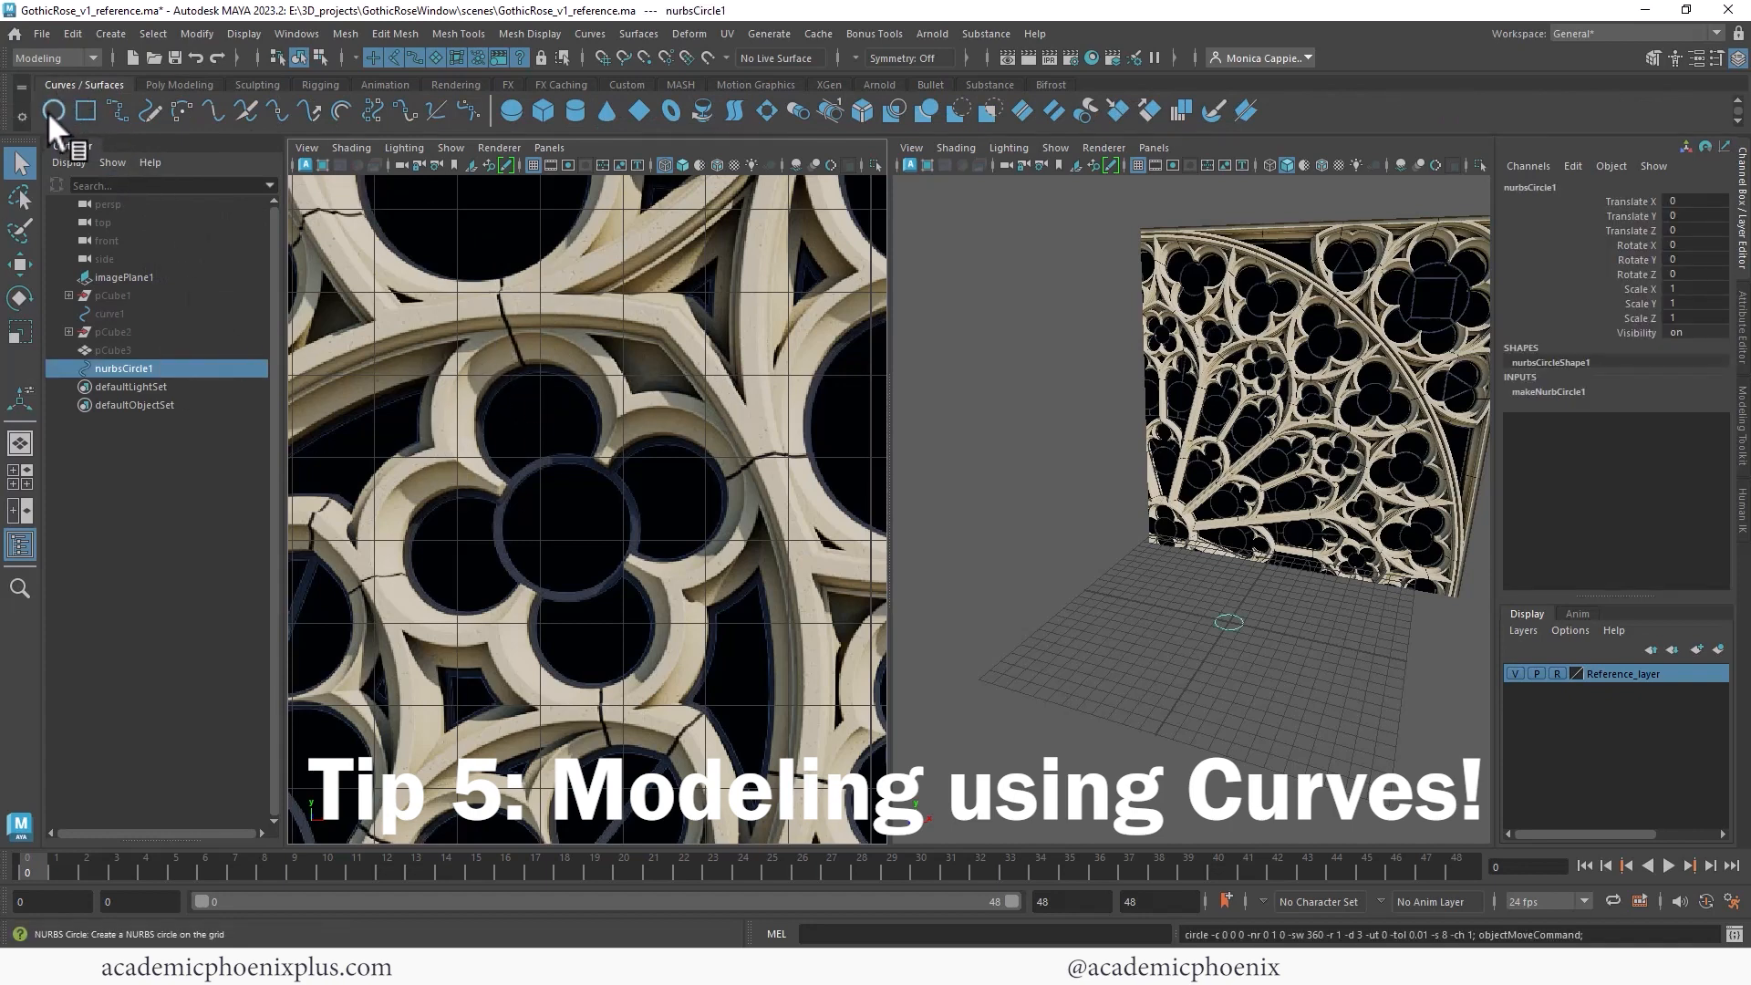
key(e)
drag(1210, 595, 1160, 726)
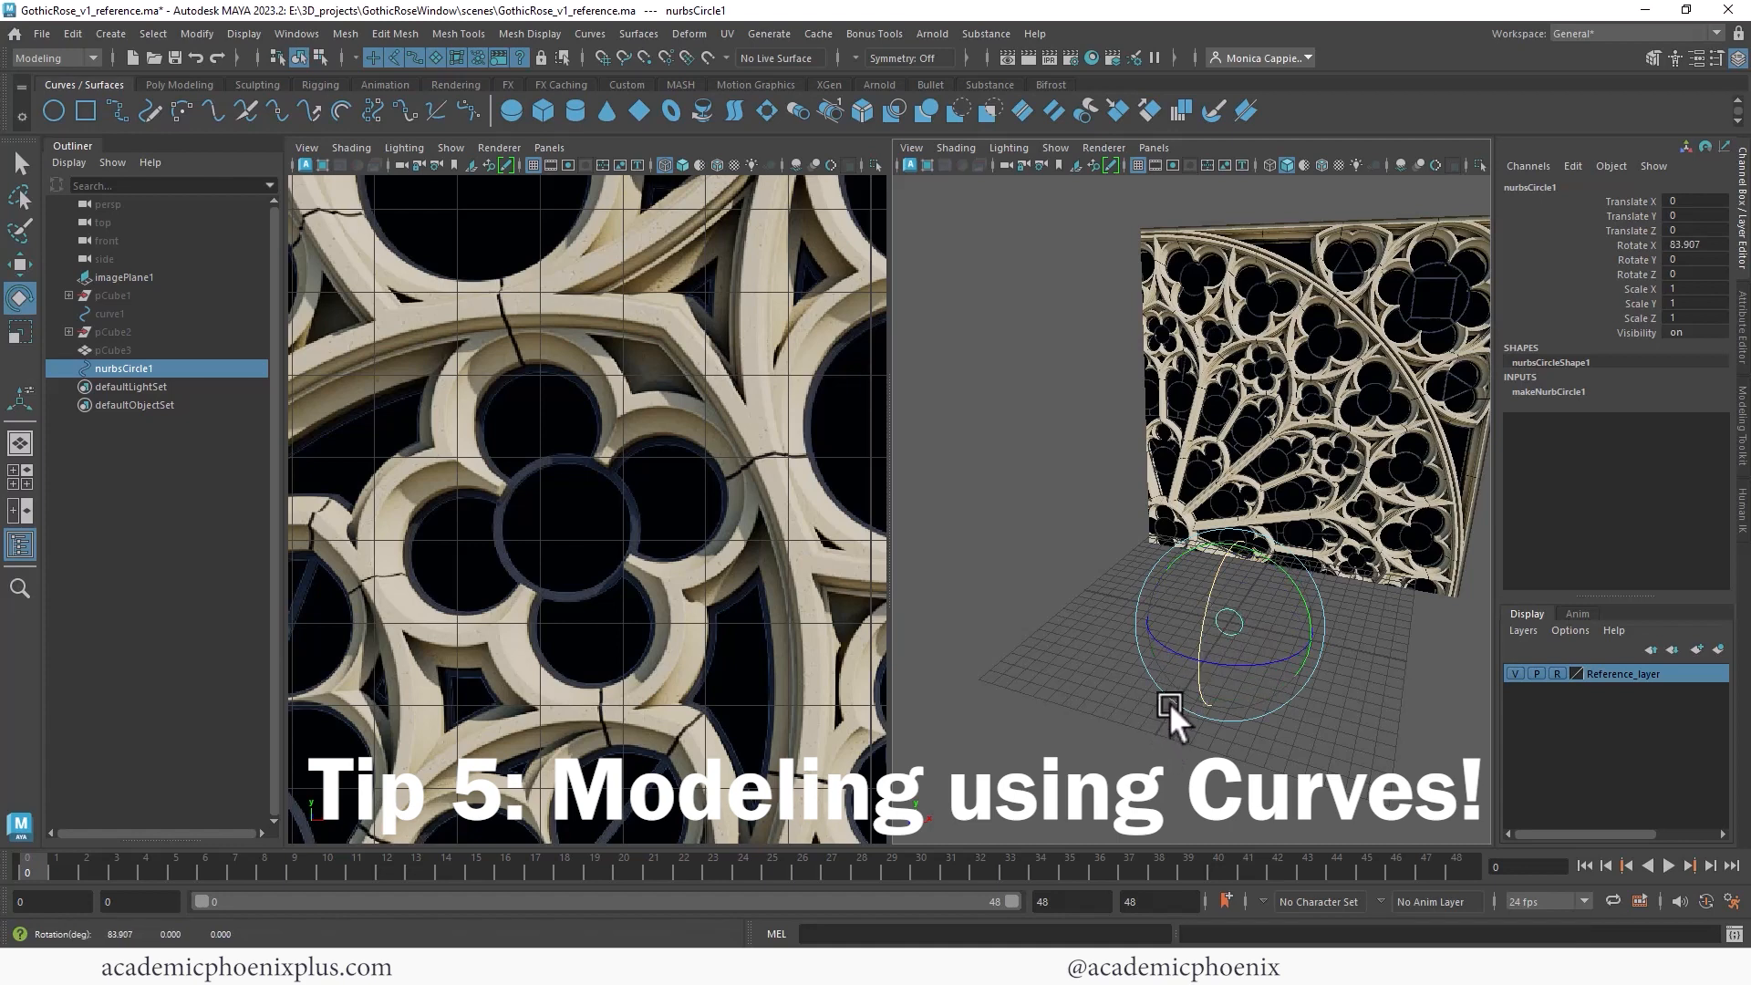
click(1689, 247)
text(90)
key(Return)
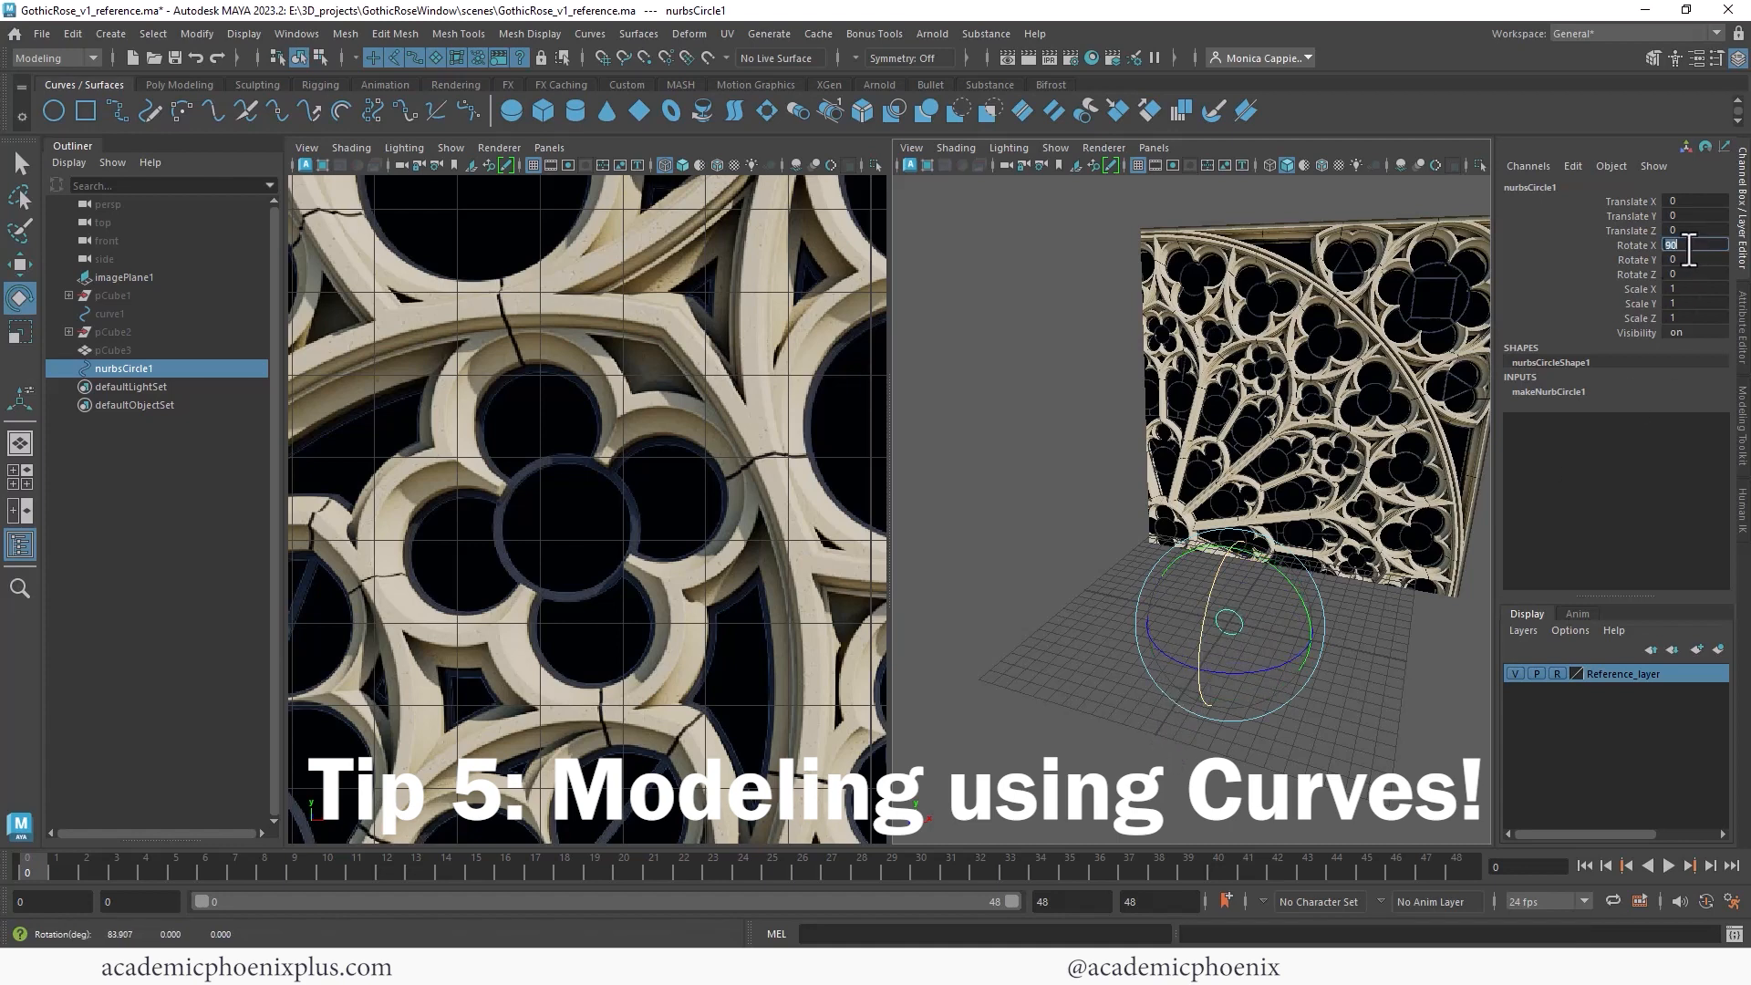
- Move the circle onto the centre of the quatrefoil's upper lobe in the reference
key(w)
drag(1252, 613, 1211, 484)
drag(1140, 321, 1200, 363)
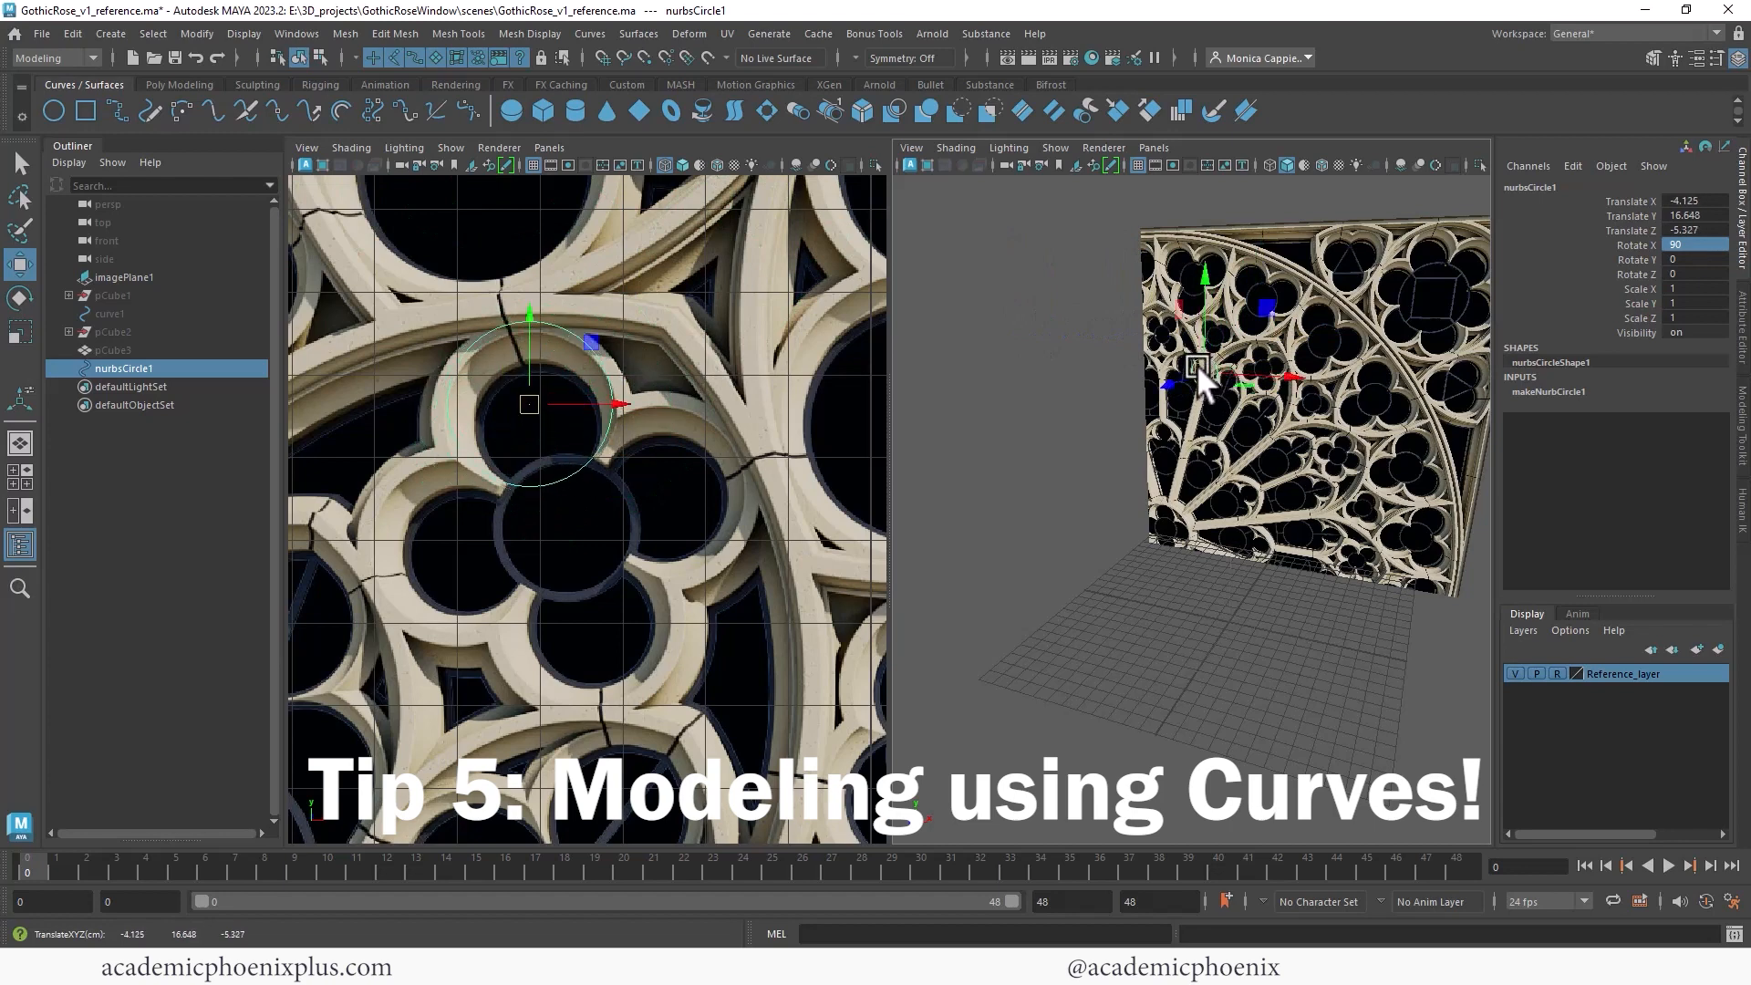
- Scale the NURBS circle to fit the quatrefoil's upper lobe in the reference
key(r)
drag(531, 403, 535, 397)
drag(546, 400, 457, 542)
key(w)
key(r)
key(w)
- Duplicate the circle three times and position the copies on the quatrefoil's remaining three lobes
key(ctrl+d)
key(ctrl+d)
key(ctrl+d)
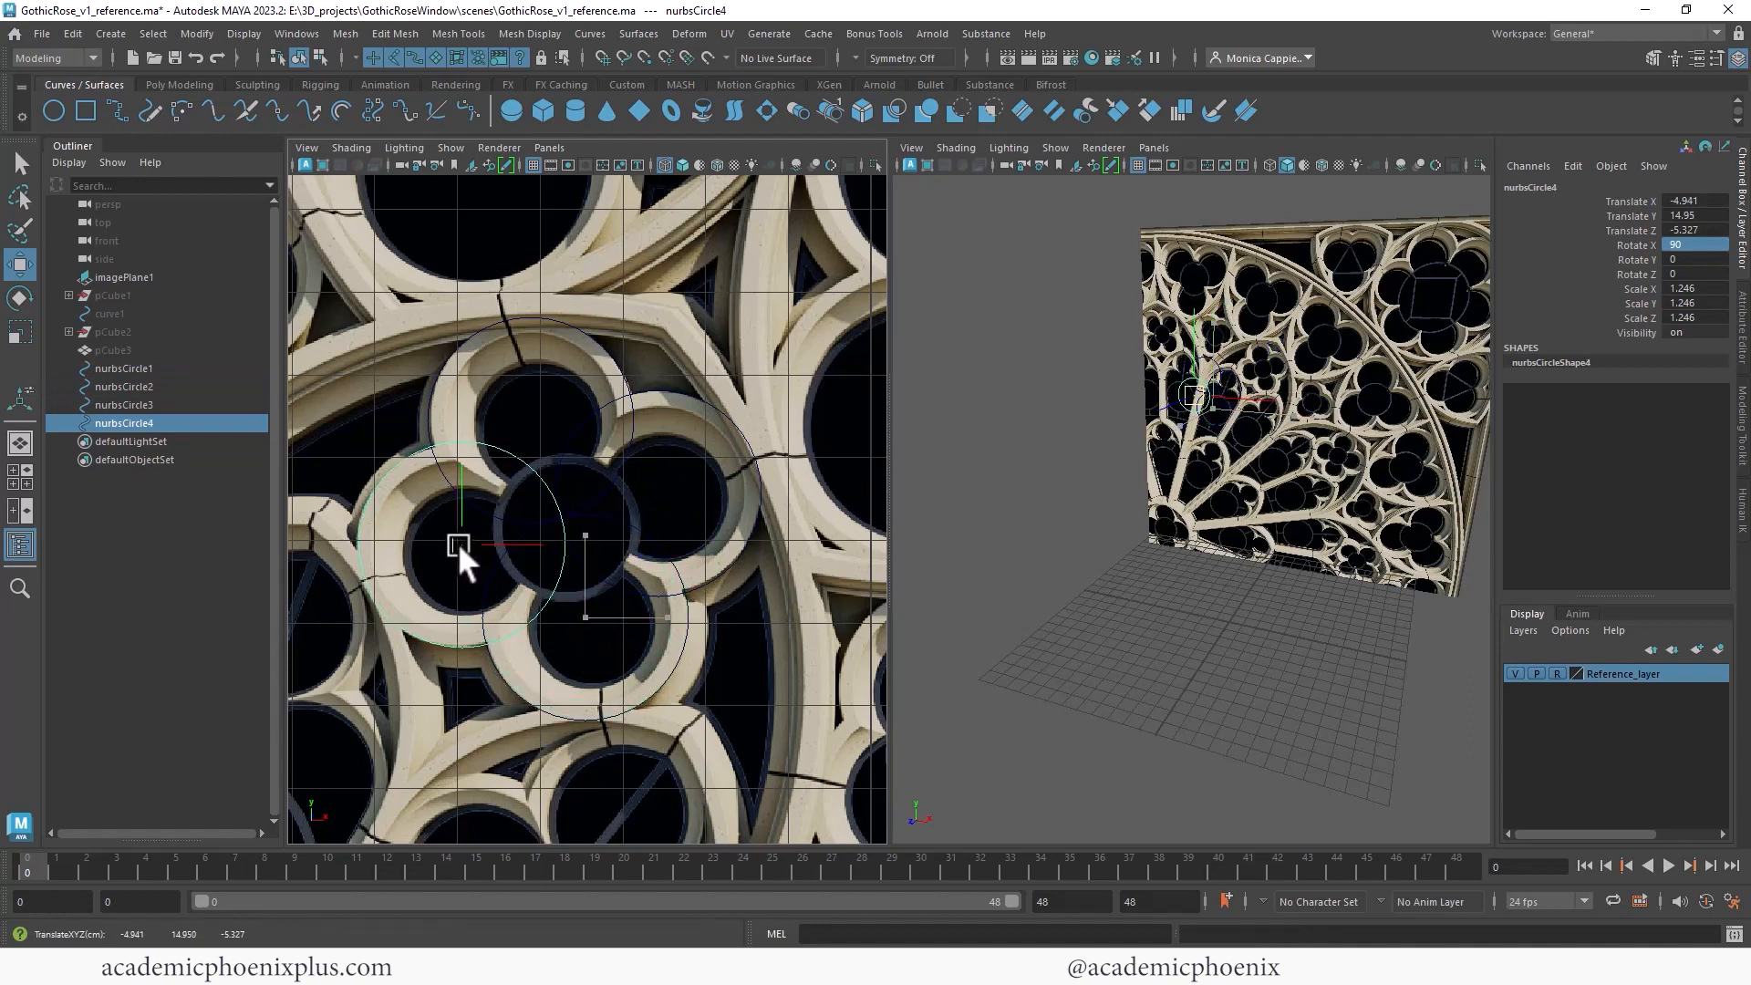
click(566, 446)
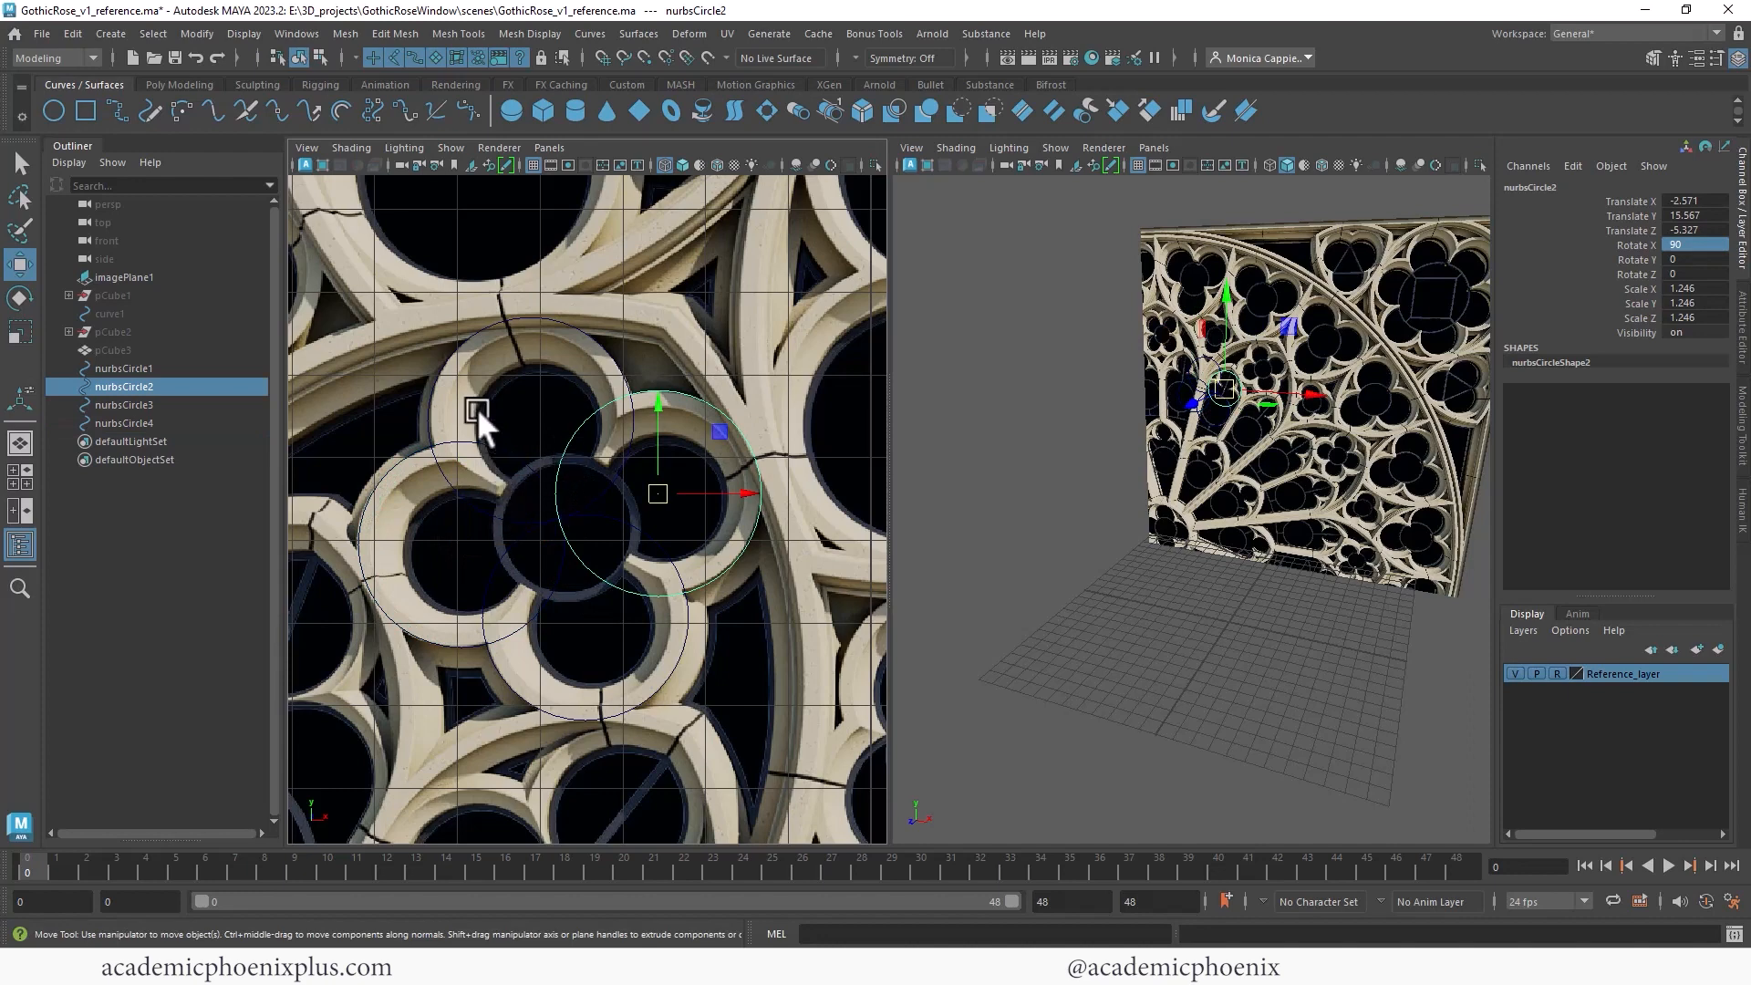
drag(440, 358, 654, 490)
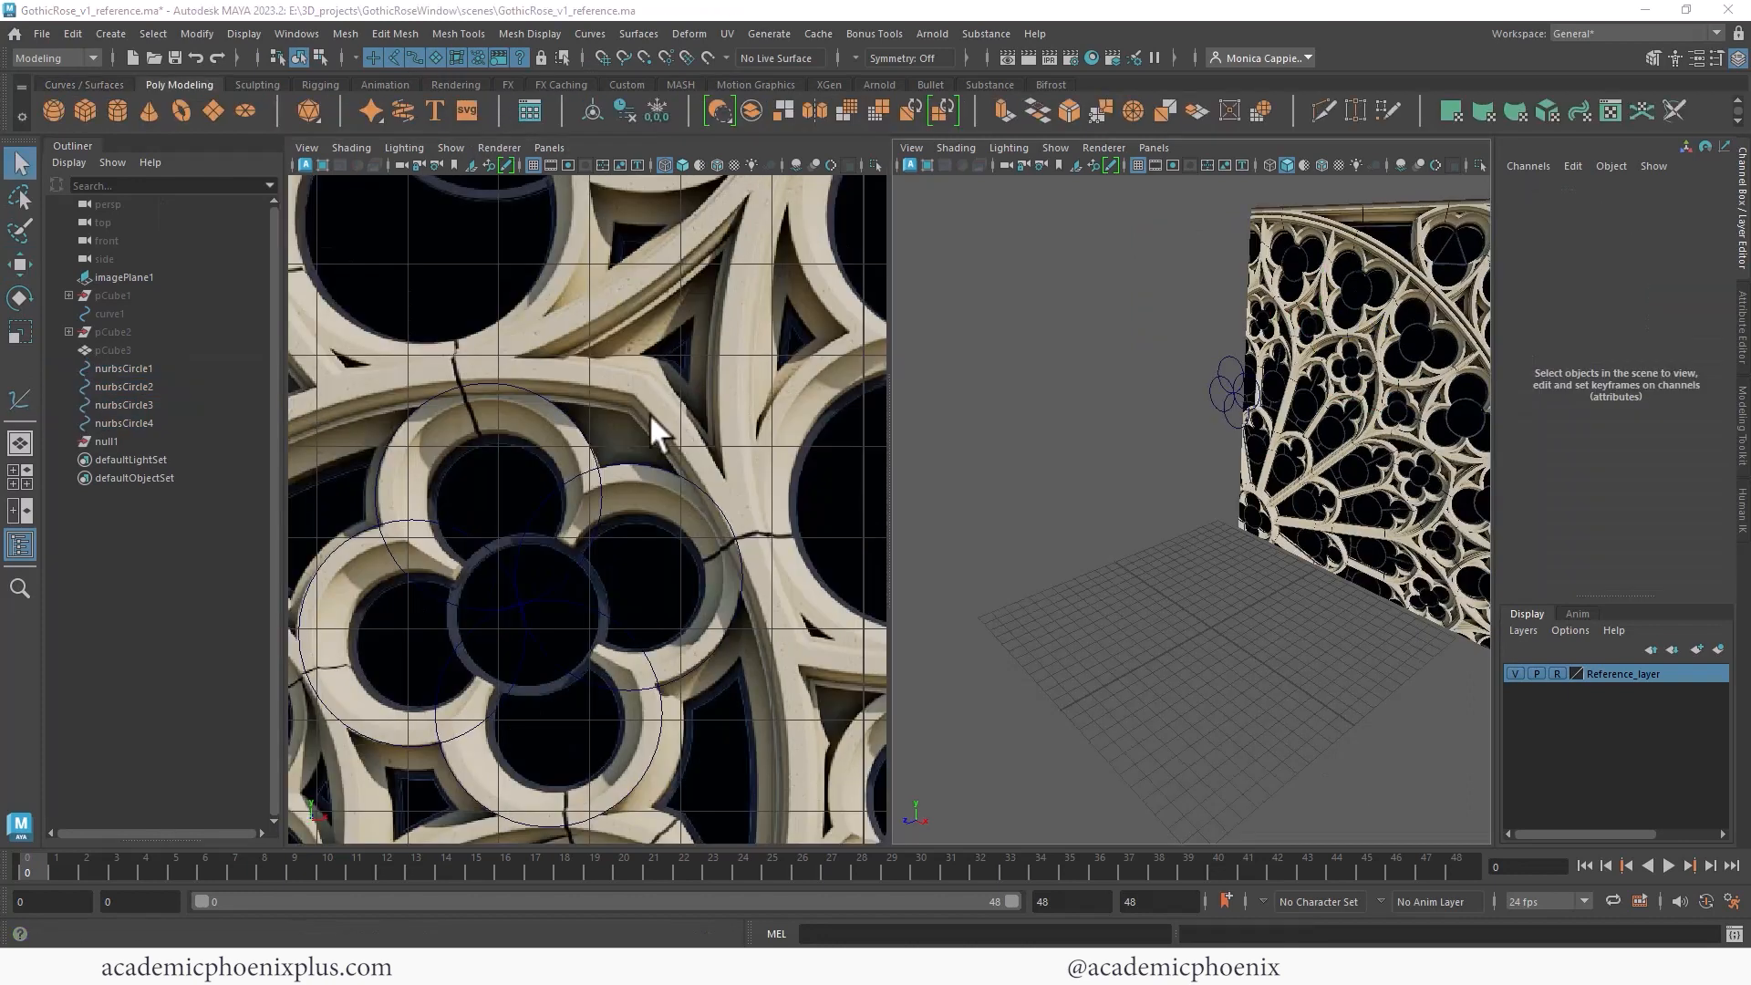
alt+middle_drag(649, 413, 695, 354)
key(ctrl+z)
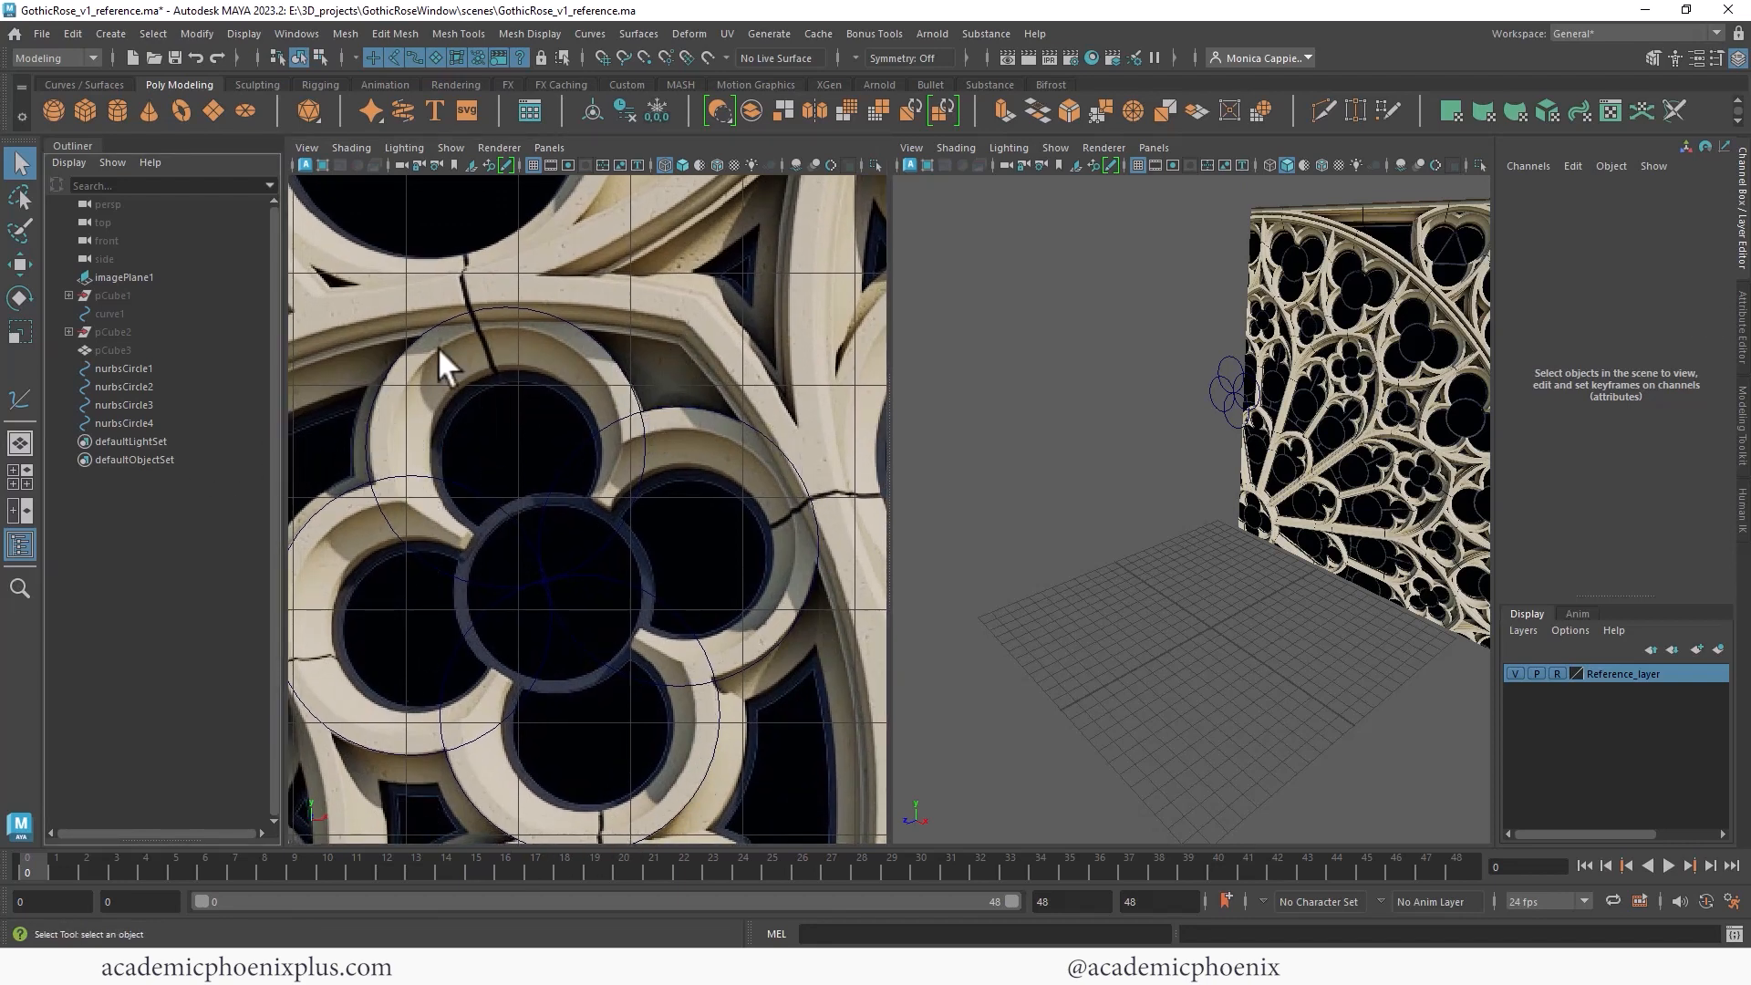
- Start an EP curve tracing the quatrefoil's outer outline along the right lobe, snapping points to the circles
click(111, 34)
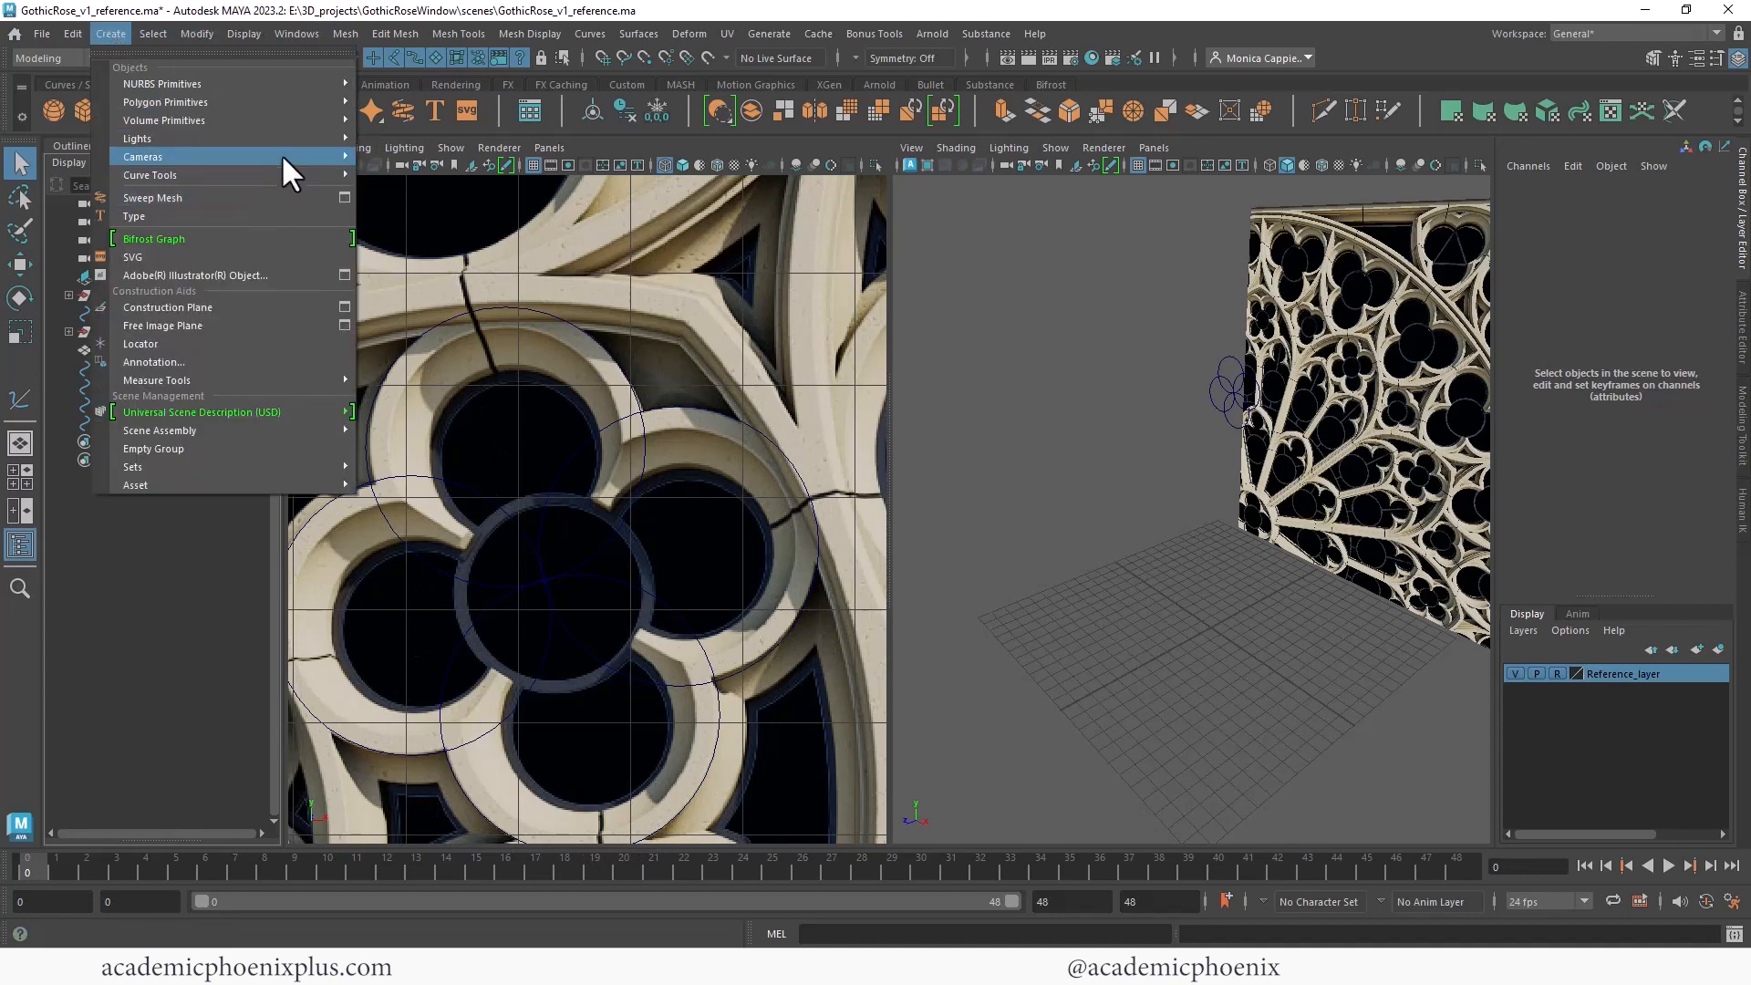
mouse_move(286, 173)
click(467, 192)
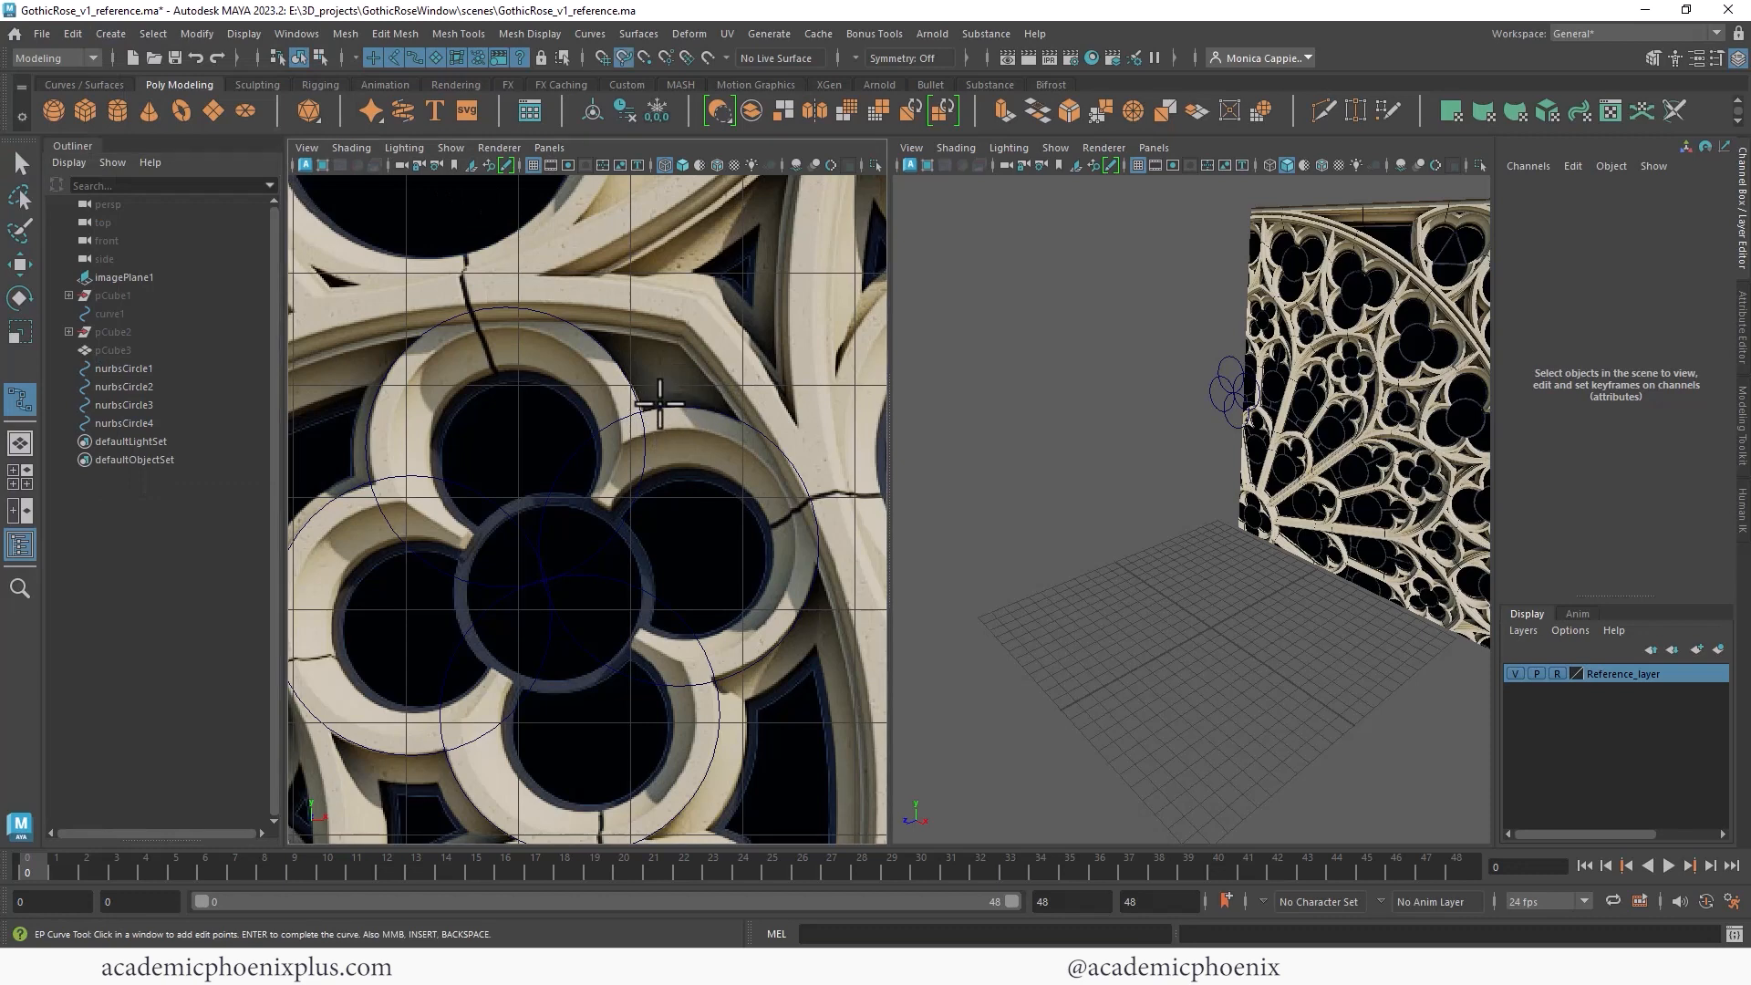
click(649, 408)
mouse_move(687, 402)
mouse_down()
mouse_move(639, 393)
mouse_move(690, 405)
mouse_up()
click(748, 425)
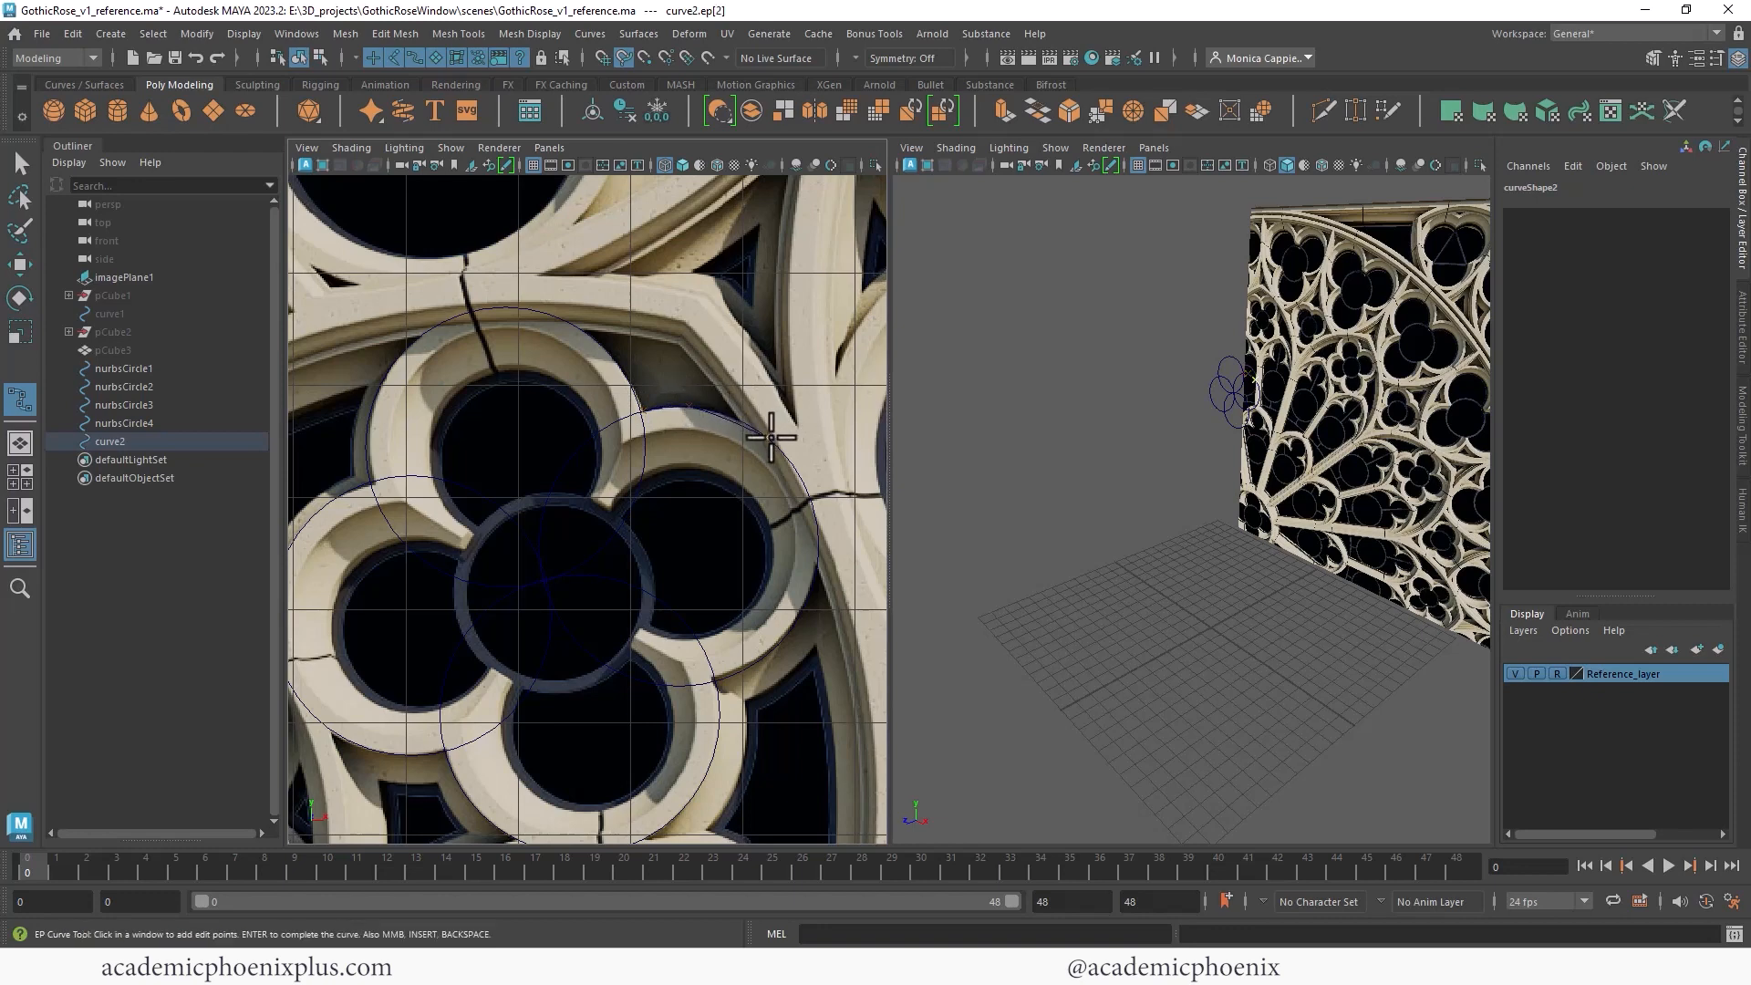
click(767, 439)
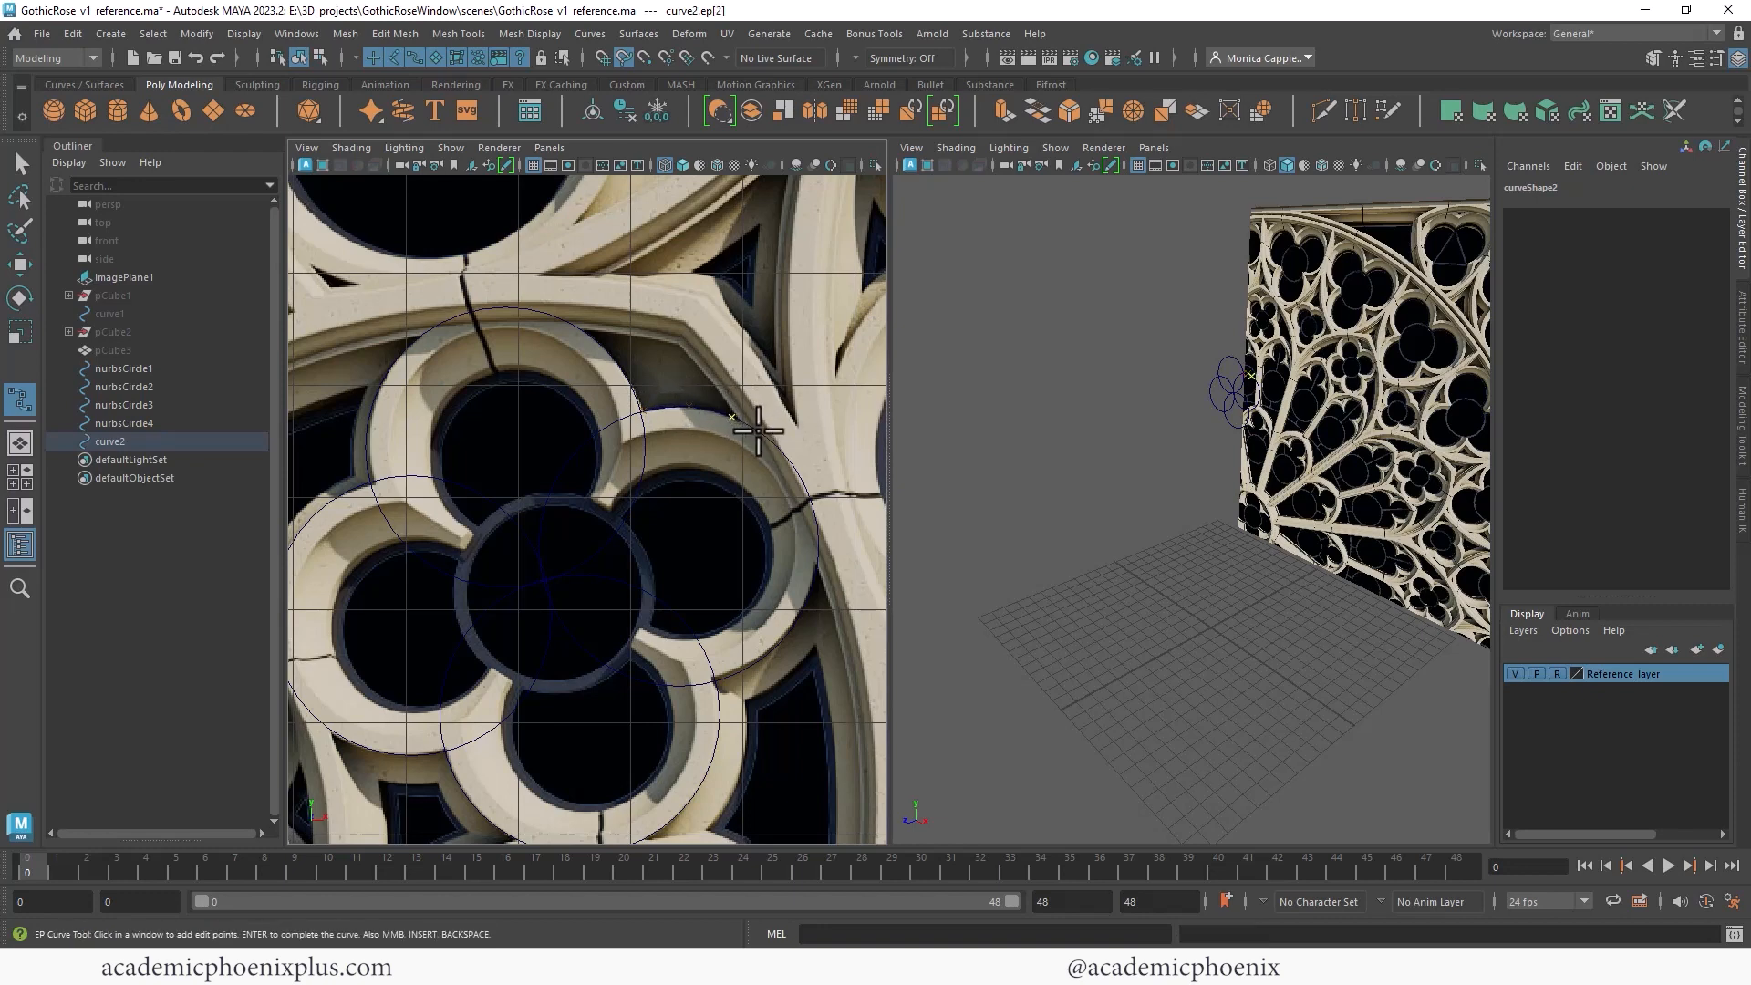
click(794, 488)
click(818, 541)
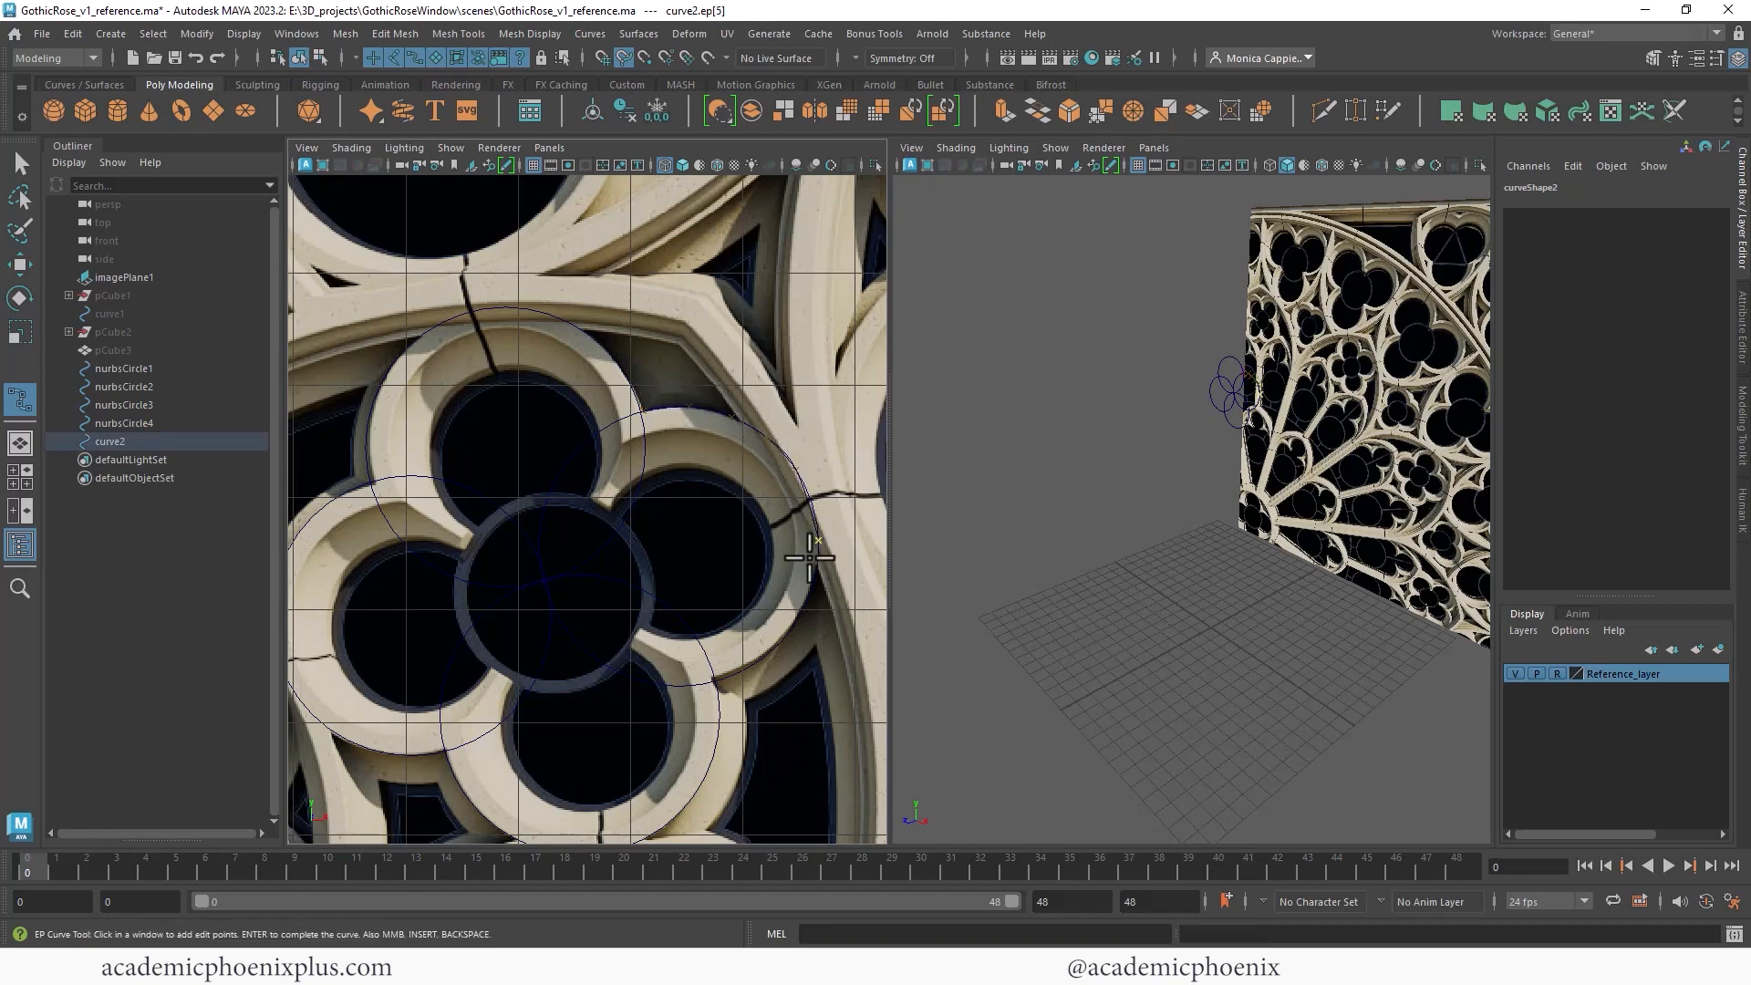
click(802, 595)
click(780, 649)
middle_drag(771, 657, 714, 681)
key(c)
click(720, 719)
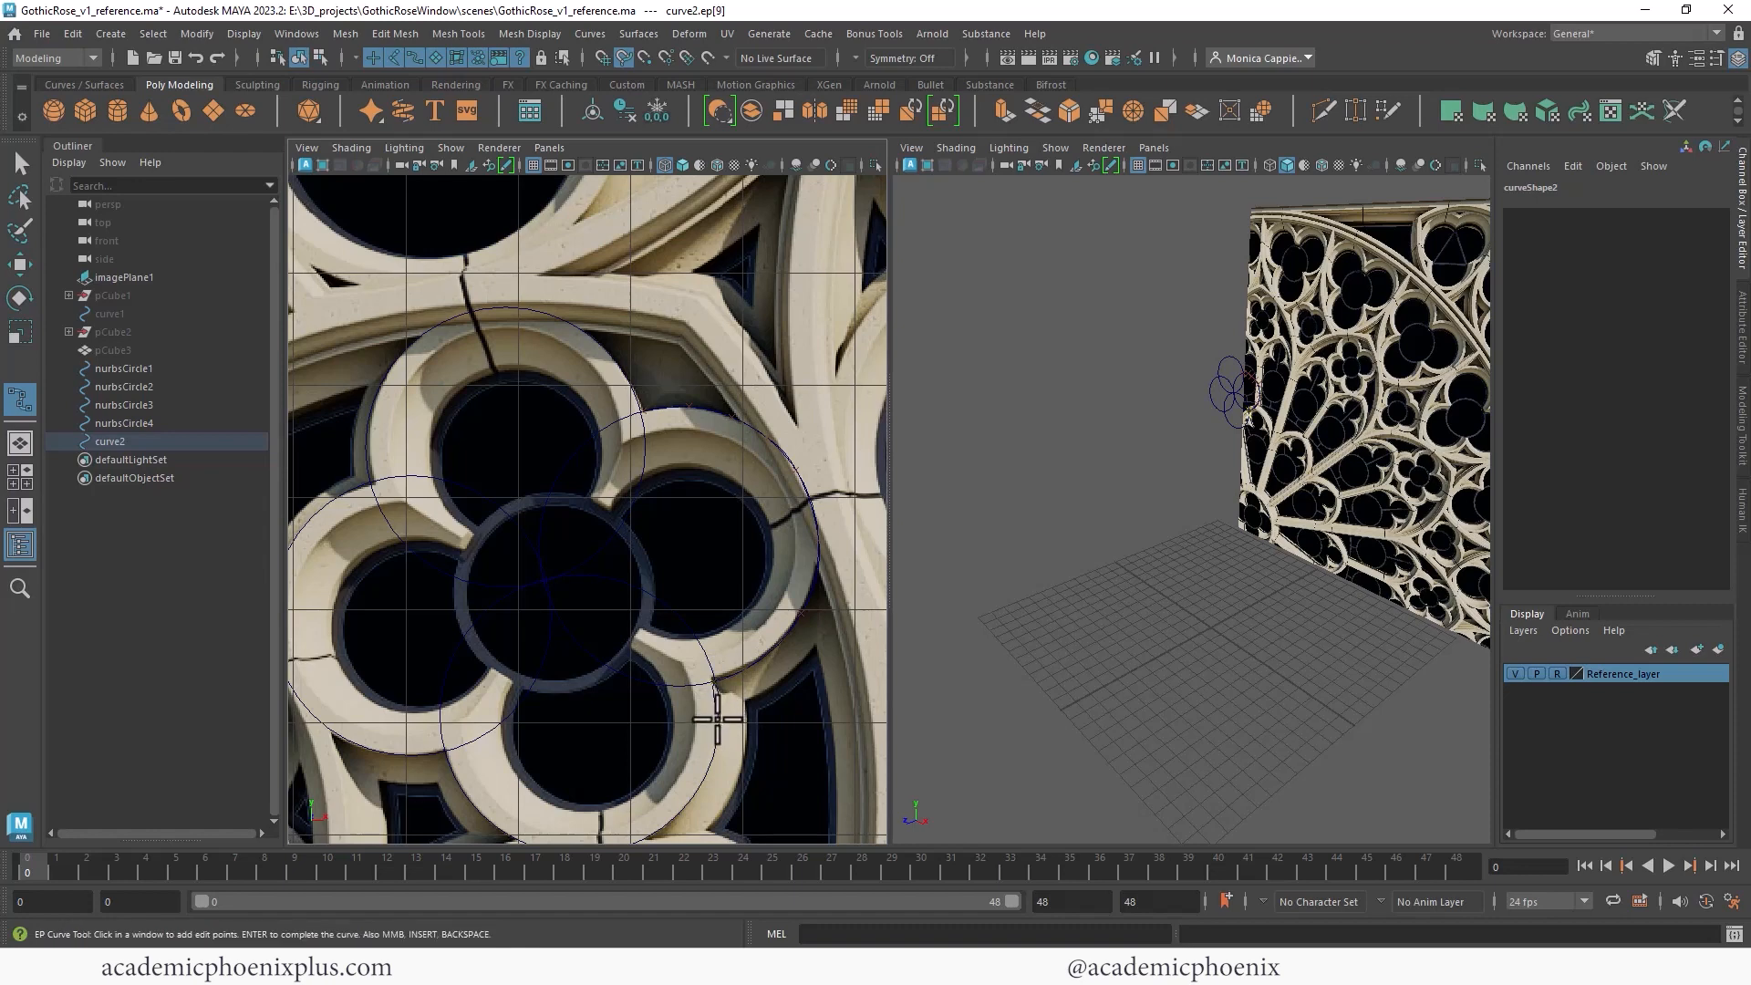
key(ctrl+z)
click(719, 693)
click(719, 733)
alt+middle_drag(750, 538, 759, 412)
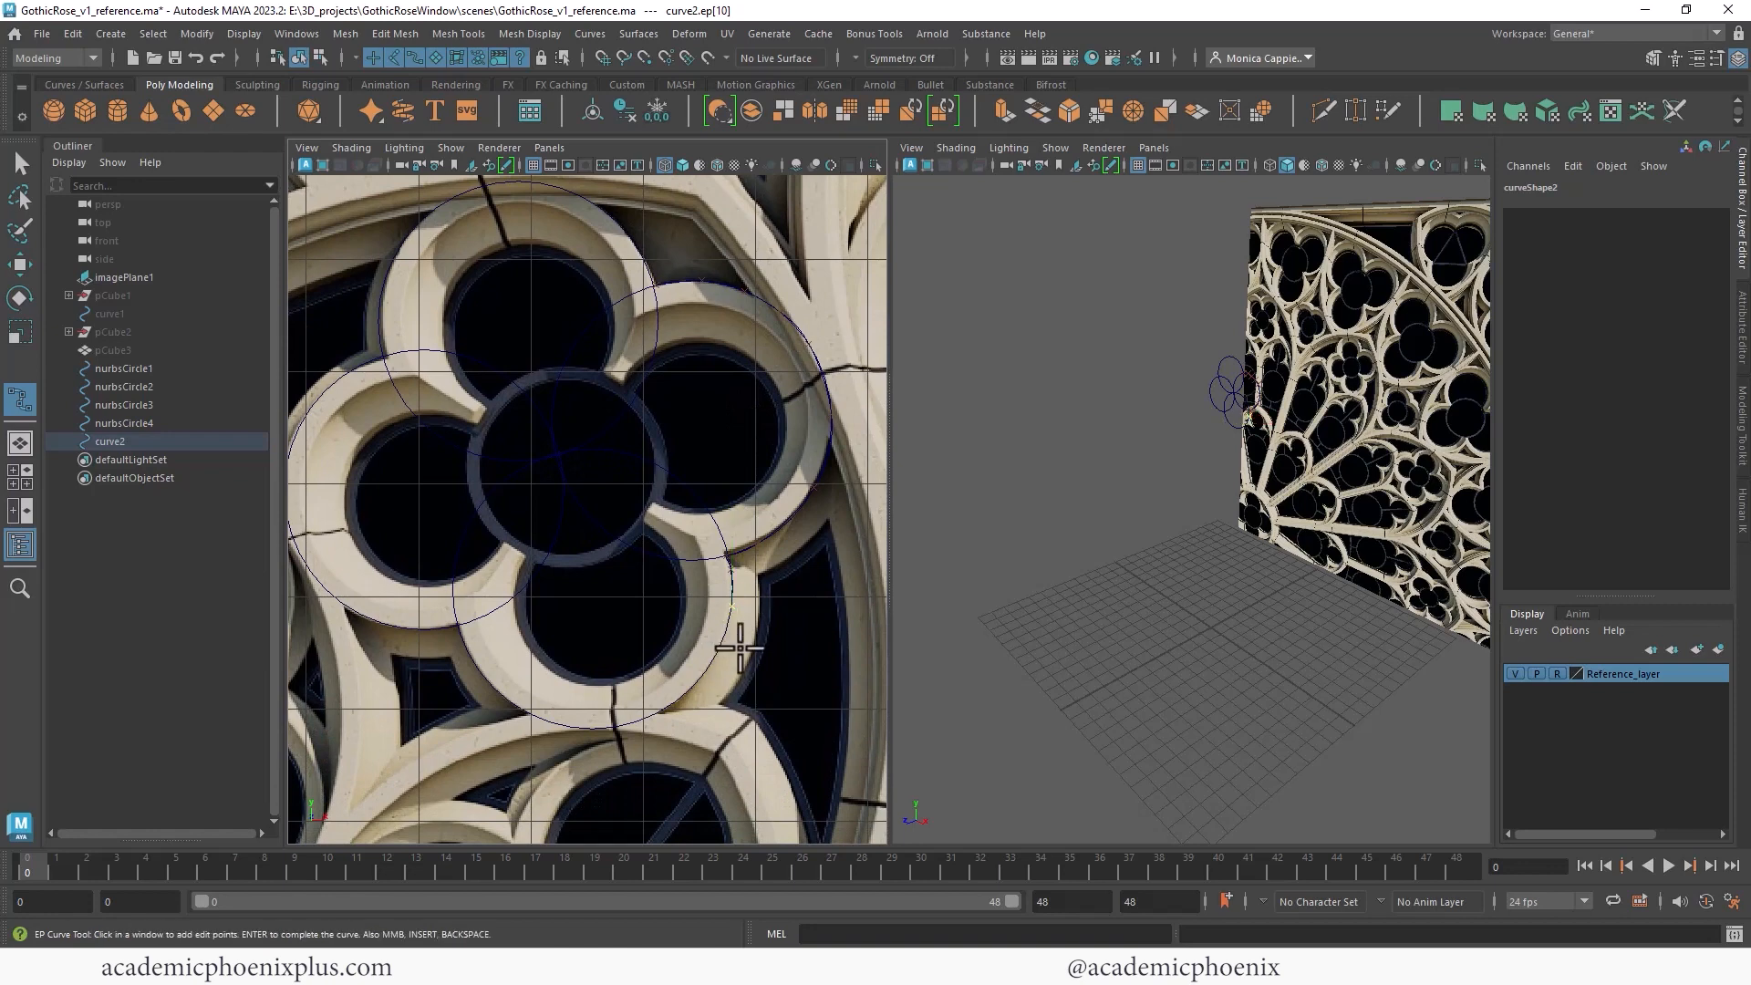
- Continue the EP curve around the lower, left and upper lobes back to the start and finish it
key(c)
click(716, 659)
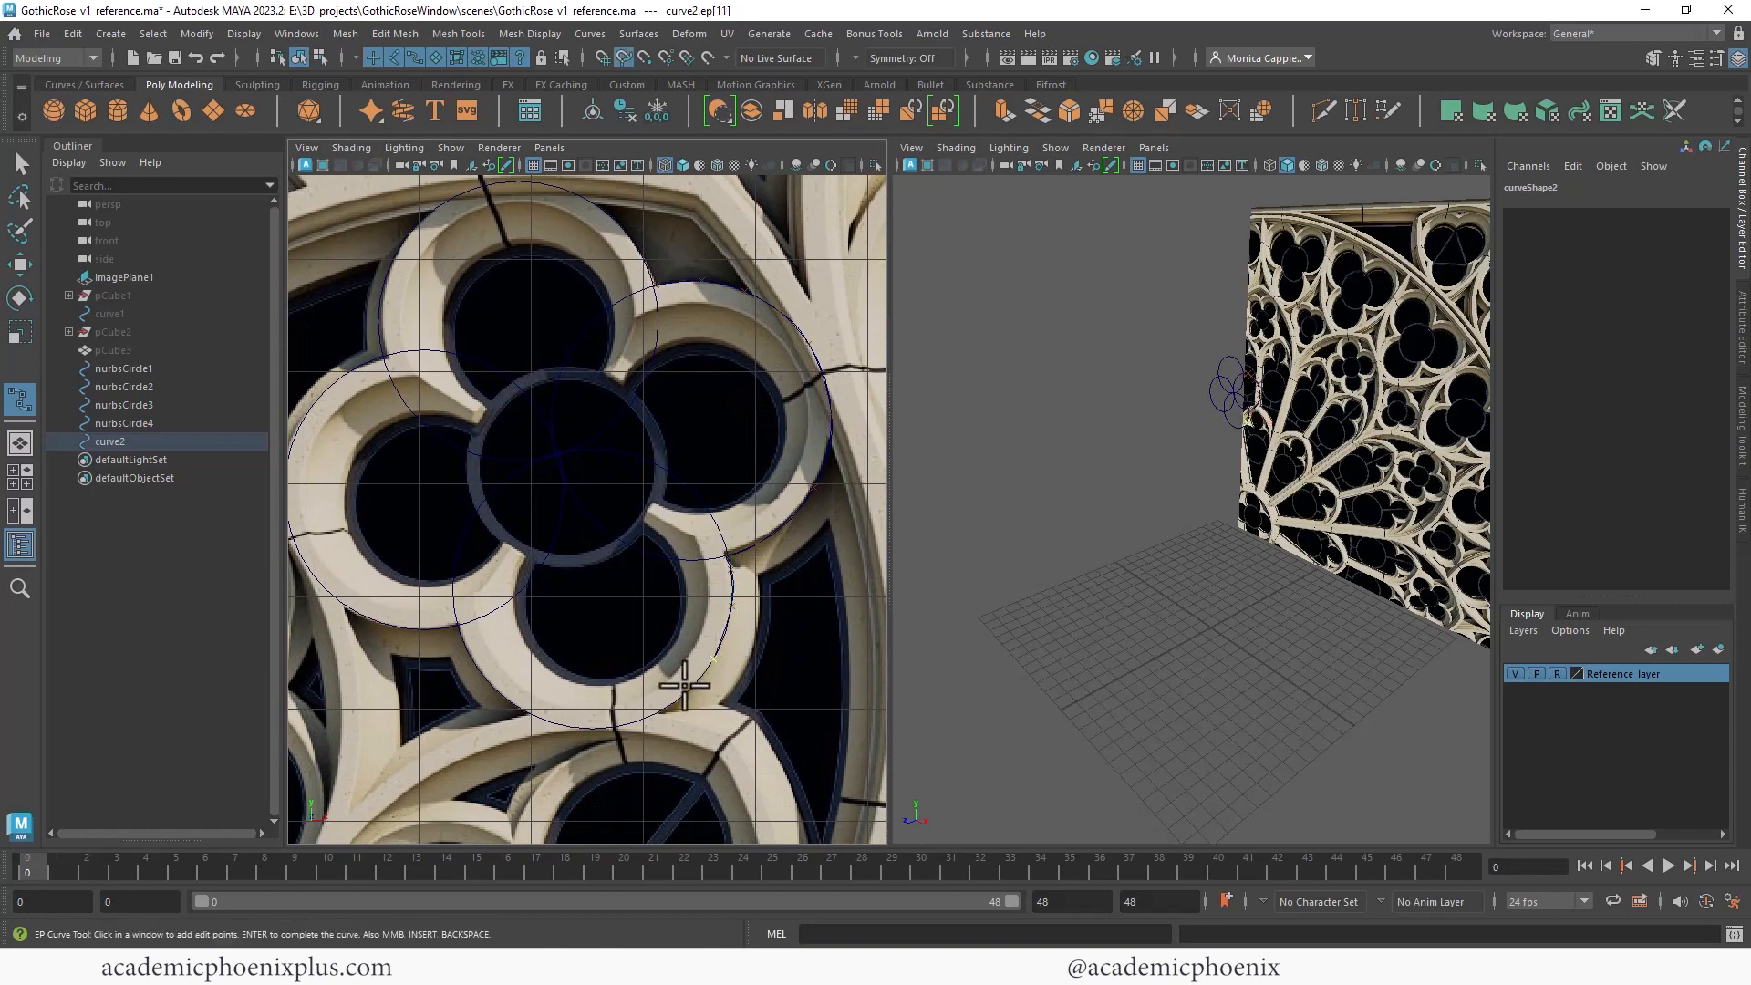
click(636, 720)
mouse_move(635, 721)
mouse_down()
mouse_move(570, 730)
mouse_move(499, 707)
mouse_up()
click(474, 667)
click(463, 637)
drag(459, 631, 462, 627)
click(407, 626)
drag(407, 626, 384, 625)
click(324, 596)
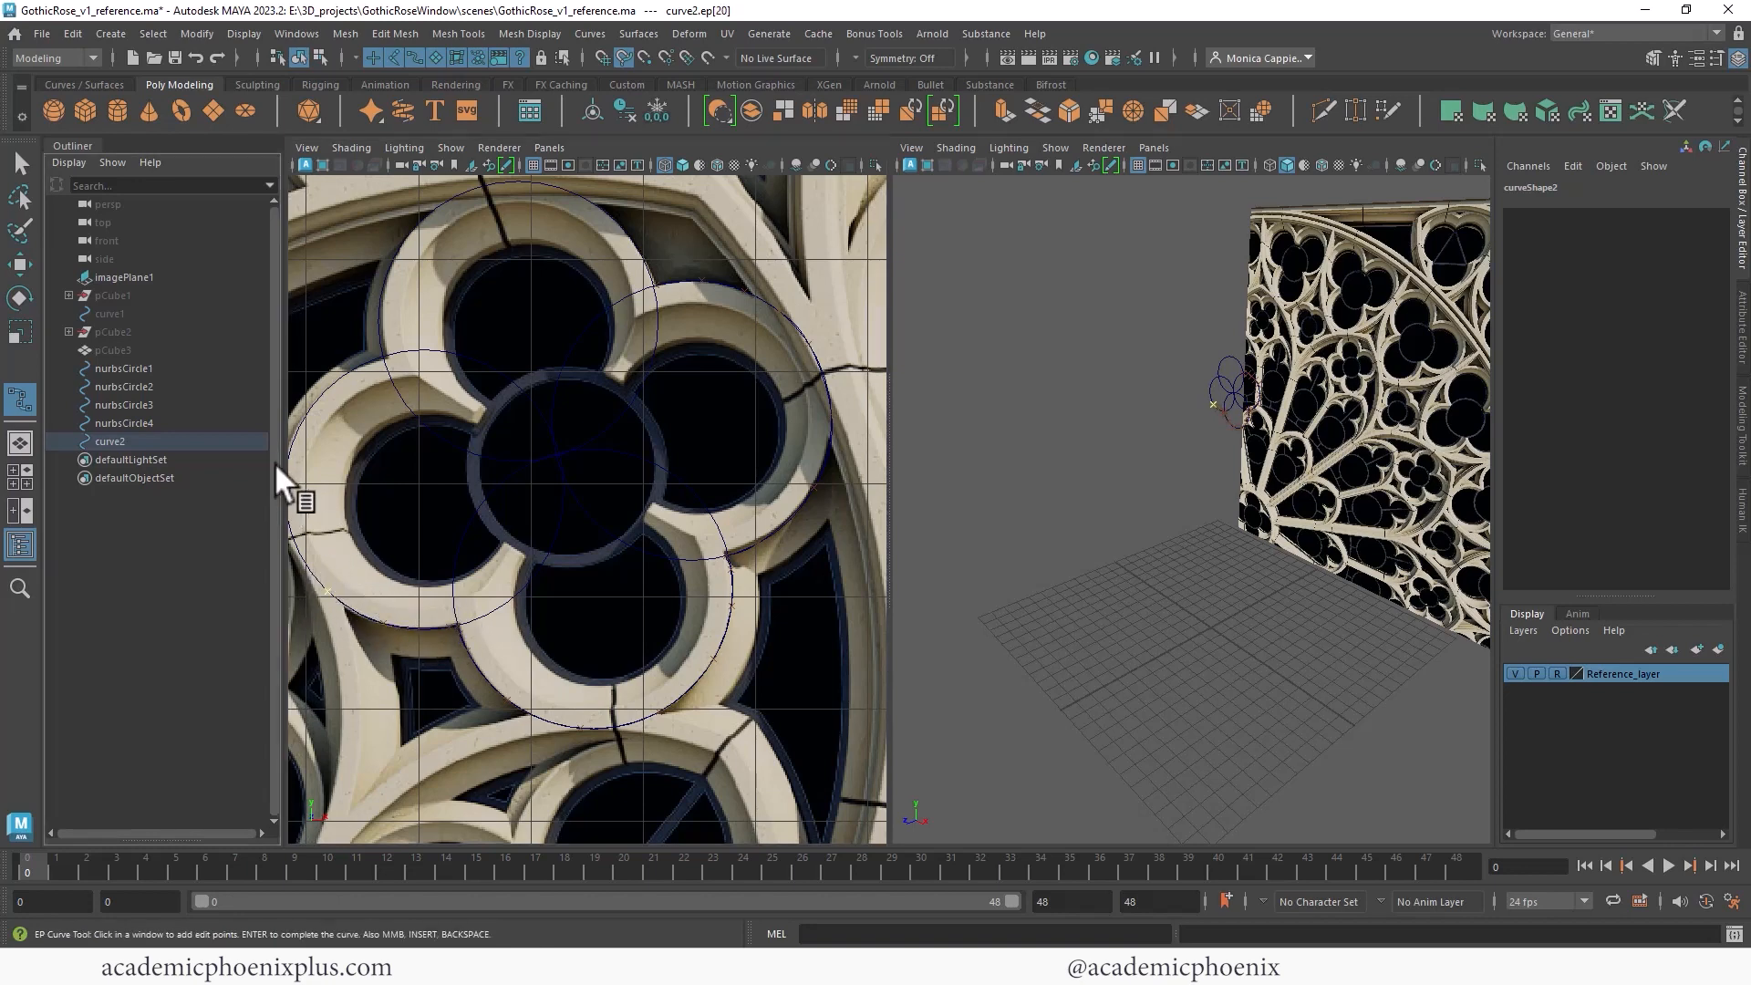
alt+middle_drag(397, 393, 467, 398)
key(c)
drag(362, 509, 434, 366)
click(444, 362)
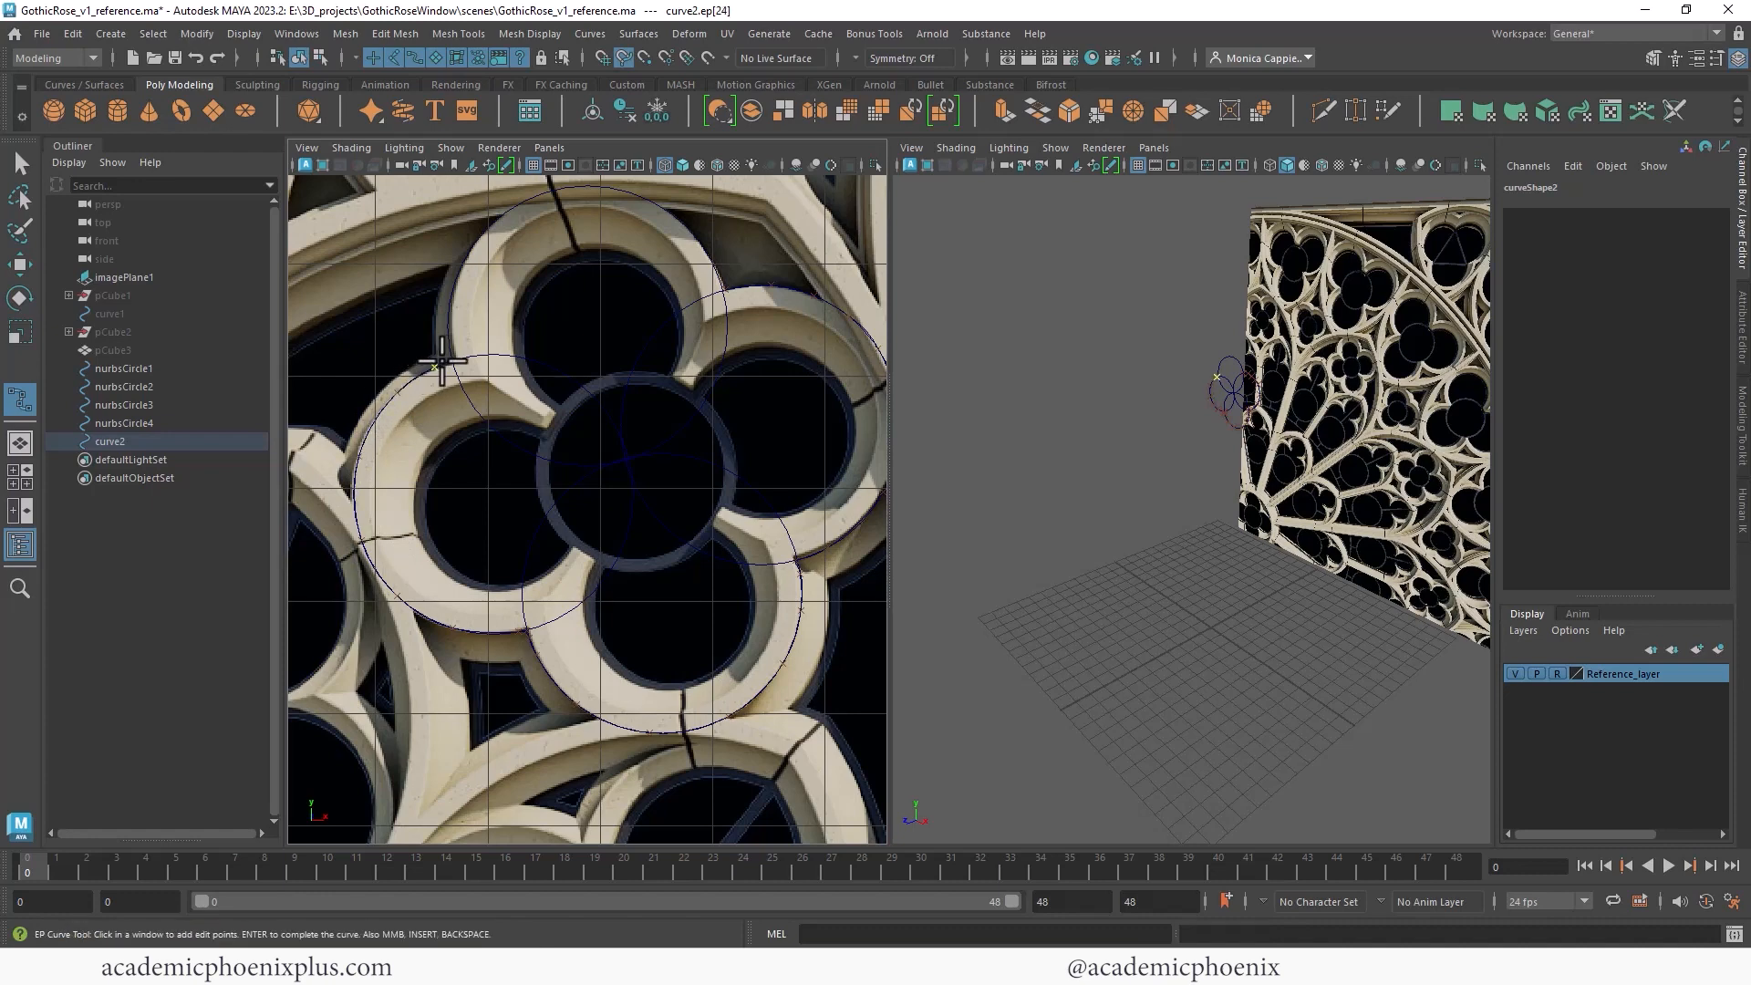
click(444, 363)
click(450, 323)
click(449, 301)
click(474, 242)
click(534, 194)
click(627, 187)
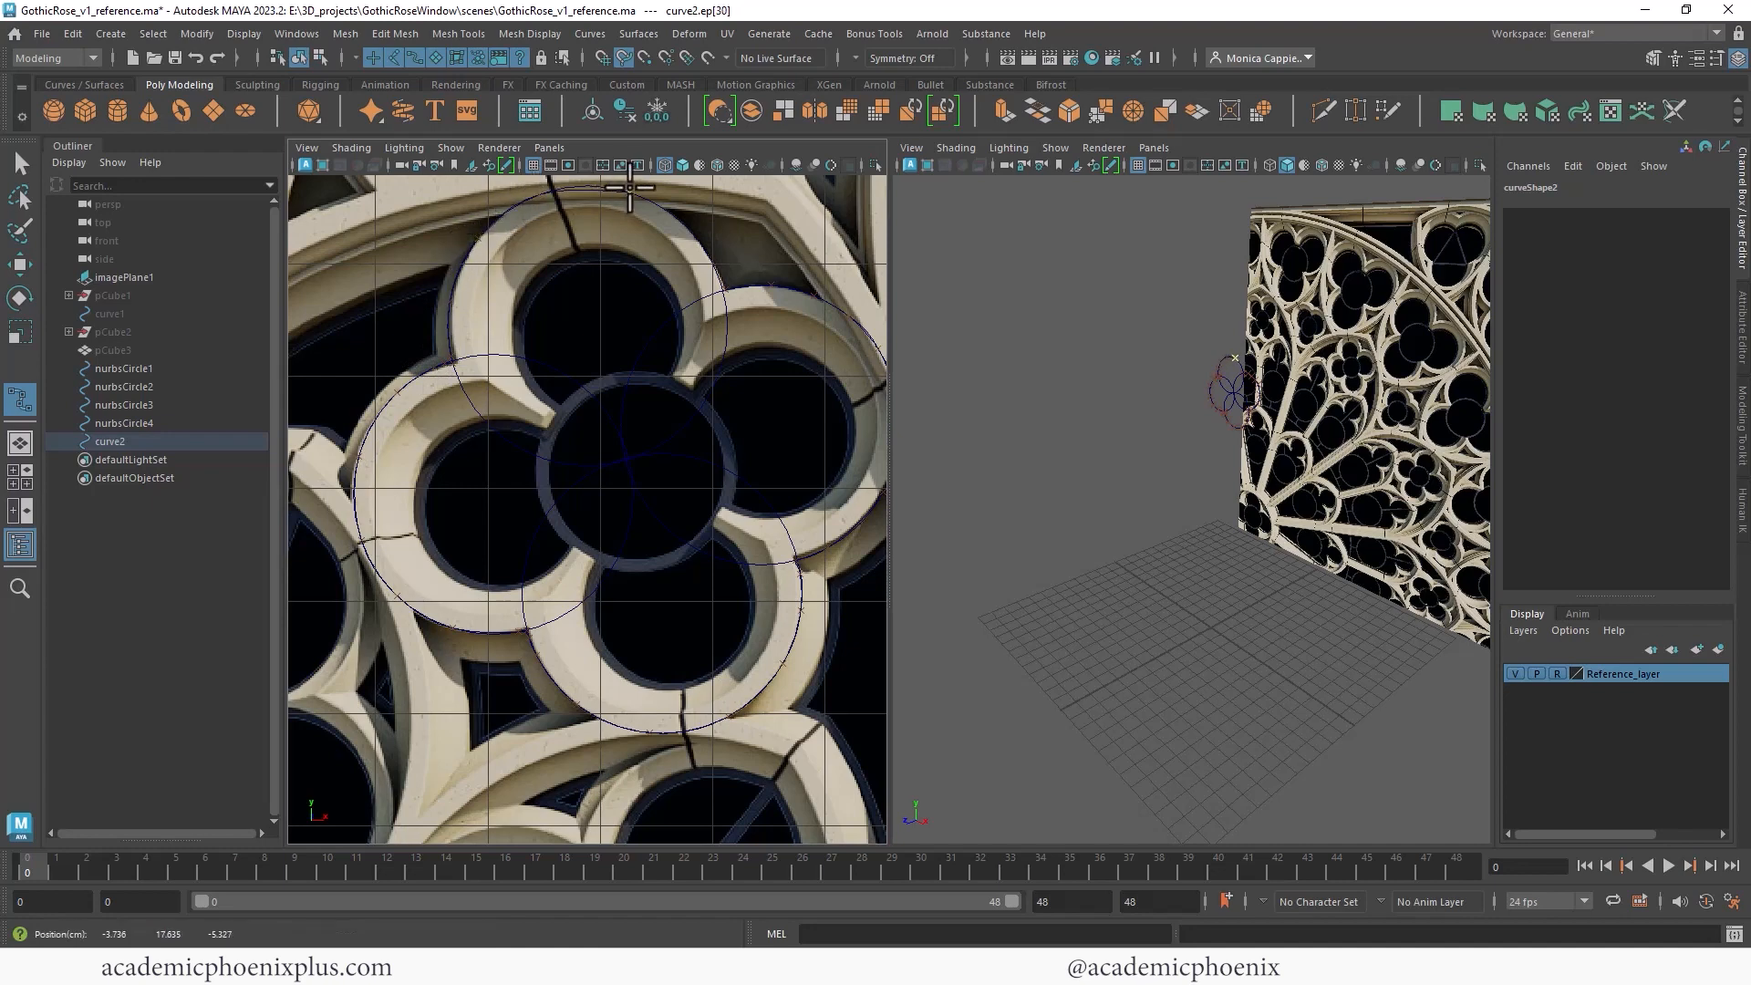
click(673, 215)
click(711, 257)
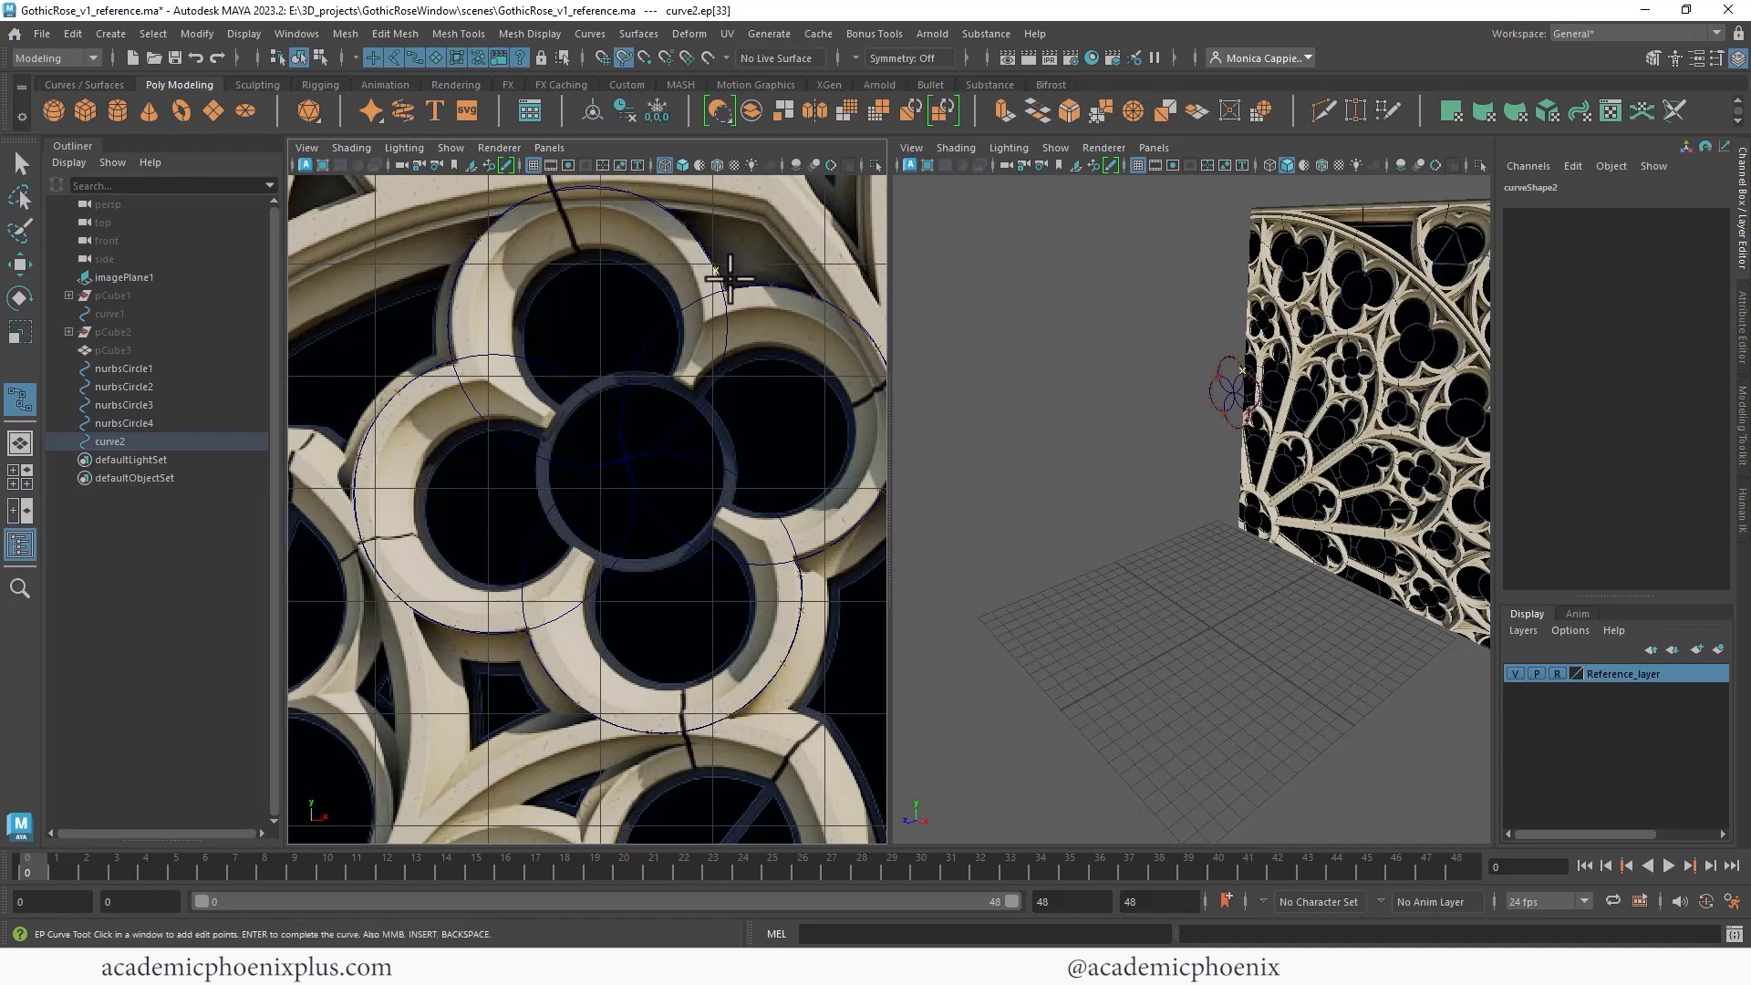
click(724, 290)
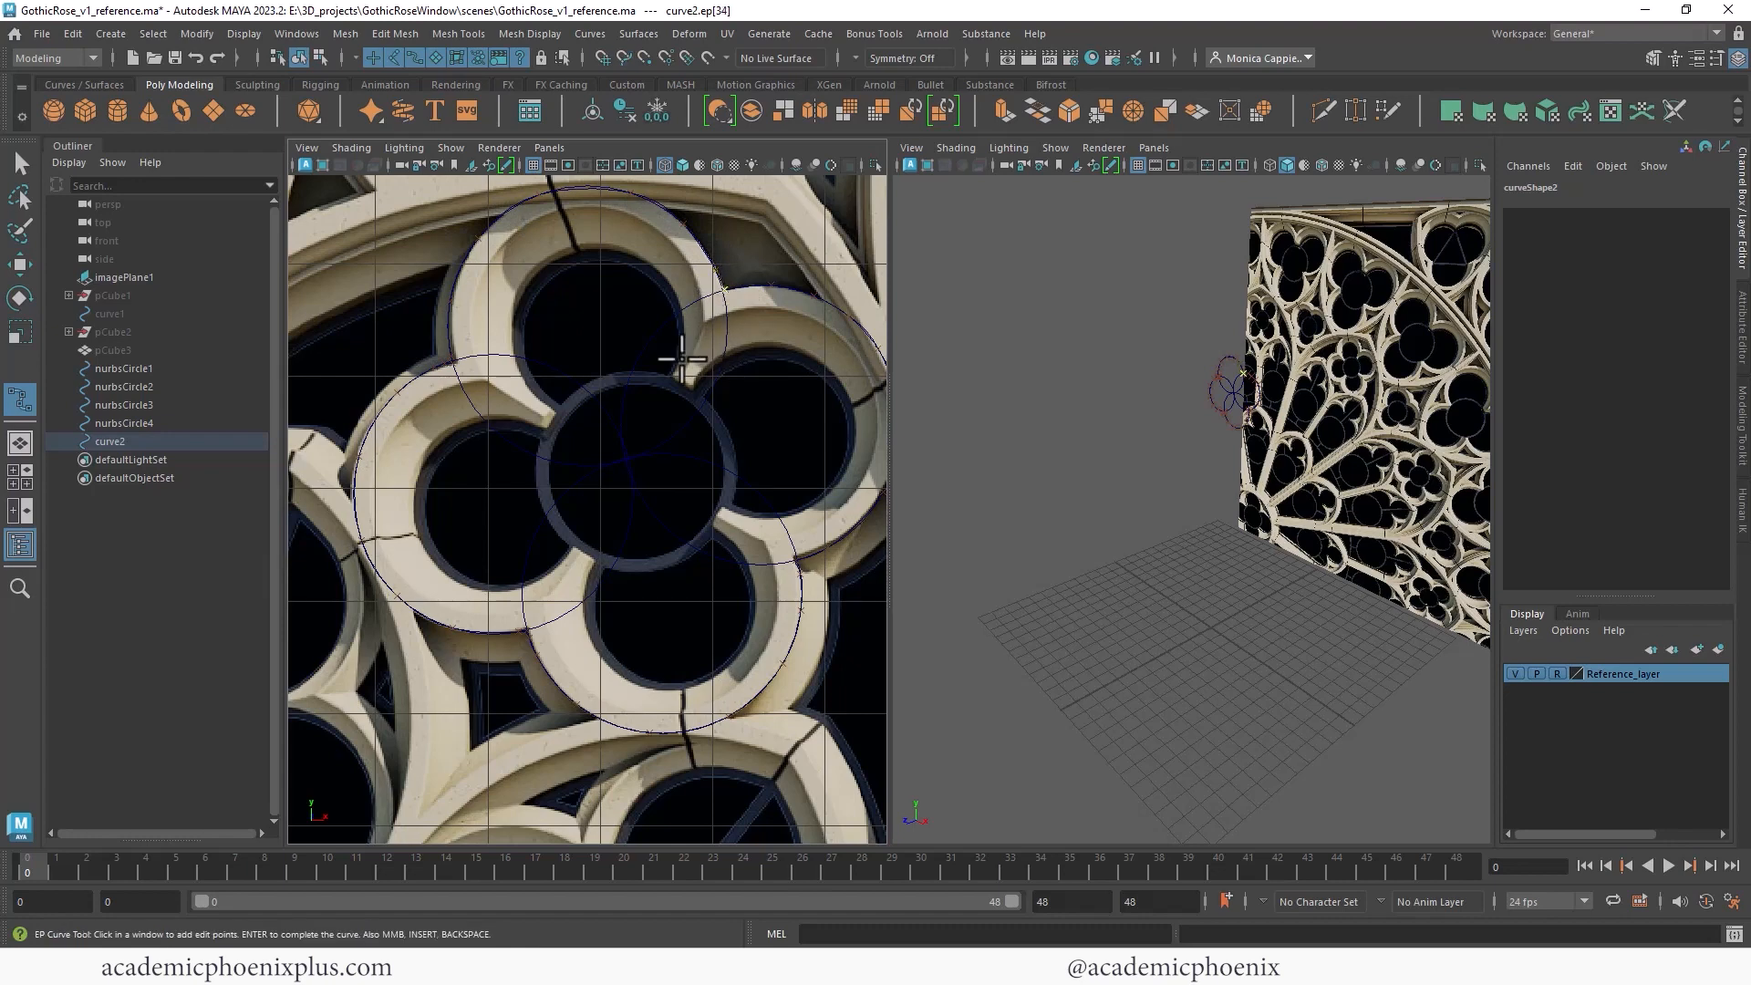
key(Return)
- Select the four guide circles and hide them
key(q)
click(139, 369)
shift+click(151, 417)
key(ctrl+h)
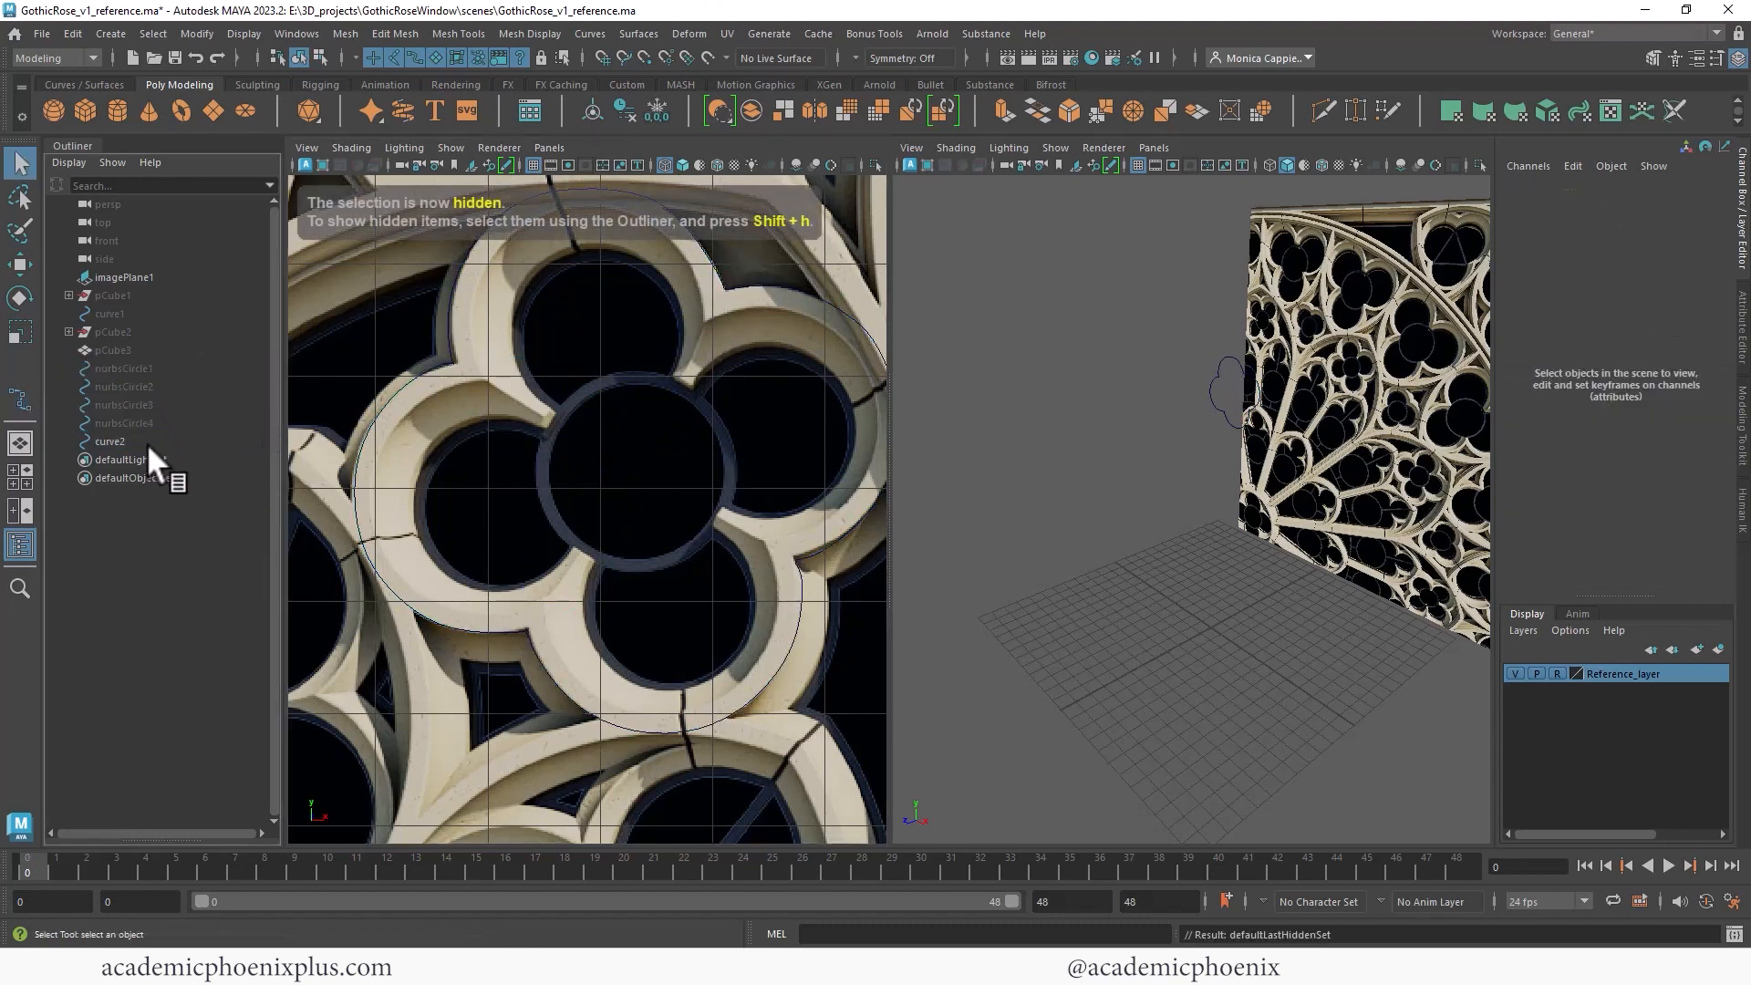
- Duplicate the outline curve and scale the copy down to about 0.801 to form the inner outline
click(114, 442)
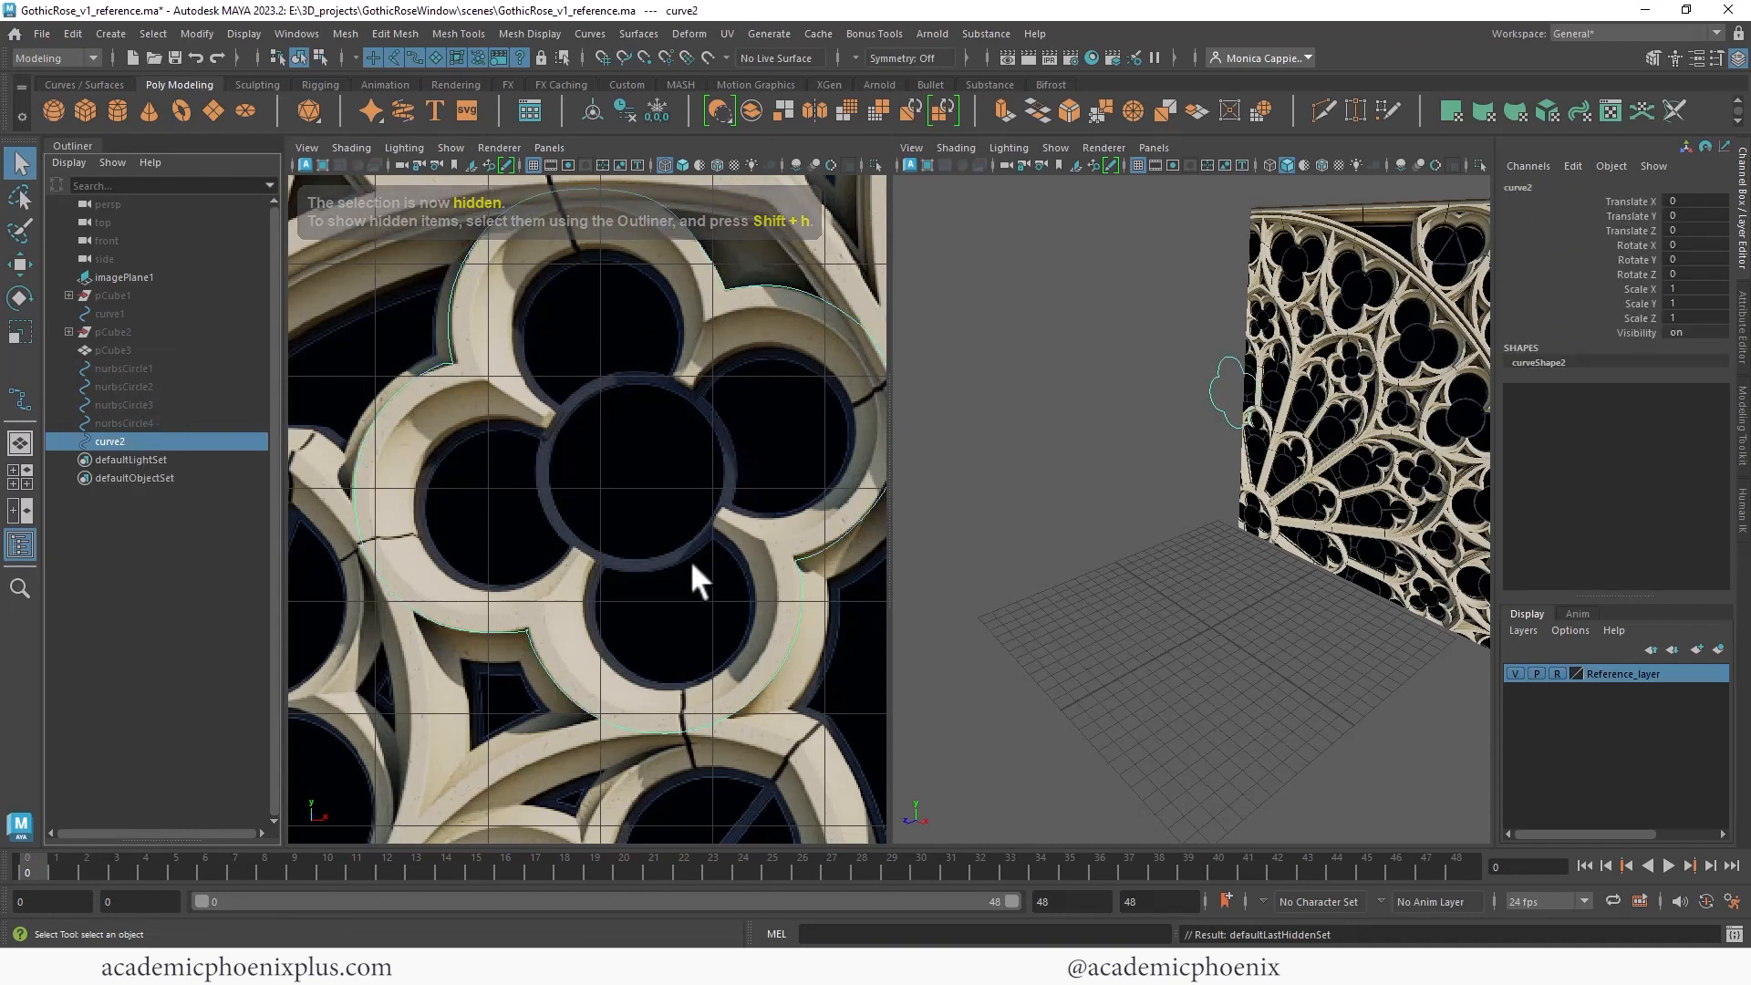
scroll(611, 380, down, 3)
scroll(605, 379, up, 3)
alt+middle_drag(667, 356, 660, 382)
alt+middle_drag(769, 357, 665, 343)
alt+right_drag(769, 355, 723, 359)
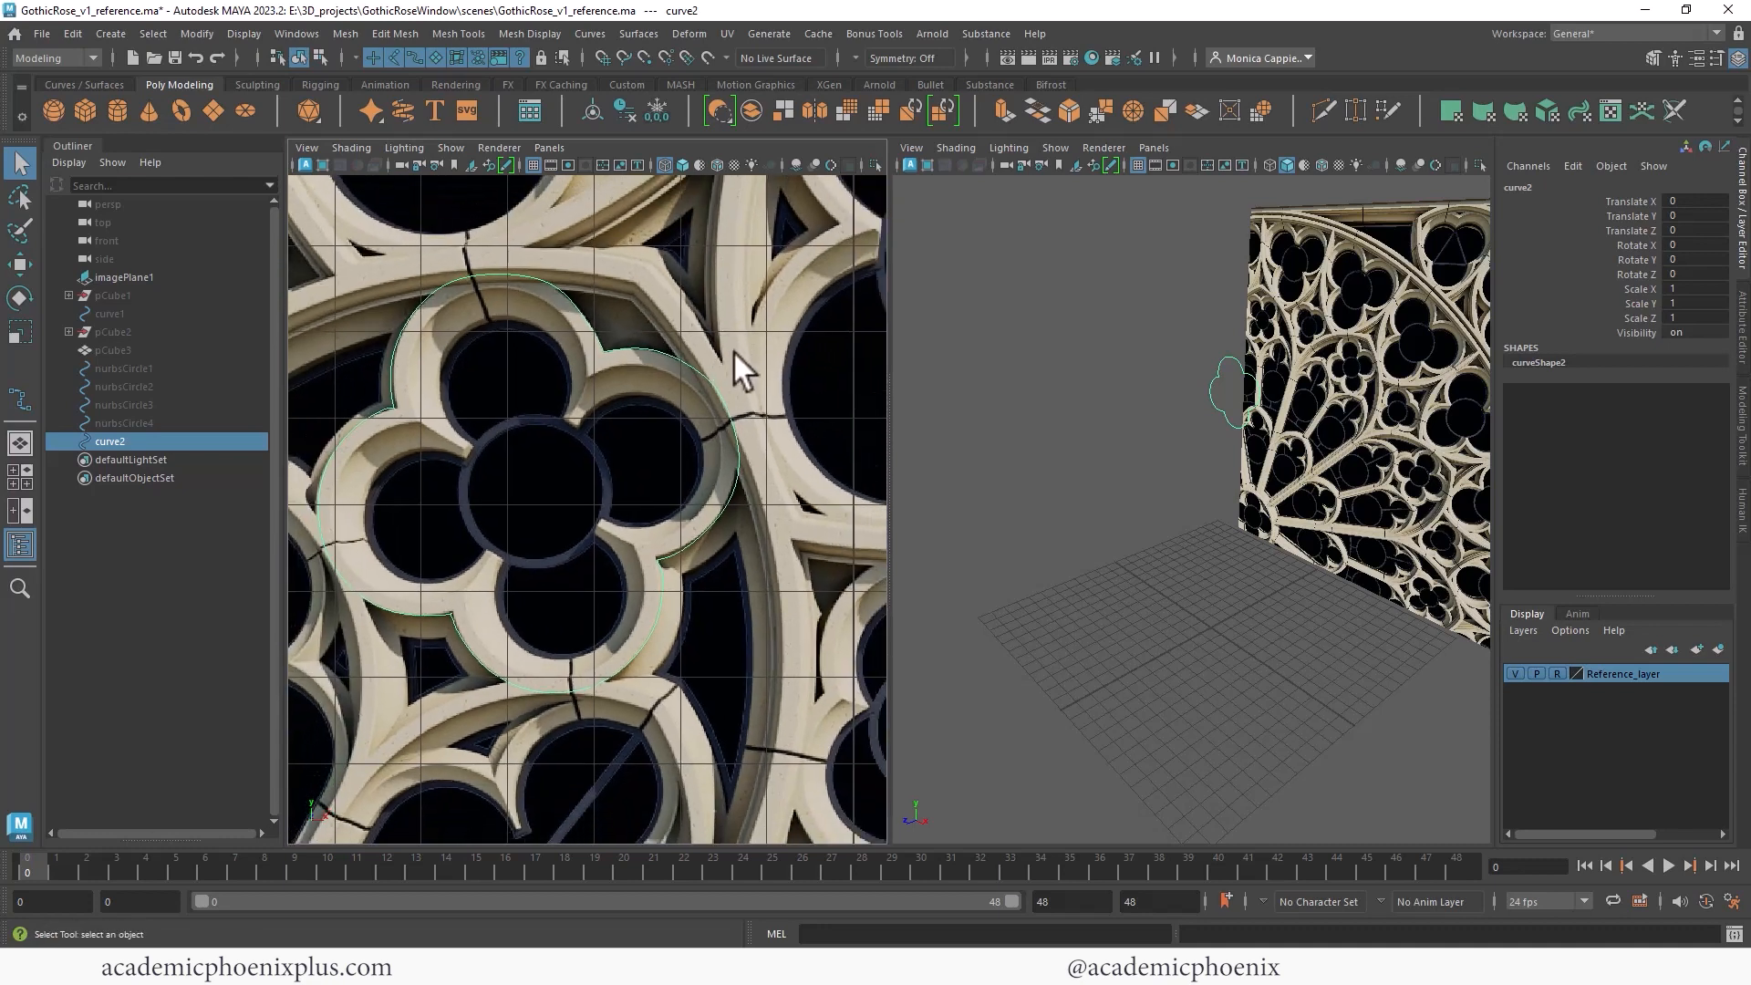
alt+middle_drag(724, 360, 761, 345)
key(ctrl+d)
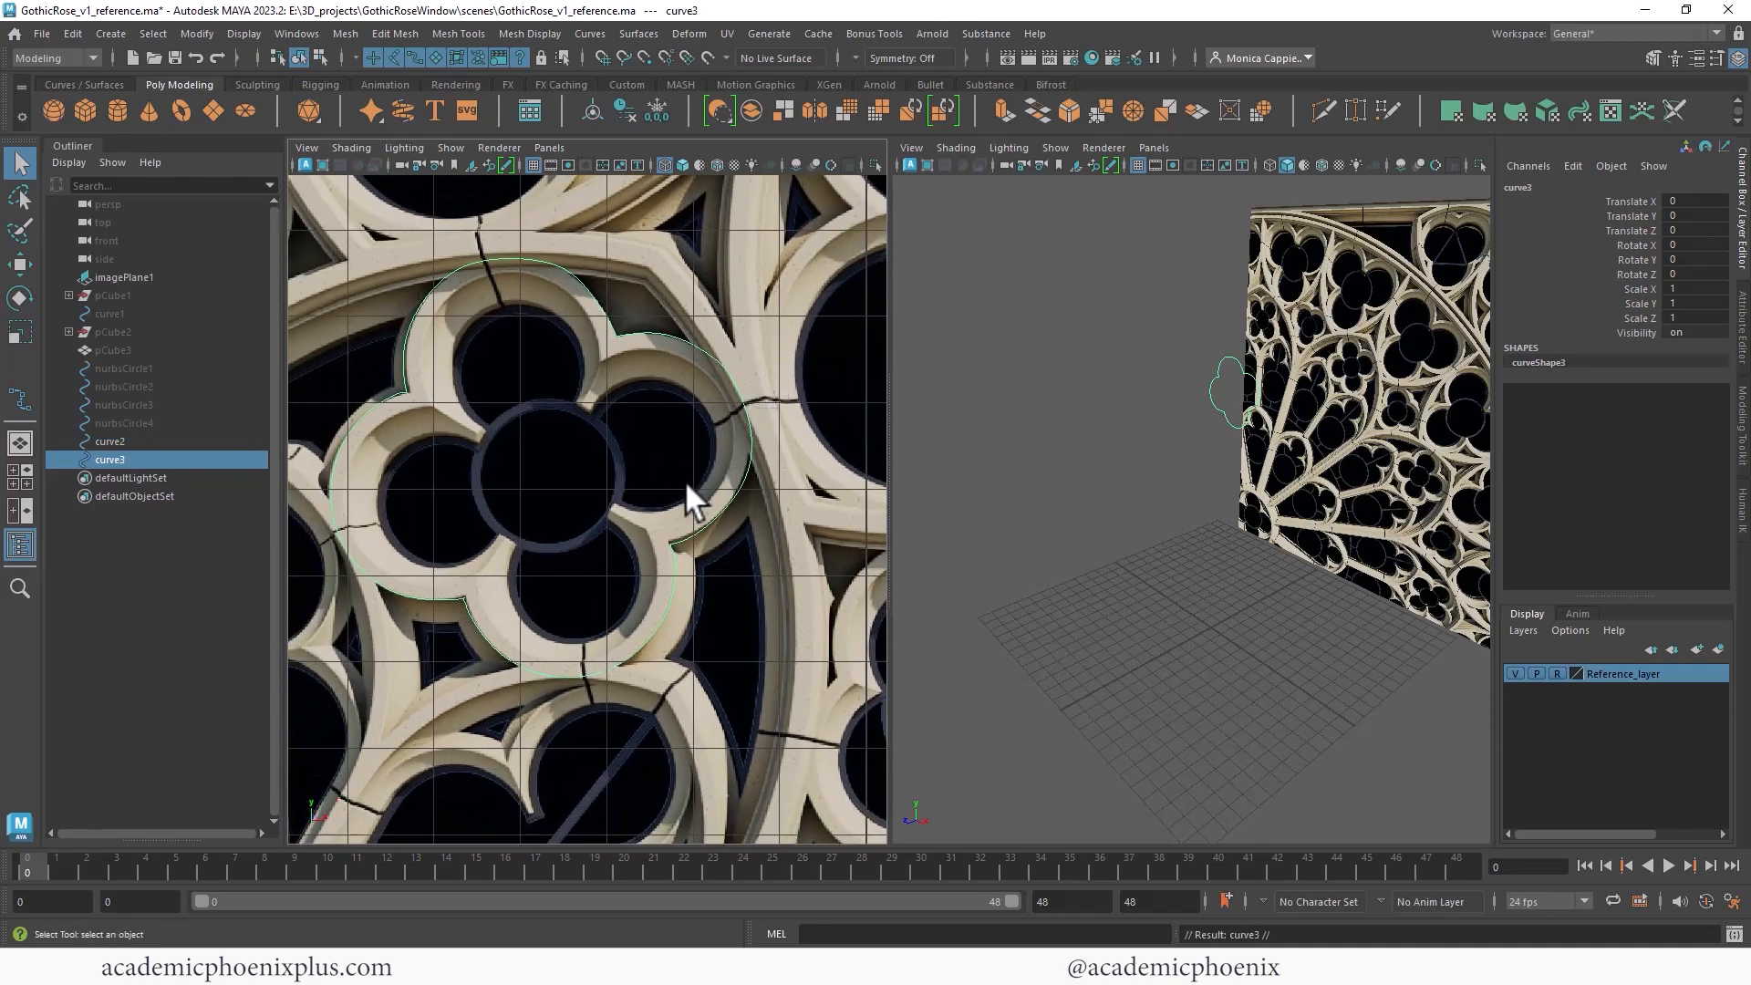
key(r)
drag(571, 469, 452, 495)
key(shift+f)
key(w)
drag(671, 456, 637, 466)
key(ctrl+z)
key(r)
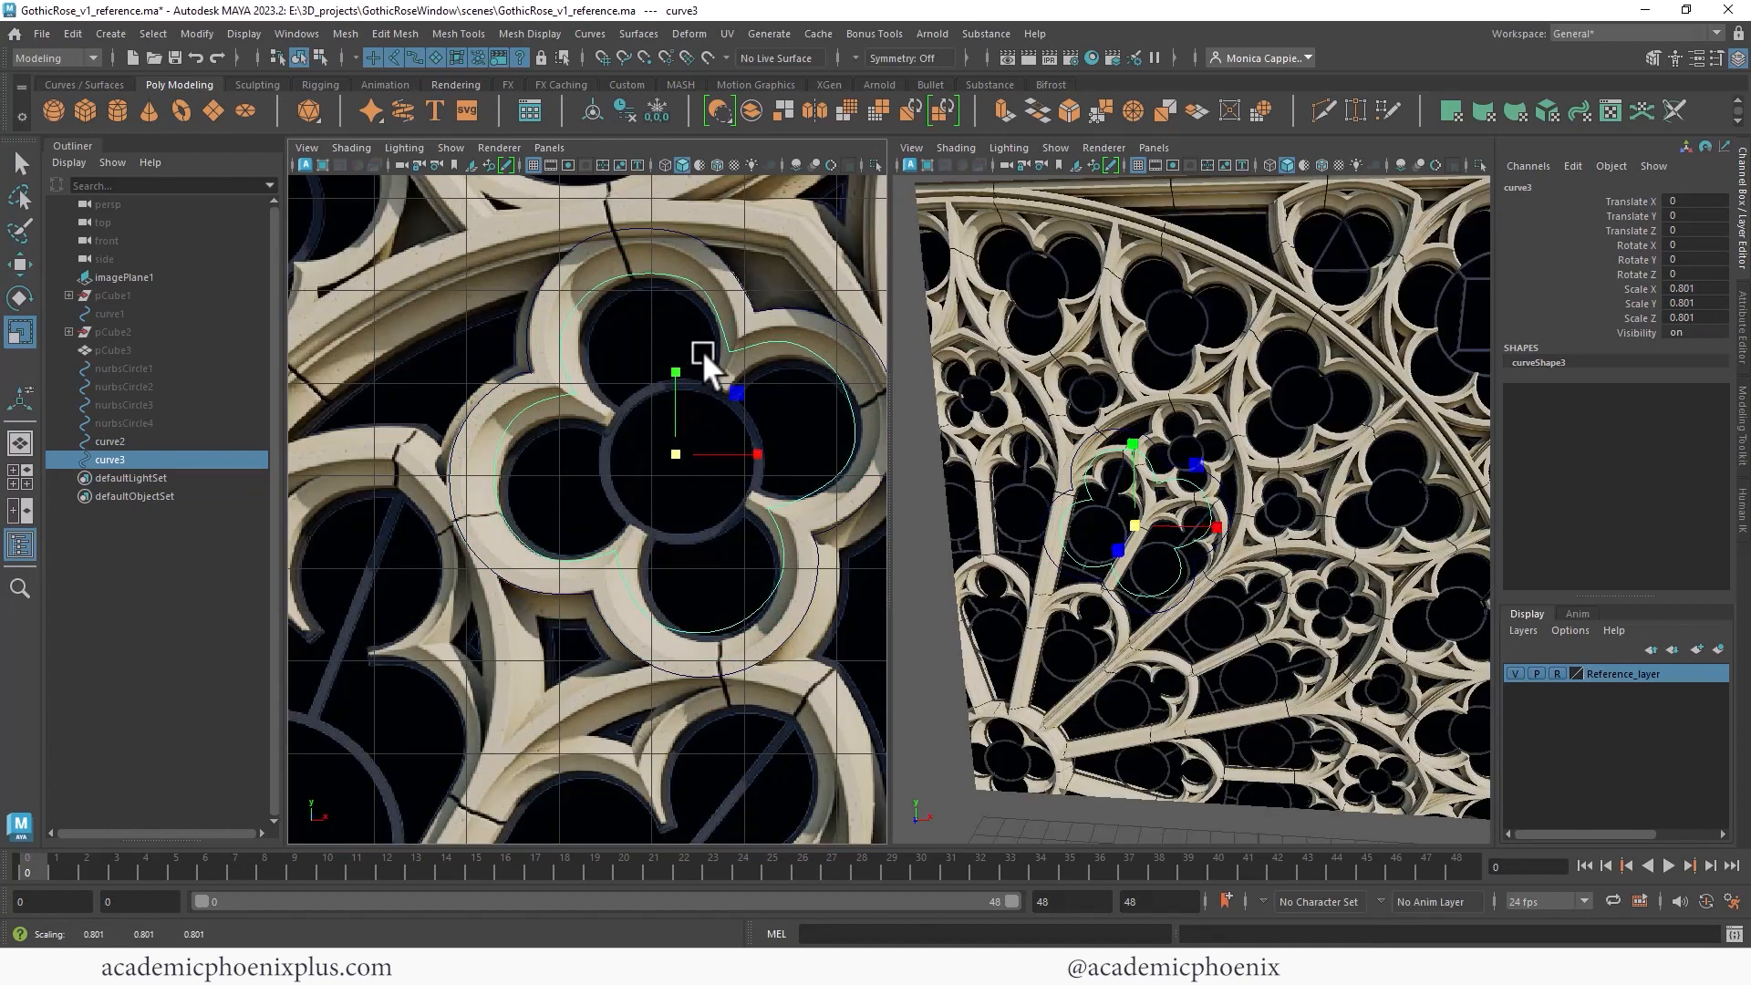
right_drag(575, 395, 467, 392)
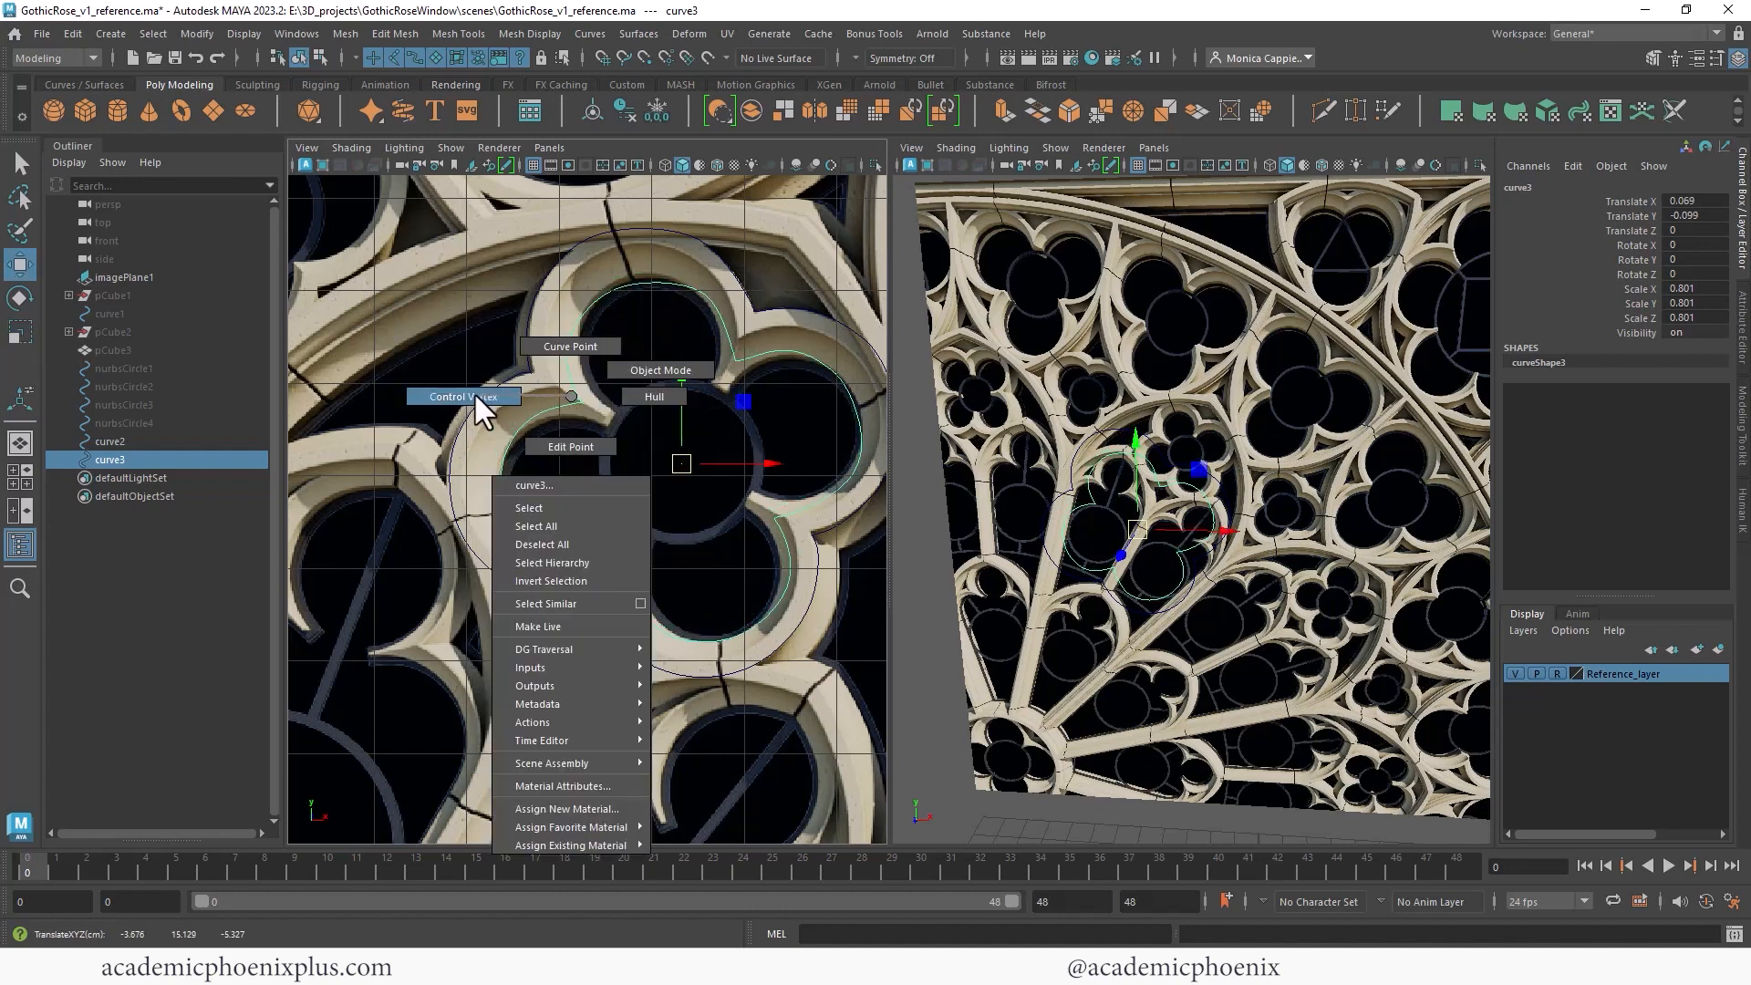
- Move the inner curve's control vertices to follow the inner edge of the lower and left lobes
drag(558, 383, 610, 414)
drag(719, 340, 722, 383)
drag(762, 503, 805, 531)
drag(780, 519, 754, 496)
drag(604, 542, 654, 575)
drag(624, 563, 635, 529)
click(560, 577)
drag(560, 579, 573, 565)
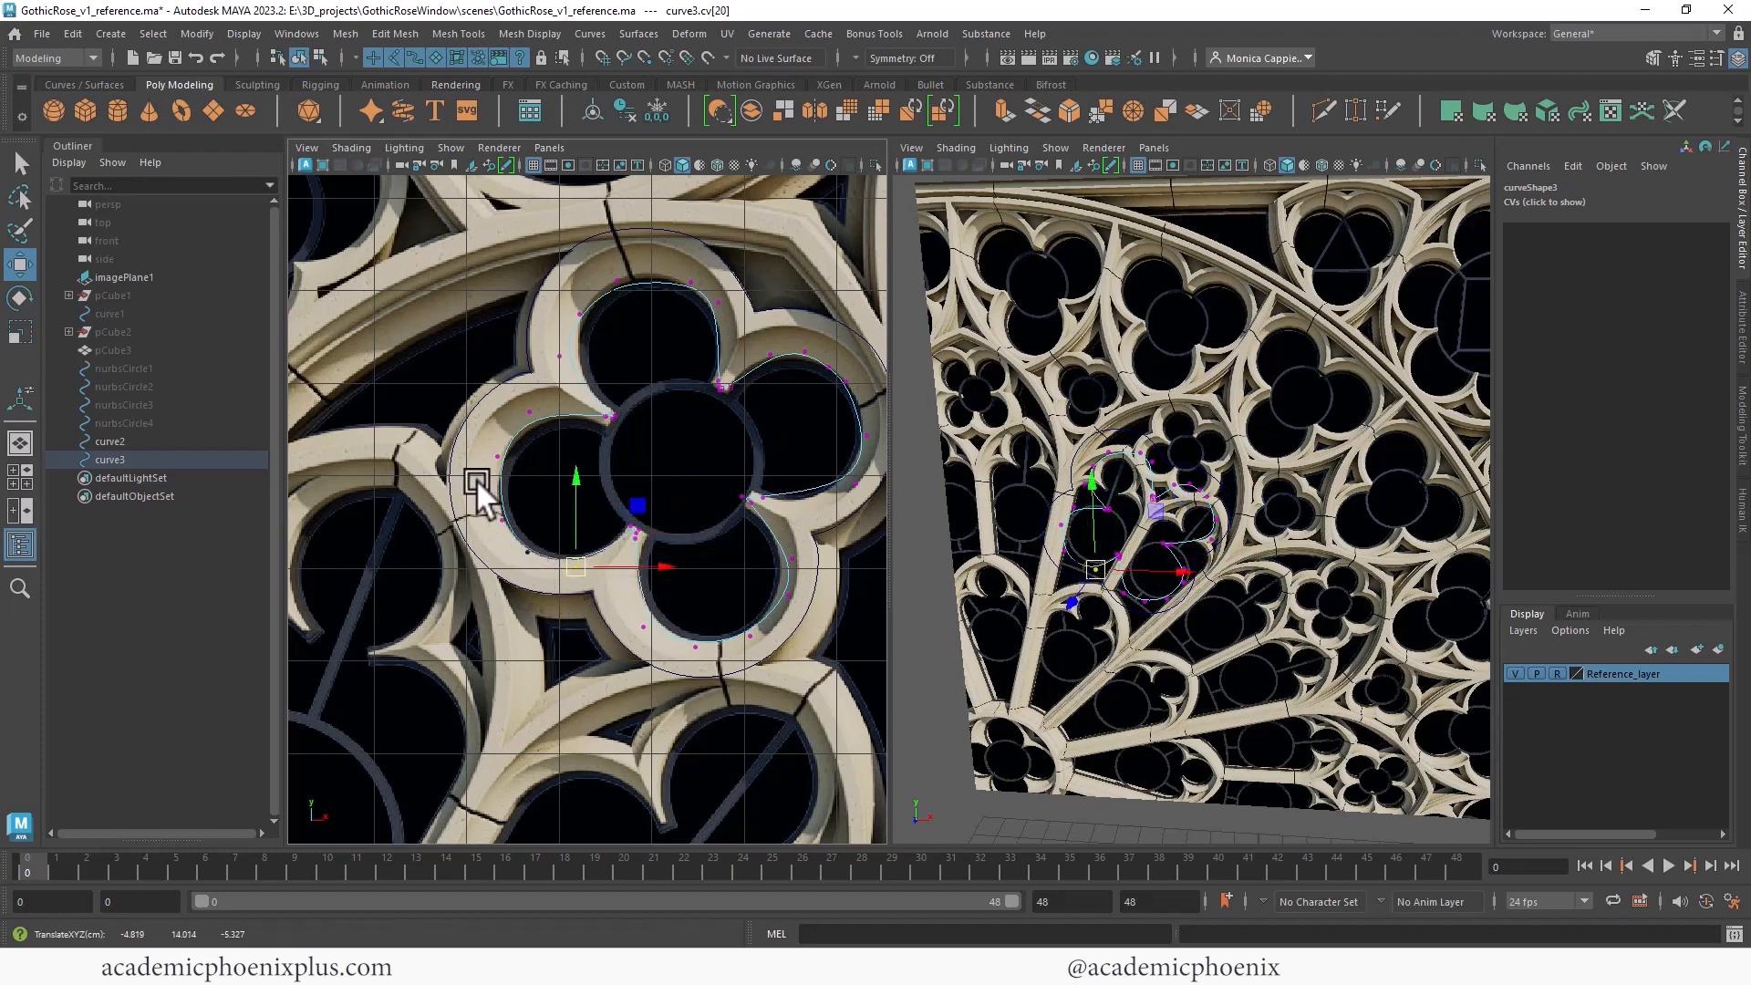
click(526, 414)
drag(528, 417, 529, 417)
click(503, 520)
drag(506, 518, 504, 519)
- Move the inner curve's control vertices to follow the inner edge of the upper and right lobes
click(562, 356)
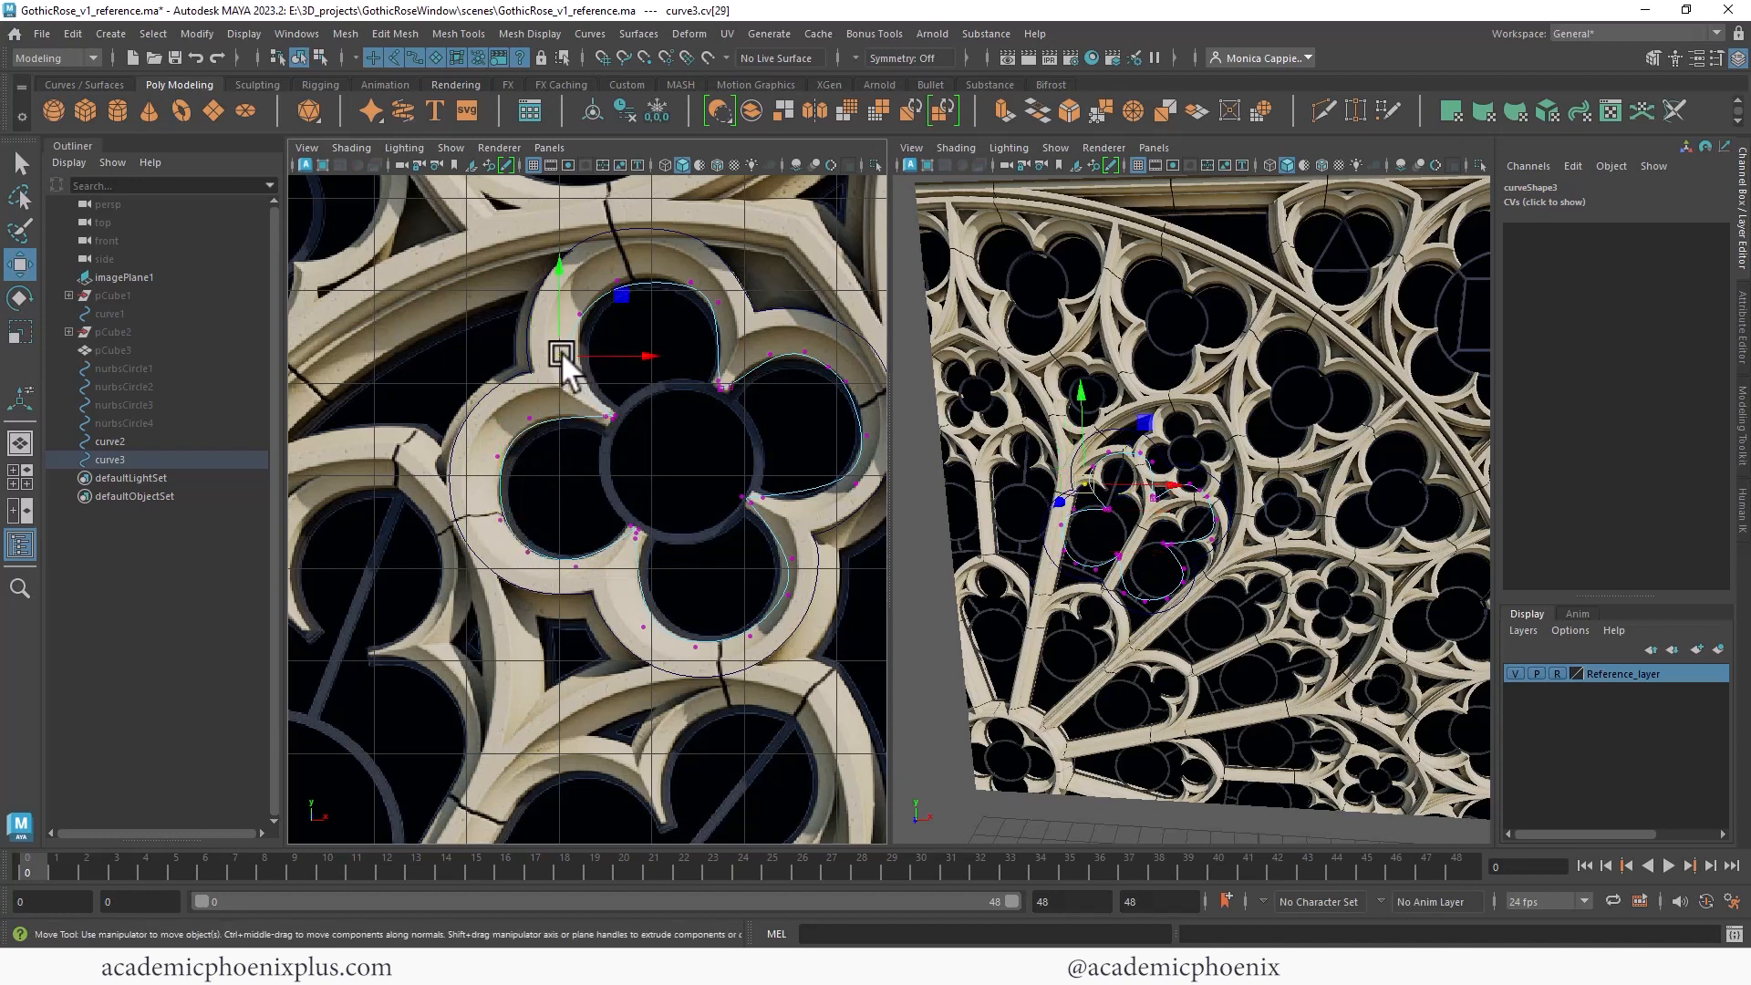
click(618, 277)
drag(622, 277, 621, 268)
click(720, 303)
drag(726, 312, 692, 266)
click(692, 281)
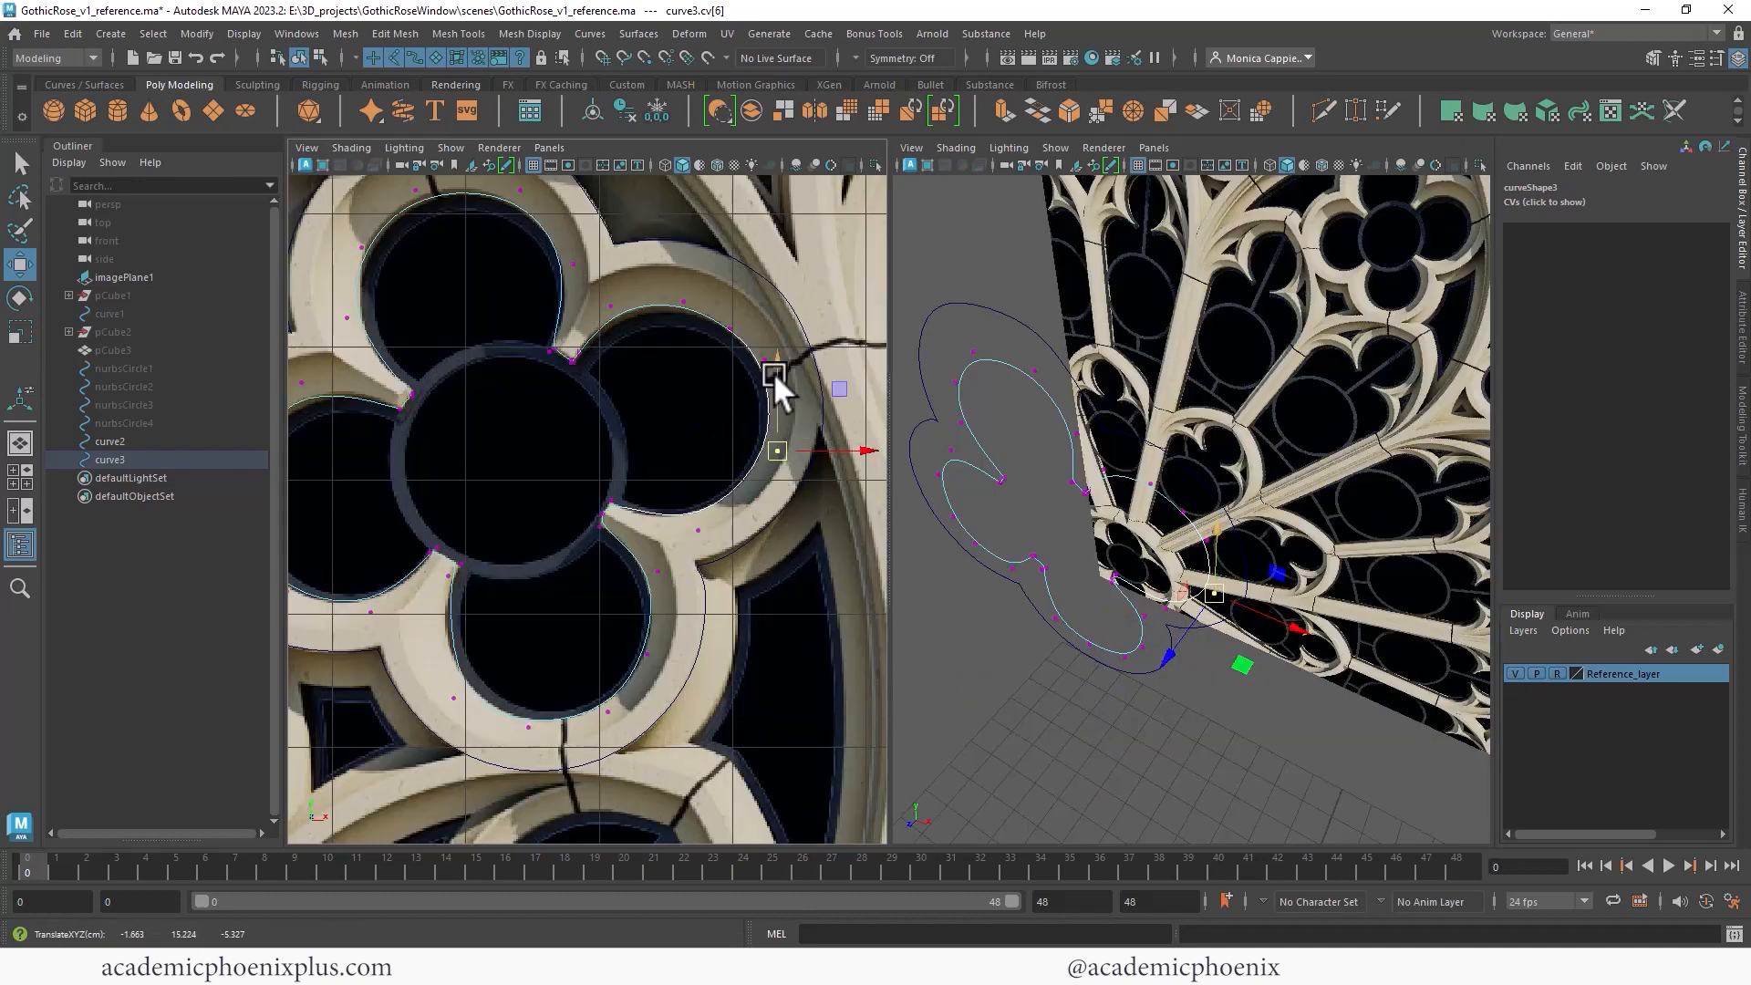
right_drag(759, 354, 807, 330)
click(768, 401)
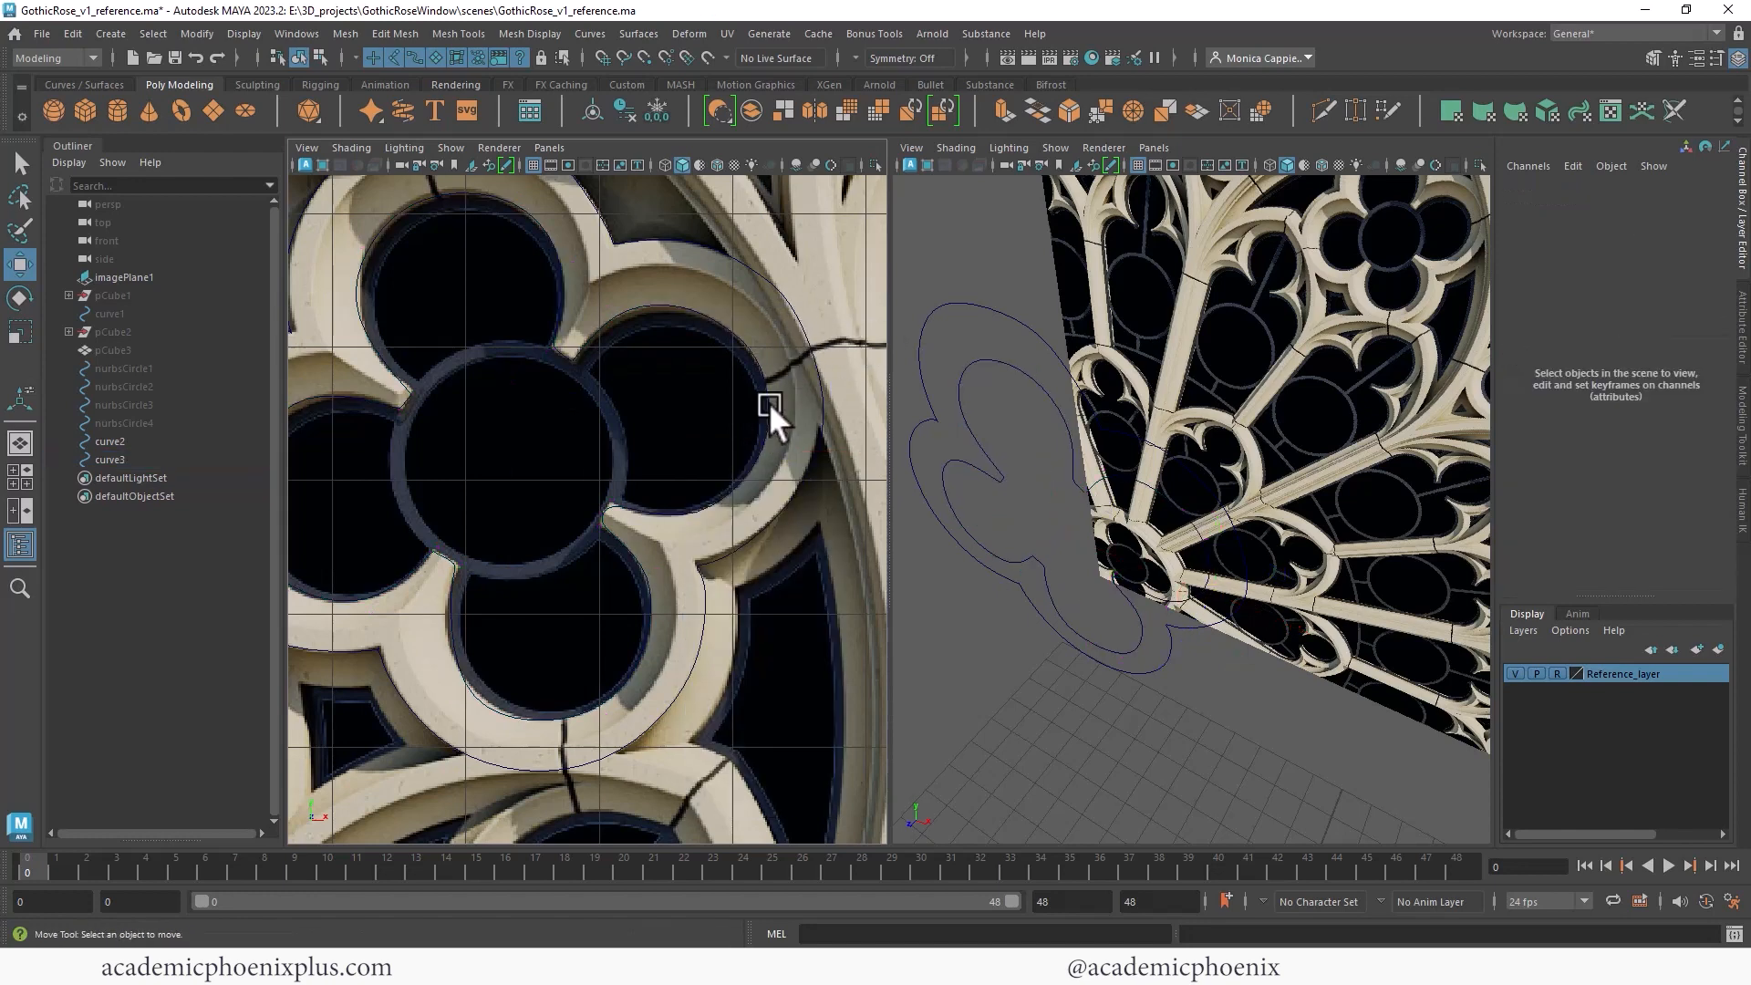
- Select both quatrefoil curves and save the scene
click(767, 393)
shift+click(817, 380)
alt+right_drag(790, 500, 721, 464)
key(ctrl+s)
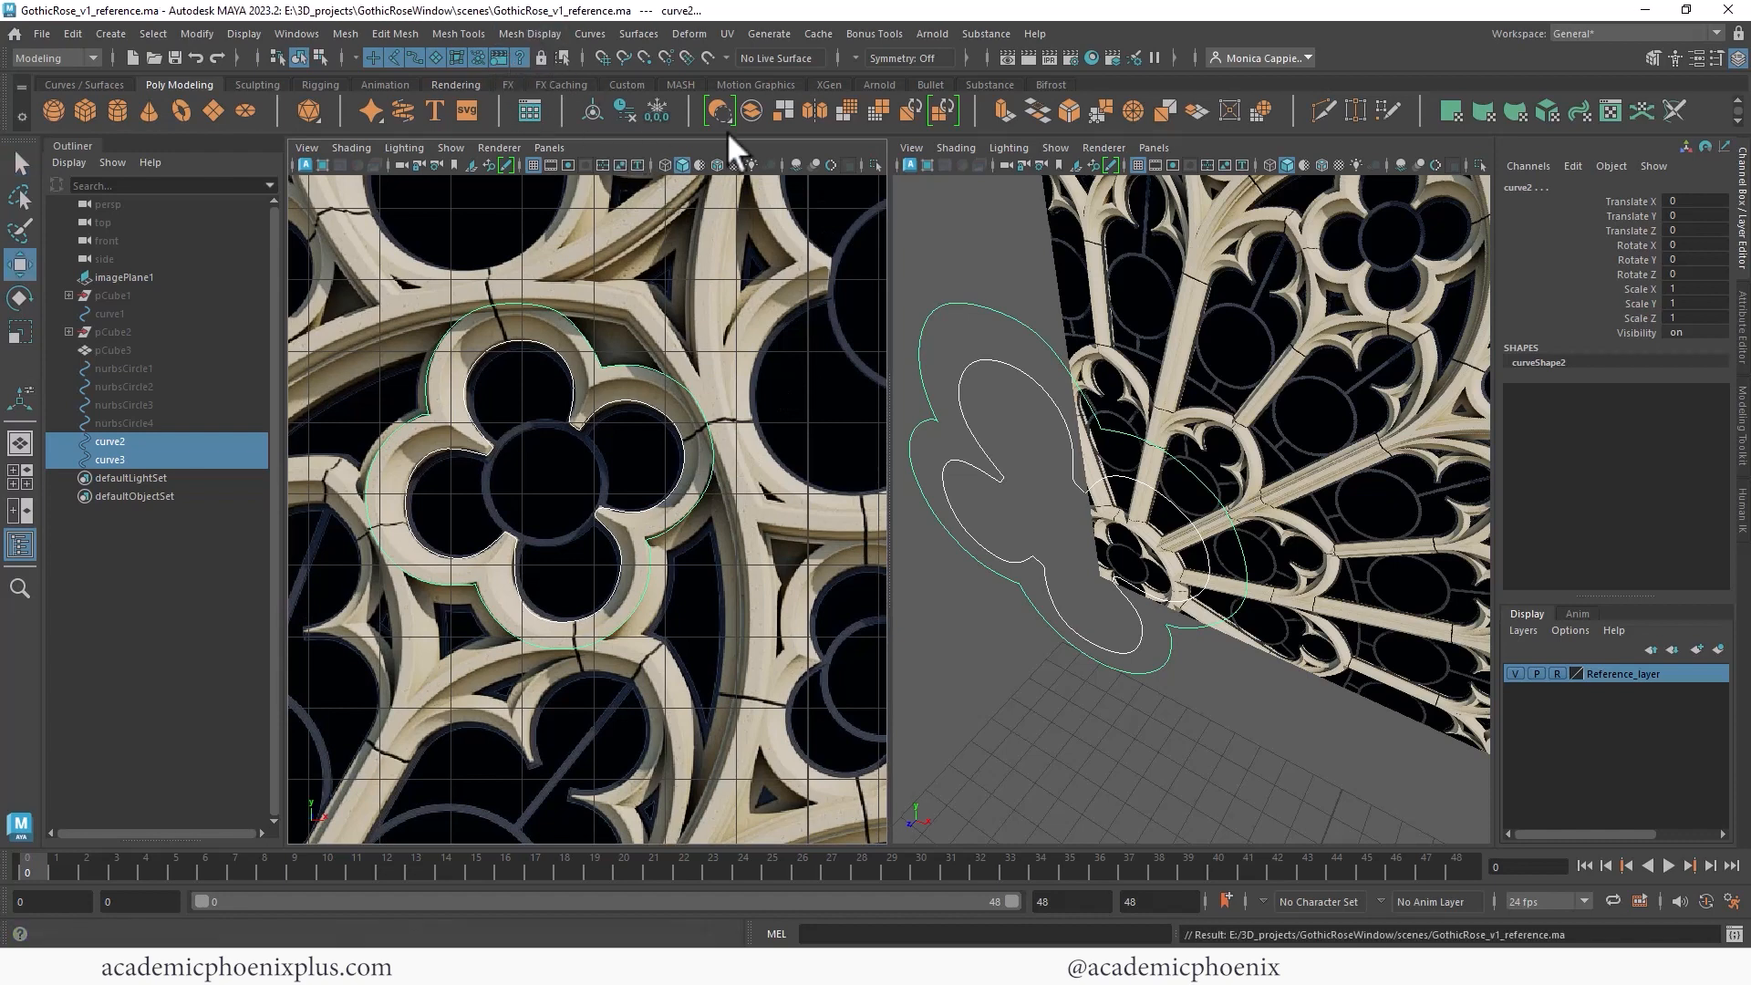
- Loft a surface between the outer and inner quatrefoil curves
click(95, 84)
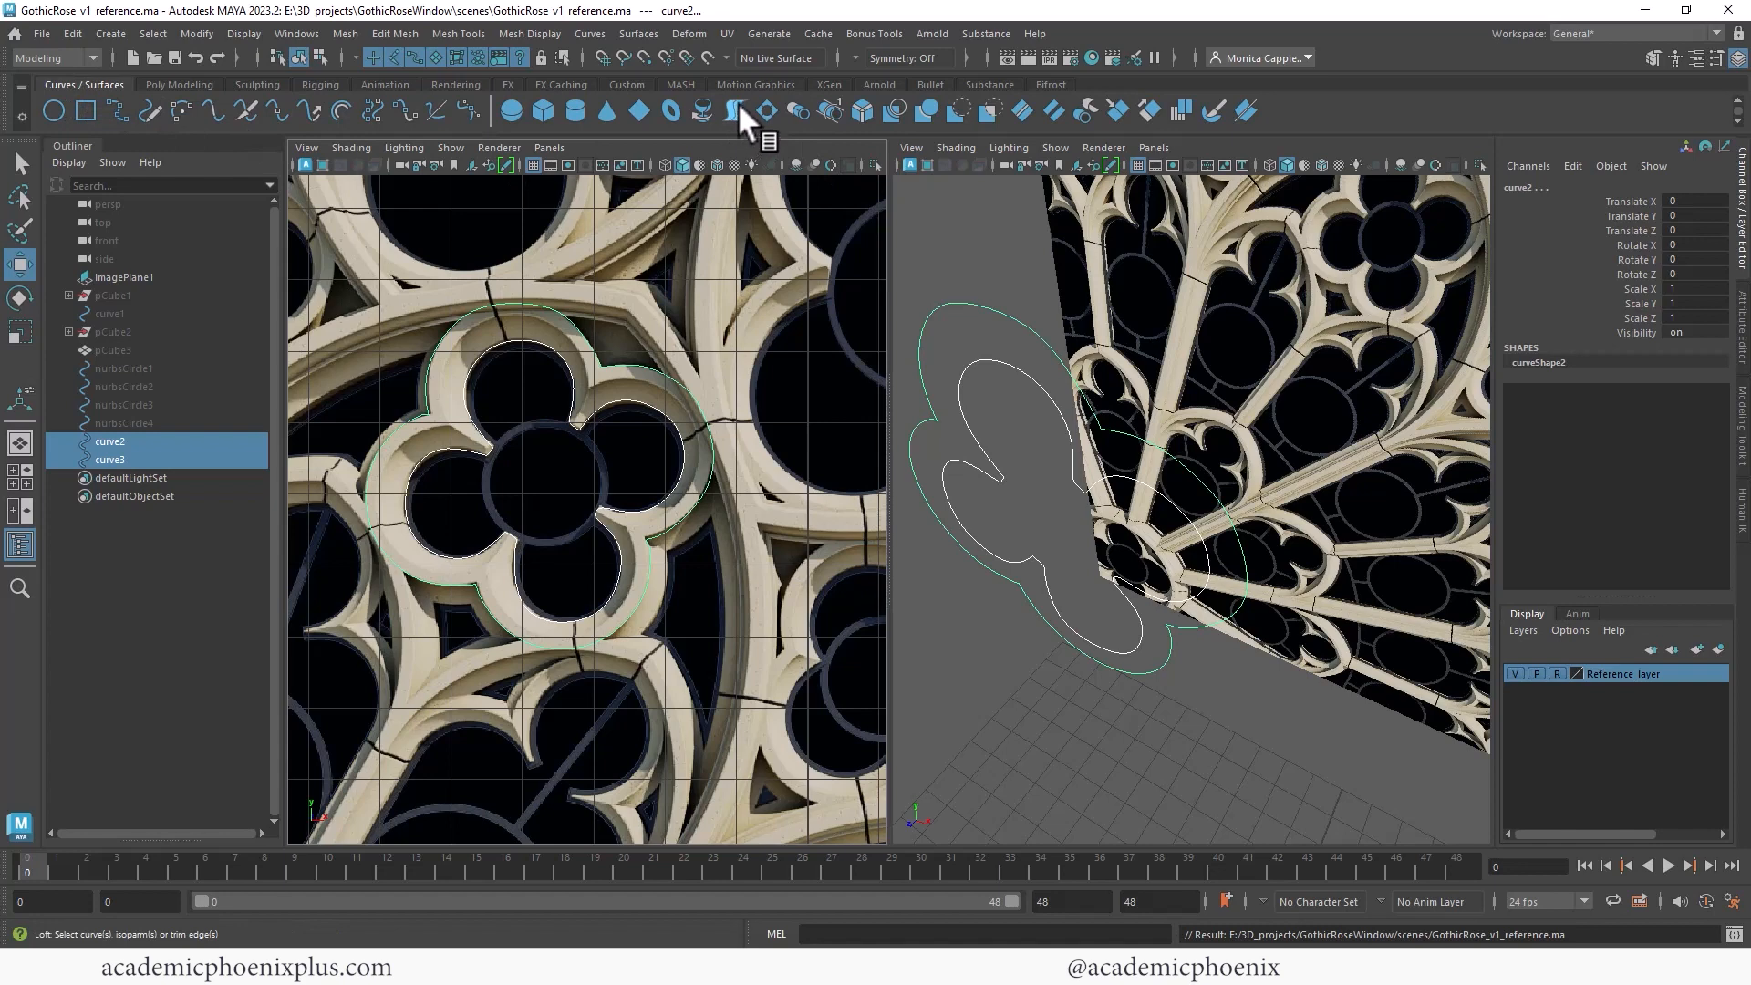
click(639, 33)
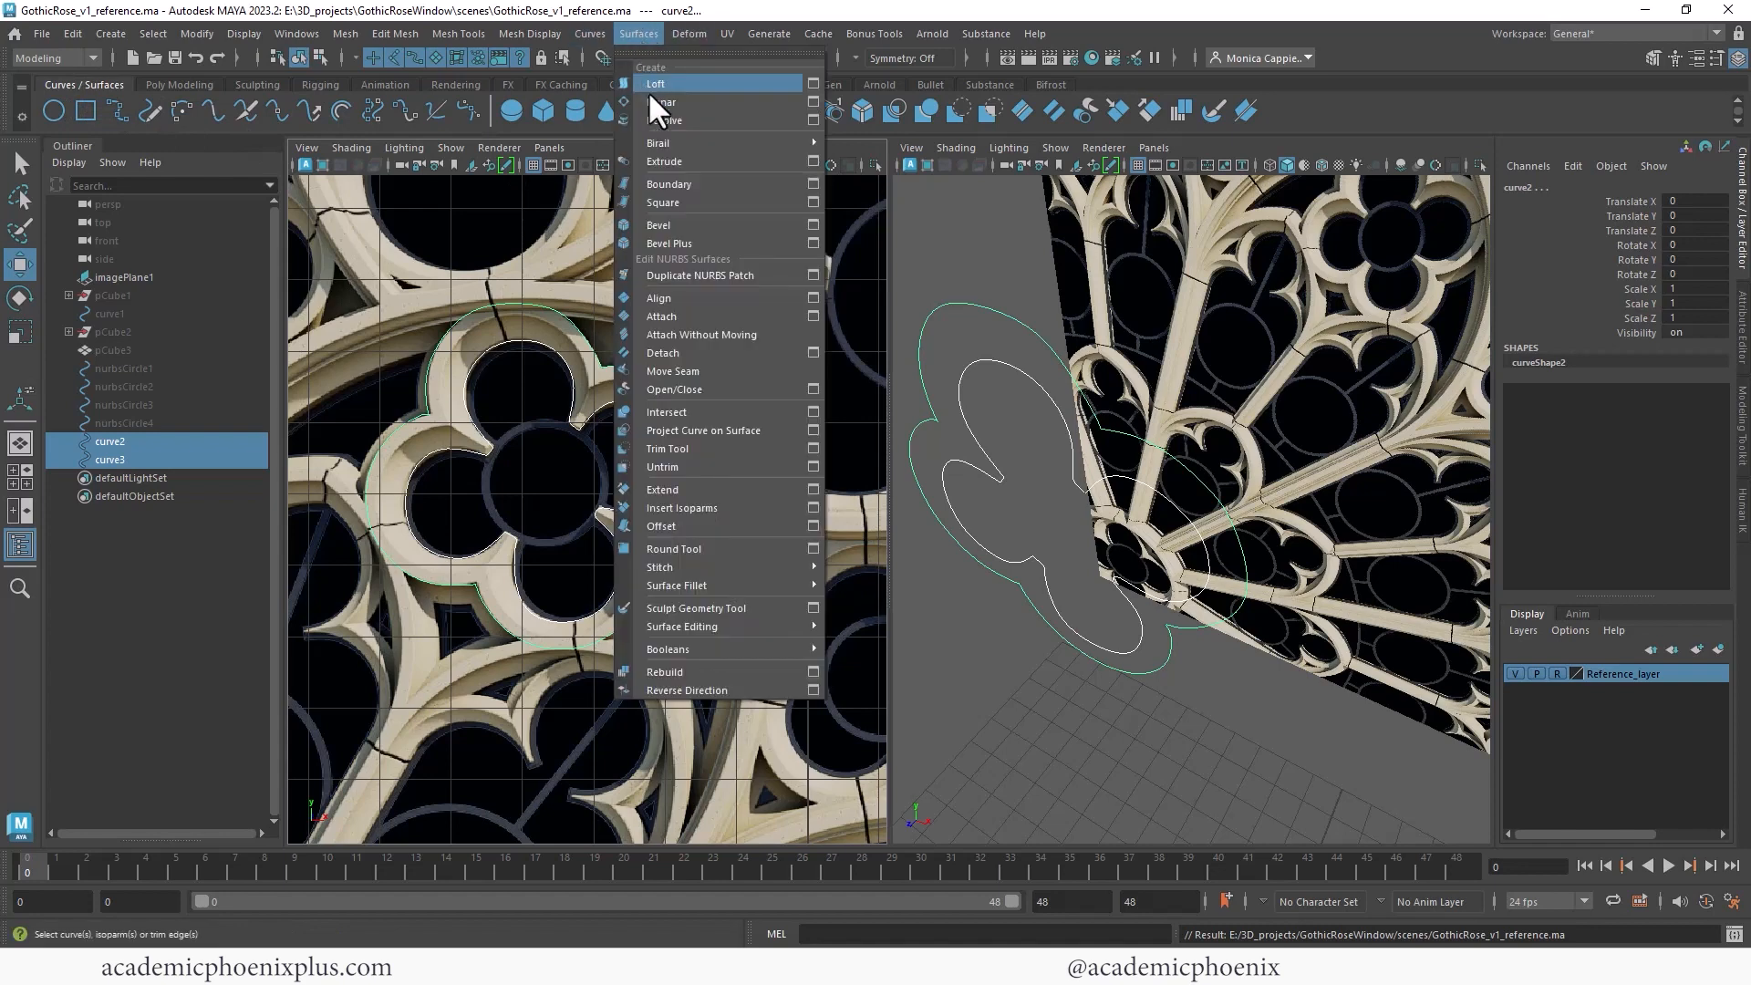
click(523, 94)
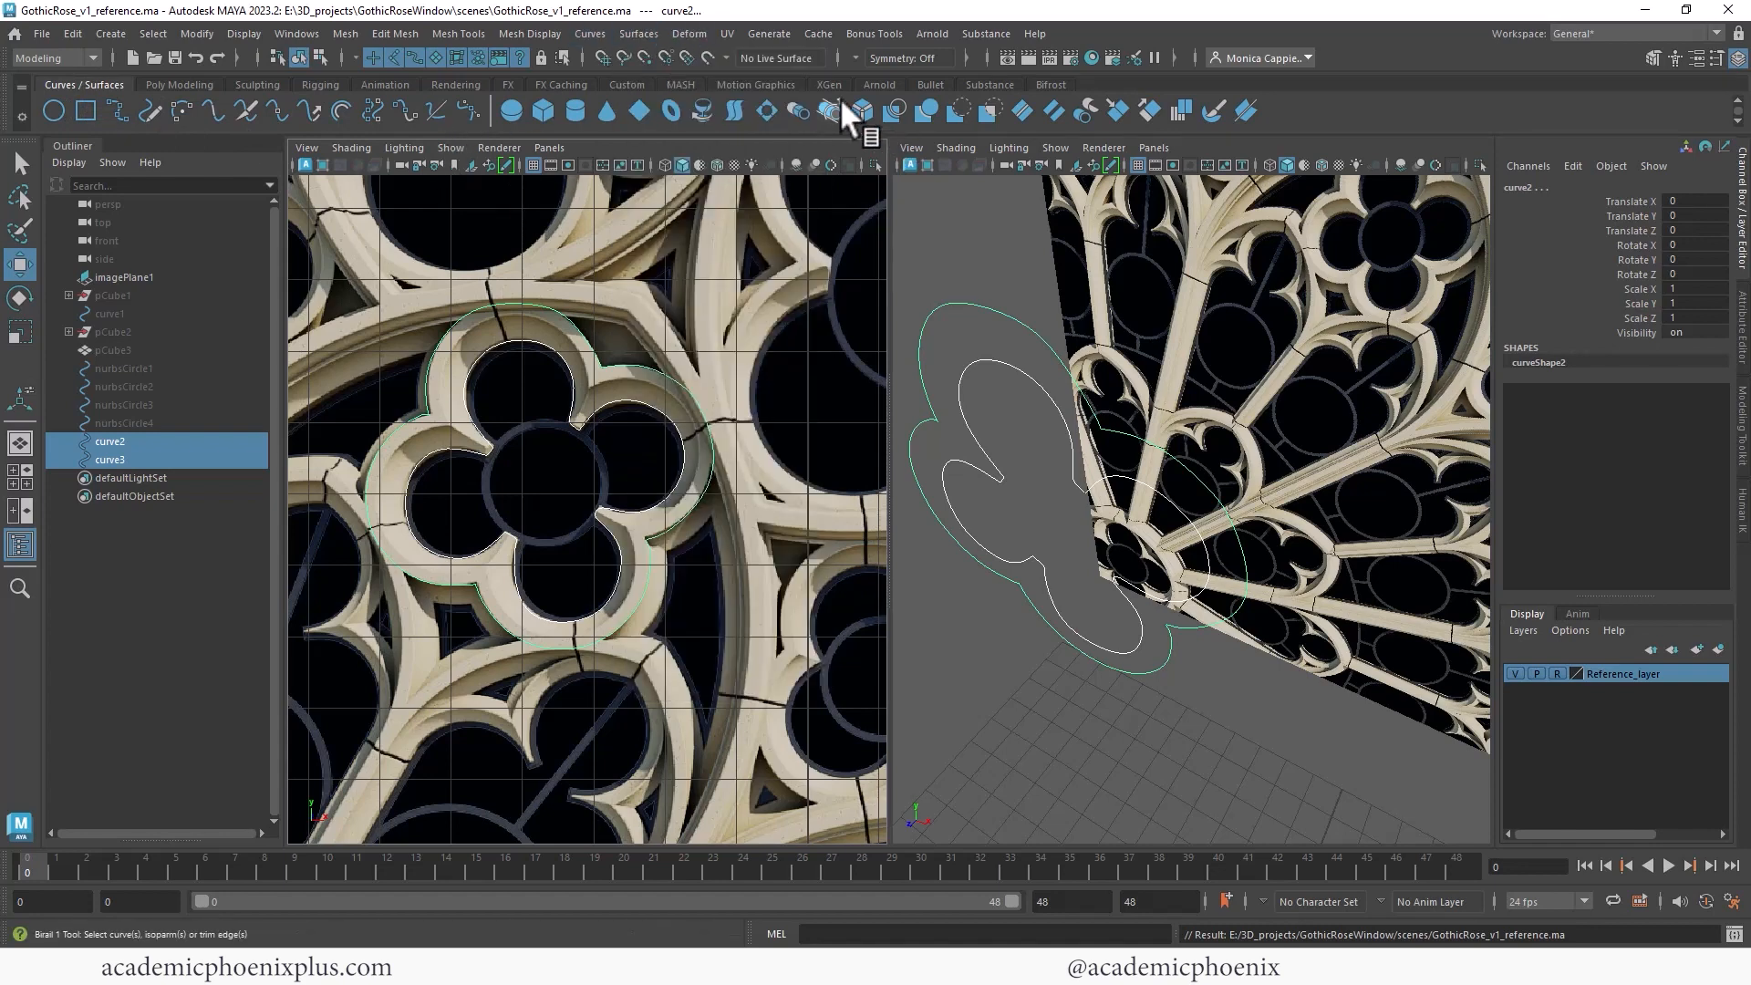
click(734, 107)
alt+right_drag(1020, 401, 1222, 337)
alt+drag(1222, 336, 1288, 286)
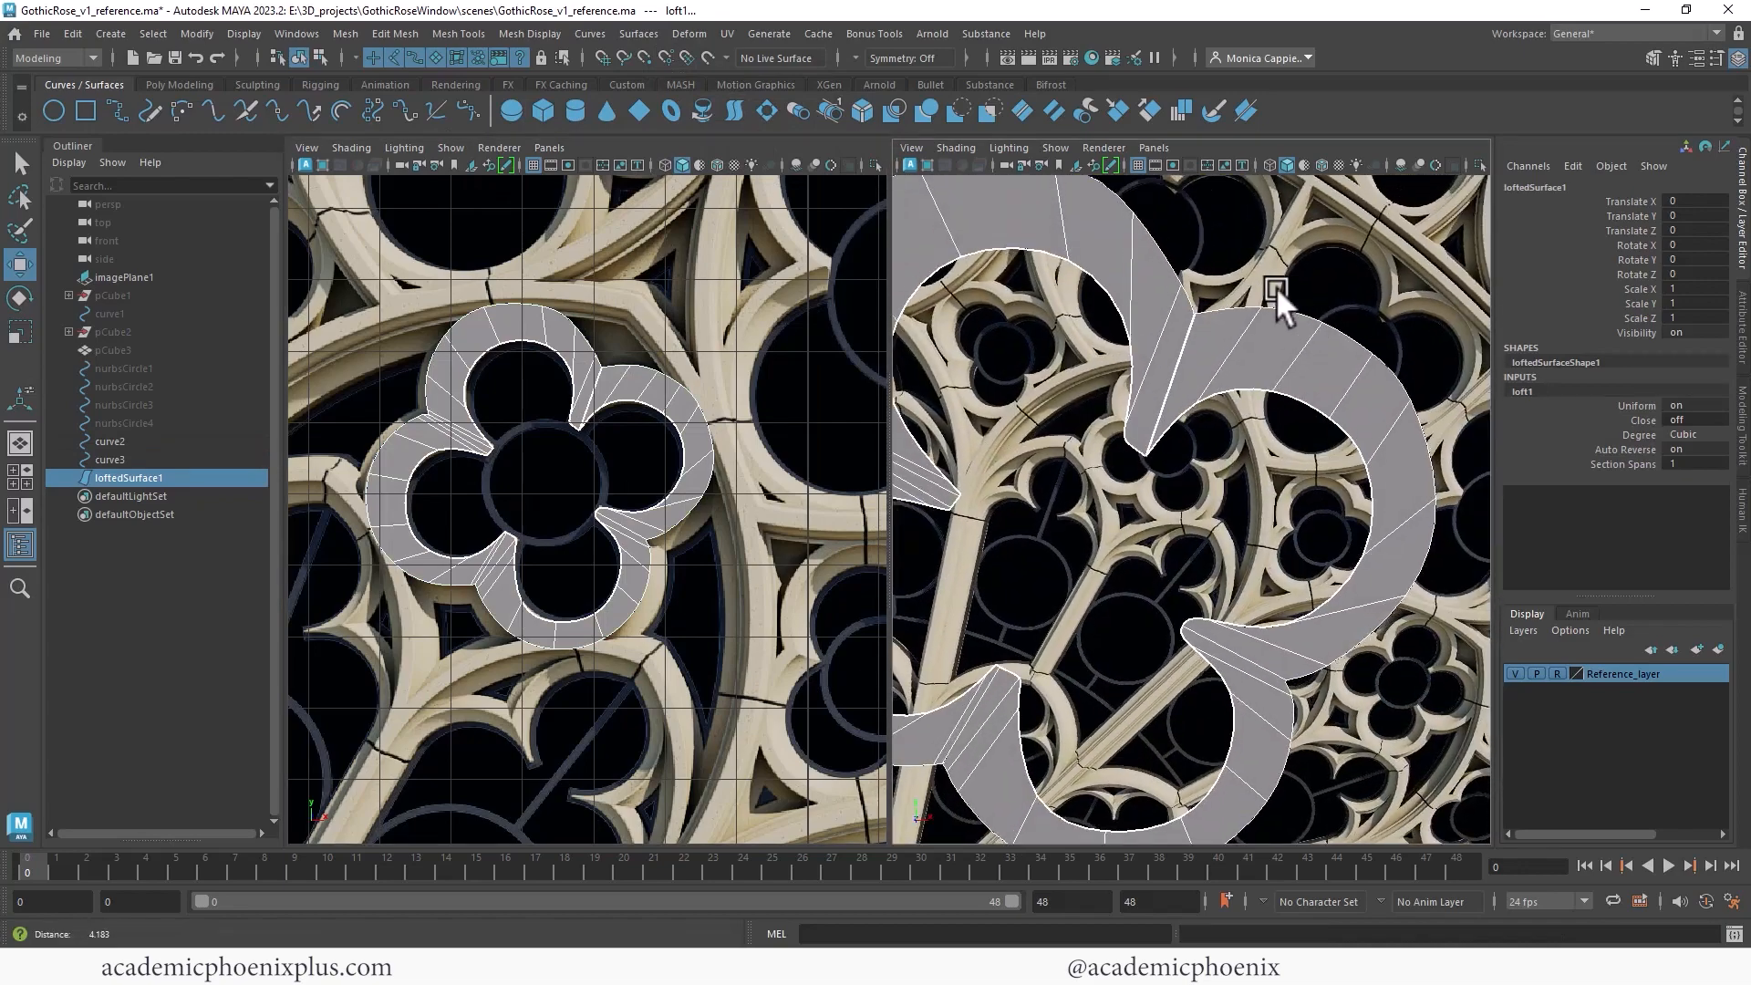
- Inspect the lofted quatrefoil surface and its curves from different angles in the perspective view
alt+right_drag(1288, 286, 1054, 259)
click(1247, 350)
alt+drag(1248, 350, 1173, 448)
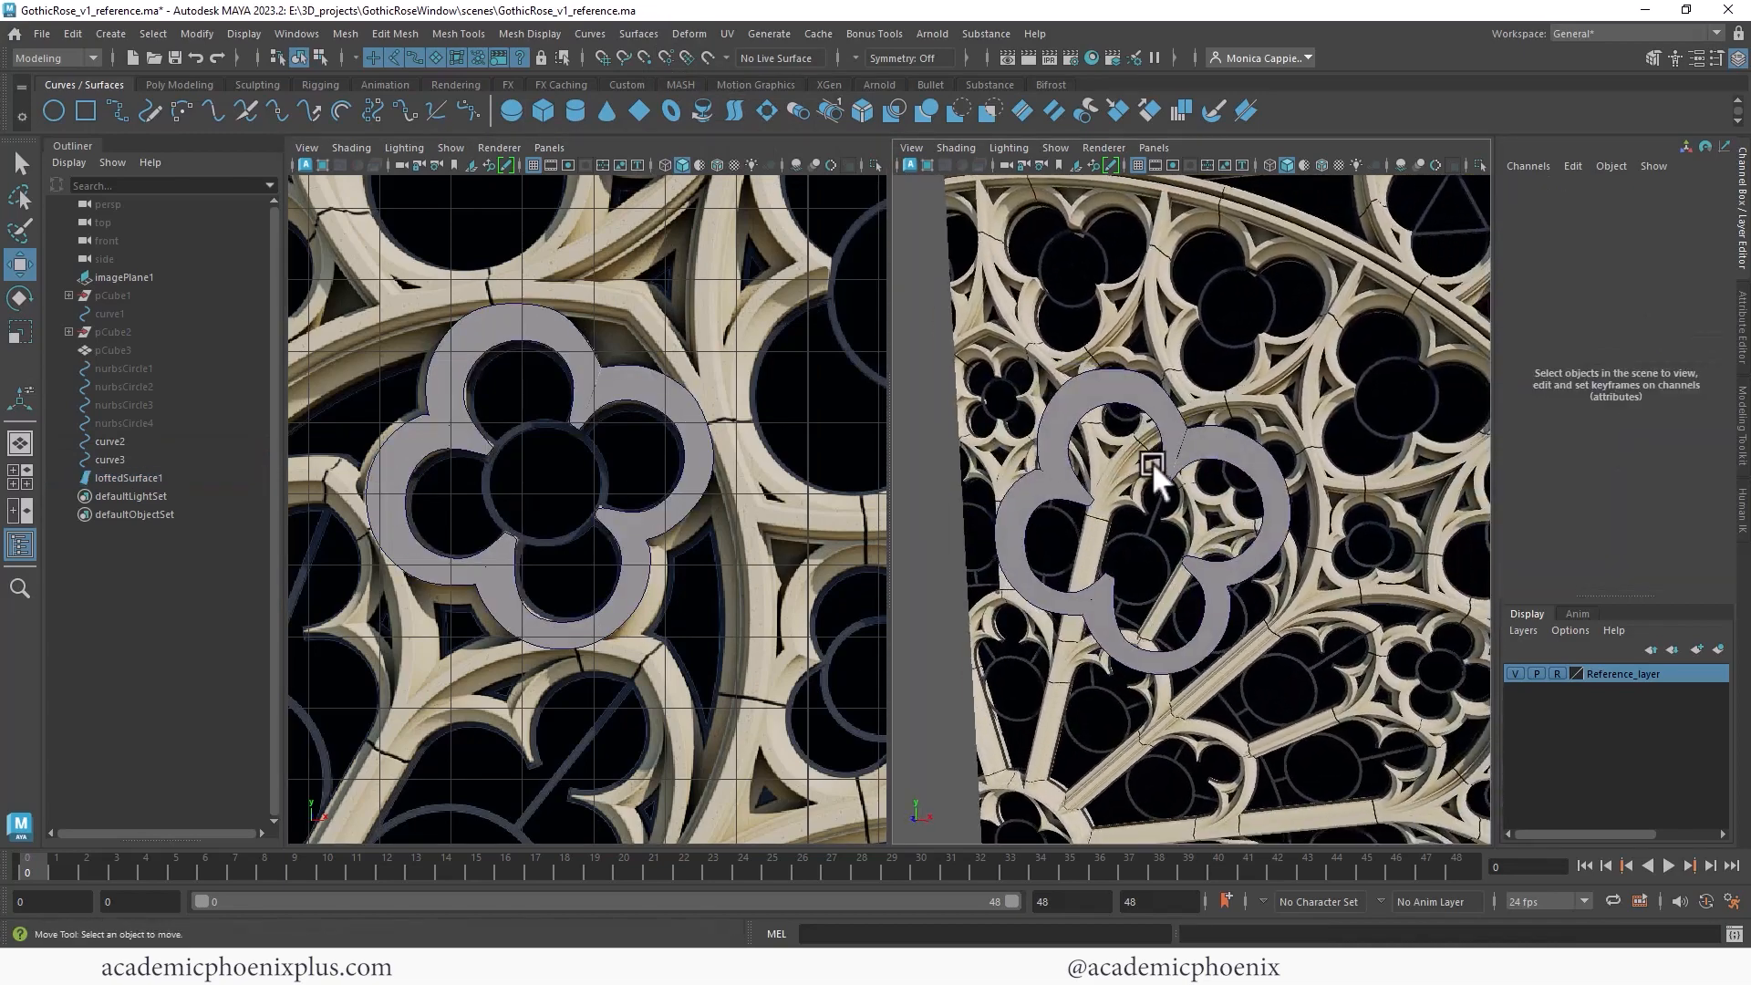
alt+right_drag(1209, 387, 1051, 356)
click(1133, 356)
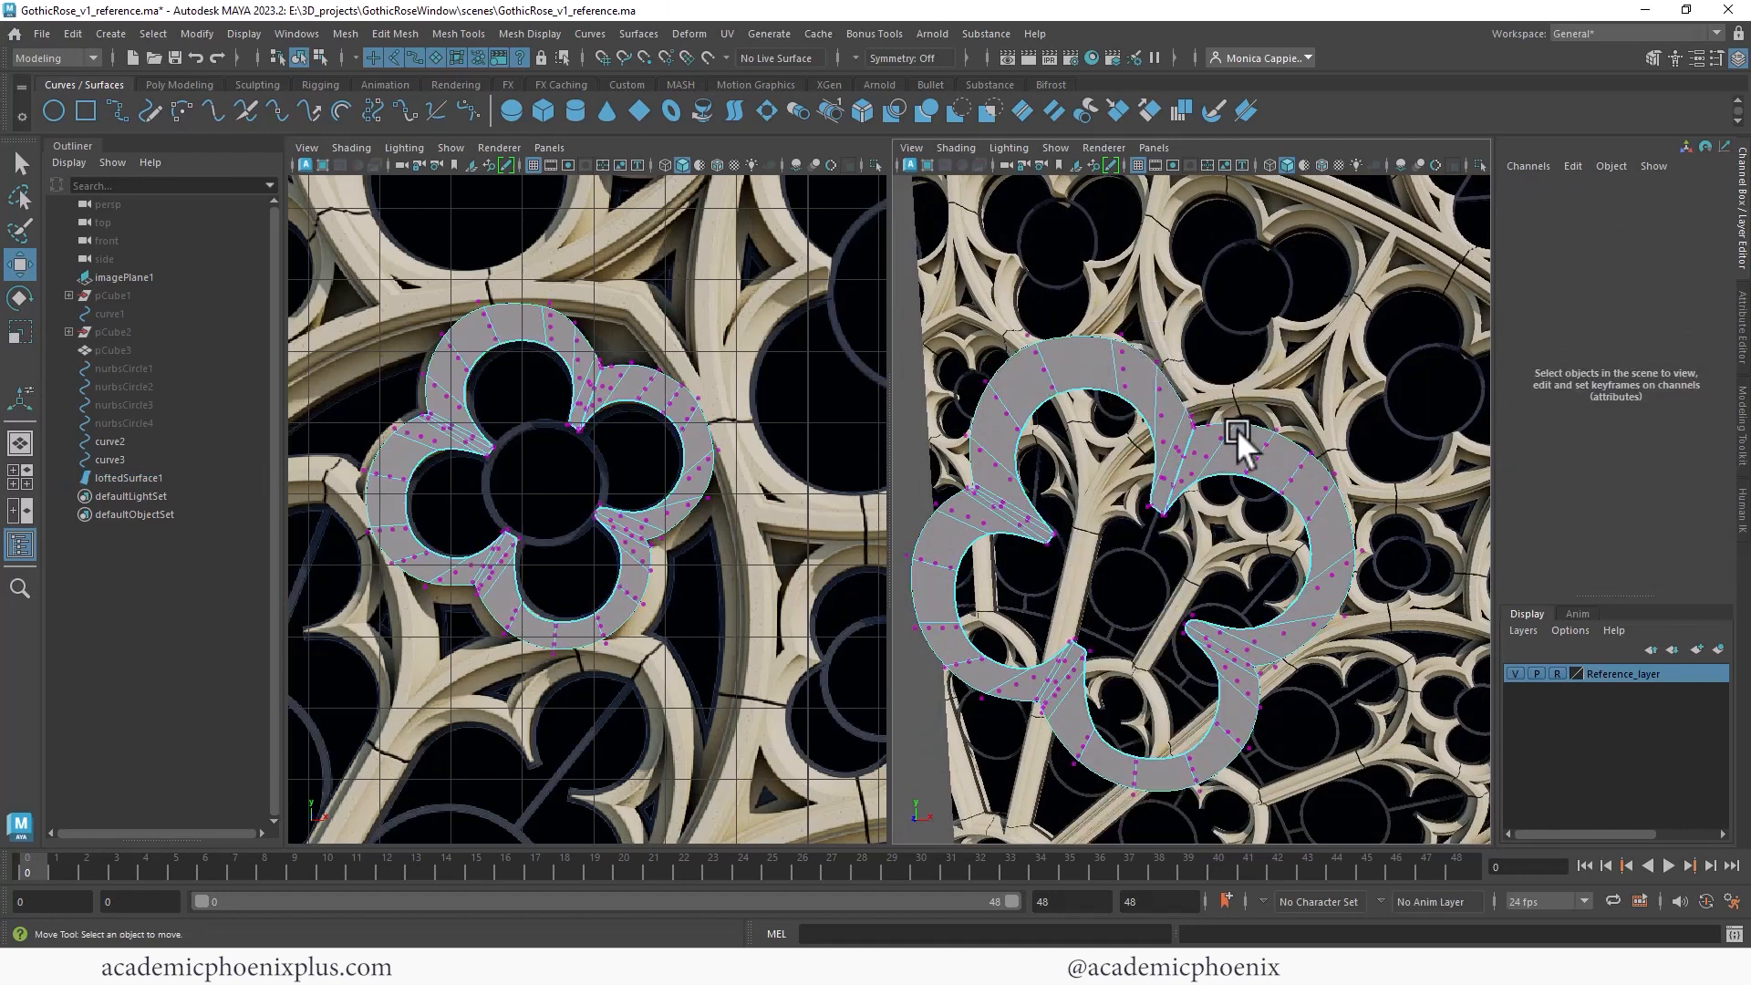
click(1169, 374)
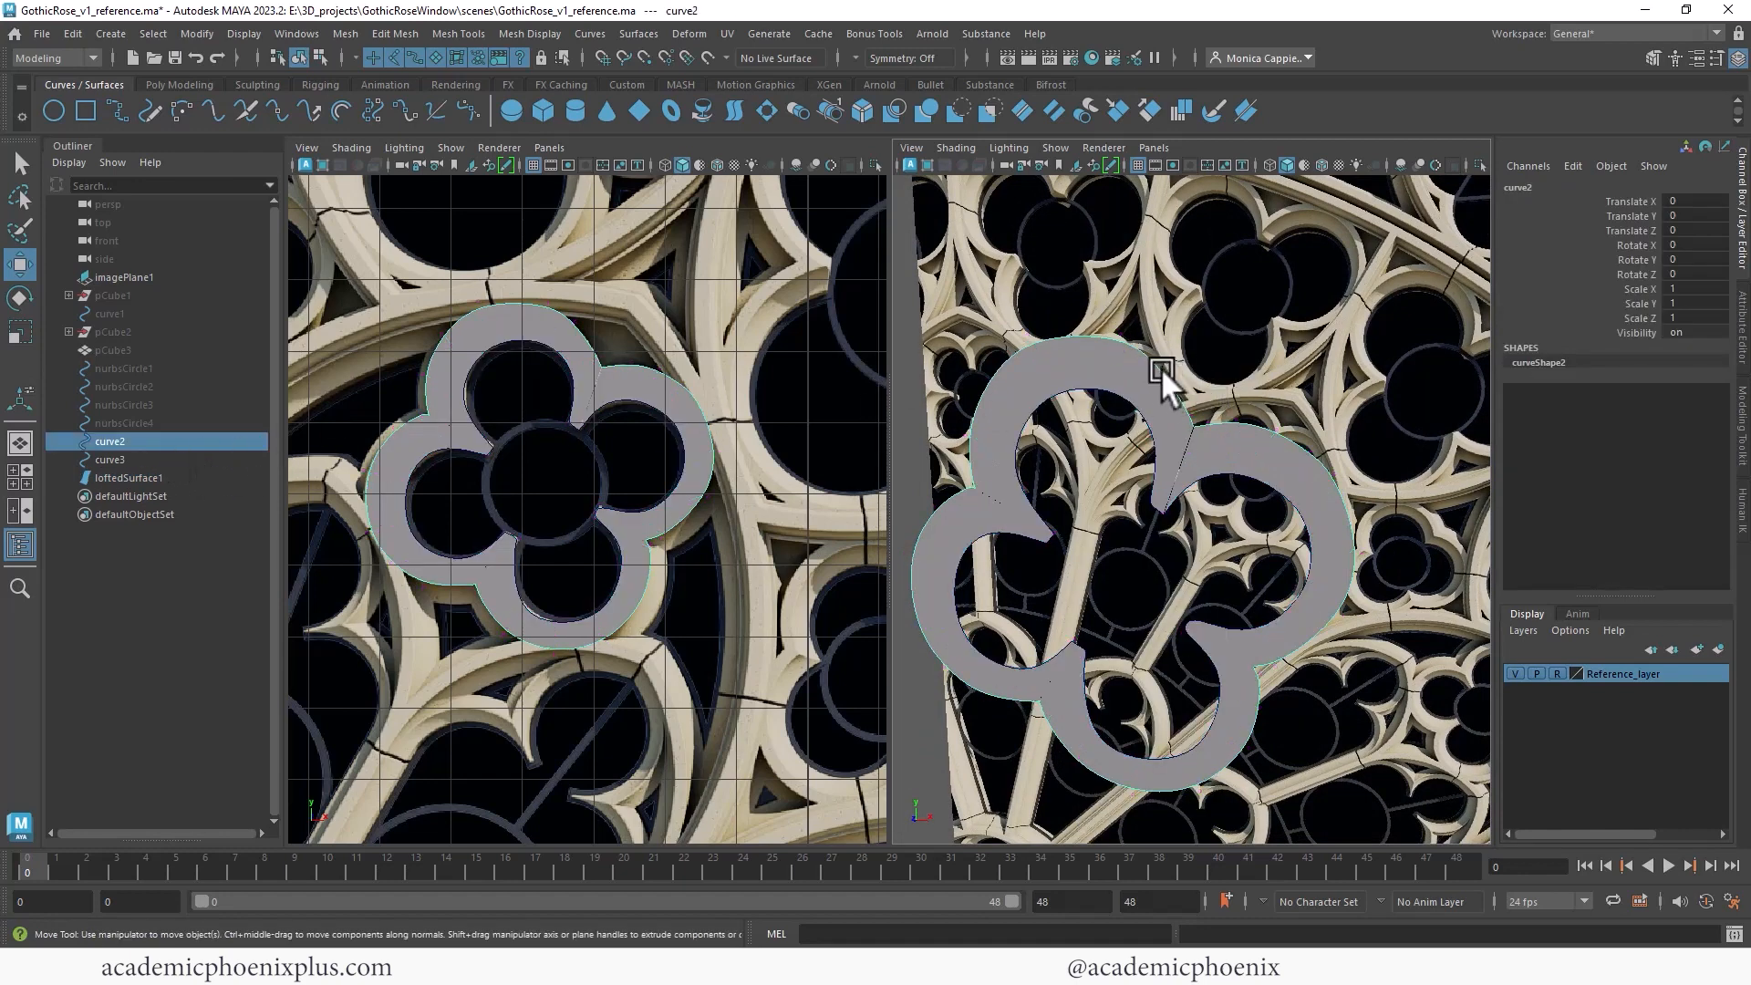
right_drag(1166, 364, 1053, 368)
scroll(1129, 314, up, 3)
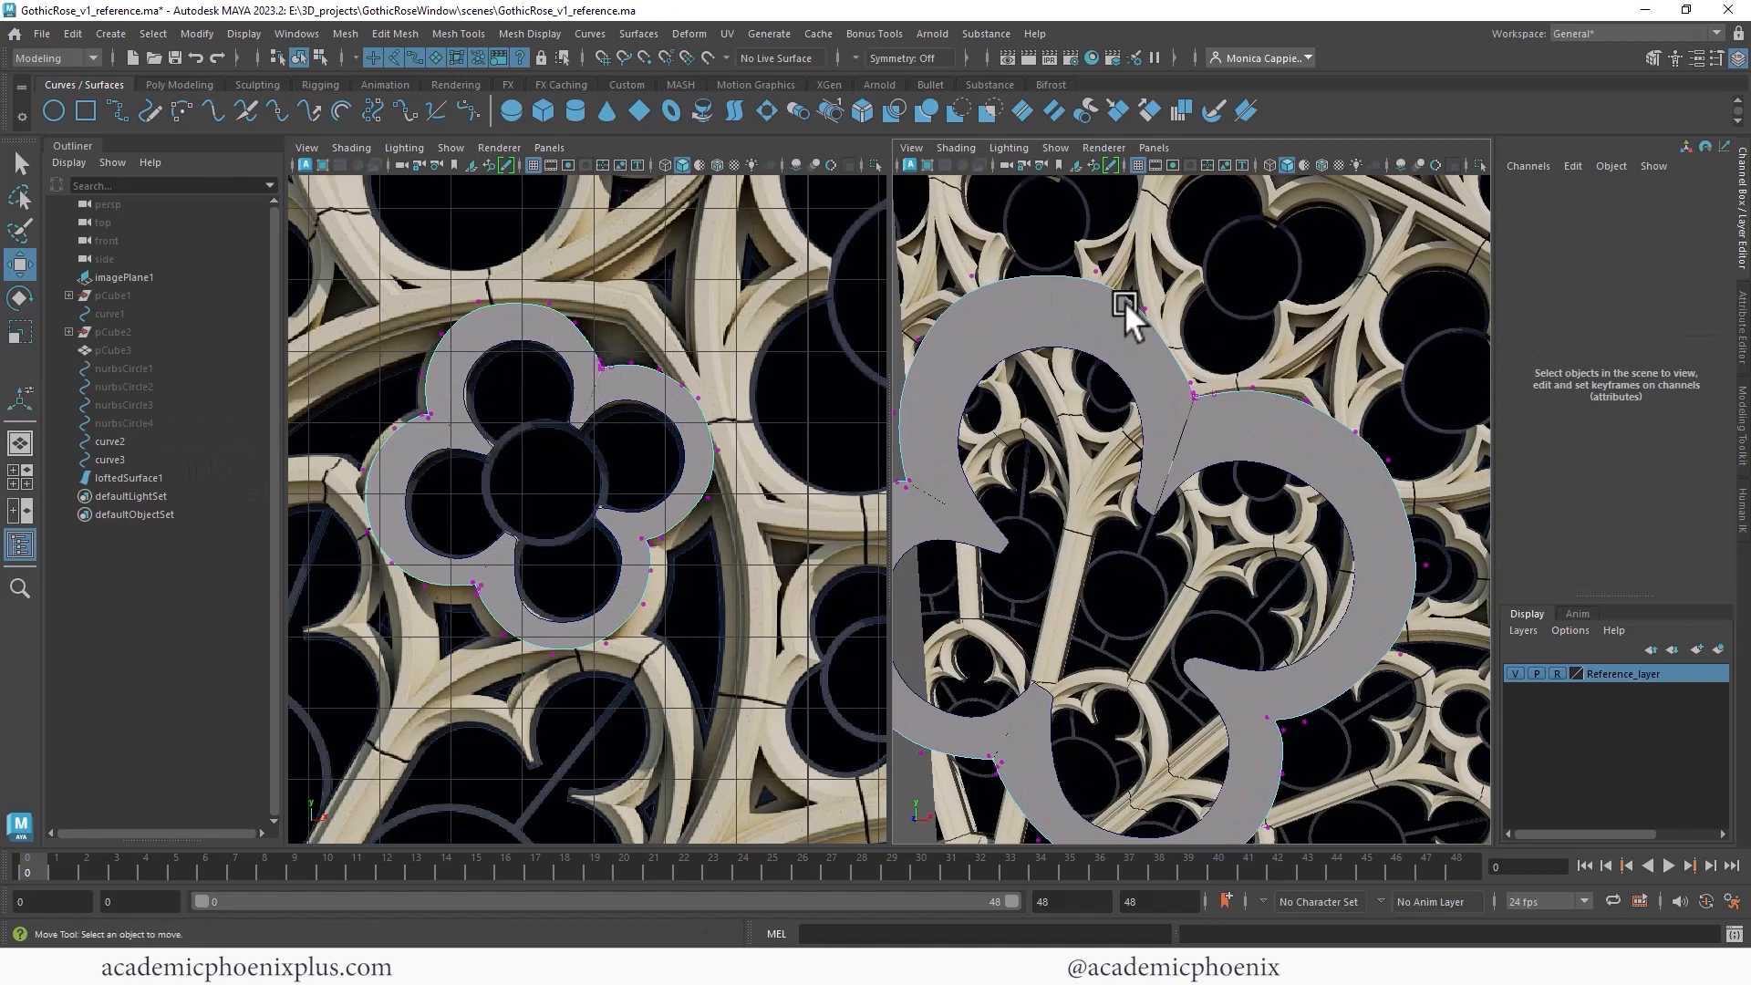
- Adjust a control vertex on the outer quatrefoil curve near the top lobe
click(1150, 312)
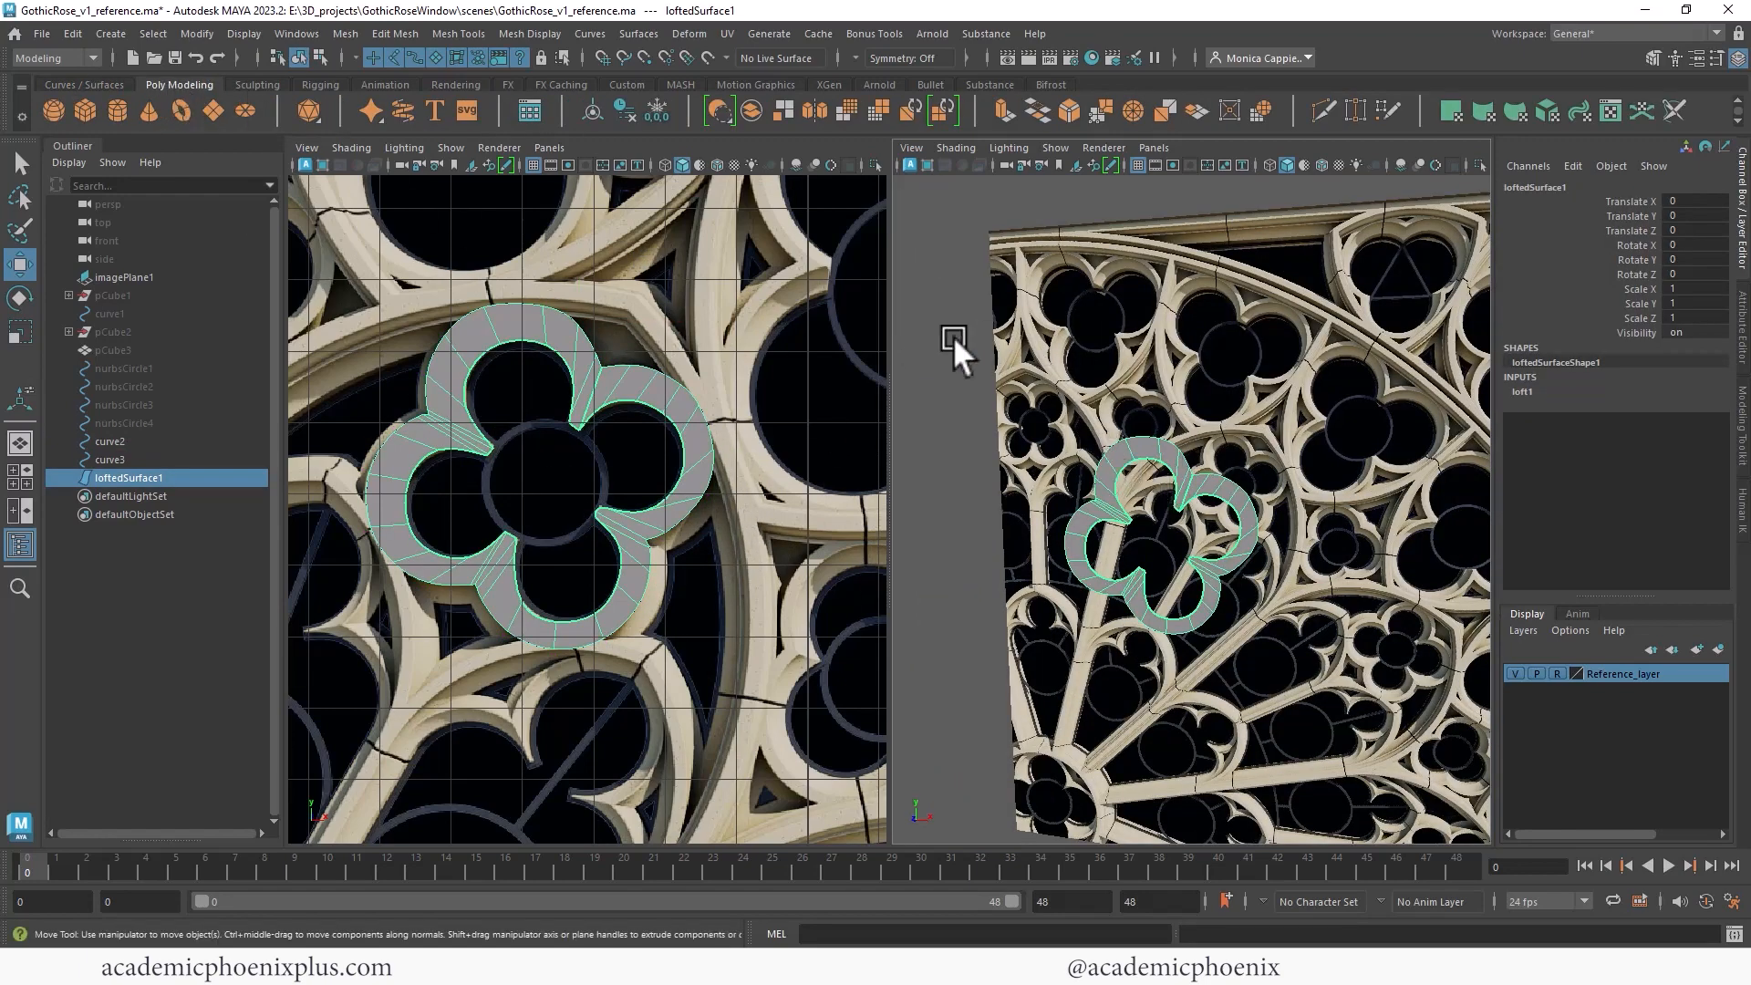
alt+right_drag(1160, 318, 1317, 341)
alt+right_drag(1063, 357, 1255, 335)
alt+middle_drag(1141, 340, 1174, 340)
mouse_move(1159, 346)
right_down()
mouse_move(1066, 343)
mouse_move(1080, 369)
mouse_move(1175, 311)
mouse_move(1162, 347)
right_up()
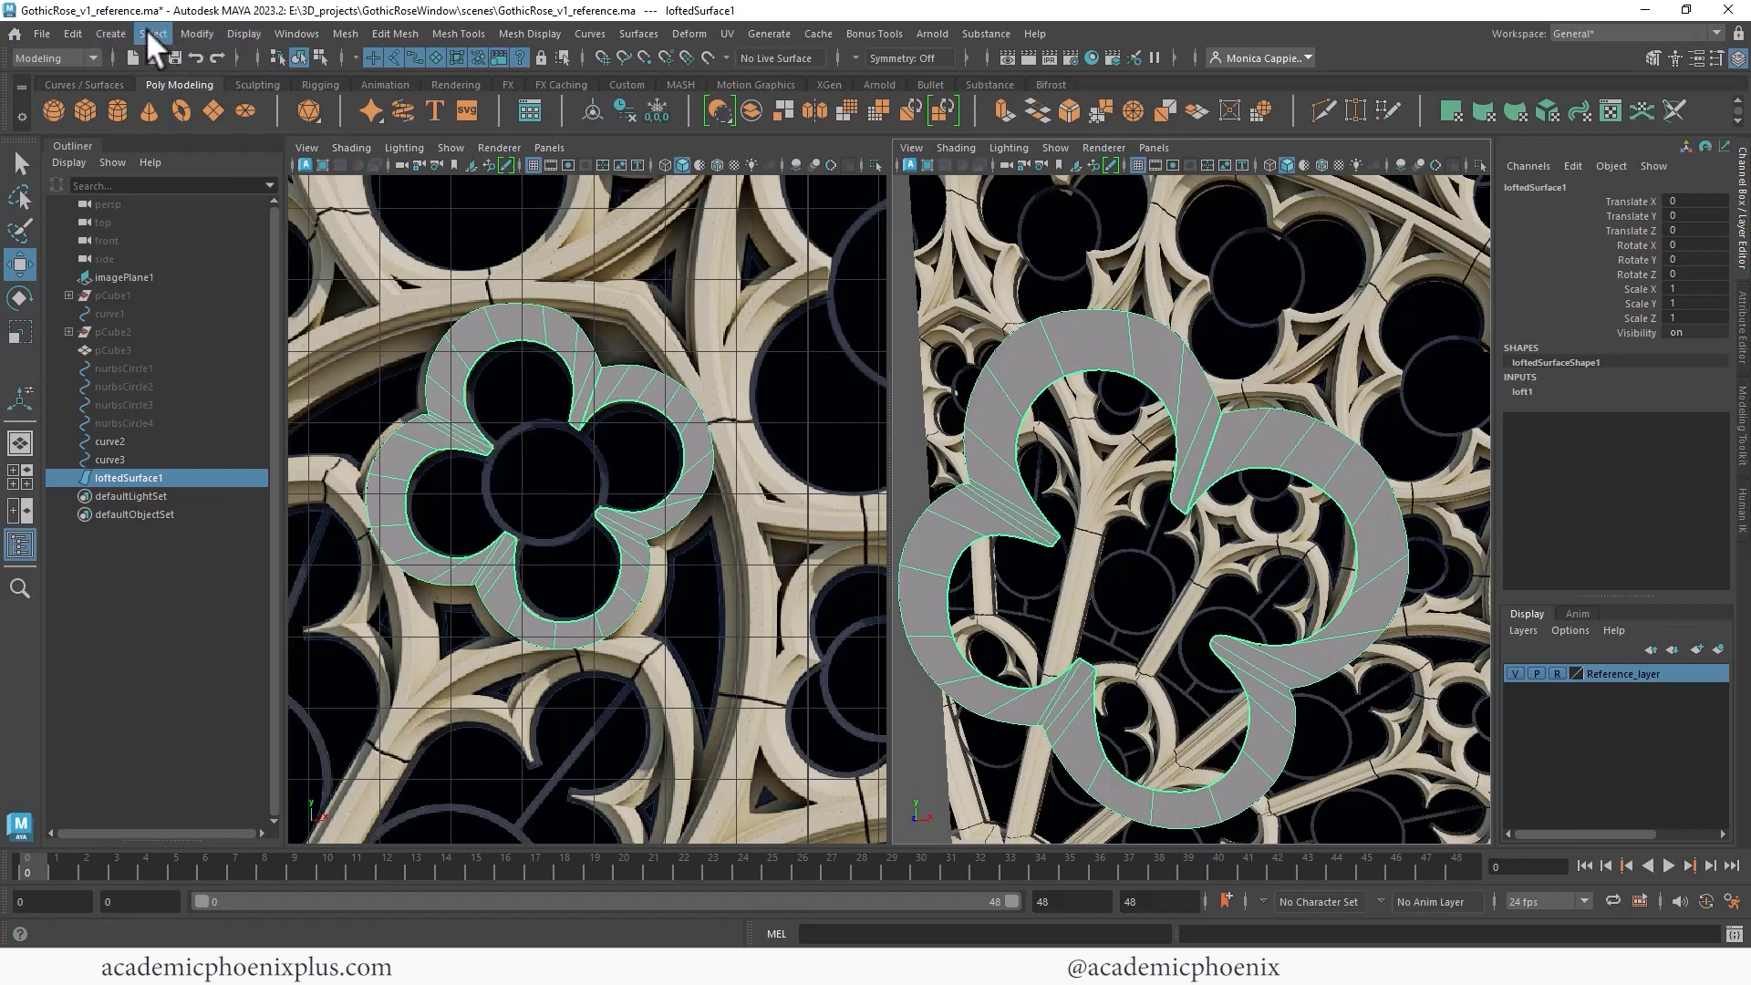
- Convert the lofted quatrefoil surface to polygons with Tessellate set to control points
click(197, 34)
mouse_move(341, 480)
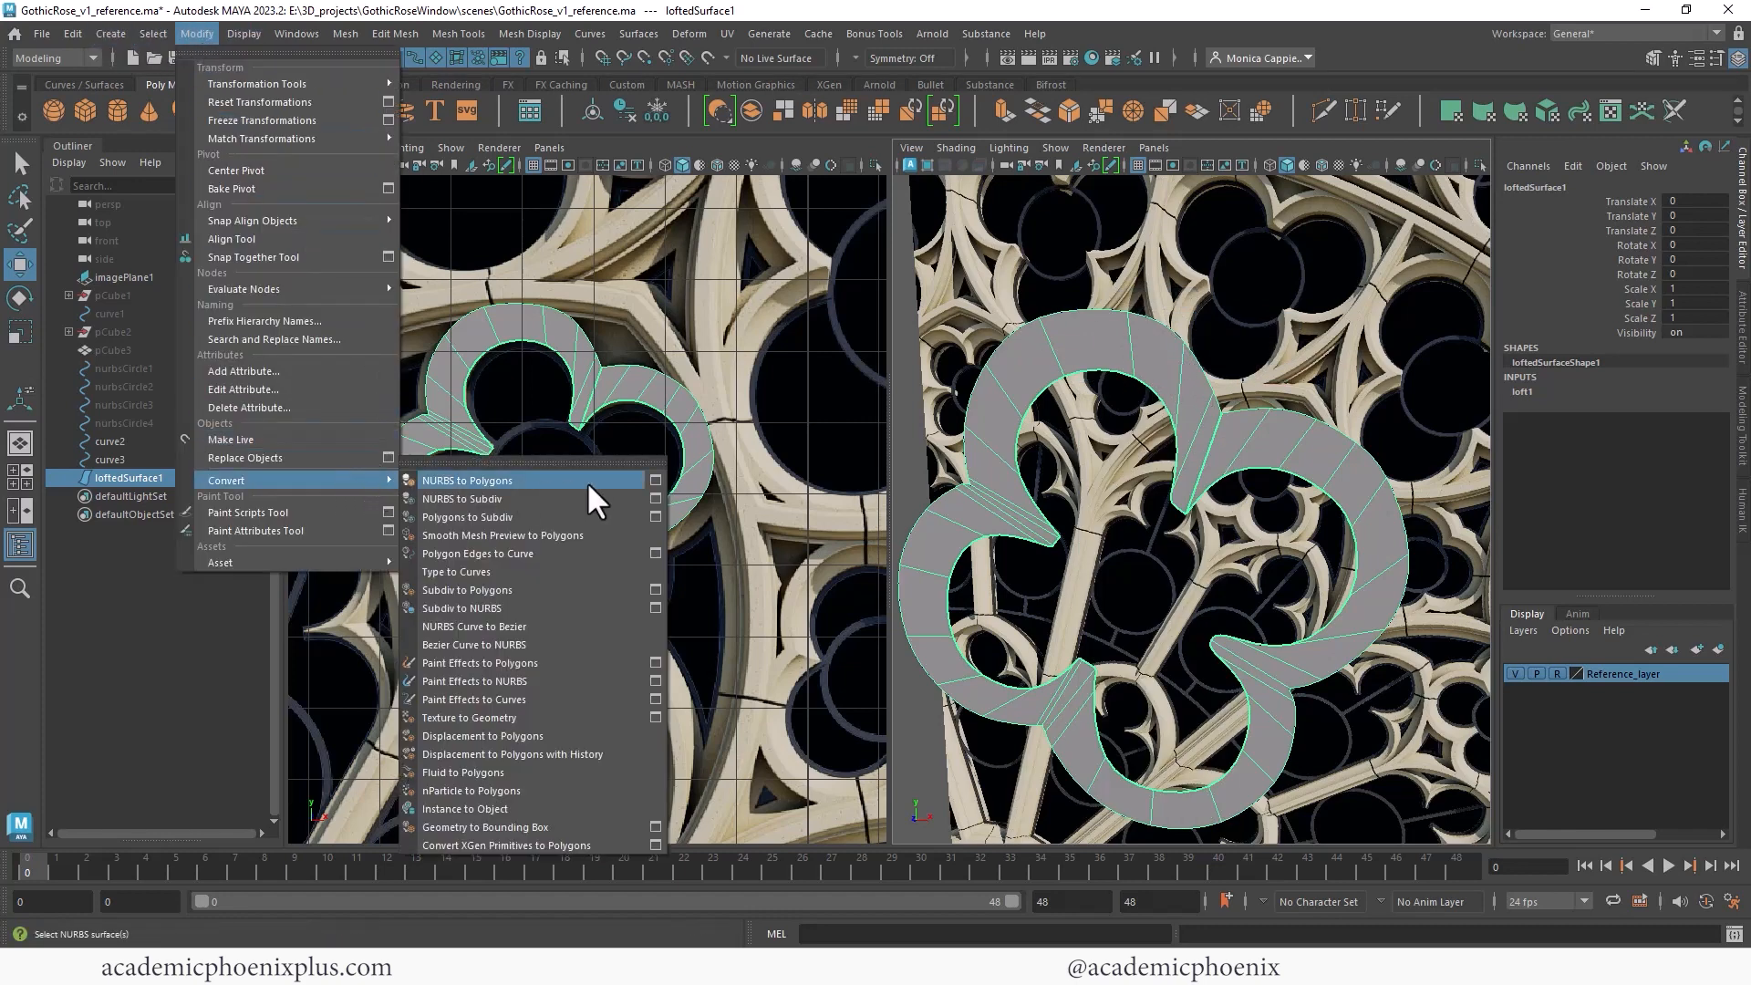
click(653, 481)
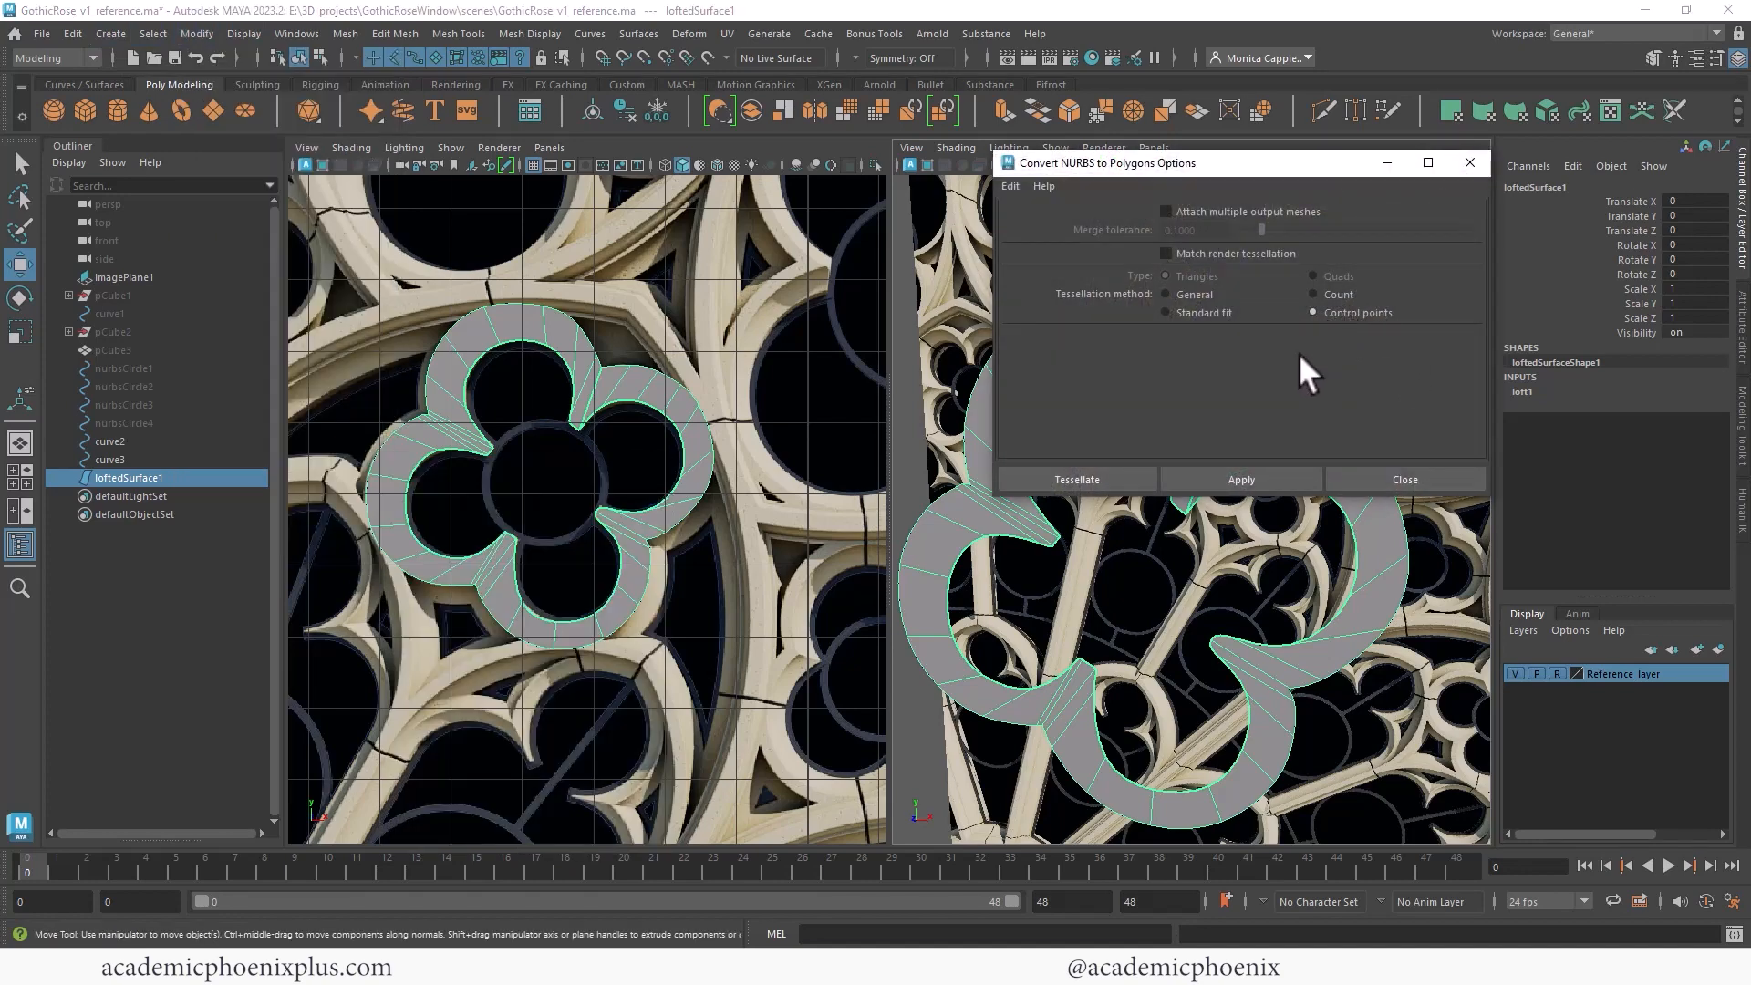
click(1080, 477)
alt+right_drag(1185, 380, 1018, 358)
alt+middle_drag(1063, 369, 1159, 294)
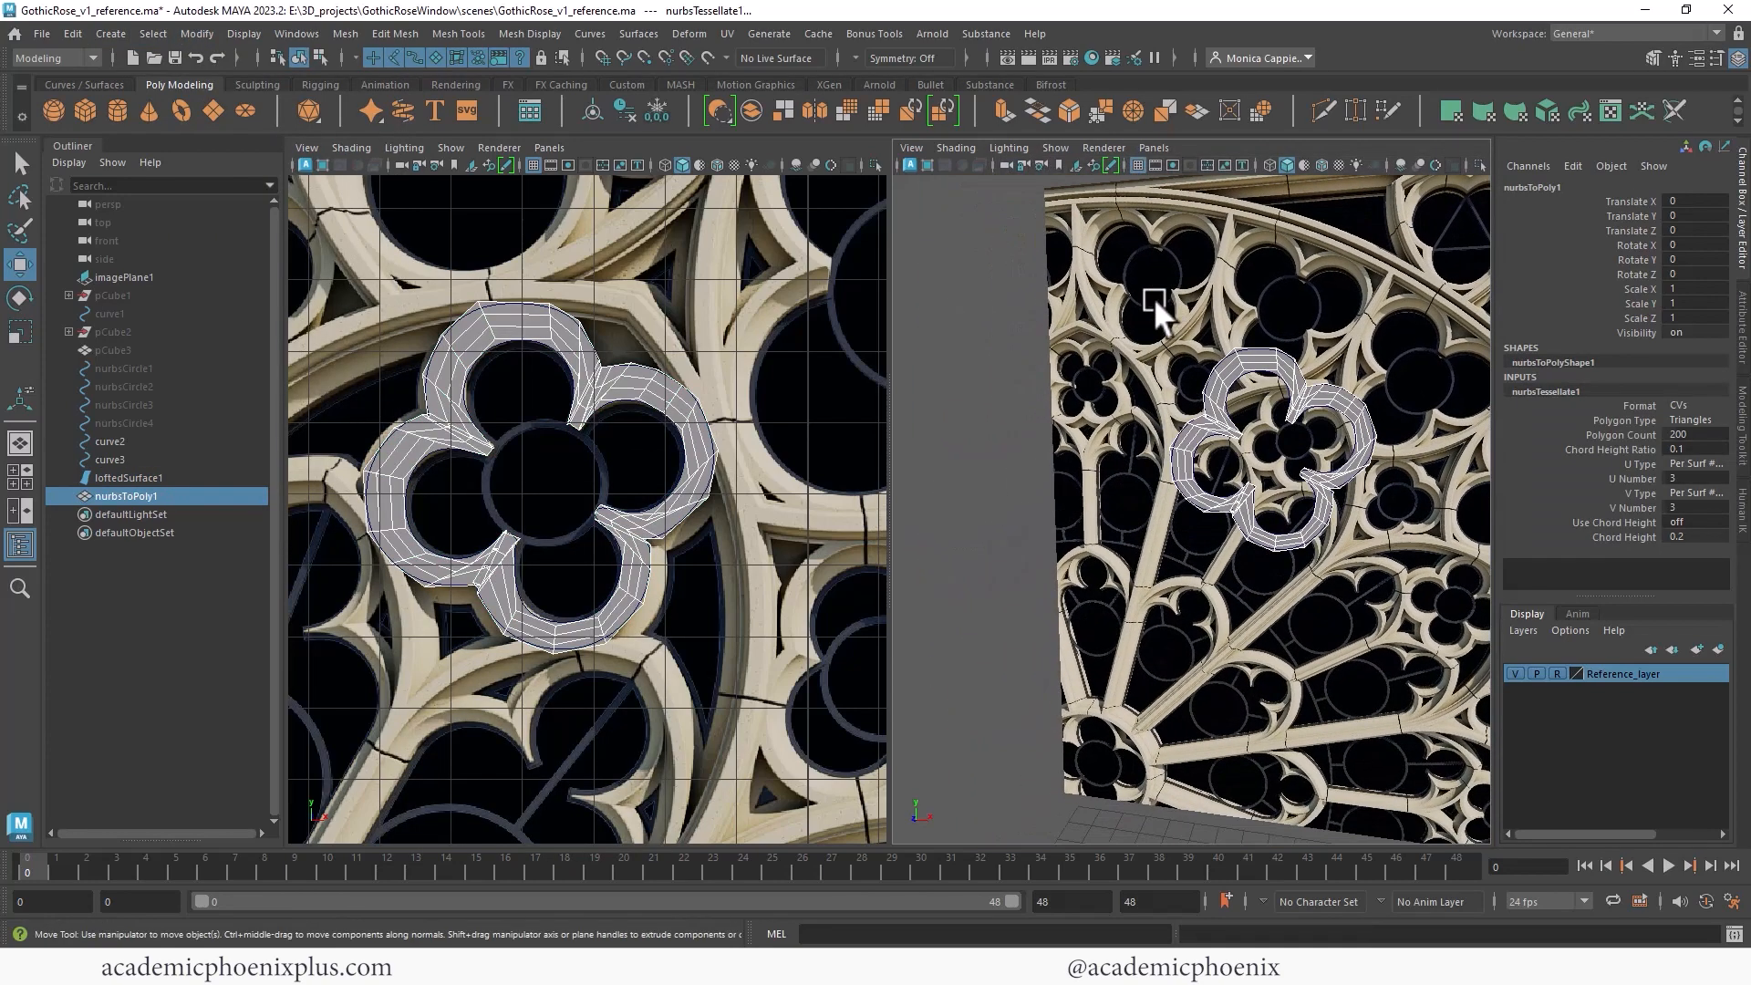
- Move the polygon quatrefoil aside along X, away from the lofted surface
click(611, 113)
drag(1325, 461, 1108, 442)
alt+right_drag(1133, 430, 1267, 384)
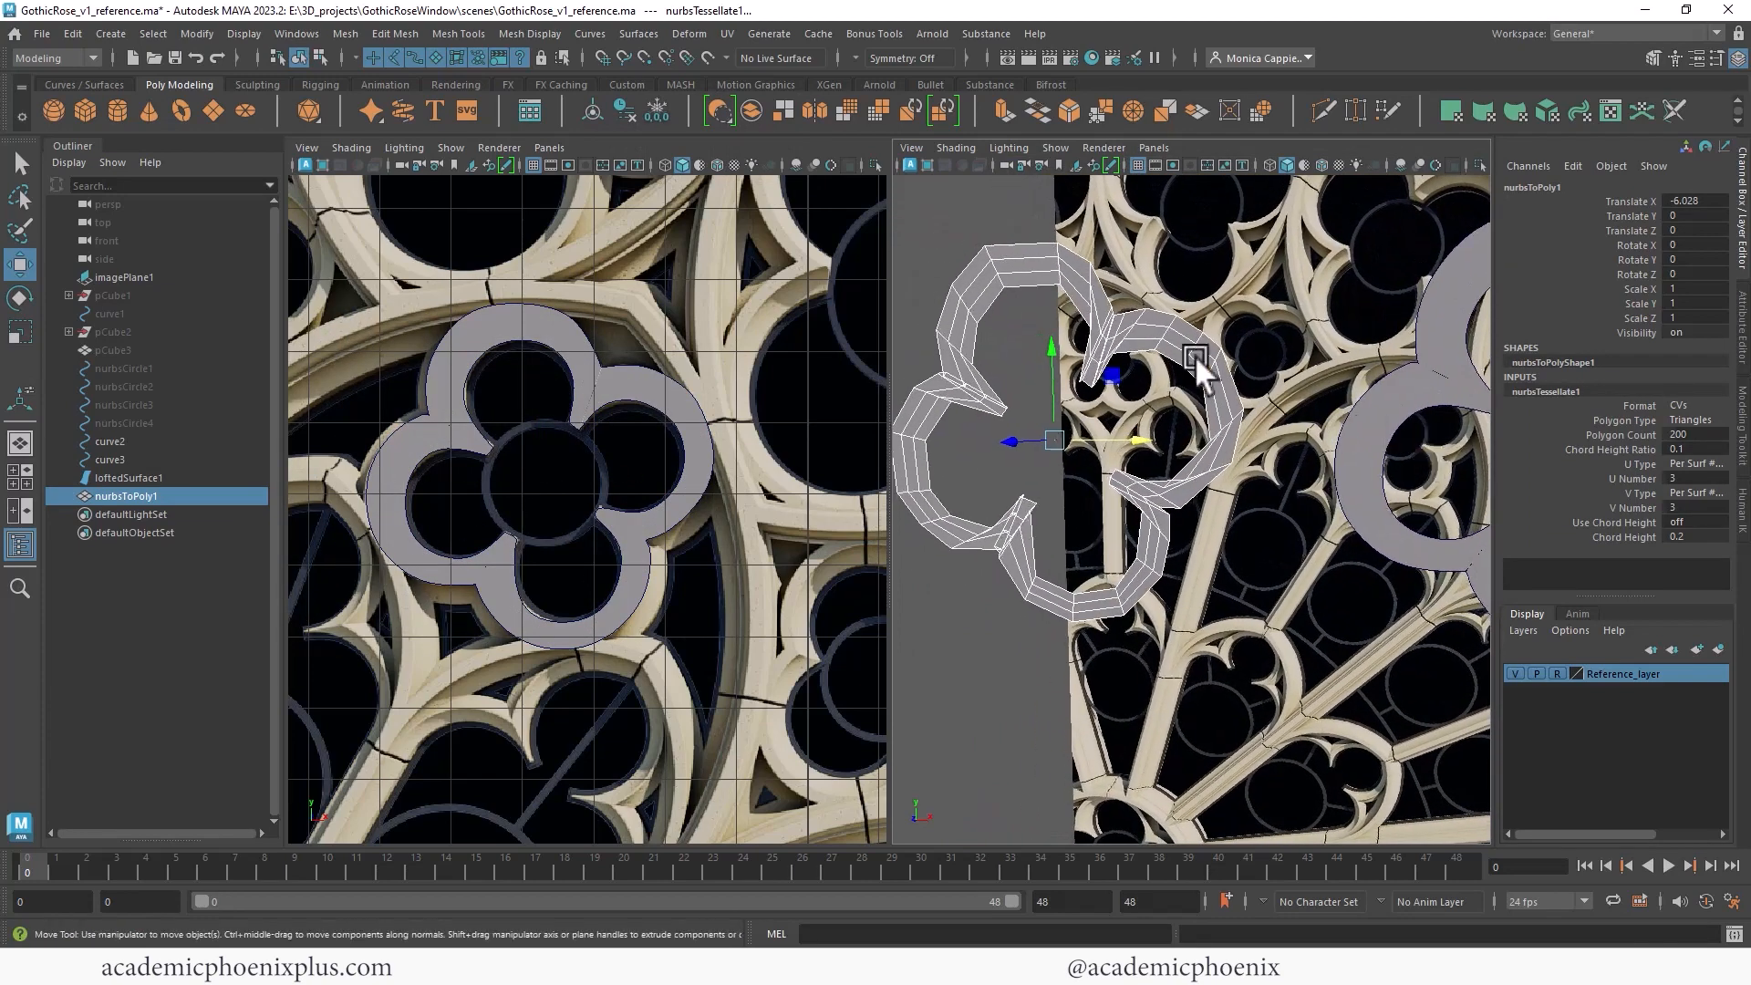
- Apply Smooth to the polygon quatrefoil mesh
click(346, 34)
click(404, 242)
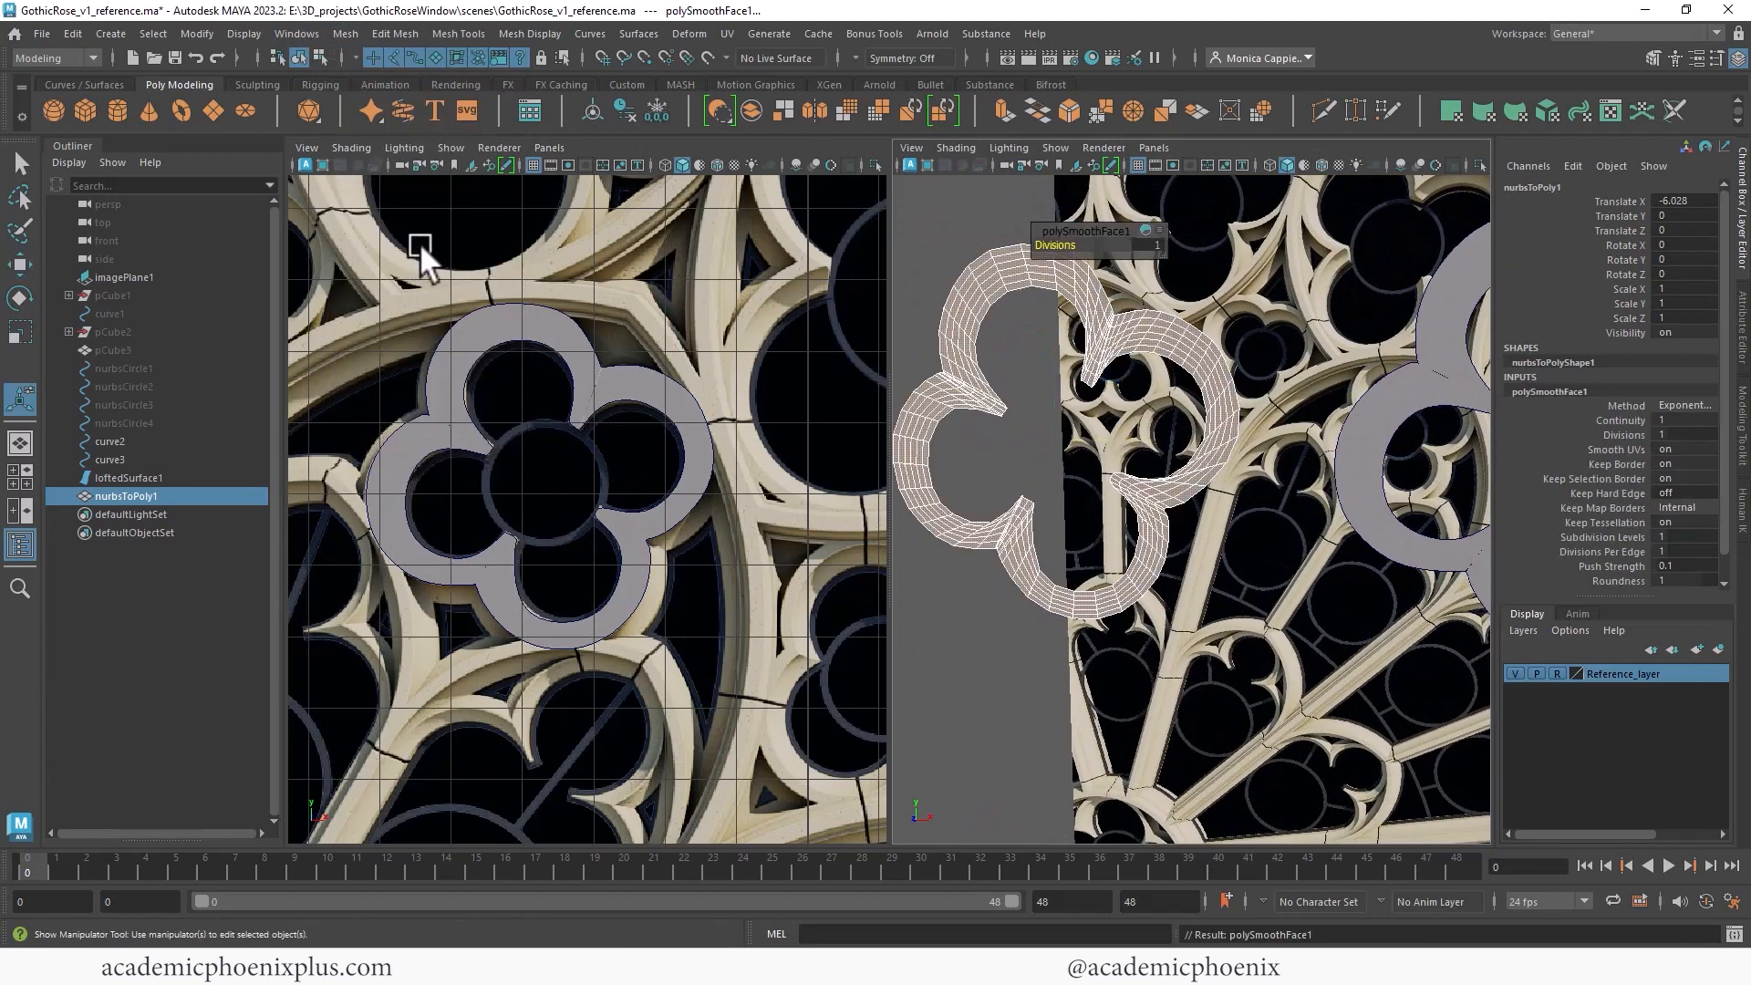
alt+right_drag(1207, 349, 1296, 301)
click(1347, 349)
click(1245, 281)
alt+middle_drag(1244, 279, 1187, 367)
alt+right_drag(1204, 365, 1350, 373)
alt+middle_drag(1176, 351, 1140, 429)
right_drag(1141, 387, 1147, 351)
- Delete the extra edges at the quatrefoil mesh's open seam
click(1158, 346)
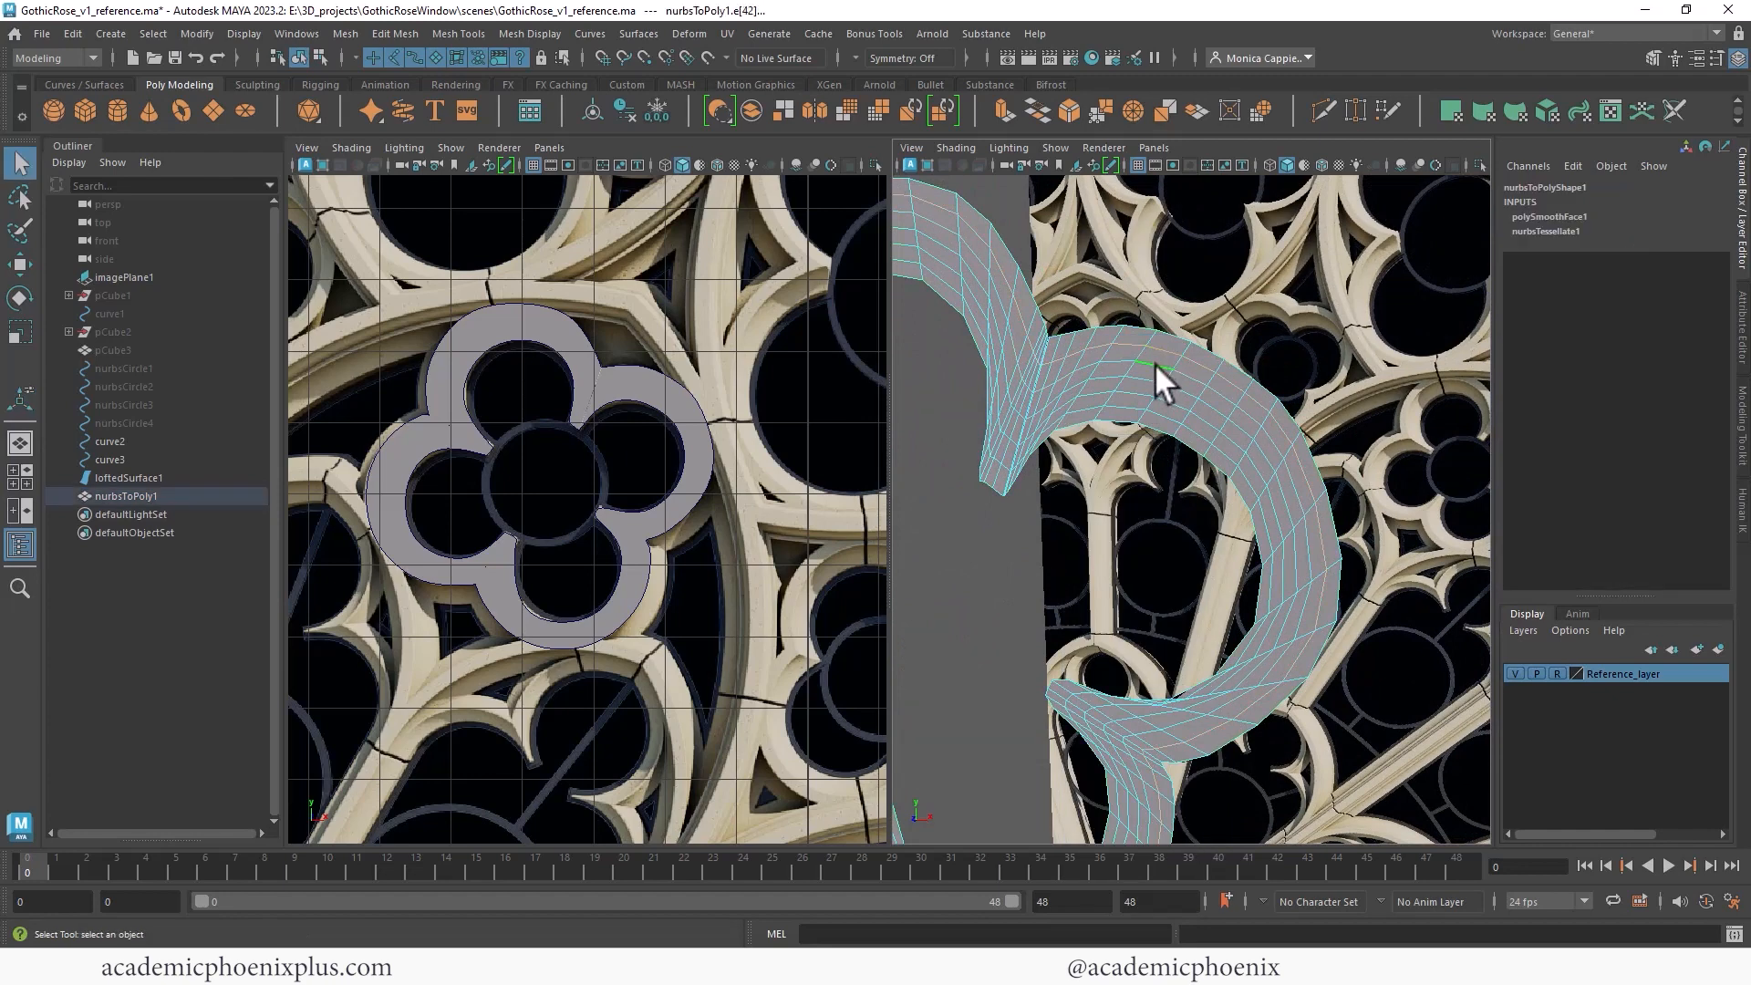
click(1135, 401)
key(Delete)
alt+middle_drag(1130, 401, 1319, 365)
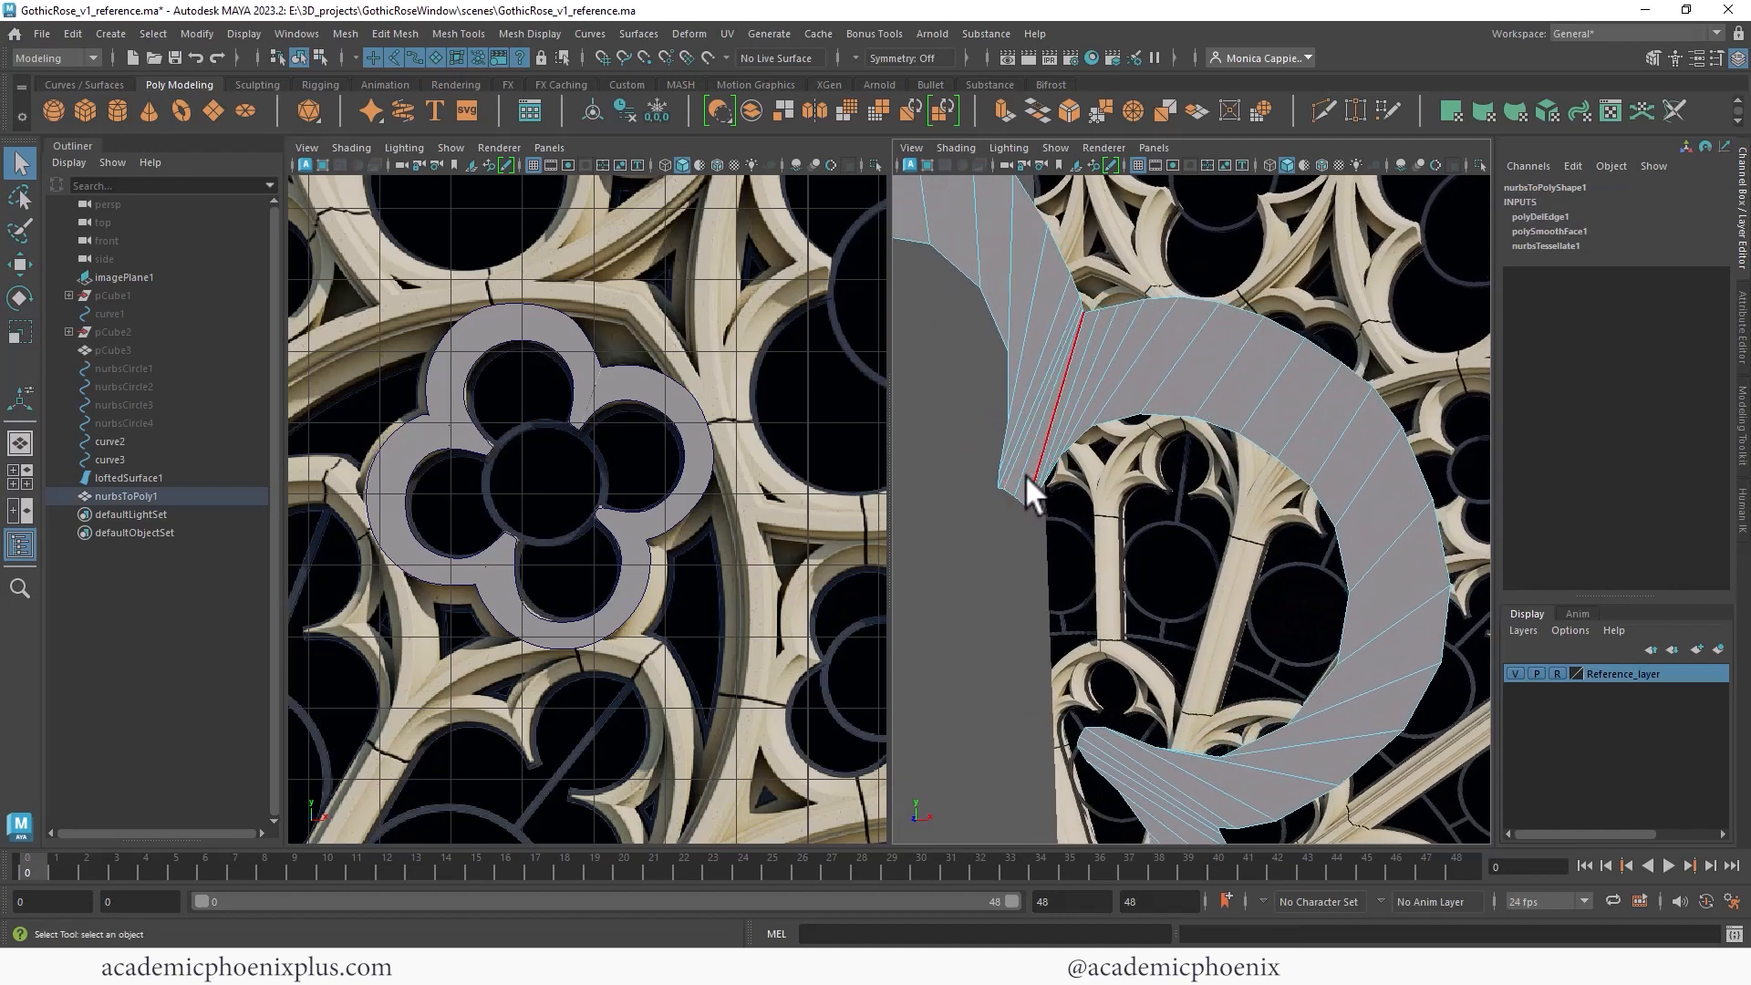
click(1025, 476)
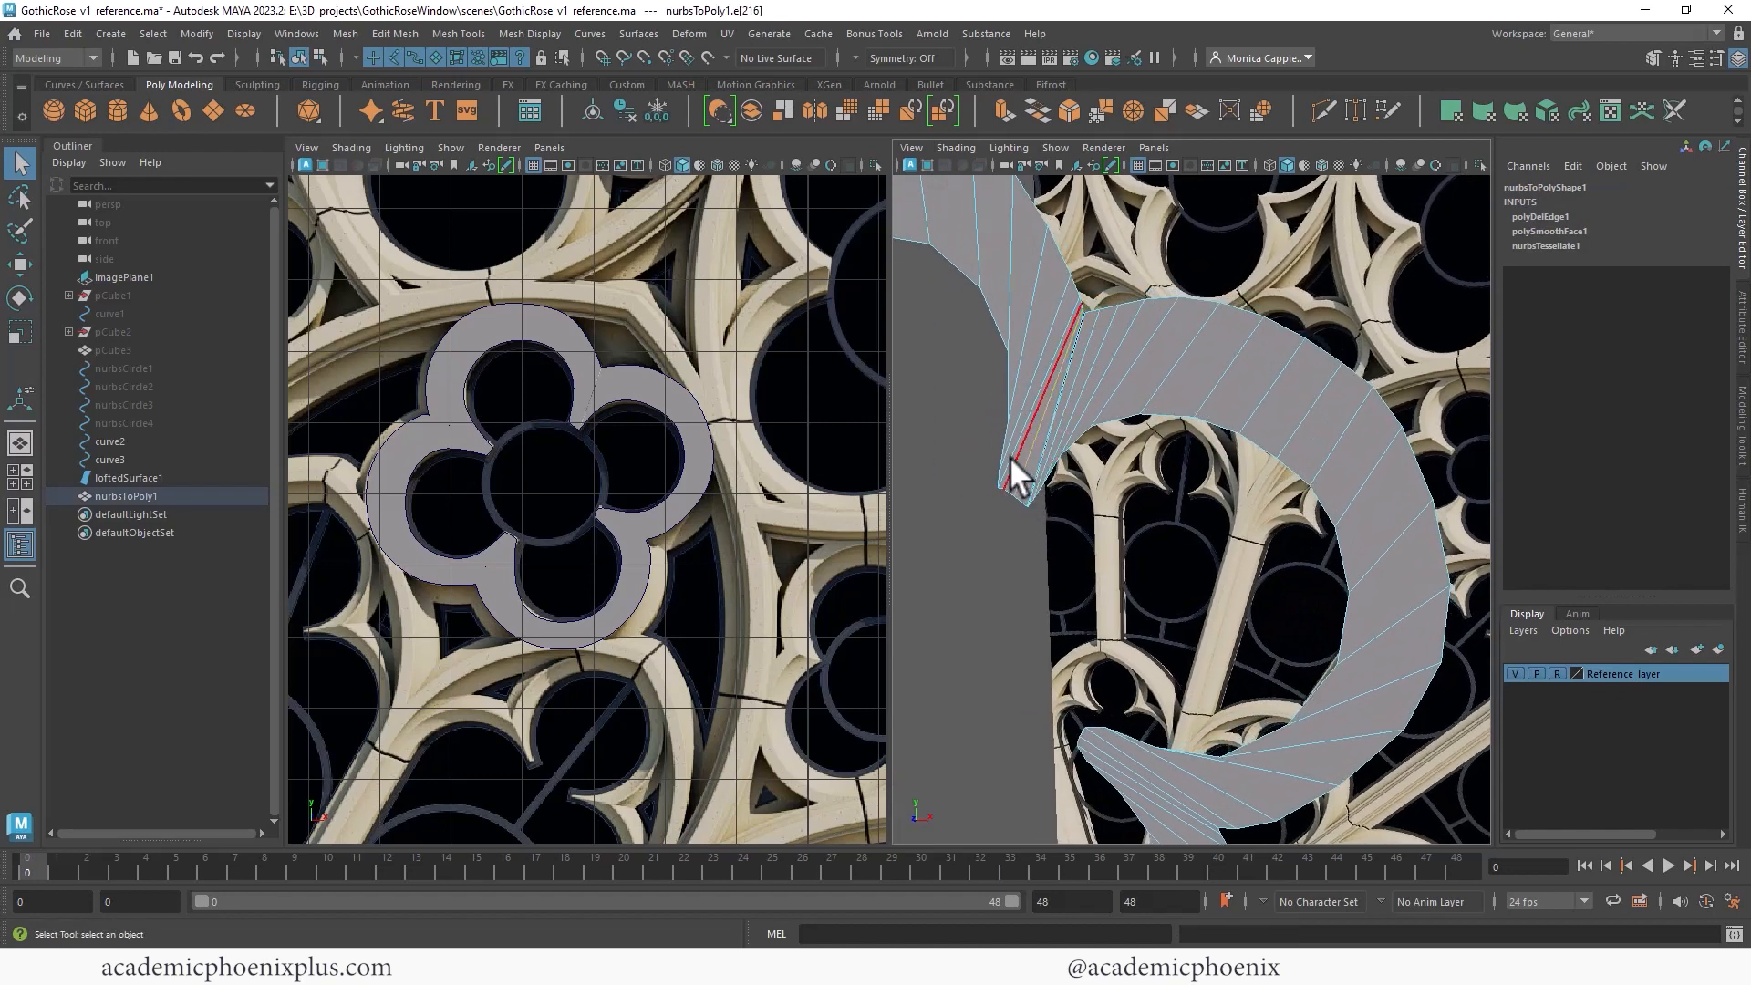
key(Delete)
- Move a vertex at the seam and delete two neighbouring edges
click(1010, 474)
key(w)
drag(1033, 412, 1036, 425)
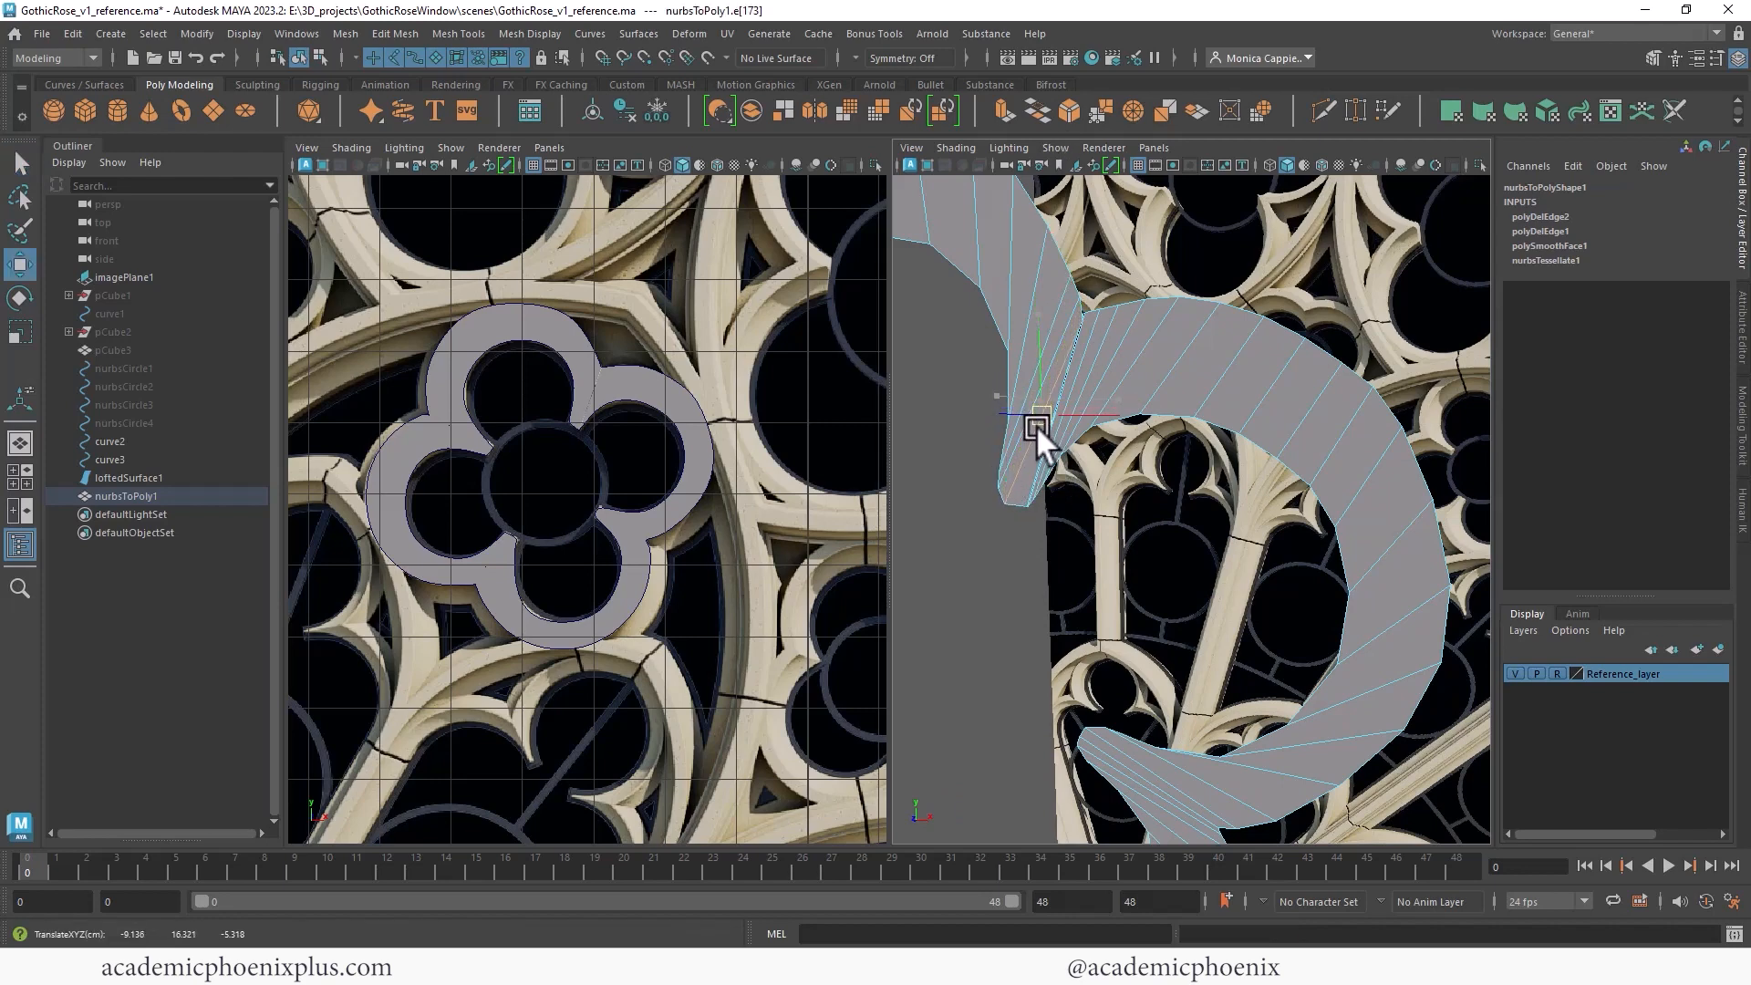
click(1072, 339)
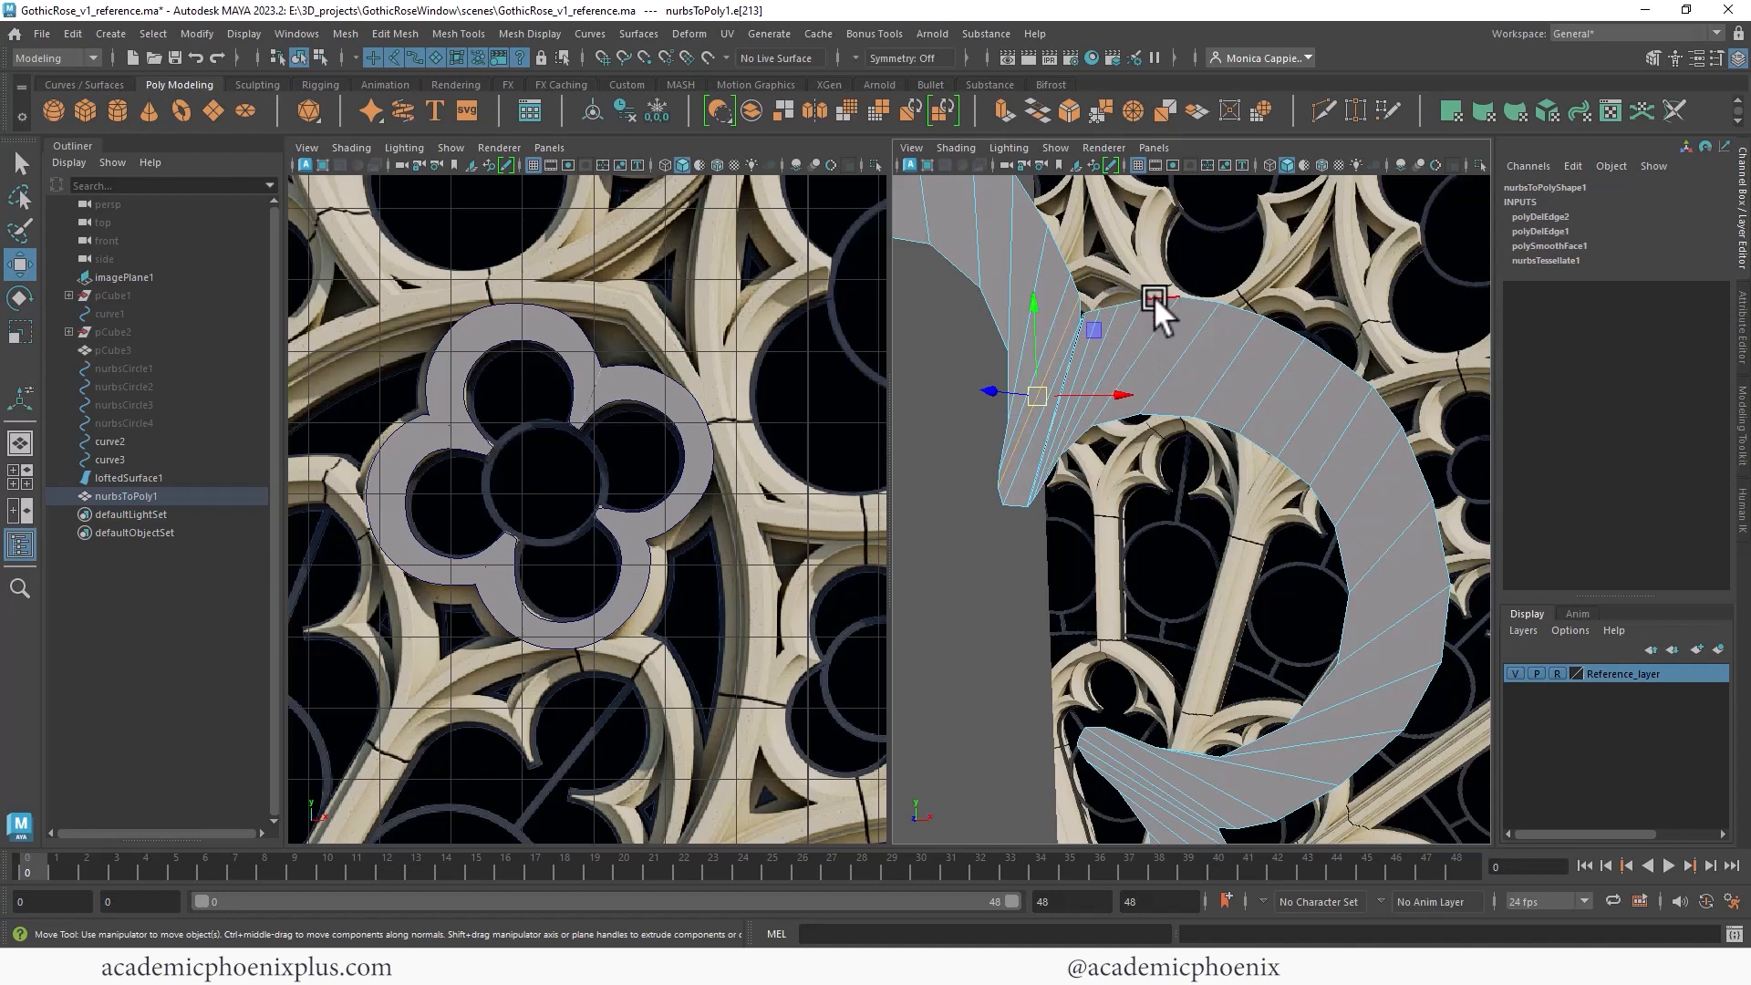
key(Delete)
click(1092, 337)
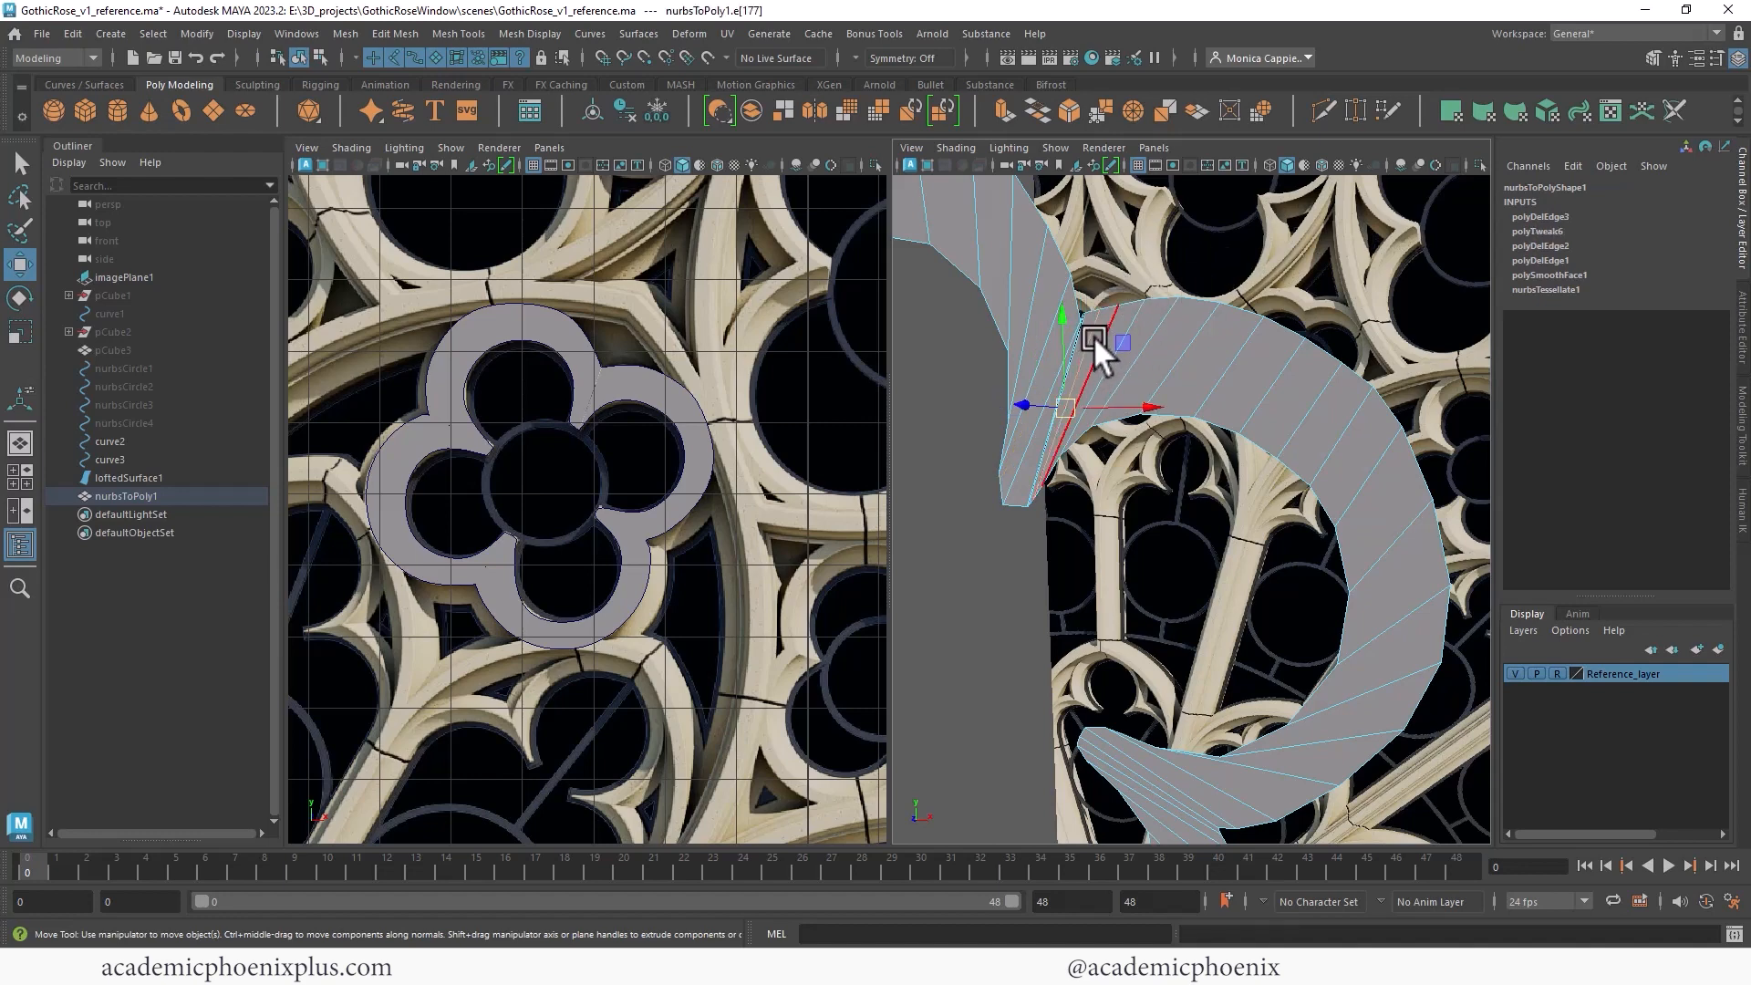
key(Delete)
- Delete the redundant edges along the lower part of the seam
mouse_move(1151, 394)
alt+middle_down()
mouse_move(1319, 420)
mouse_move(1343, 486)
mouse_move(1015, 423)
mouse_move(1177, 392)
alt+middle_up()
alt+right_drag(1177, 392, 1580, 425)
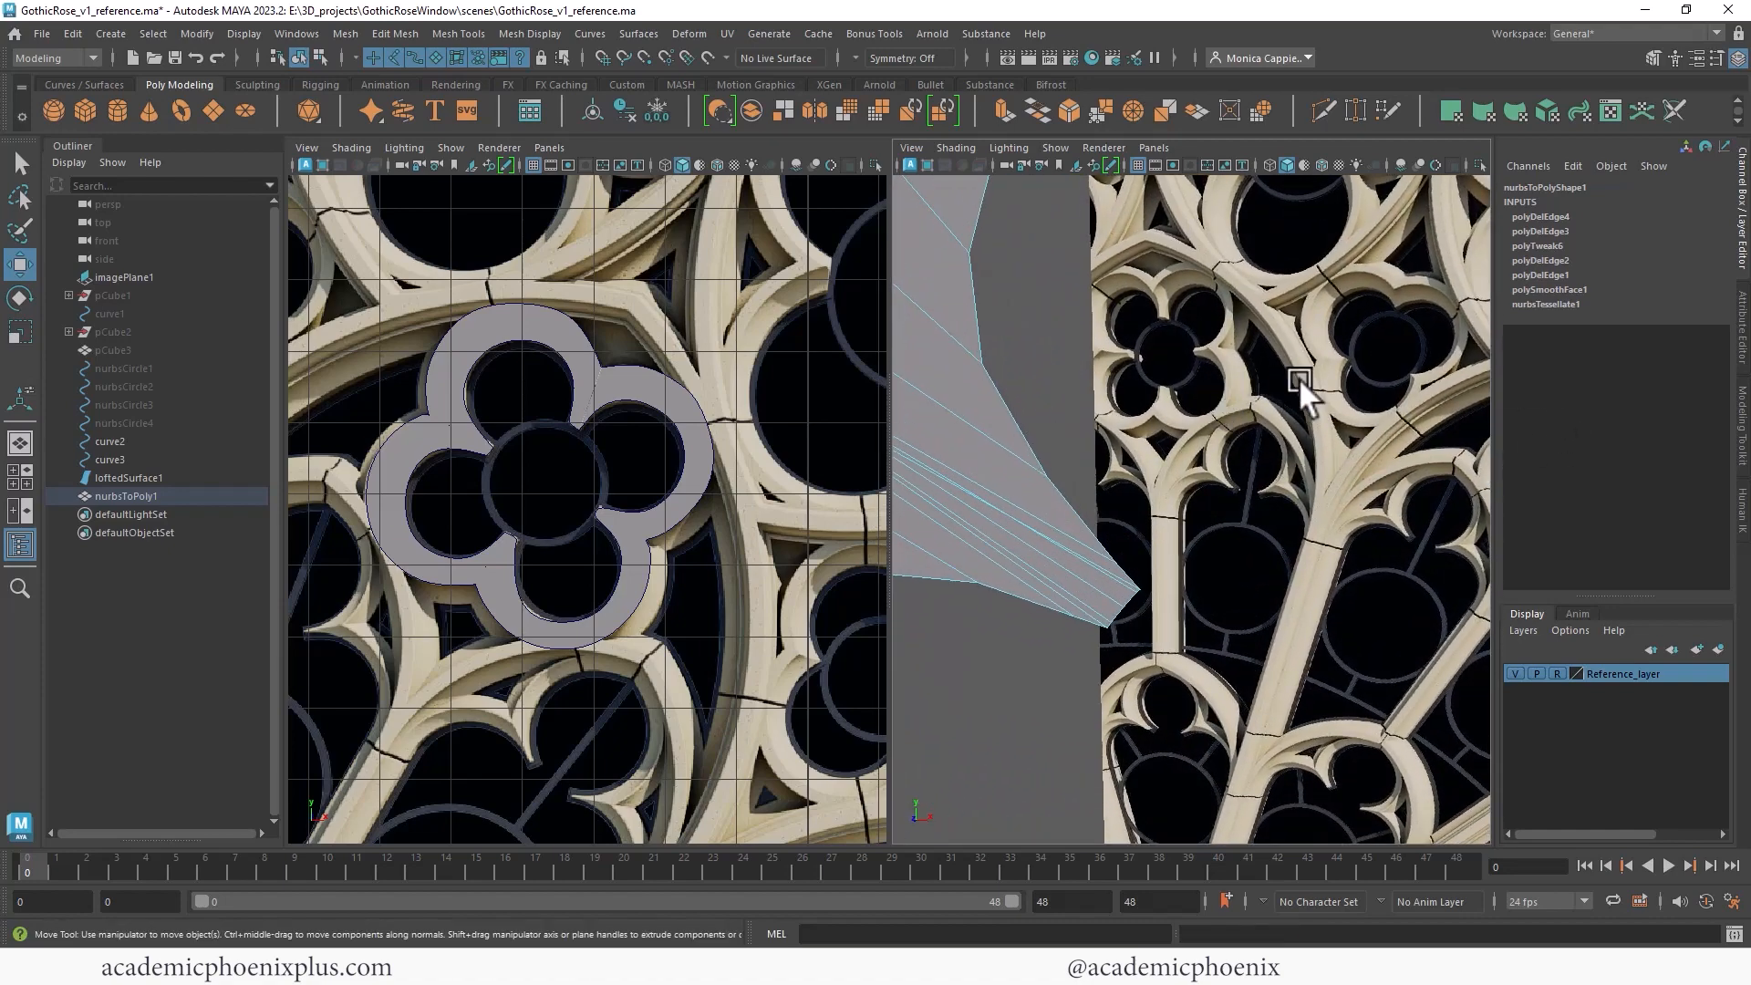
alt+middle_drag(1280, 379, 1396, 376)
click(1202, 599)
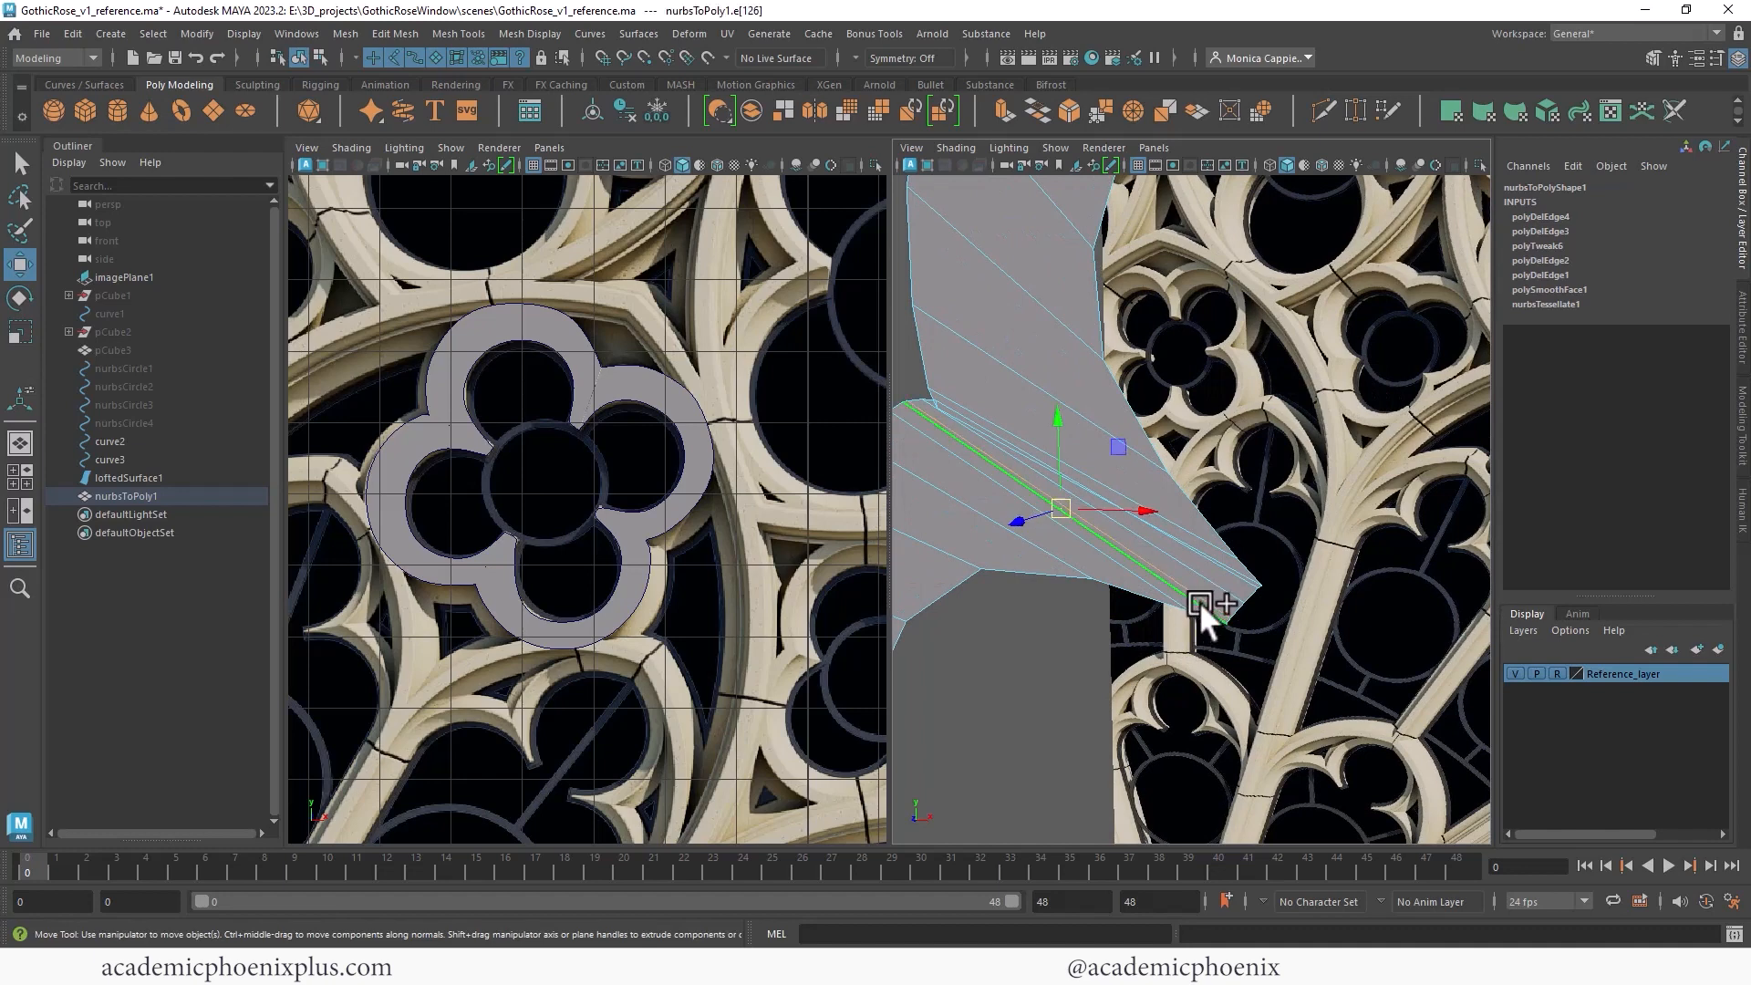
shift+click(1236, 568)
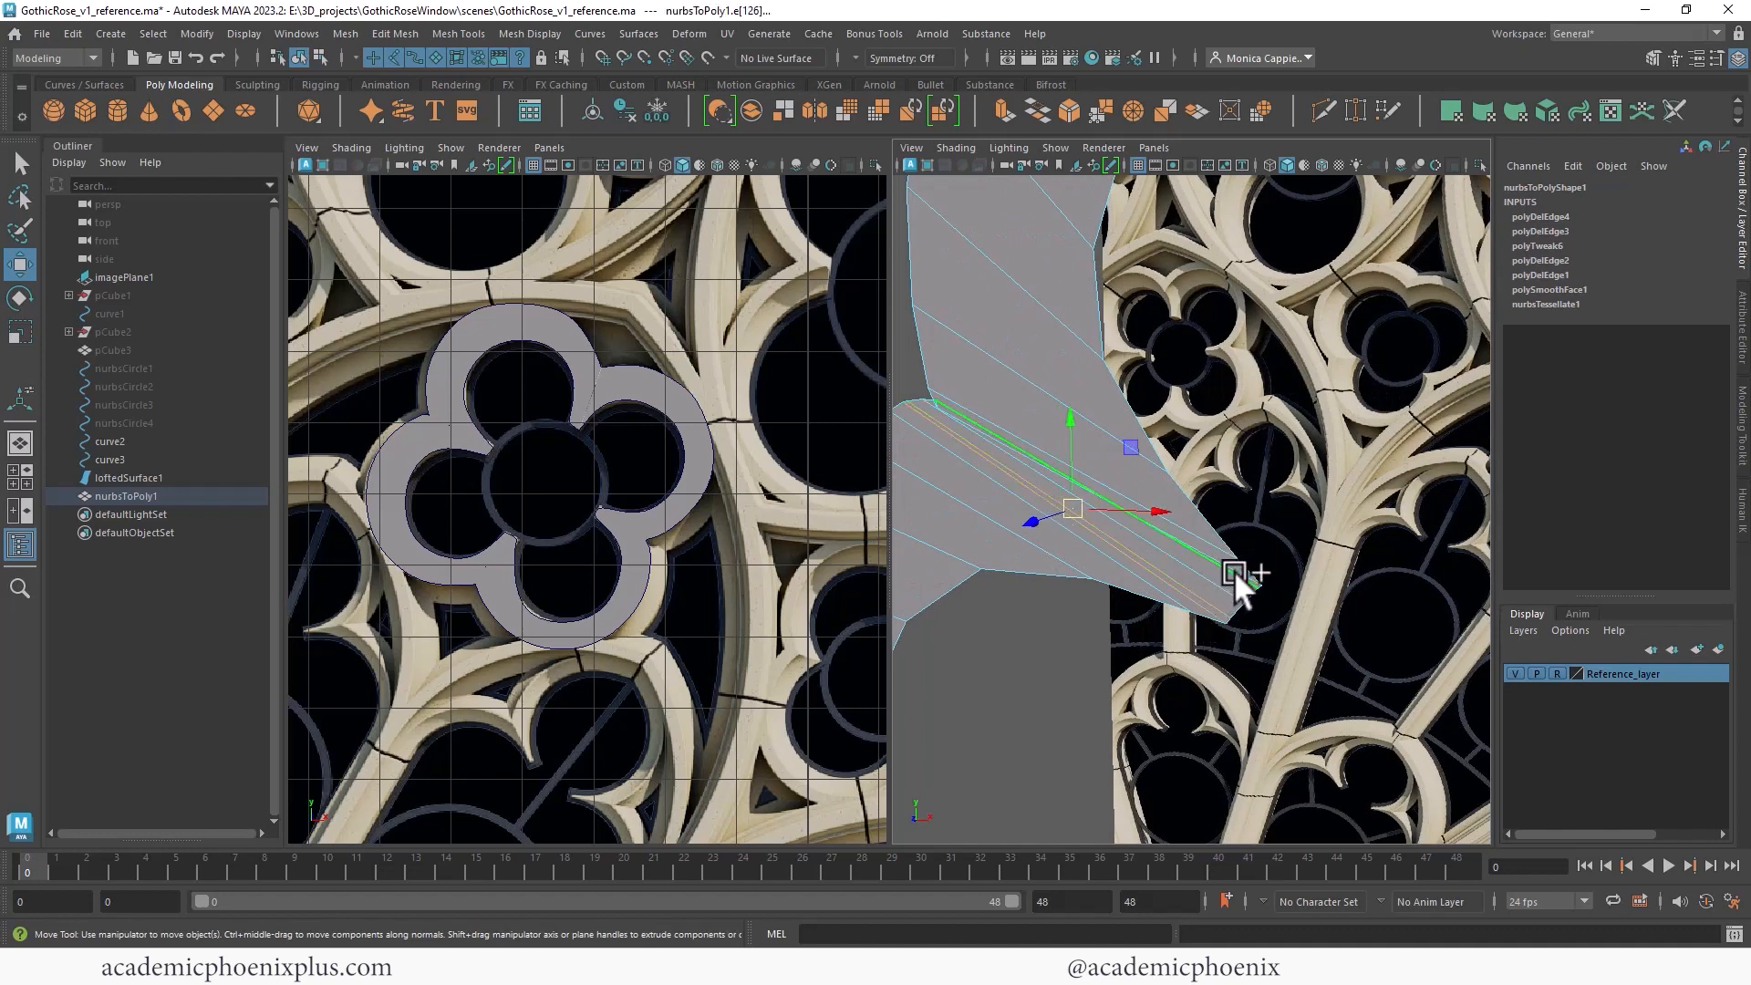
key(Delete)
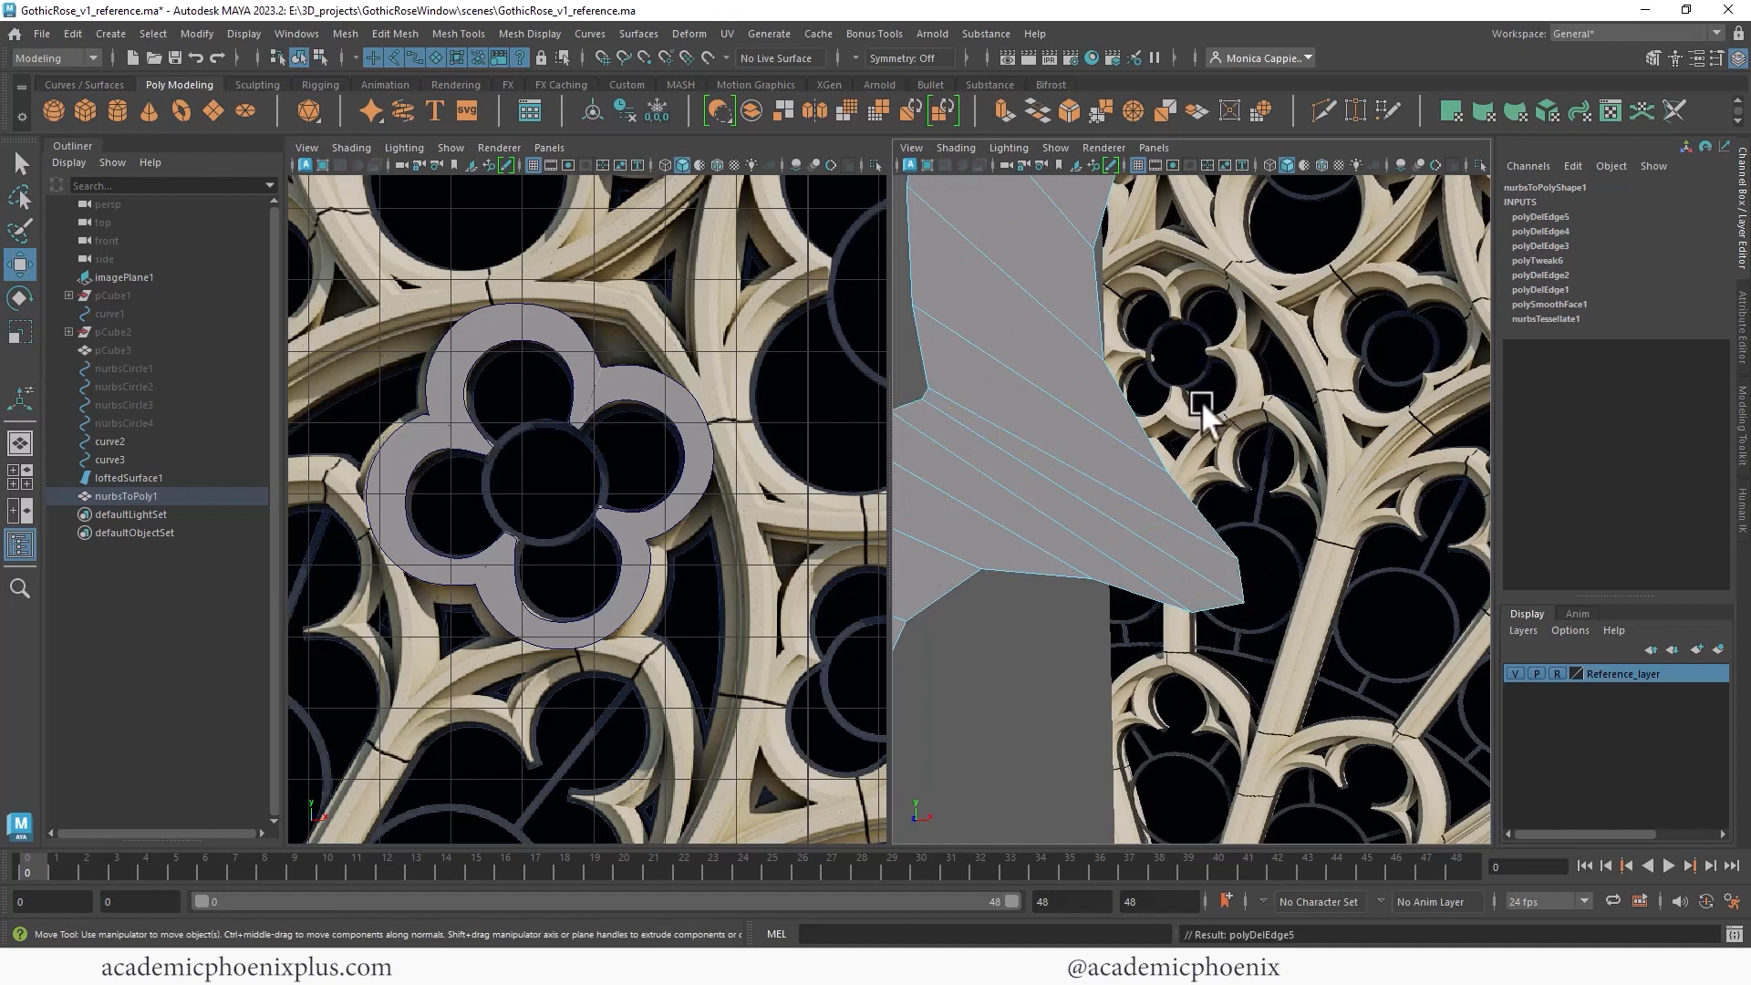
mouse_move(1222, 474)
alt+right_down()
mouse_move(1048, 429)
mouse_move(1122, 391)
mouse_move(1385, 423)
mouse_move(1223, 468)
mouse_move(1235, 484)
mouse_move(1215, 391)
mouse_move(1300, 401)
mouse_move(1204, 490)
alt+right_up()
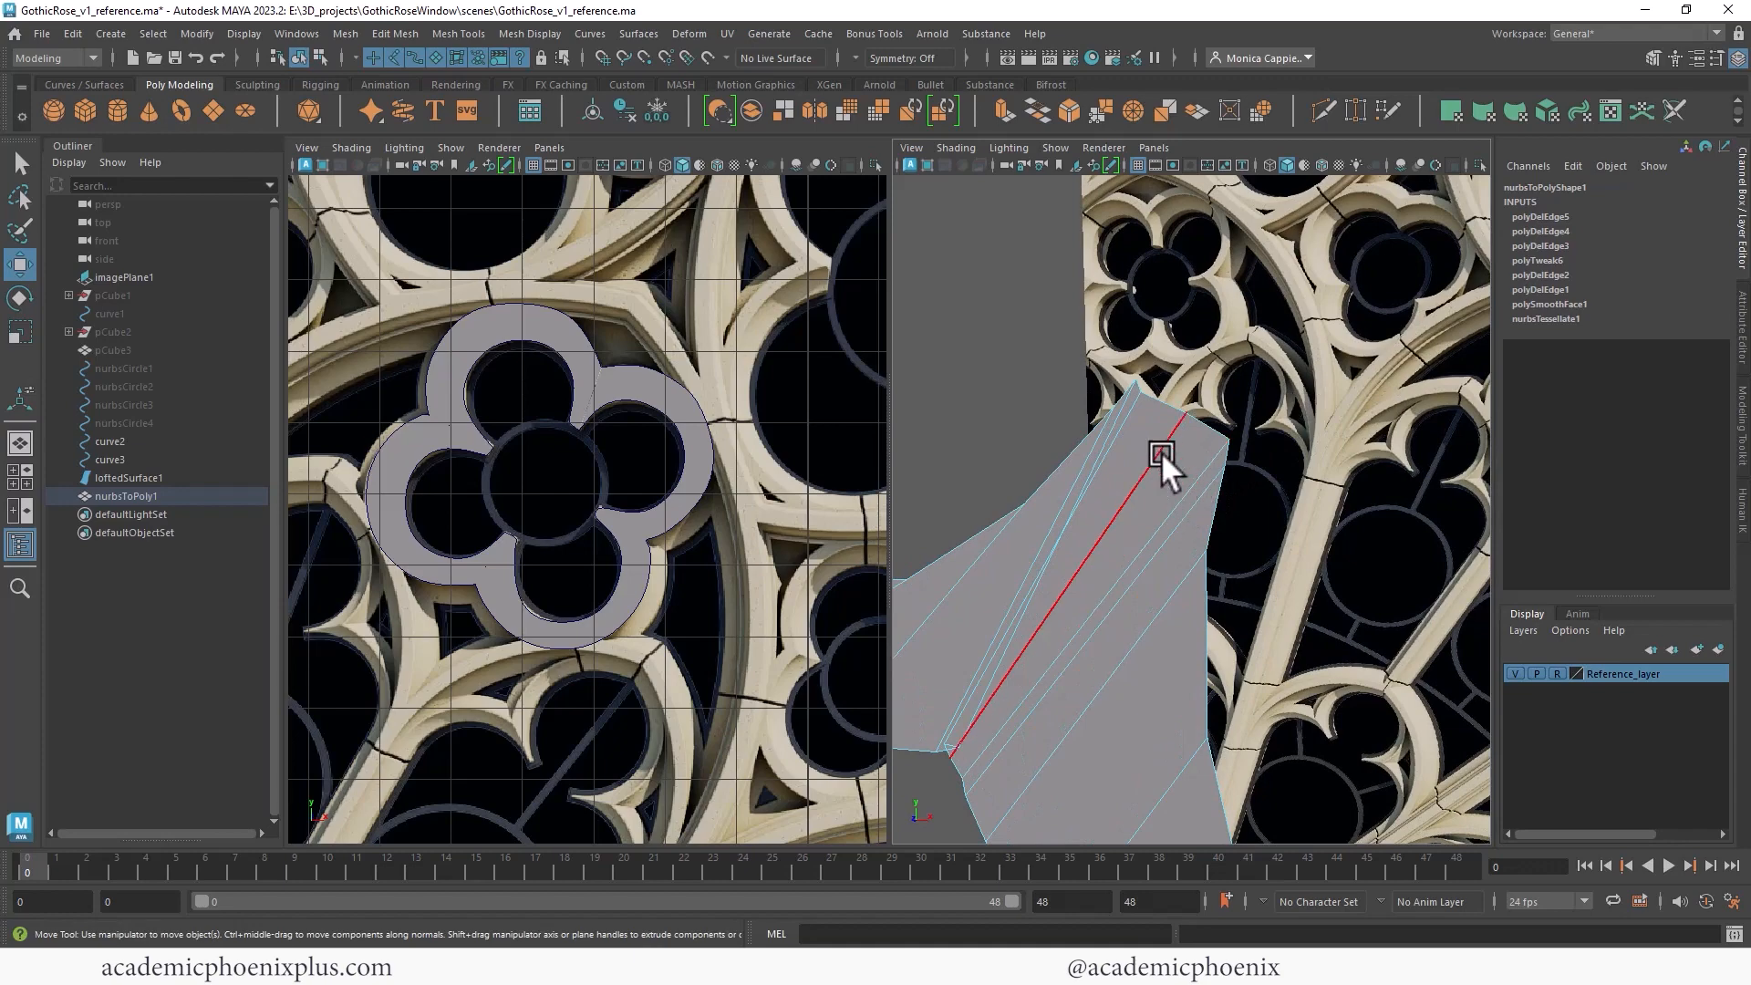
click(1119, 440)
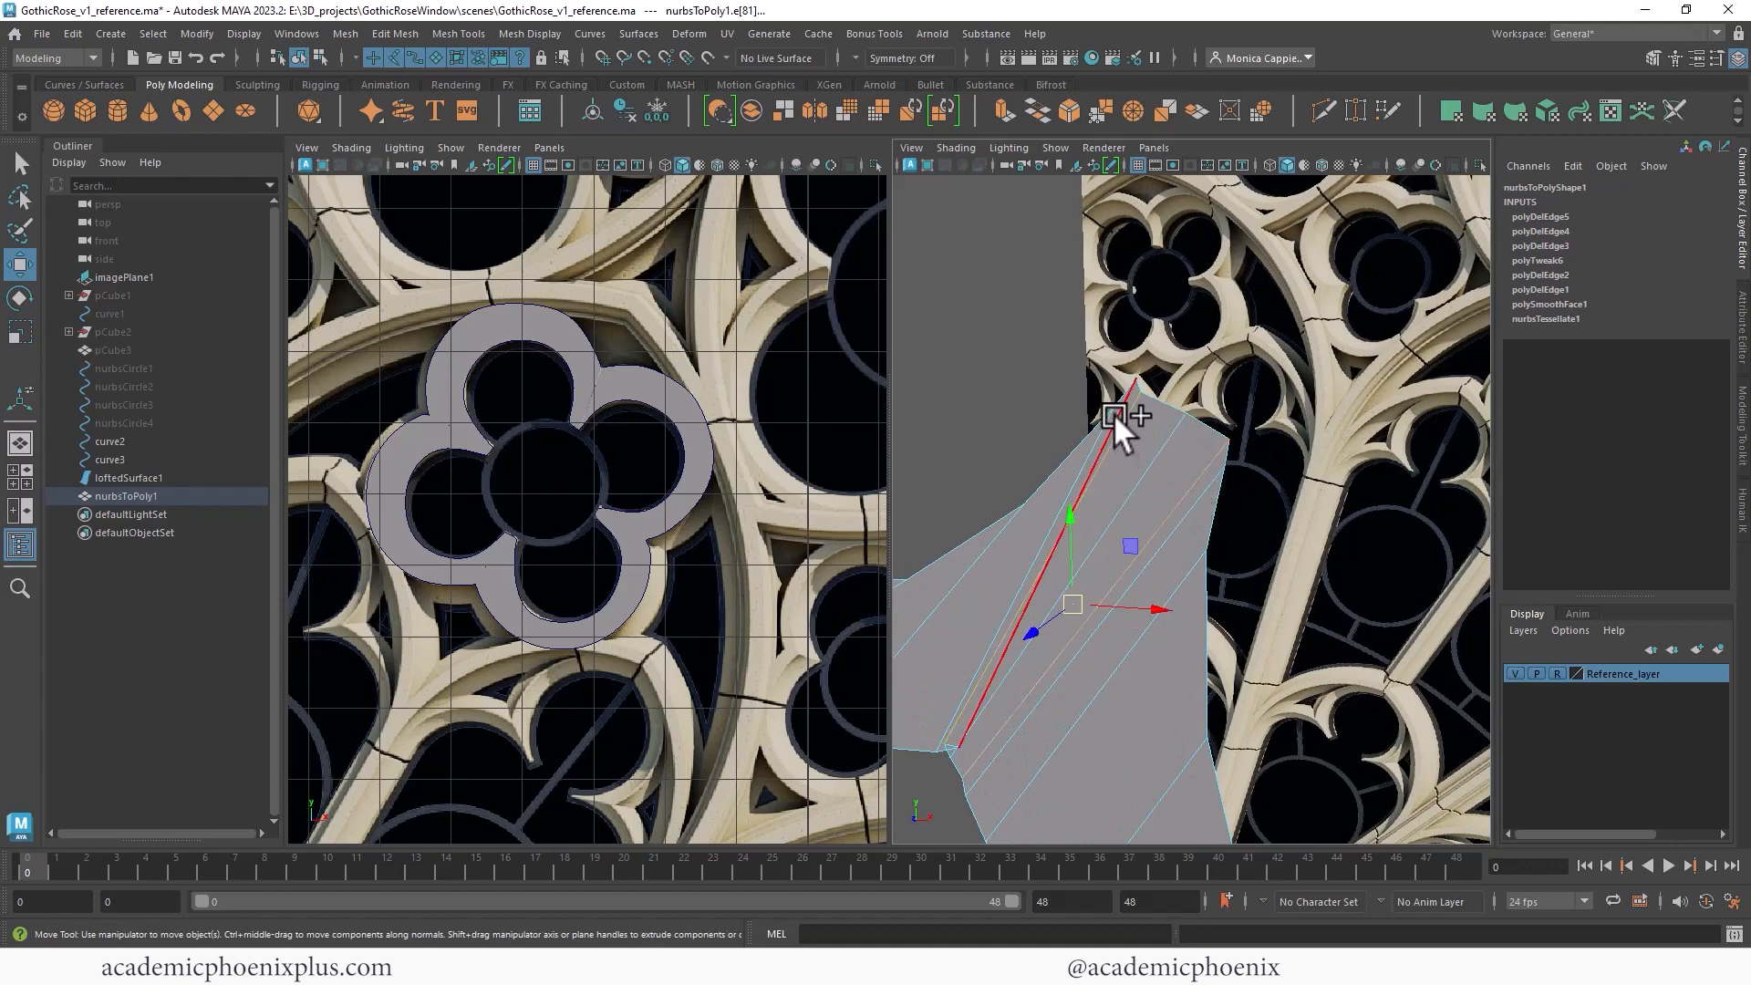
key(Delete)
- Delete another redundant edge where the seam meets the lower lobe
alt+right_drag(1195, 392, 921, 456)
alt+middle_drag(1231, 385, 1123, 453)
alt+right_drag(1123, 452, 1628, 536)
alt+middle_drag(1236, 493, 1228, 407)
alt+right_drag(1227, 406, 1470, 444)
click(1085, 620)
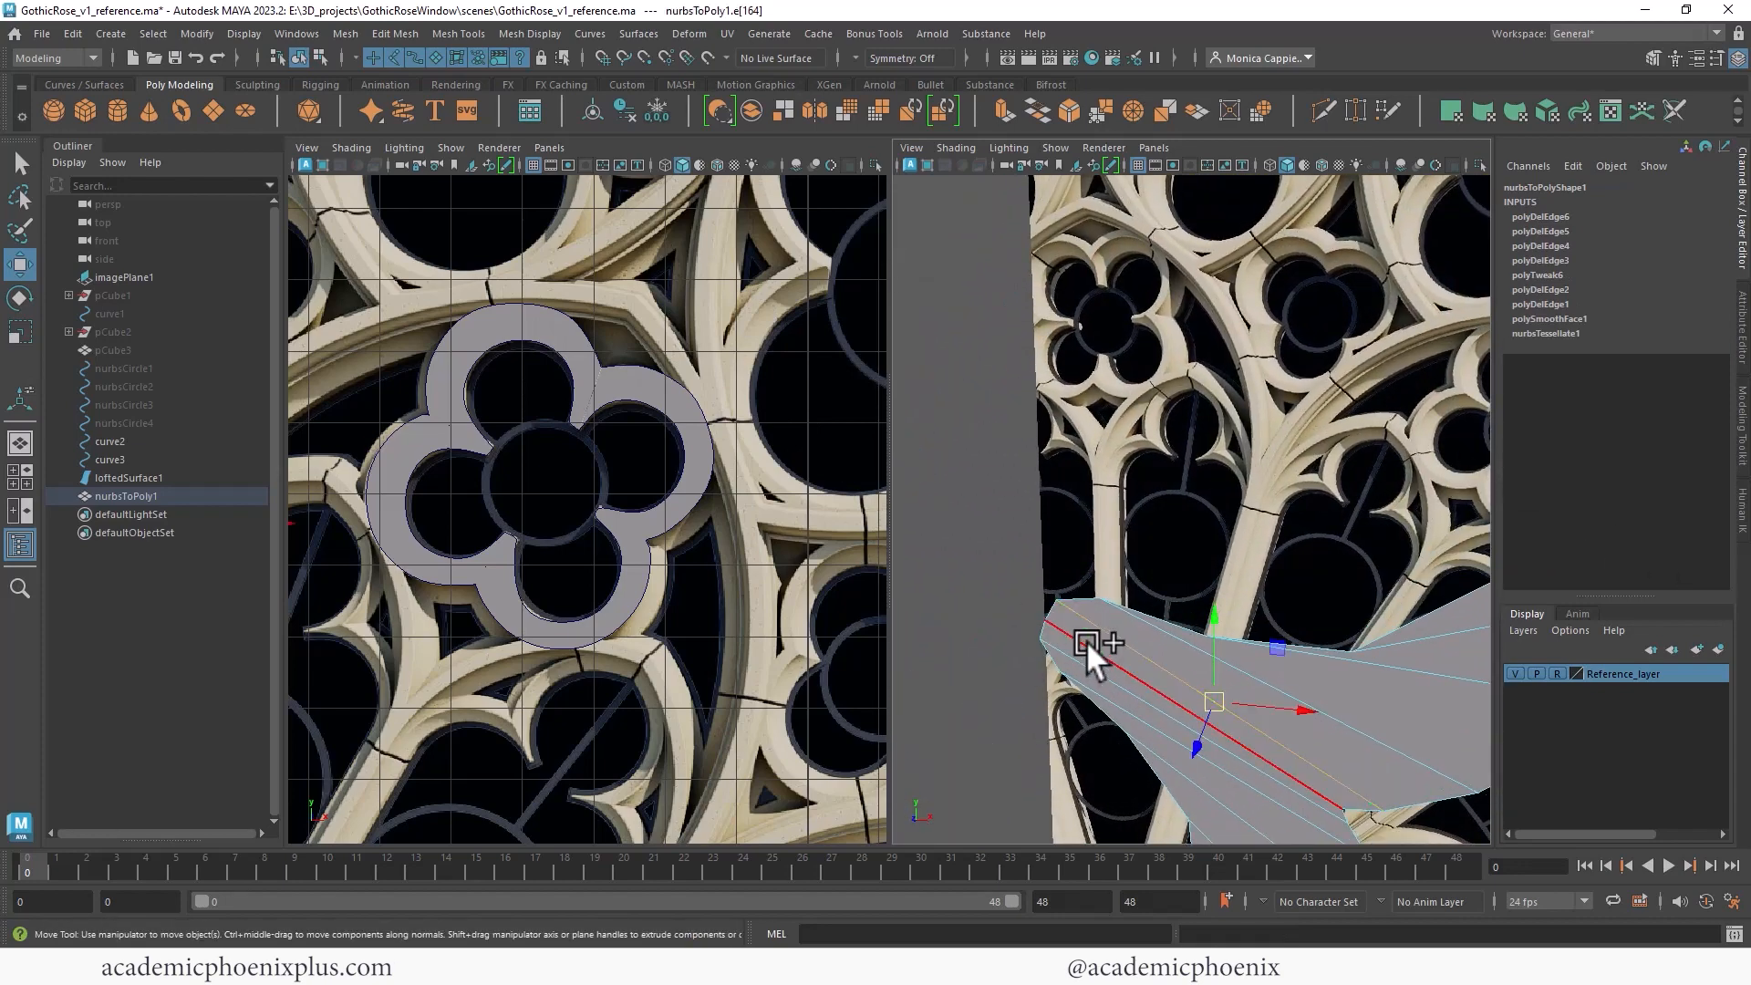
key(Delete)
- Select the two vertices on either side of the seam and merge them
alt+right_drag(1062, 654, 1109, 405)
alt+middle_drag(1109, 405, 1202, 456)
alt+right_drag(1202, 456, 1541, 436)
key(F8)
alt+middle_drag(1231, 411, 1211, 533)
alt+right_drag(1211, 533, 1350, 515)
right_drag(1171, 313, 1087, 313)
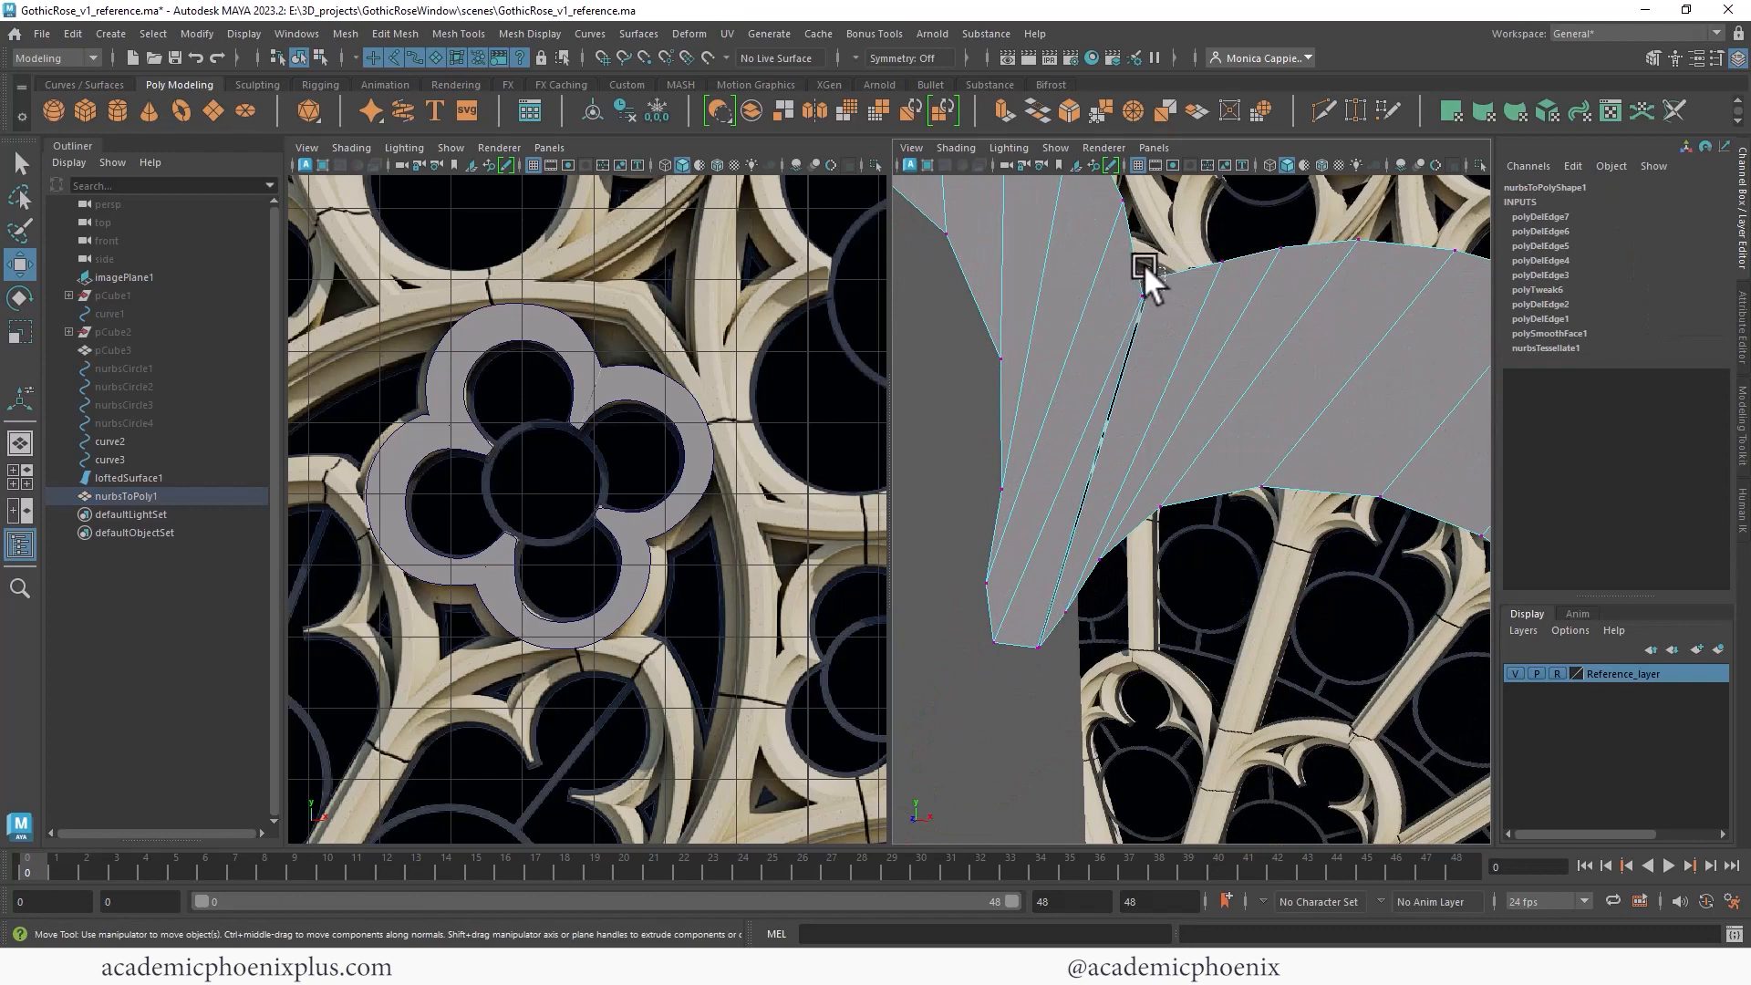
click(1141, 262)
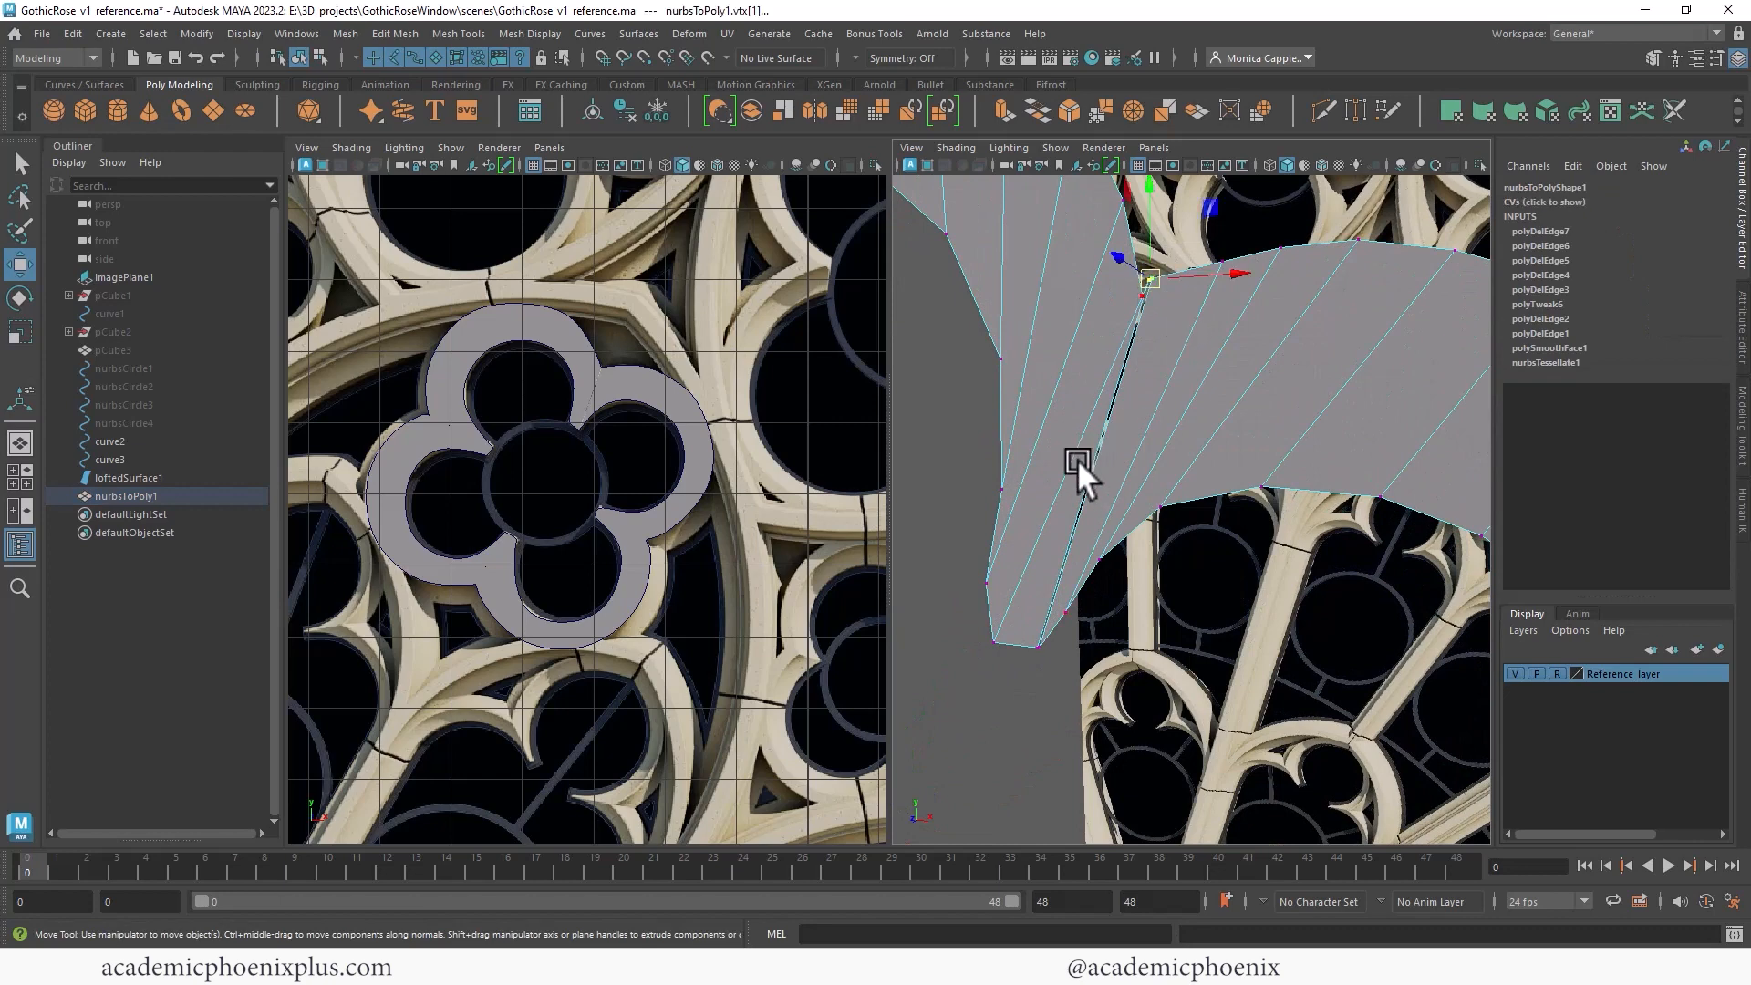
shift+click(1037, 646)
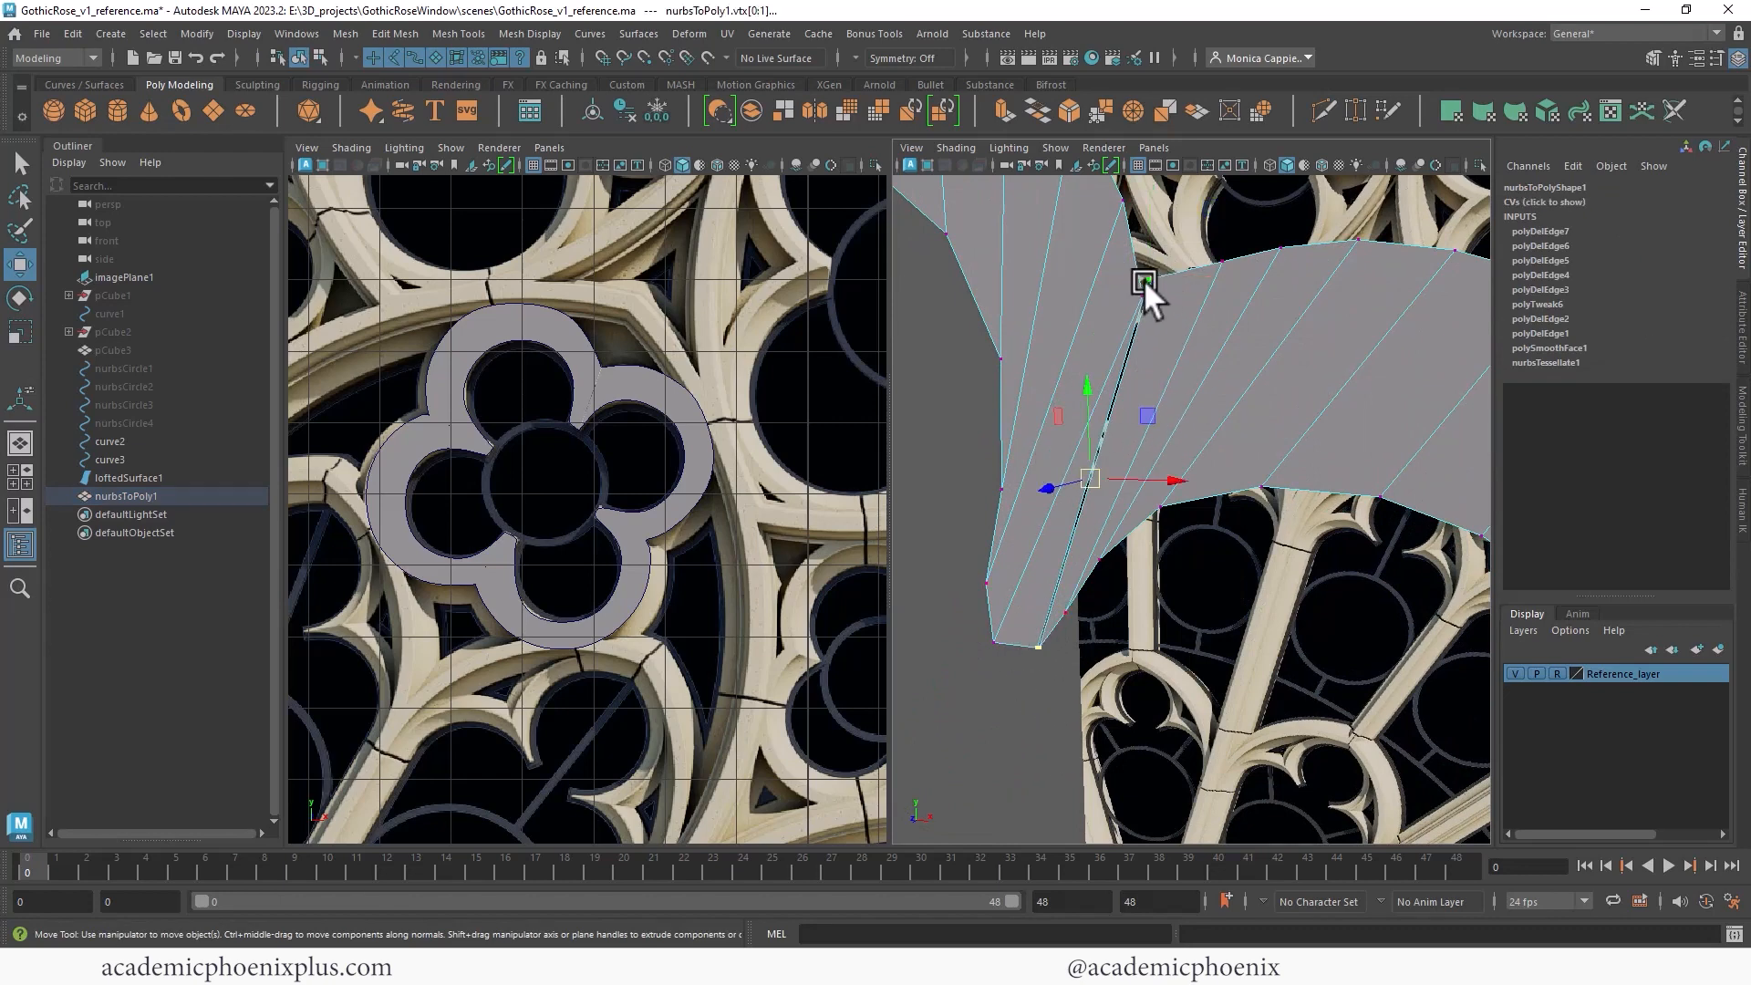
click(337, 35)
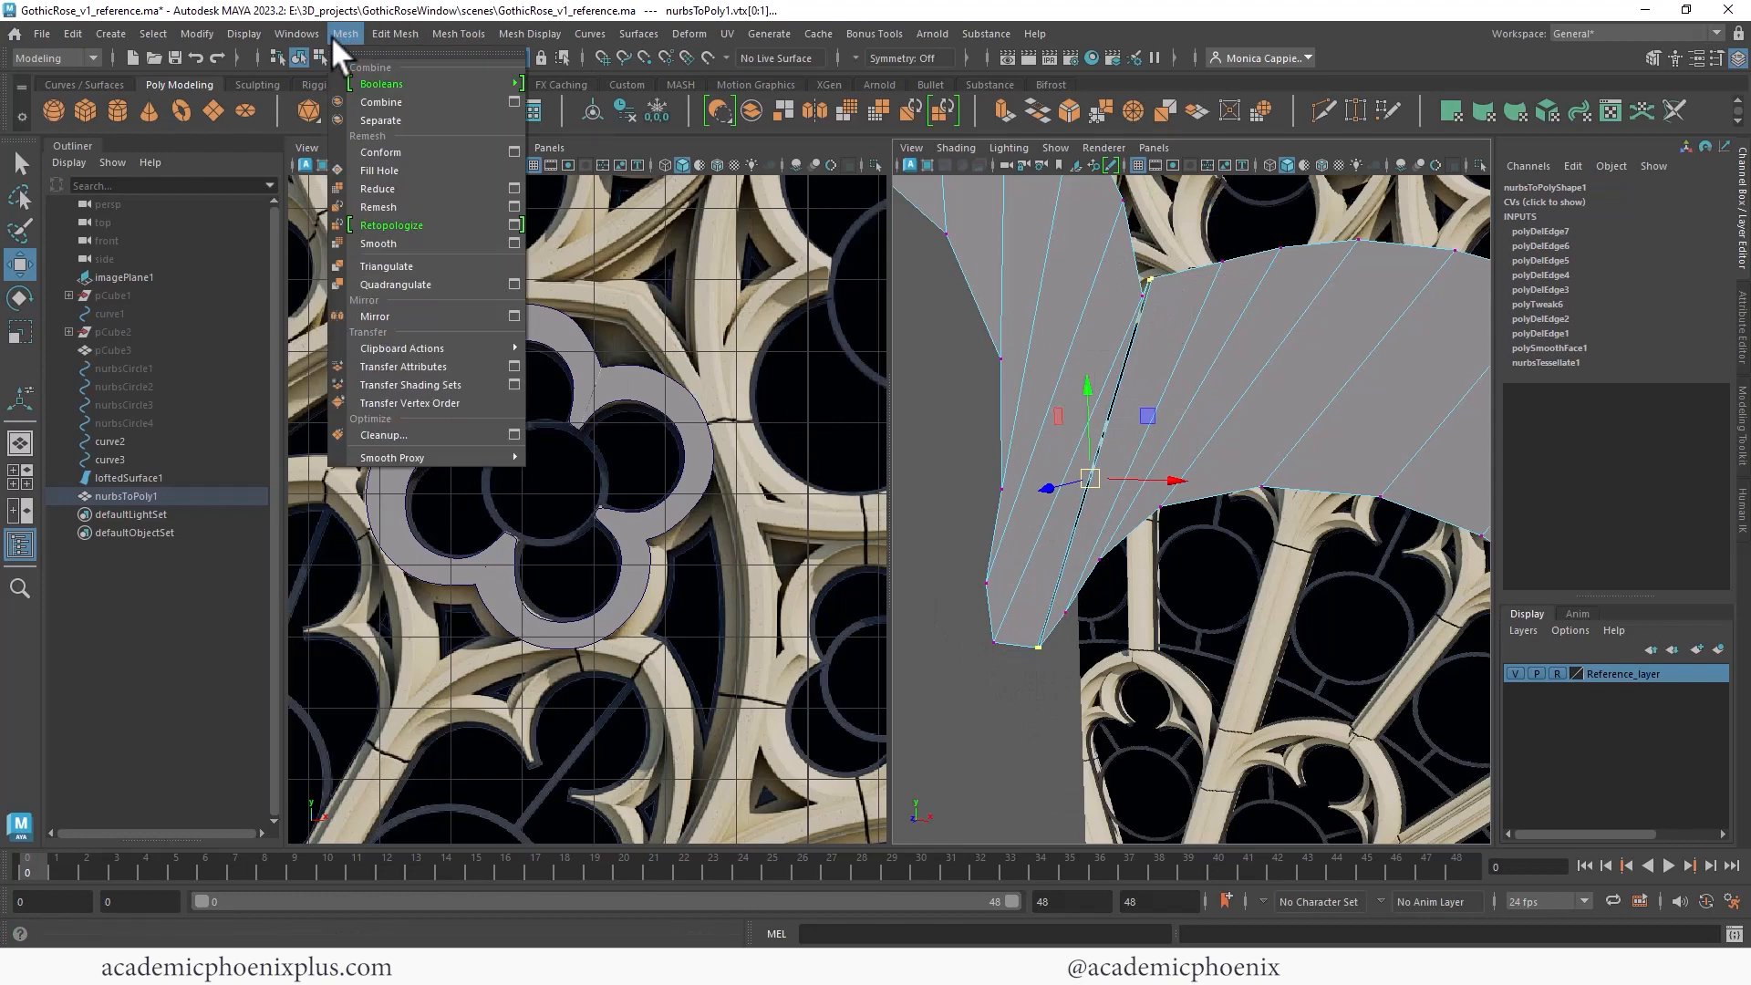
mouse_move(392, 31)
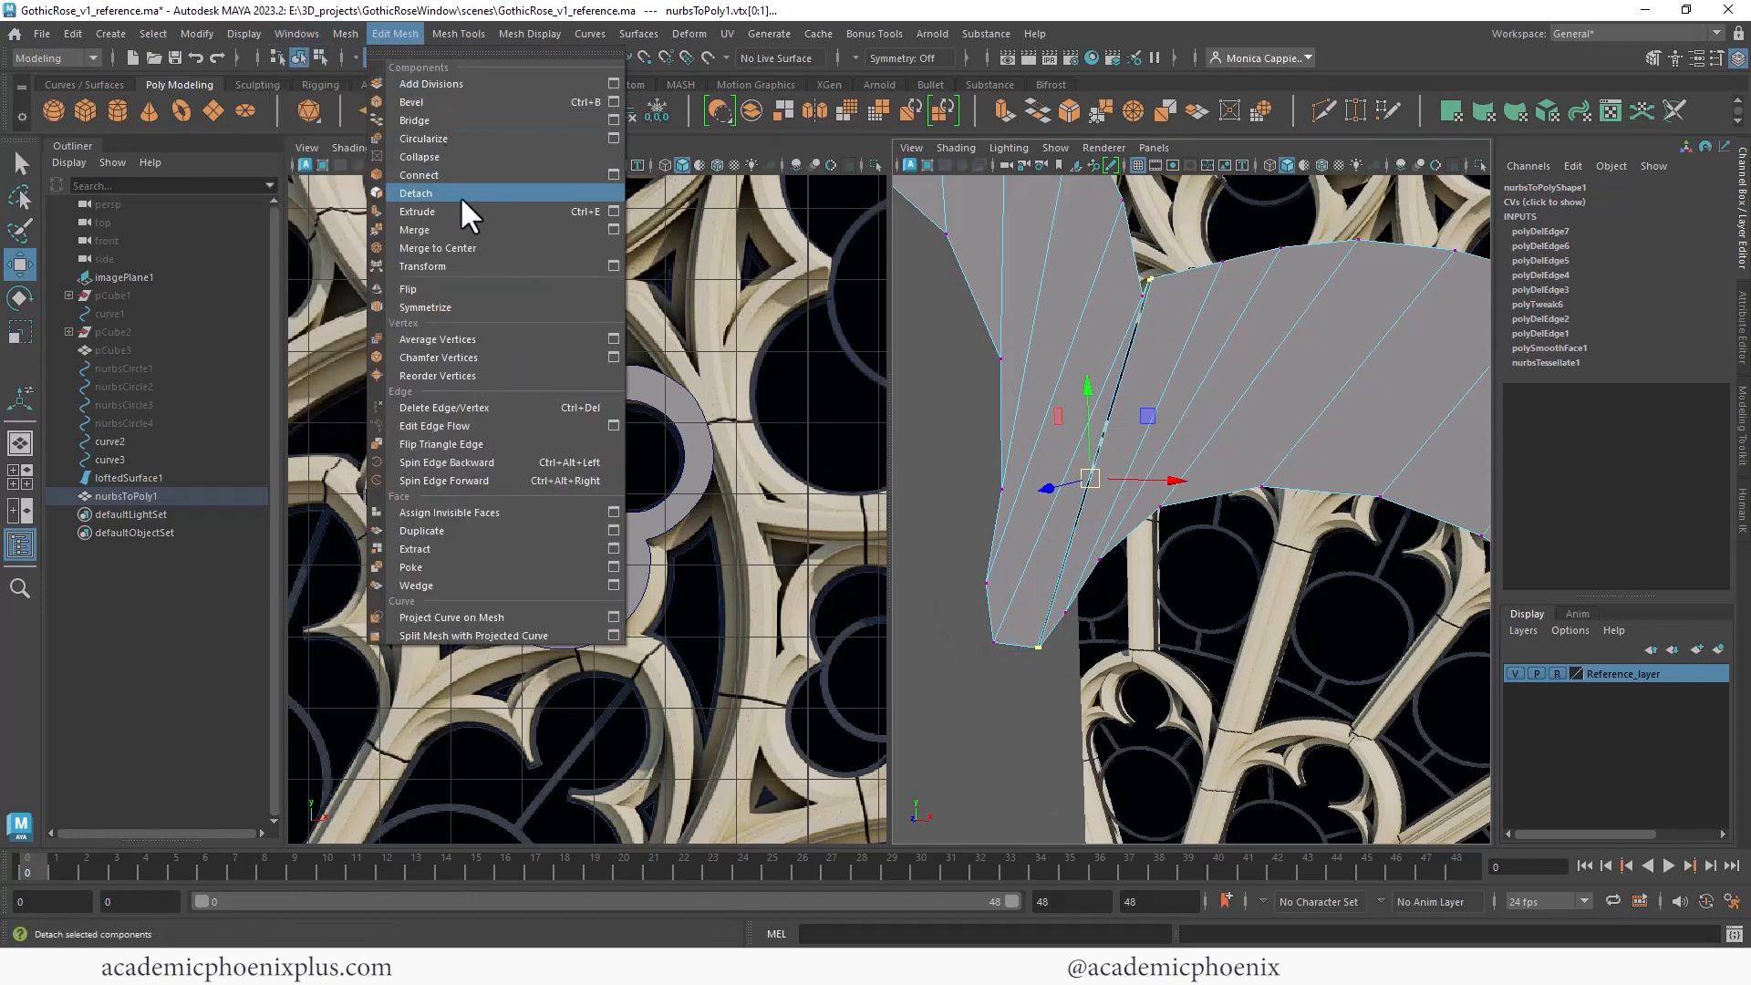
click(452, 228)
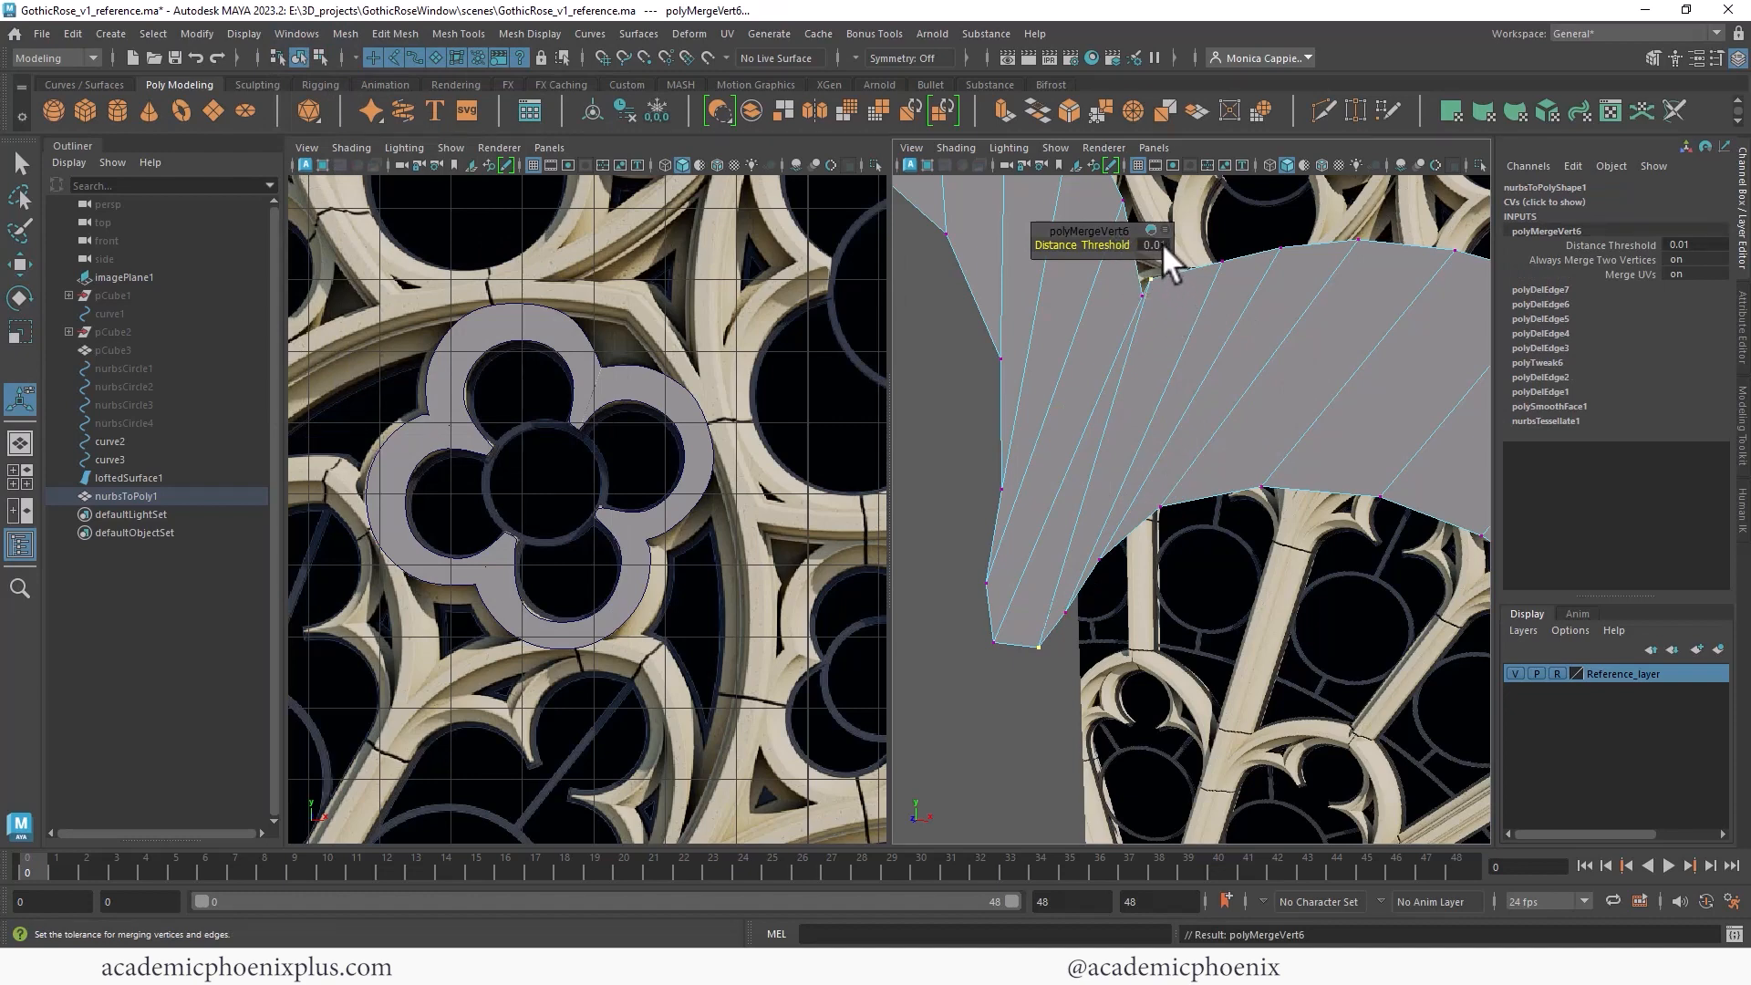
right_drag(1337, 310, 1368, 299)
- Hide the lofted surface and set the polygon quatrefoil's Translate X to 0
scroll(1025, 277, down, 5)
alt+middle_drag(1260, 463, 1244, 339)
alt+drag(1244, 340, 1350, 415)
key(ctrl+h)
click(1217, 408)
key(w)
click(1694, 202)
text(0)
key(Return)
- Select all quatrefoil faces and extrude them to give the tracery thickness
click(625, 110)
alt+drag(1360, 314, 1231, 346)
right_drag(1232, 350, 1241, 396)
drag(1002, 250, 1324, 564)
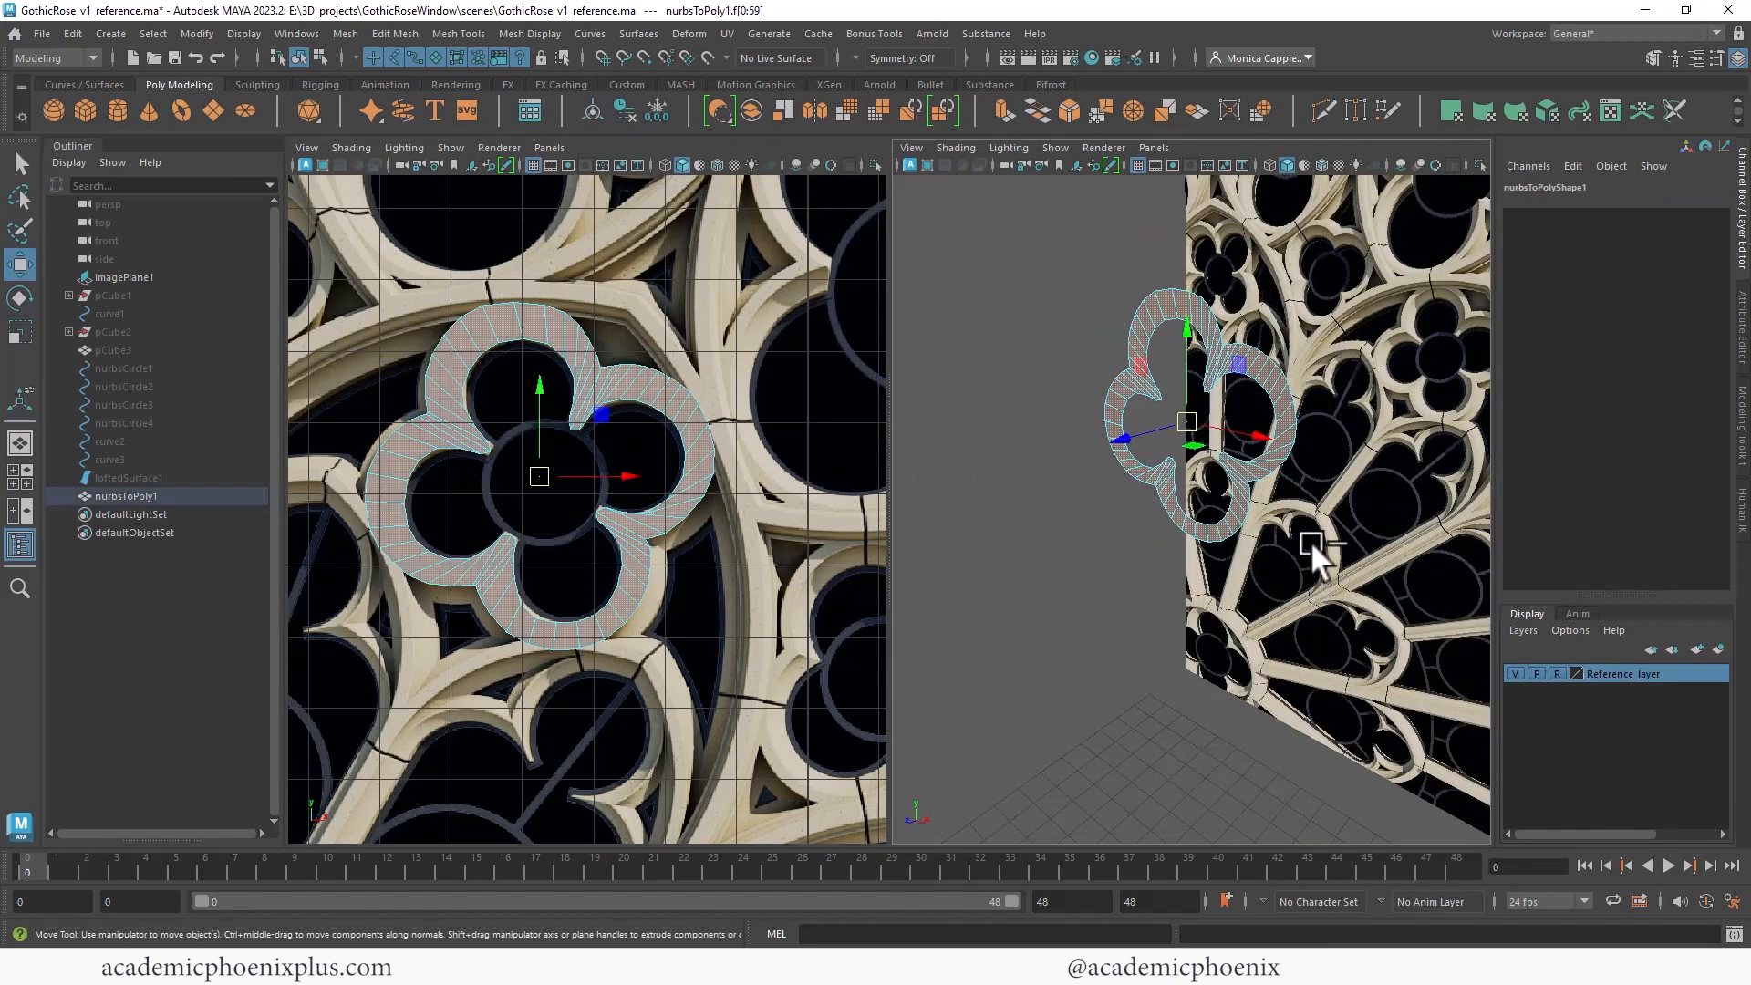
key(ctrl+e)
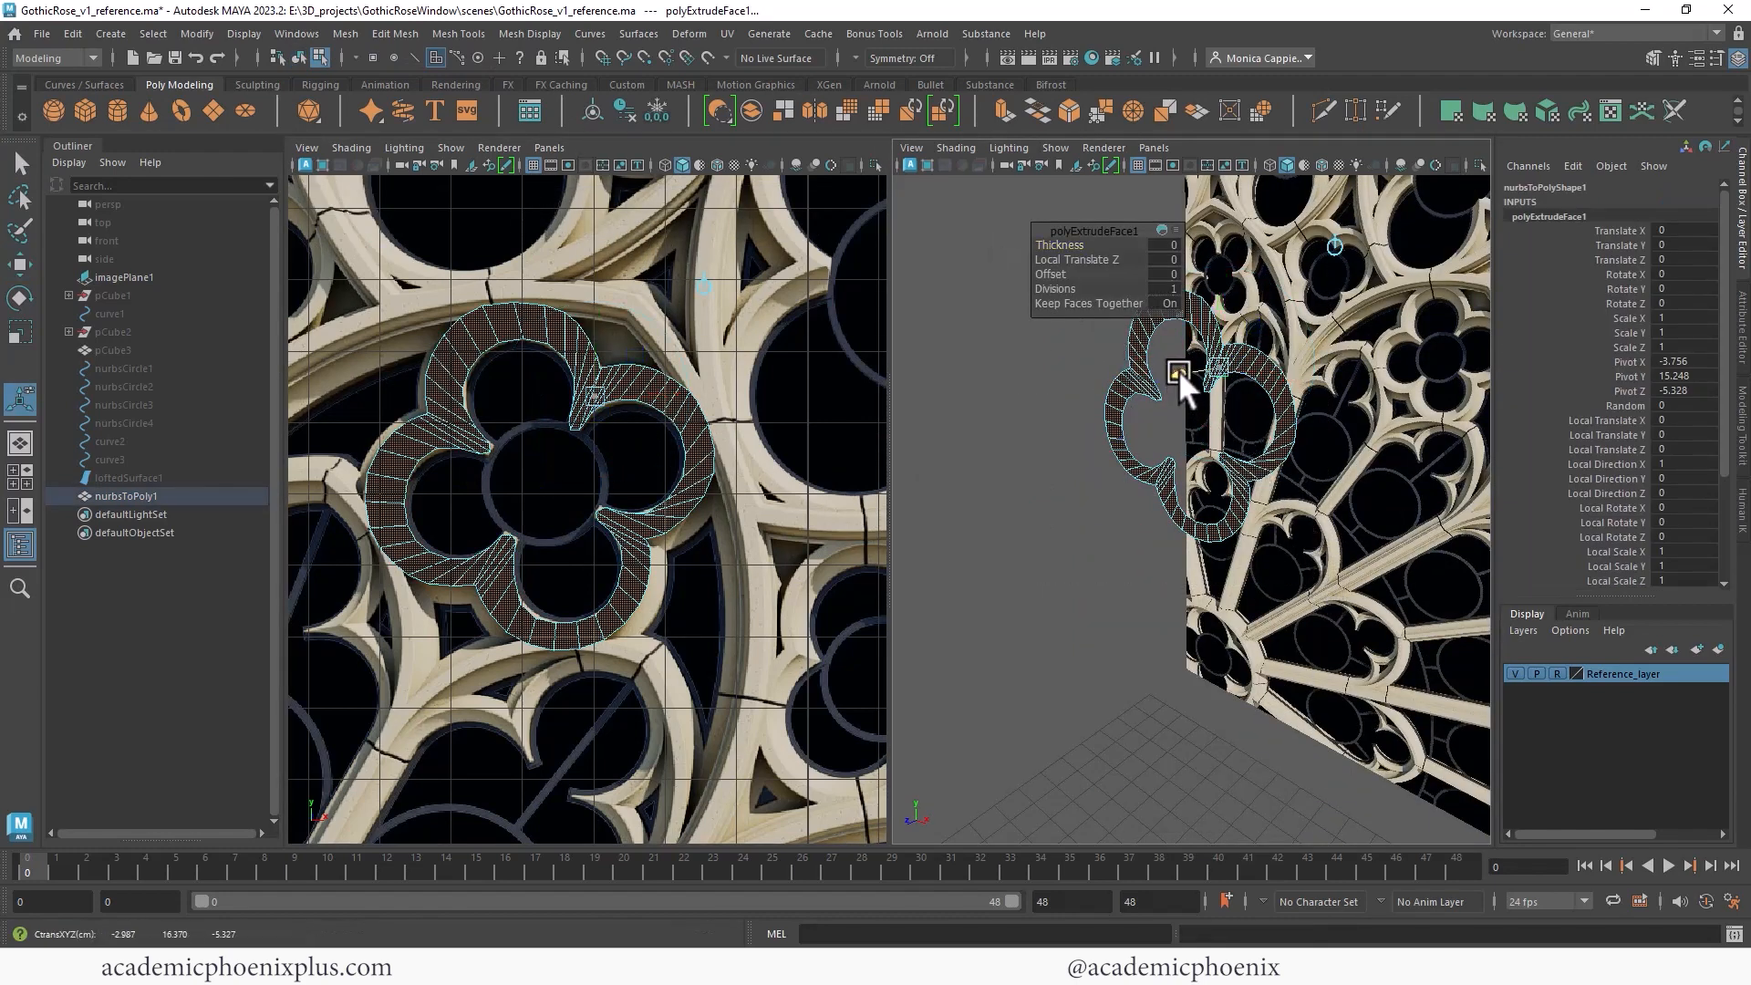
drag(1178, 370, 1156, 375)
- Select the quatrefoil's border edge loops and bevel them with 2 segments
right_click(1255, 368)
right_drag(1256, 359, 1273, 279)
double_click(1270, 392)
shift+click(1077, 252)
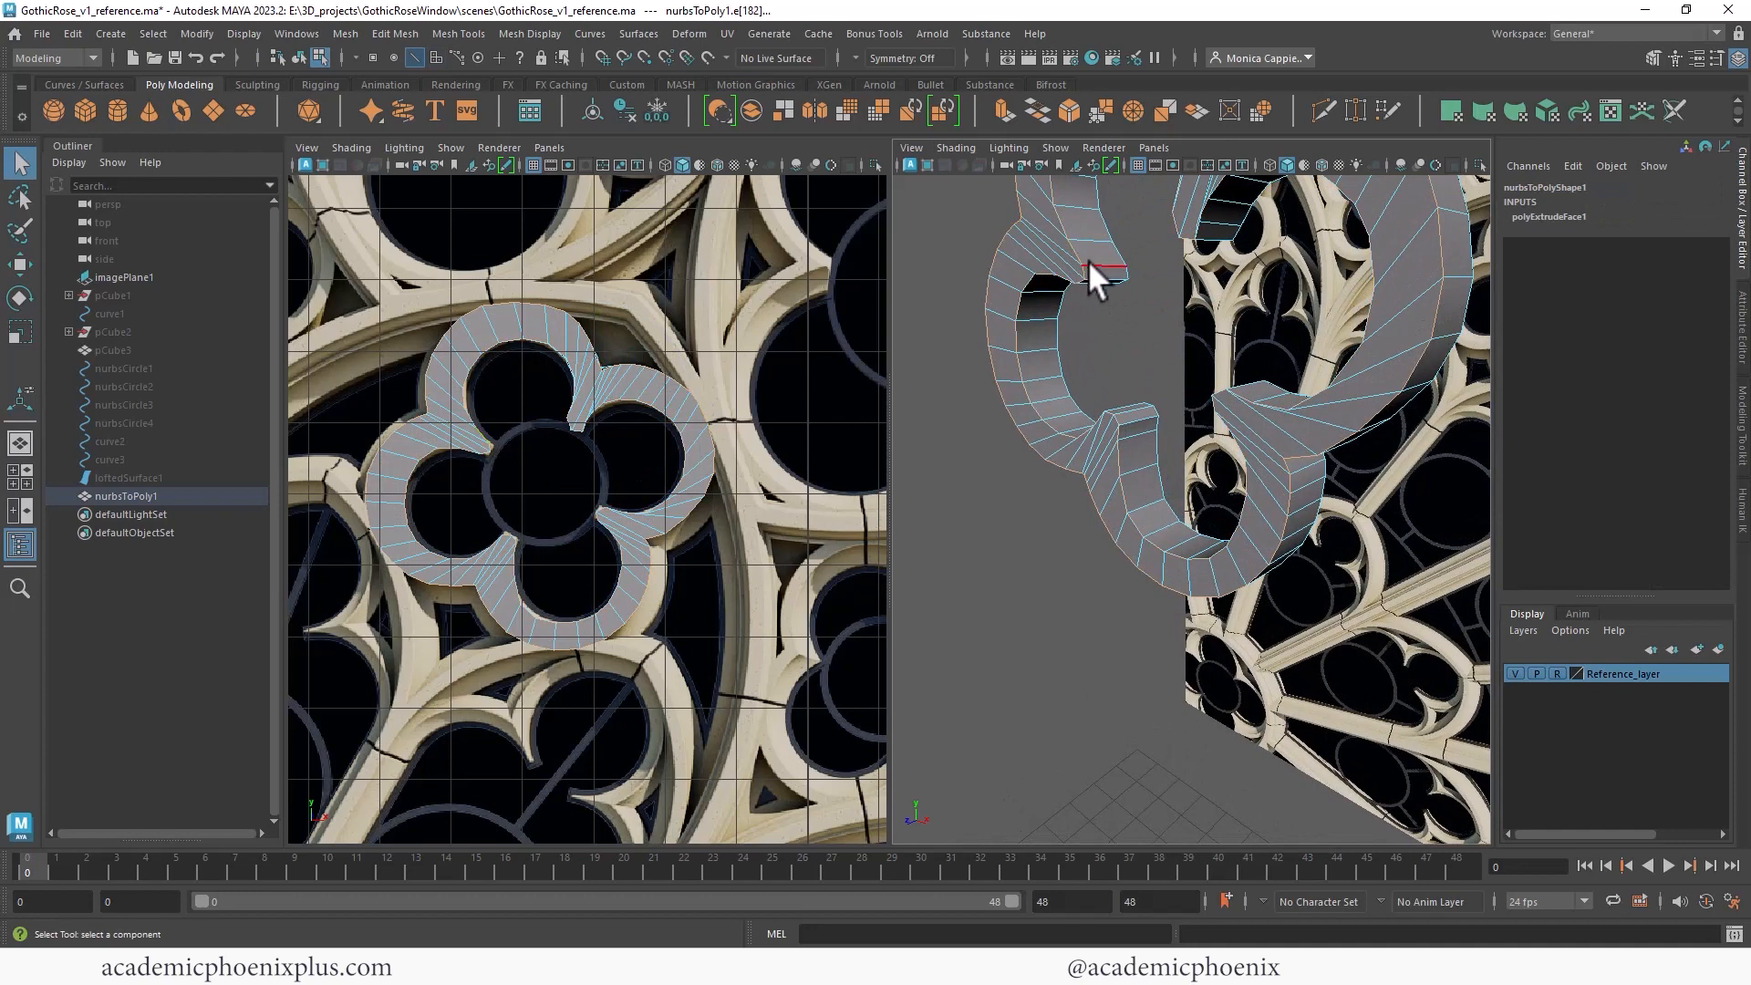
key(ctrl+b)
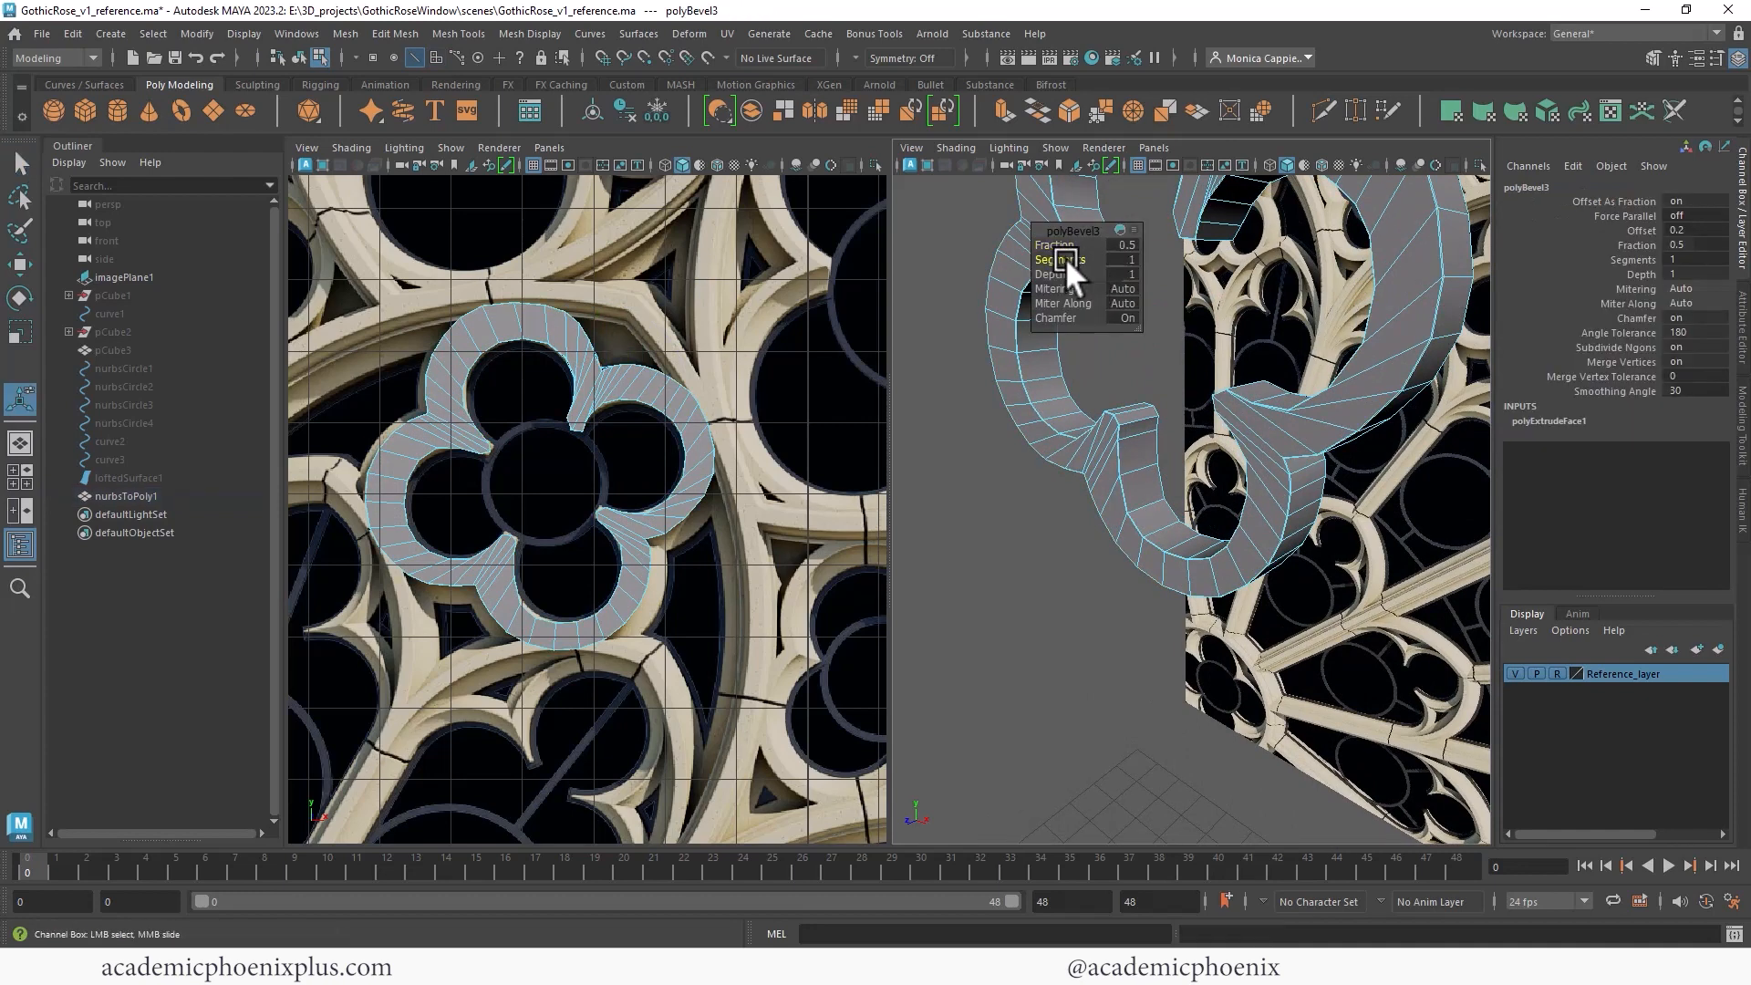
drag(1067, 240, 1080, 242)
right_drag(1421, 272, 1482, 255)
alt+drag(1337, 298, 1267, 379)
right_drag(1267, 380, 1333, 342)
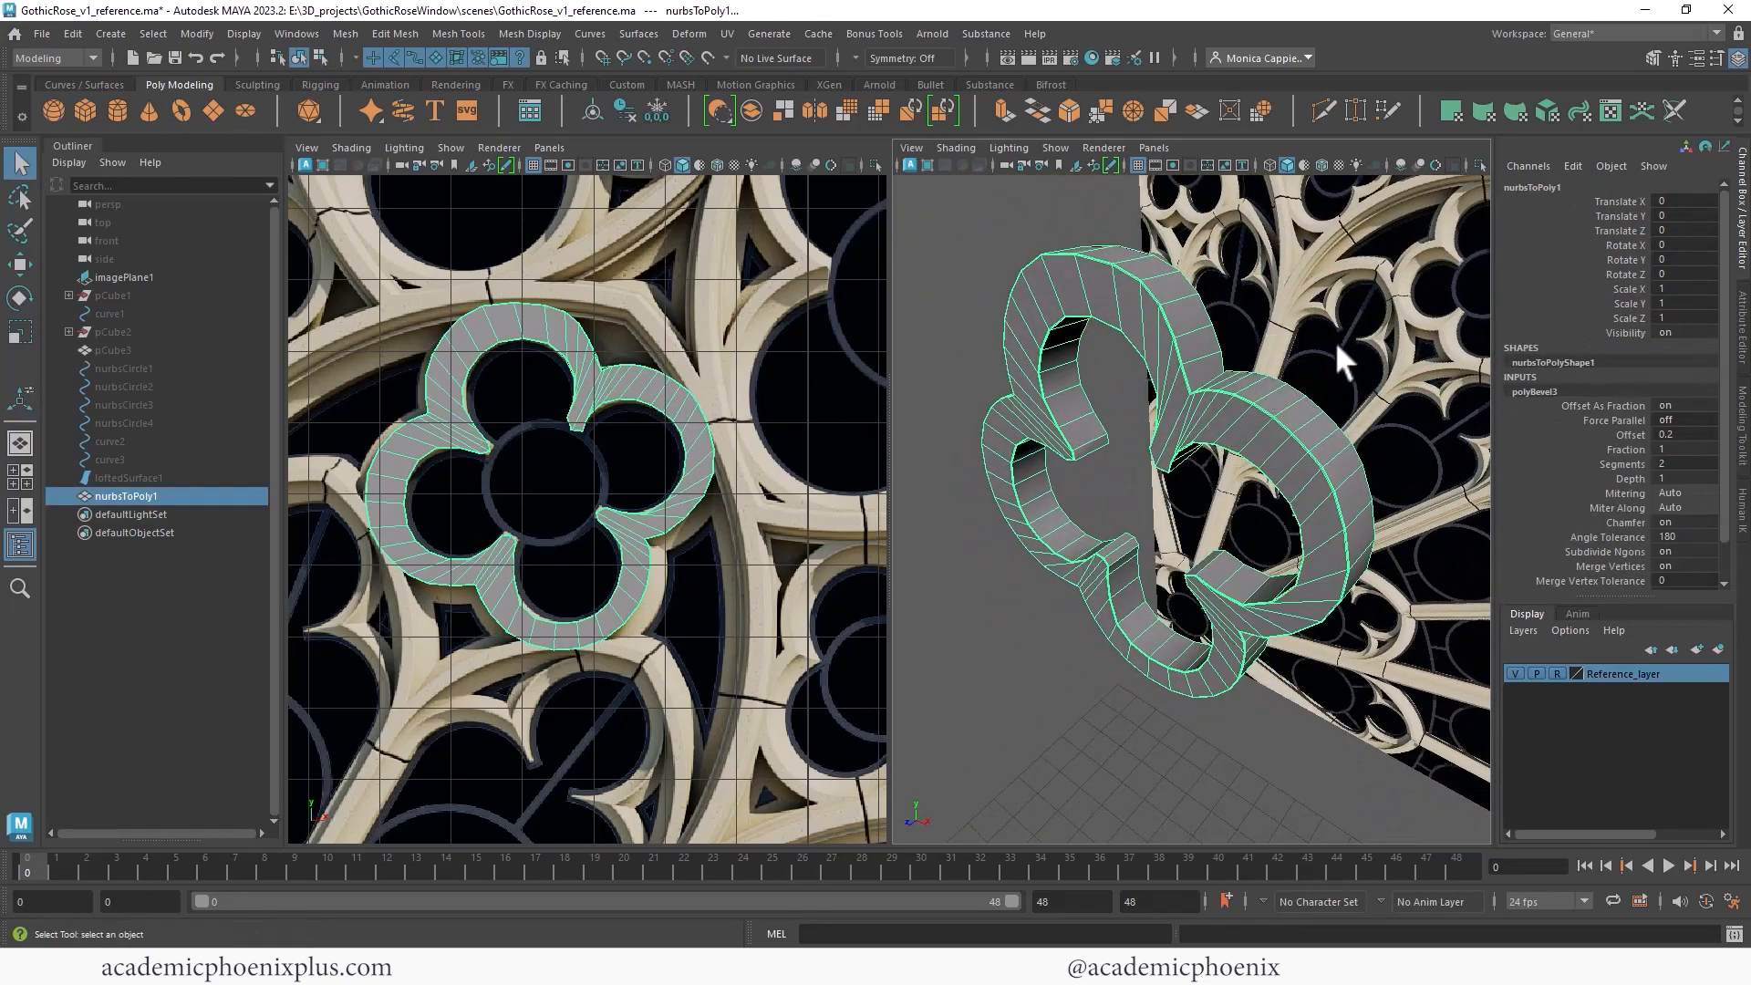
- Preview the beveled quatrefoil smoothed and inspect it from different angles in the perspective view
alt+drag(1224, 288, 1359, 262)
key(3)
scroll(1330, 312, down, 4)
click(1312, 350)
click(1306, 385)
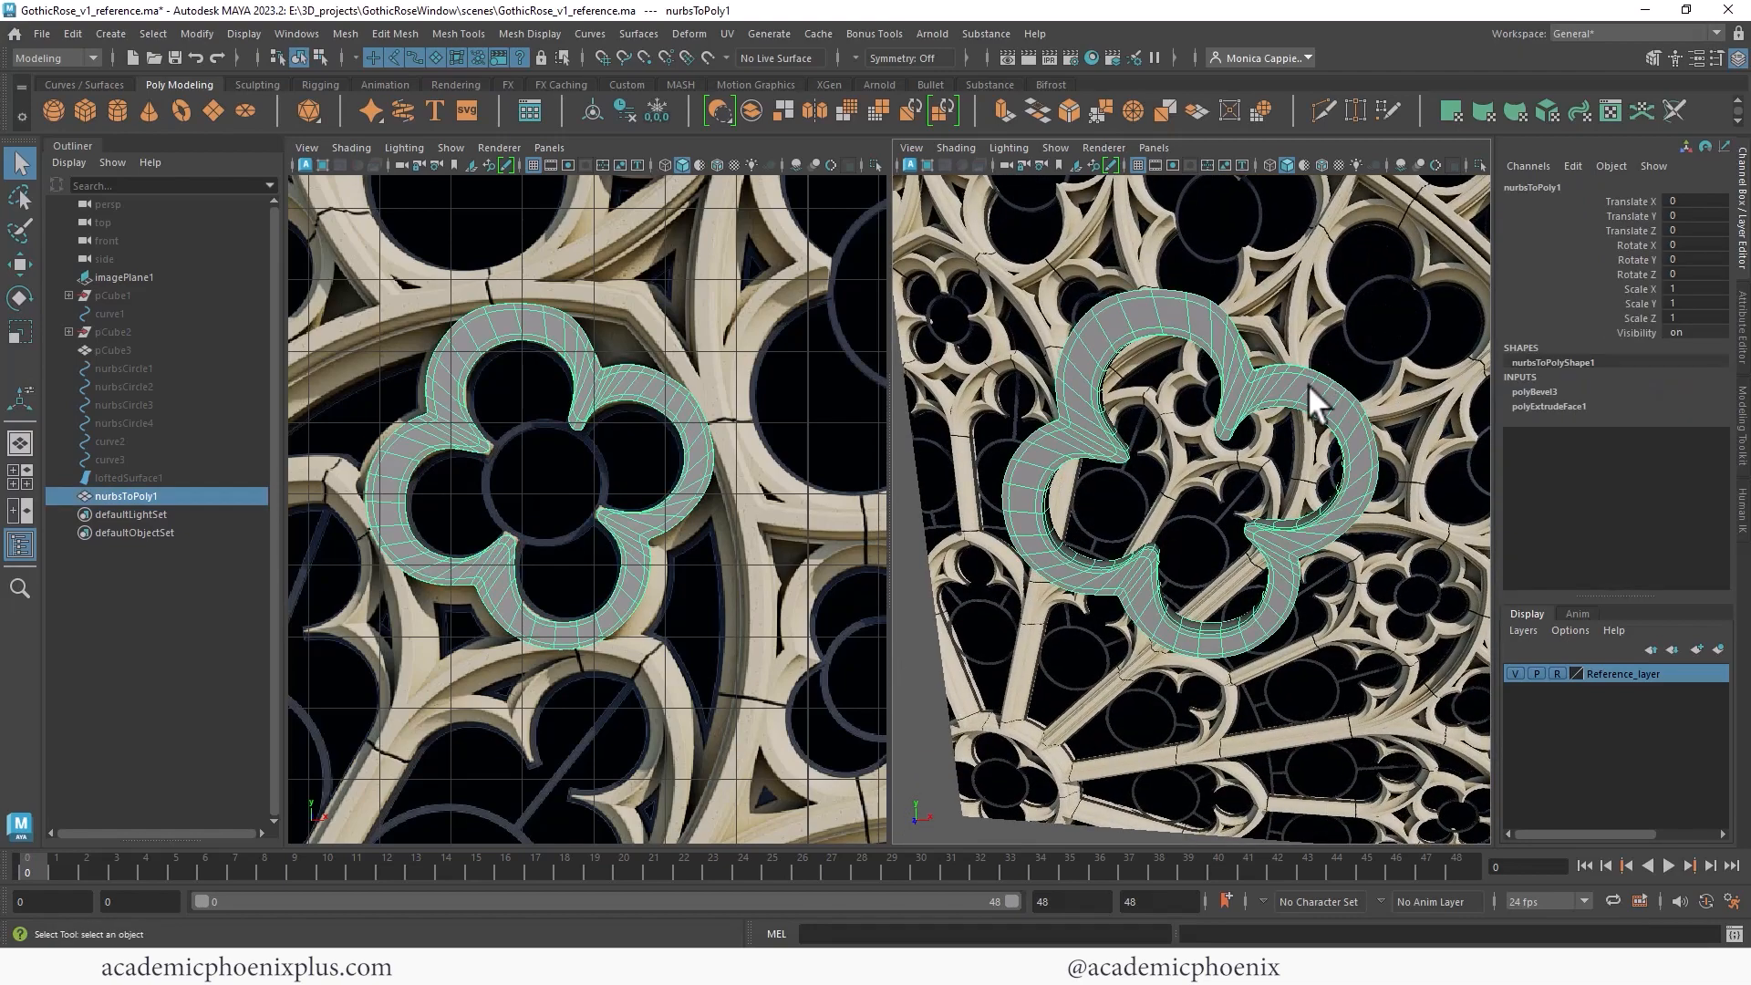
alt+drag(1321, 319, 1196, 370)
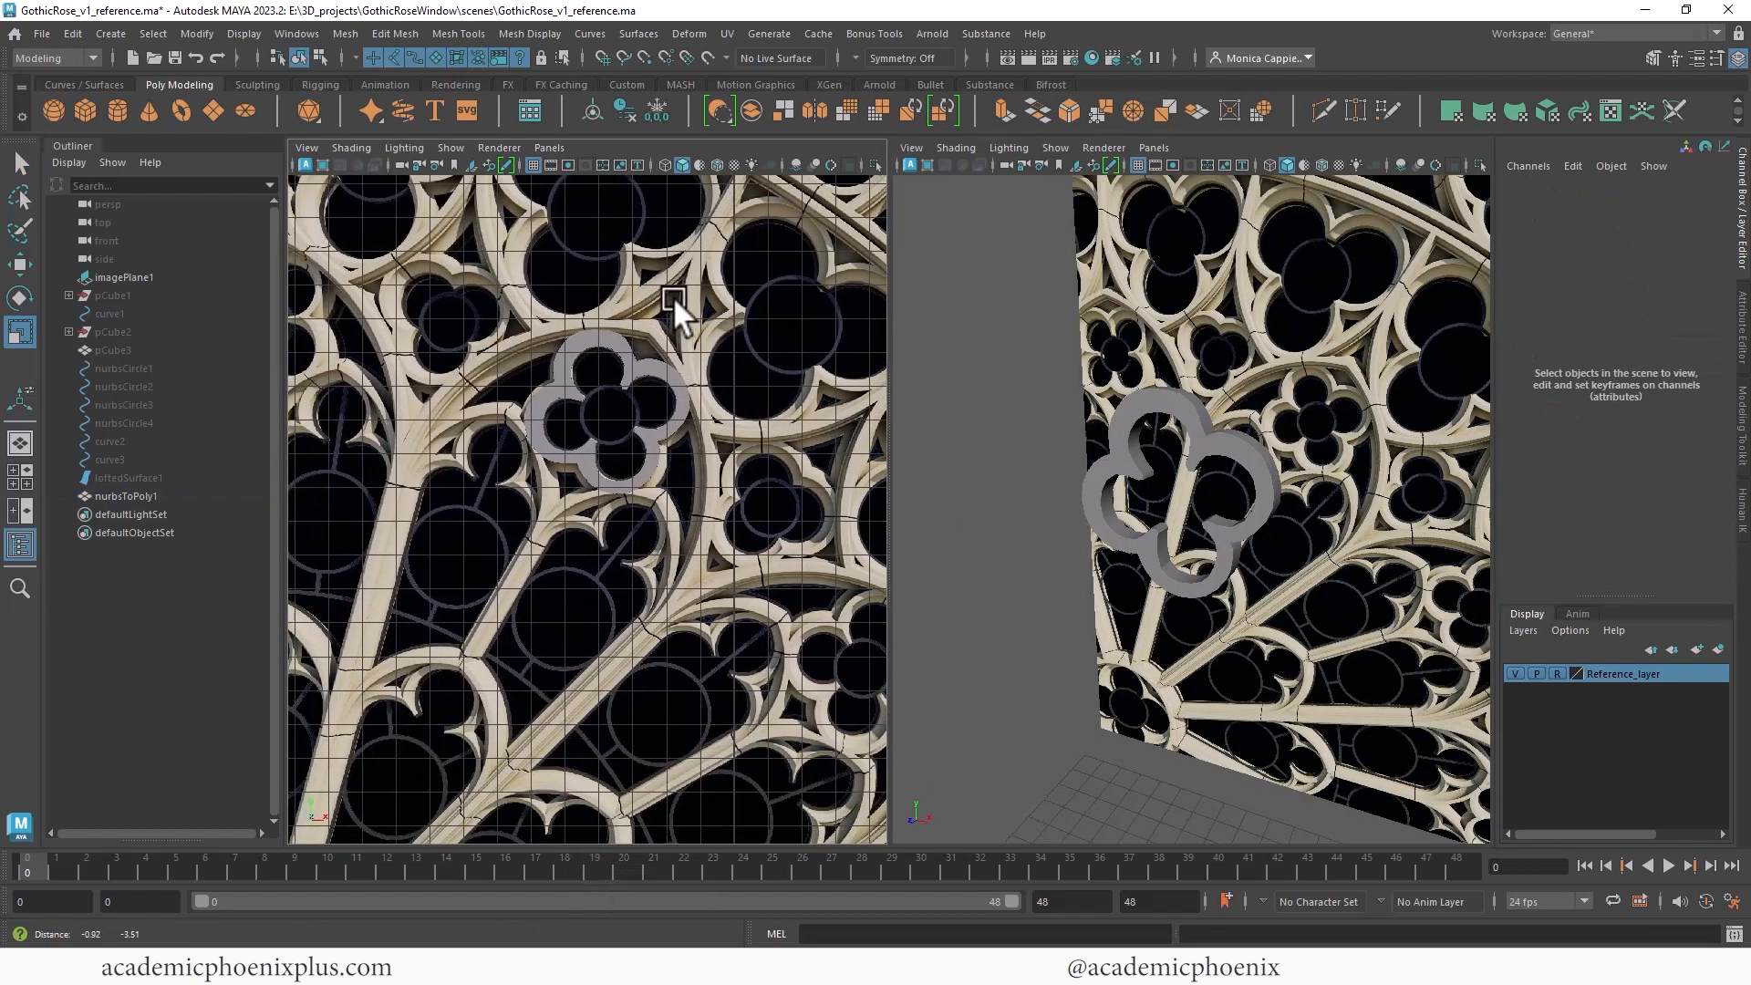
- Unhide the curved spoke mesh pCube3
key(r)
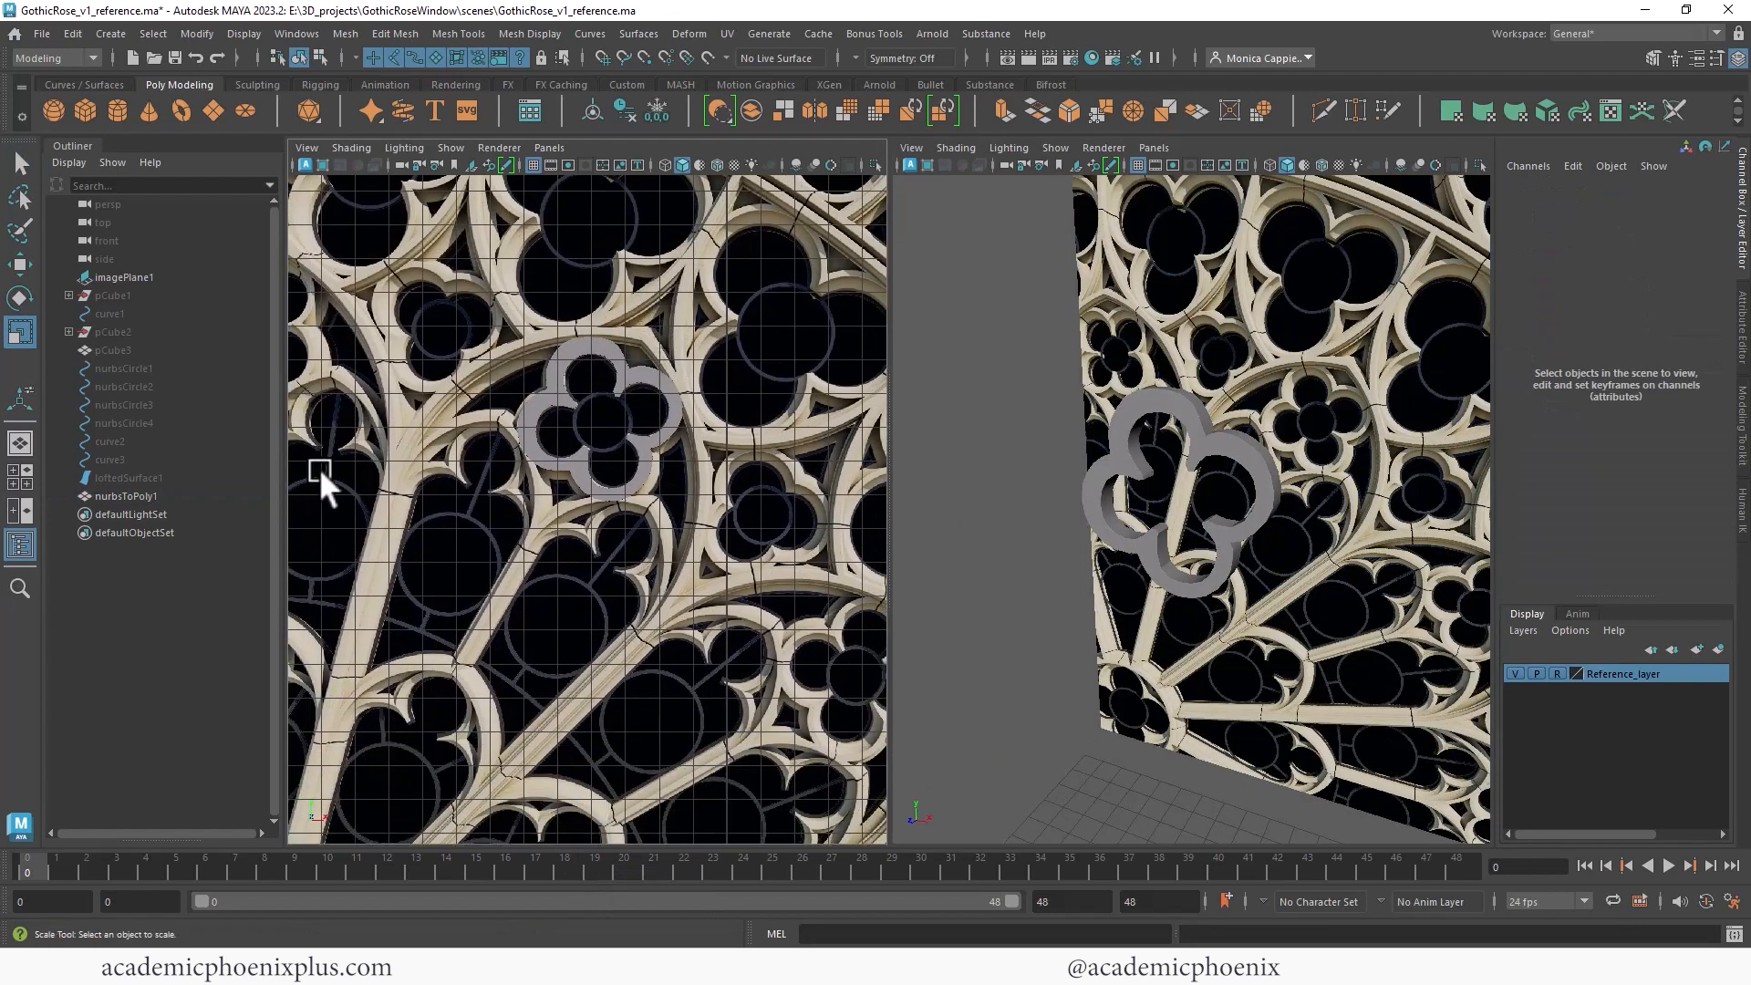
click(134, 348)
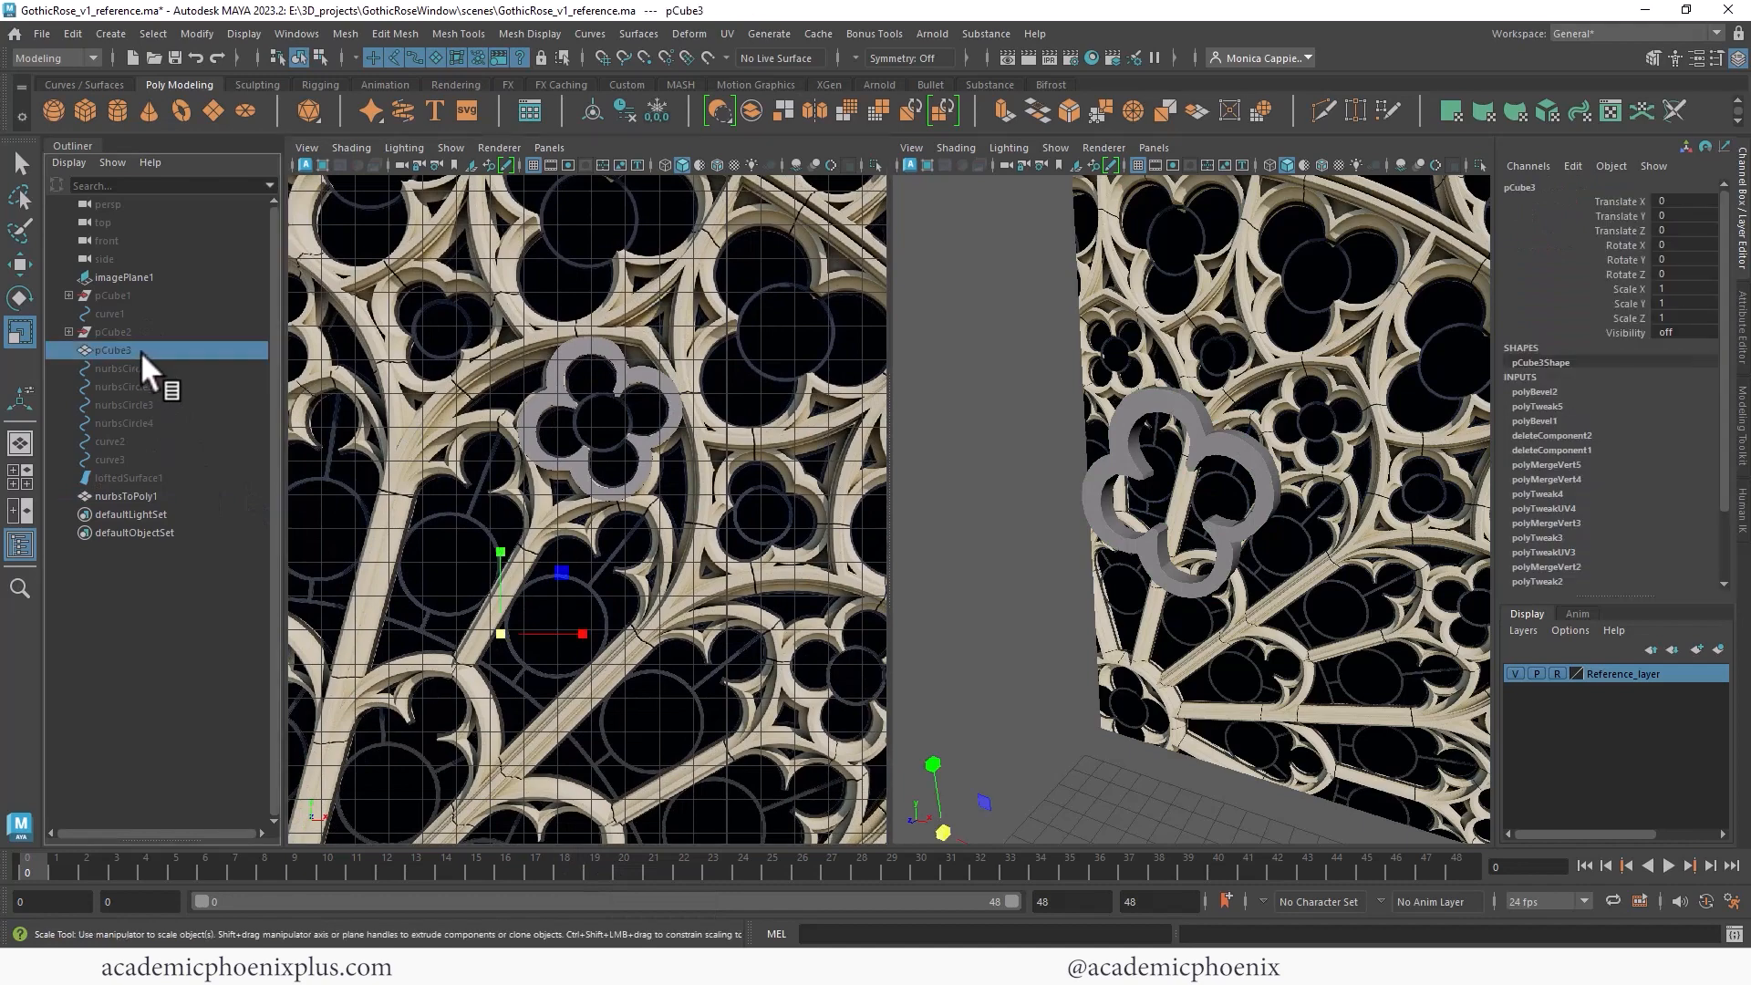
key(shift+h)
- Move the quatrefoil forward in Z and flatten its depth to fit inside the spoke's upper arch
alt+drag(1286, 394, 984, 449)
click(1228, 422)
key(w)
key(r)
key(w)
alt+drag(1141, 375, 1209, 381)
key(r)
drag(1098, 518, 1116, 517)
alt+drag(1076, 244, 1216, 215)
alt+middle_drag(582, 533, 594, 473)
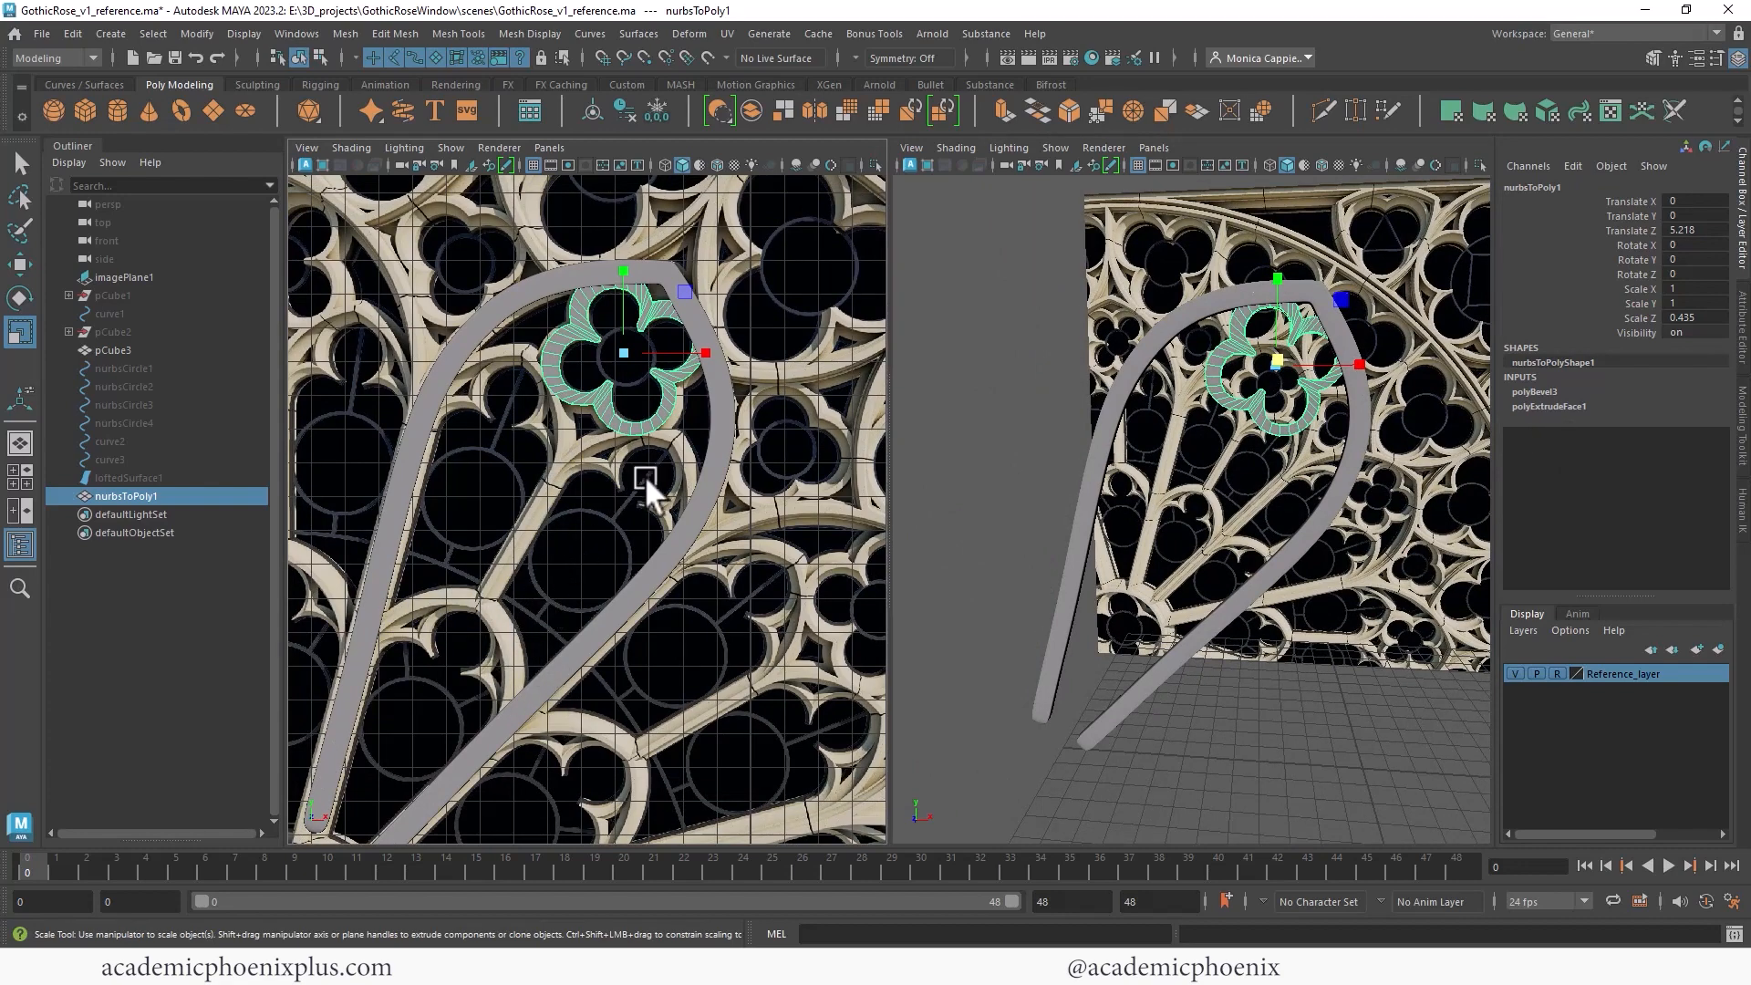
- Duplicate the curved spoke mesh and scale the copy down to about 0.67, positioning it inside the original spoke
click(697, 489)
scroll(729, 456, down, 4)
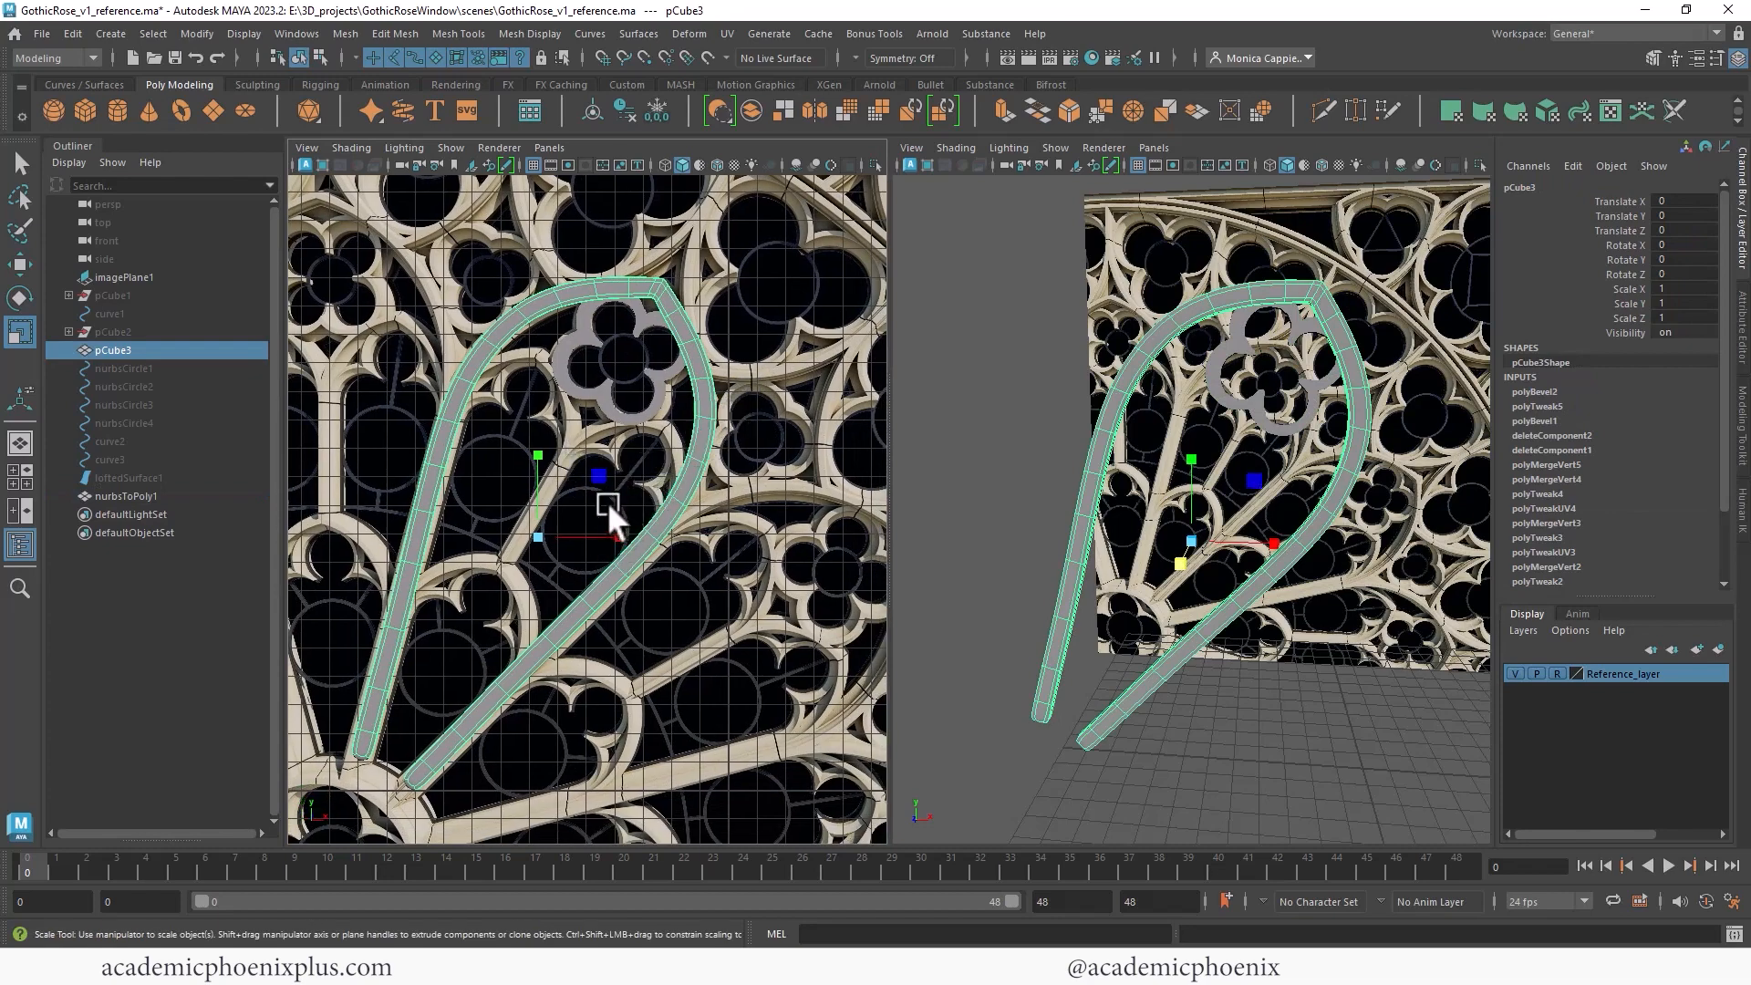
key(ctrl+d)
key(w)
drag(542, 535, 646, 582)
key(r)
key(w)
key(e)
key(w)
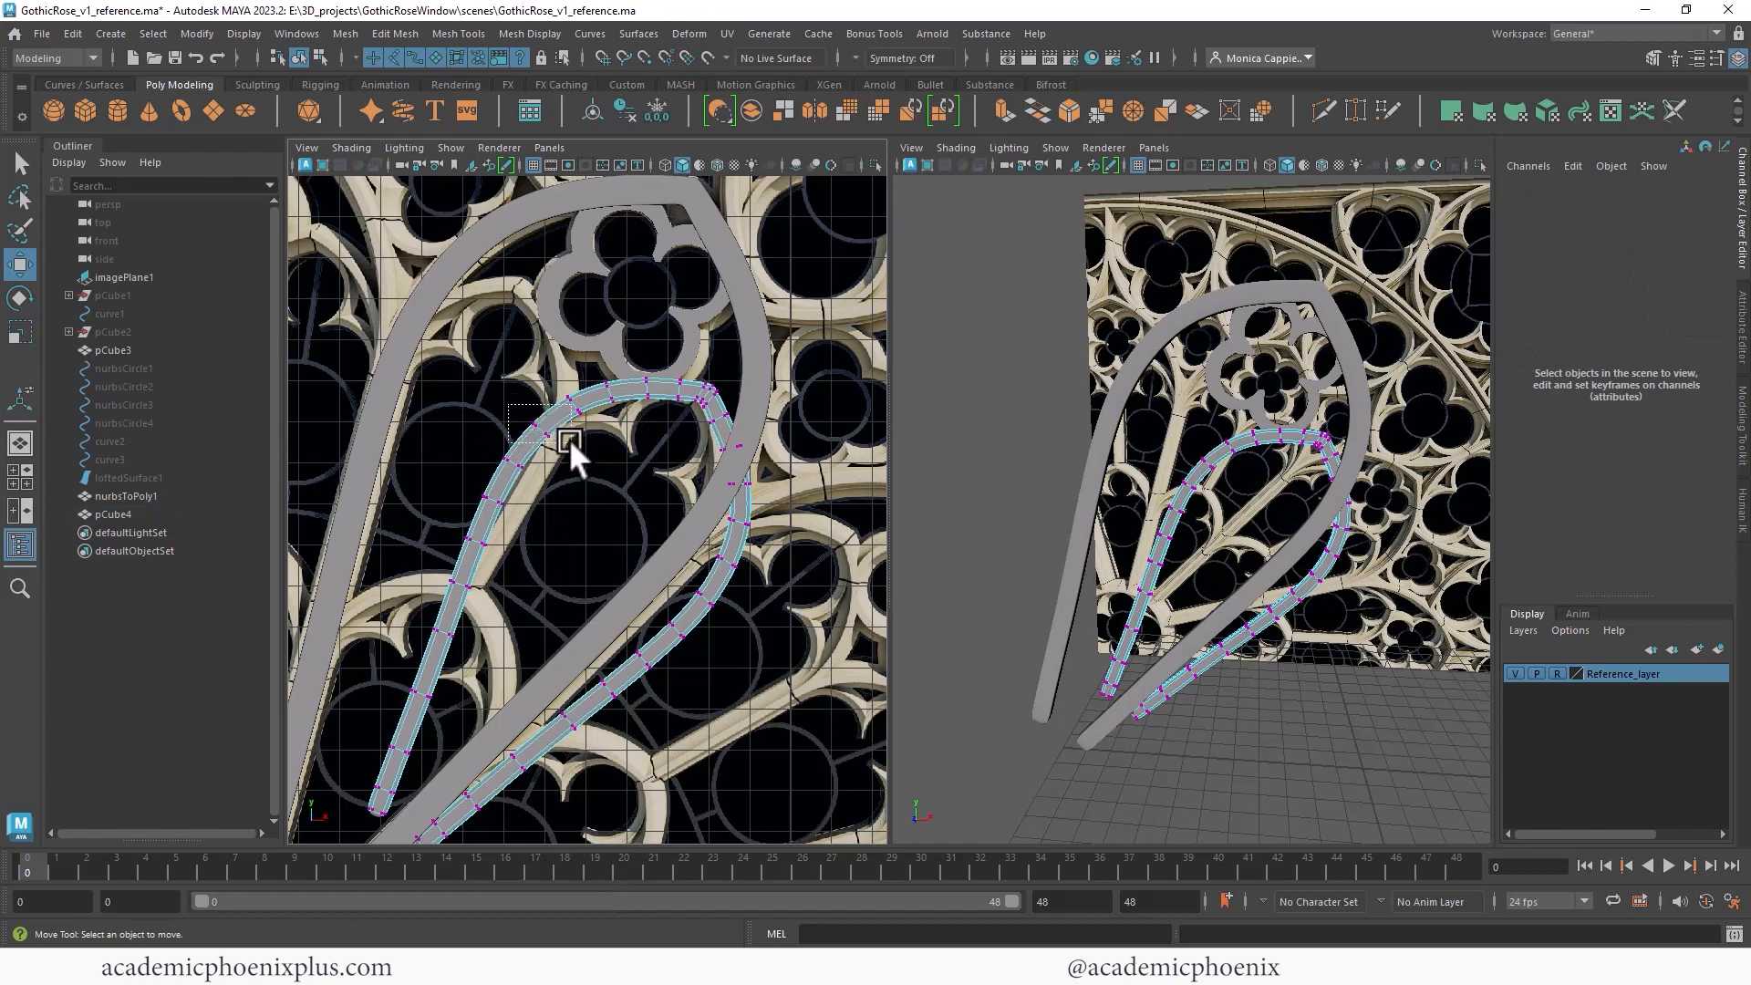
drag(569, 439, 530, 476)
drag(517, 458, 533, 517)
drag(493, 500, 510, 507)
drag(455, 522, 499, 552)
drag(481, 538, 486, 540)
drag(486, 540, 486, 545)
shift+drag(455, 480, 503, 511)
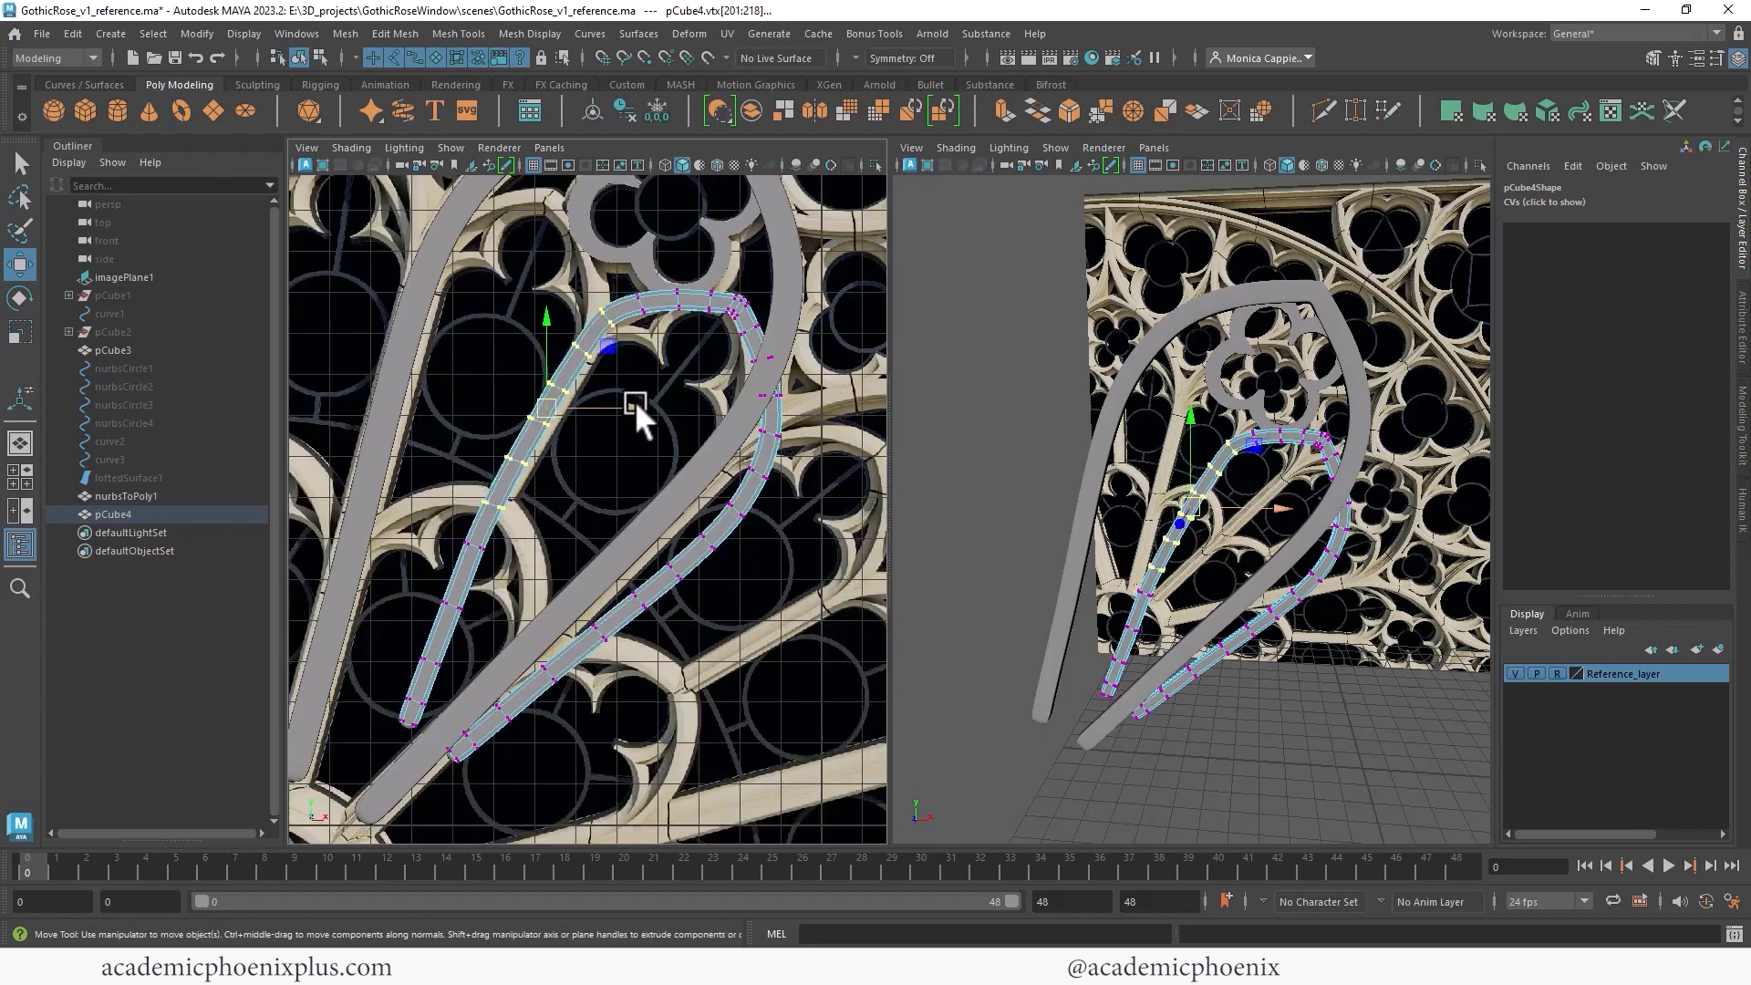
- Select and delete faces of the inner copy, removing its left side and upper section
drag(633, 405, 637, 407)
alt+right_drag(686, 315, 857, 311)
drag(765, 317, 837, 433)
drag(800, 373, 789, 376)
ctrl+drag(835, 439, 757, 362)
drag(833, 432, 765, 363)
drag(867, 400, 862, 402)
right_drag(784, 293, 782, 350)
alt+right_drag(783, 474, 665, 462)
alt+middle_drag(566, 522, 626, 452)
drag(469, 442, 540, 609)
key(Delete)
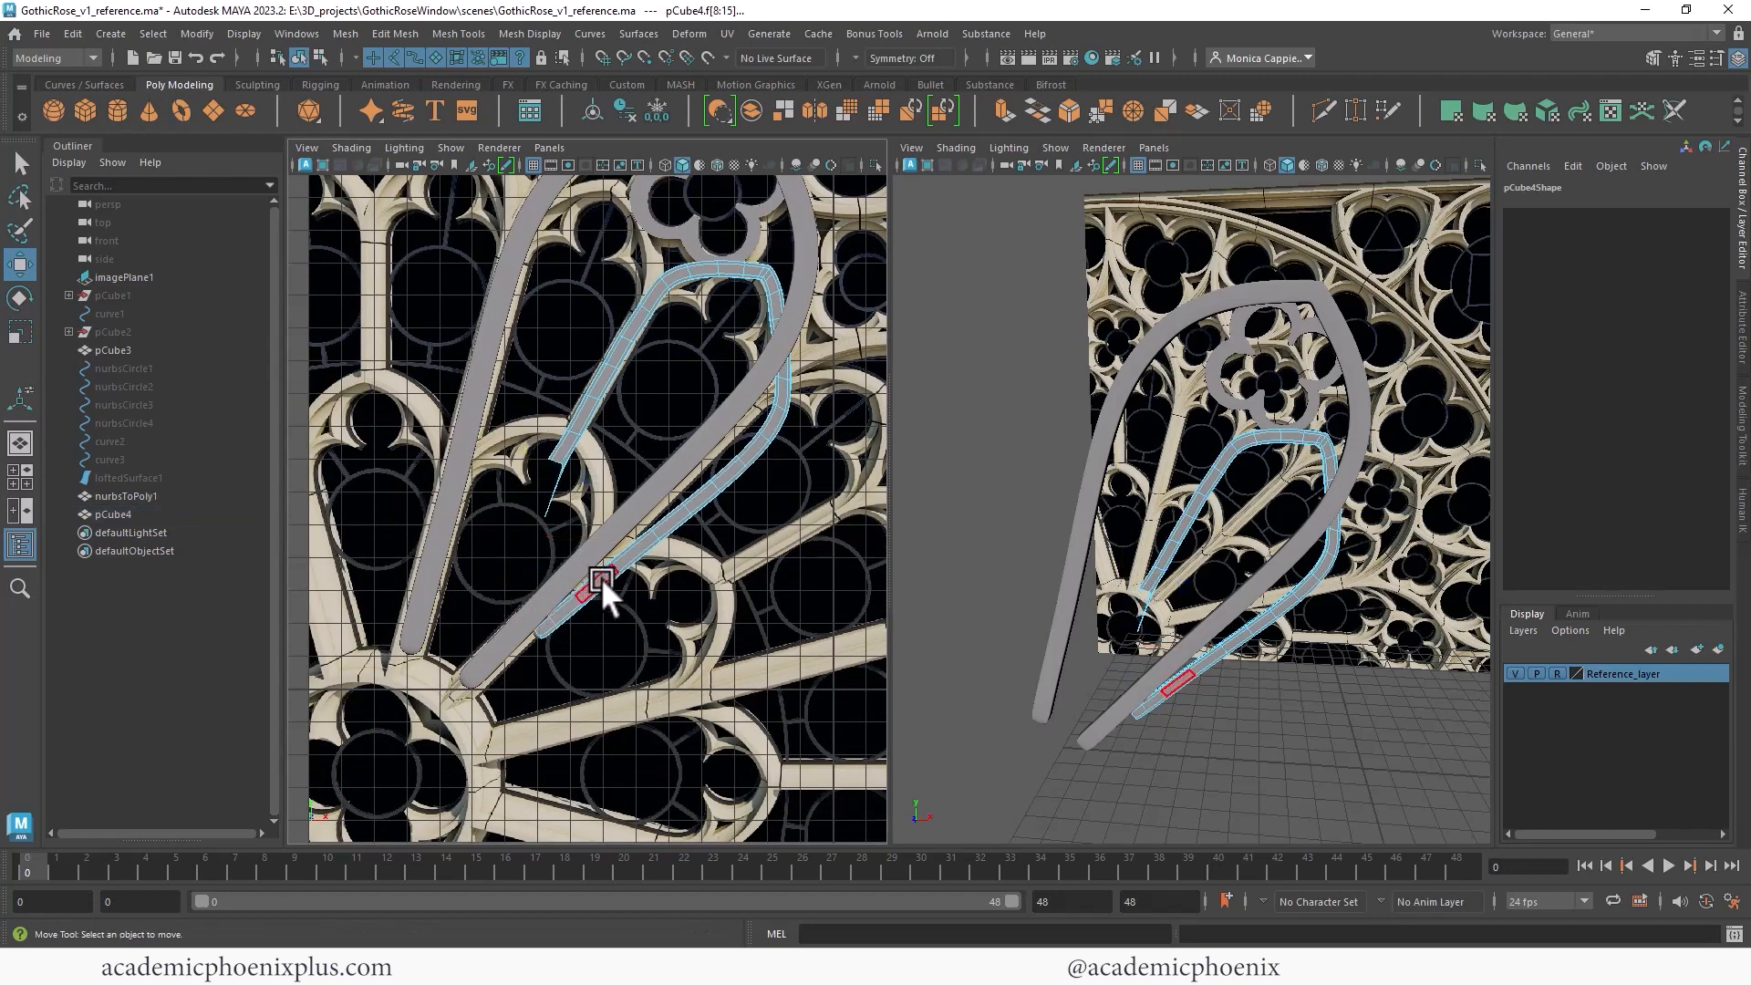
- Delete the remaining stray faces so only a single curved inner branch is left
drag(532, 451, 600, 511)
key(Delete)
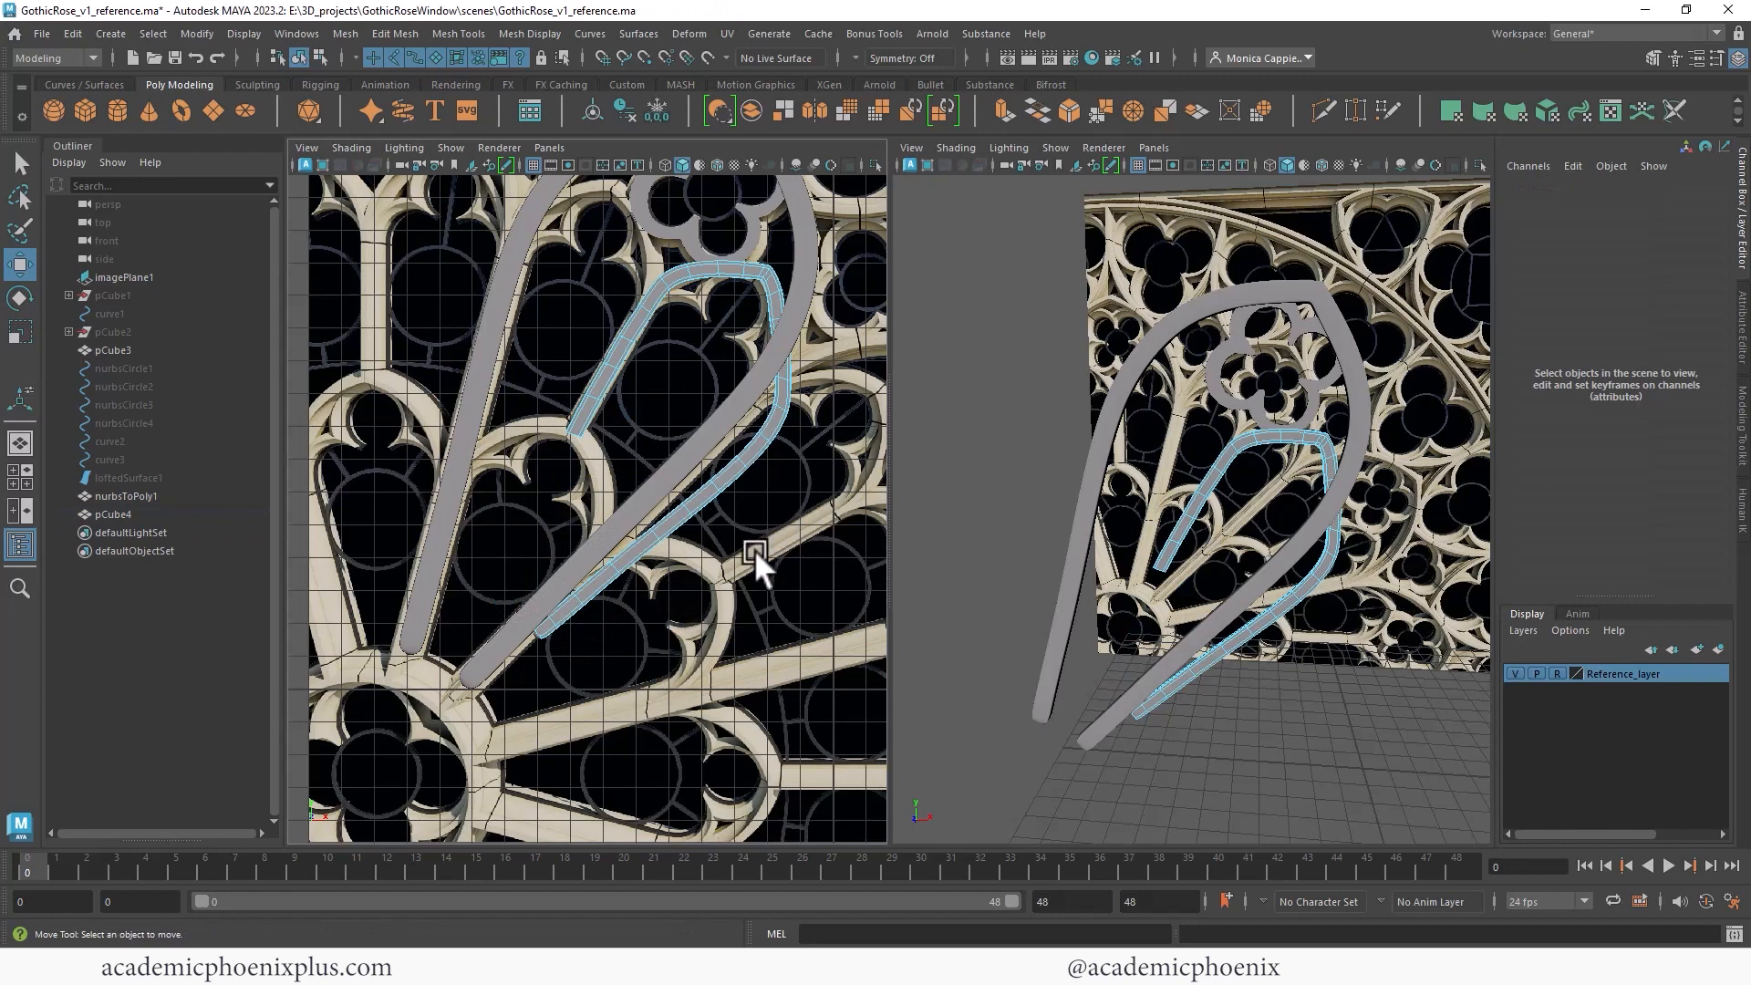
drag(772, 418, 641, 441)
key(Delete)
double_click(725, 476)
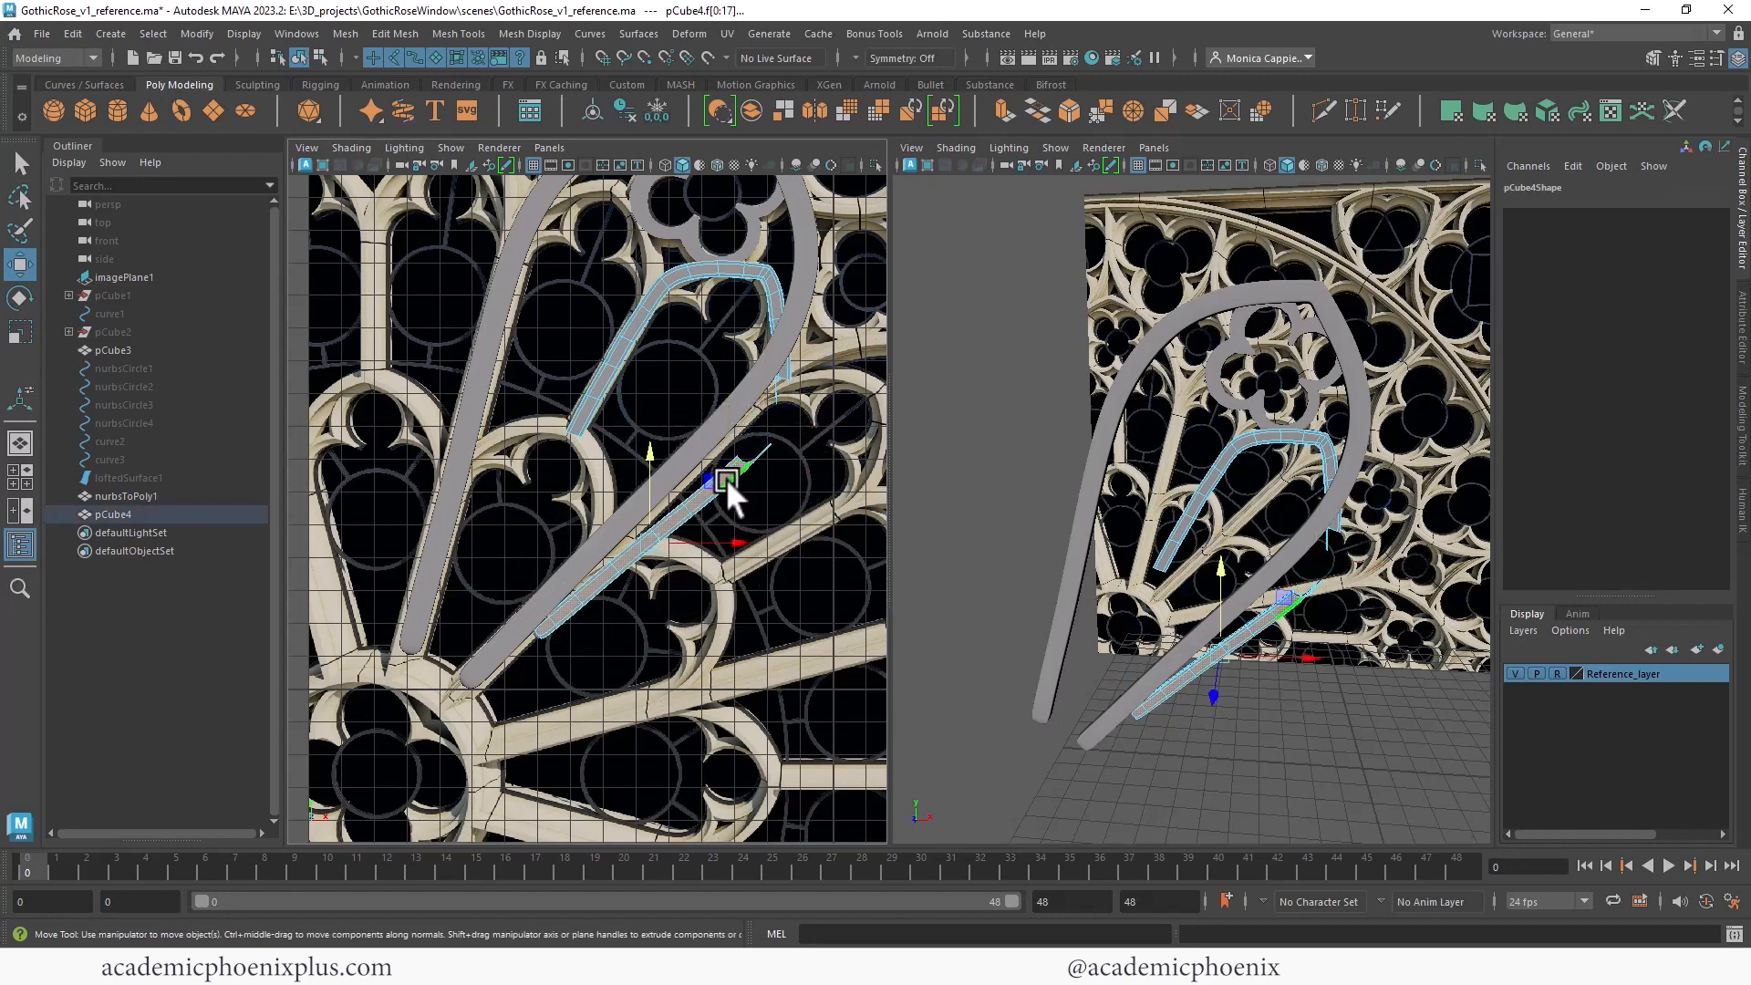
key(Delete)
drag(792, 407, 762, 384)
key(Delete)
key(Delete)
right_drag(769, 294, 841, 264)
click(692, 372)
click(775, 313)
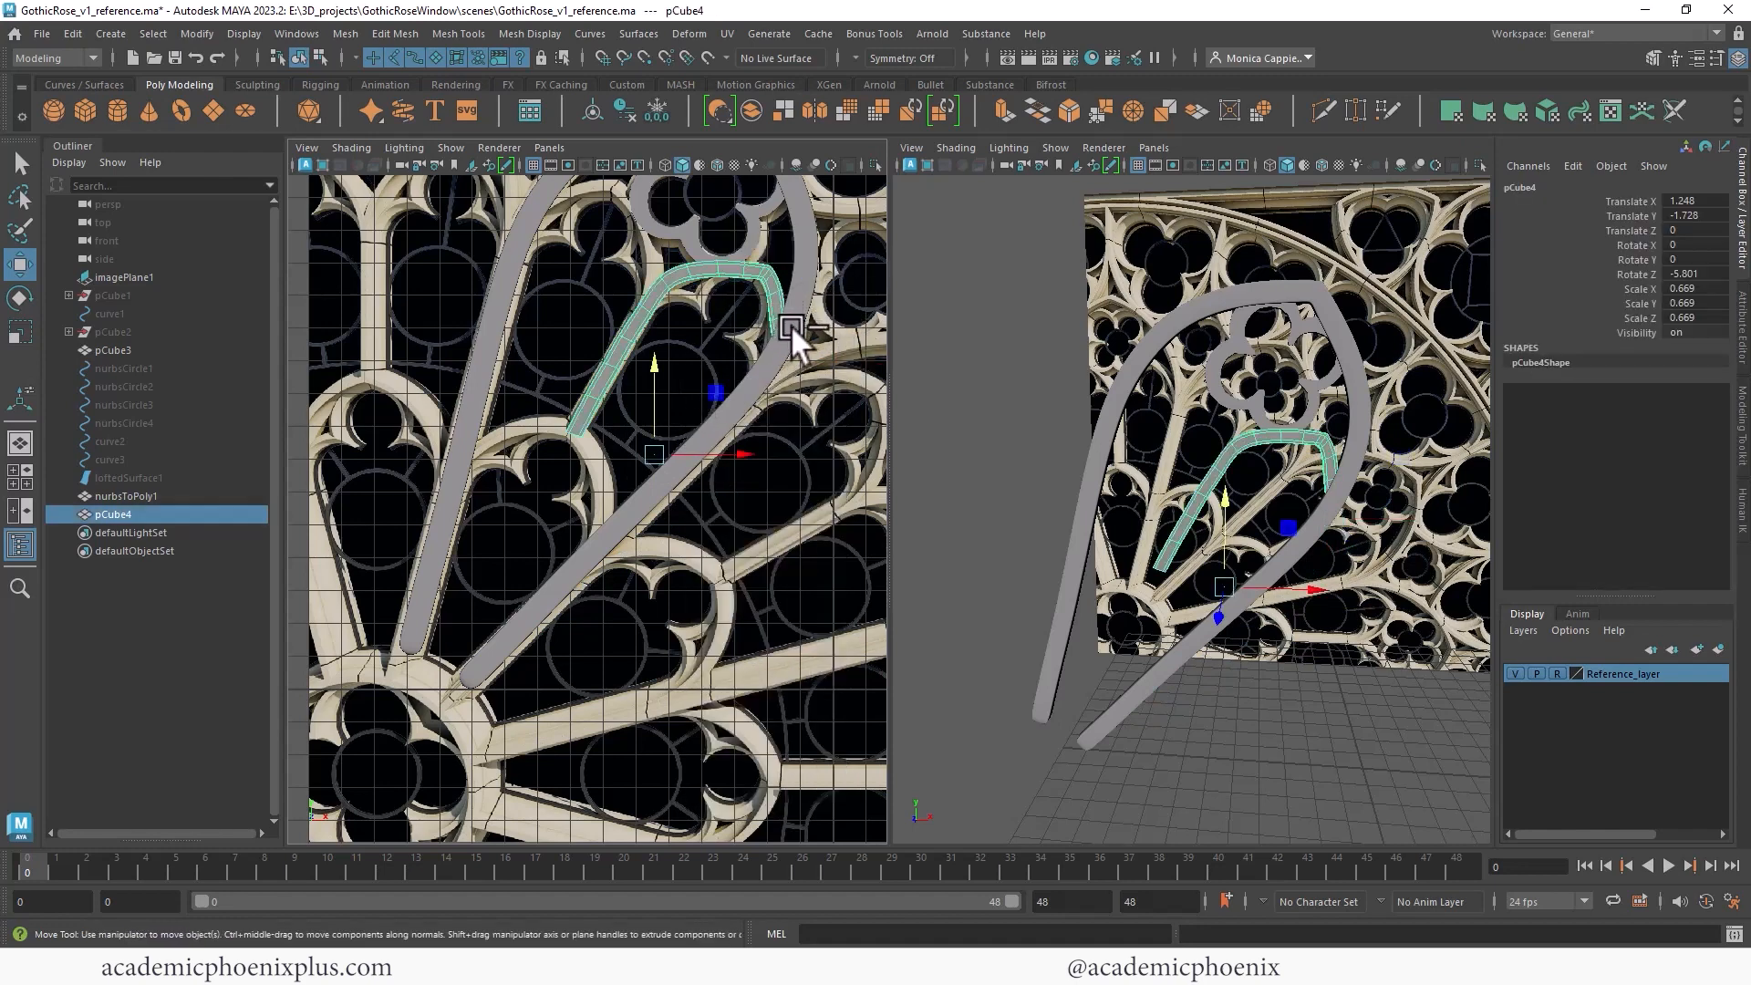
- Duplicate the inner branch, move the copy up under the quatrefoil, and relocate its pivot
key(ctrl+d)
alt+middle_drag(715, 313, 709, 434)
key(d)
drag(655, 484, 664, 320)
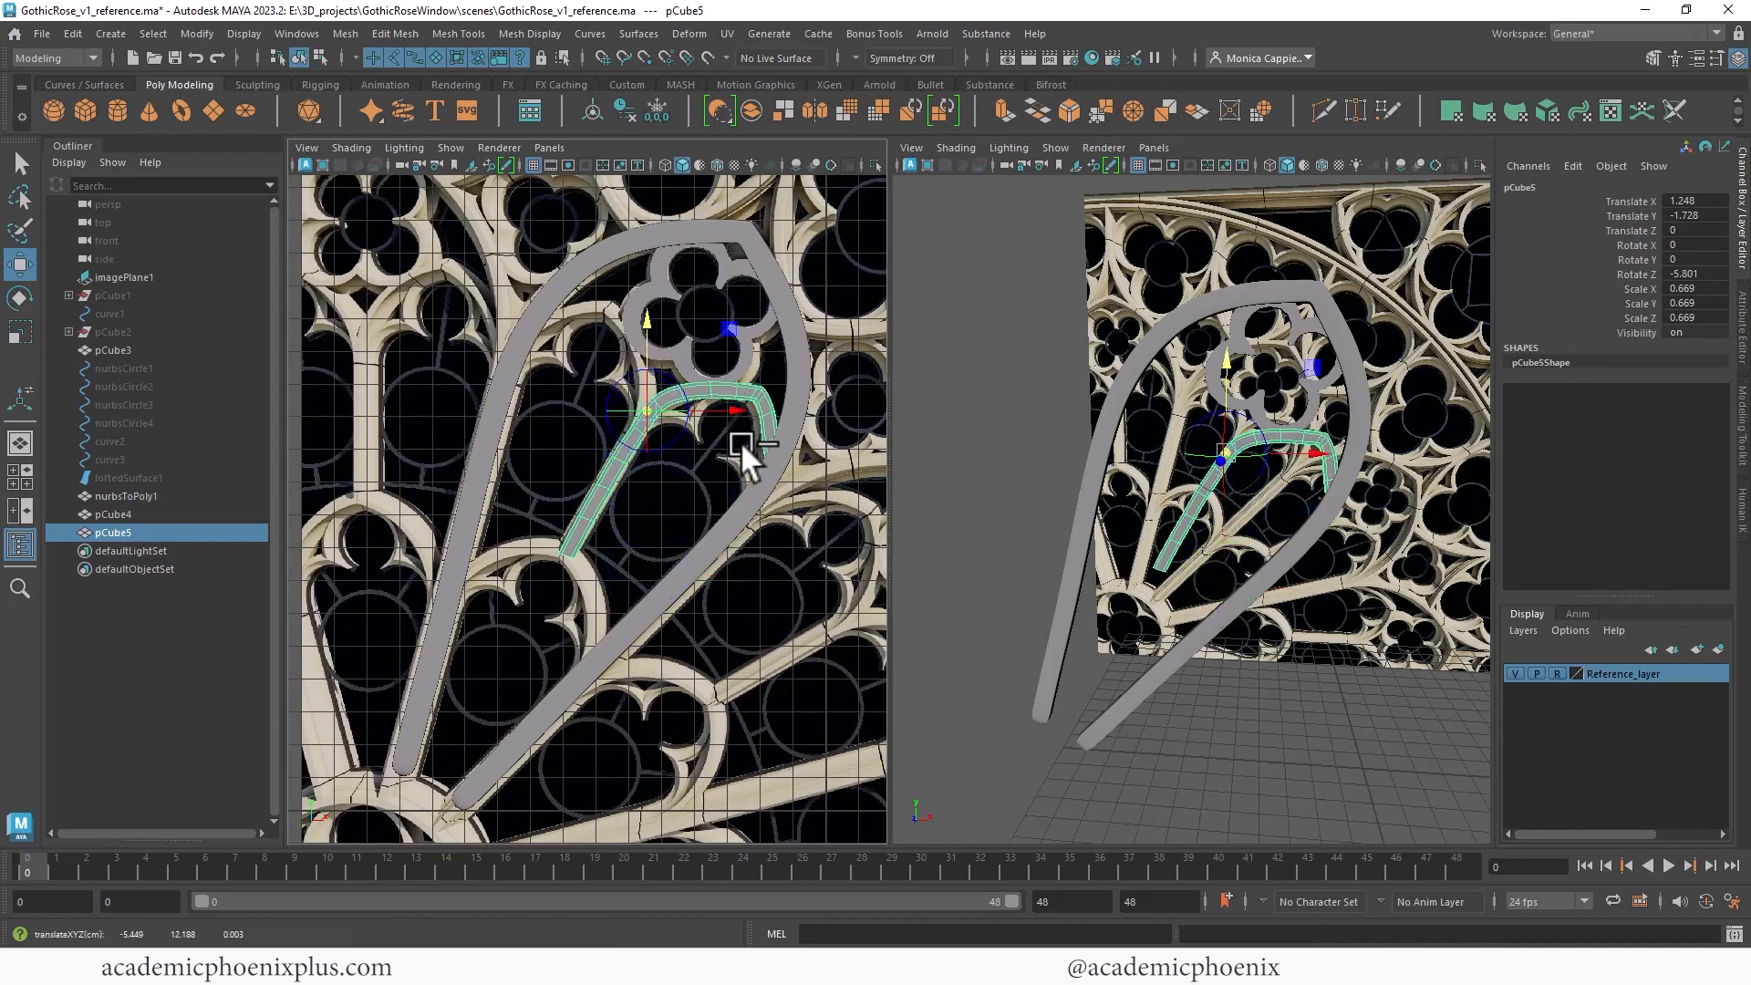
- Duplicate the branch again and mirror the copy by setting its Scale X to -1
key(ctrl+d)
click(656, 110)
click(1695, 288)
text(-1)
key(Return)
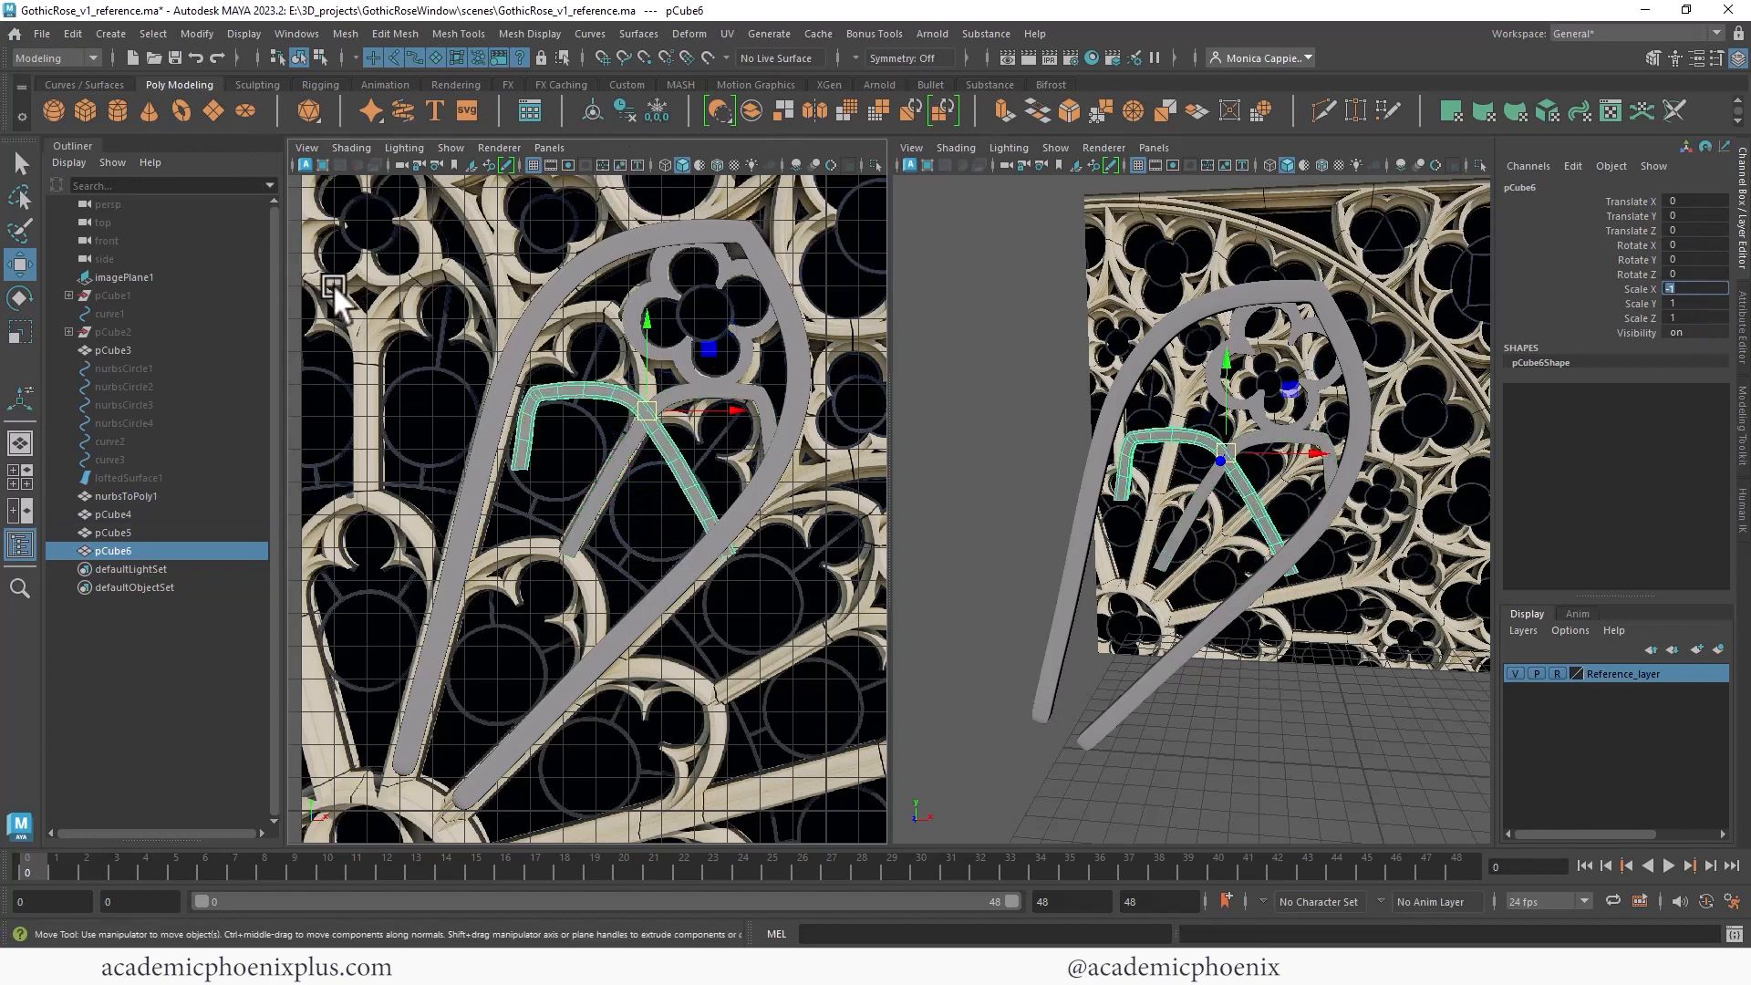
- Rotate the mirrored branch about -59° around Z to follow the opposite arch
key(e)
drag(719, 358, 723, 441)
drag(722, 442, 724, 443)
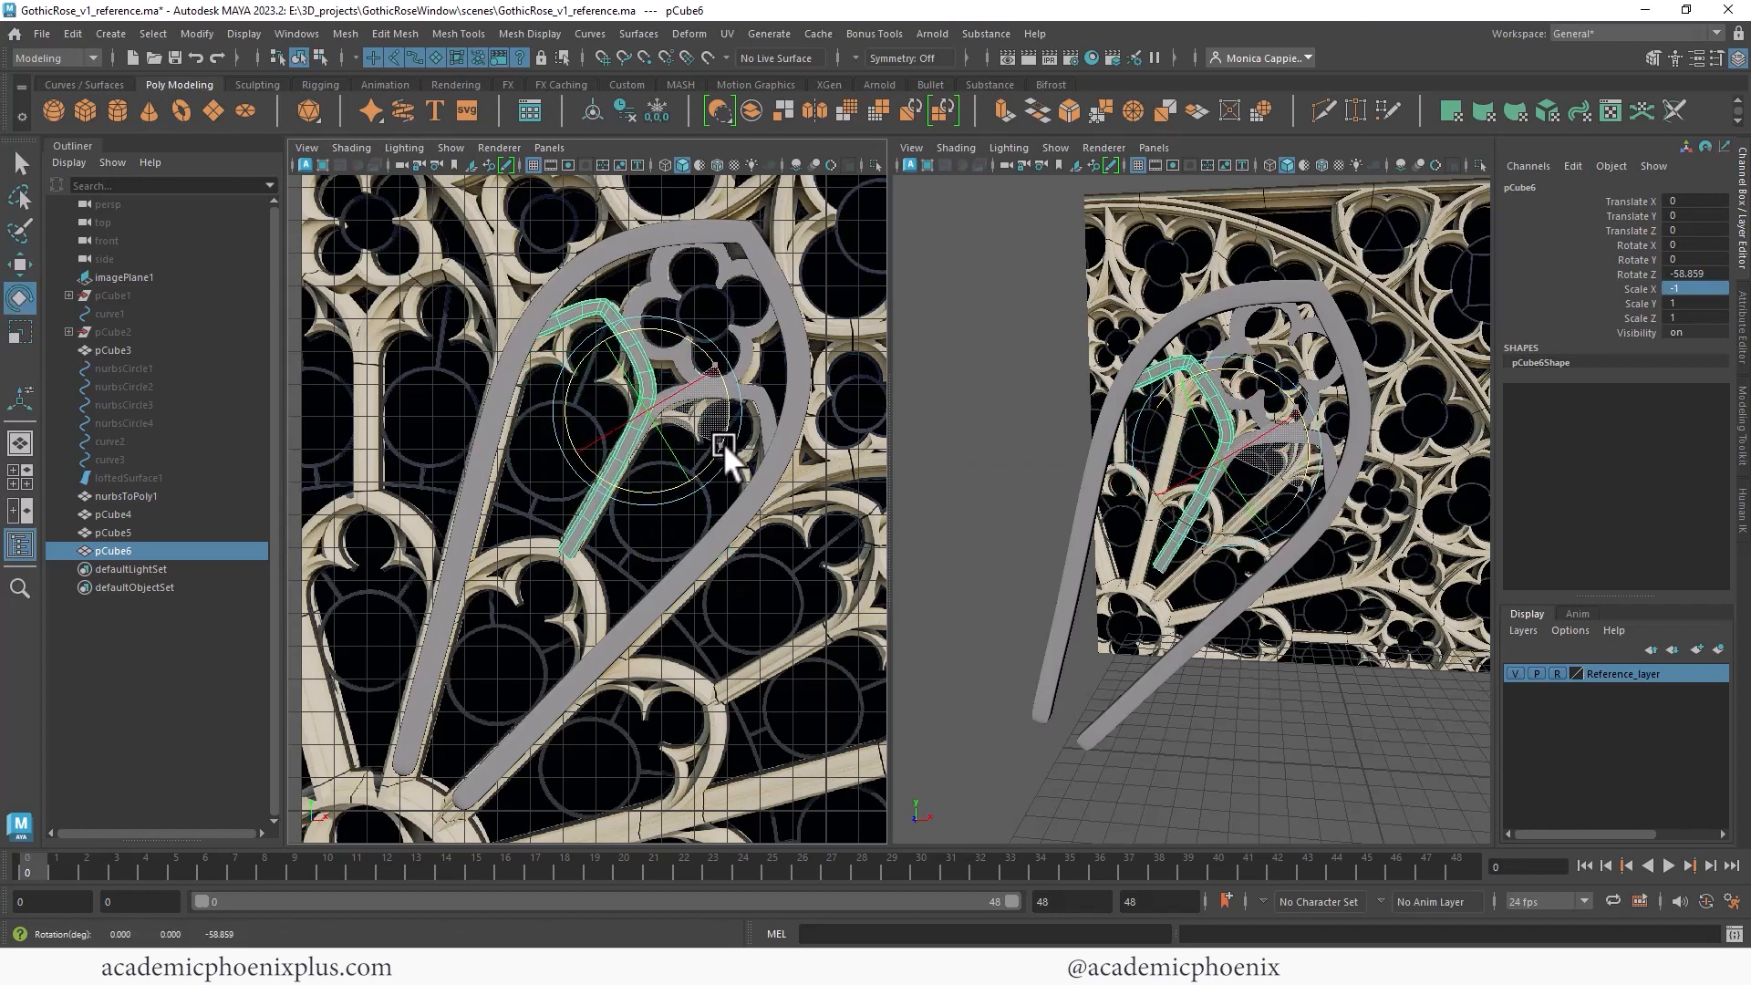
- Select the mirrored branch's end vertices and move them to meet the spoke's arch
right_drag(588, 528, 582, 483)
drag(555, 419, 663, 571)
key(q)
drag(515, 446, 639, 534)
right_drag(648, 420, 636, 467)
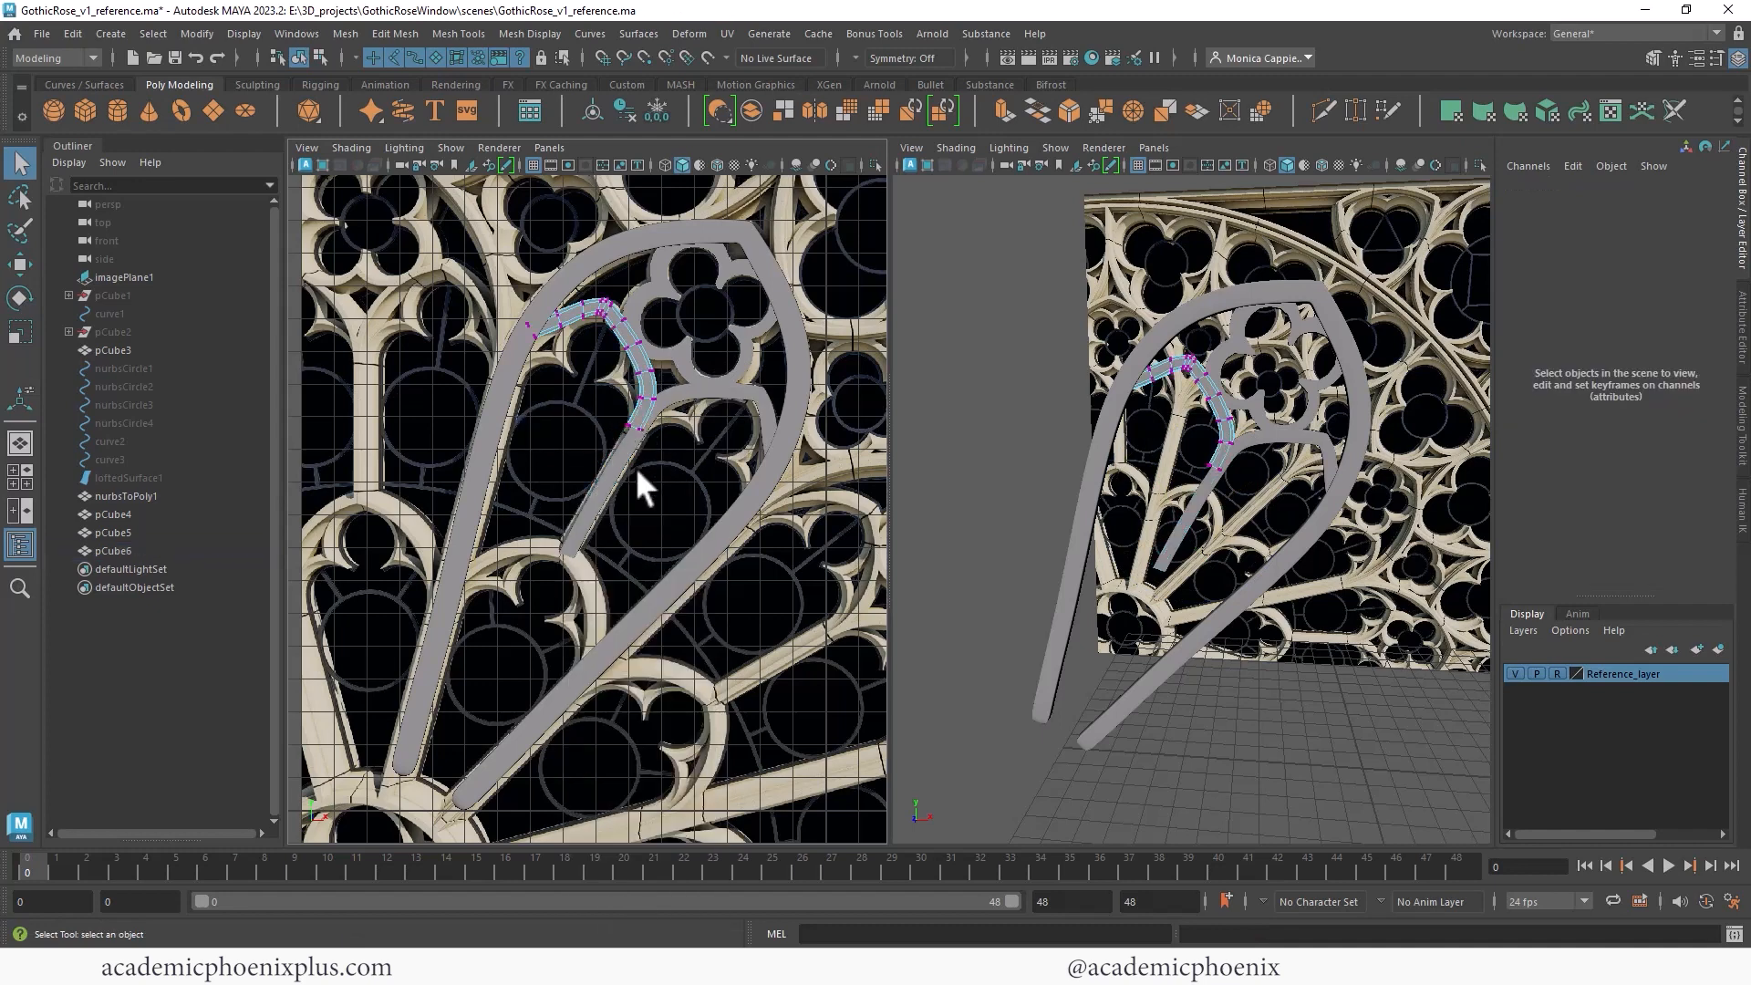
drag(602, 407, 644, 434)
key(w)
right_drag(726, 381, 851, 334)
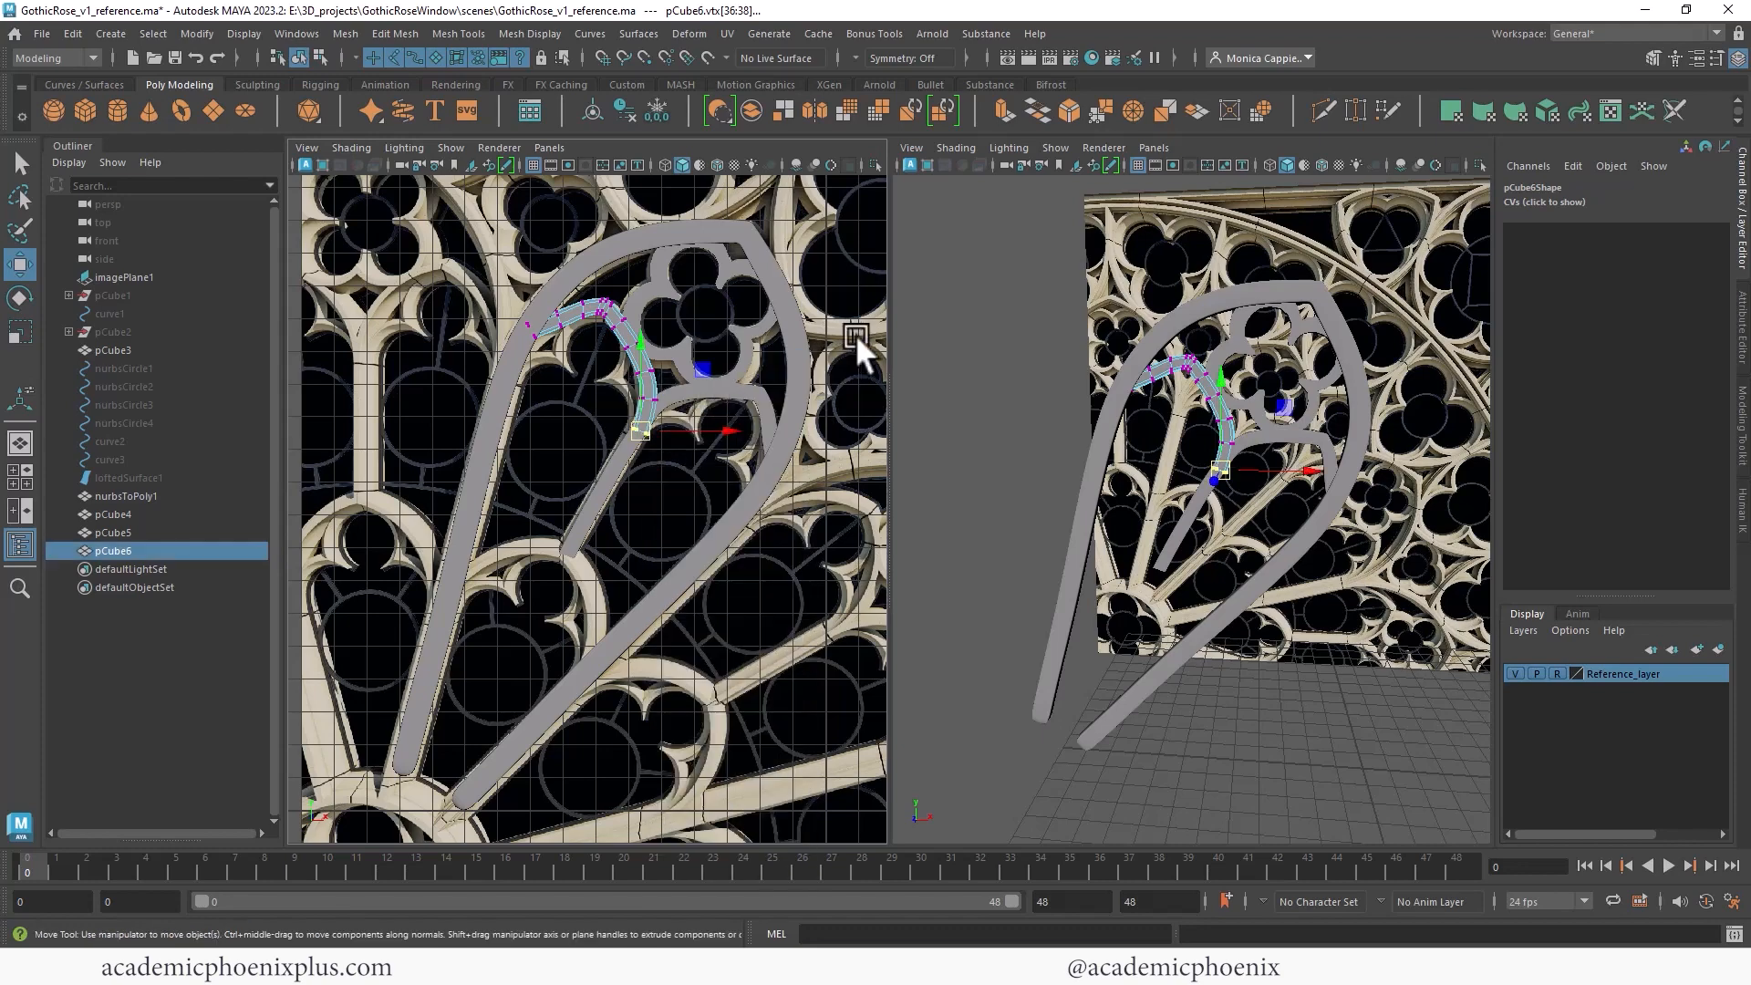
alt+drag(1258, 501, 1200, 490)
alt+right_drag(1200, 491, 1409, 365)
mouse_move(1211, 425)
mouse_down()
mouse_move(1398, 462)
mouse_move(1414, 429)
mouse_move(1205, 396)
mouse_up()
right_drag(1205, 395, 1169, 391)
drag(1250, 435, 1223, 387)
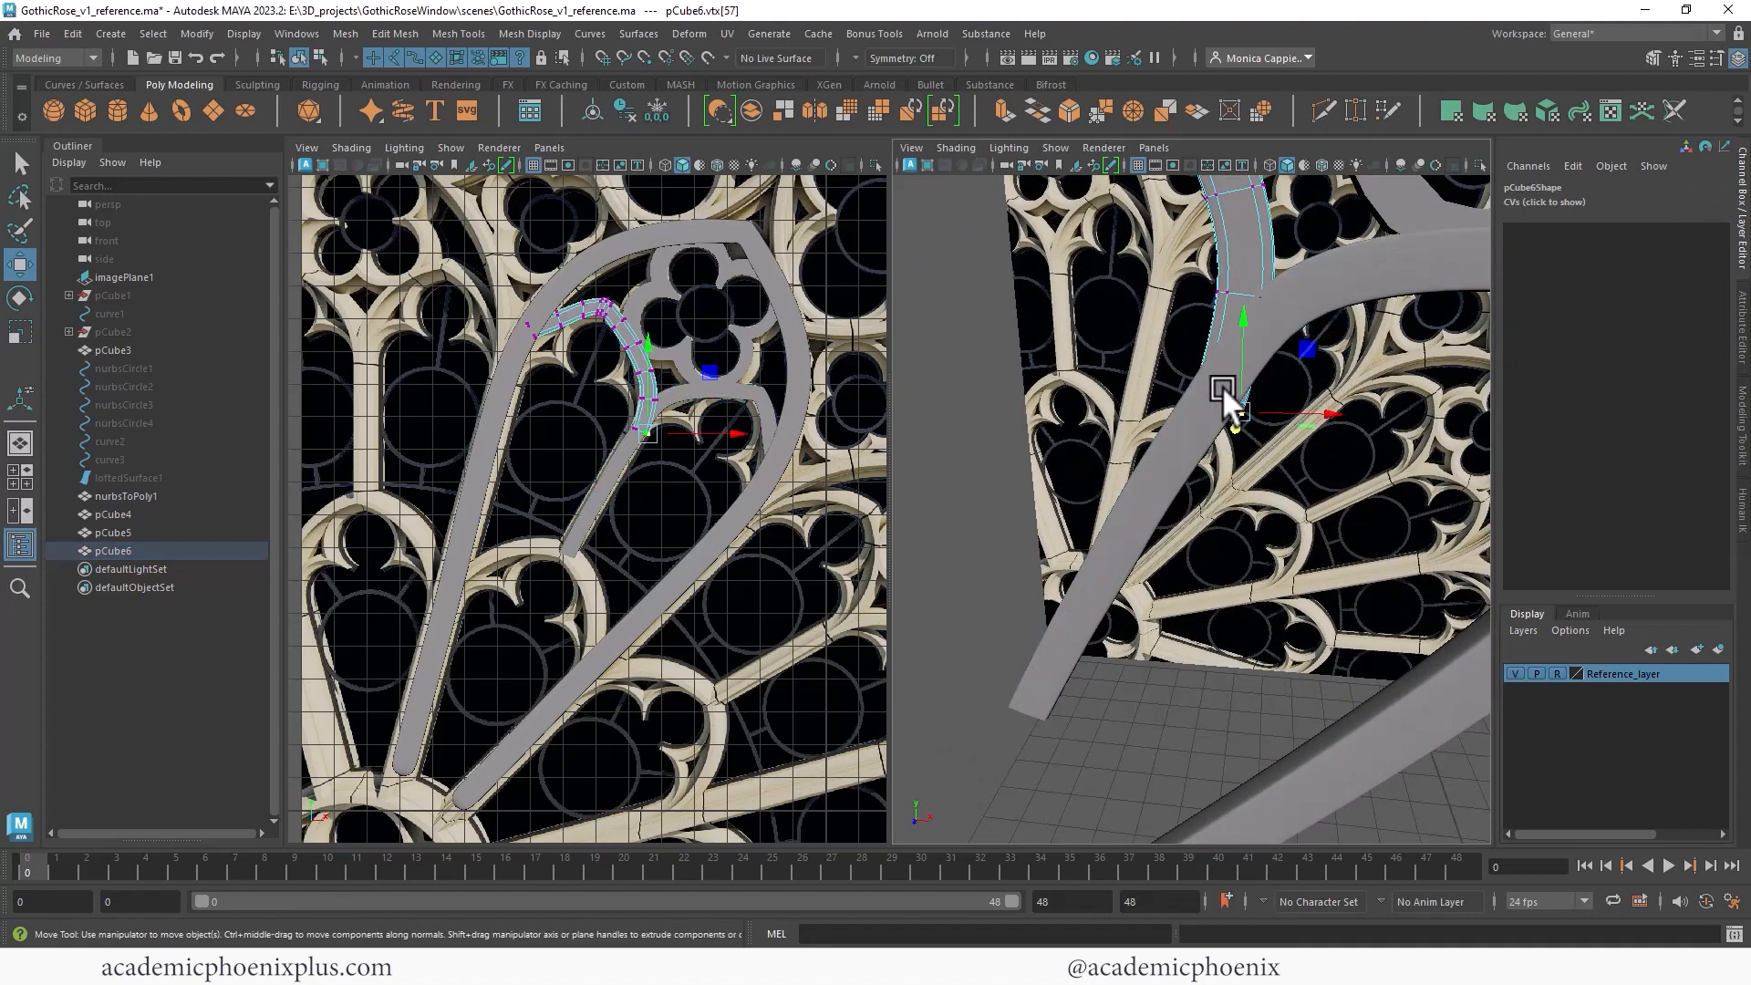
- Duplicate the whole spoke and move the copy down-left, scaling it to about 0.88
right_drag(1260, 266, 1354, 239)
click(1299, 361)
alt+right_drag(1301, 374, 1011, 278)
alt+drag(1250, 375, 1242, 404)
click(735, 527)
alt+middle_drag(1176, 452, 1235, 336)
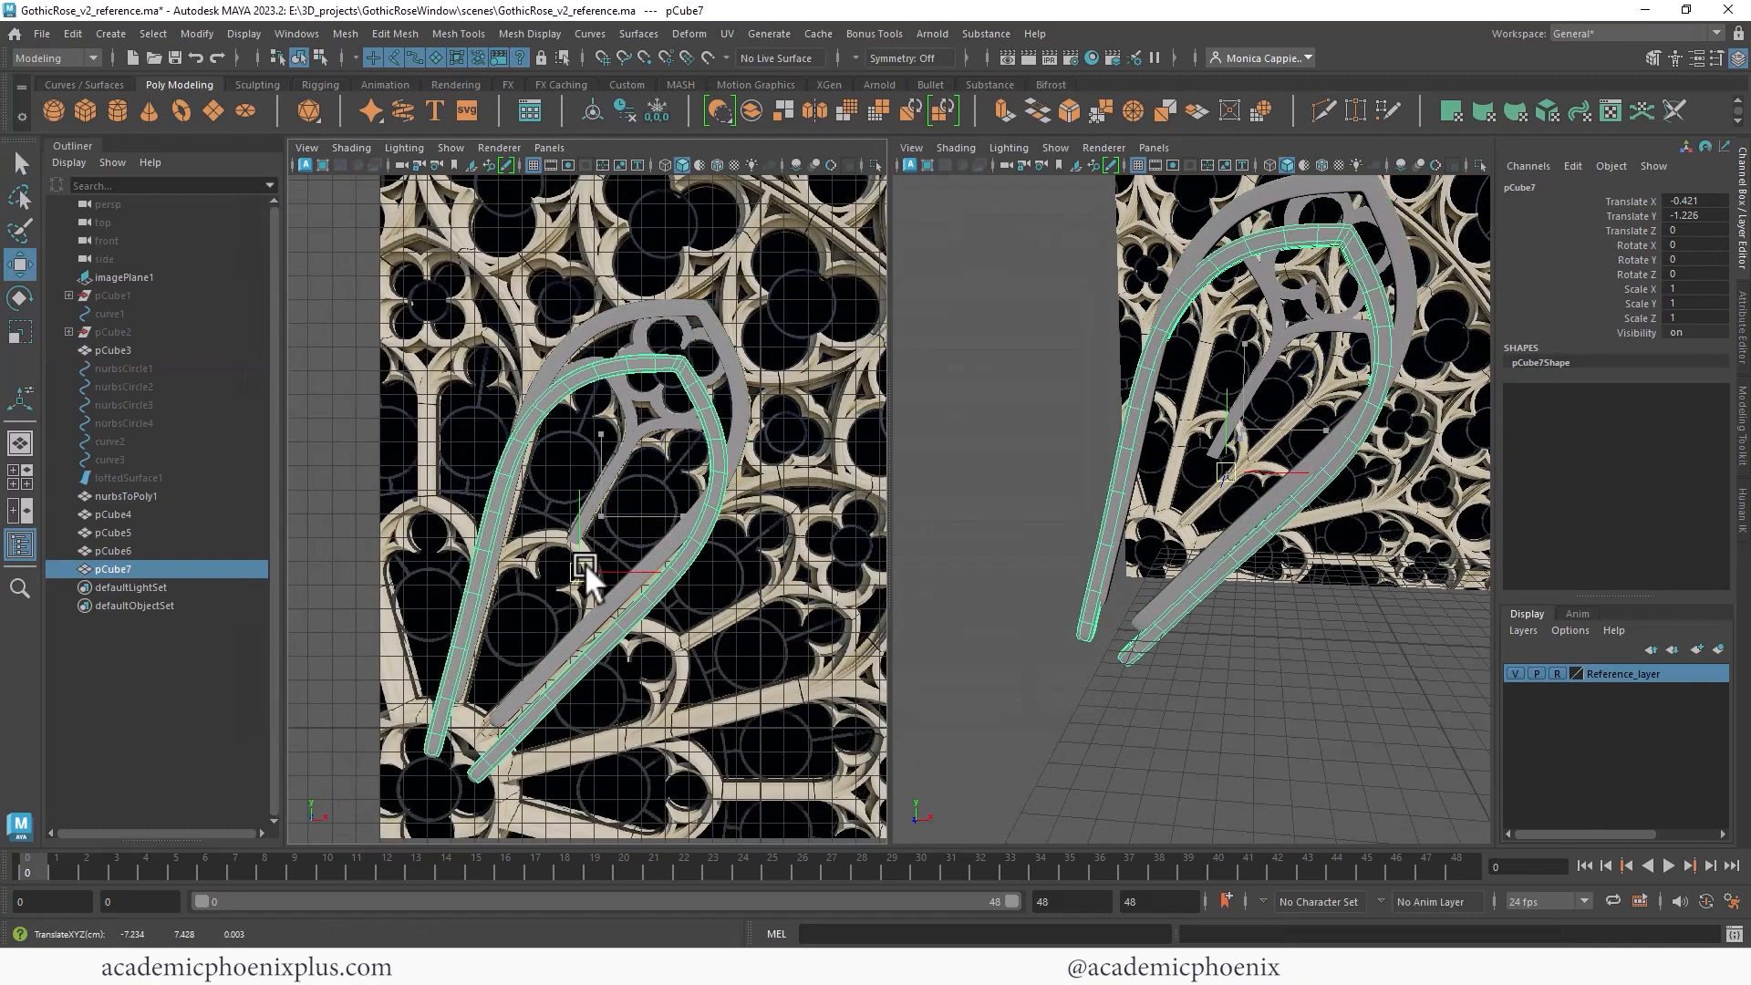
drag(584, 562, 474, 742)
key(r)
key(w)
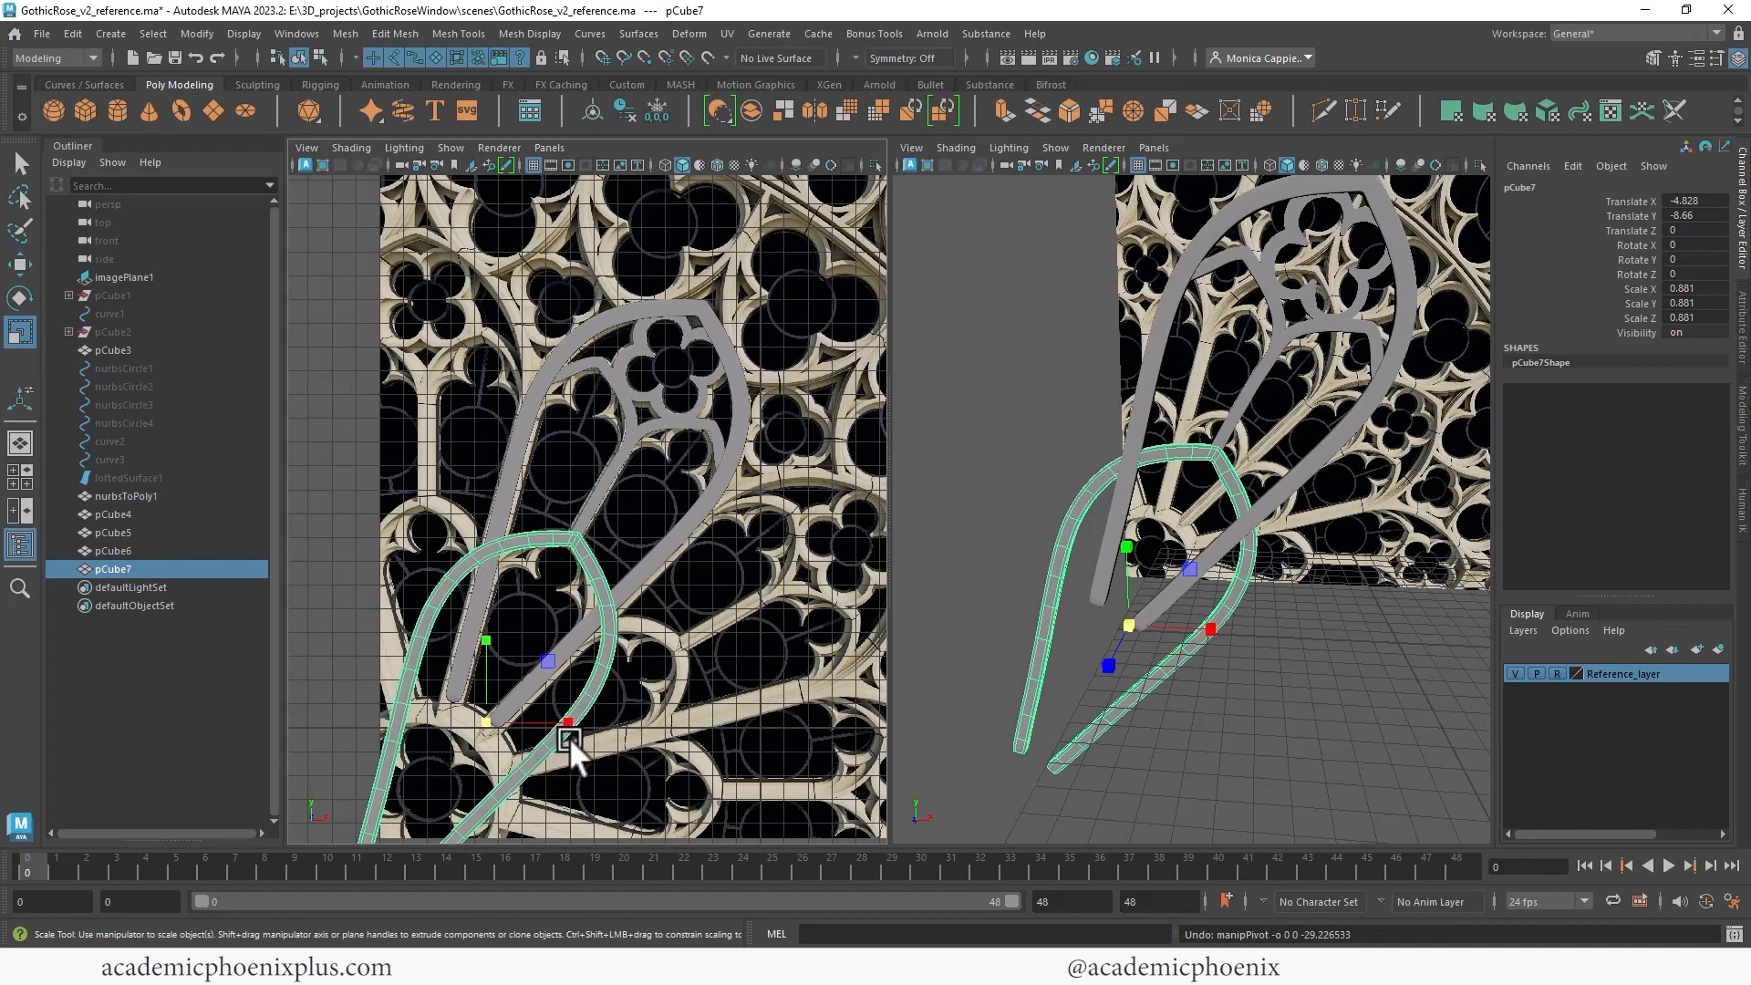
- Reposition the new spoke copy's pivot and delete its upper faces
key(d)
mouse_move(529, 708)
mouse_down()
mouse_move(551, 742)
mouse_move(498, 710)
mouse_up()
key(d)
key(w)
right_drag(570, 558, 604, 472)
alt+middle_drag(602, 500, 709, 300)
drag(489, 334, 580, 436)
key(Delete)
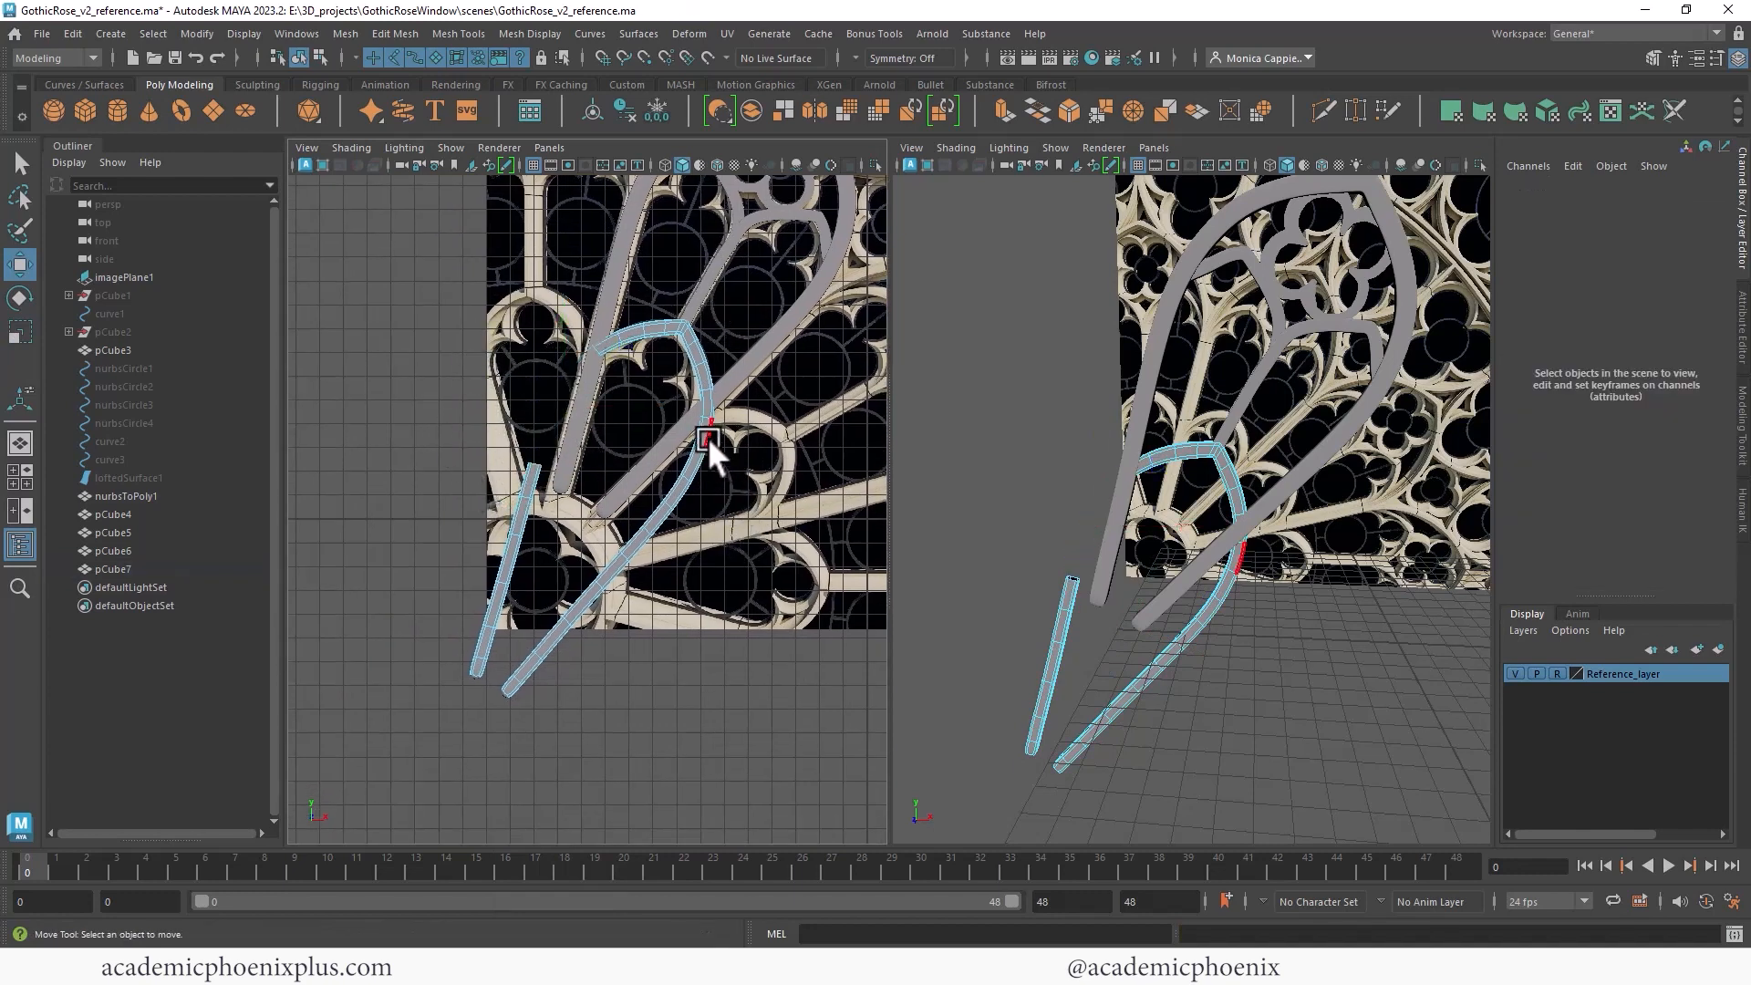
- Delete the remaining faces of the lower spoke copy, keeping only a short arch segment
click(708, 485)
key(Delete)
click(517, 529)
click(547, 564)
click(578, 602)
key(Delete)
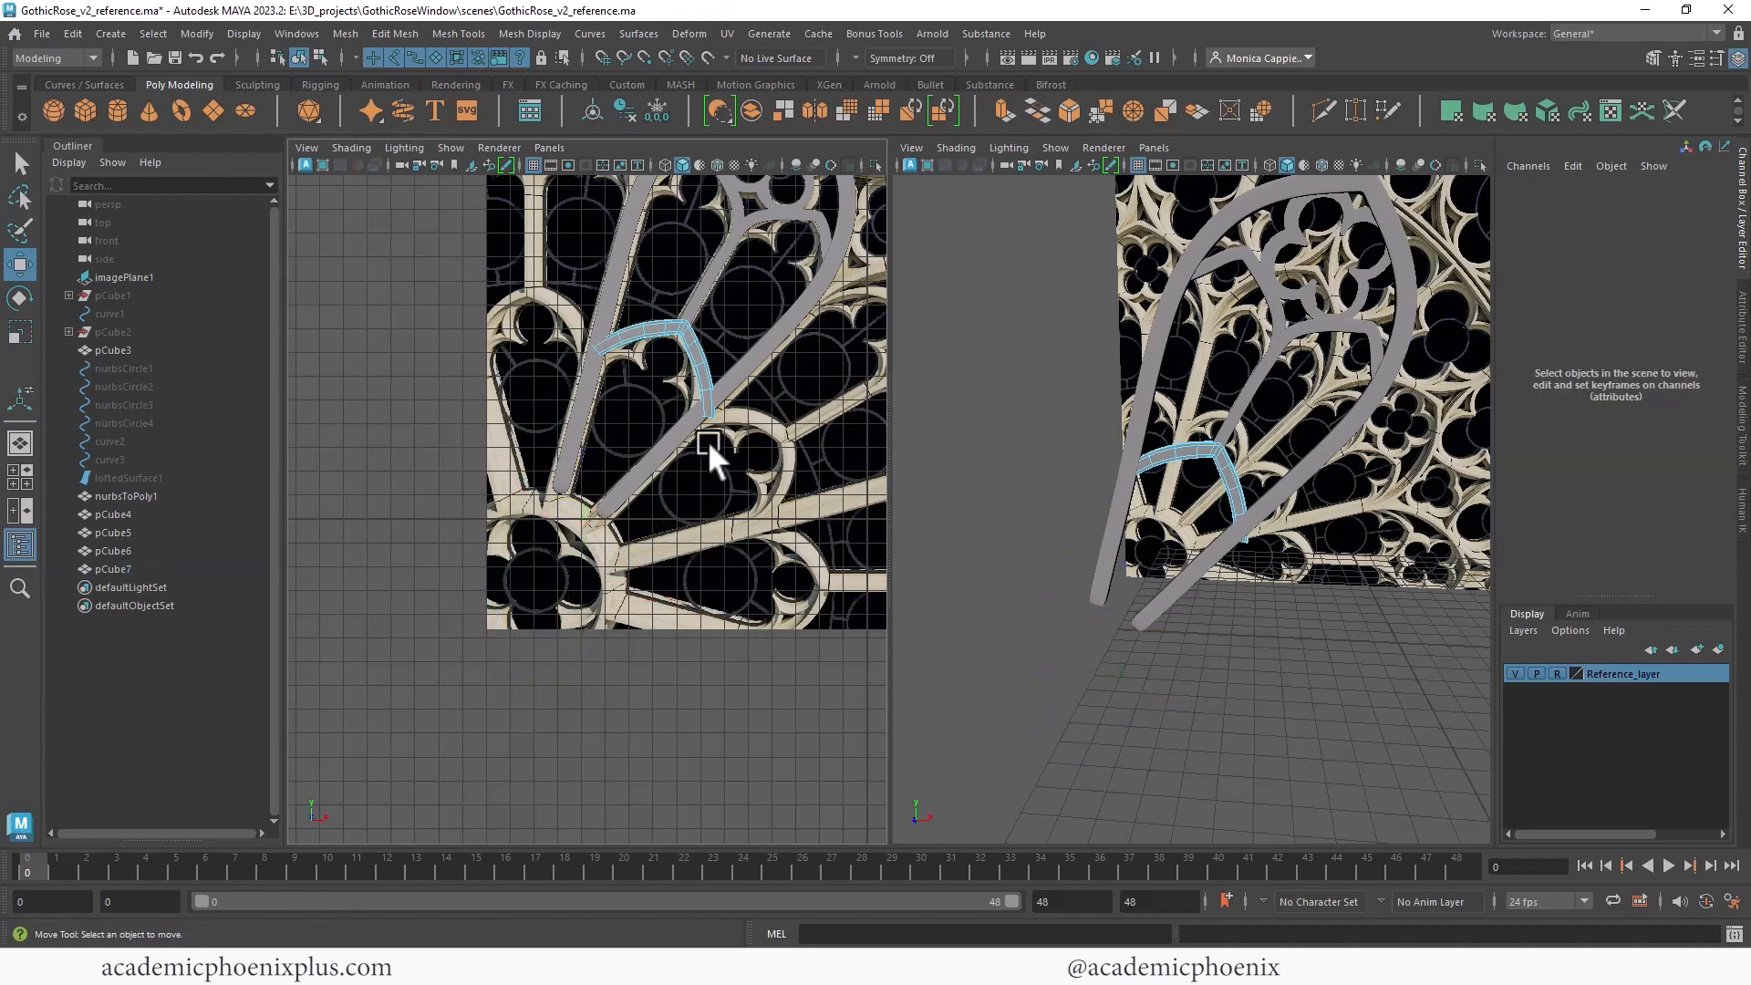
- Select the arch segment's end vertices and move them to align with the reference tracery
scroll(688, 368, up, 5)
right_drag(617, 426, 555, 413)
drag(668, 616, 589, 578)
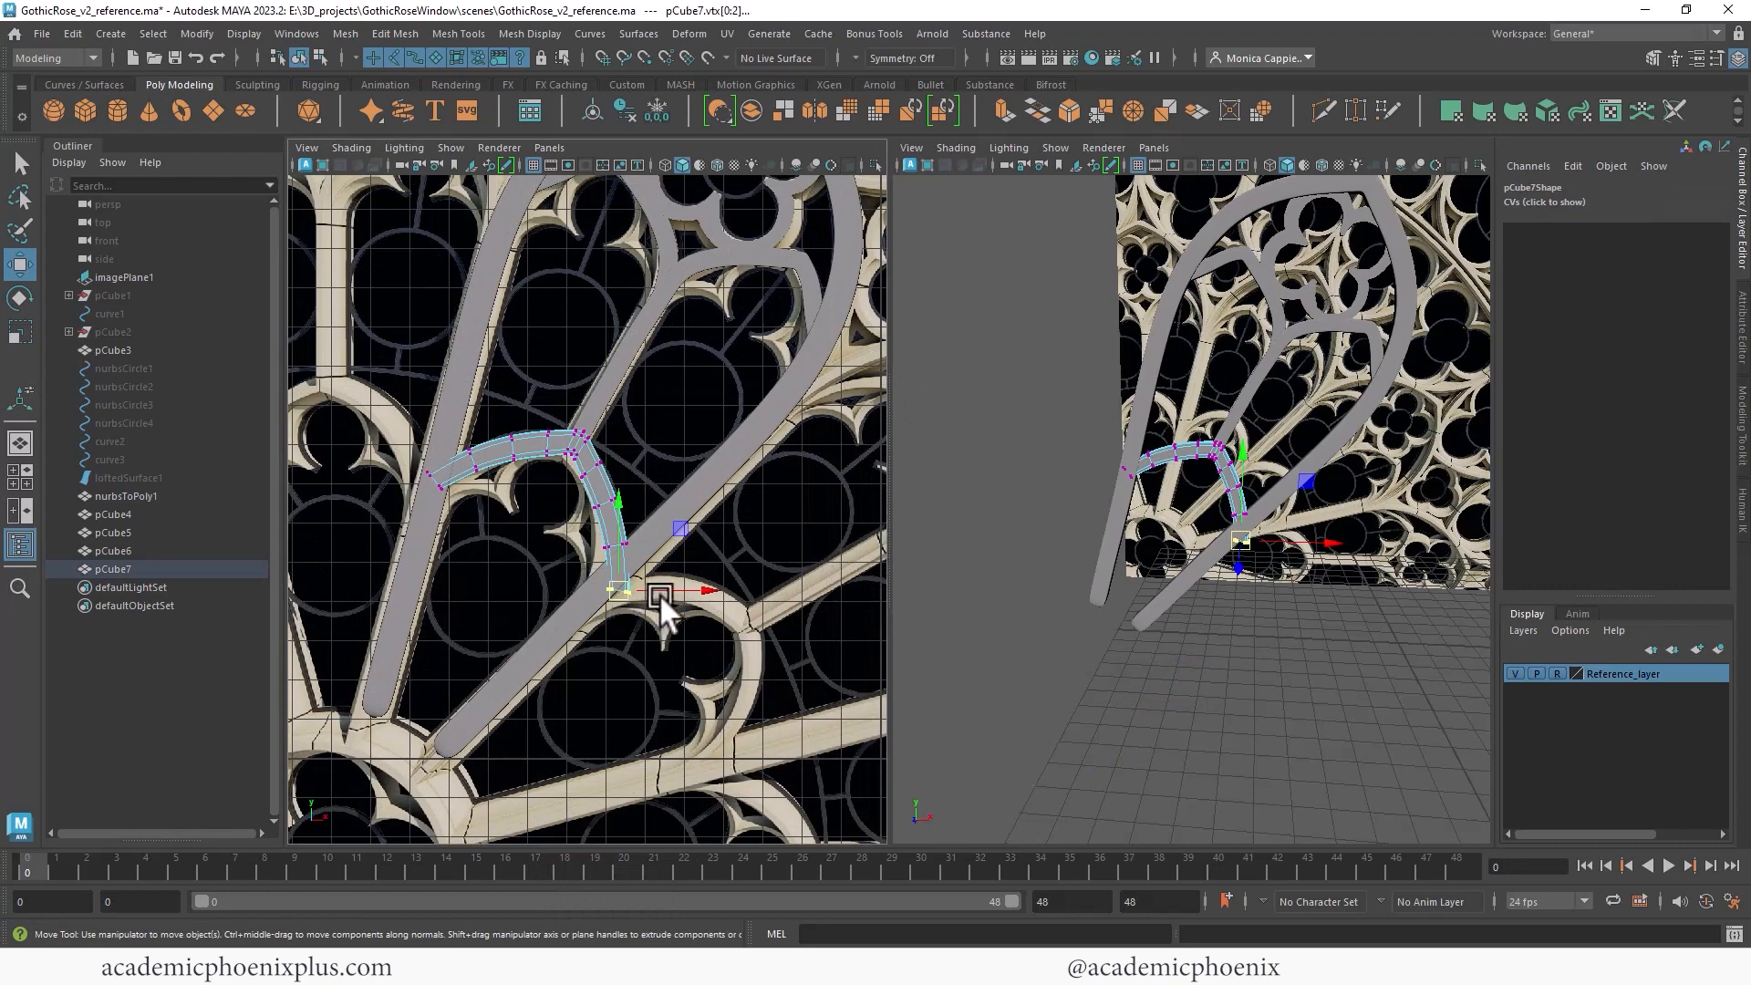
drag(696, 589, 677, 592)
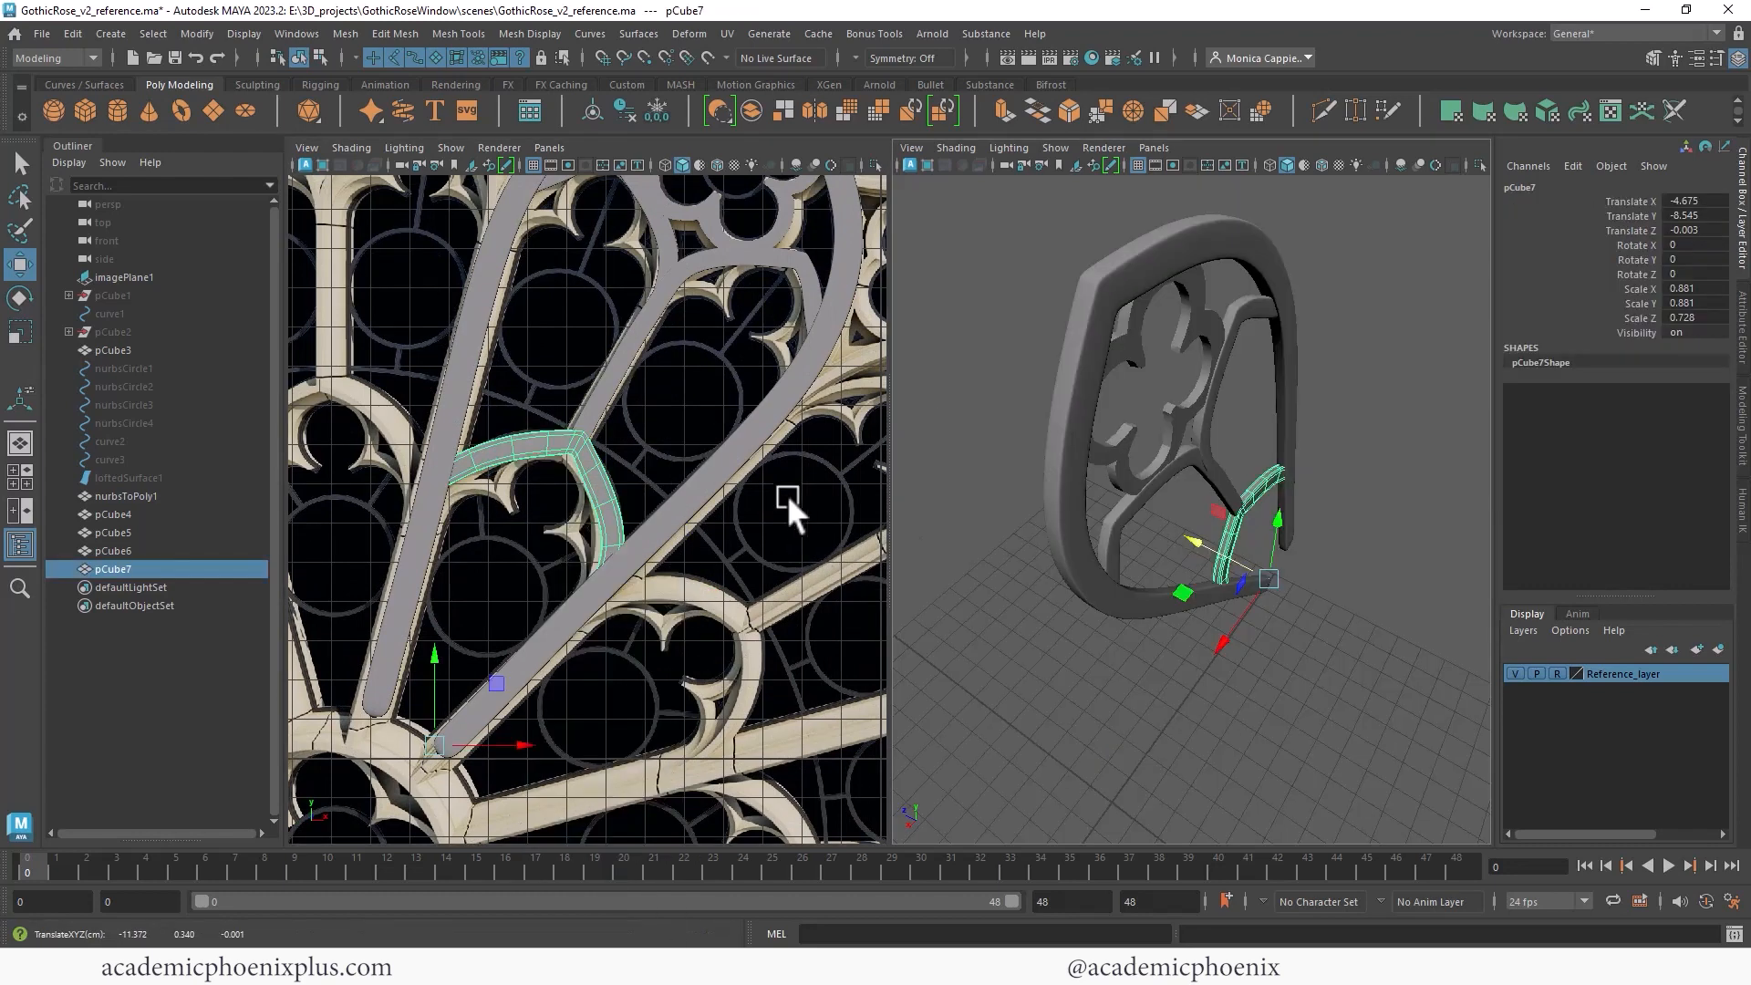
- Duplicate the quatrefoil, then move, rotate and scale the copy into the lower area of the spoke
scroll(786, 494, down, 5)
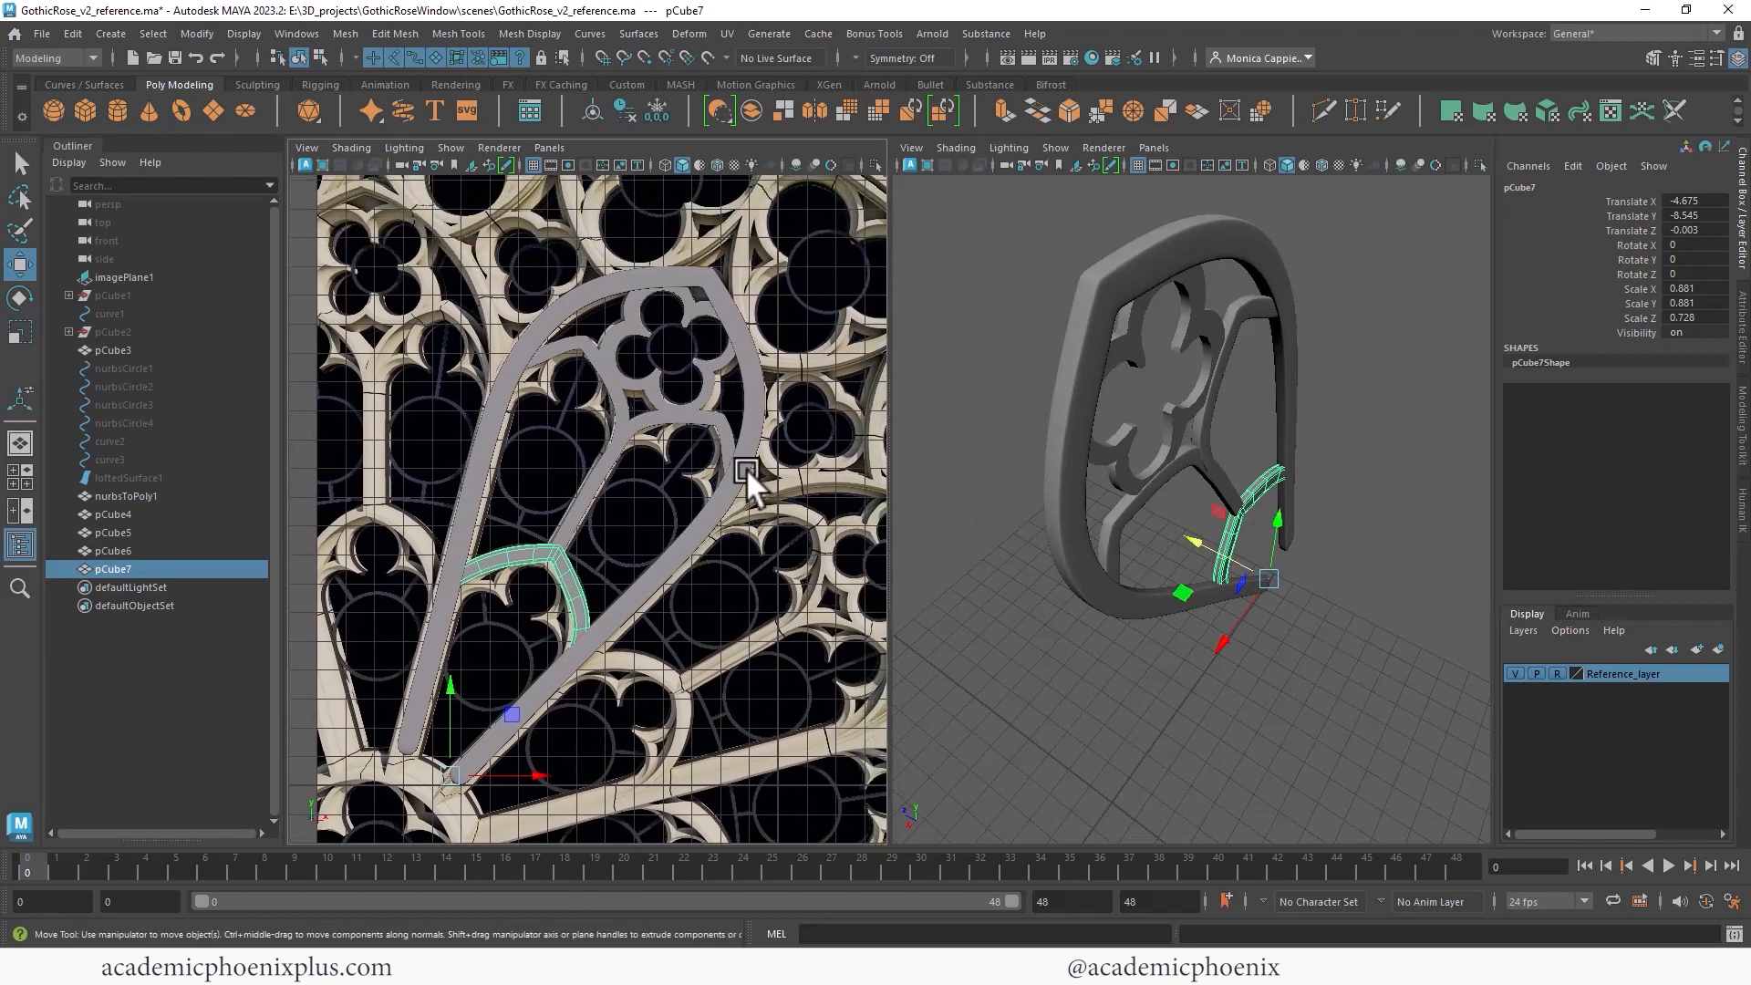
click(708, 394)
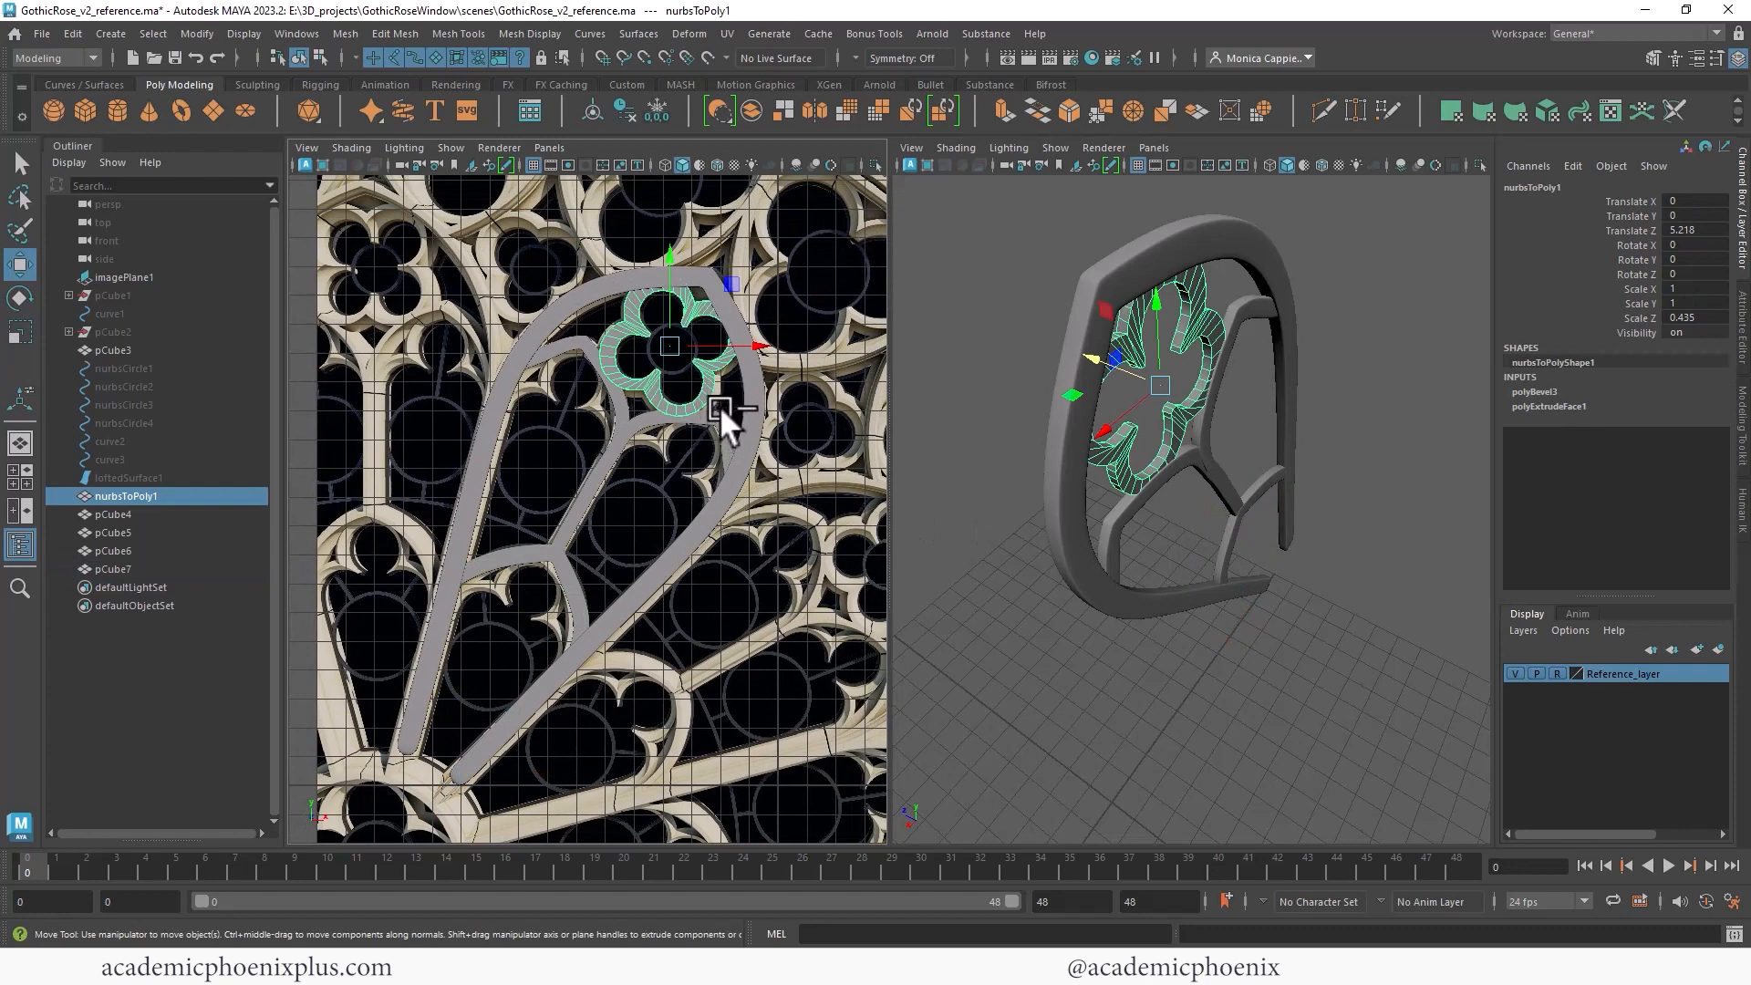
key(ctrl+d)
drag(670, 346, 685, 464)
key(e)
drag(764, 417, 670, 481)
key(w)
key(r)
key(w)
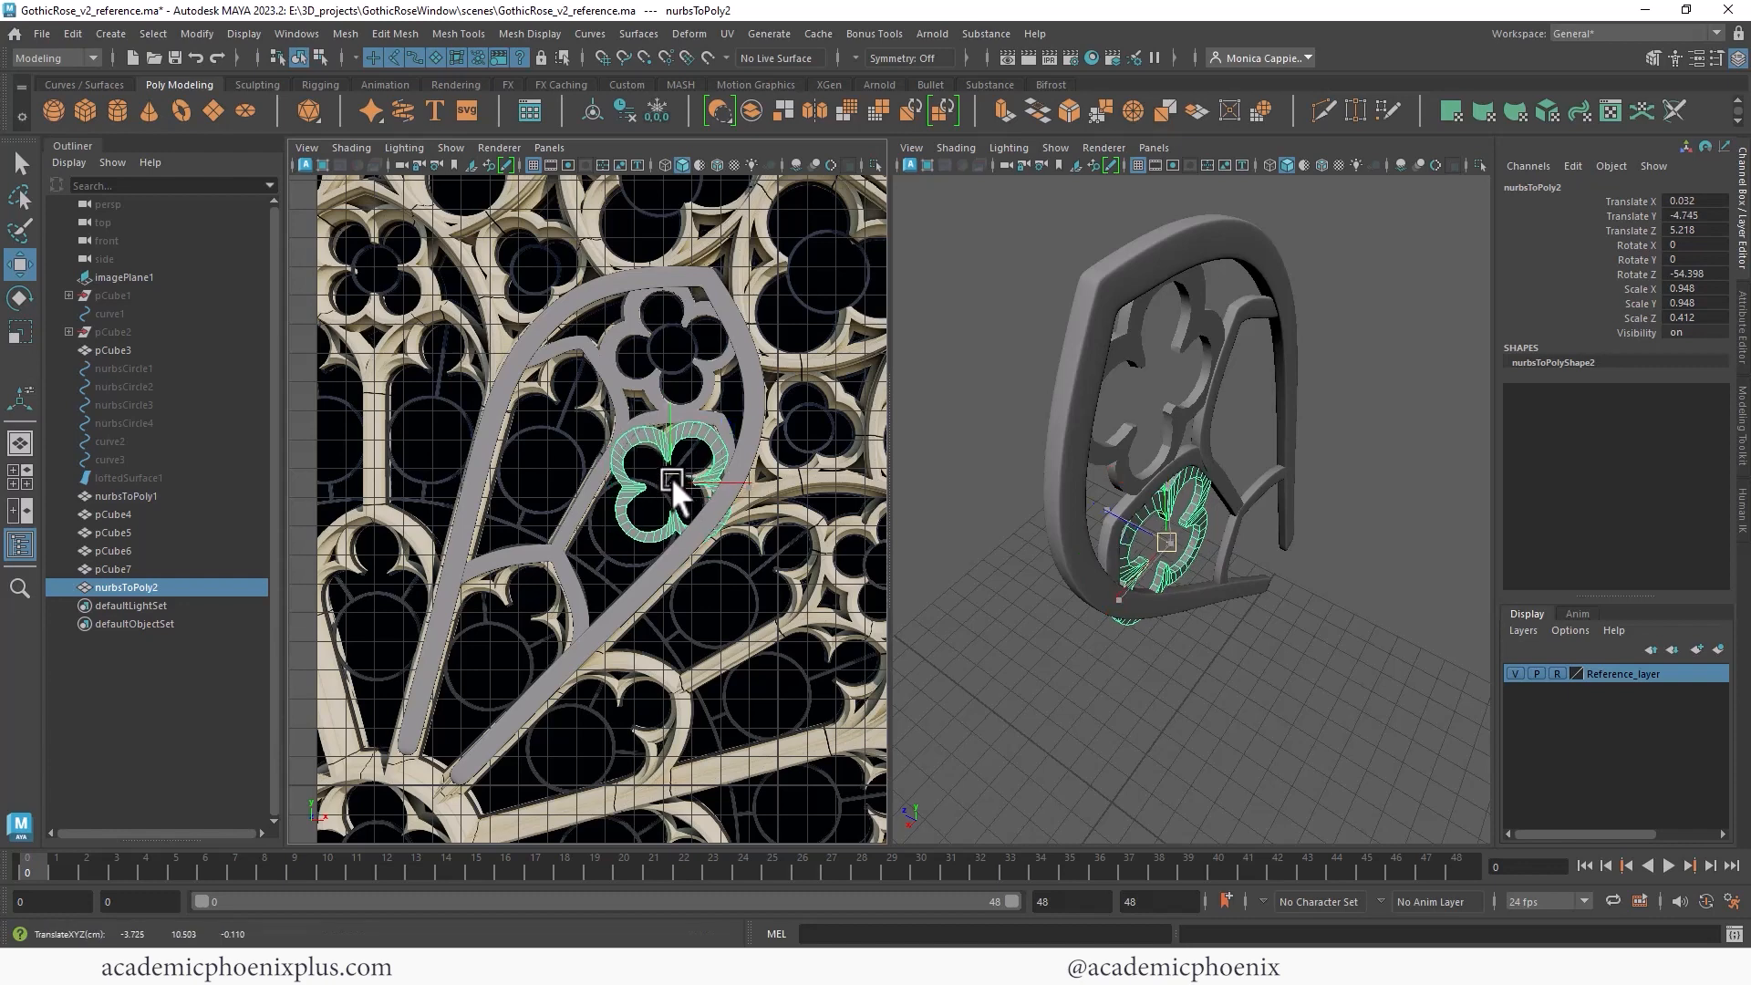
drag(670, 481, 671, 480)
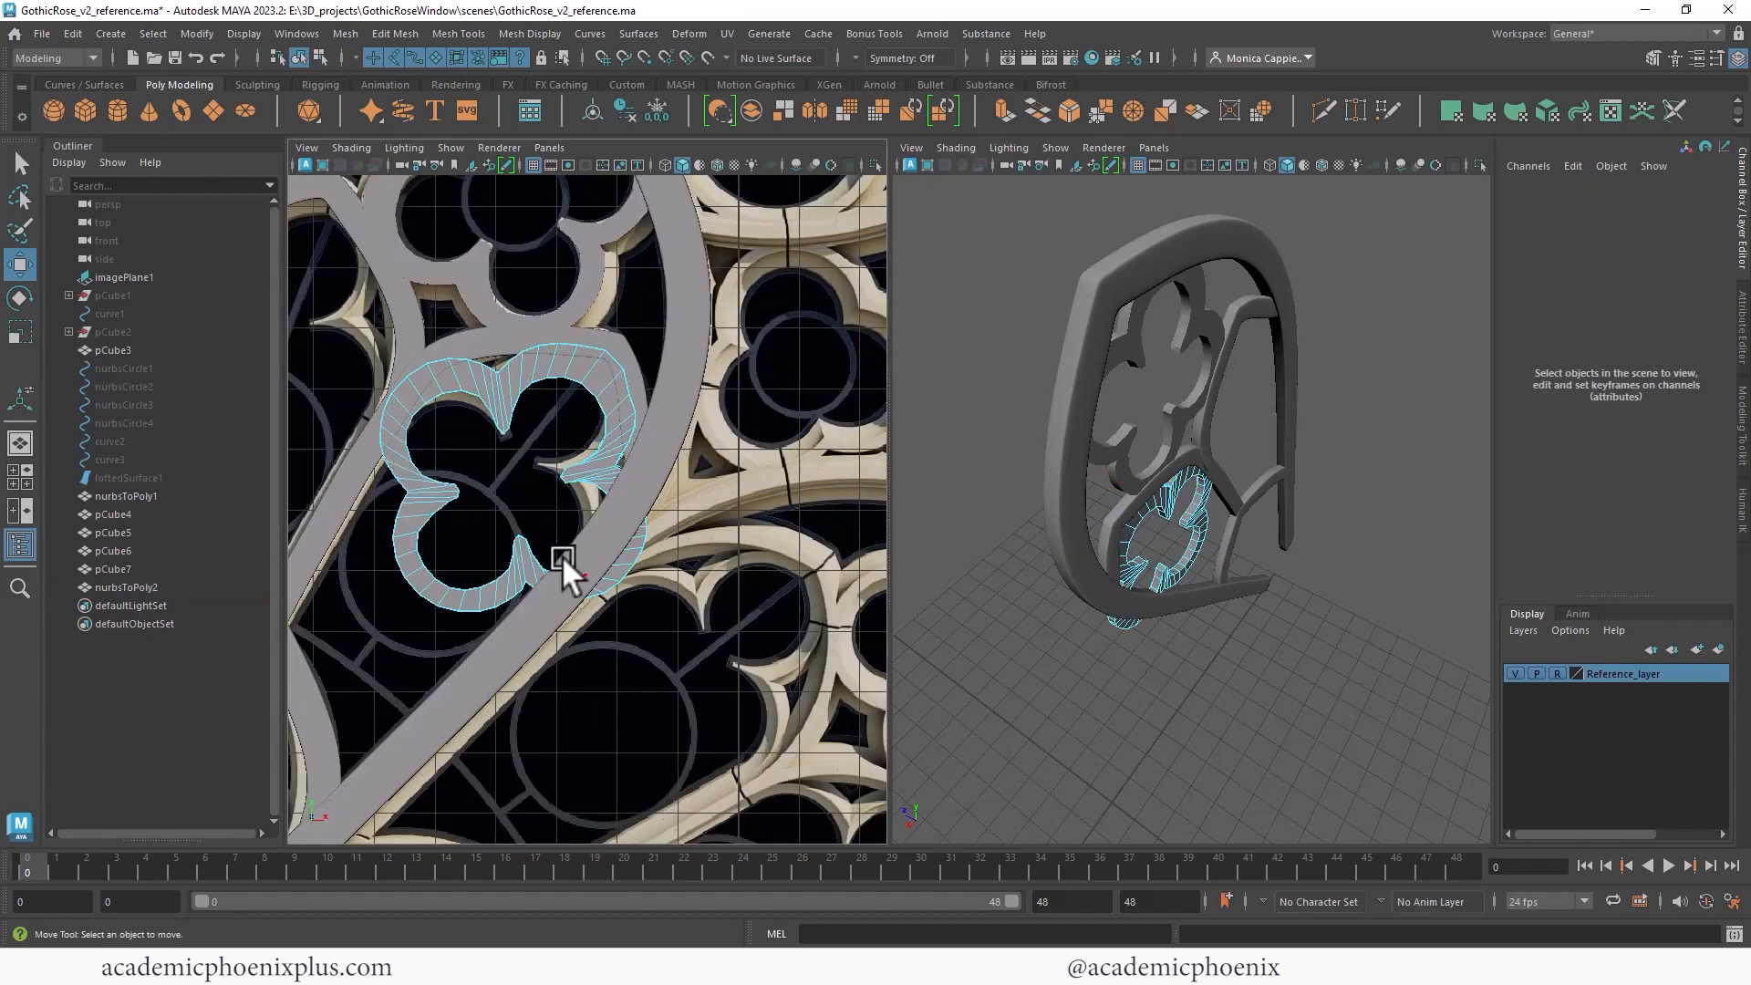
- Delete faces of the quatrefoil copy, leaving only a partial lobe piece
click(419, 451)
key(Delete)
click(638, 547)
key(Delete)
double_click(458, 585)
key(Delete)
key(Delete)
- Position the partial quatrefoil piece against the spoke, checking it in the perspective view
right_drag(605, 419, 704, 367)
alt+drag(1106, 485, 1321, 523)
drag(1217, 502, 995, 391)
scroll(1163, 411, up, 6)
key(r)
key(w)
drag(511, 473, 501, 469)
alt+drag(1060, 429, 1135, 483)
click(1184, 560)
alt+drag(1204, 555, 1212, 436)
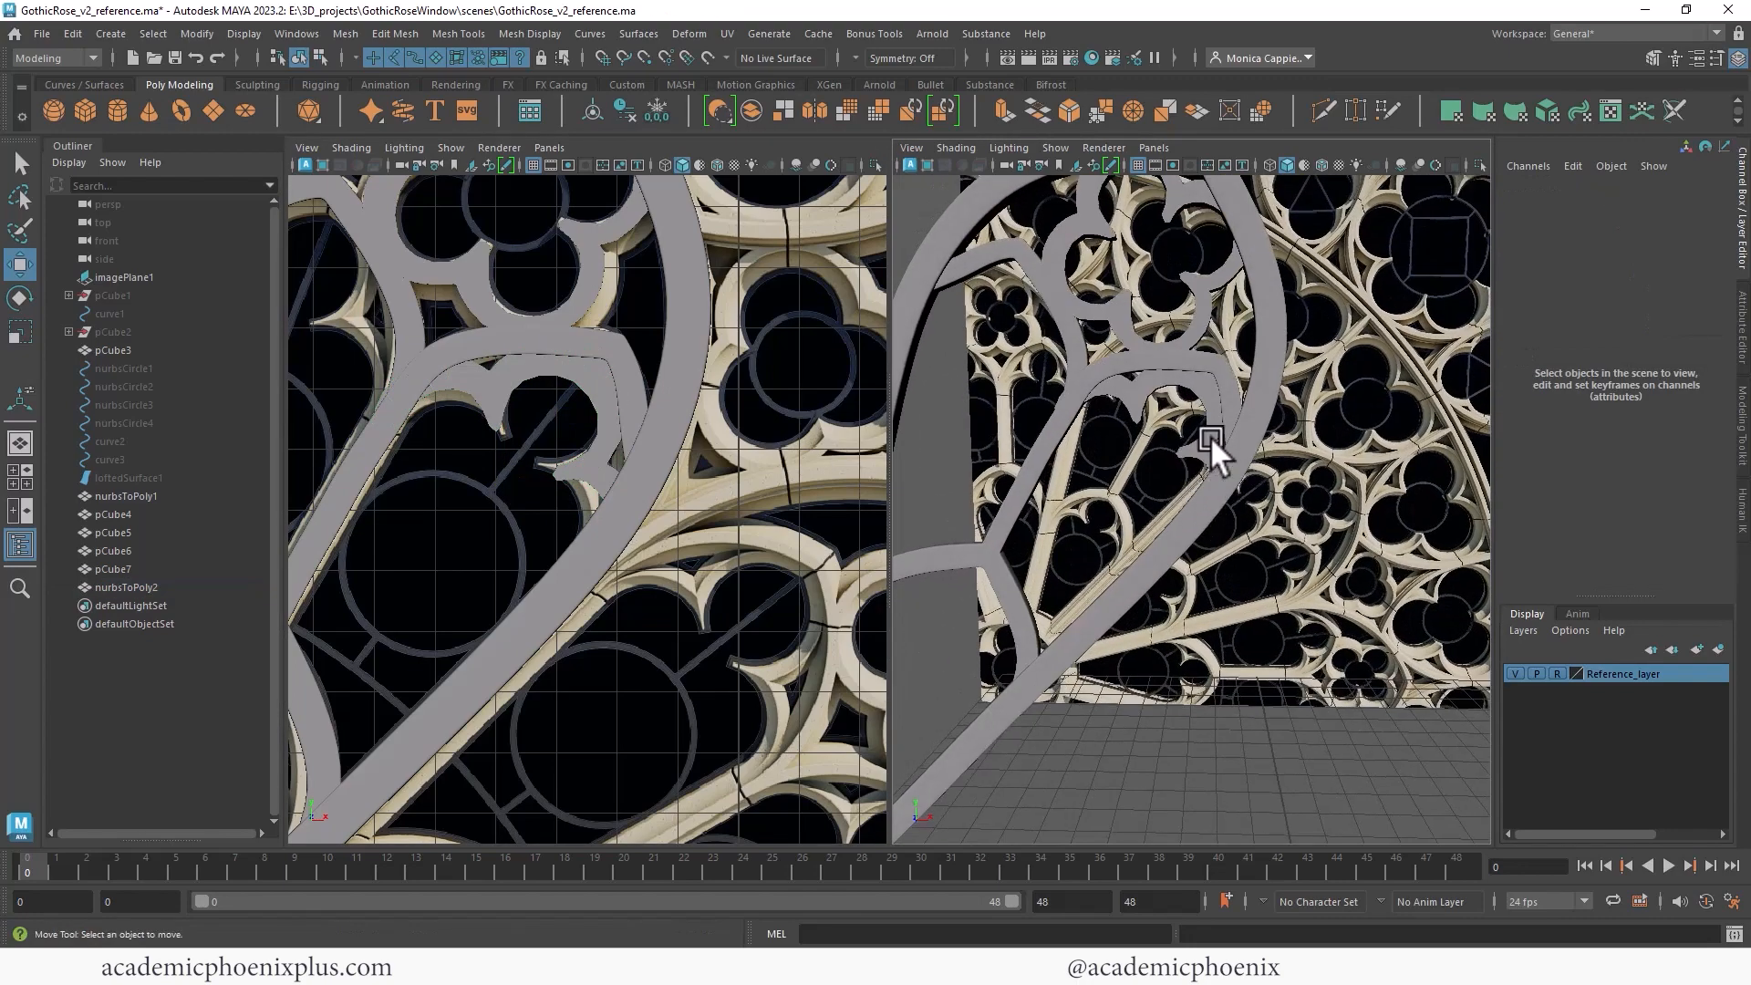
- Scale the partial quatrefoil piece's depth to about 0.35 so it fits within the spoke
click(1196, 451)
key(r)
mouse_move(1191, 517)
mouse_down()
mouse_move(1218, 549)
mouse_move(1195, 513)
mouse_up()
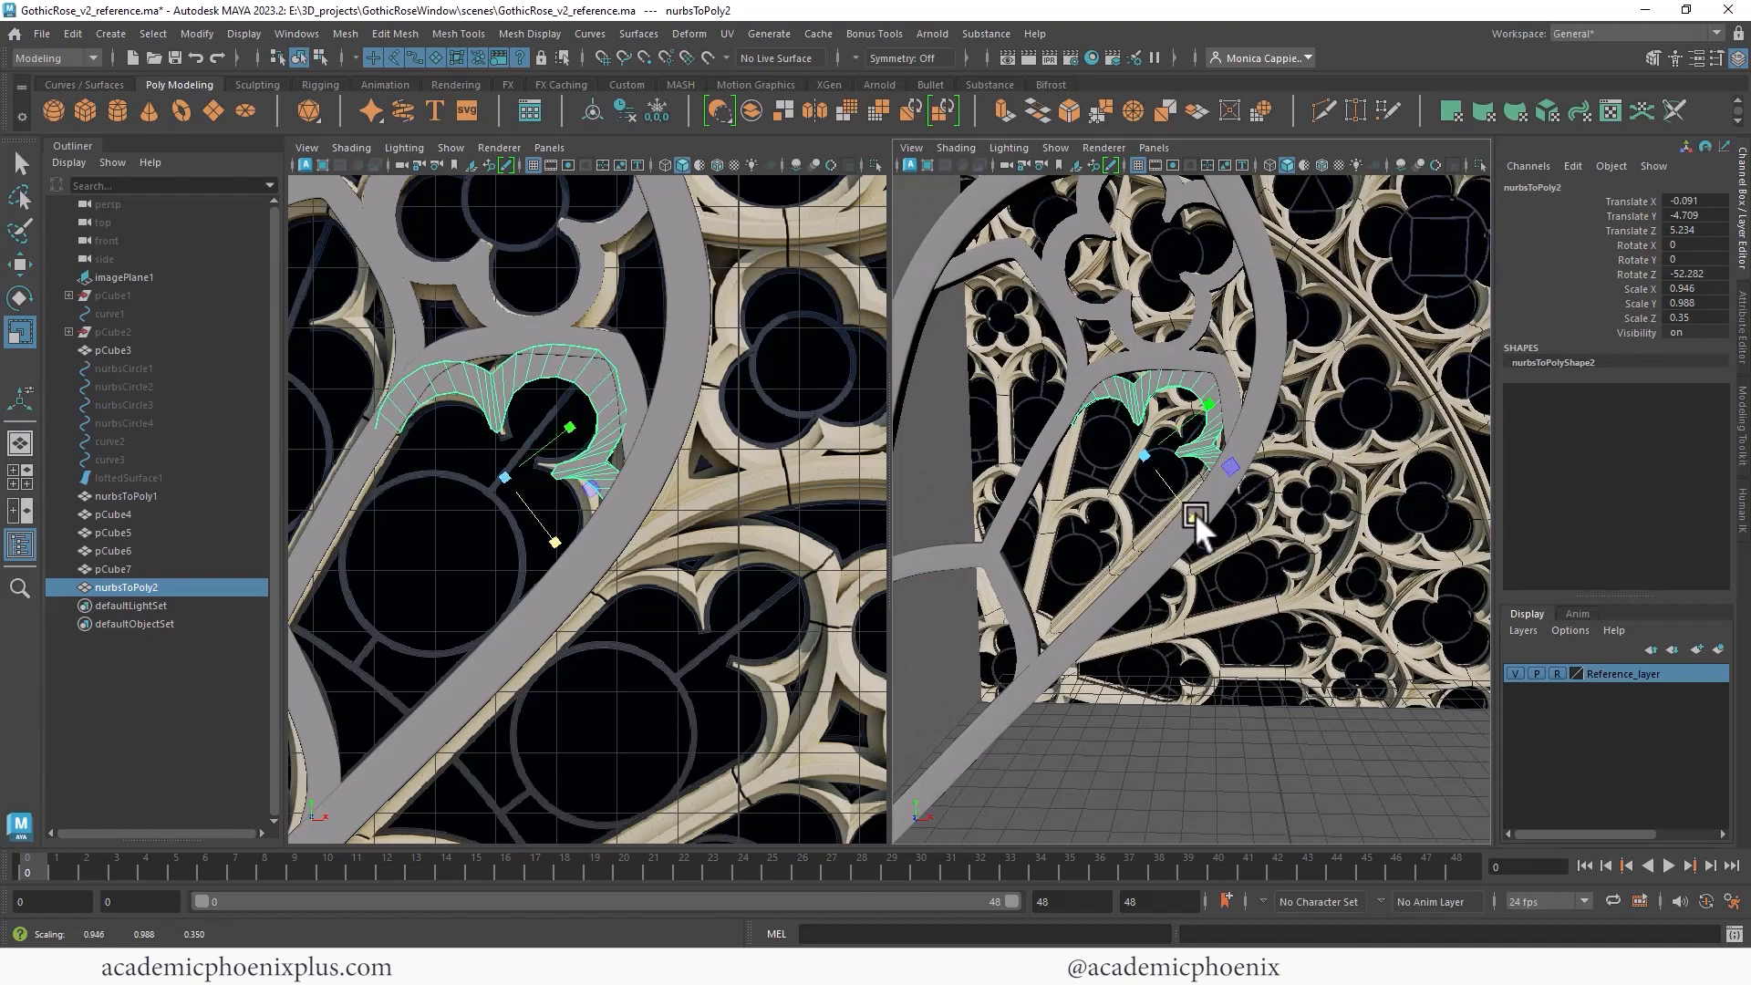
click(1302, 550)
alt+right_drag(1302, 549, 1186, 438)
alt+drag(1186, 438, 1228, 460)
click(1206, 467)
- Duplicate the partial quatrefoil piece and move and rotate the copy into the upper-left arch
alt+drag(945, 417, 1044, 425)
alt+middle_drag(562, 495, 735, 540)
key(ctrl+d)
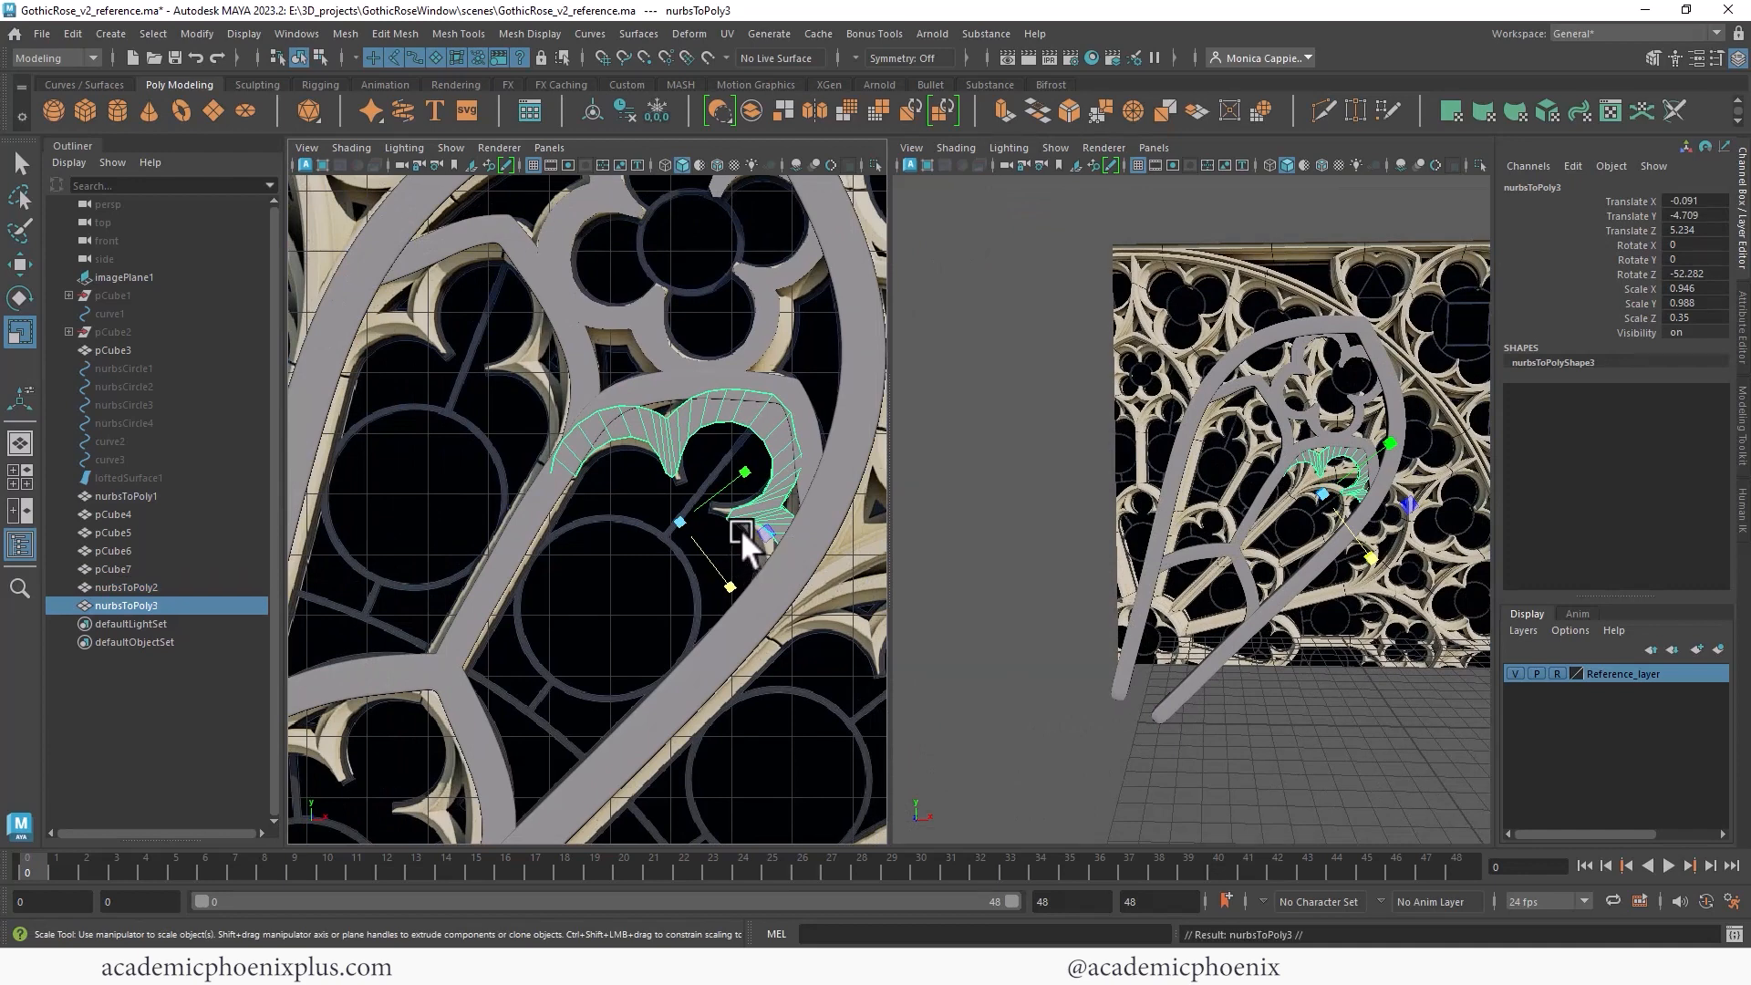
key(e)
drag(759, 507, 728, 460)
key(w)
drag(677, 511, 456, 383)
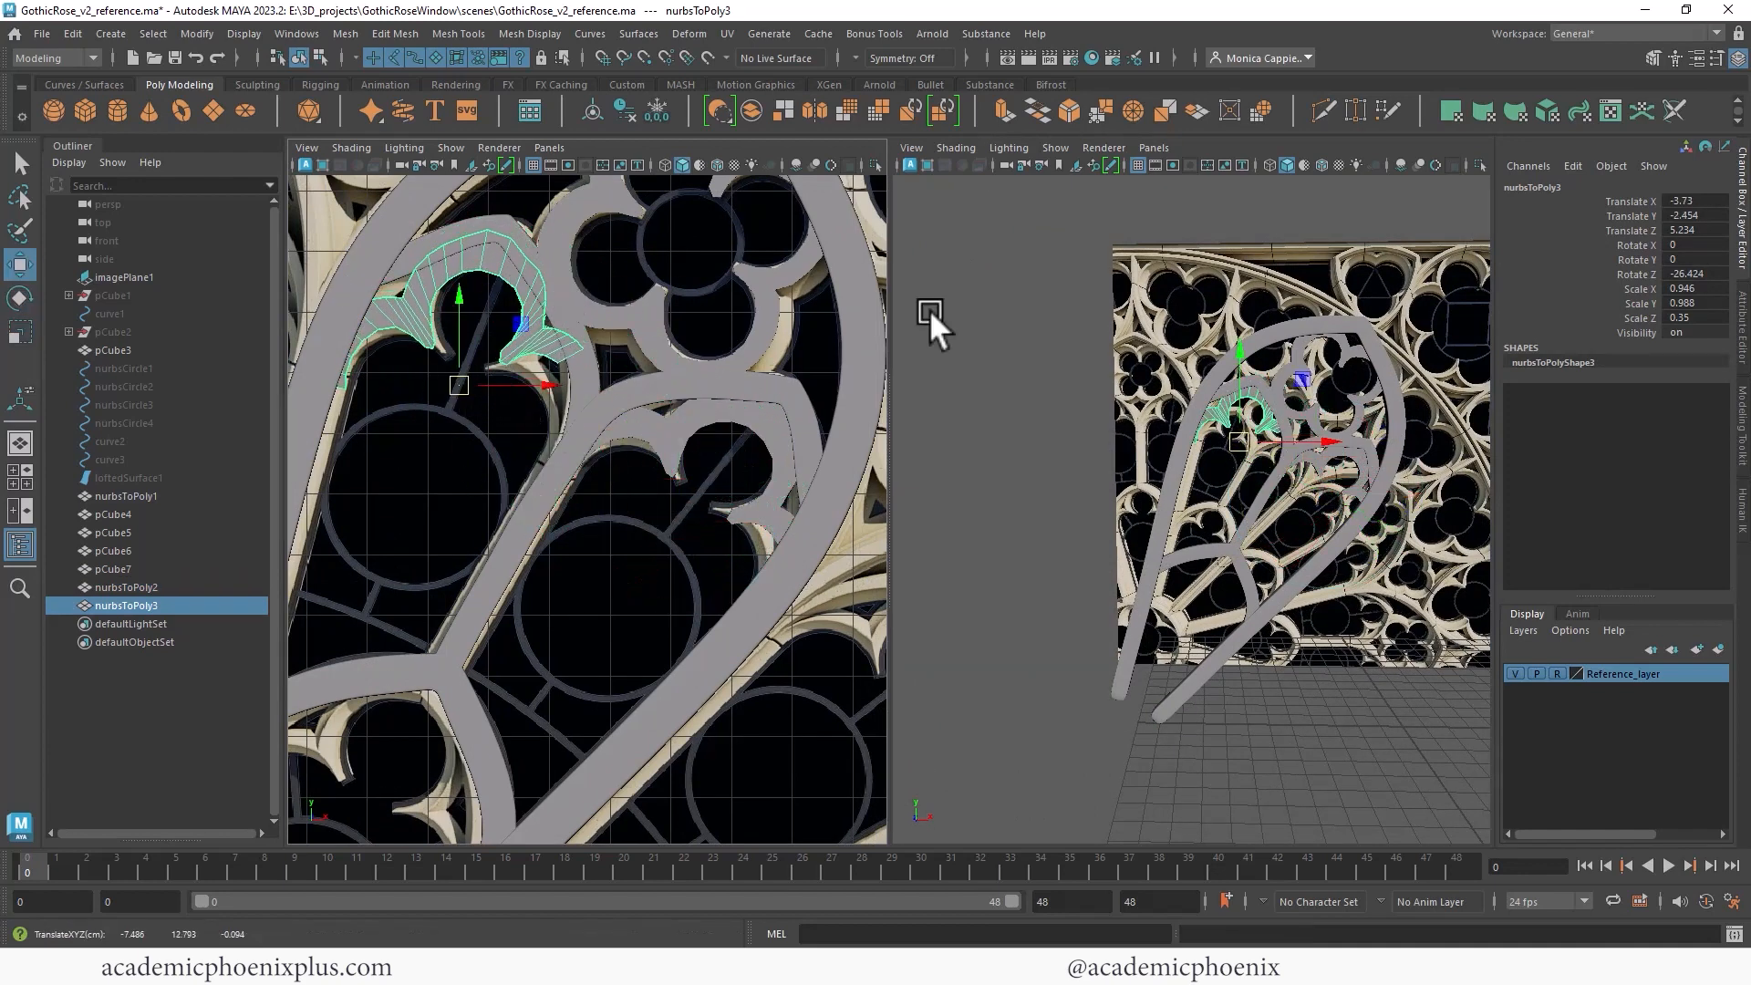
- Adjust the upper-left copy's scale and rotation to fit the arch curve
click(657, 111)
click(1679, 290)
key(Return)
key(e)
drag(508, 336, 452, 393)
key(w)
key(e)
key(w)
click(1300, 483)
alt+drag(1299, 483, 1328, 457)
mouse_move(1328, 457)
alt+right_down()
mouse_move(1257, 430)
mouse_move(1343, 436)
alt+right_up()
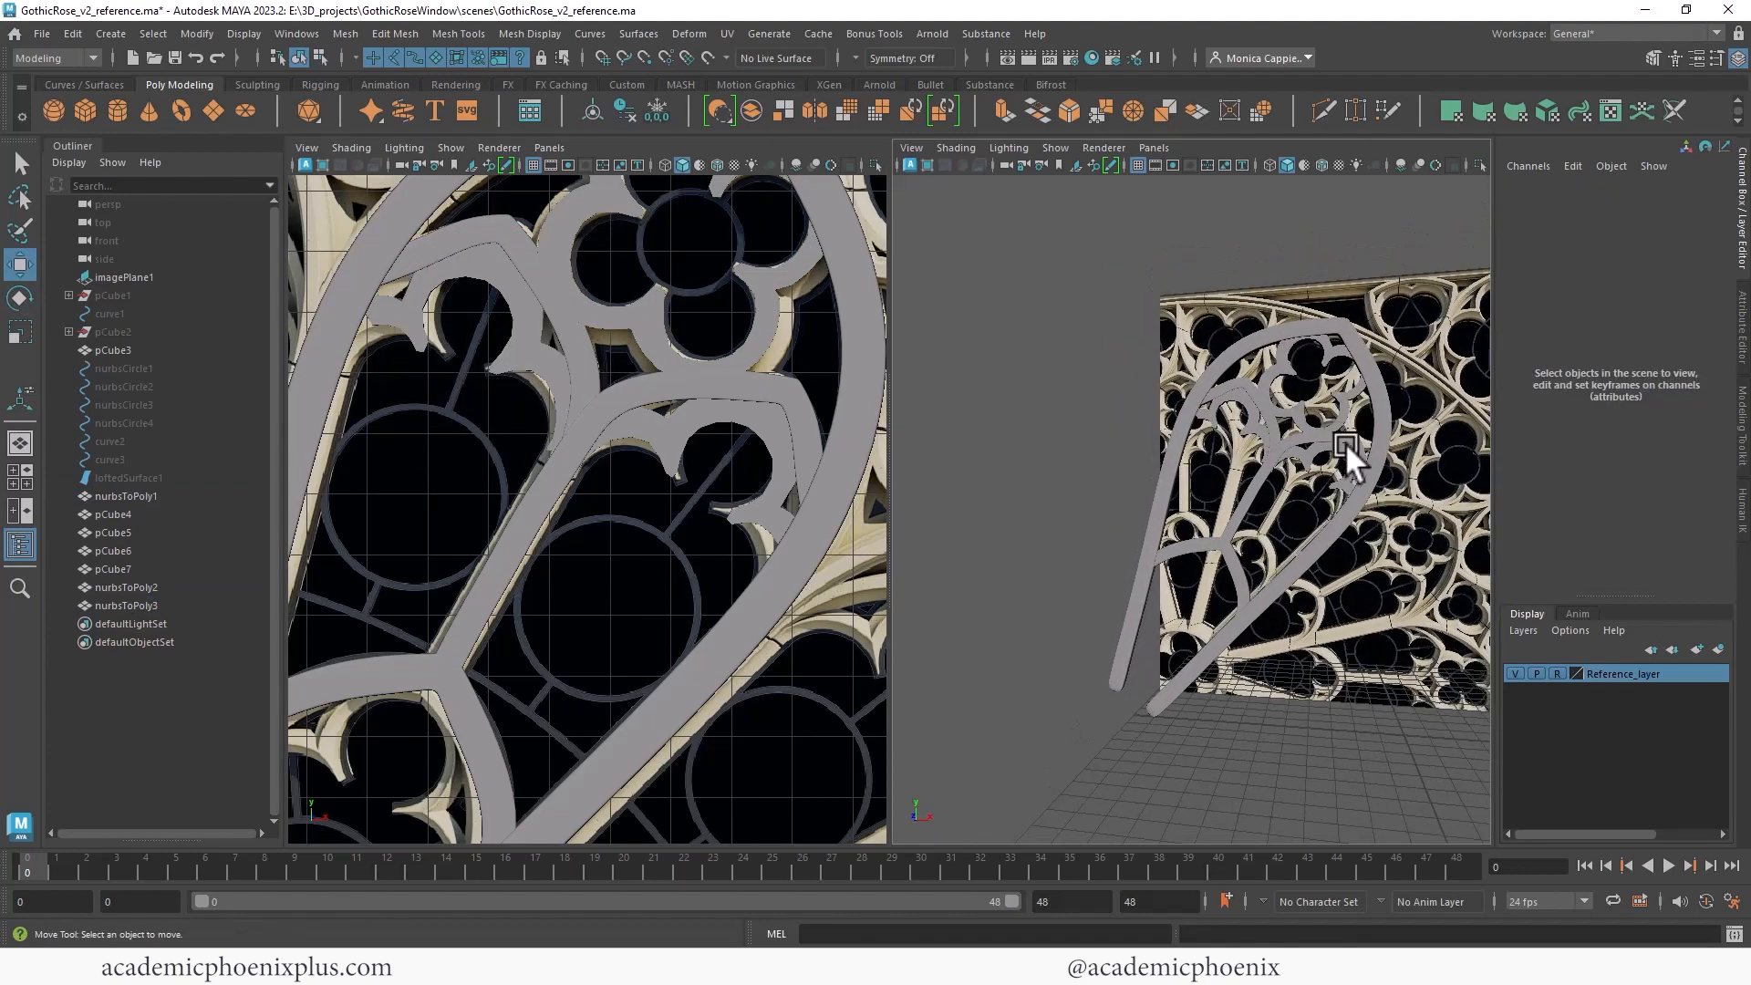
click(1245, 428)
key(ctrl+d)
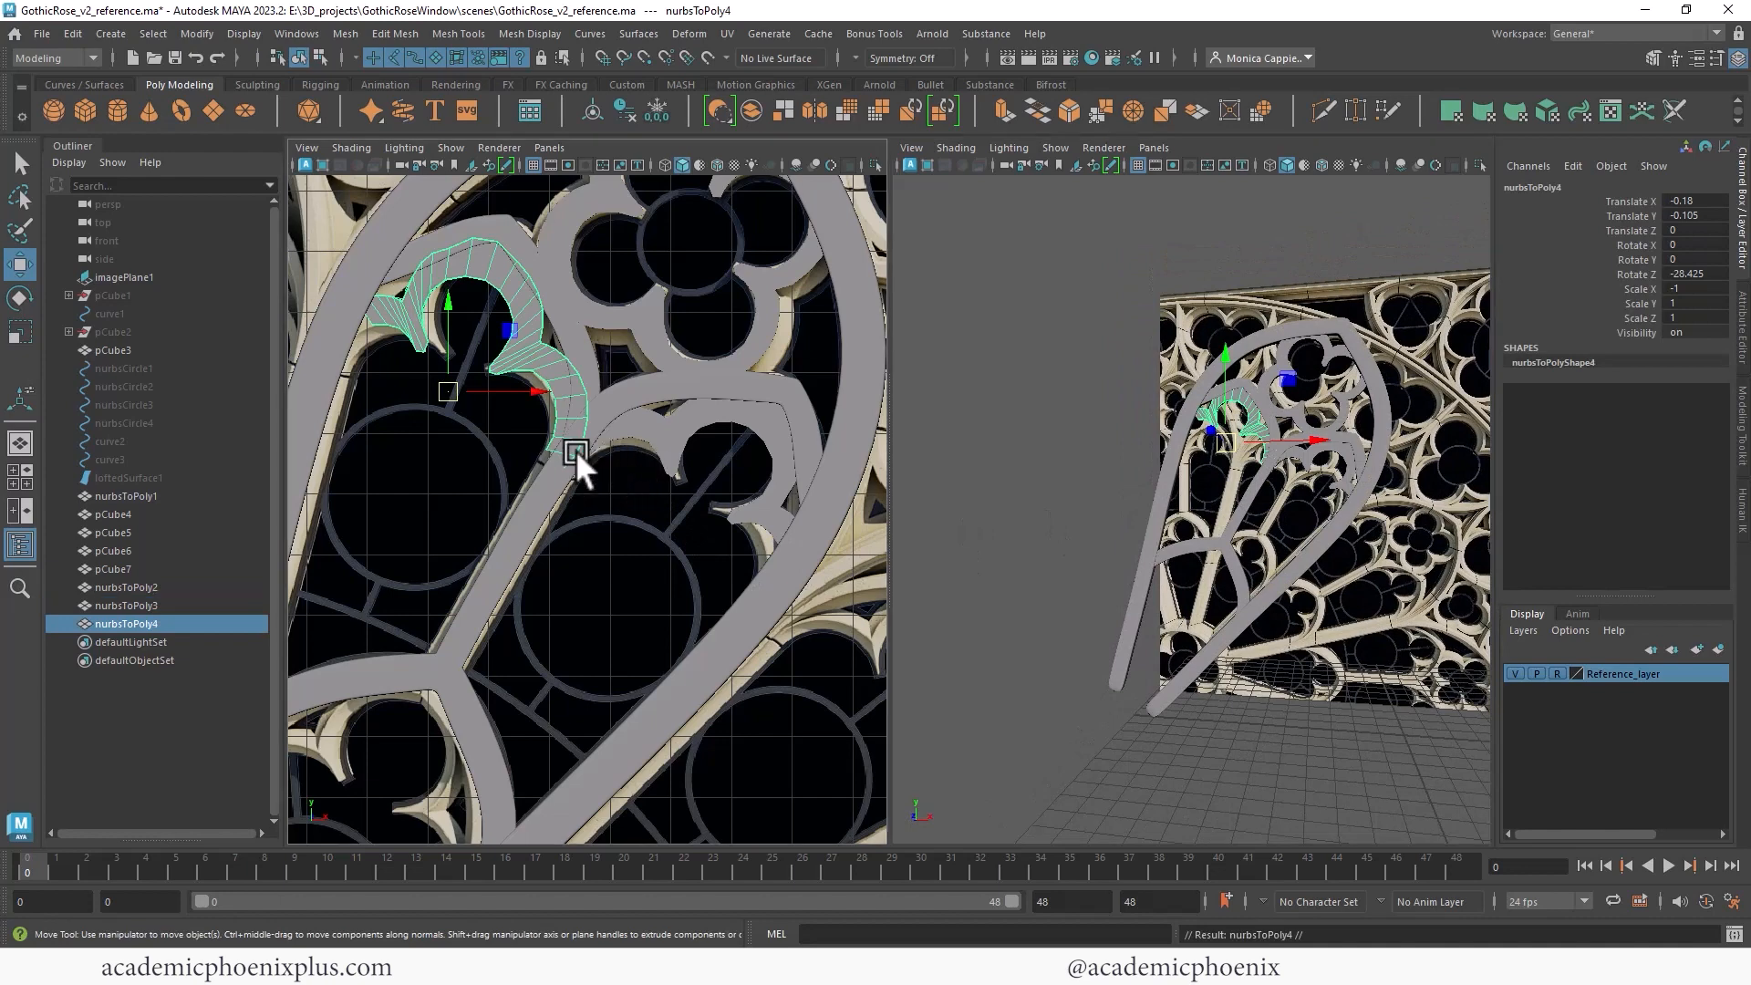
alt+right_drag(599, 449, 594, 367)
alt+middle_drag(595, 367, 661, 264)
drag(661, 264, 598, 583)
key(Delete)
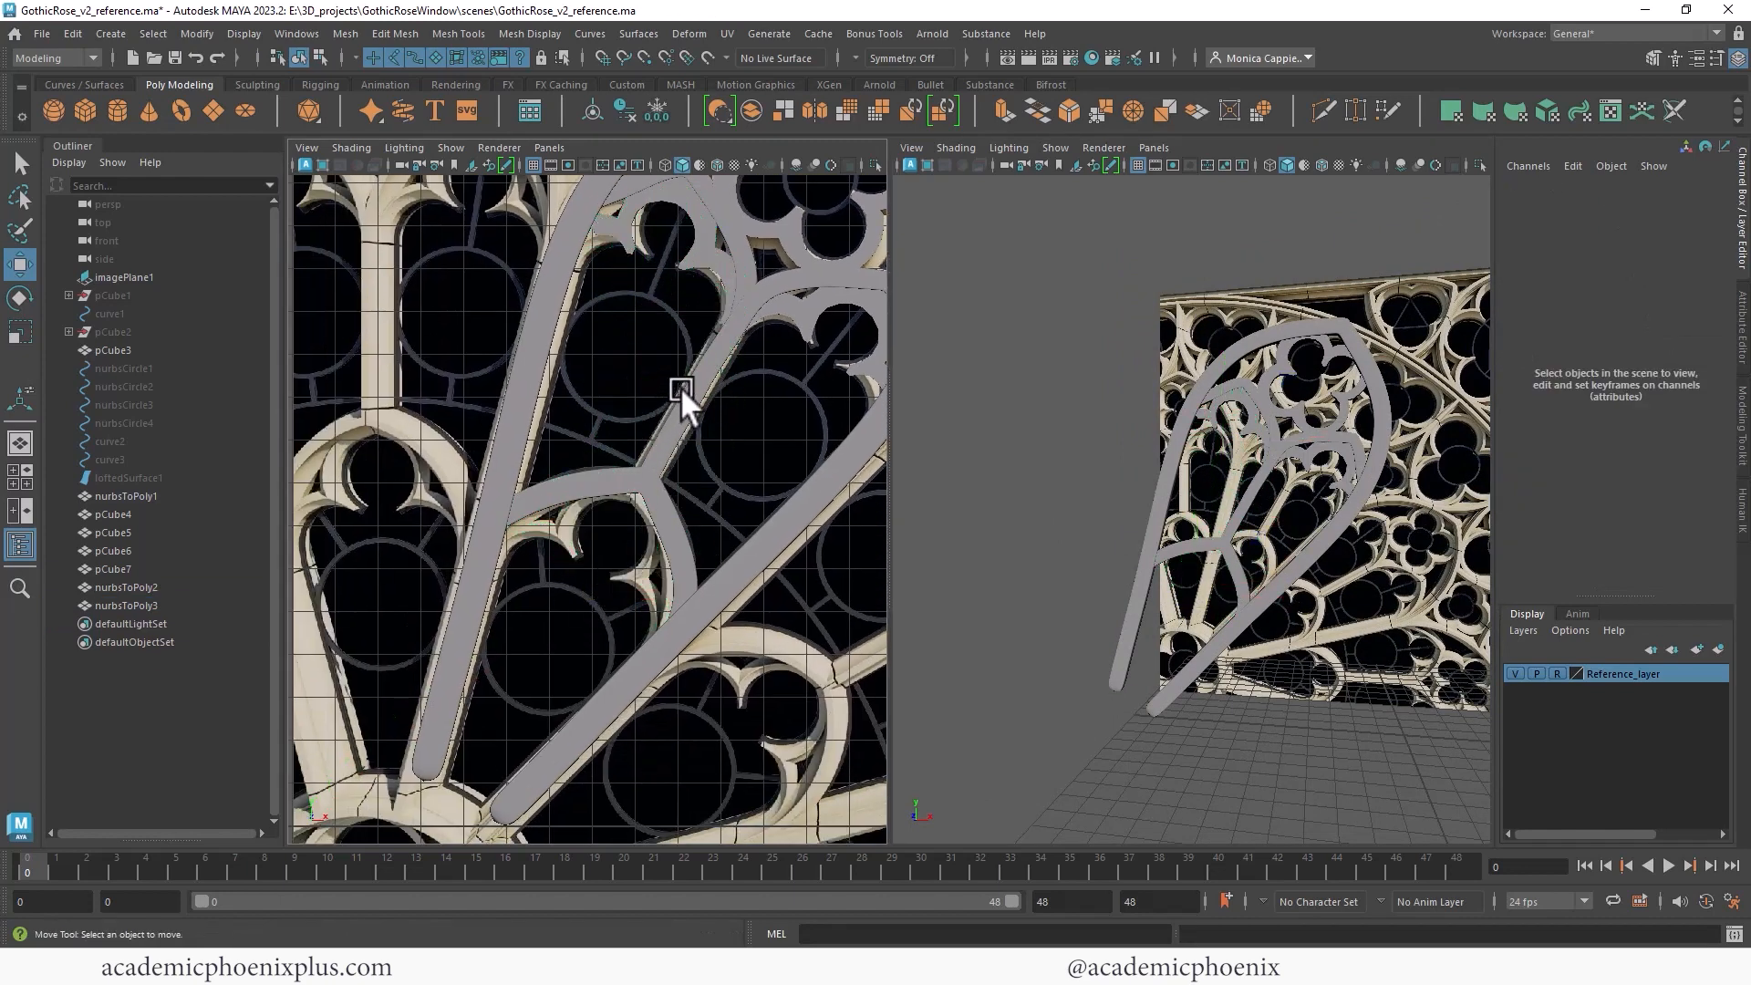
- Duplicate the full quatrefoil and move the copy down into the lower spoke section
scroll(686, 378, down, 2)
click(760, 288)
key(ctrl+d)
drag(773, 234, 584, 558)
key(e)
key(w)
key(e)
key(w)
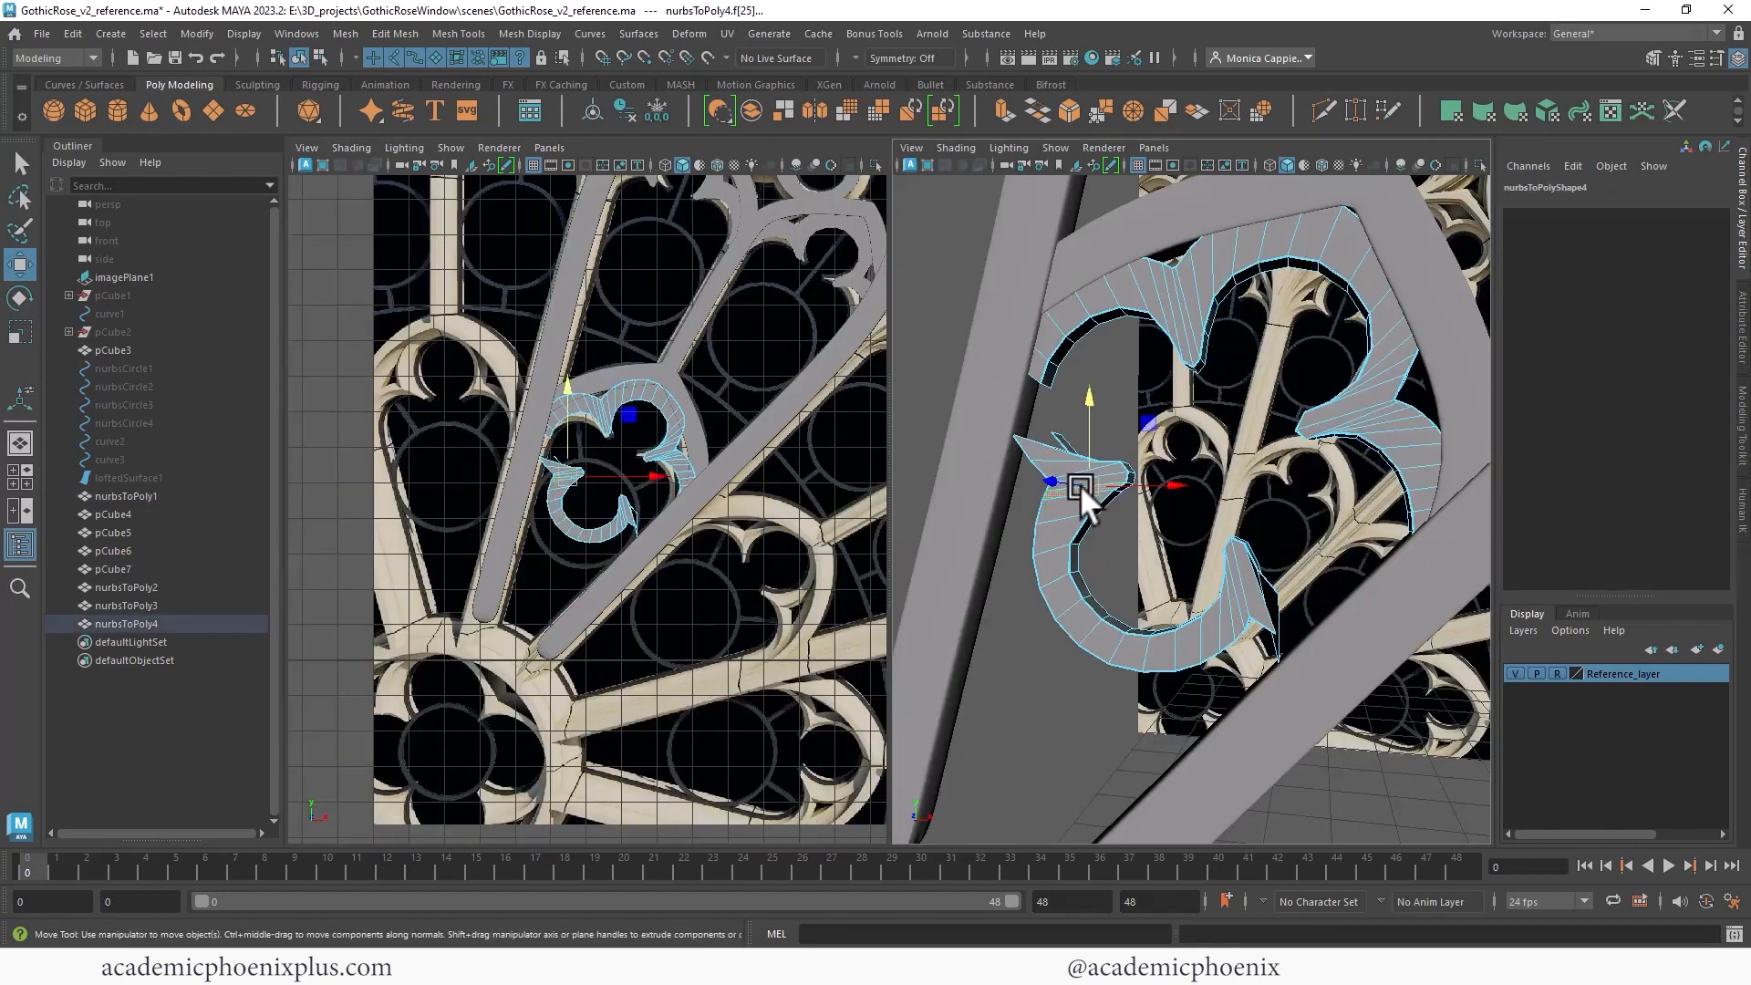
double_click(1069, 515)
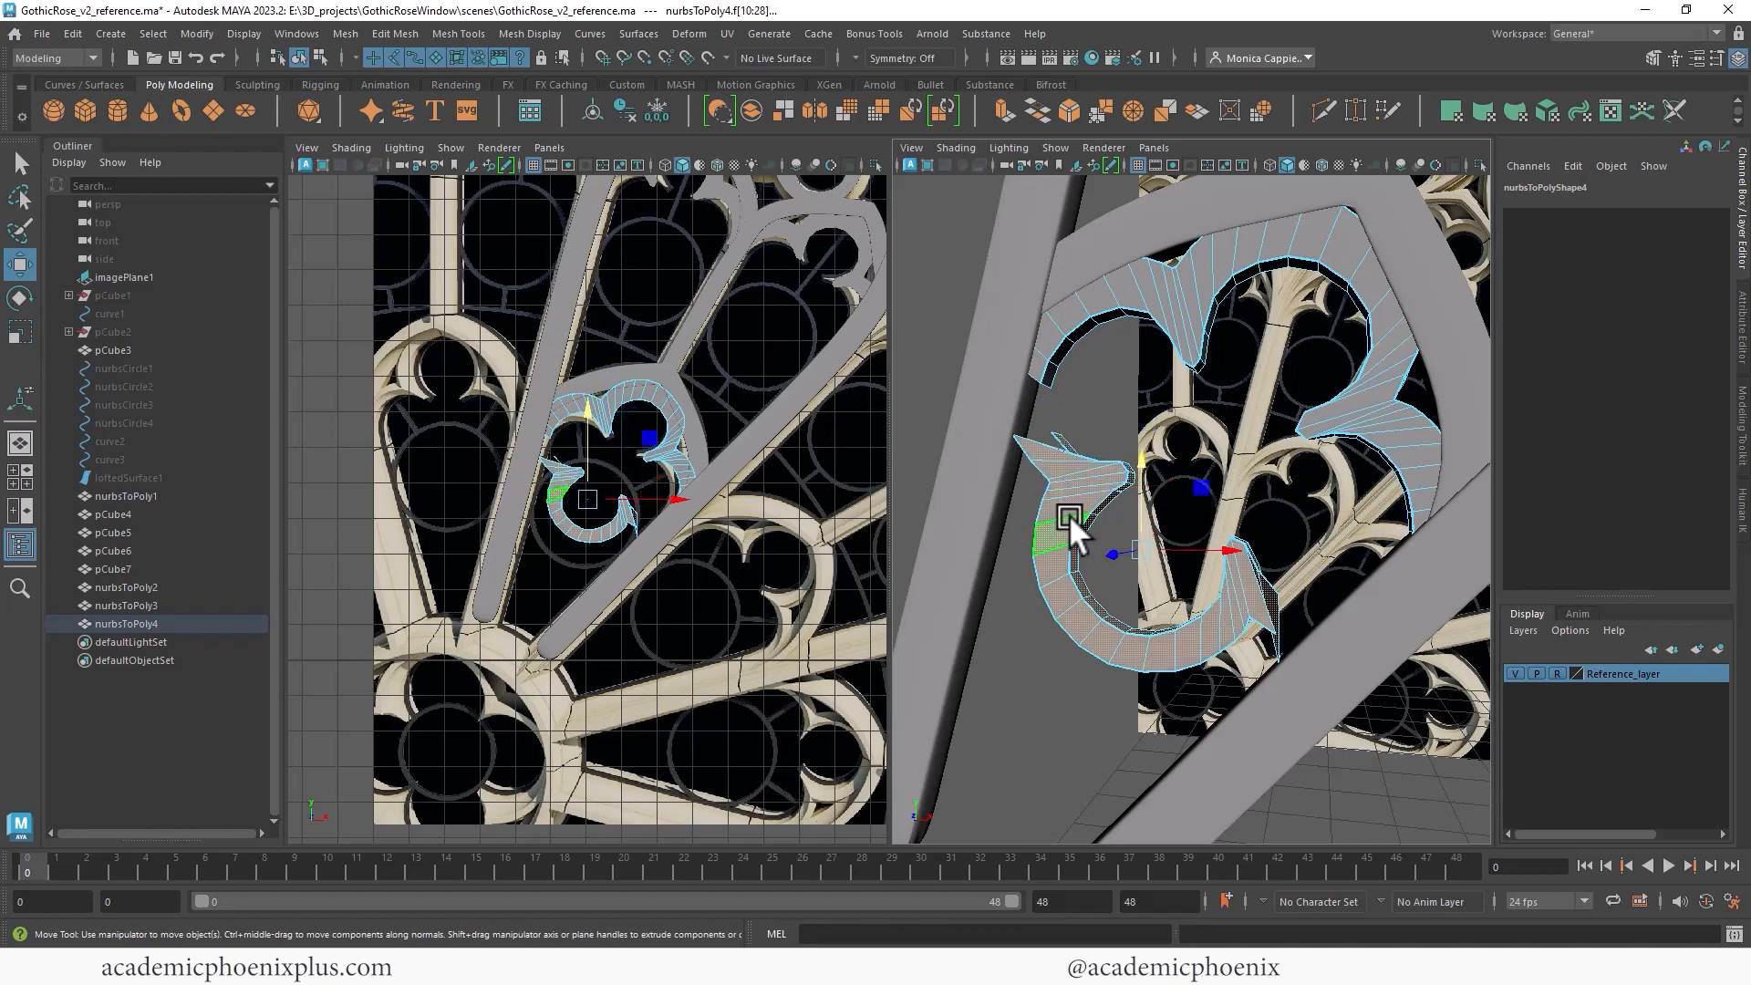
- Delete the excess faces of the lower quatrefoil copy and pull its open-end vertices in to meet the spoke
key(Delete)
right_drag(1250, 311, 1171, 309)
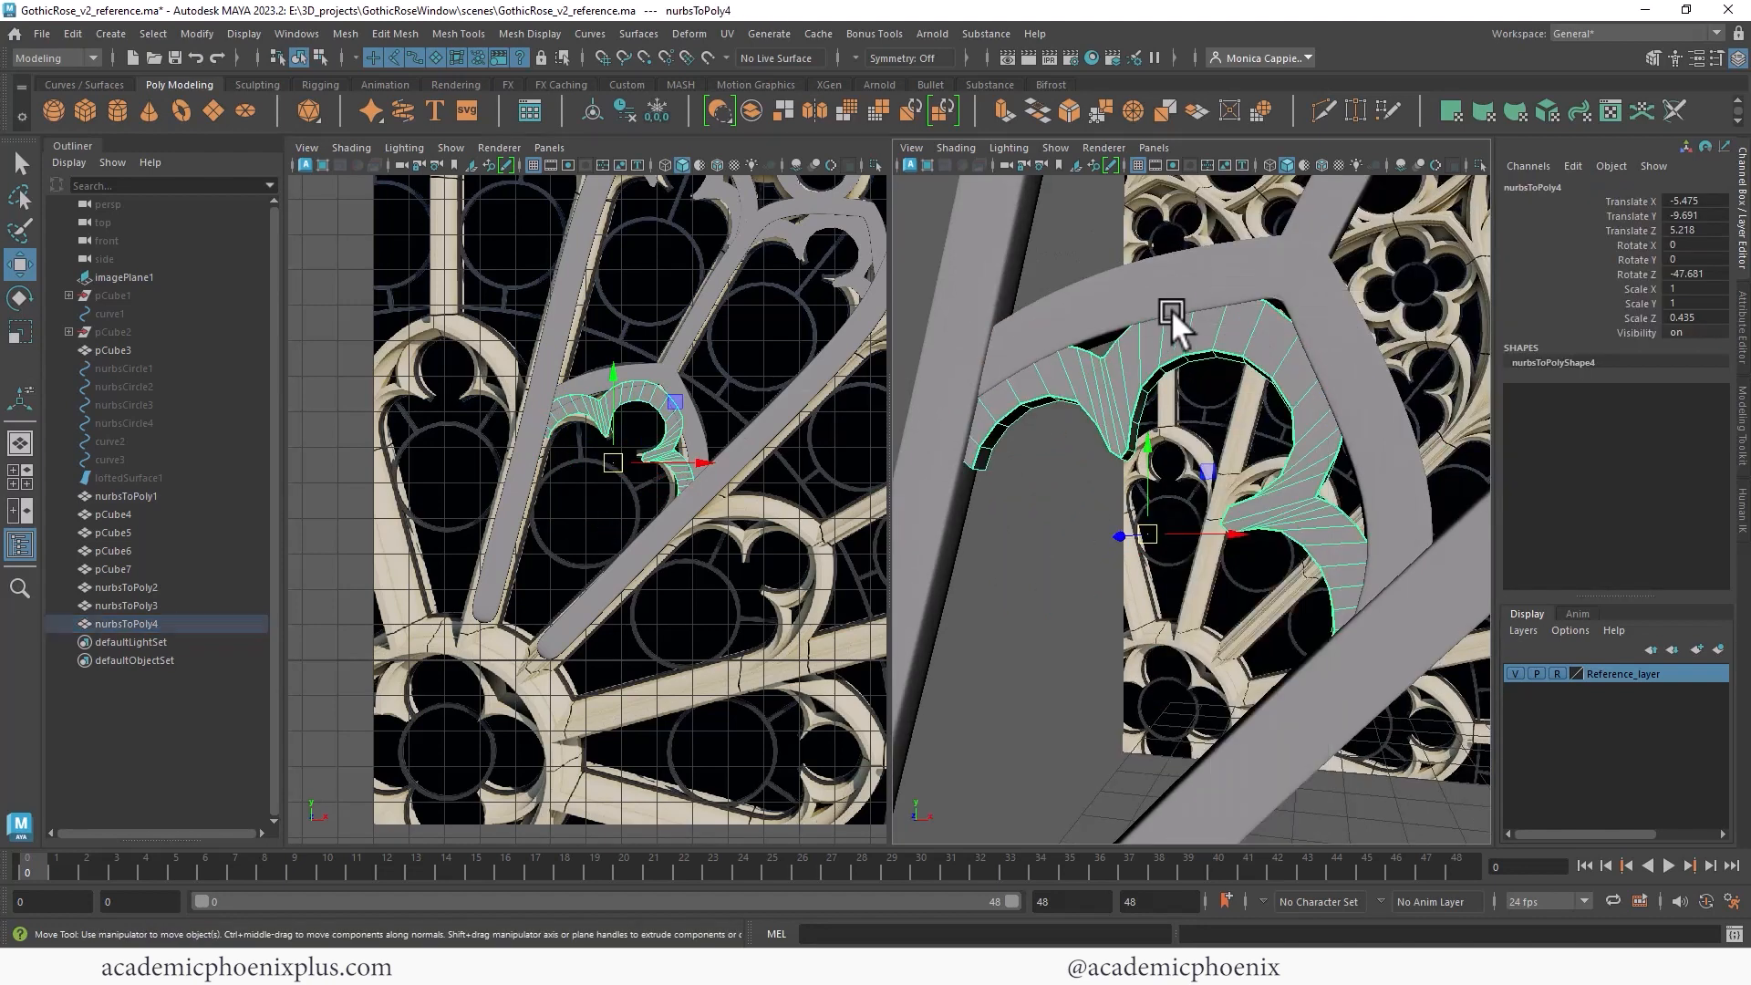
drag(1226, 263, 1282, 299)
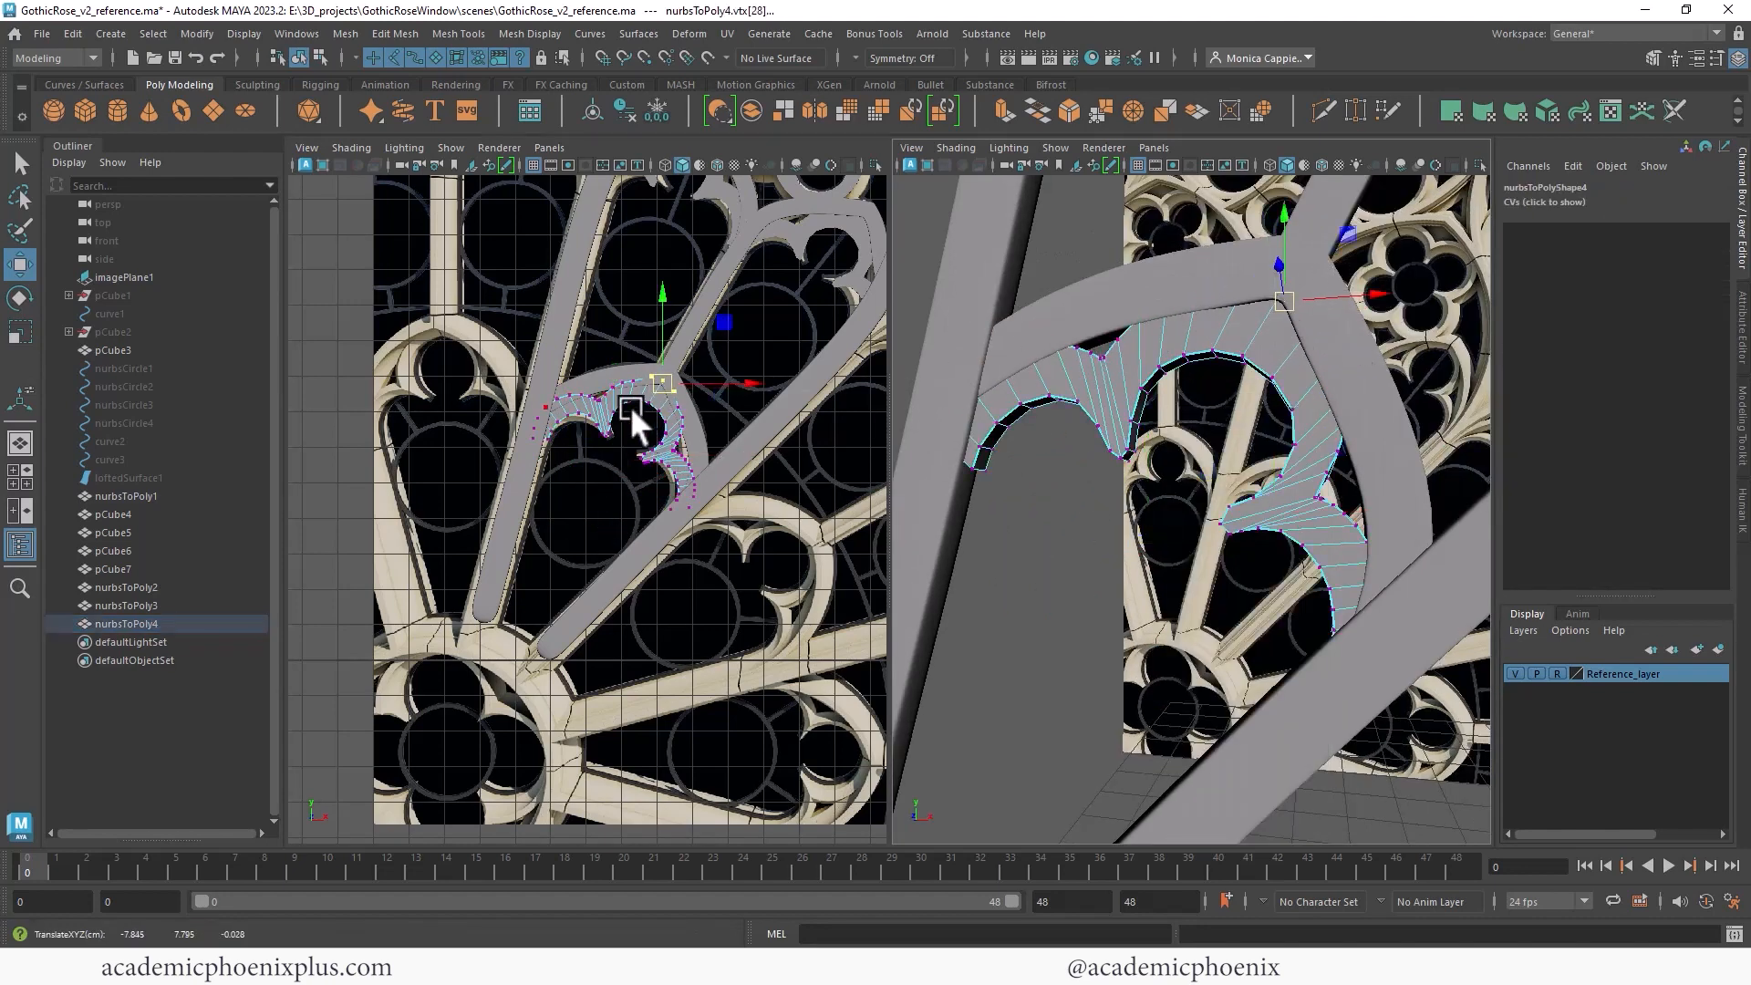
scroll(629, 407, up, 4)
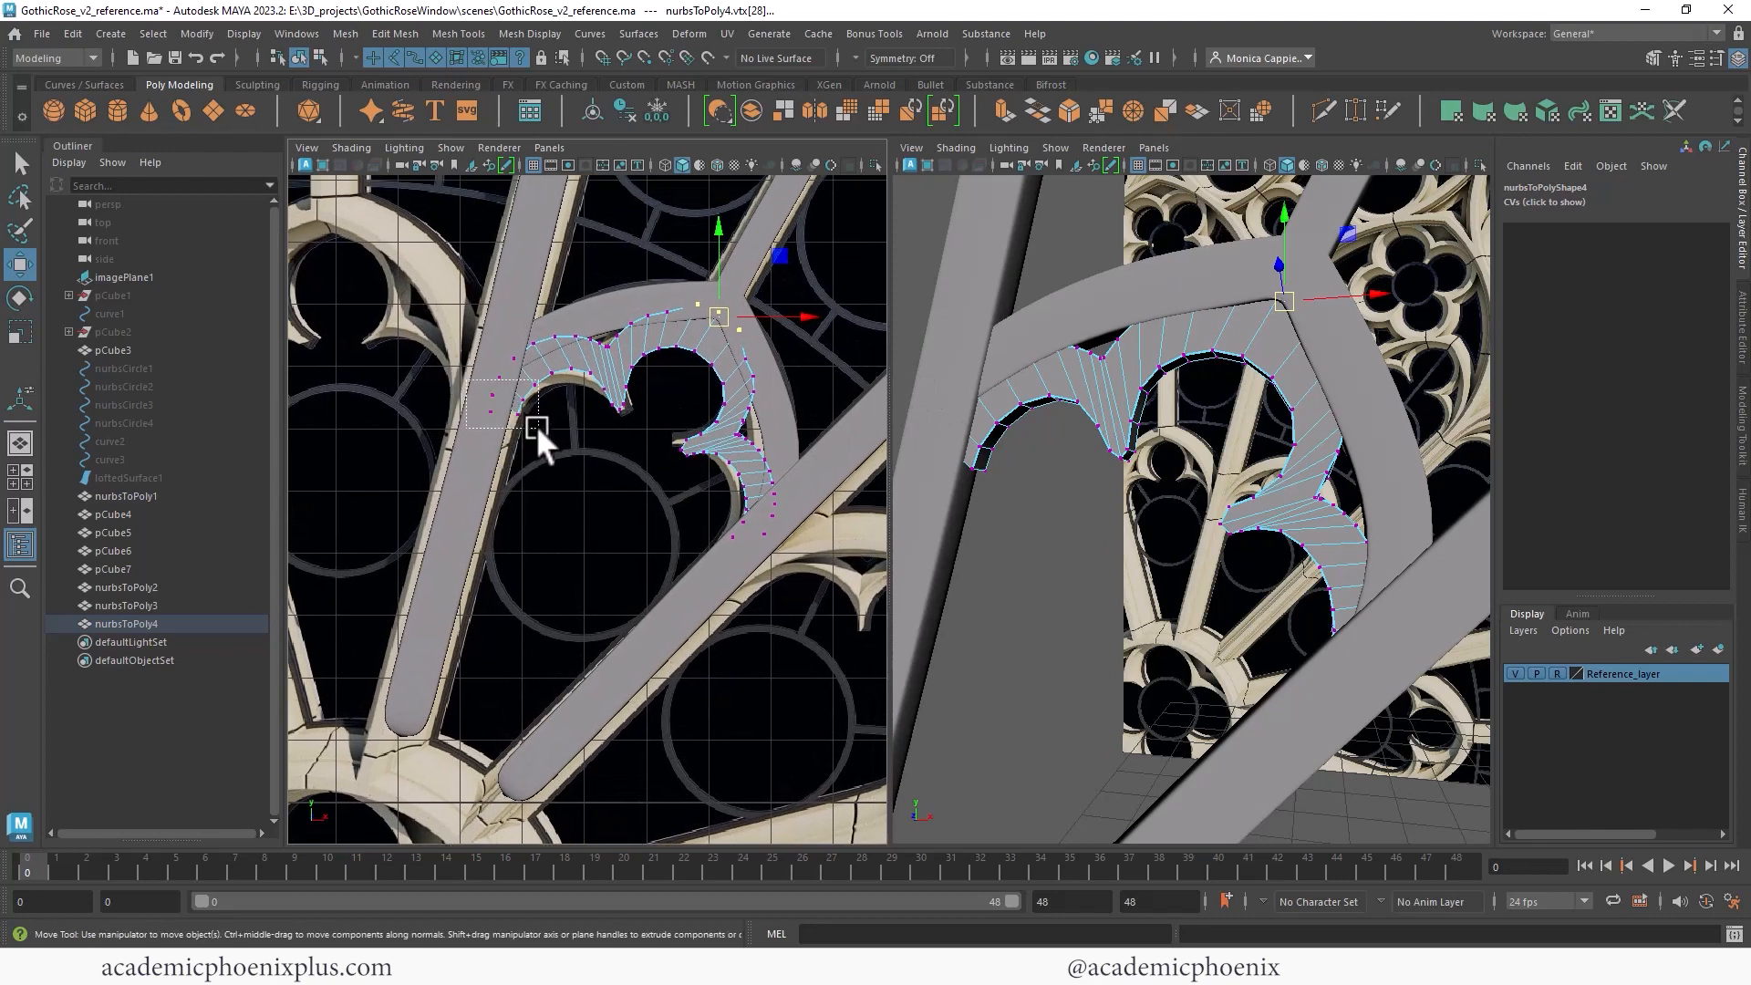
drag(523, 424, 492, 414)
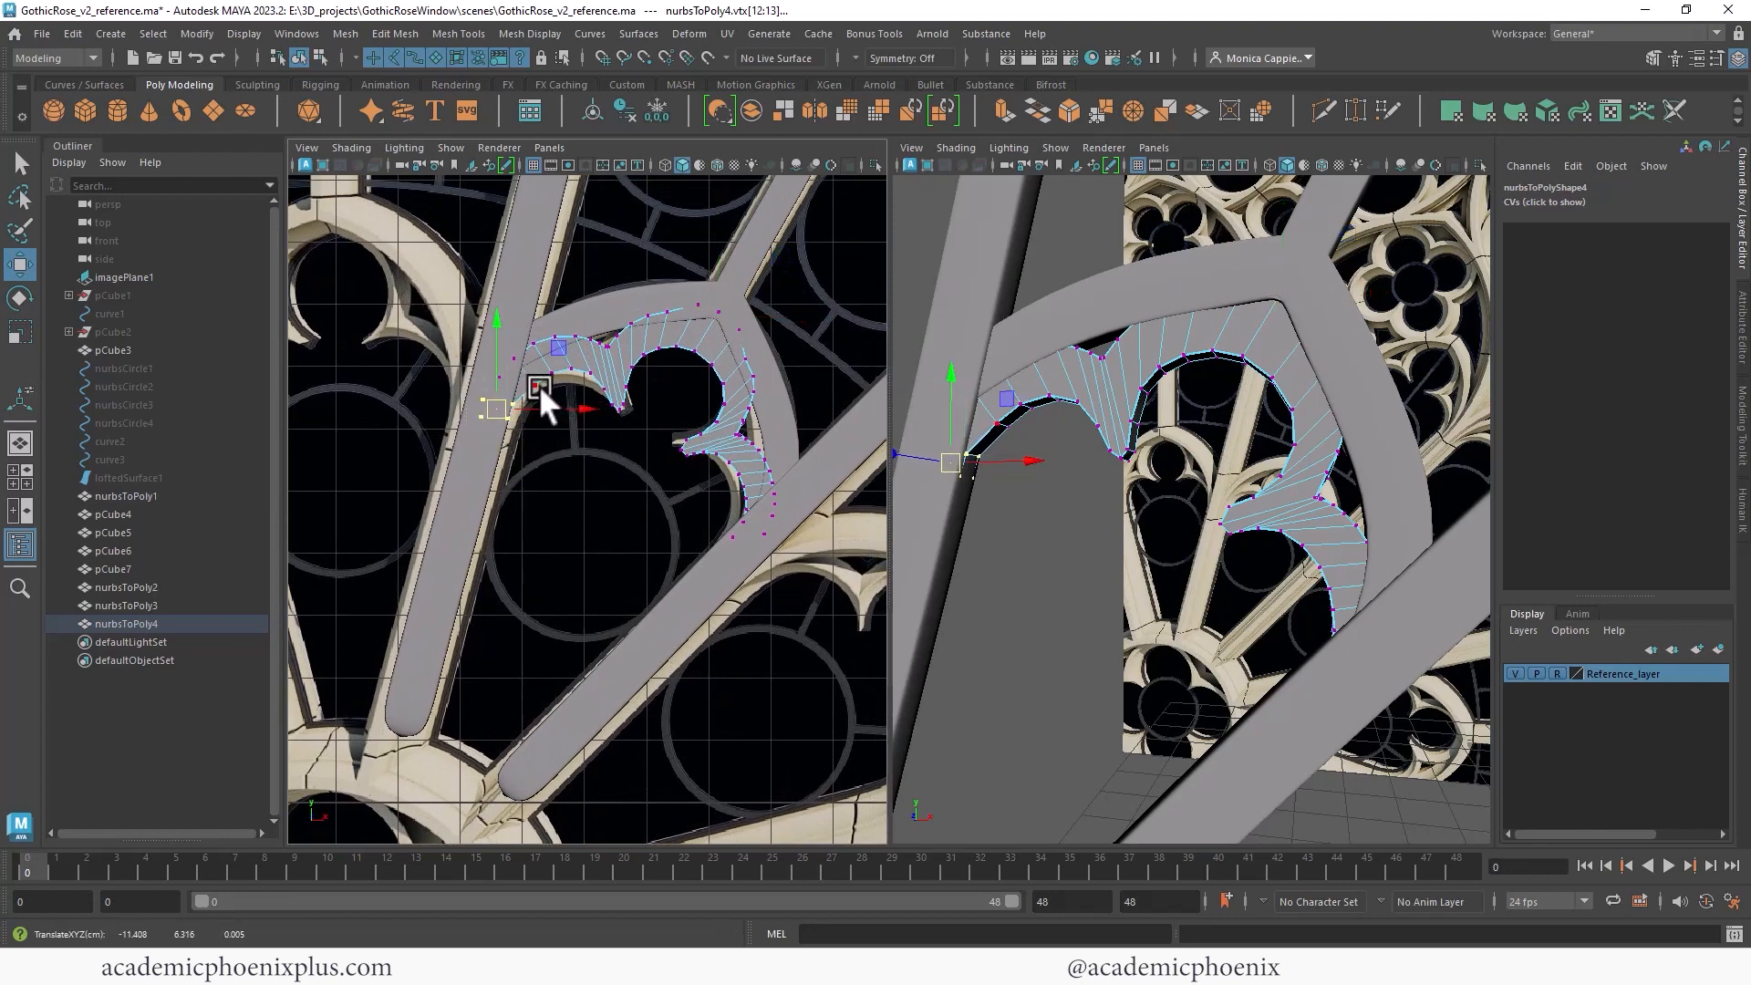
right_drag(574, 349, 661, 301)
click(838, 298)
- Save the scene
alt+drag(1131, 390, 1338, 381)
alt+right_drag(1338, 381, 1102, 276)
alt+drag(1102, 275, 1174, 297)
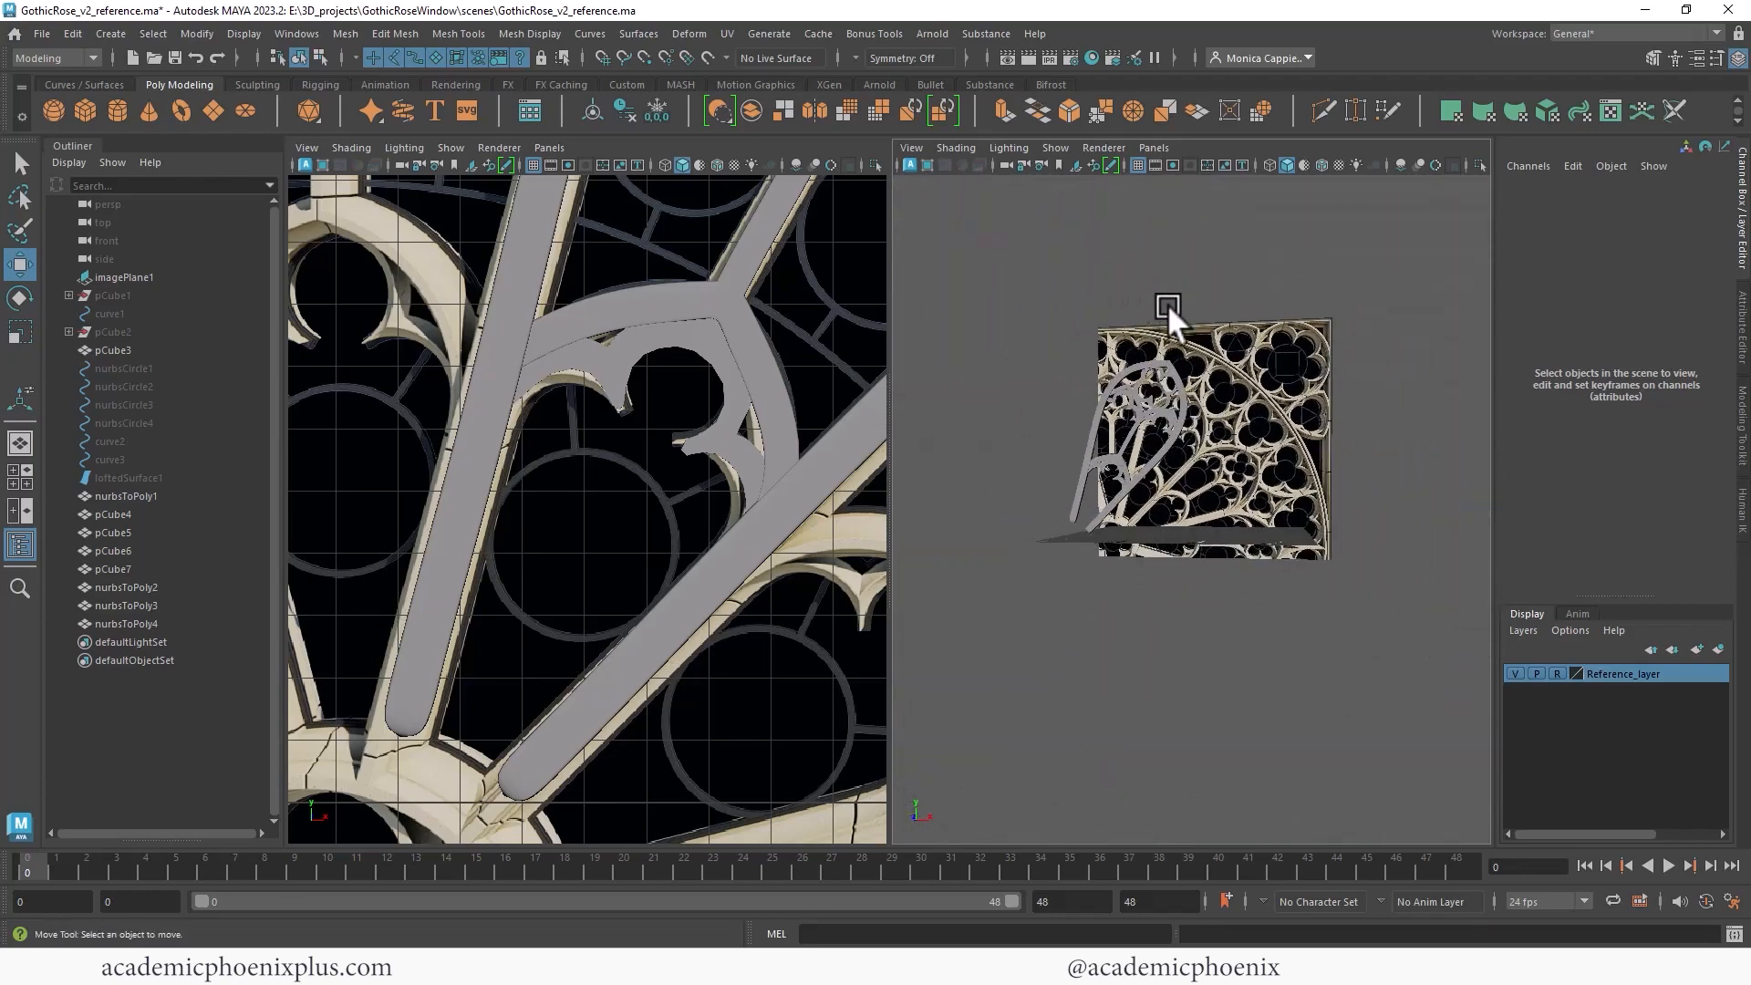
alt+right_drag(1174, 298, 1268, 329)
alt+drag(1267, 328, 1015, 353)
key(q)
key(ctrl+s)
key(w)
- Add an Arnold Physical Sky light to the scene
click(932, 32)
mouse_move(996, 127)
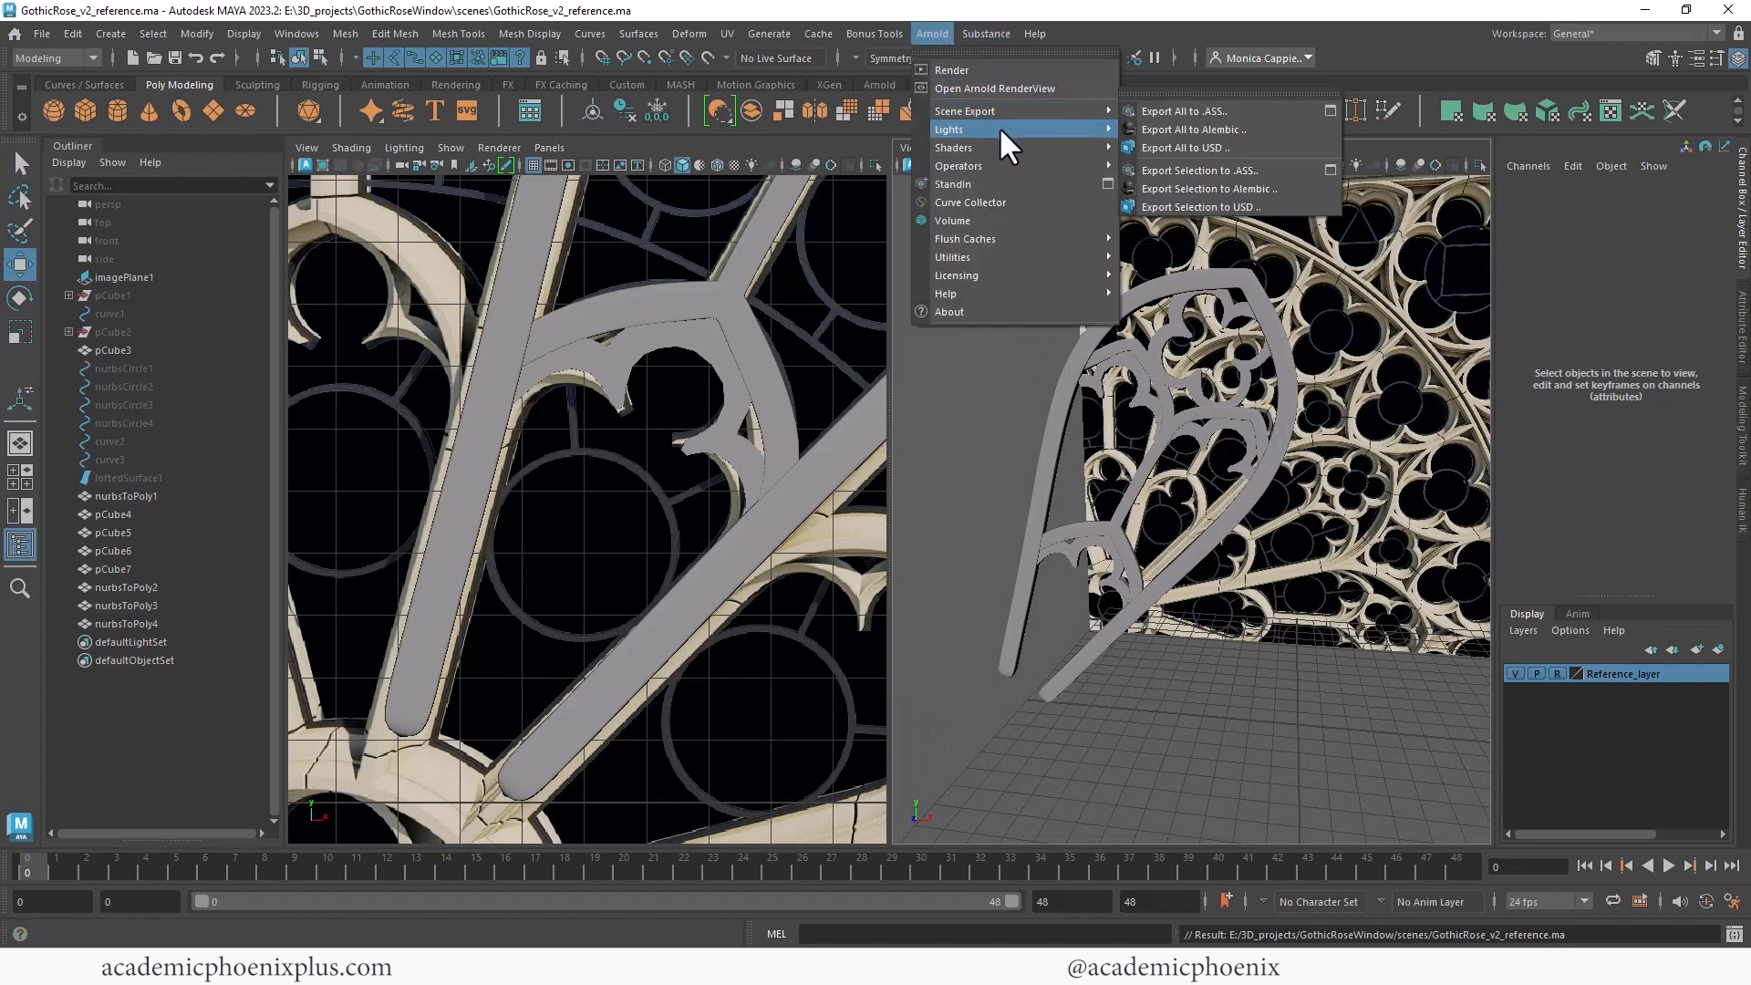
click(1177, 221)
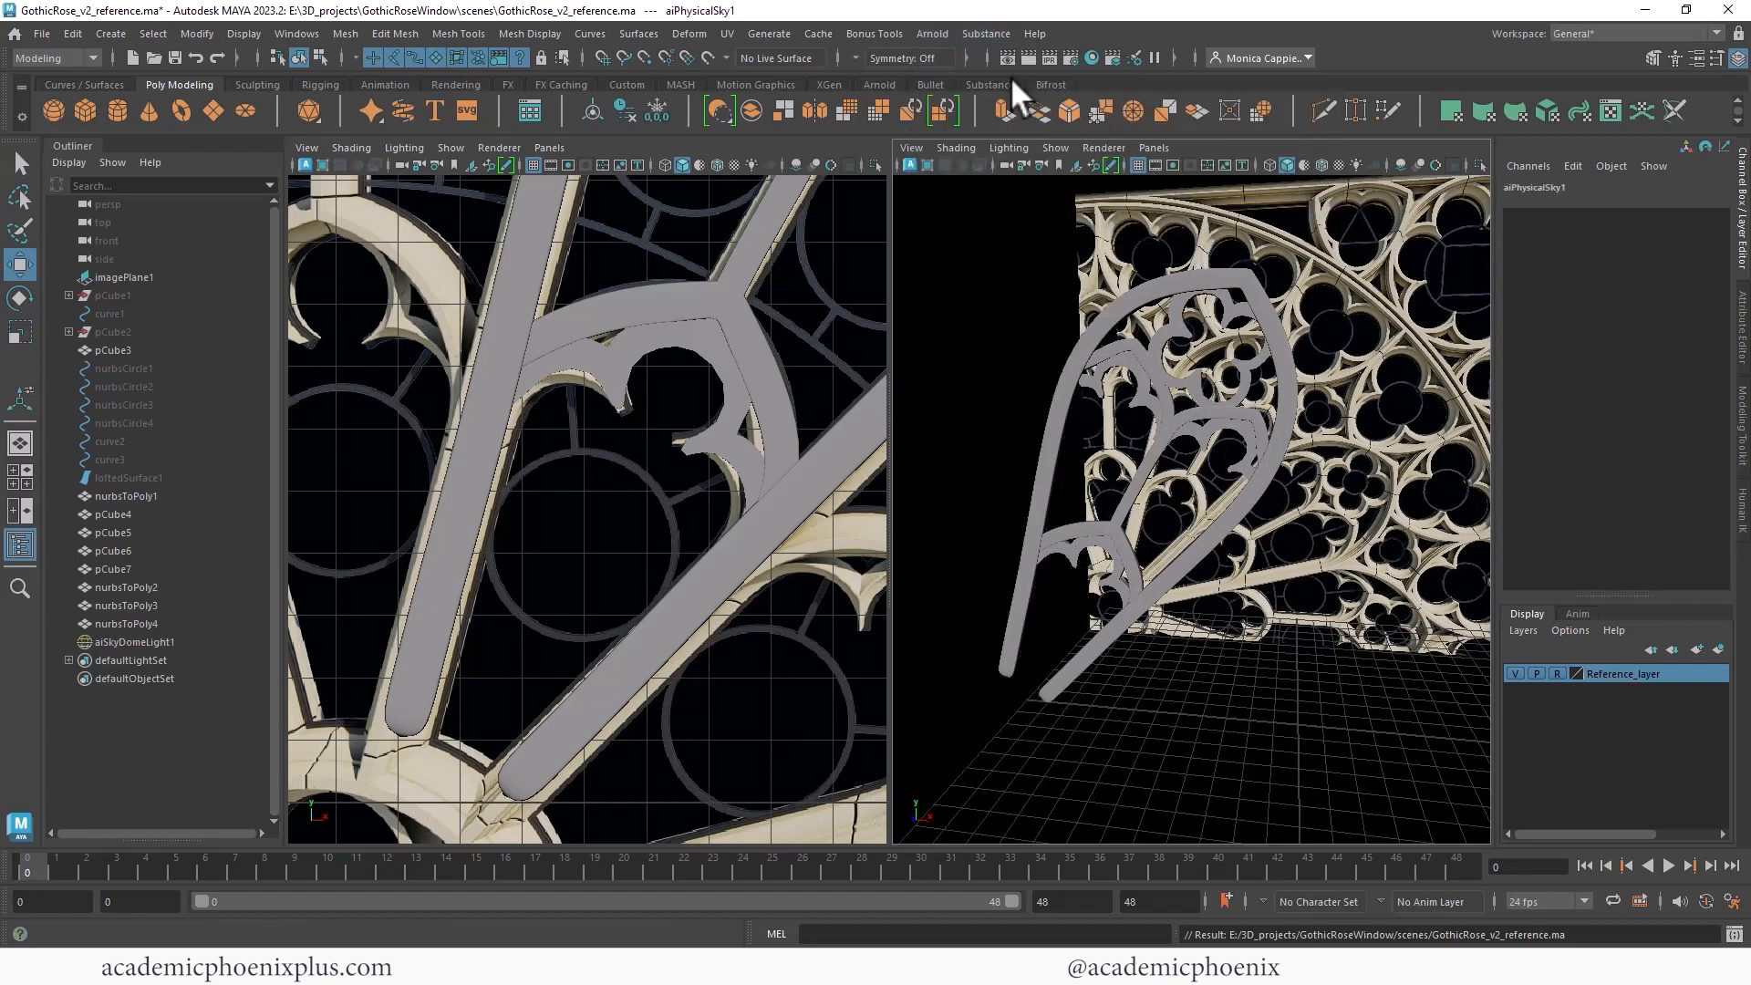
- Render the perspective view in the Arnold RenderView, then close the render window
click(1027, 59)
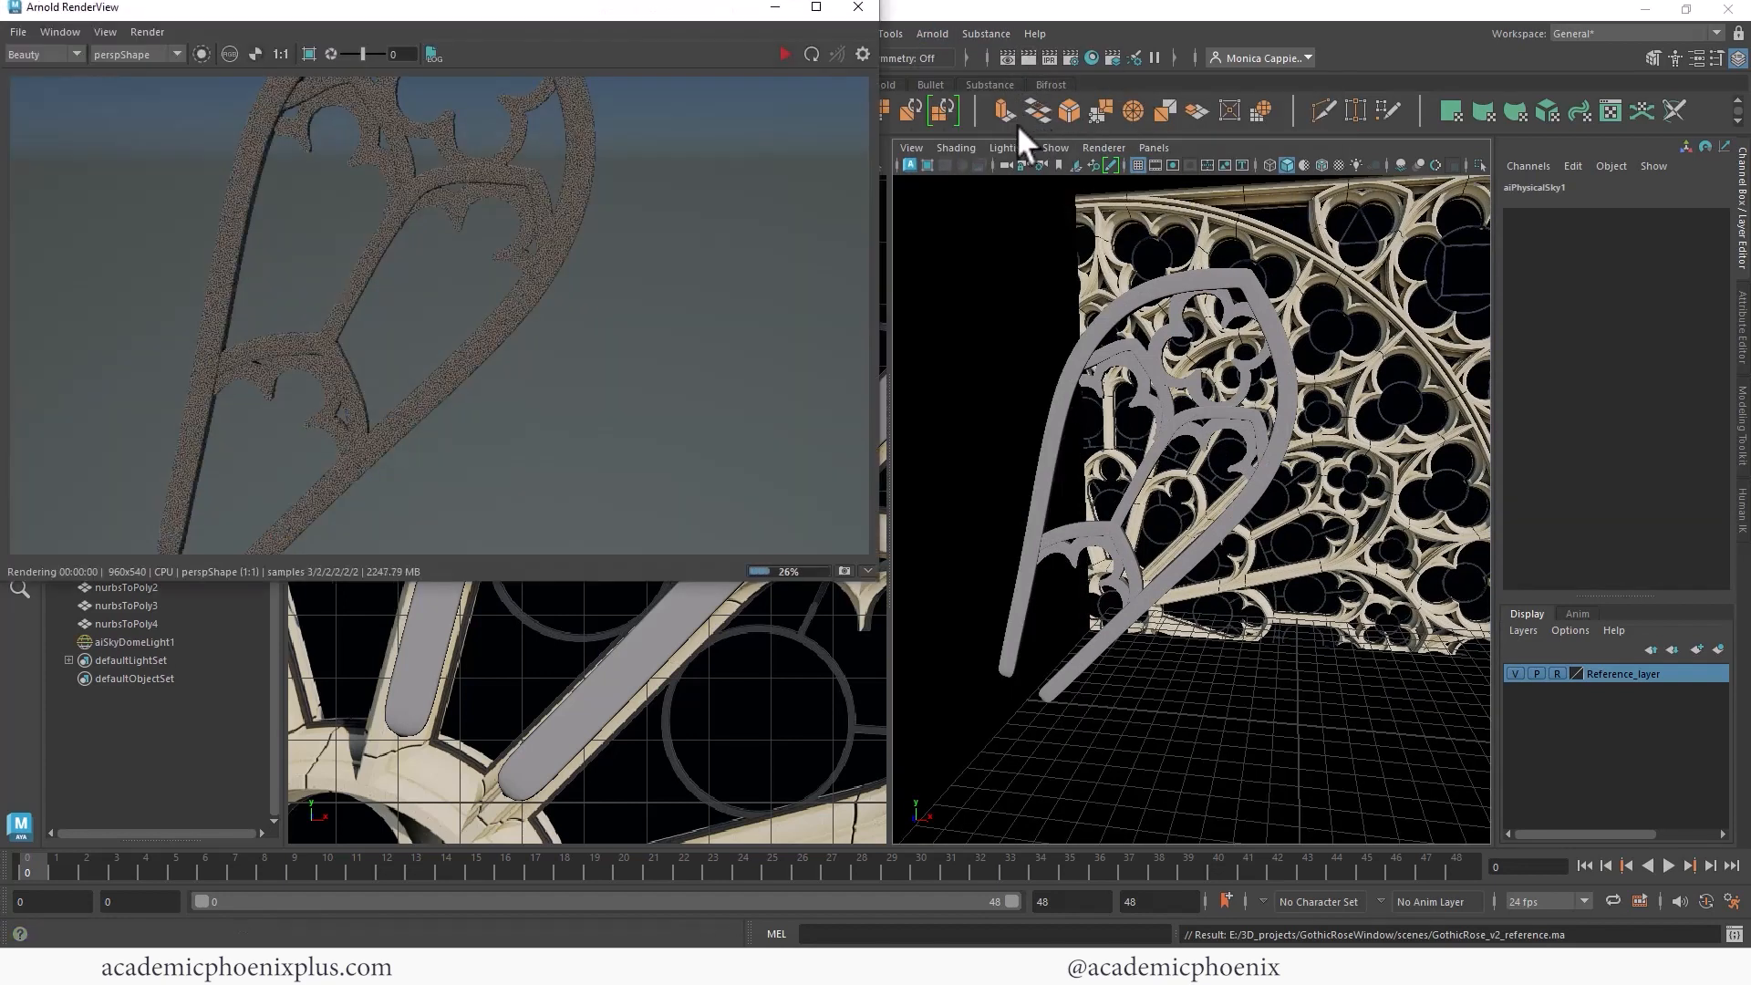
scroll(938, 281, down, 5)
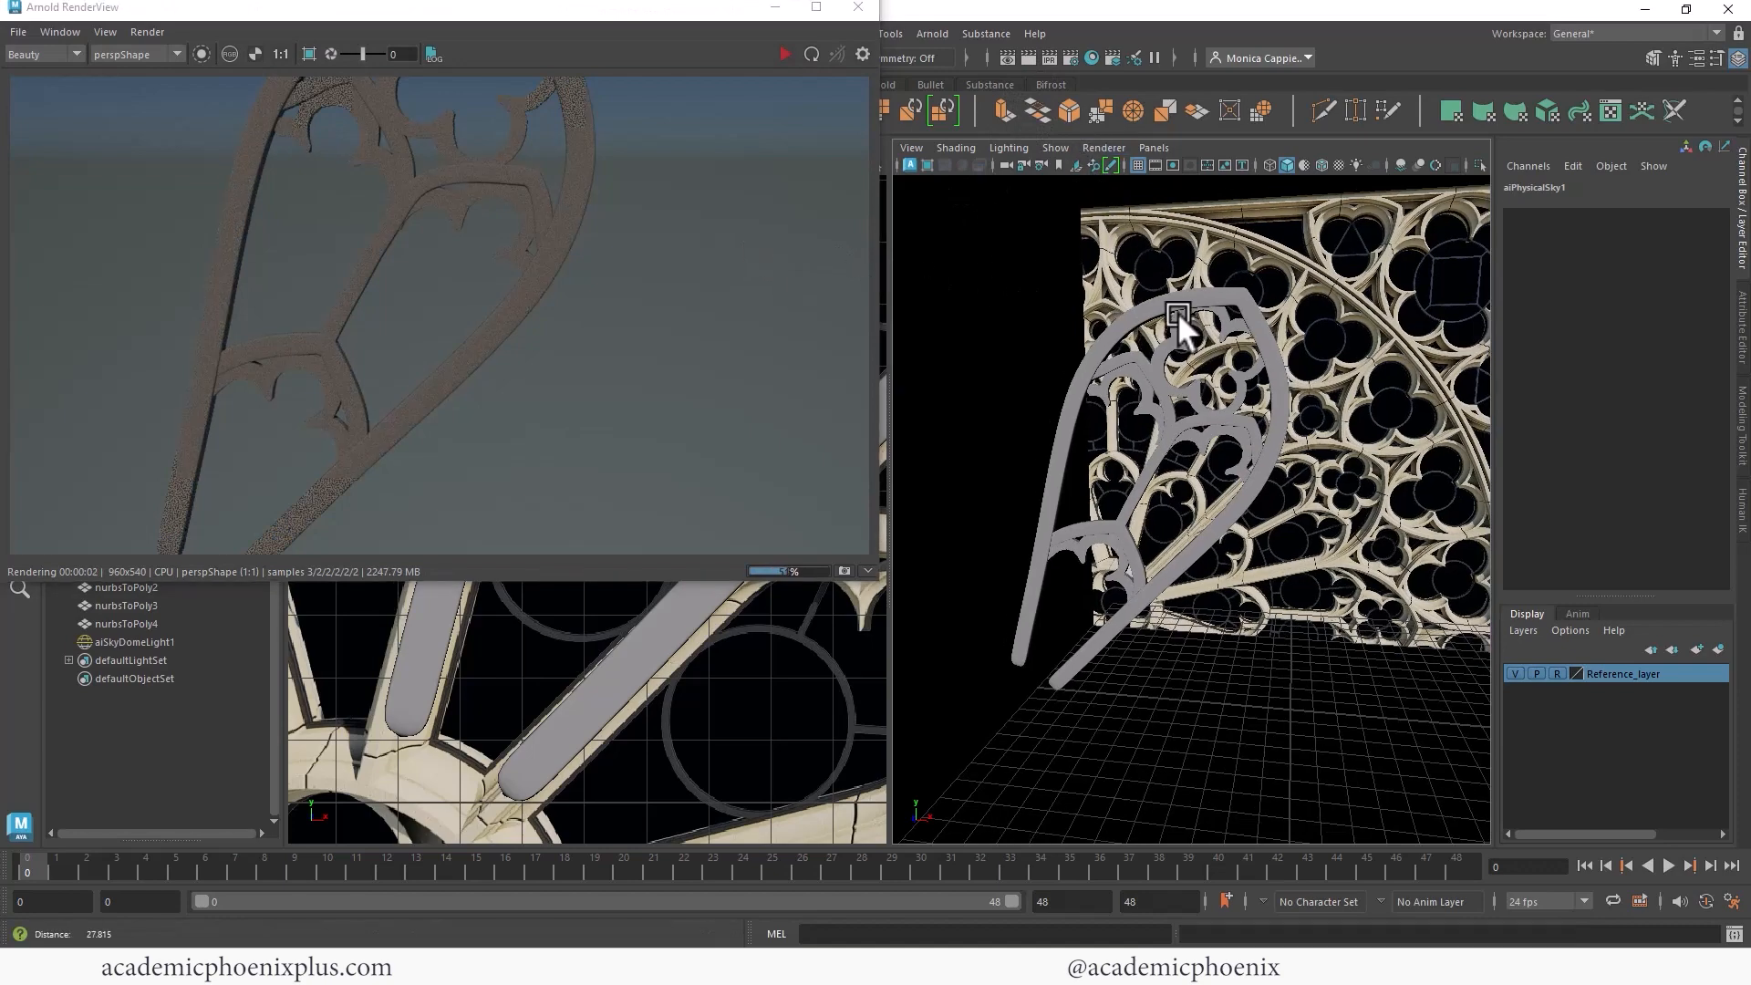
click(788, 52)
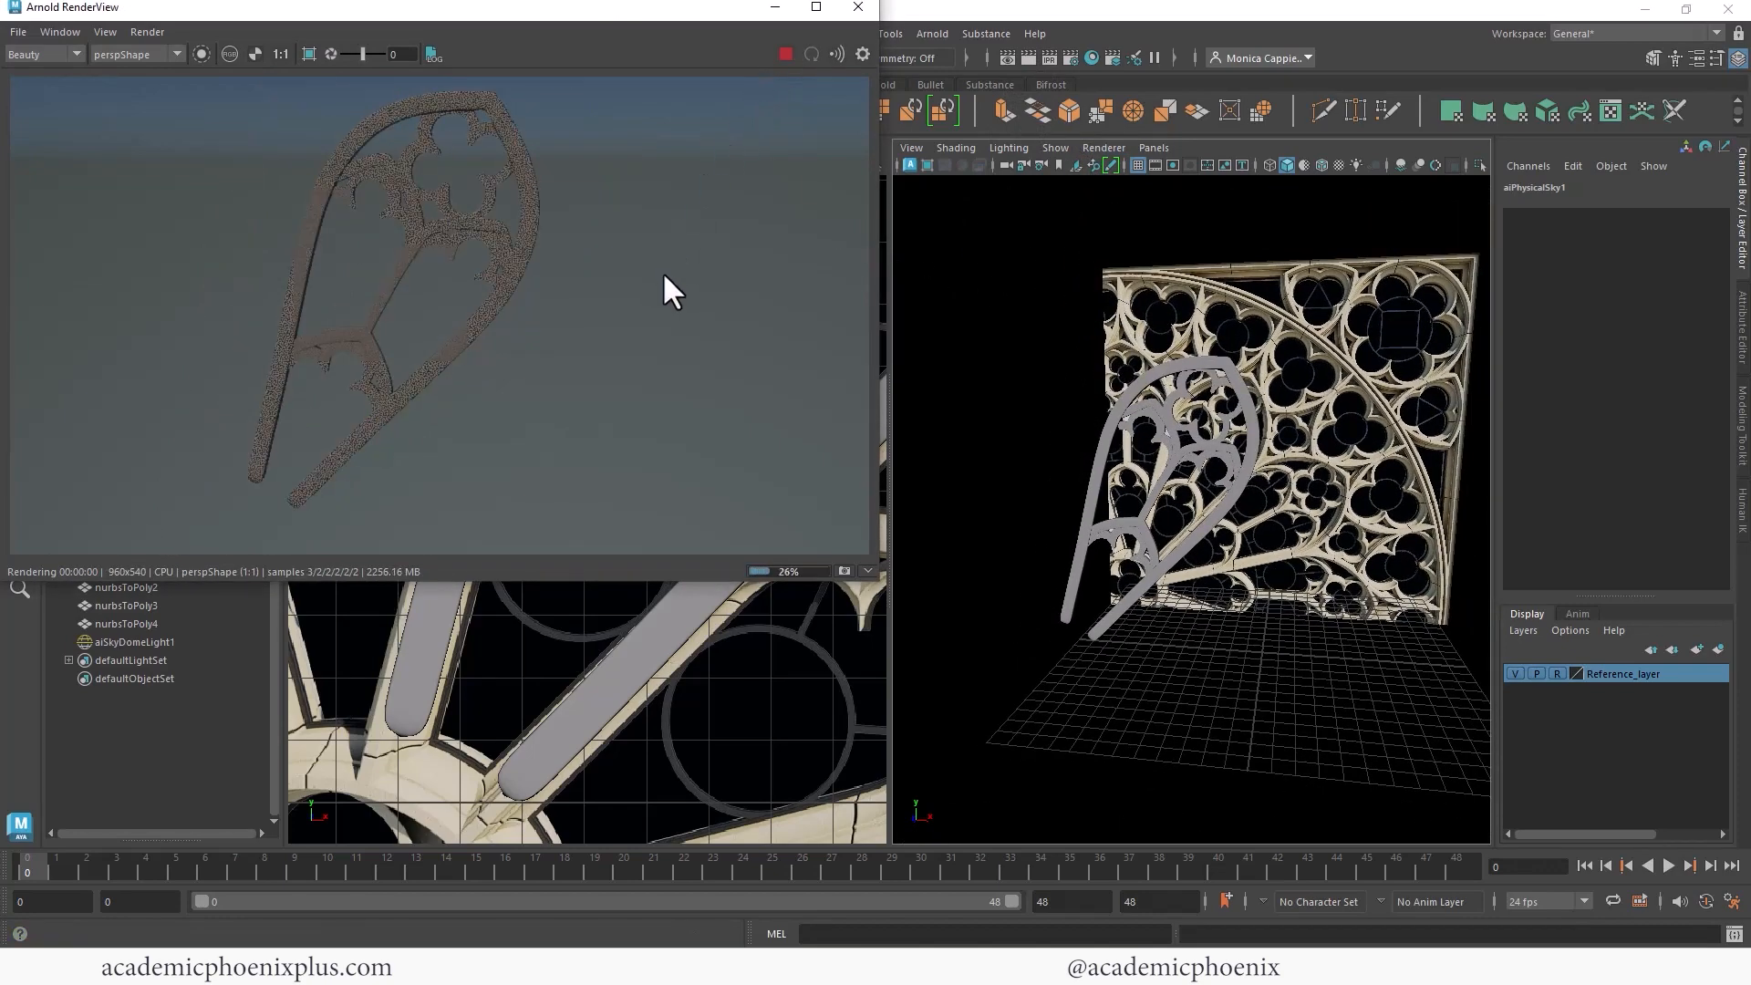
drag(622, 7, 628, 193)
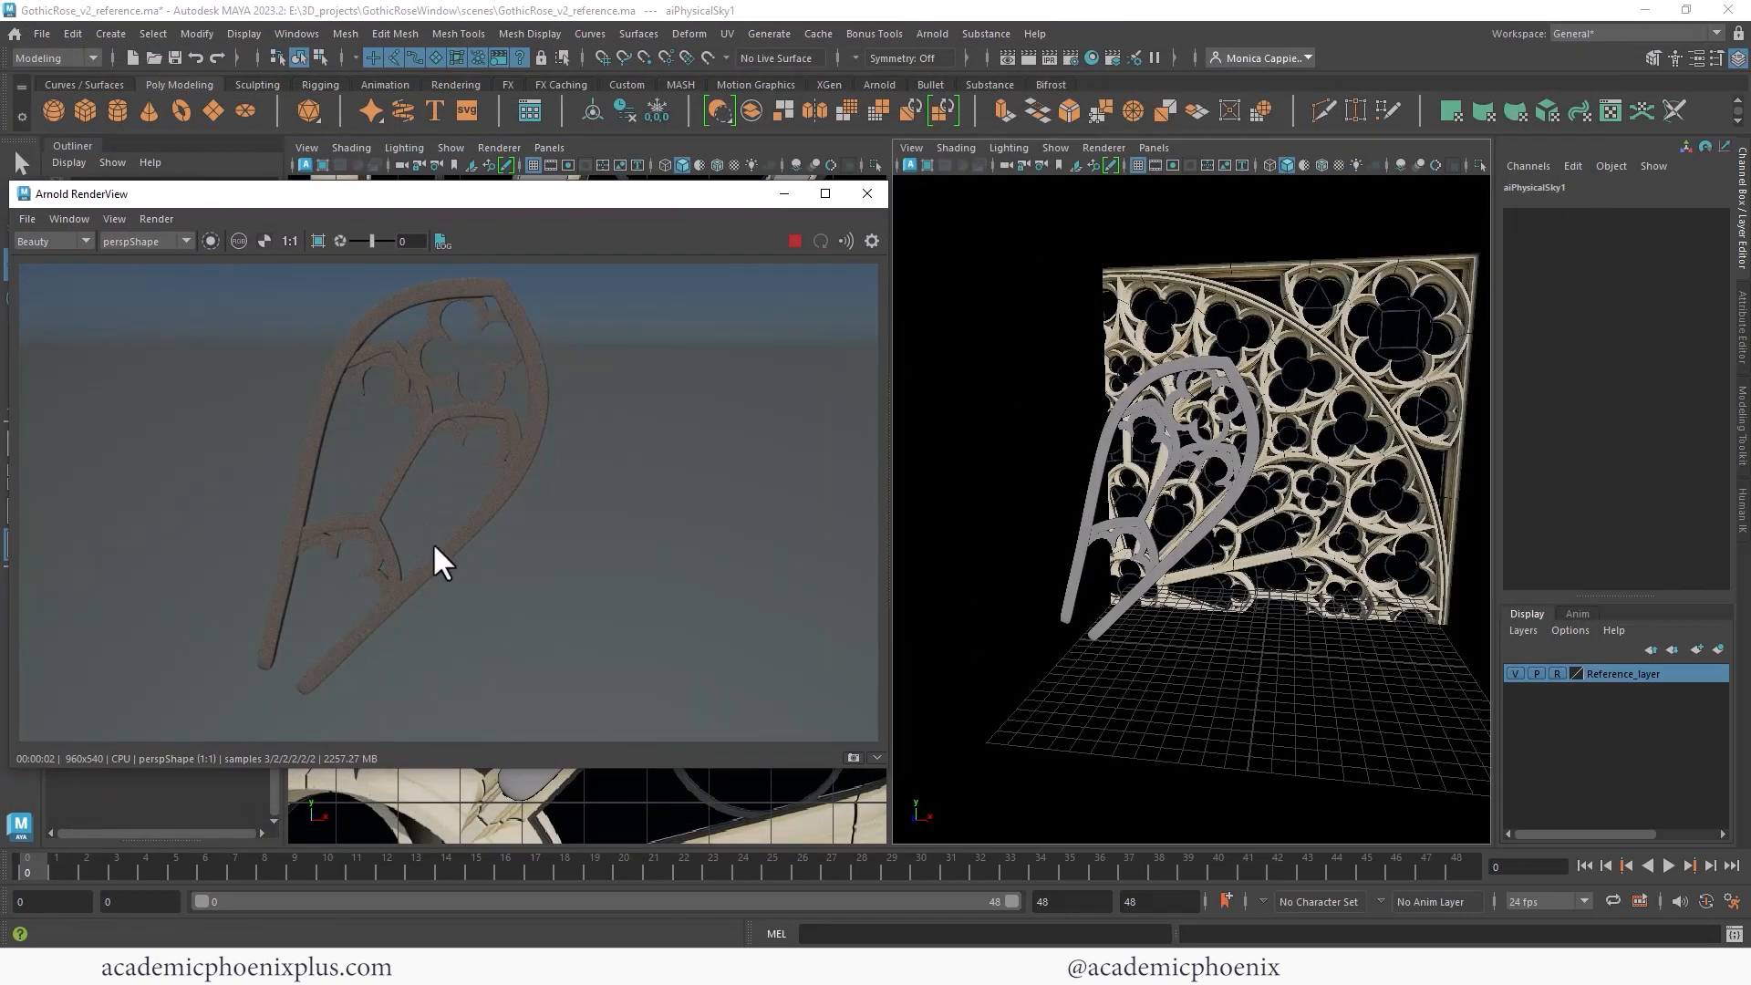
click(866, 194)
scroll(1182, 279, down, 3)
scroll(1258, 393, up, 3)
key(space)
scroll(1184, 364, down, 3)
alt+drag(1029, 354, 671, 448)
click(671, 449)
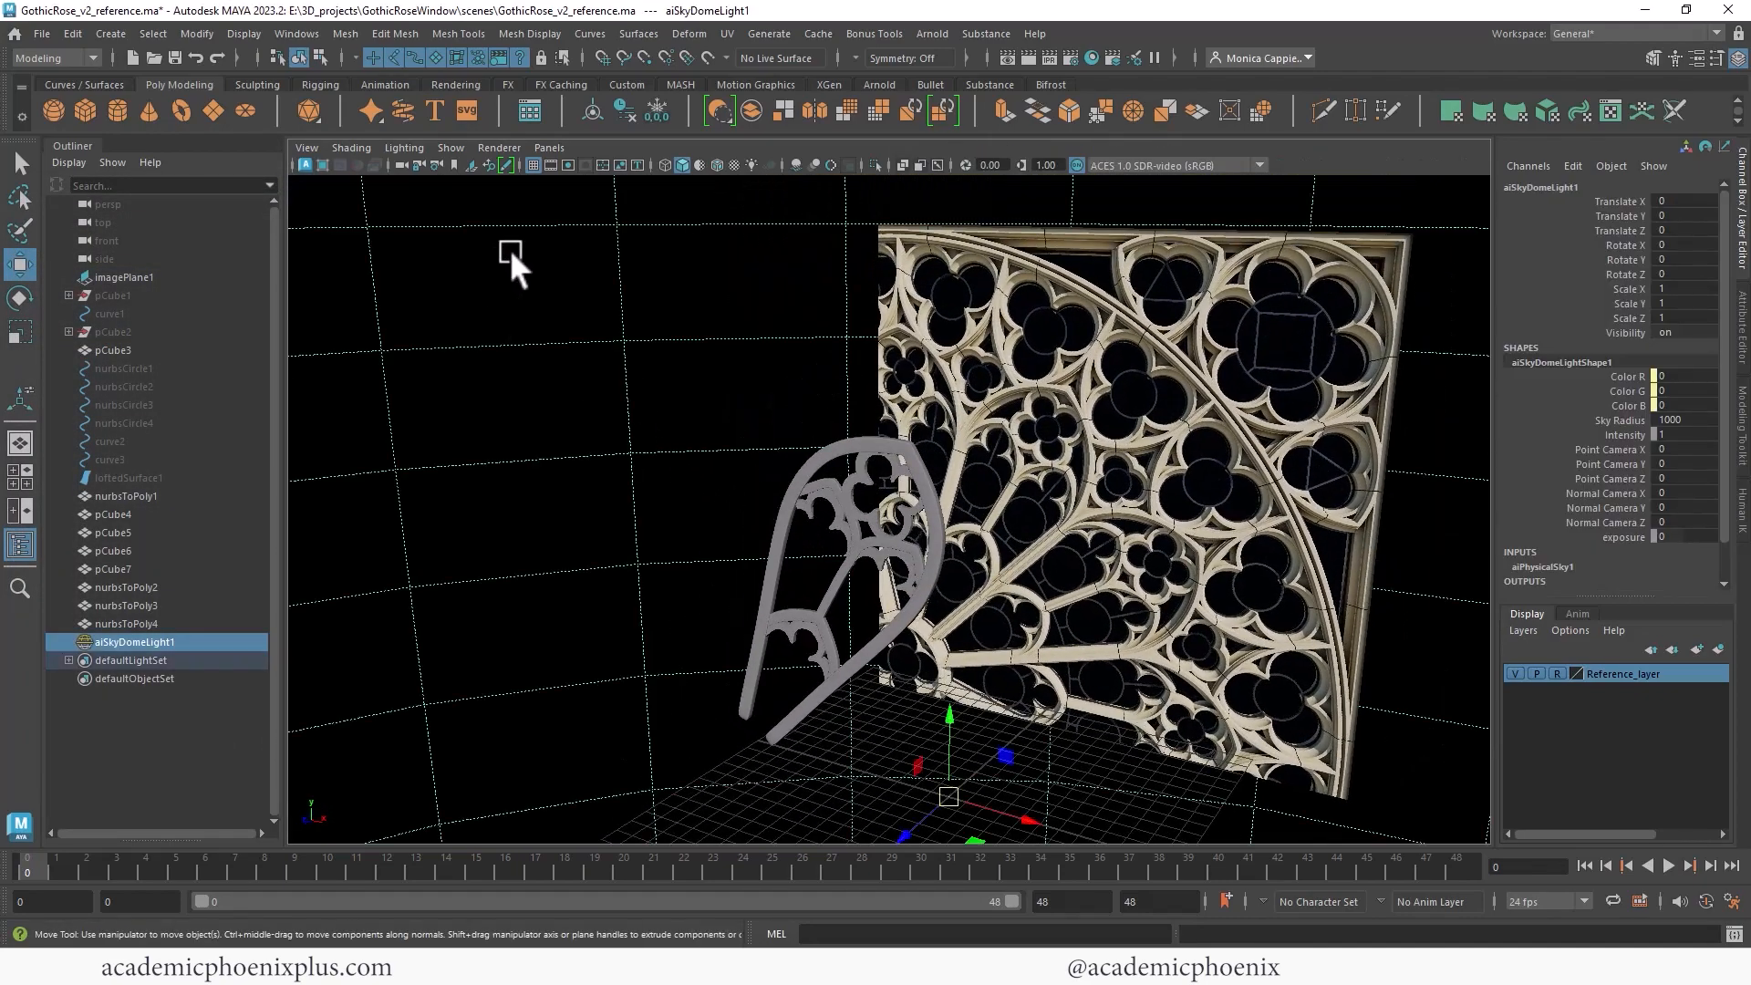
click(461, 149)
click(489, 391)
alt+drag(489, 392, 961, 402)
- Select the spoke and all tracery pieces and group them together
drag(128, 624, 154, 486)
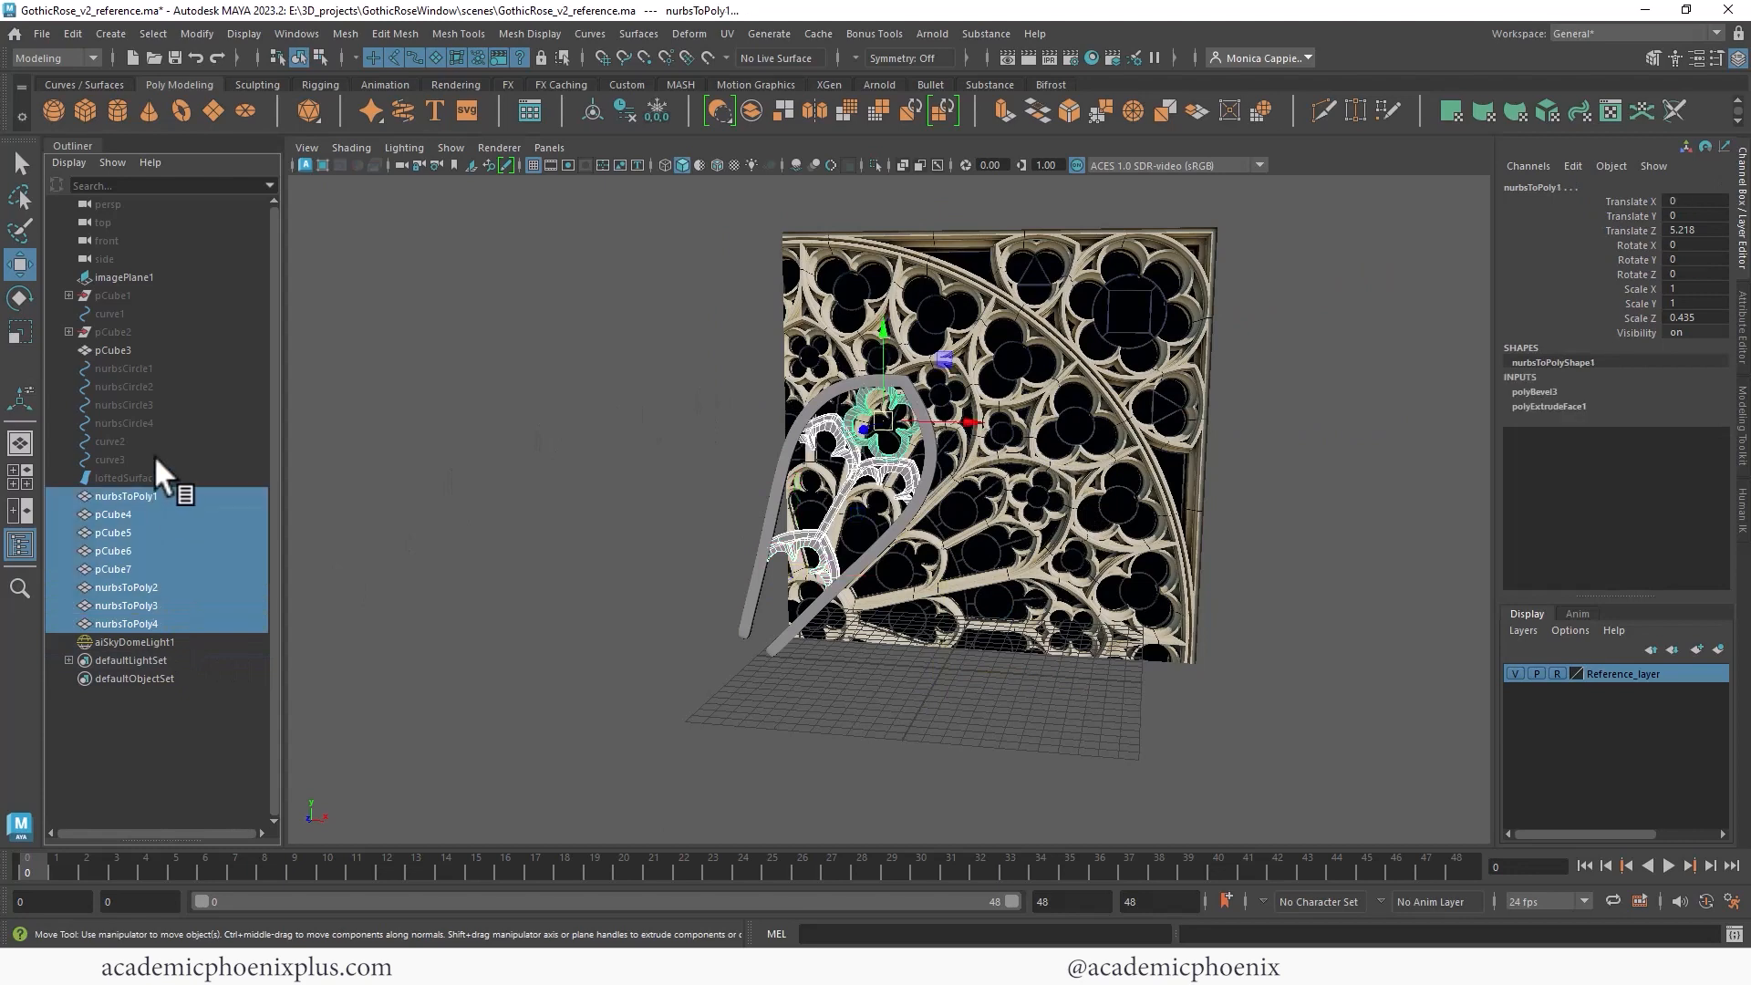
ctrl+click(162, 349)
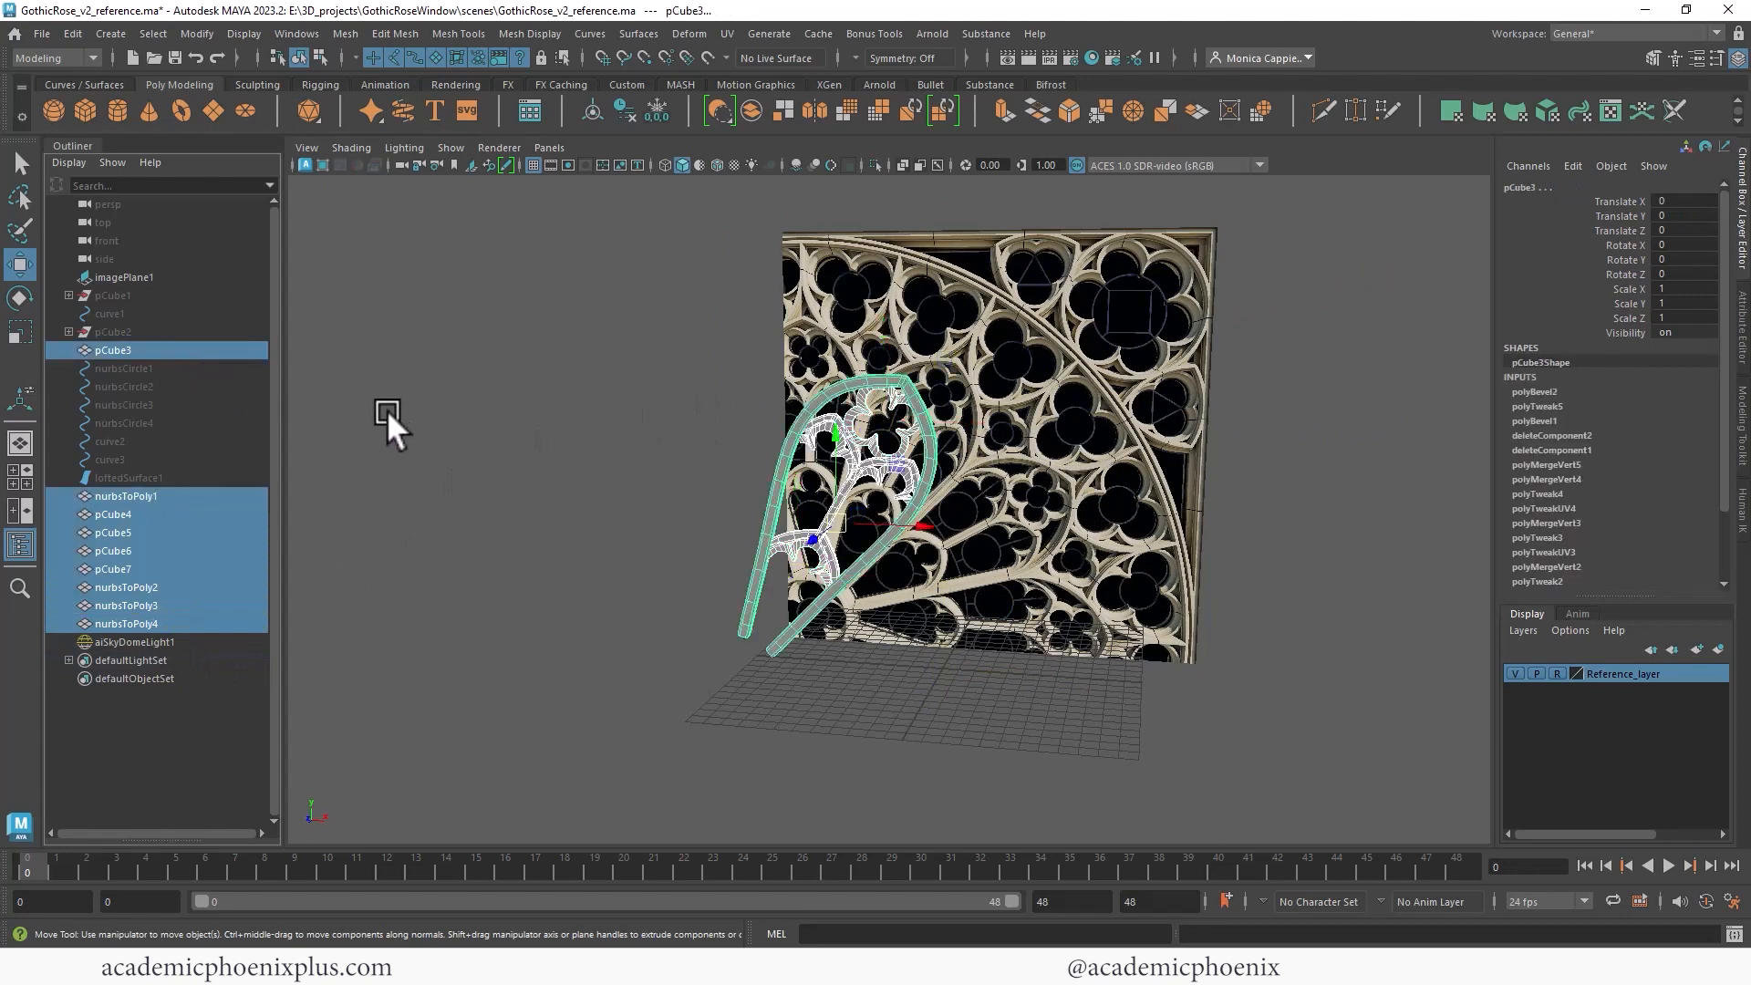
key(ctrl+h)
key(ctrl+z)
key(ctrl+g)
- Move the group's pivot to the centre of the rose window
key(d)
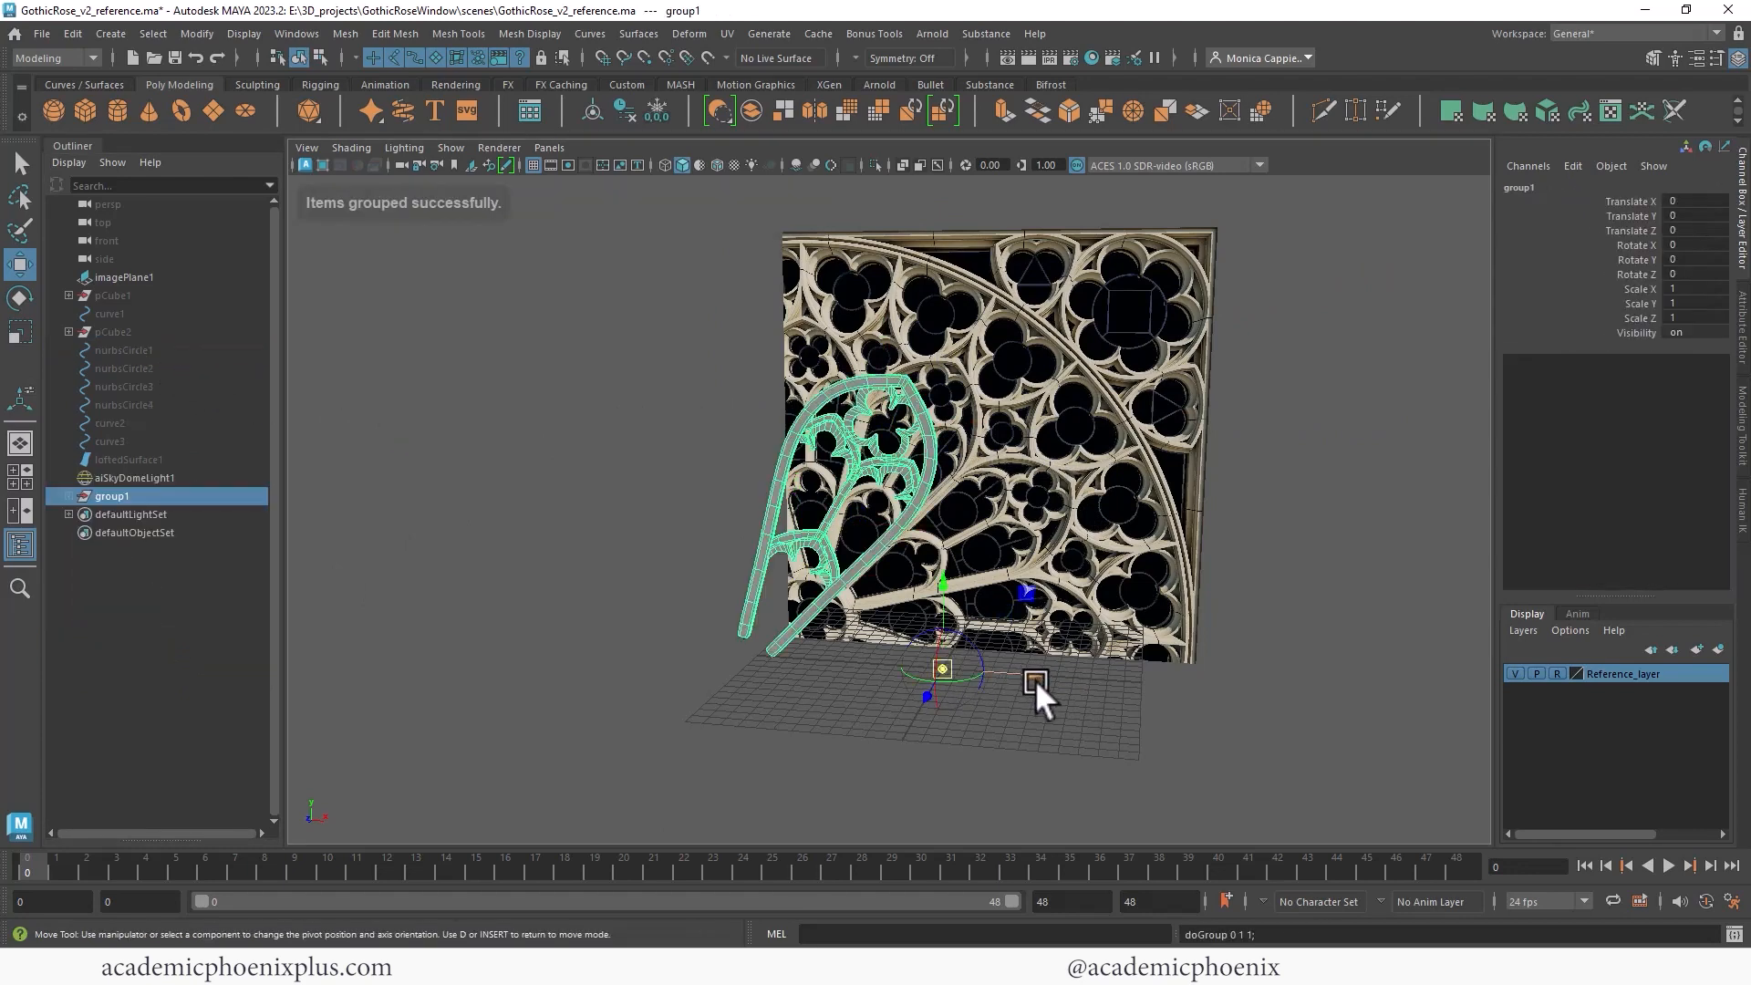
drag(1034, 670, 828, 666)
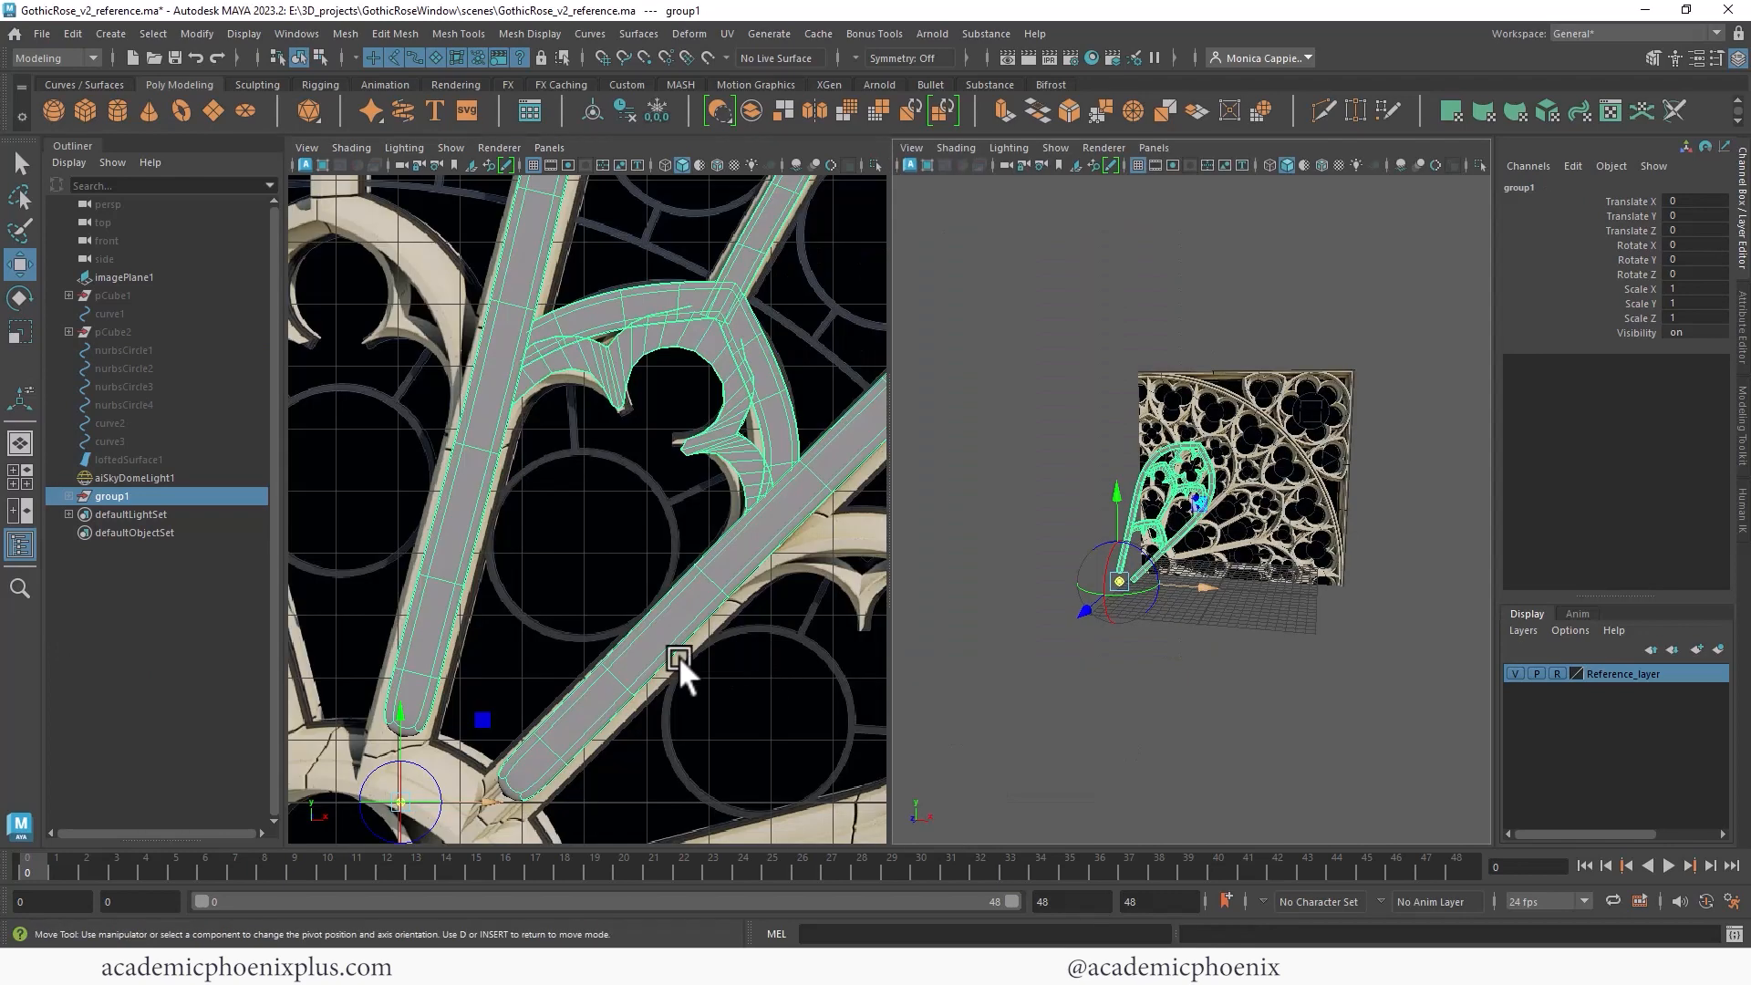
alt+middle_drag(501, 672, 672, 375)
drag(529, 349, 551, 584)
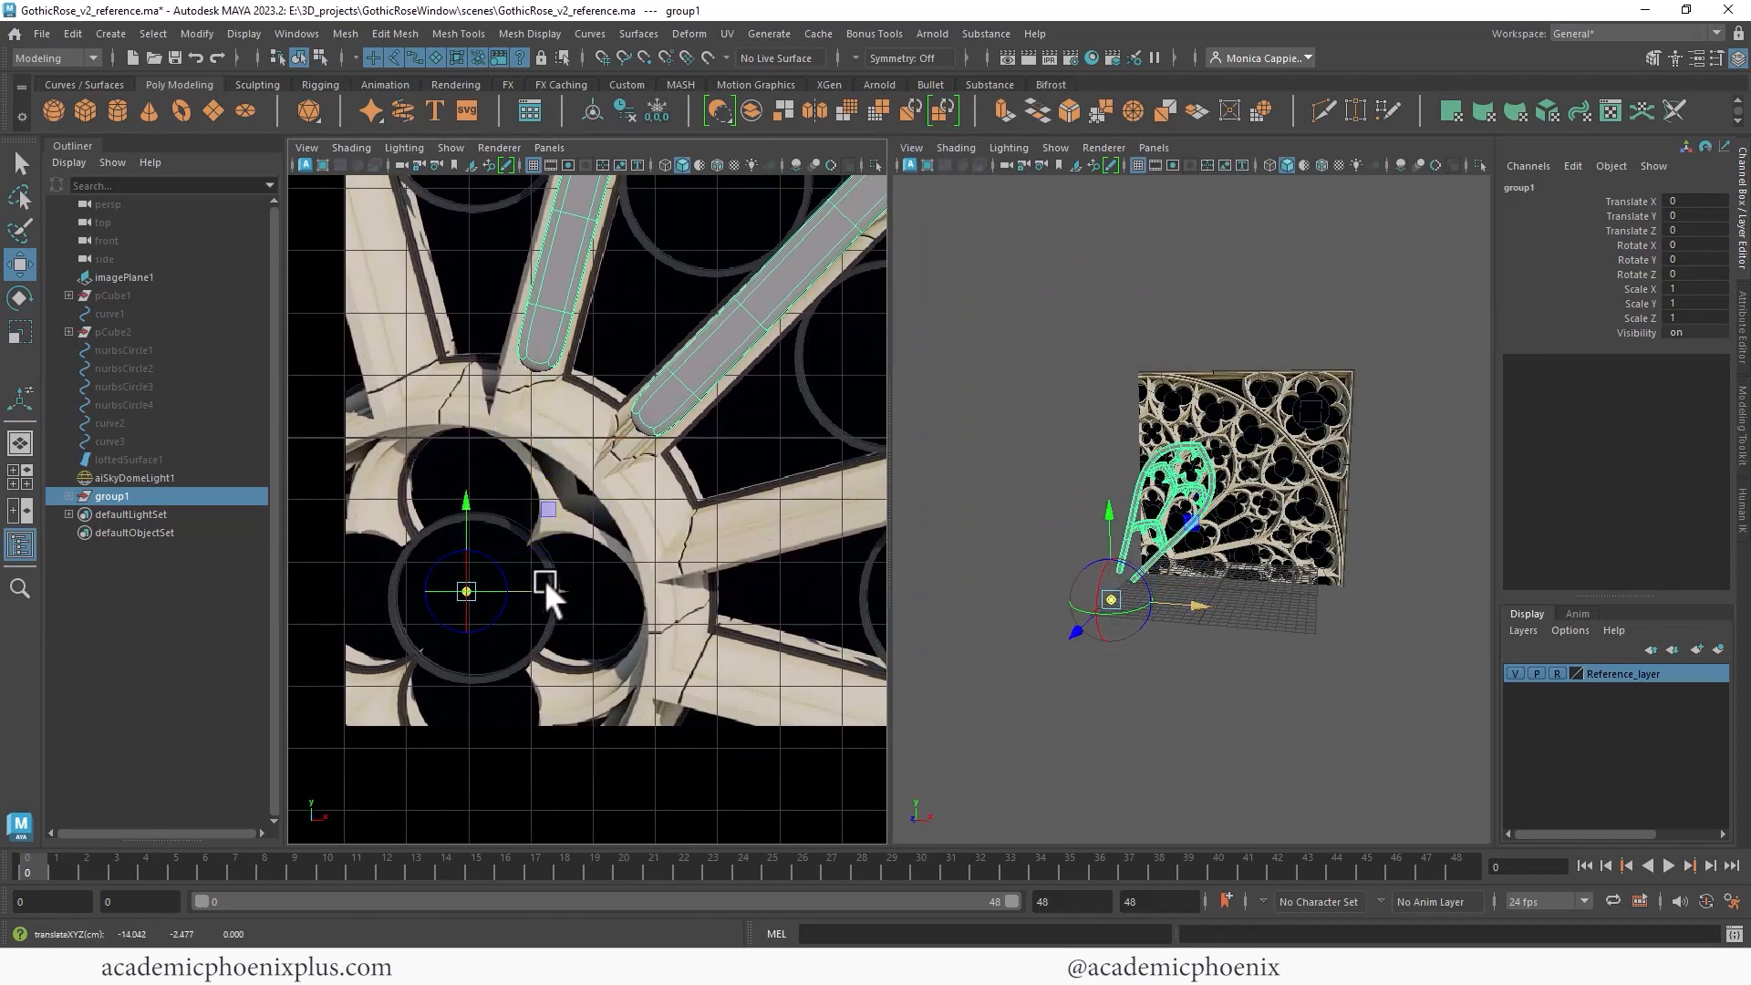
drag(458, 498, 462, 514)
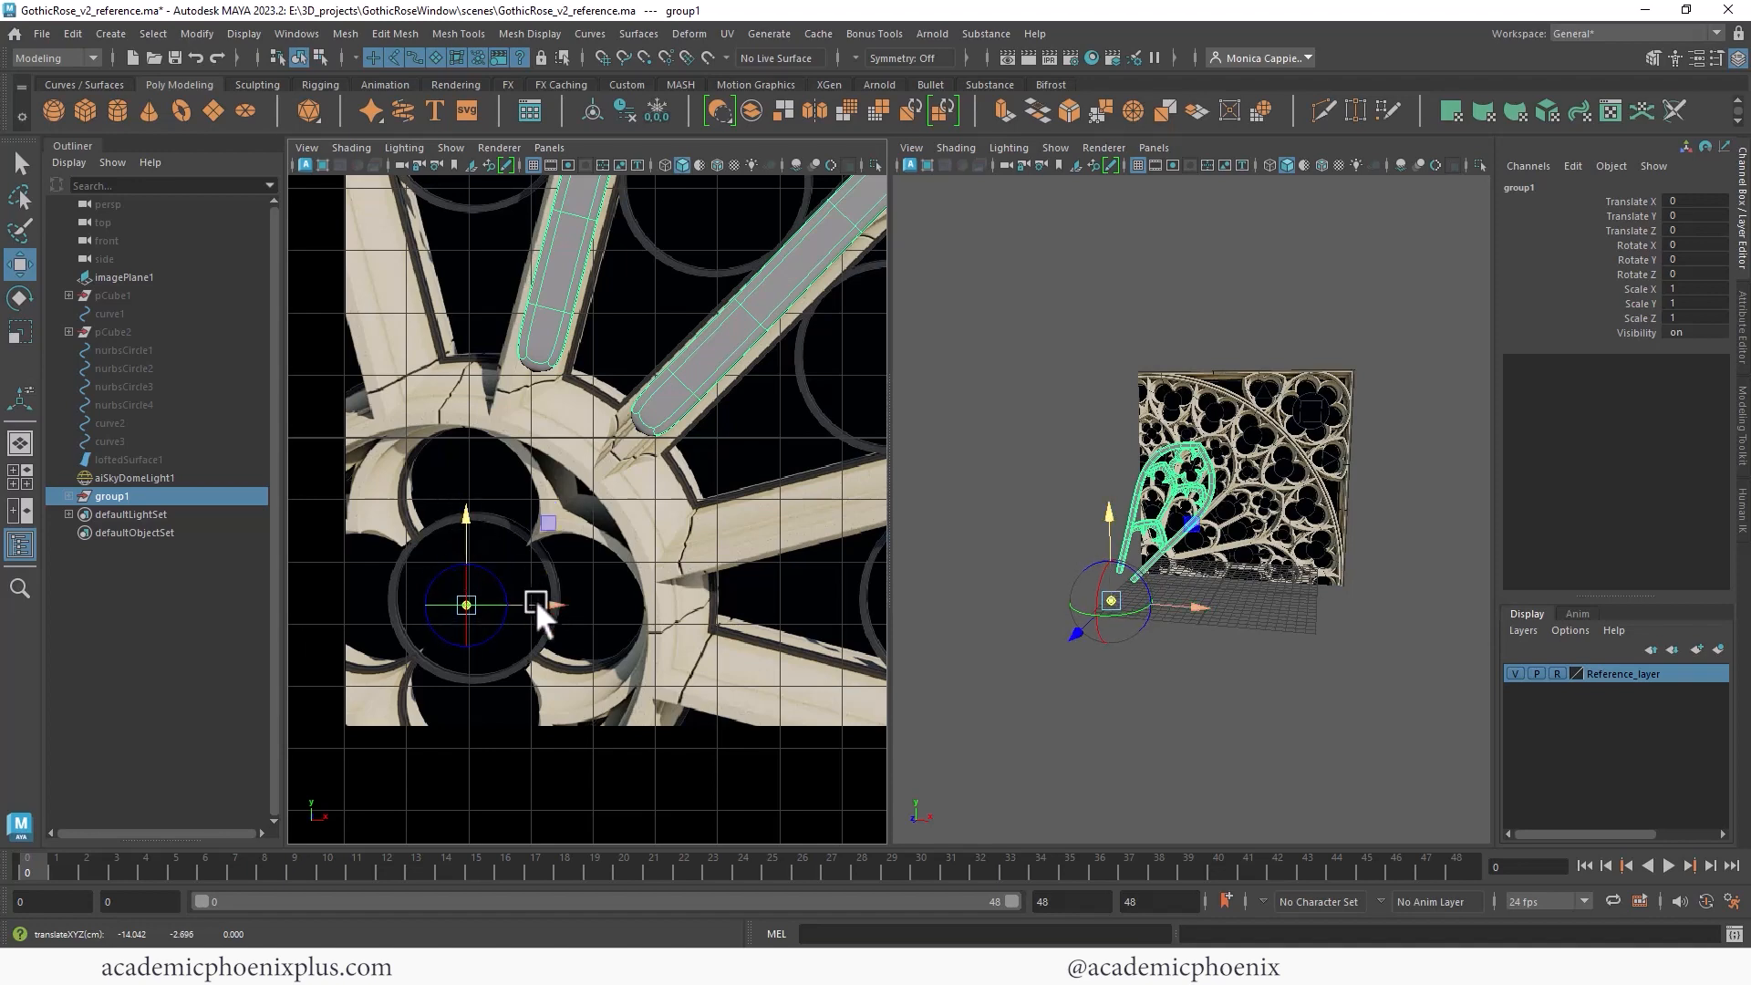
right_click(1208, 458)
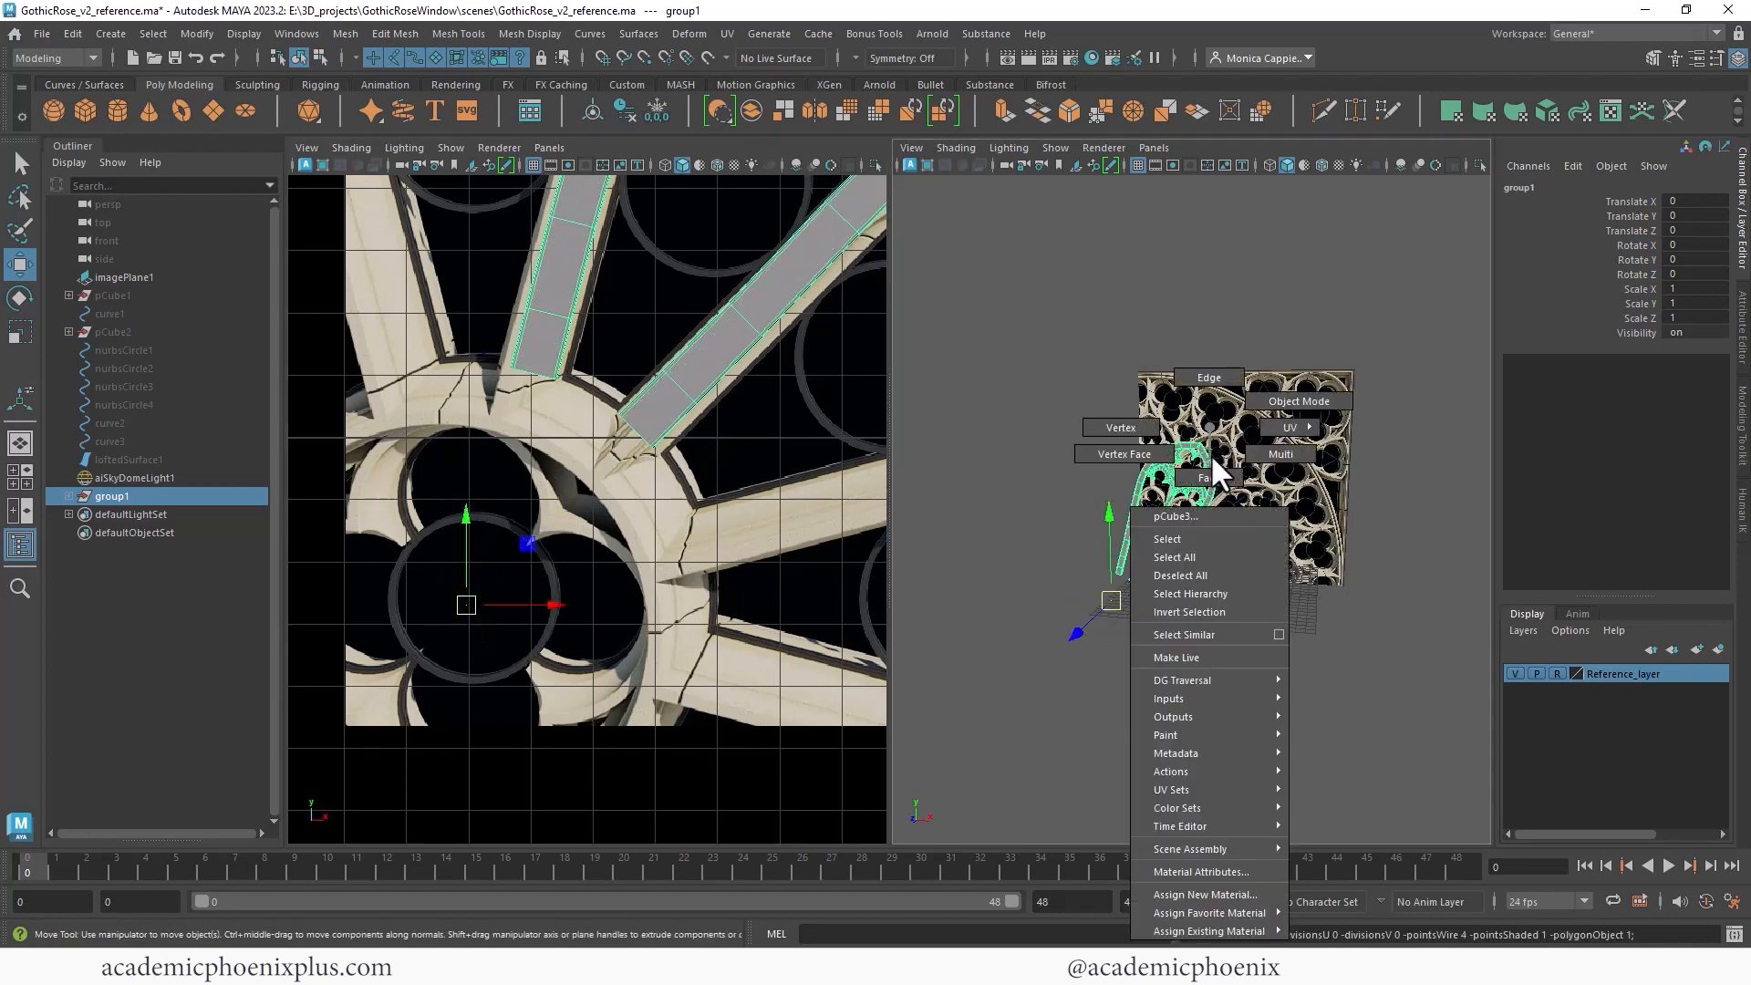
key(space)
alt+drag(1090, 445, 1147, 443)
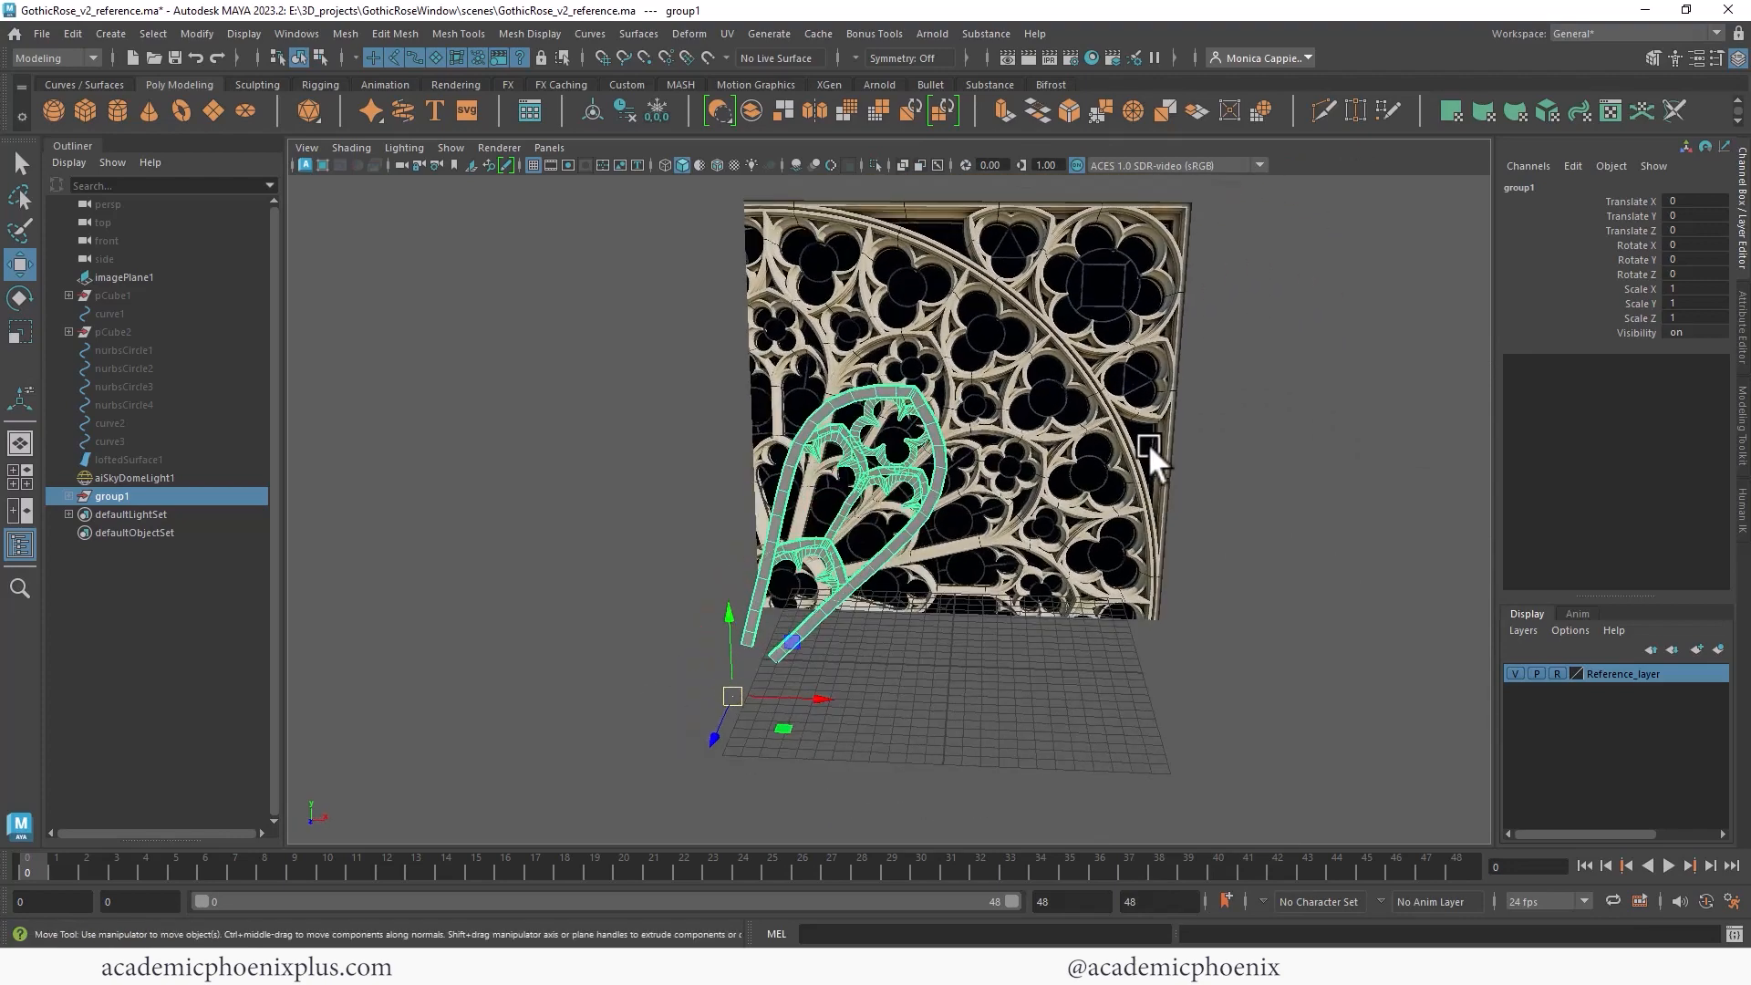
key(space)
alt+right_drag(639, 418, 438, 401)
alt+middle_drag(538, 403, 544, 424)
alt+right_drag(545, 429, 653, 505)
key(ctrl+d)
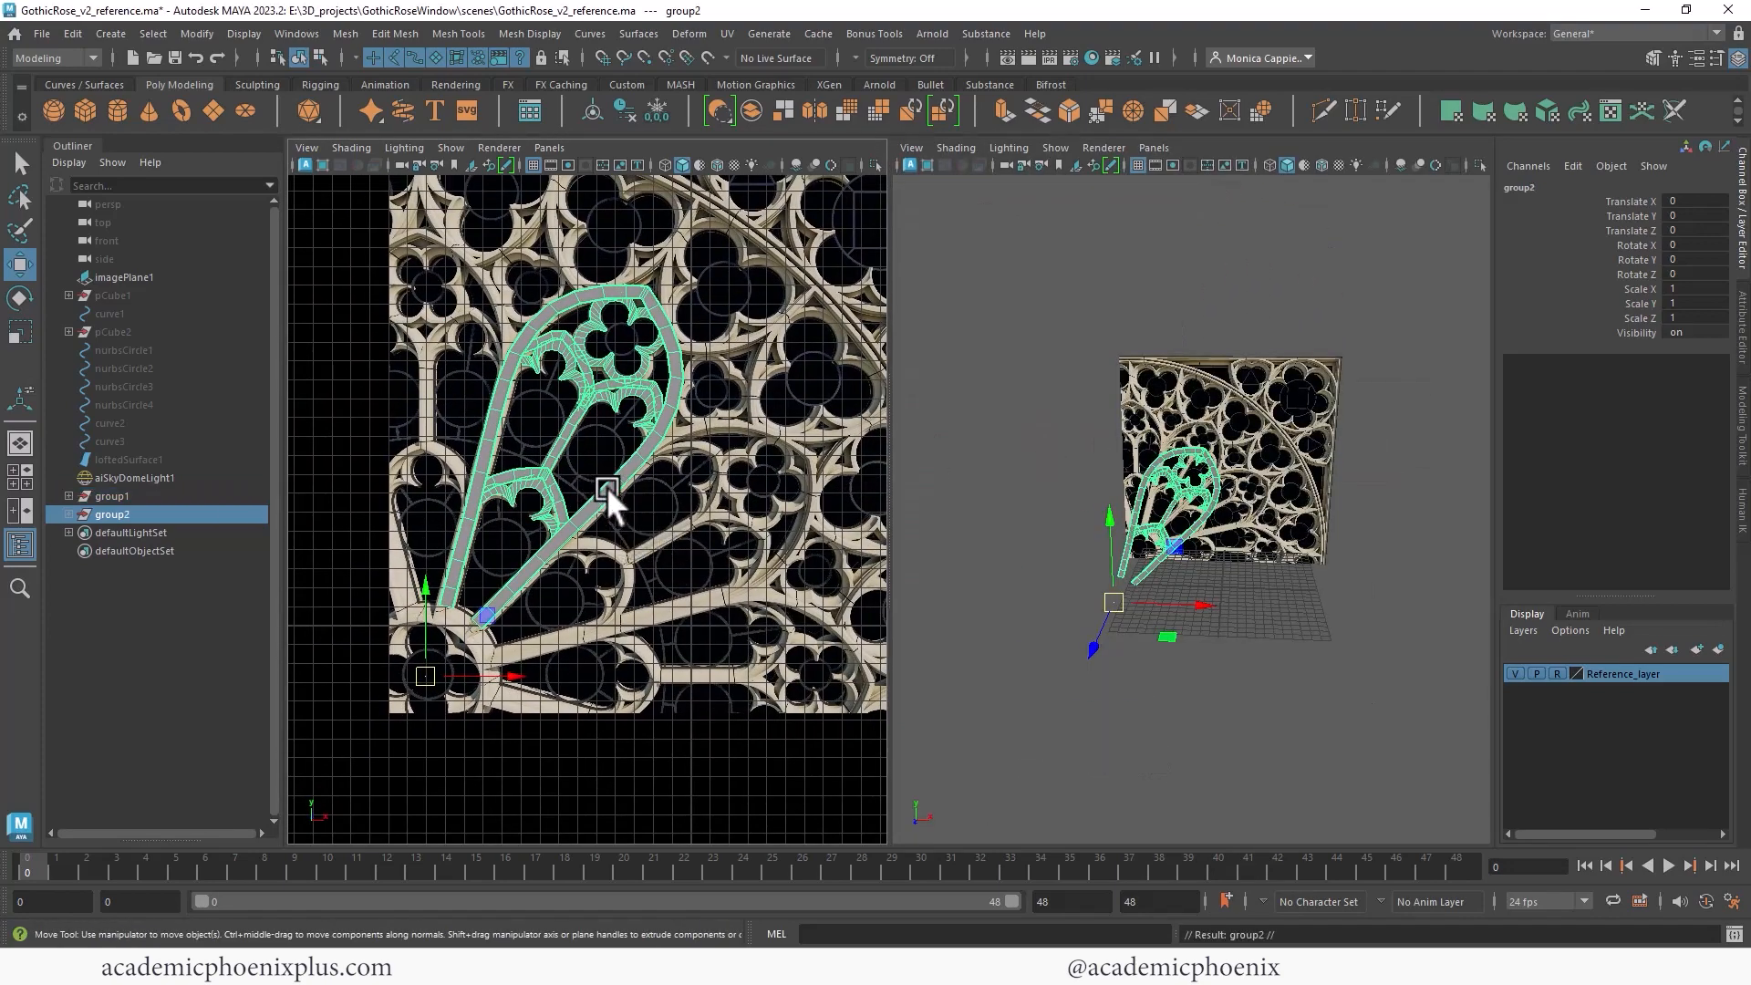
key(e)
drag(494, 632, 521, 670)
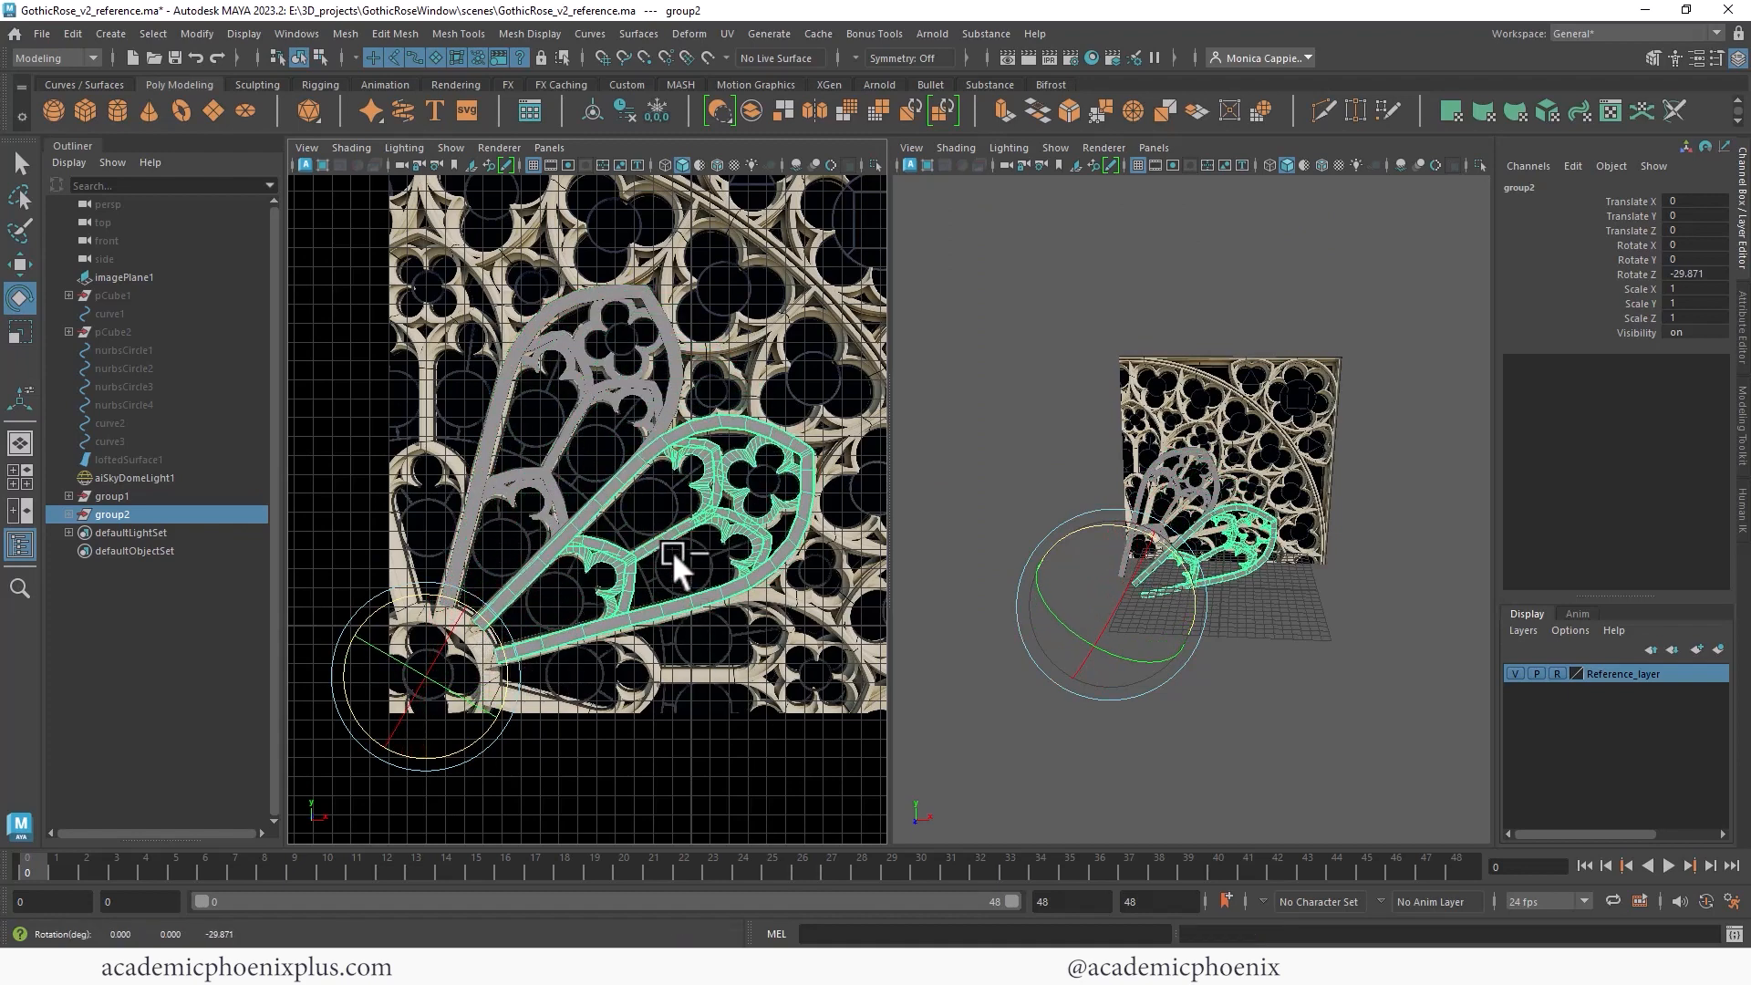
key(ctrl+z)
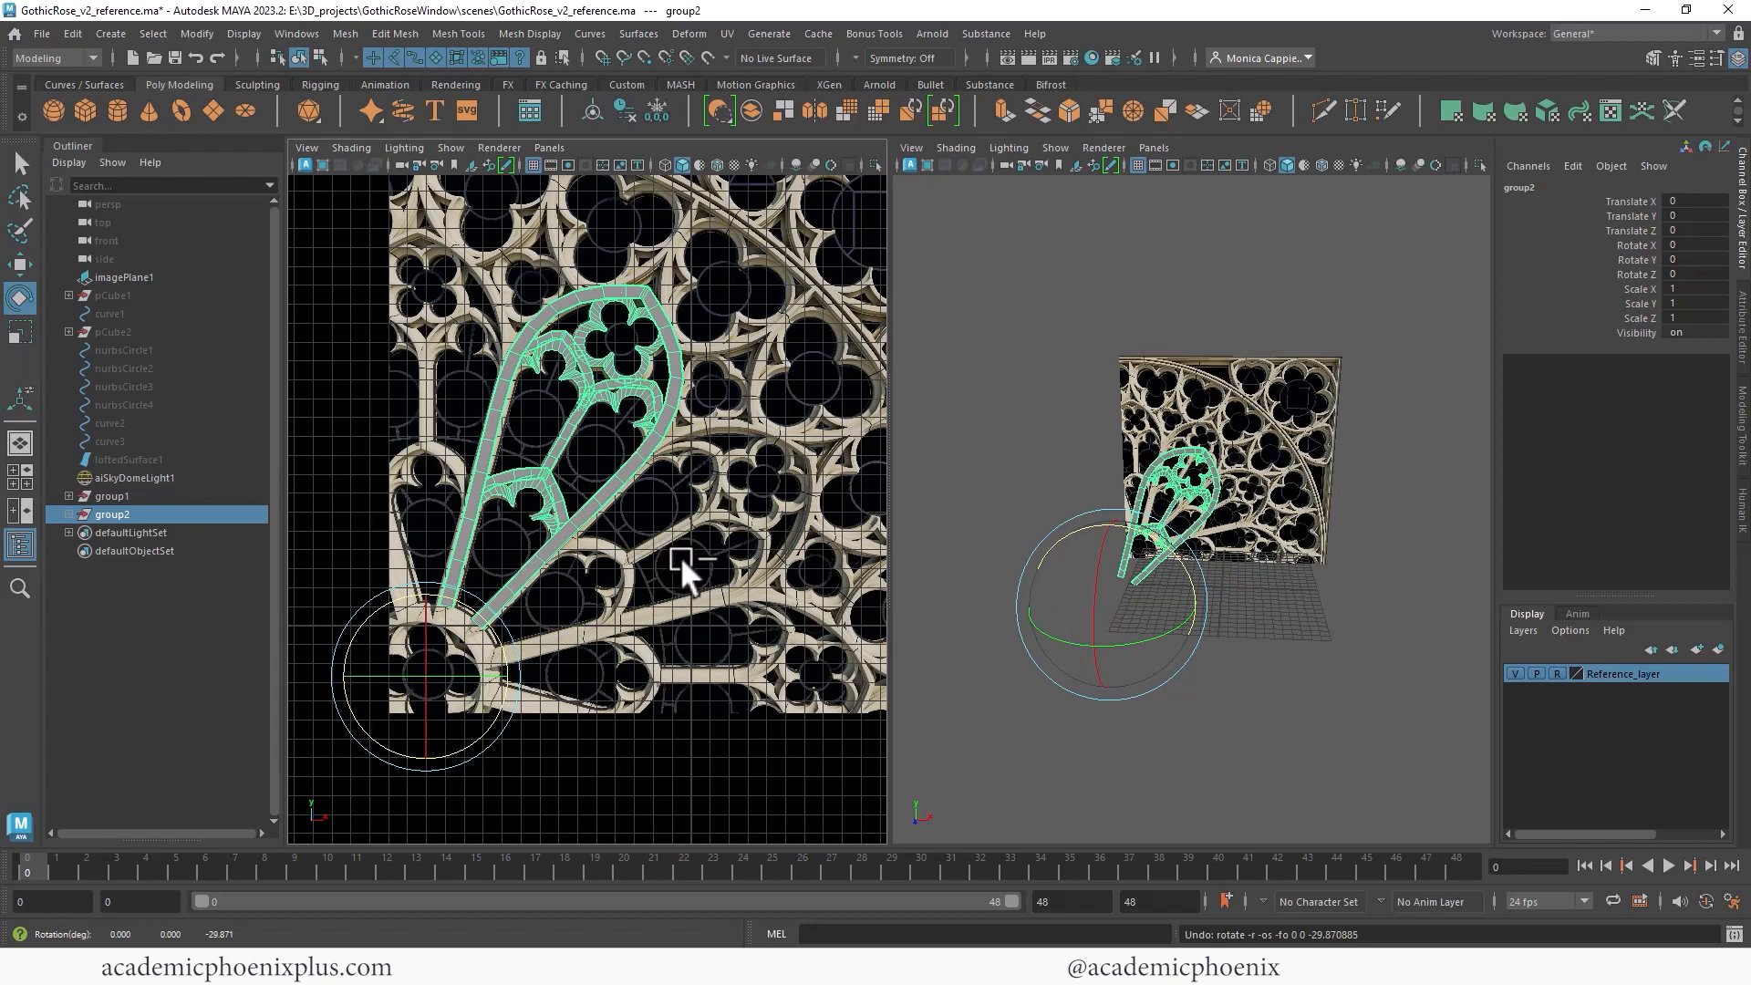
key(ctrl+z)
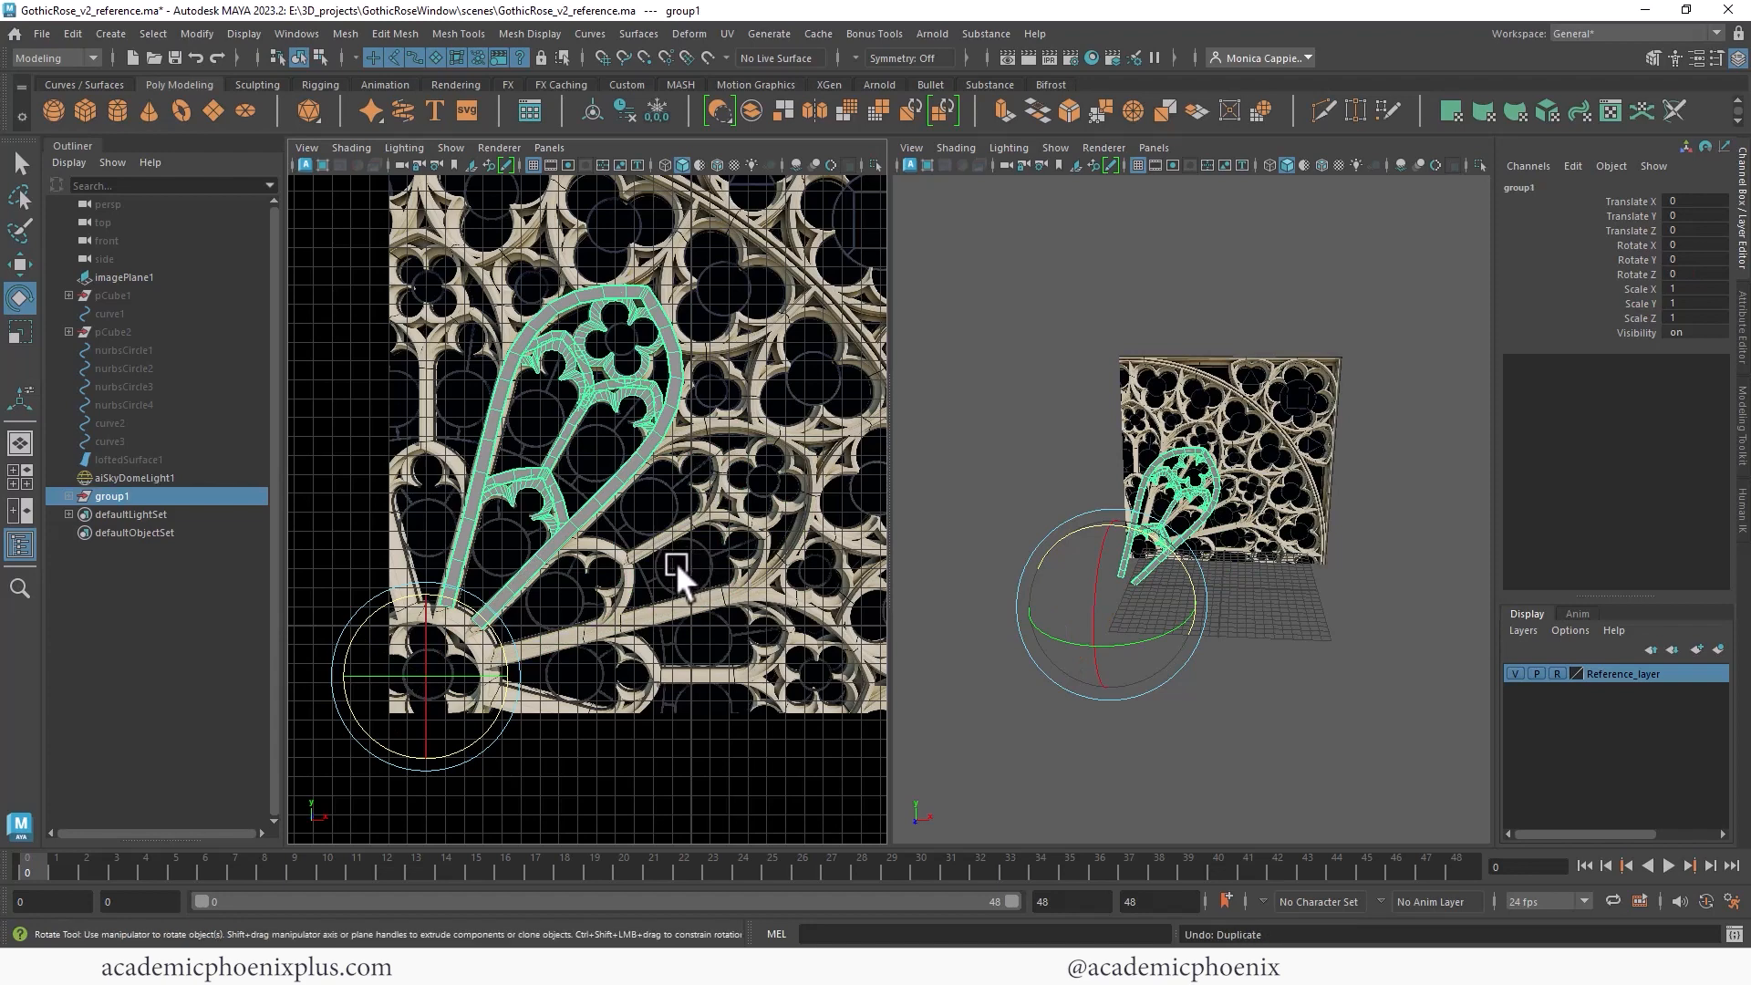
- Open Duplicate Special options, reset its settings, and set Rotate Z to -30 with 12 copies
click(73, 34)
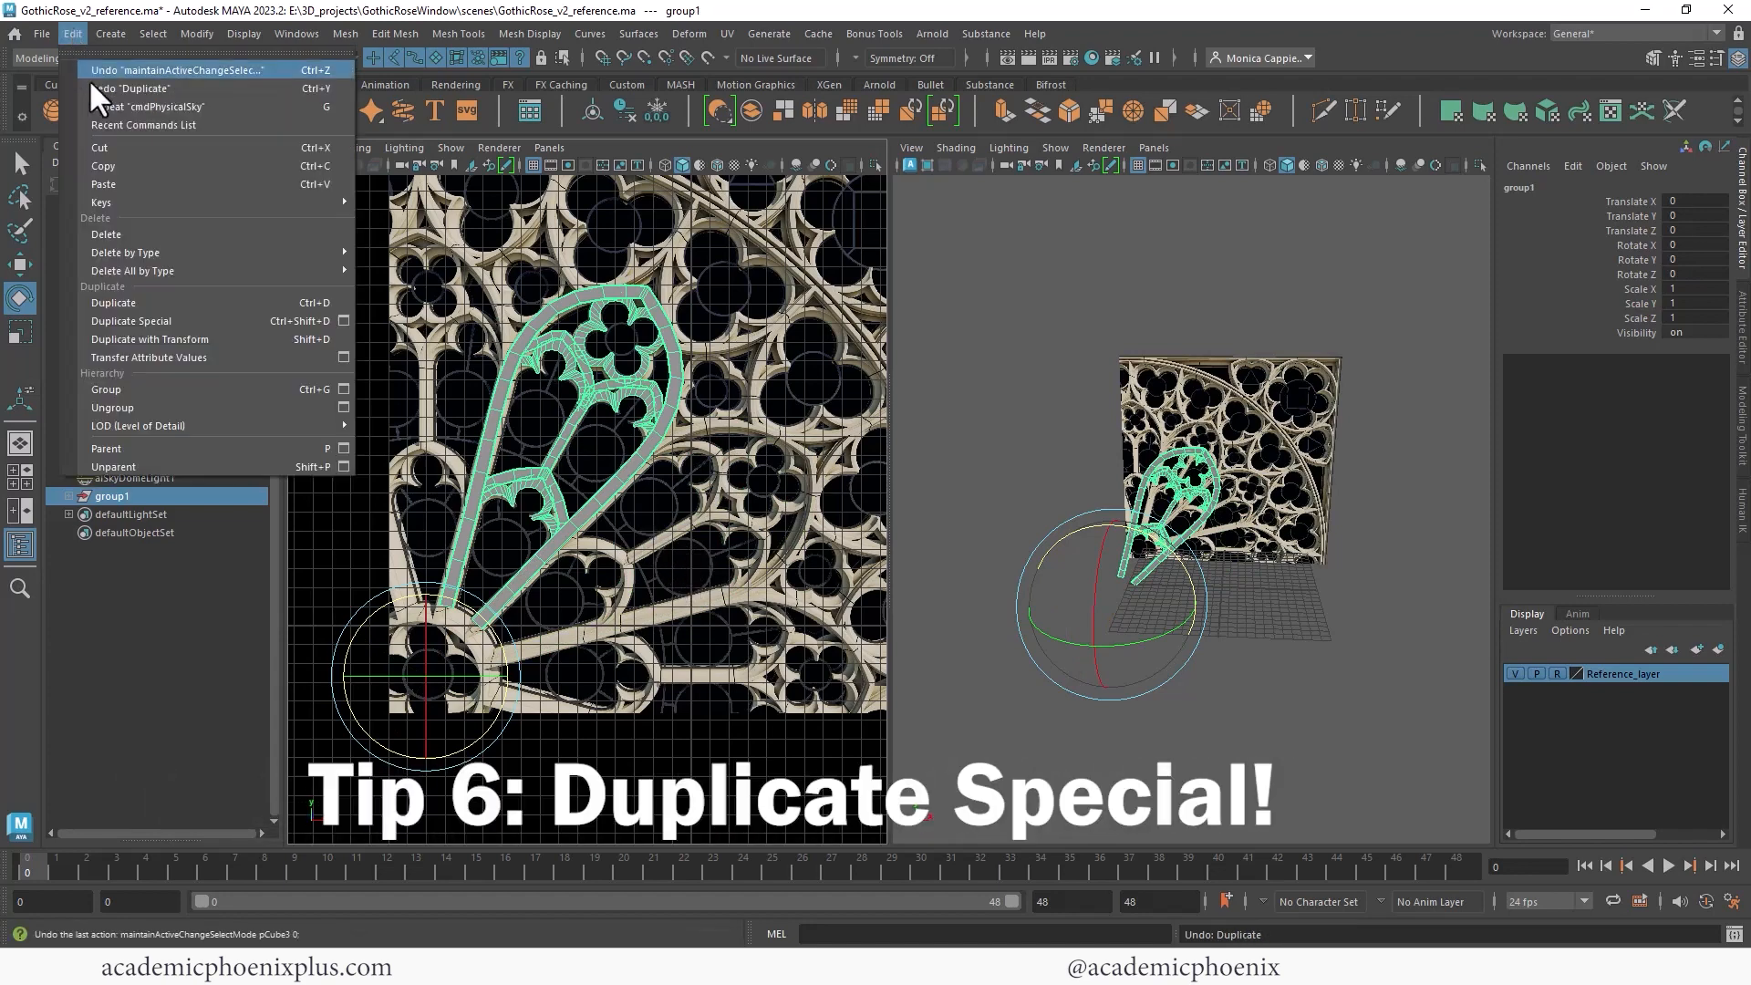
click(343, 321)
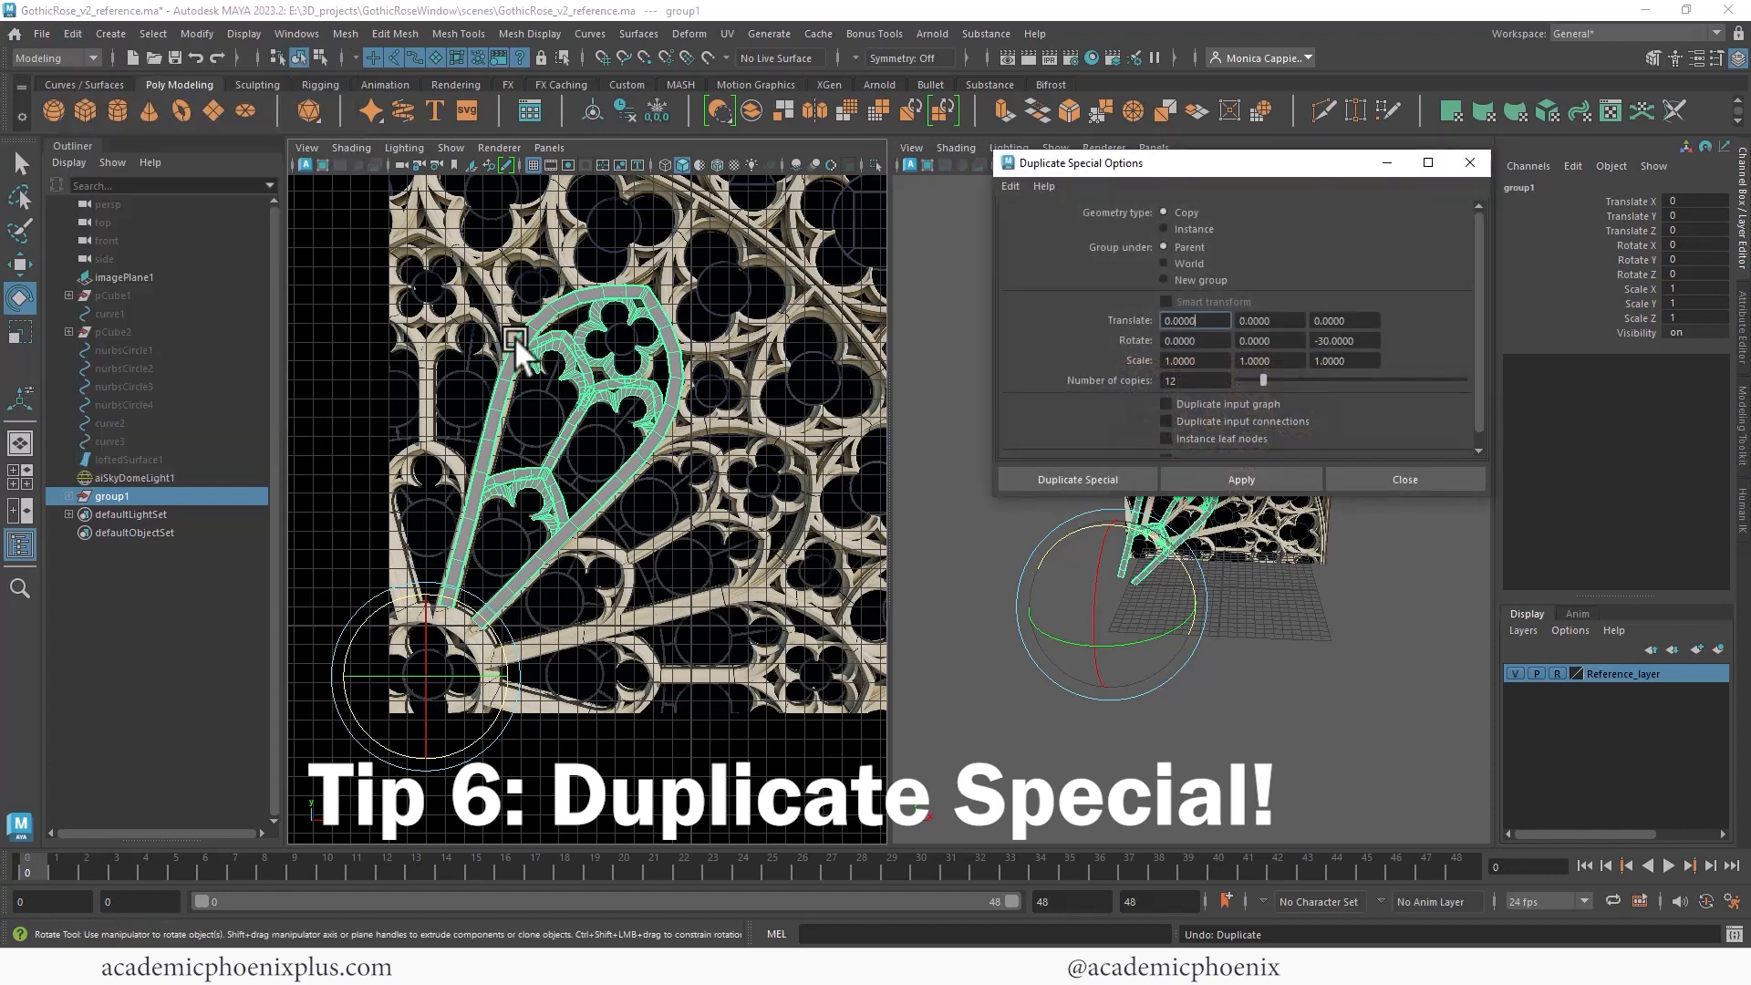
click(1015, 185)
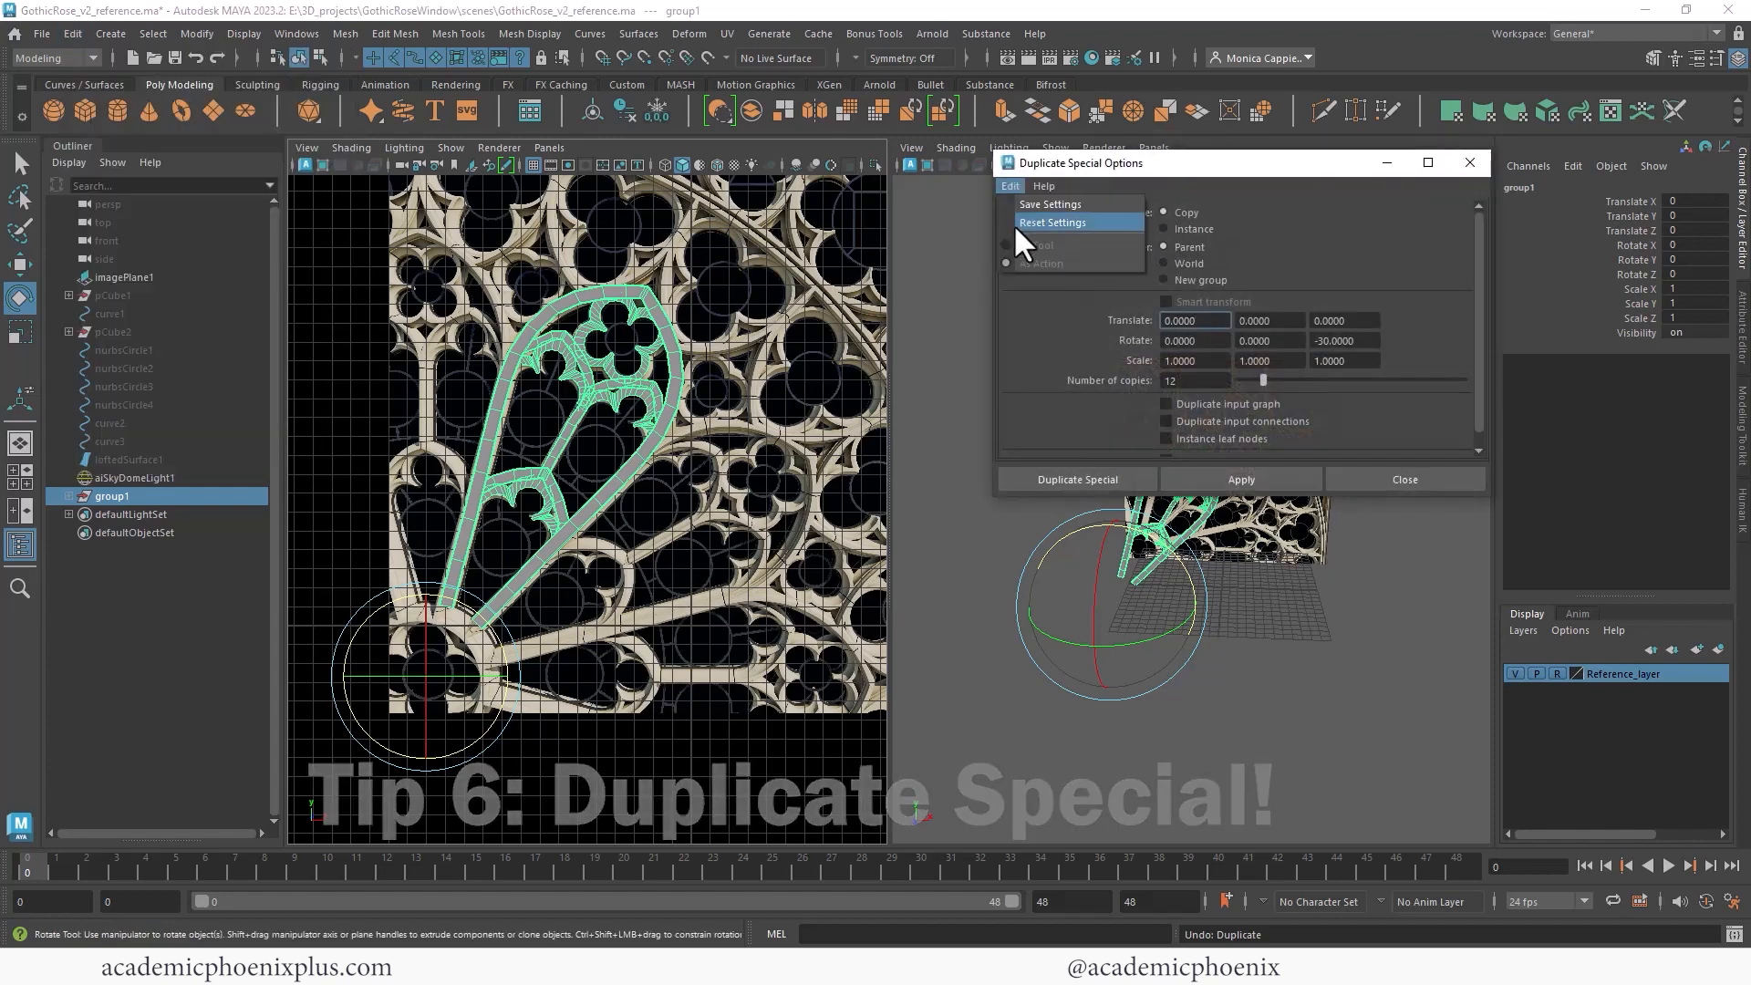
click(1015, 222)
click(1359, 340)
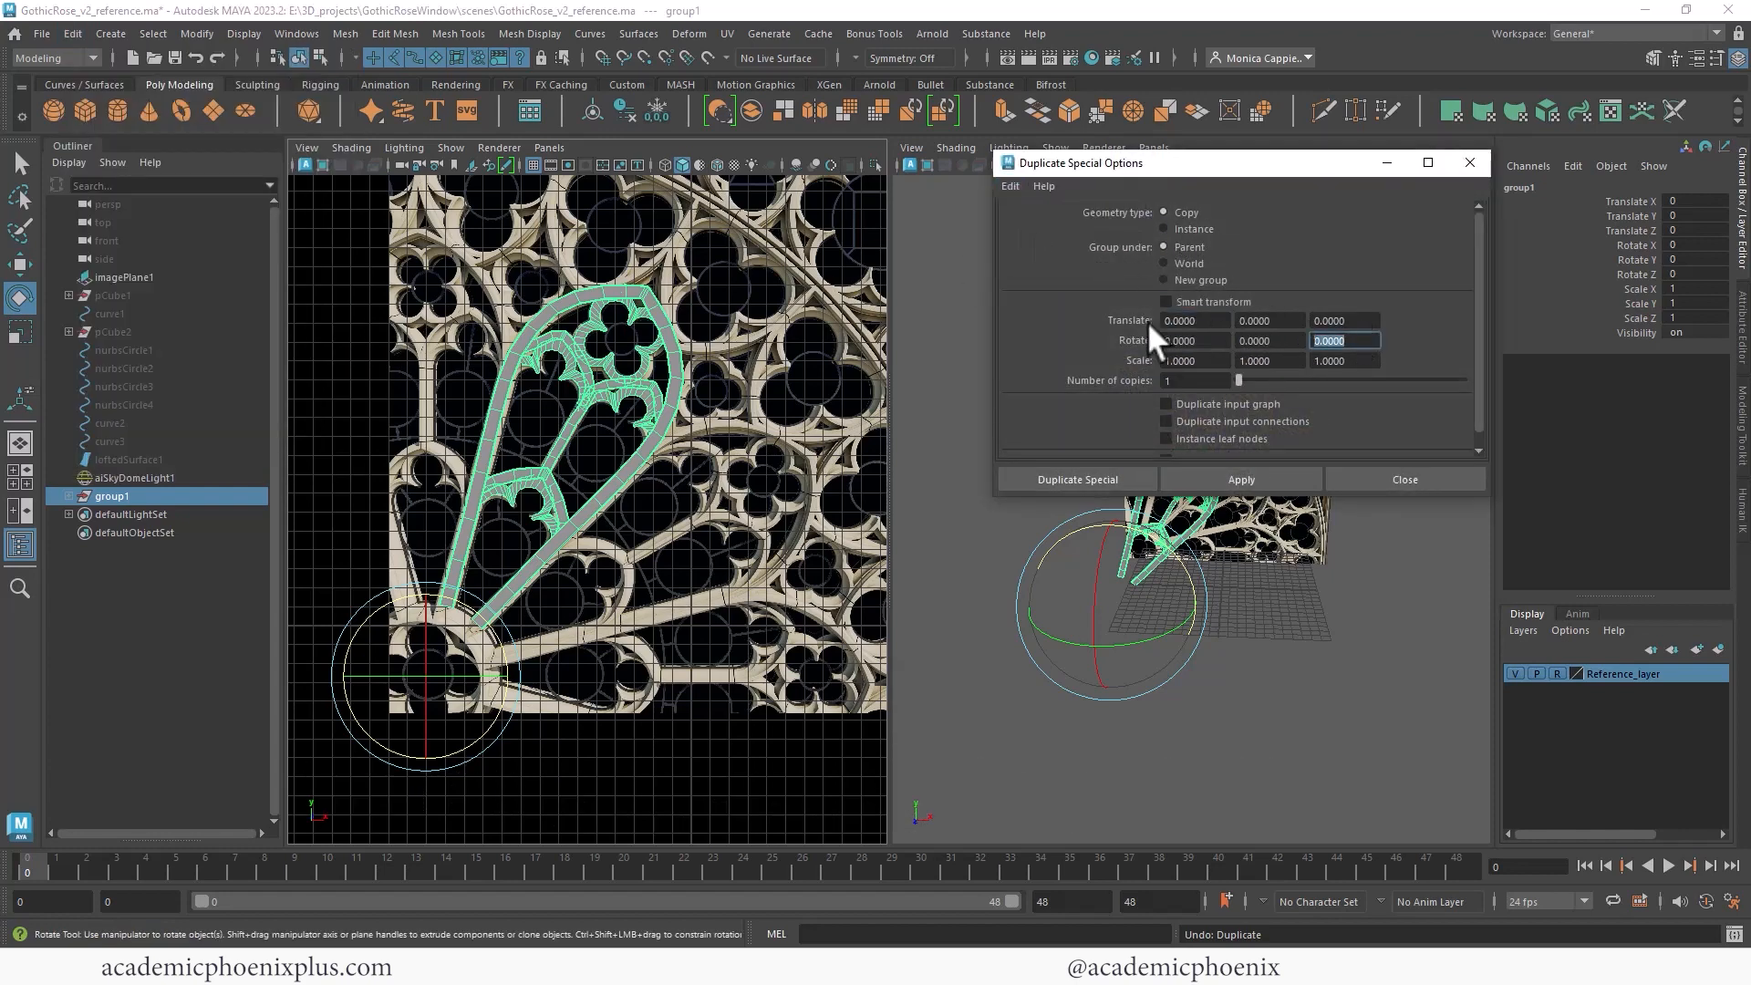
text(-30)
click(1182, 381)
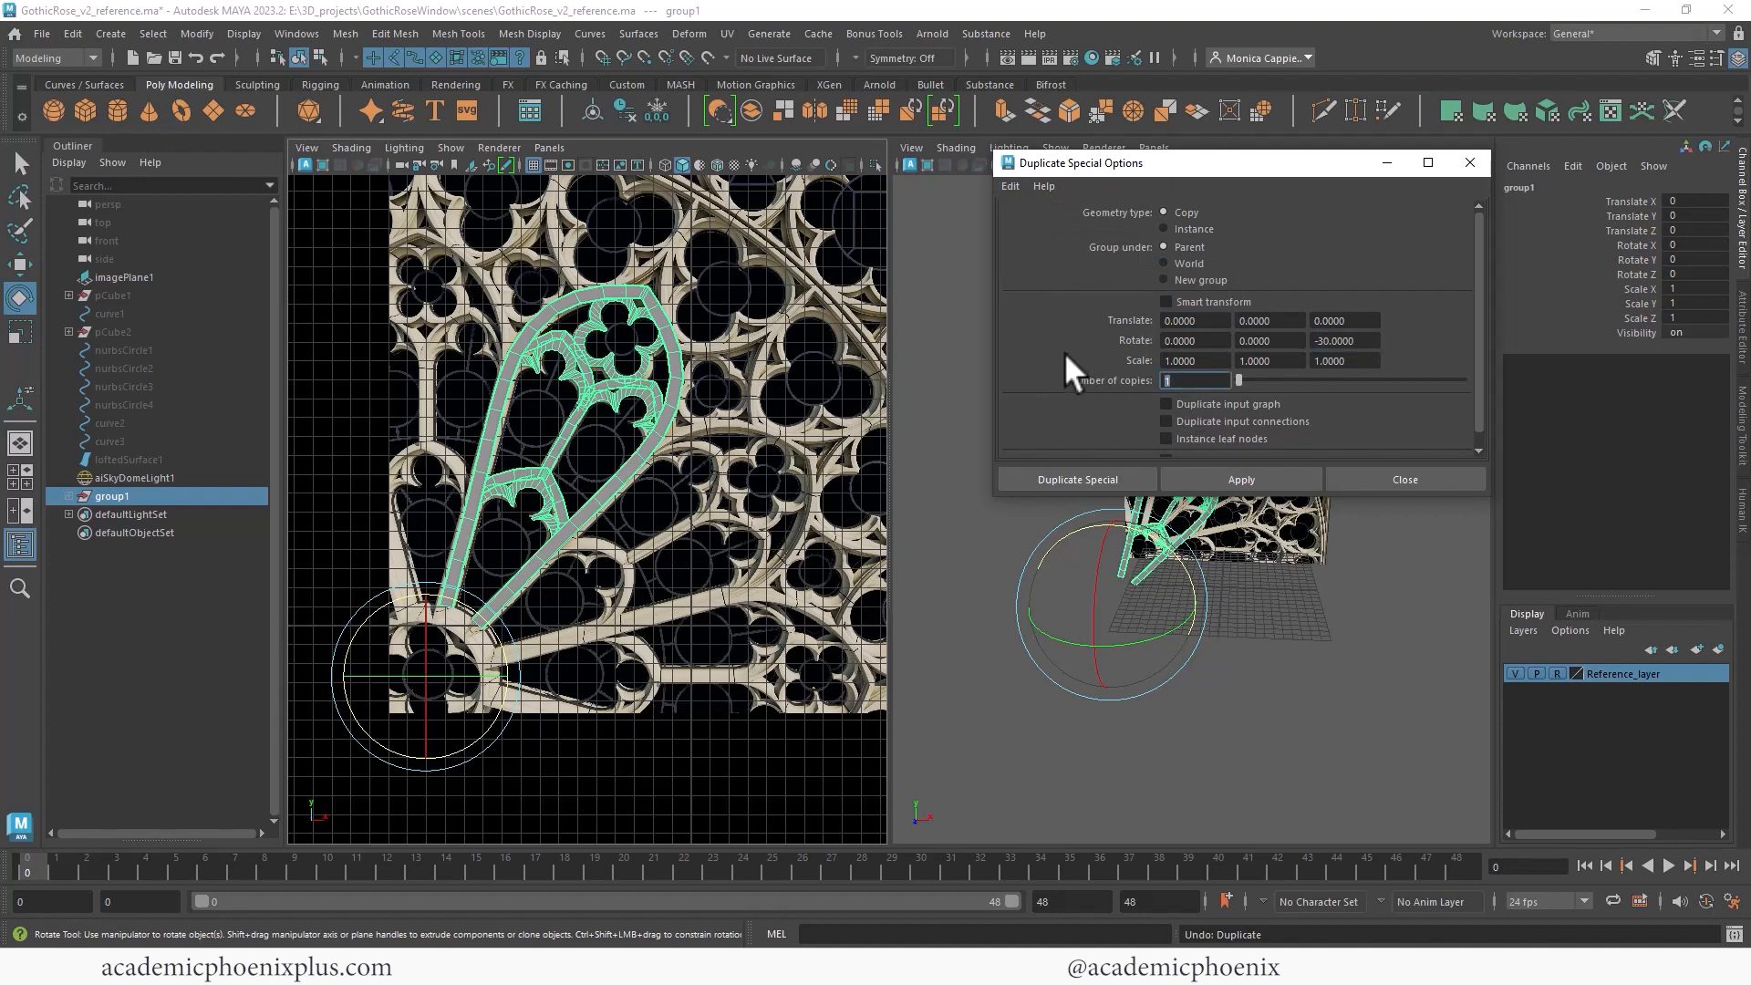
text(12)
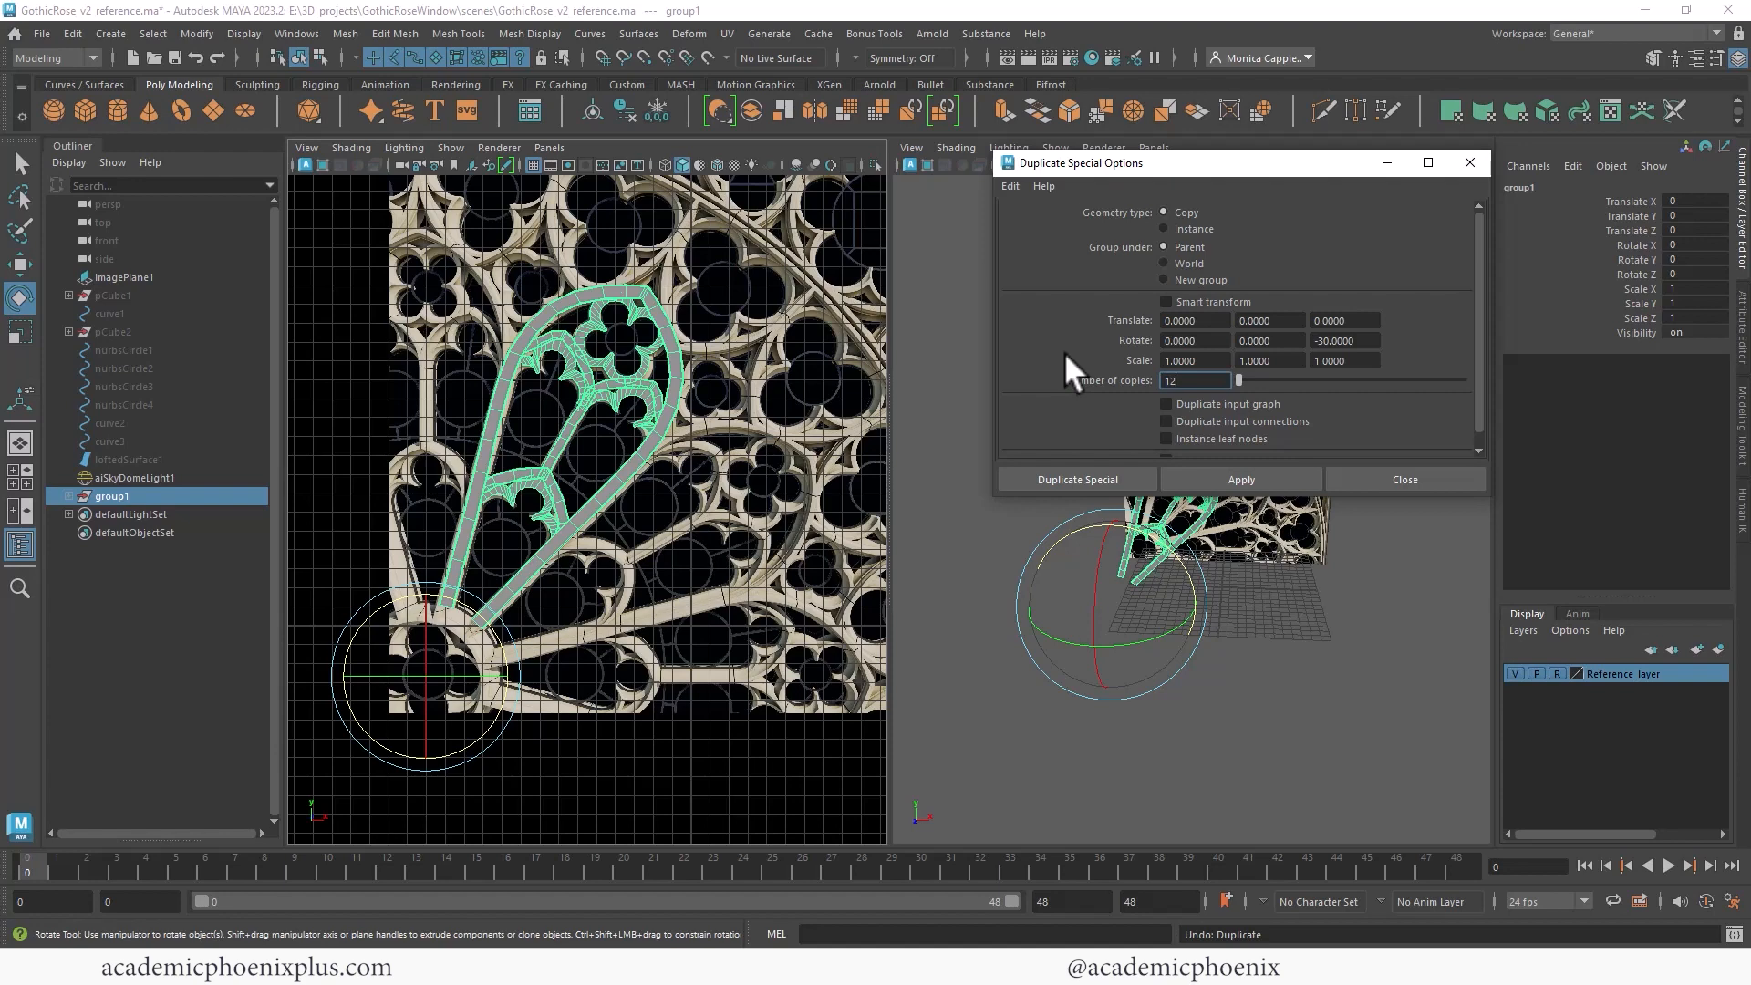
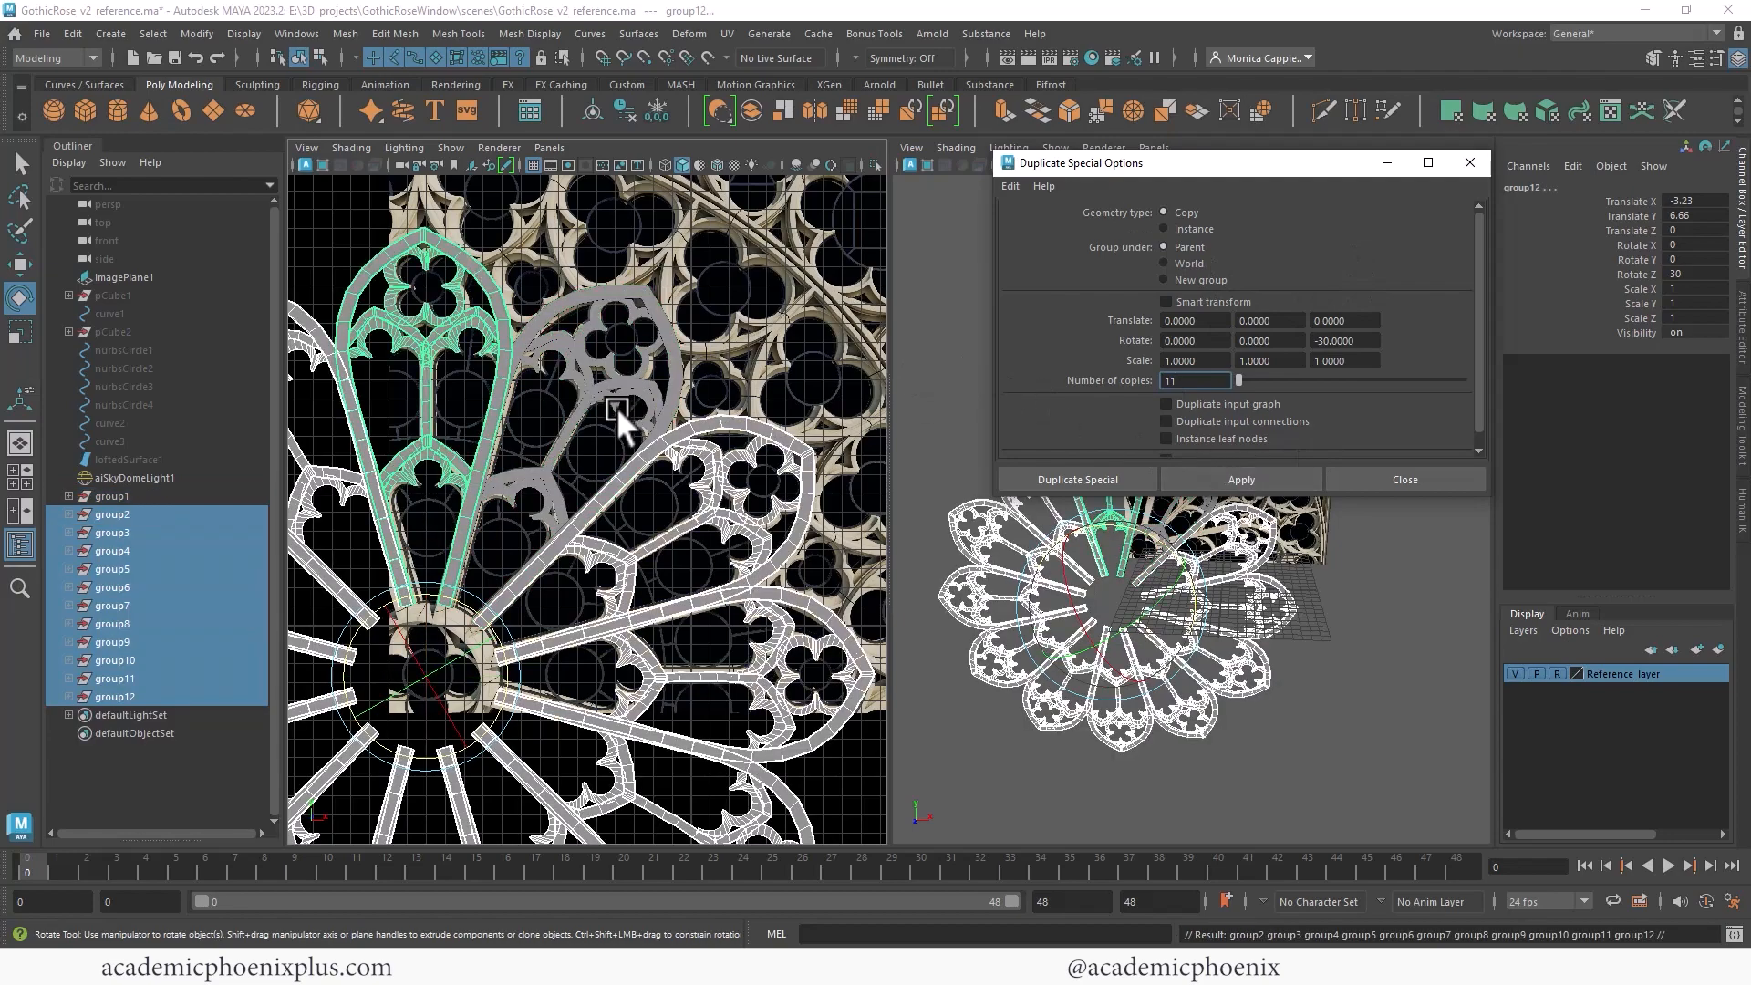
- Create a polygon torus and set its Rotate X to 90
click(1469, 163)
alt+drag(1204, 366, 1355, 484)
click(1356, 516)
alt+right_drag(1354, 483, 1234, 302)
scroll(1258, 466, down, 8)
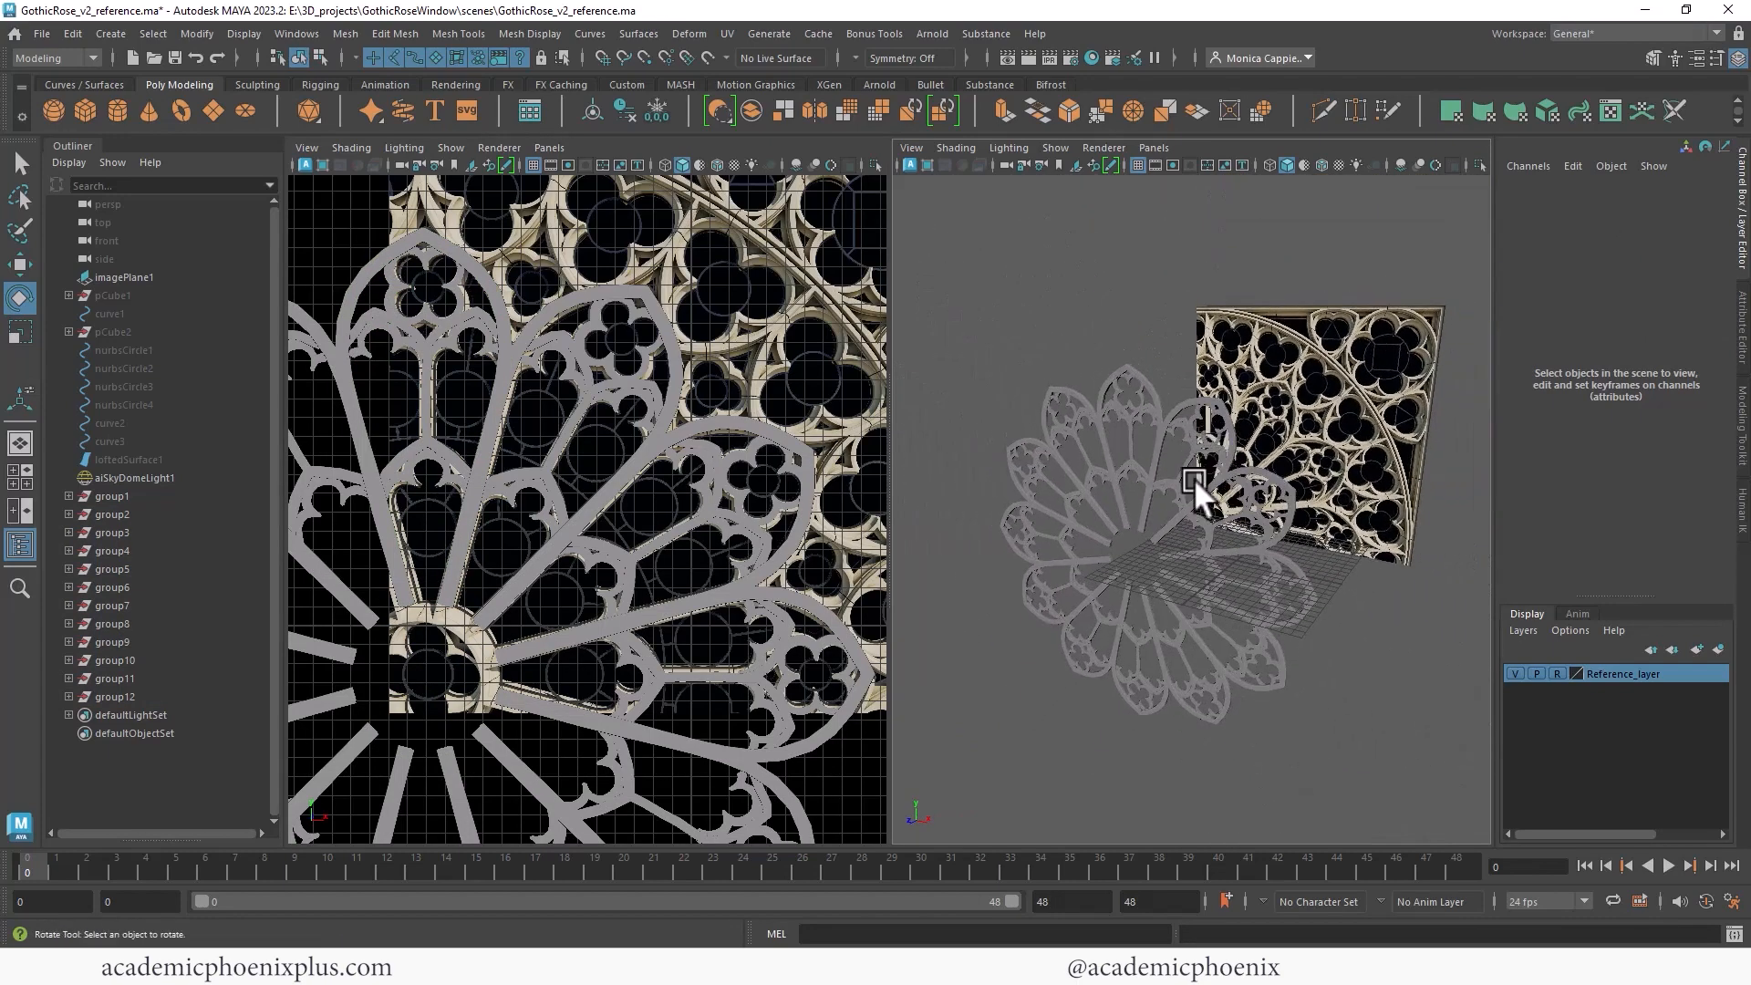
scroll(582, 416, down, 5)
scroll(481, 592, up, 5)
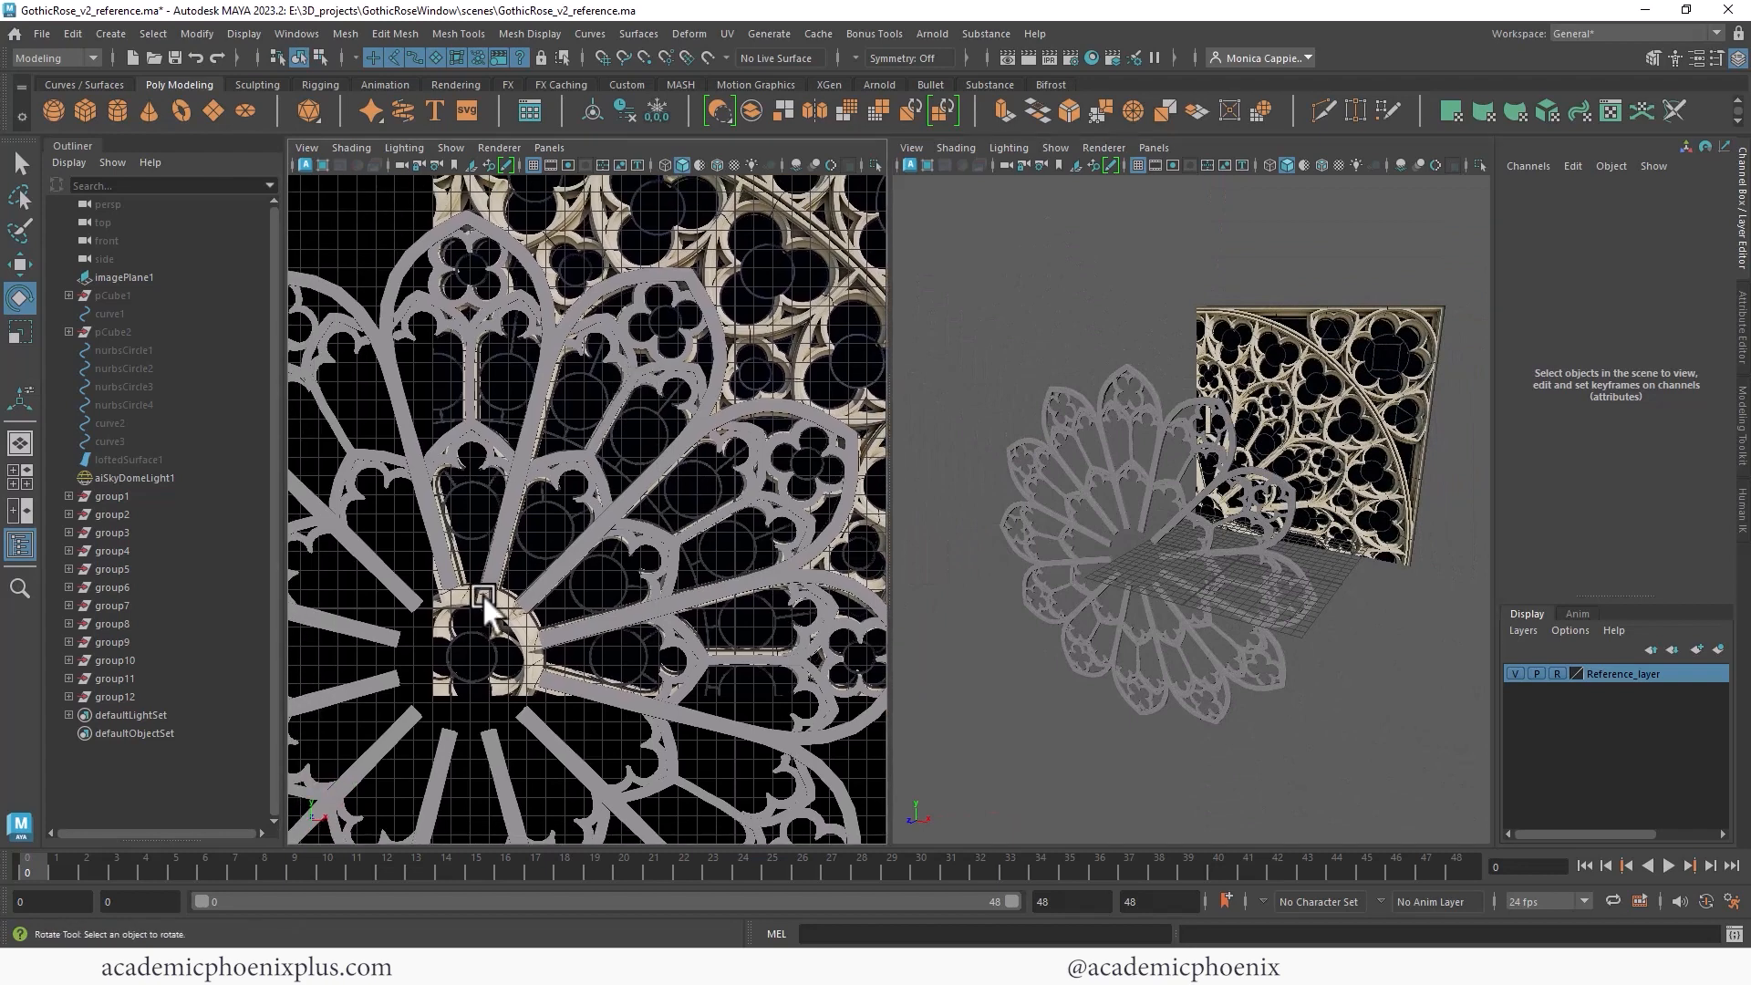
click(184, 108)
drag(1234, 556, 1222, 516)
double_click(1686, 245)
text(90)
key(Return)
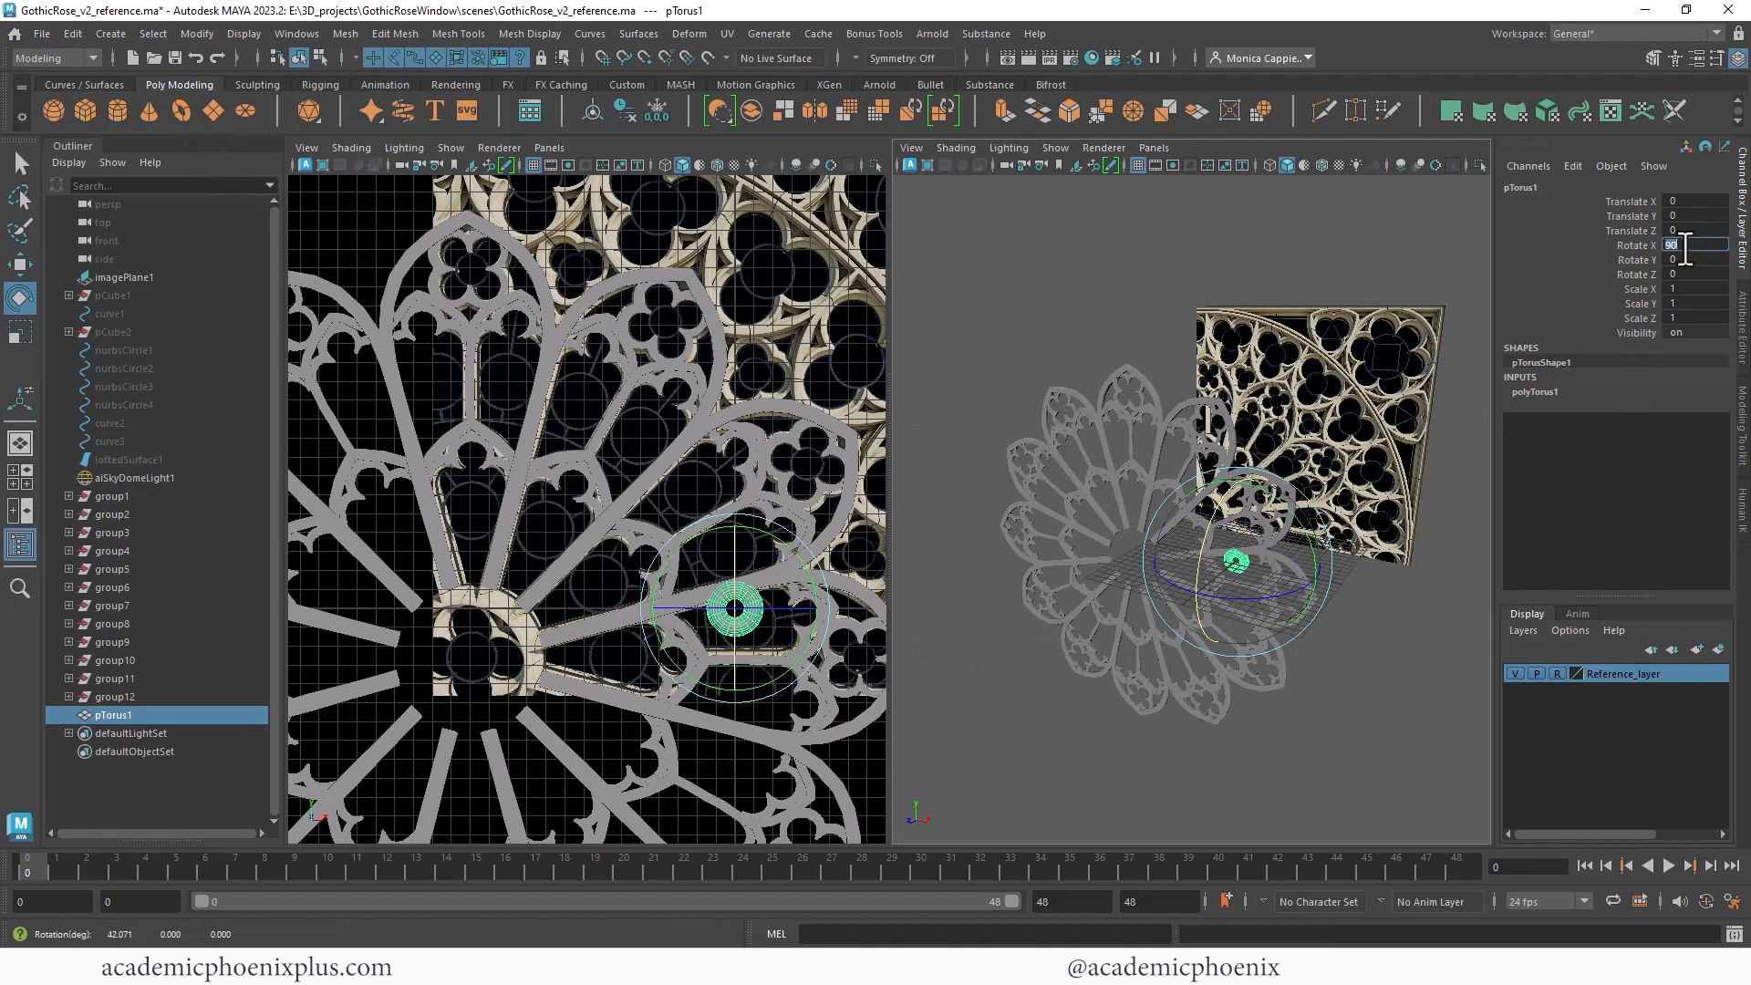
- Set the torus's subdivisions axis and subdivisions height to 12
click(1541, 392)
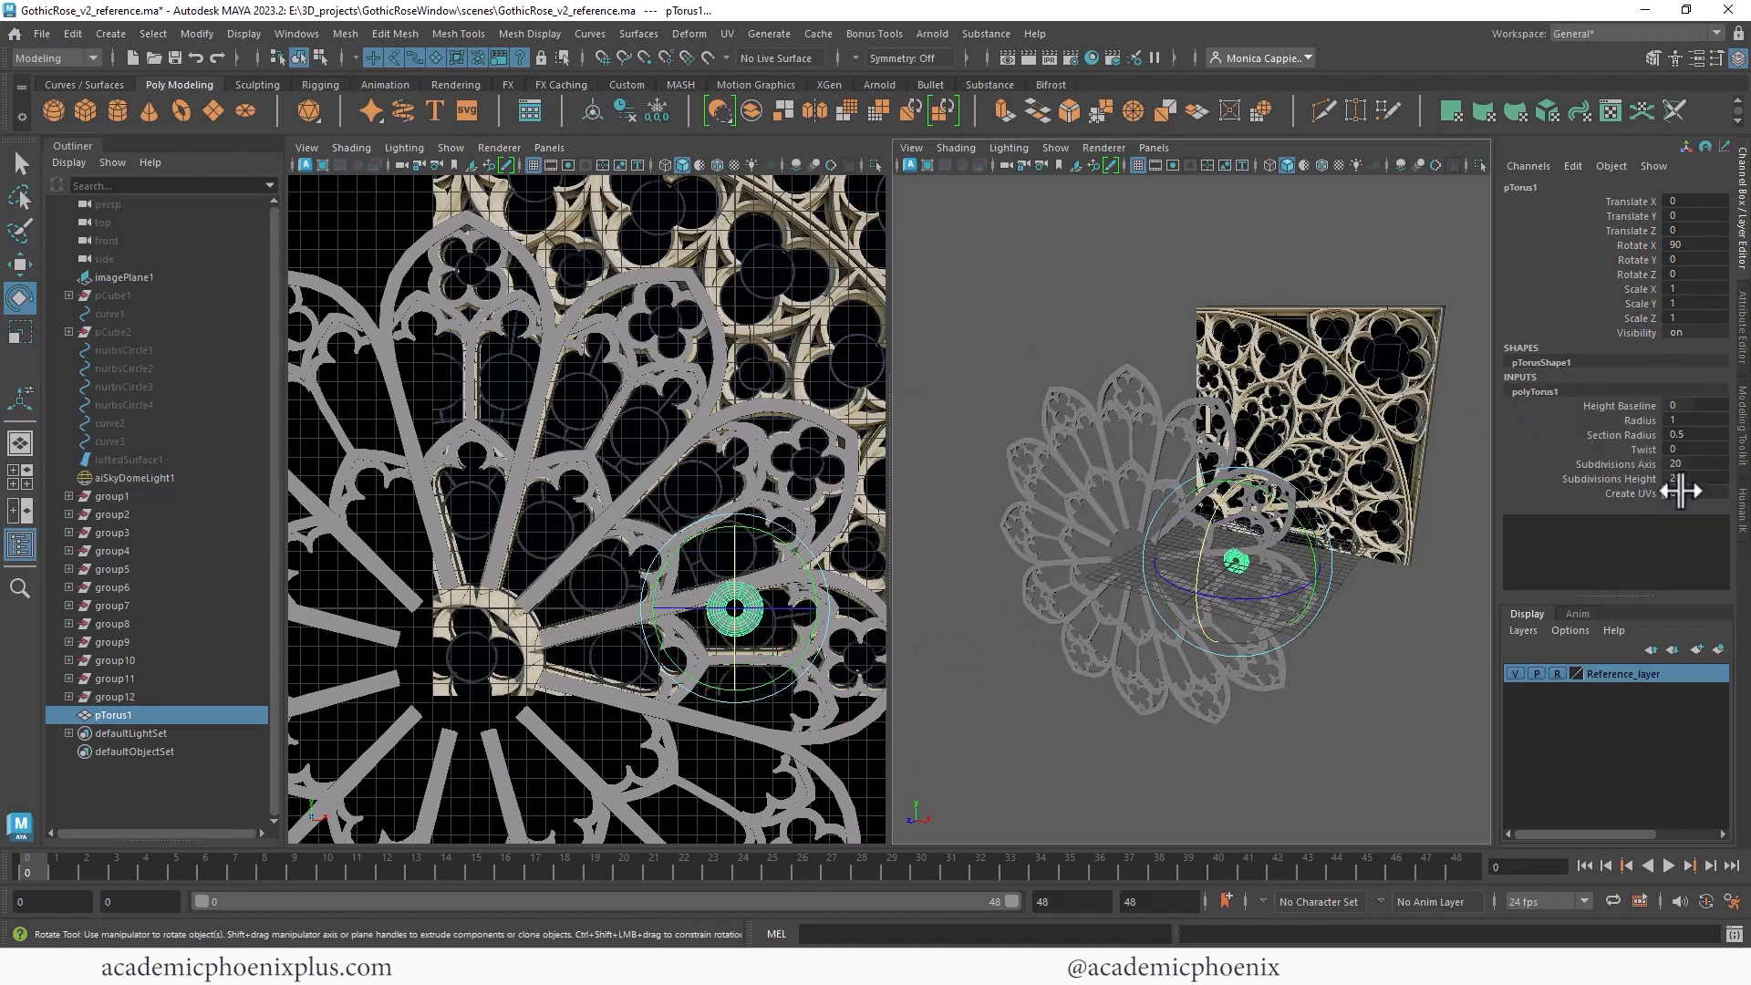
drag(1690, 464, 1682, 483)
text(12)
key(Return)
- Move the torus to the centre of the rose window and scale it up to about 2.9
text(w)
click(758, 618)
key(w)
drag(745, 617, 541, 667)
key(r)
key(f)
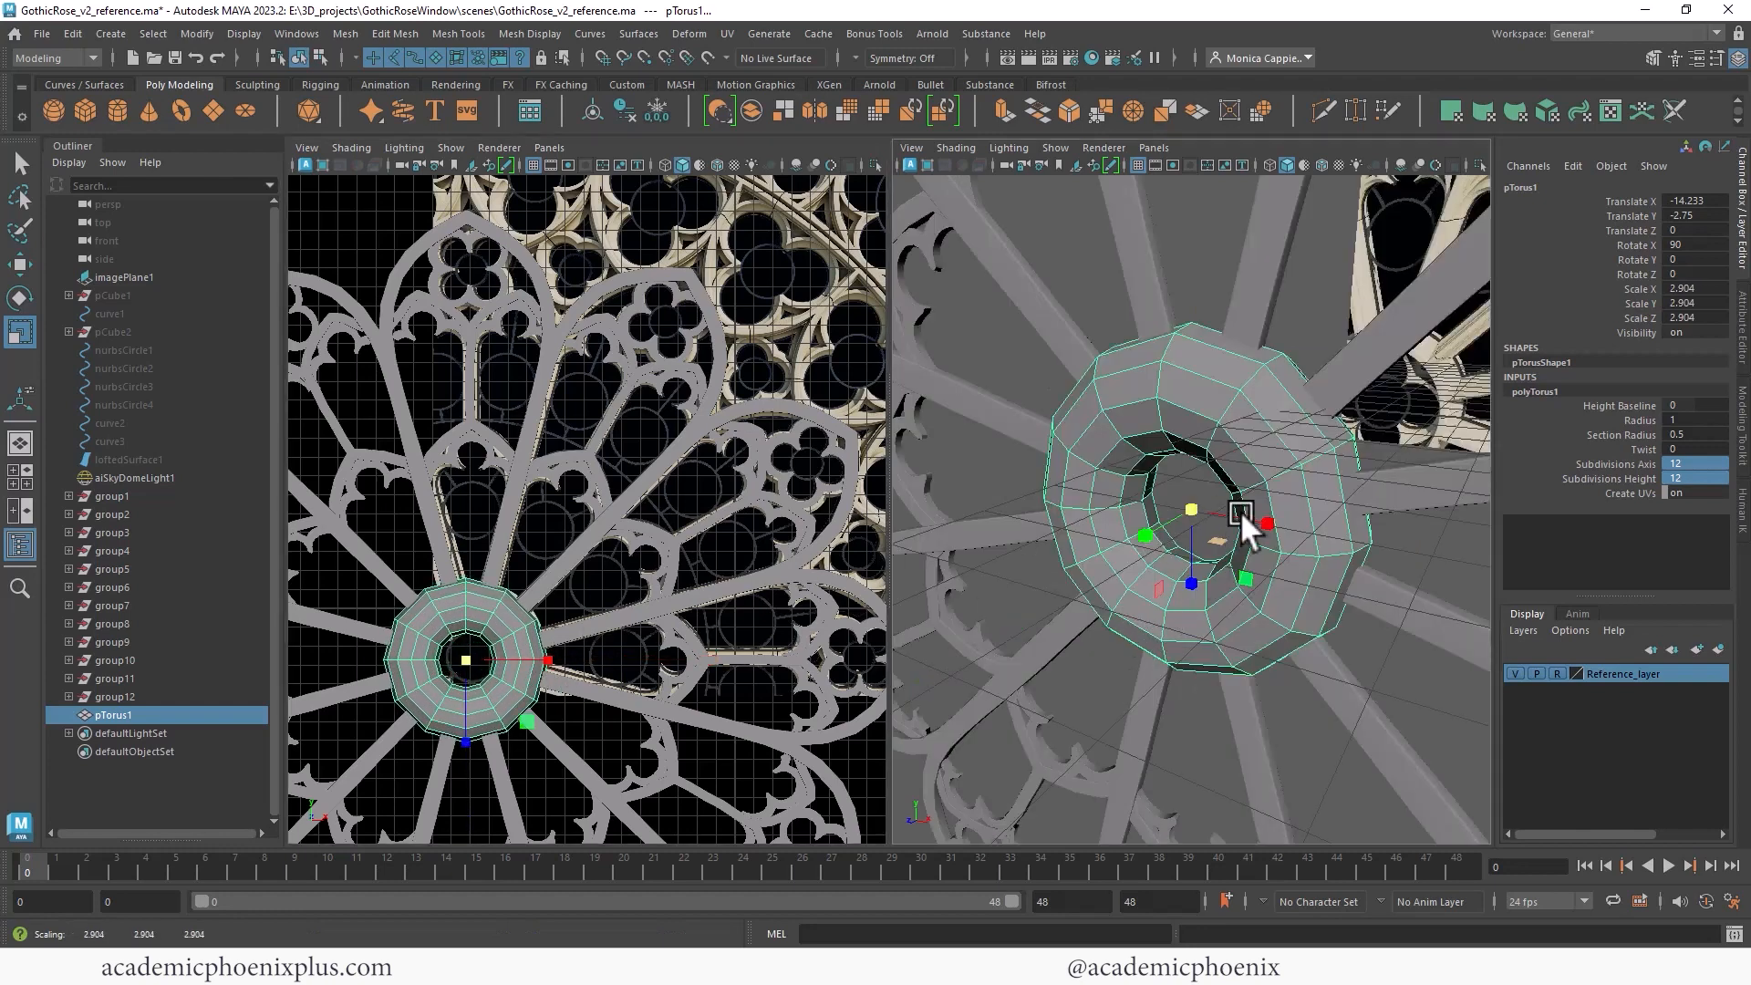
- Set the torus's subdivisions height to 6 and flatten it to about 1.29 in Y
click(1632, 476)
mouse_move(1375, 467)
middle_down()
mouse_move(1388, 451)
mouse_move(1302, 461)
mouse_move(1370, 468)
middle_up()
alt+drag(1369, 468, 1254, 485)
key(r)
mouse_move(1163, 544)
mouse_down()
mouse_move(1152, 522)
mouse_move(1174, 513)
mouse_up()
- Select edge loops on the torus and scale them to square off its ring profile
right_click(1200, 394)
right_drag(1199, 394, 1201, 345)
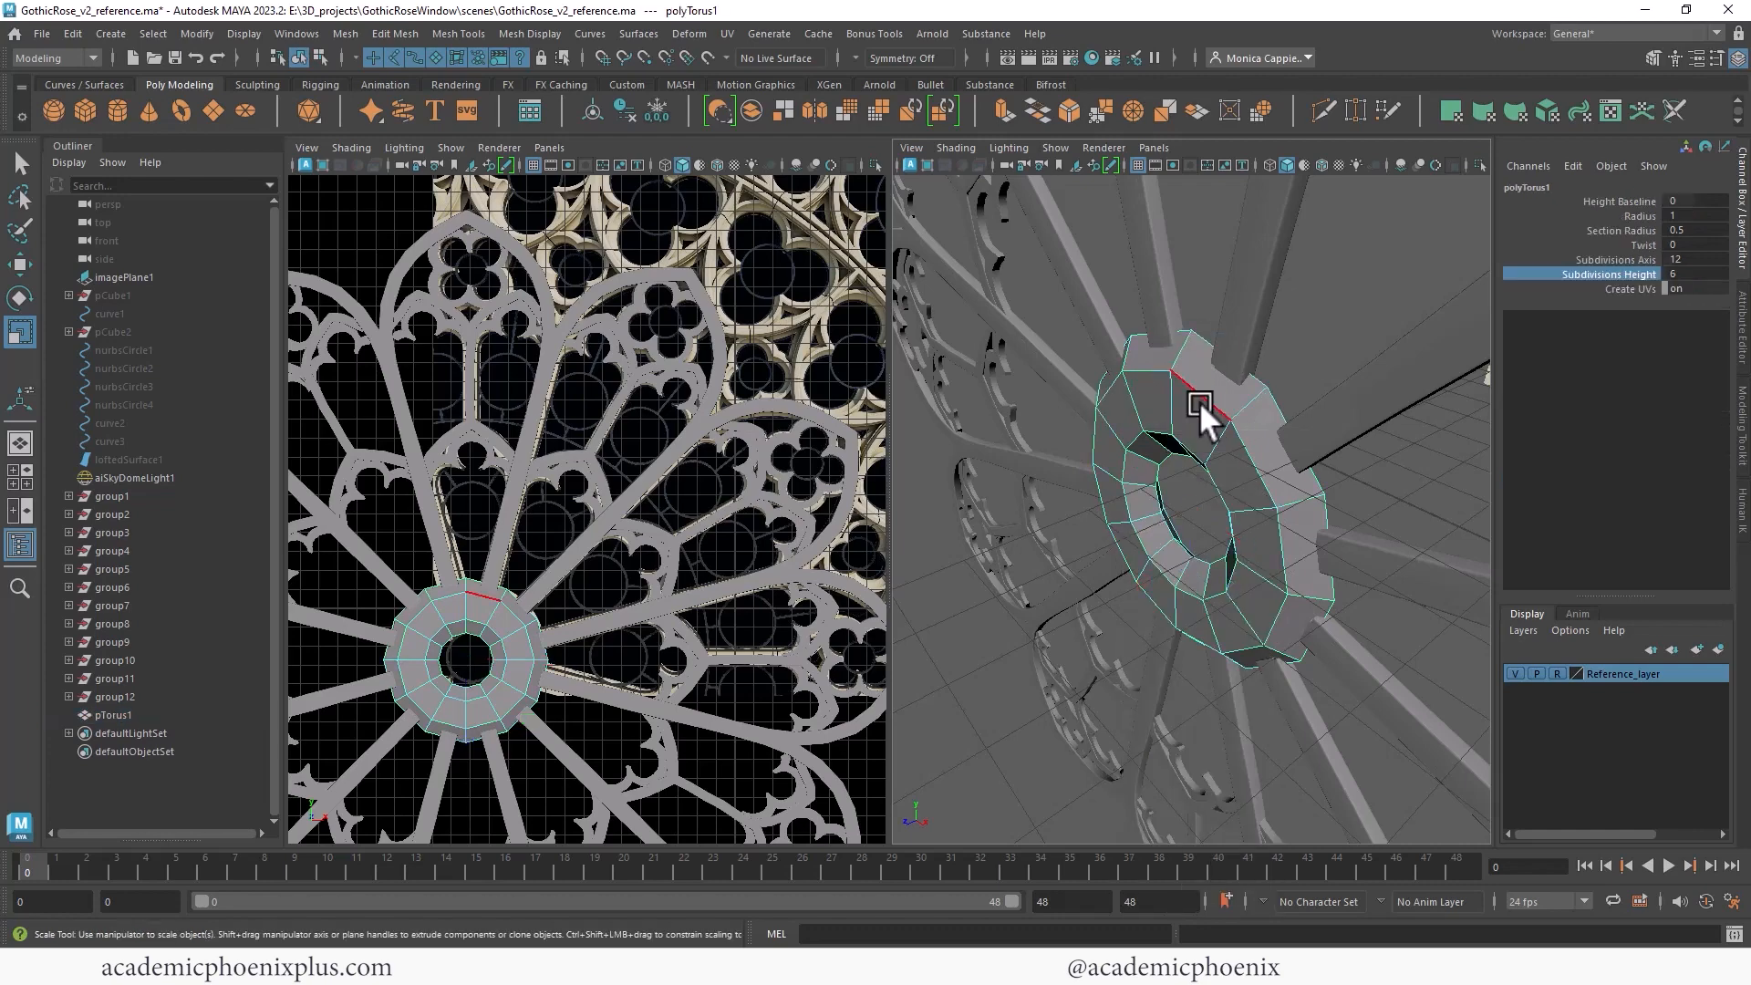
double_click(1203, 398)
click(1181, 521)
alt+drag(1378, 422, 1181, 389)
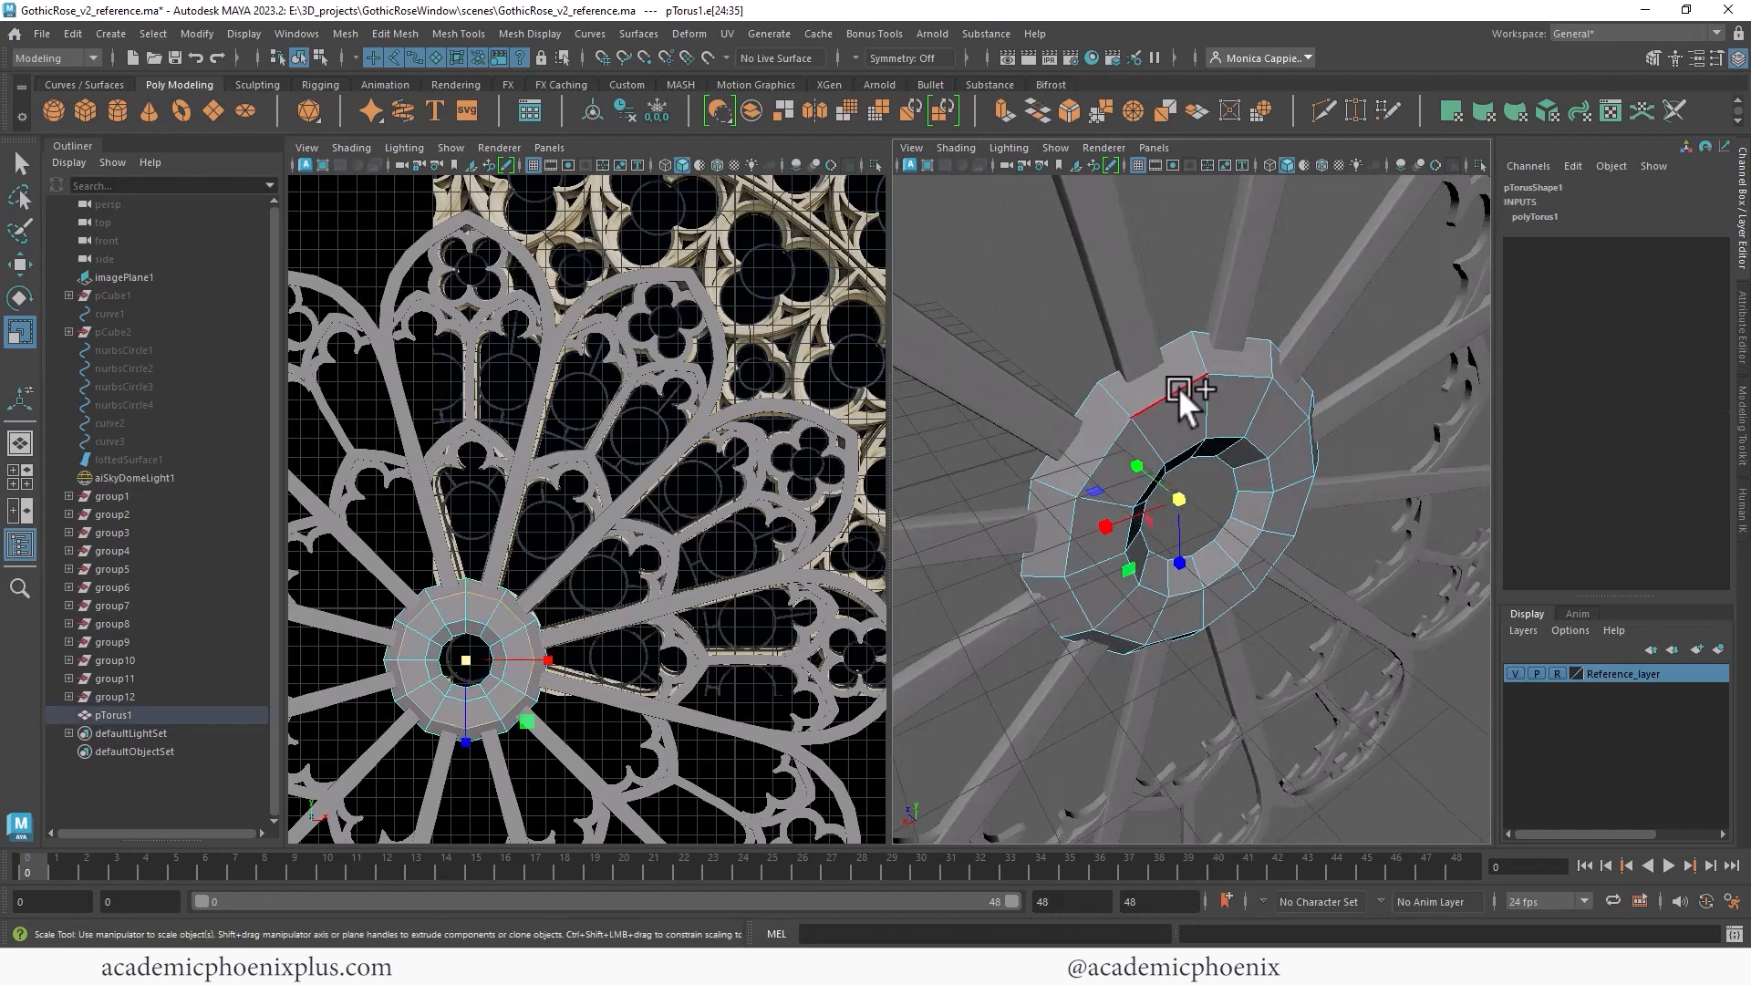
drag(1194, 498, 1083, 403)
double_click(1090, 425)
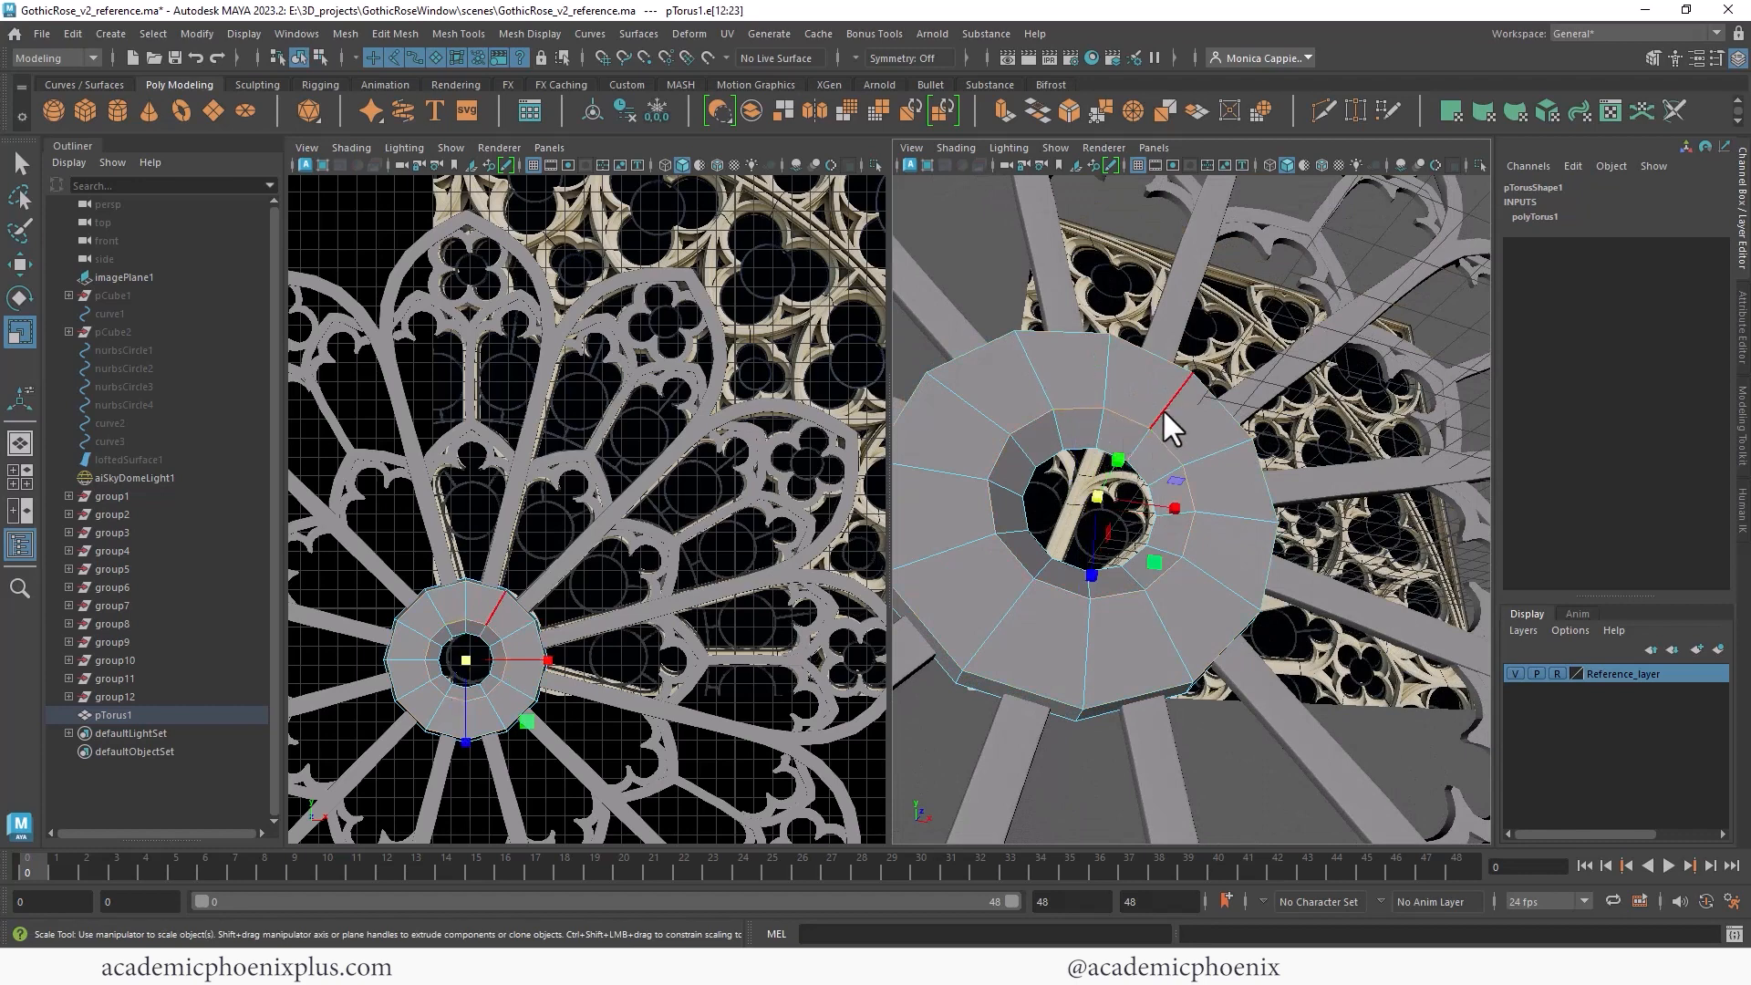
key(F8)
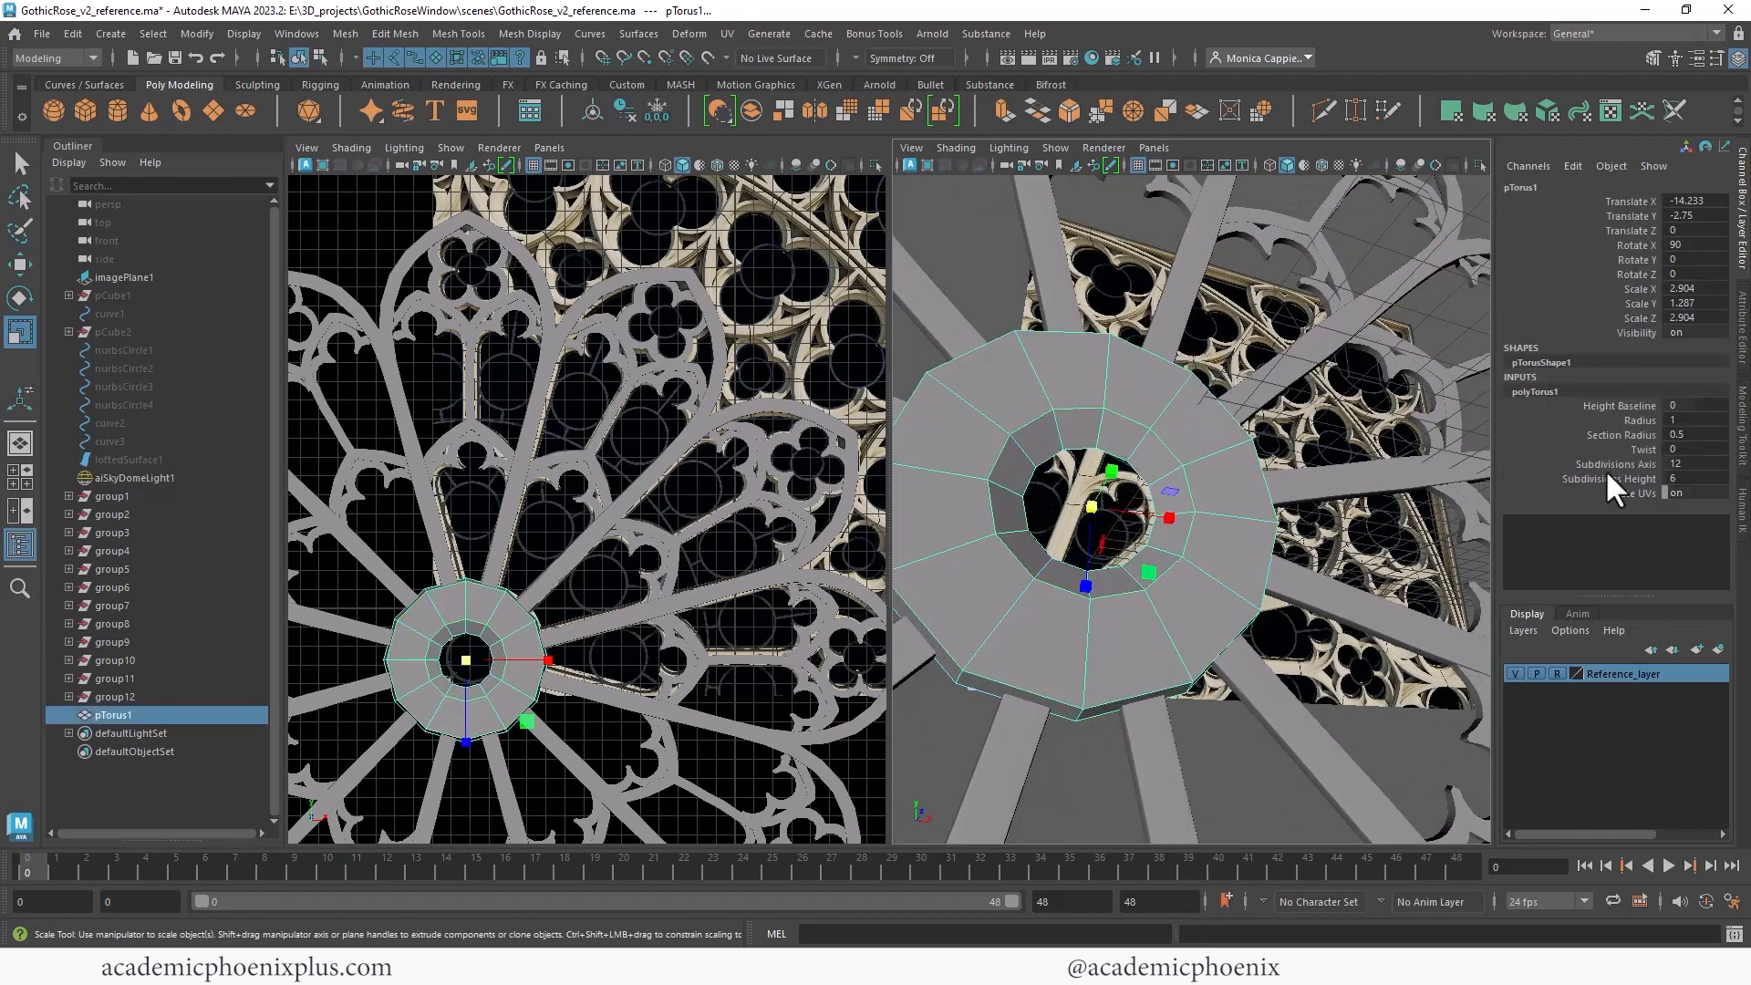
- Set the torus's section radius to 0.2
click(1683, 434)
text(0.2)
key(Return)
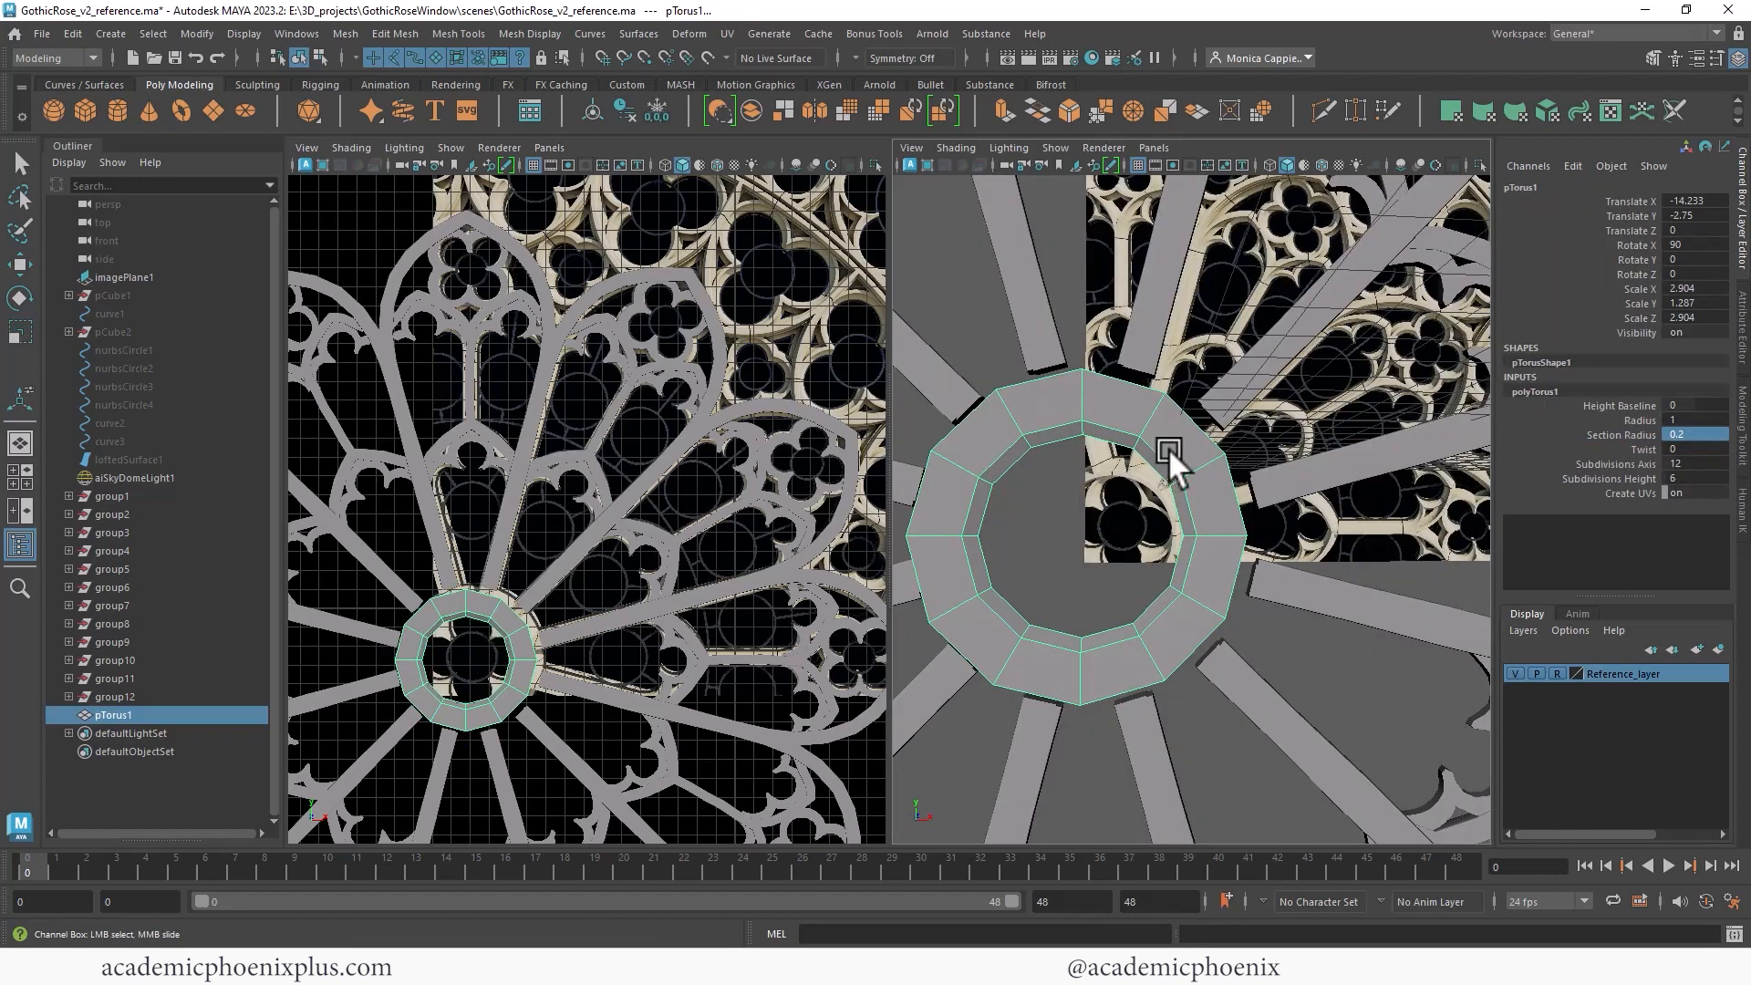
- Scale the torus up slightly to about 3.2 to fit the central hub
key(r)
drag(1085, 527, 1100, 529)
key(w)
key(r)
alt+drag(1167, 410, 1143, 435)
- Select the torus's edge loops and bevel them with a fraction of 0.2
right_click(1142, 419)
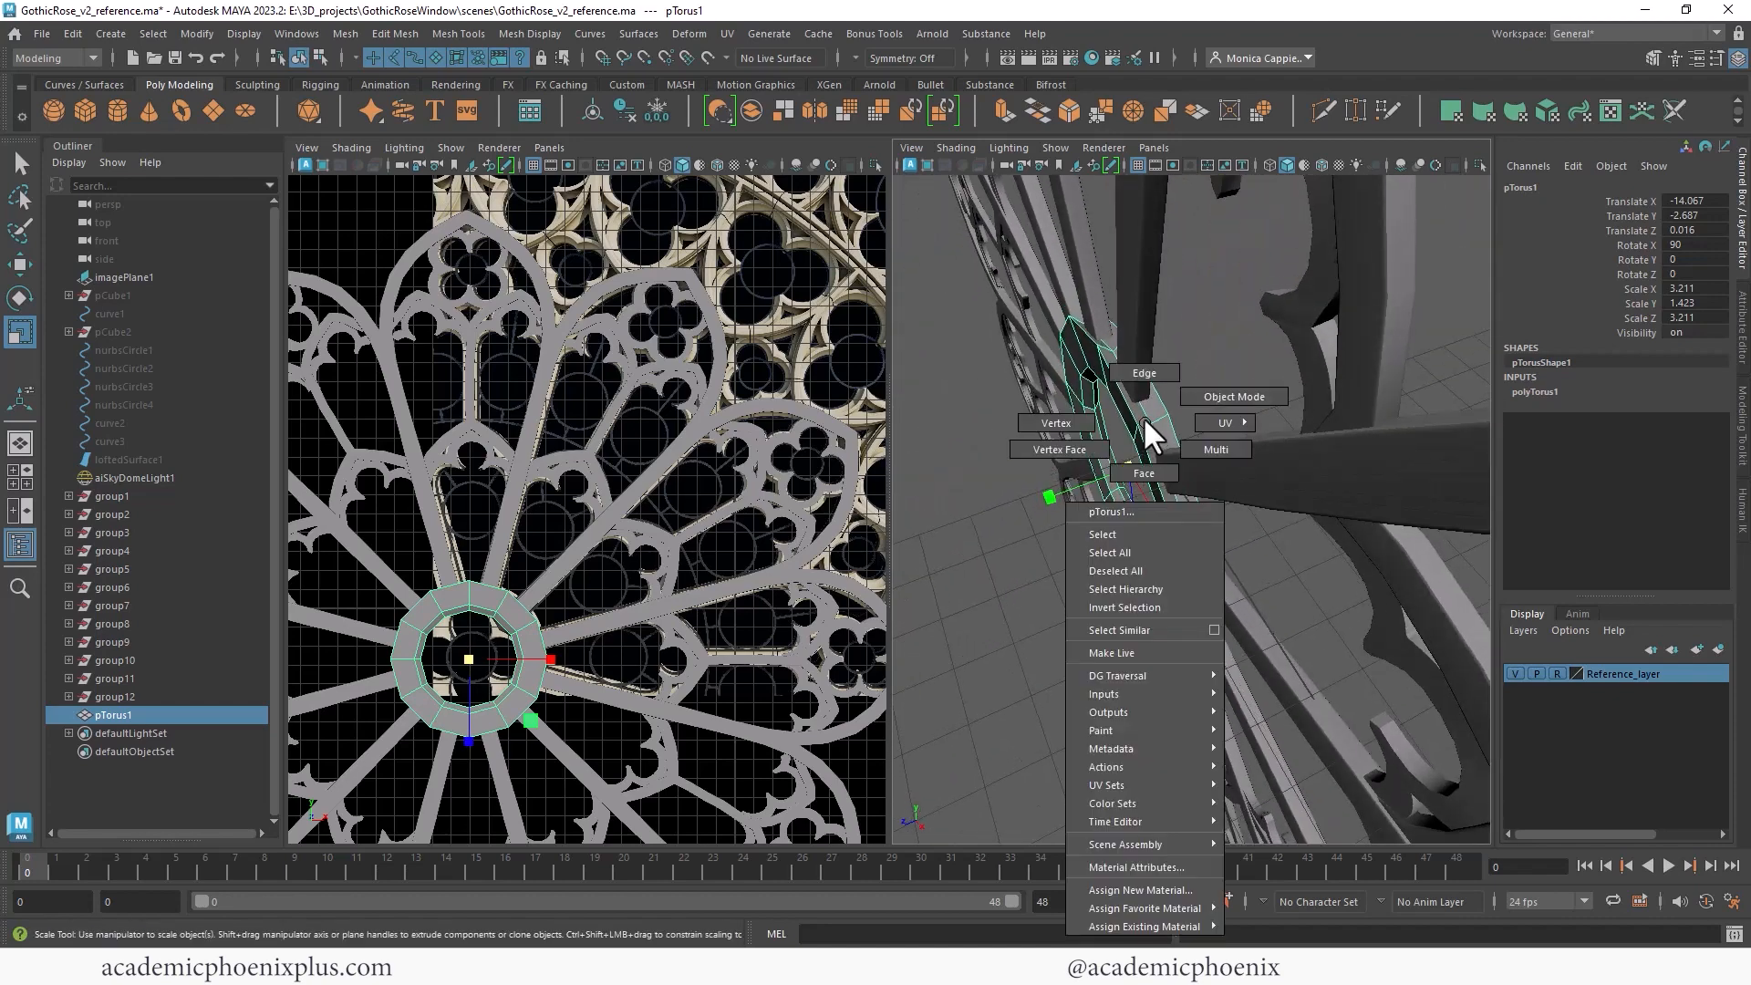
right_drag(1145, 423, 1146, 388)
double_click(1147, 412)
drag(1131, 472, 1297, 392)
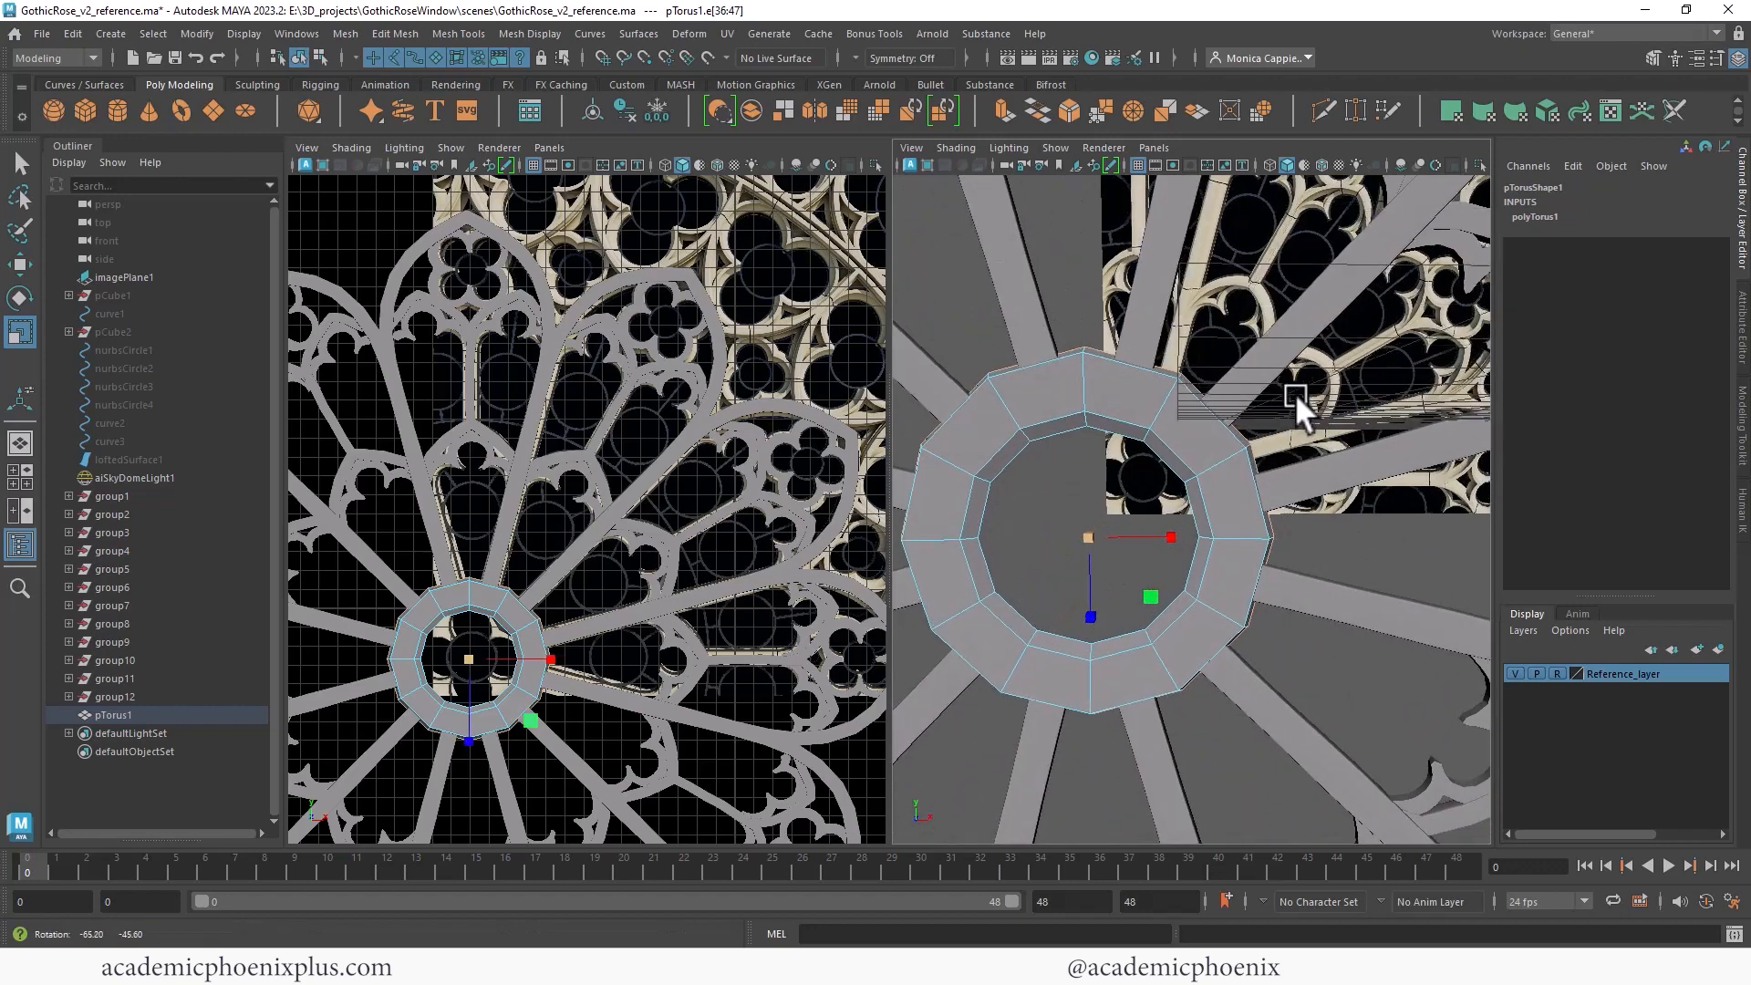
right_drag(1129, 372, 1140, 316)
double_click(1119, 357)
alt+drag(1124, 359, 1182, 403)
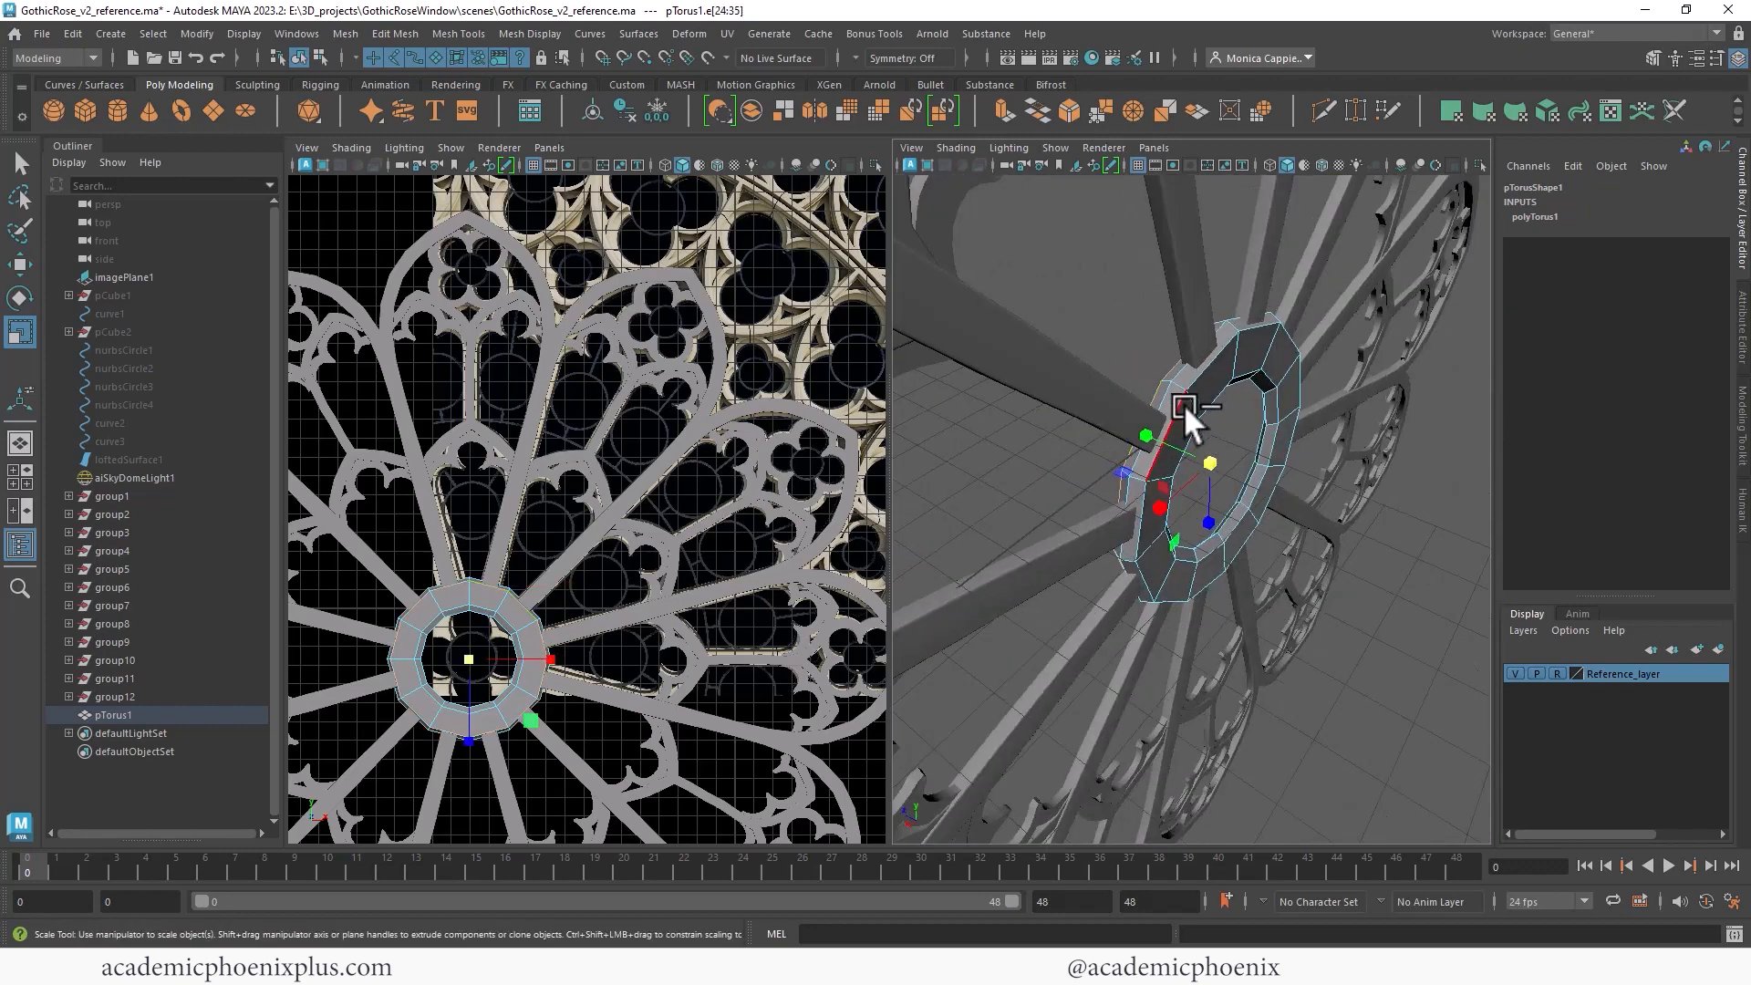
alt+drag(1092, 438, 1214, 422)
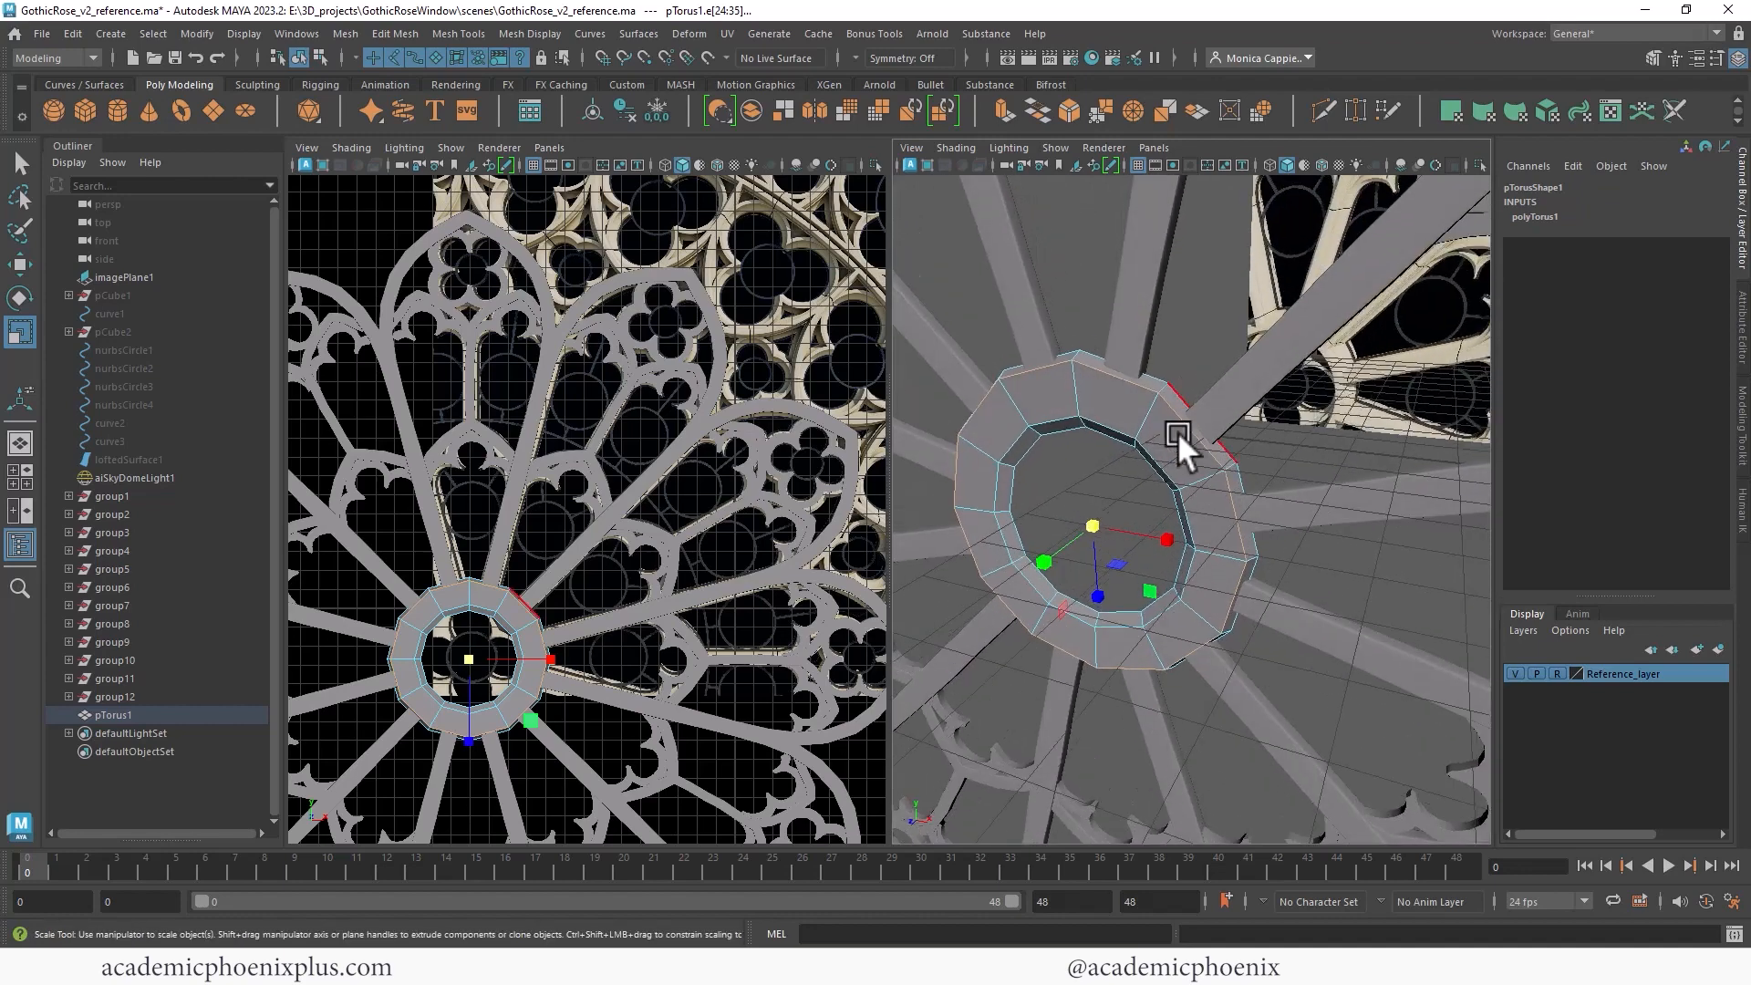
key(ctrl+b)
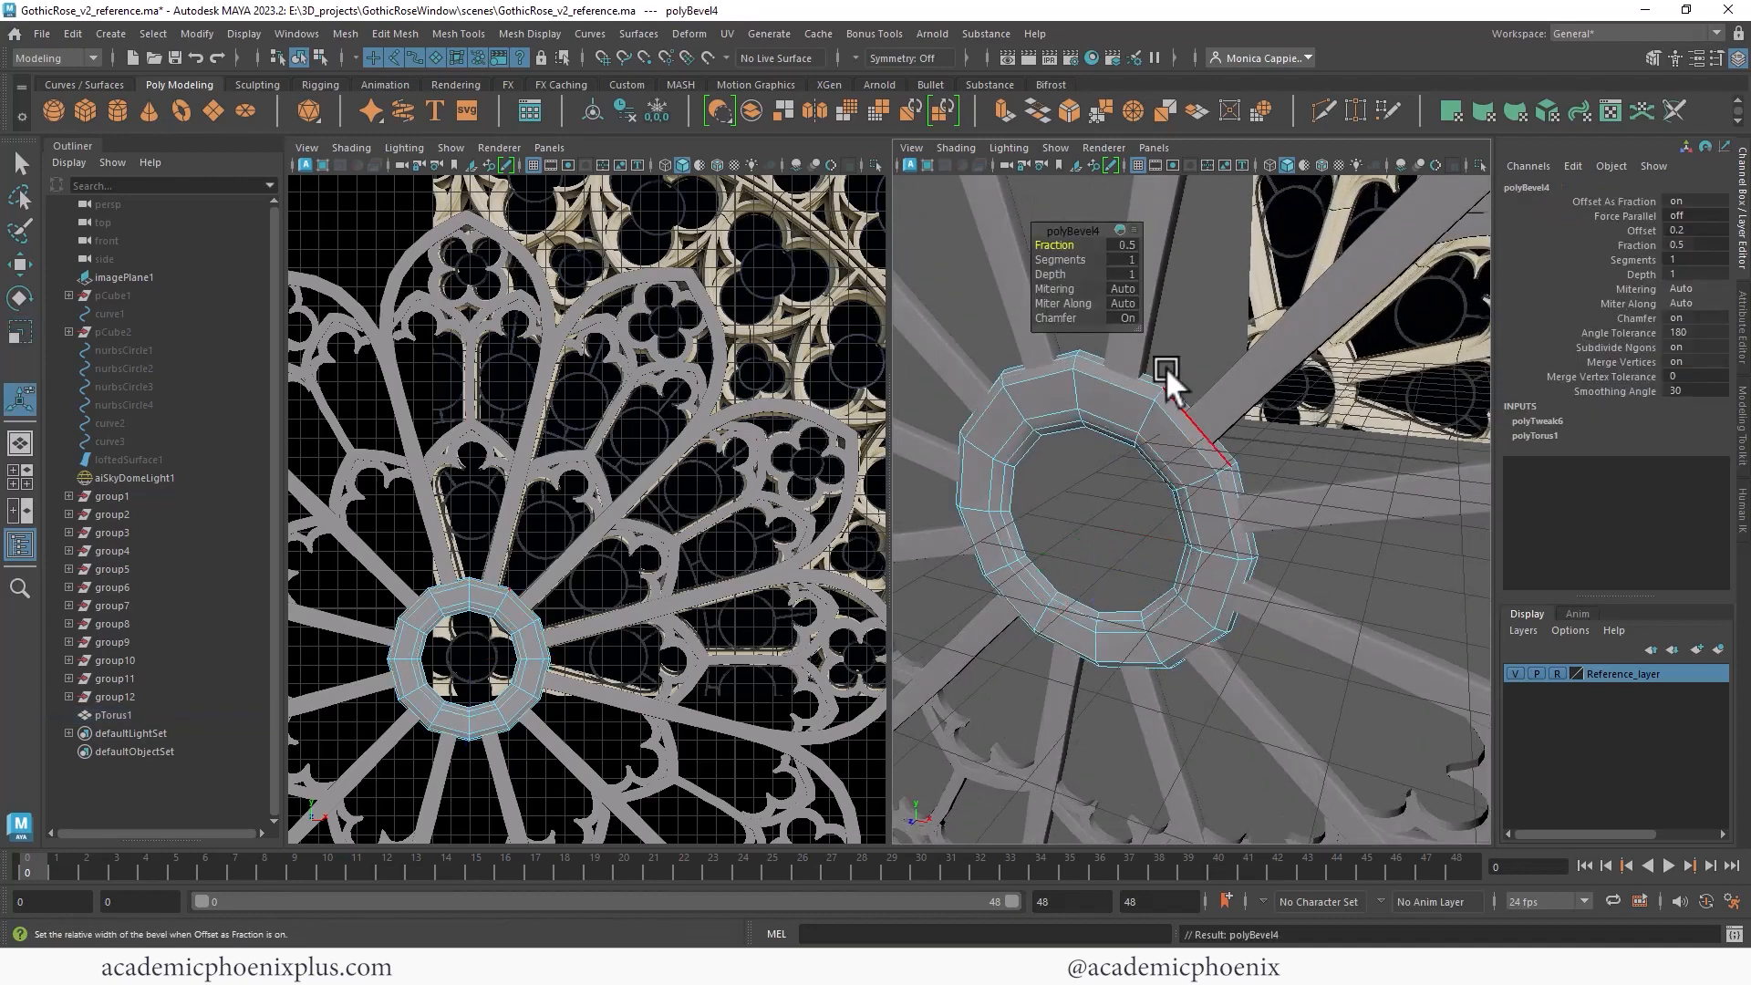
drag(1071, 255, 1115, 240)
click(1118, 245)
text(.2)
key(Return)
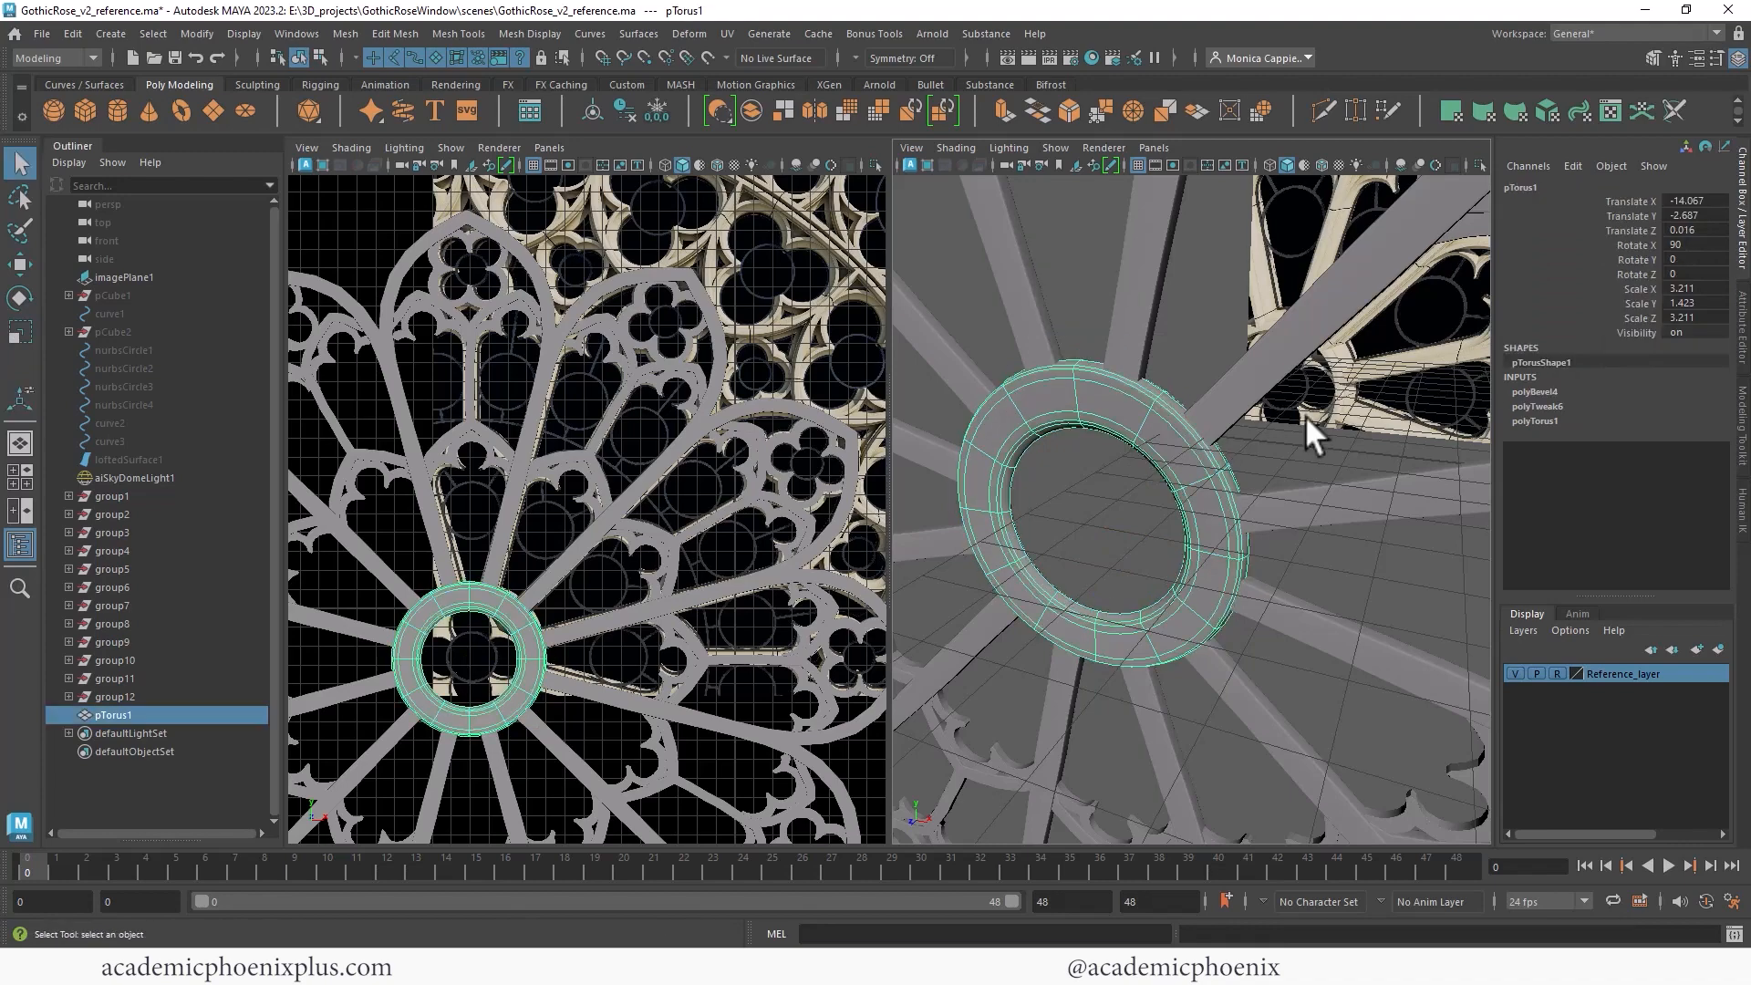
- Duplicate a quatrefoil from the tracery and move the copy to the torus centre
click(1305, 415)
mouse_move(1152, 450)
alt+mouse_down()
mouse_move(1119, 447)
mouse_move(1166, 465)
alt+mouse_up()
click(1166, 465)
key(r)
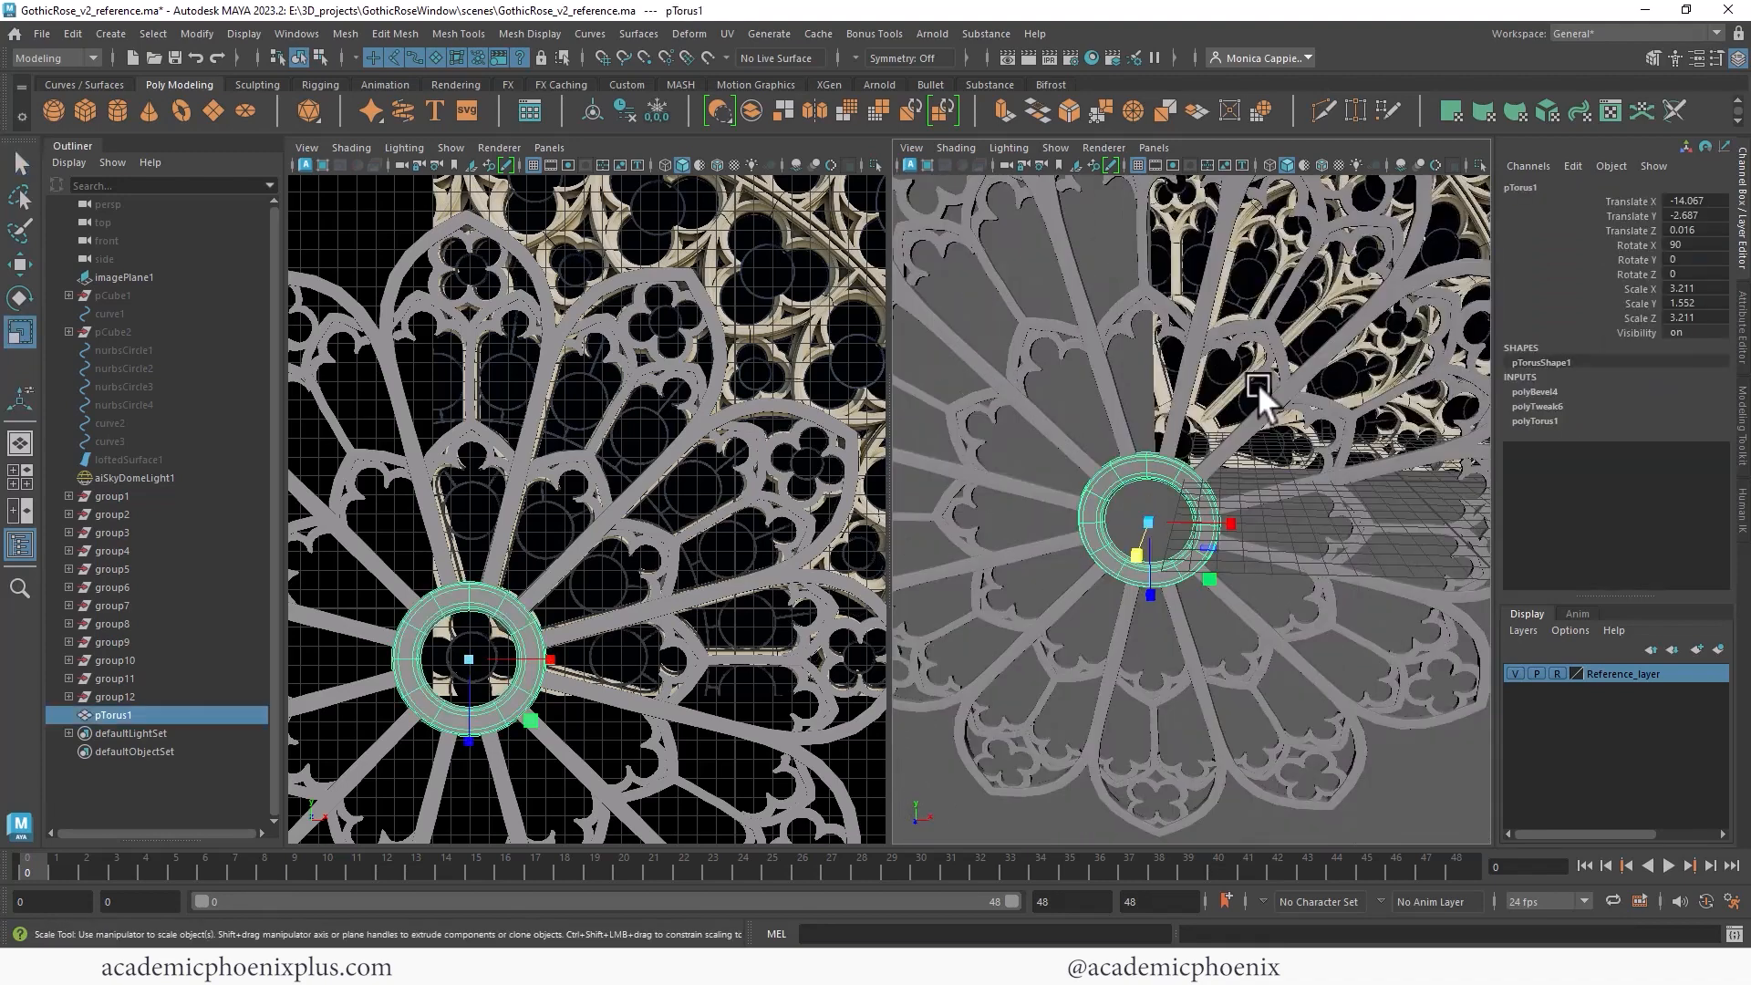
alt+right_drag(1258, 382, 1146, 312)
click(1169, 248)
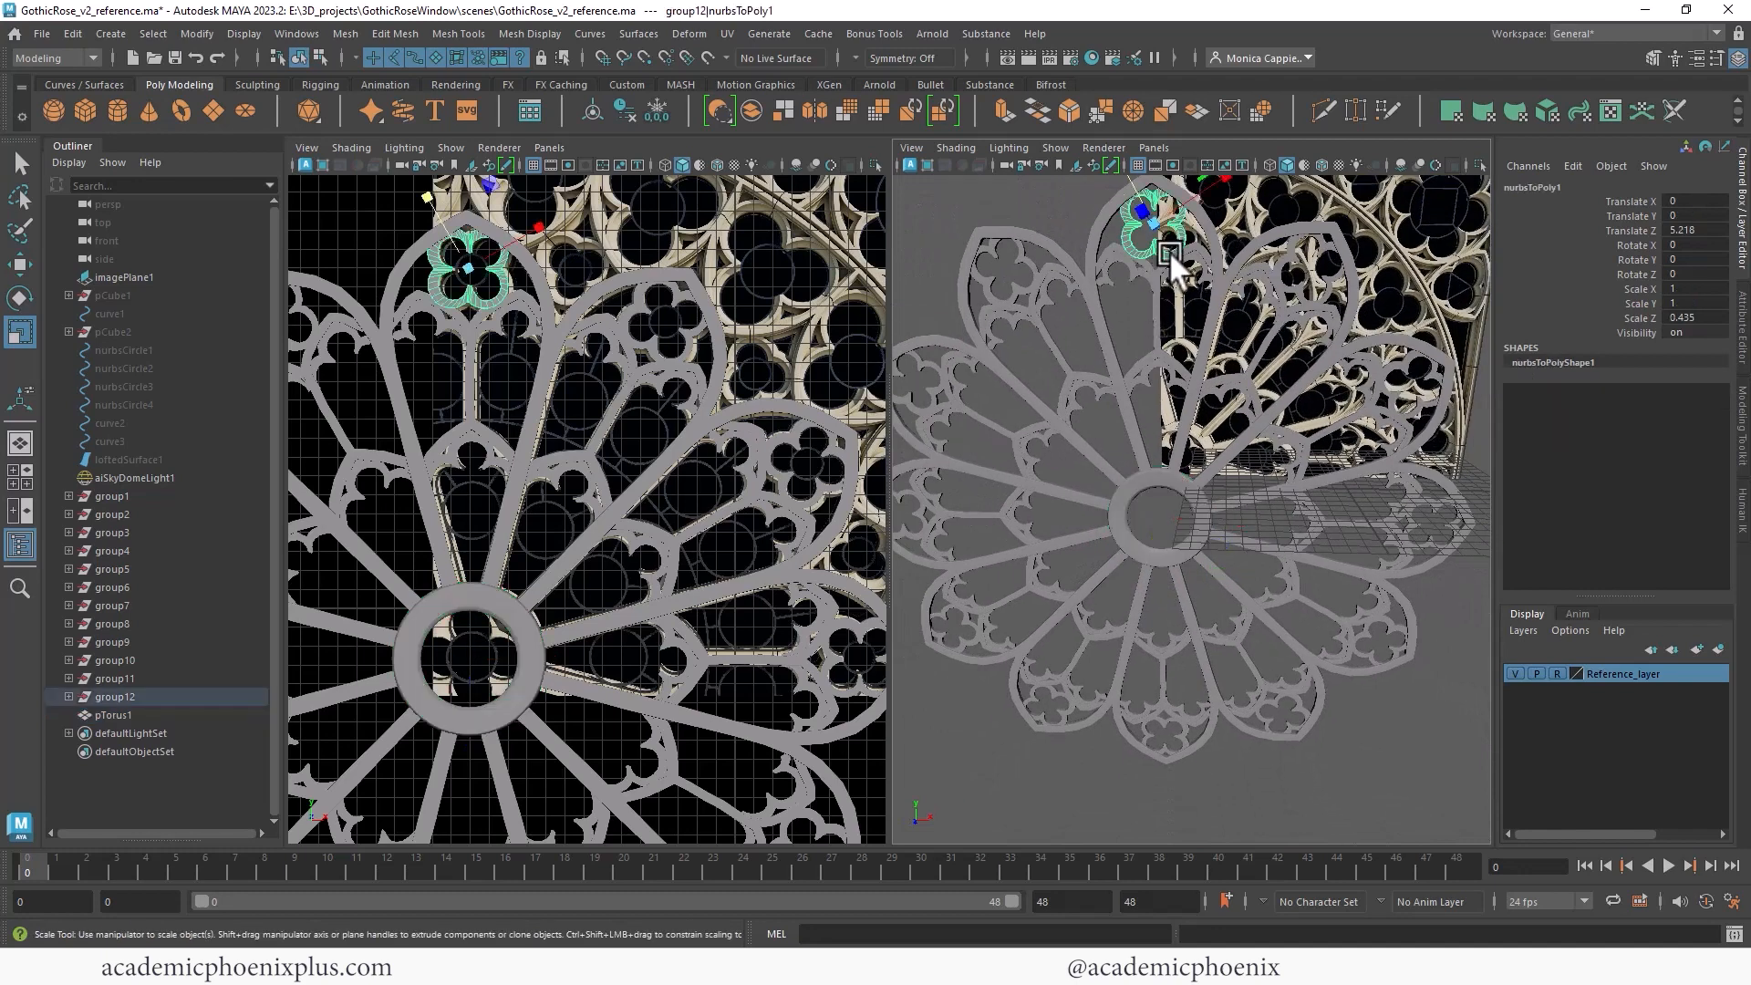
key(ctrl+d)
key(w)
drag(1154, 221, 1167, 512)
- Rotate and scale the quatrefoil copy to about 1.19 so it fits inside the central ring
drag(484, 614, 517, 593)
key(e)
key(r)
key(e)
key(r)
drag(470, 654, 486, 652)
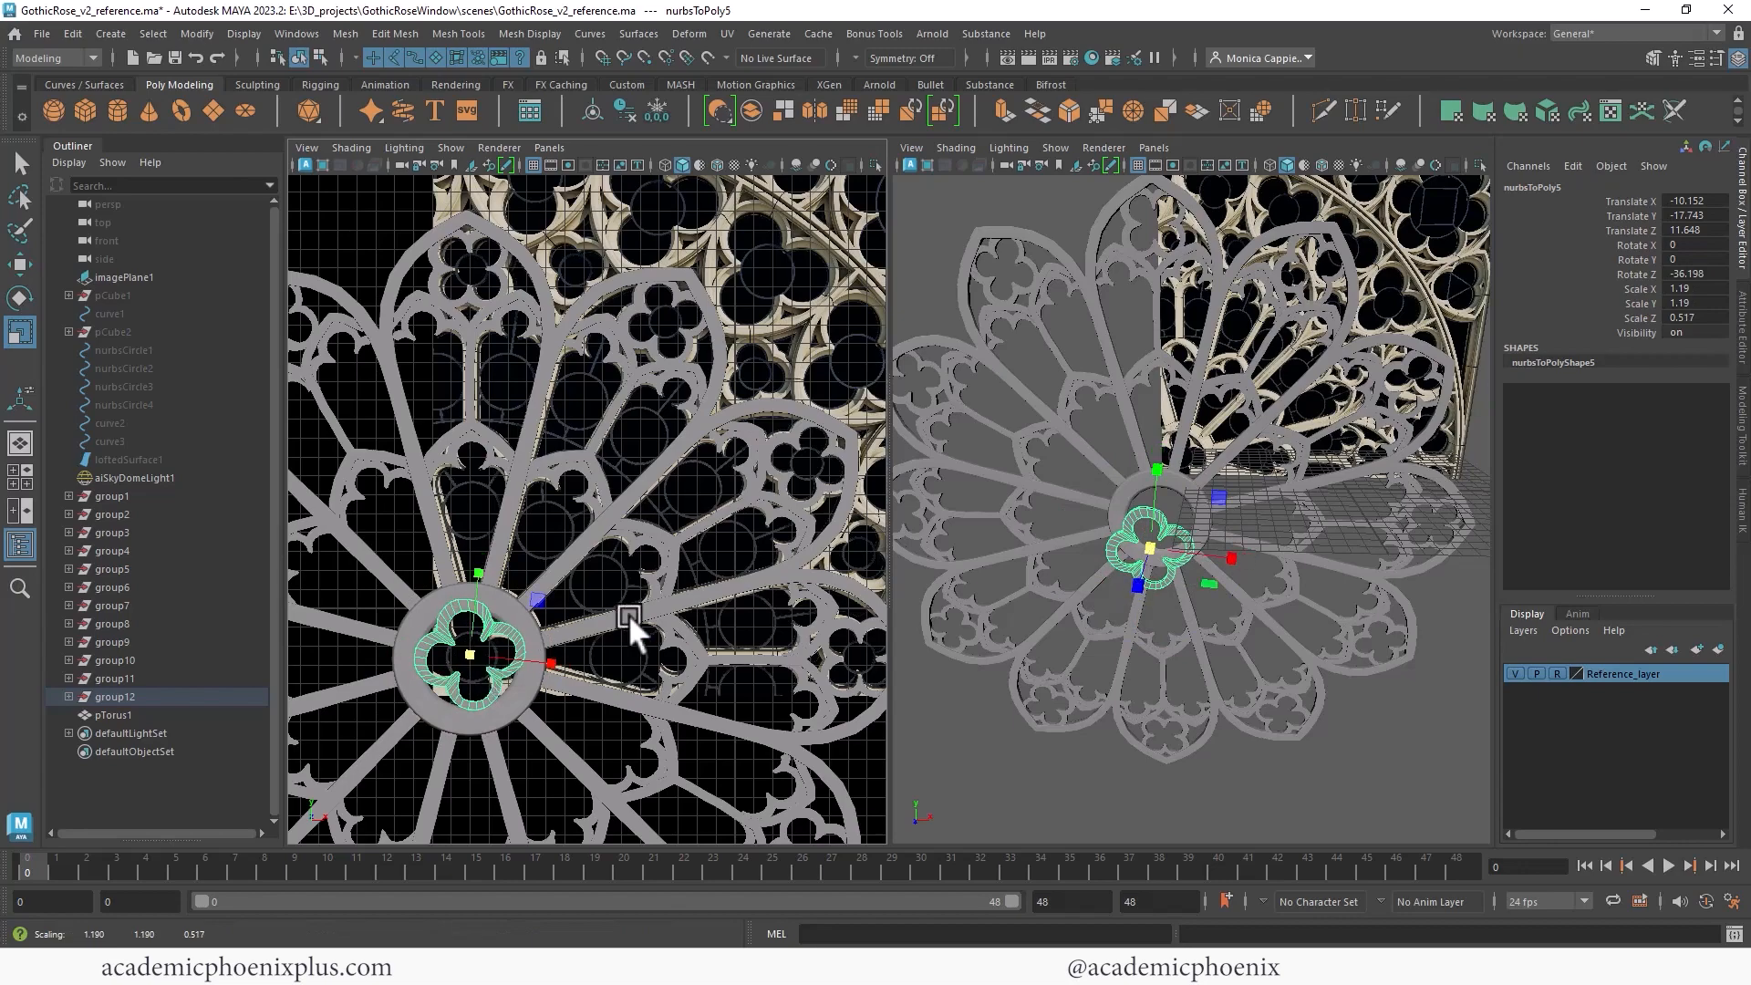
alt+drag(1304, 530, 1151, 572)
key(w)
drag(1045, 530, 1099, 509)
key(f)
alt+drag(1108, 506, 1316, 438)
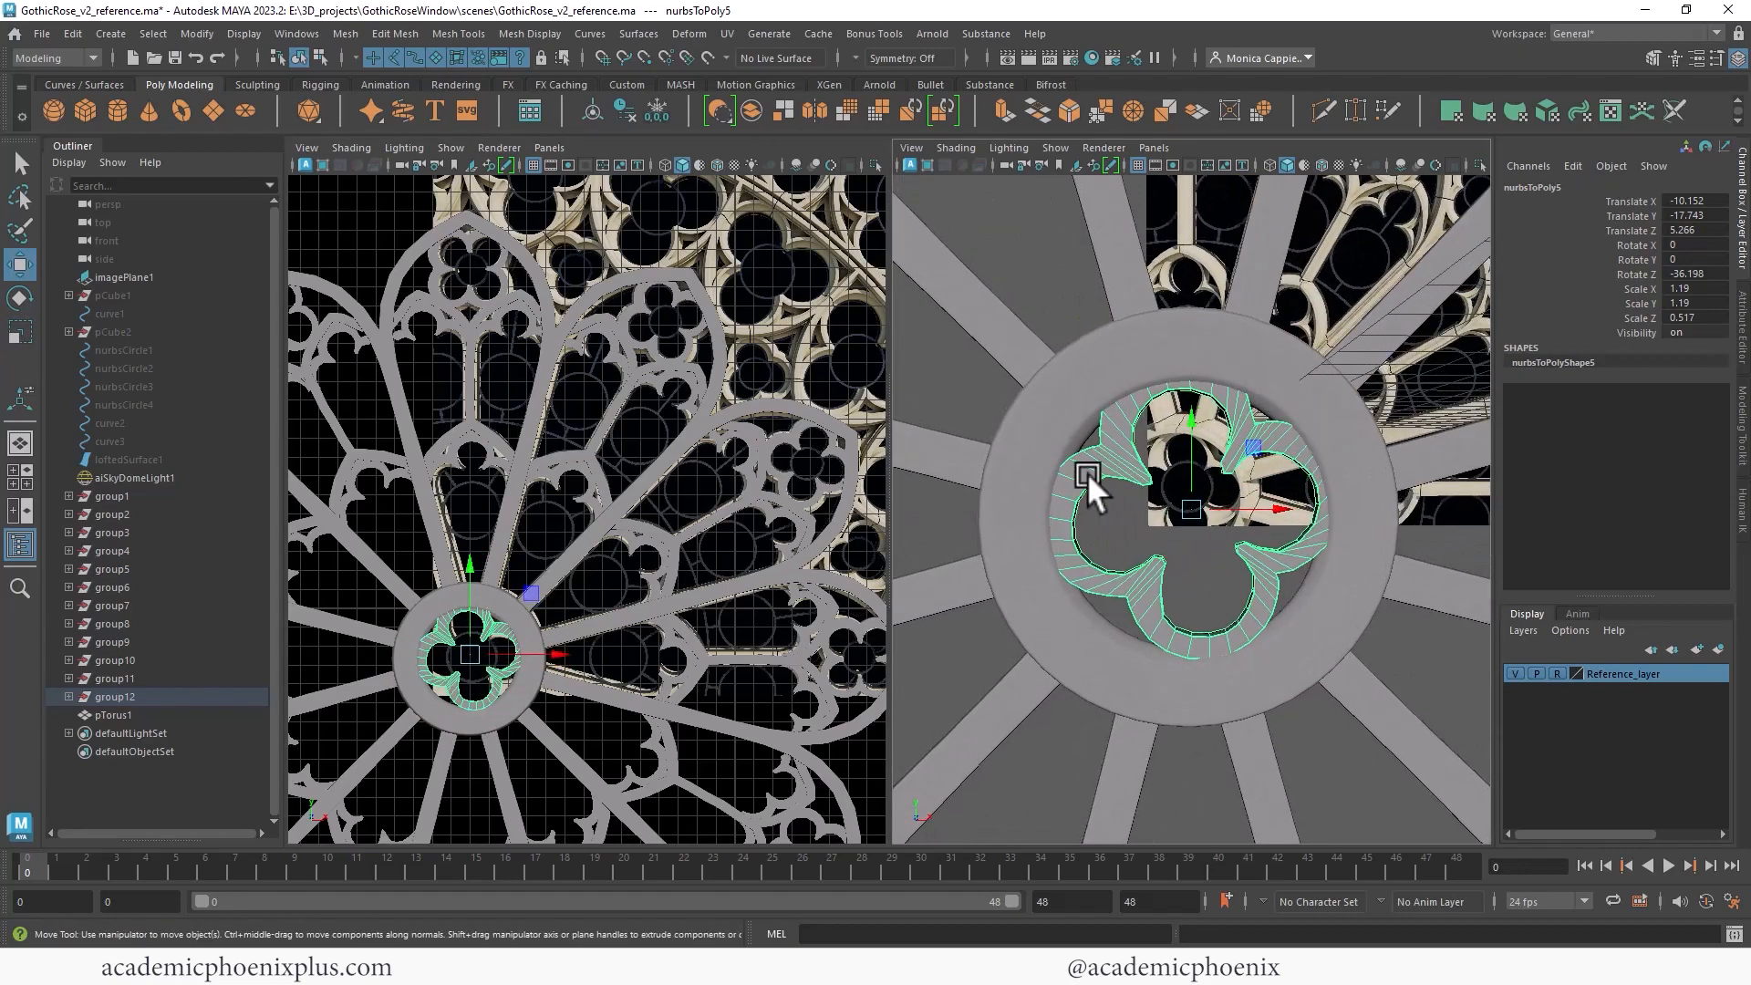
- Adjust the central quatrefoil's position and rotation, then switch to the single perspective view
scroll(724, 502, up, 2)
scroll(723, 502, up, 2)
alt+middle_drag(724, 501, 880, 322)
key(e)
drag(650, 500, 651, 505)
key(w)
alt+right_drag(1214, 509, 770, 322)
click(1331, 645)
key(space)
alt+drag(1319, 589, 1092, 429)
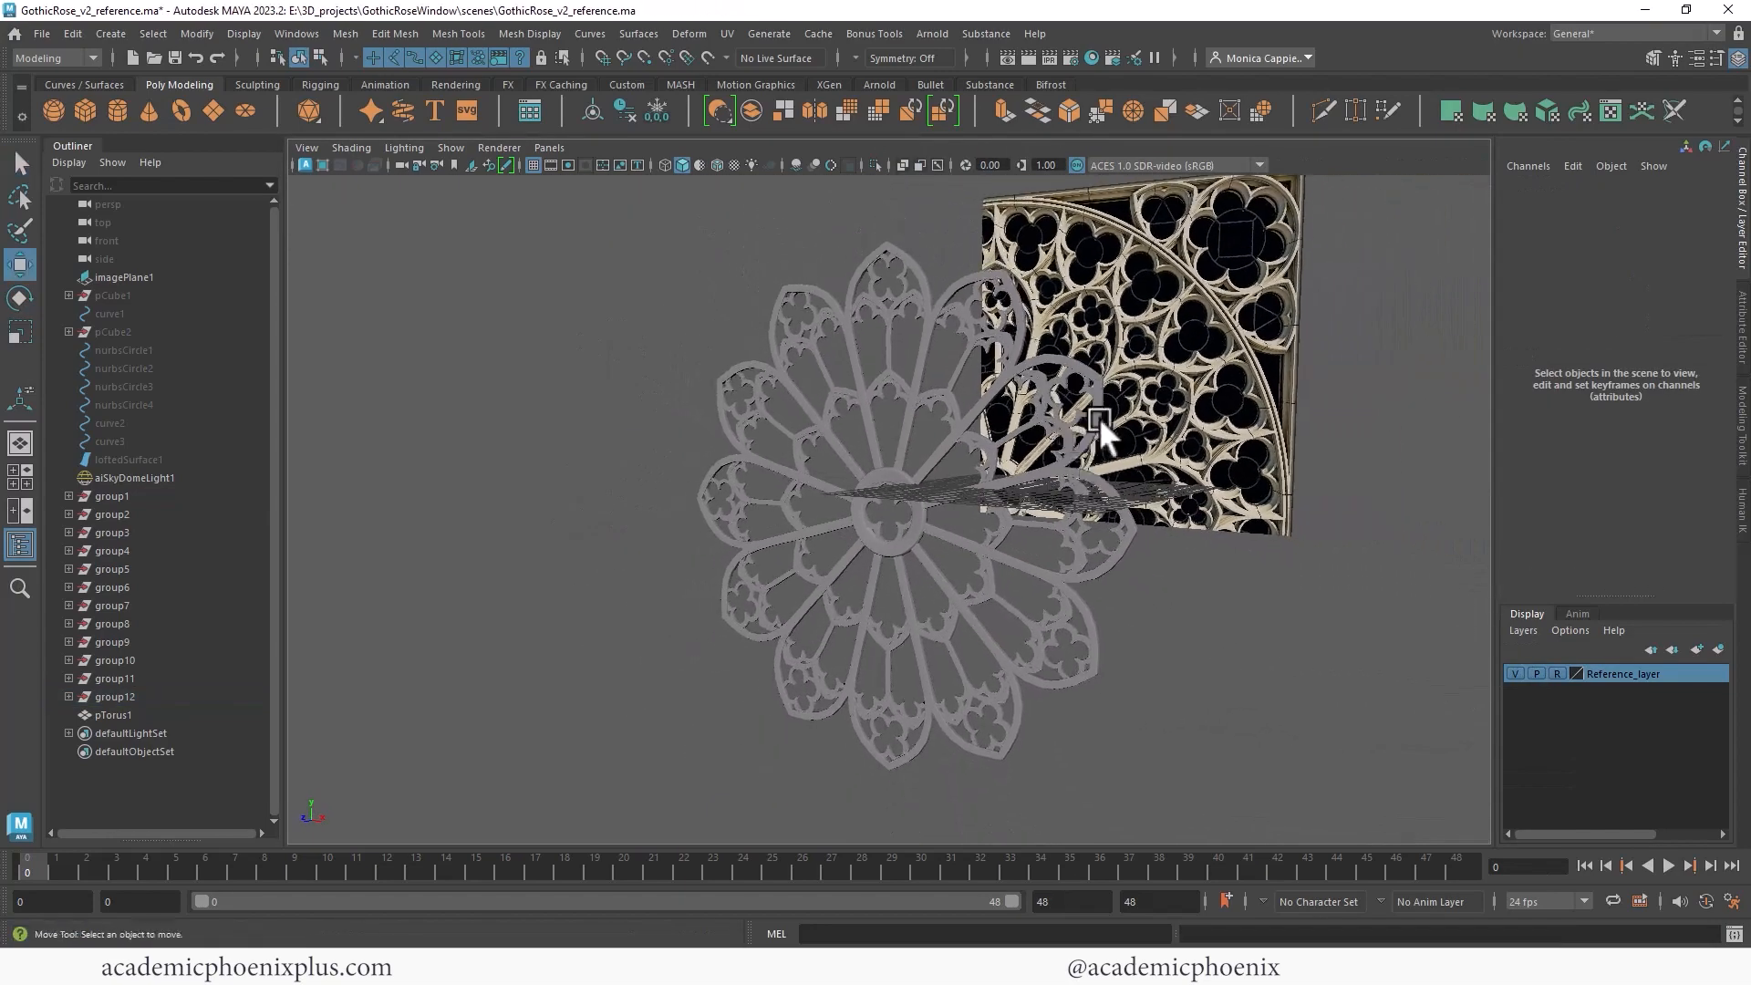
- Turn on the resolution gate and render the perspective view in Arnold RenderView
click(568, 166)
alt+right_drag(1085, 267, 1182, 274)
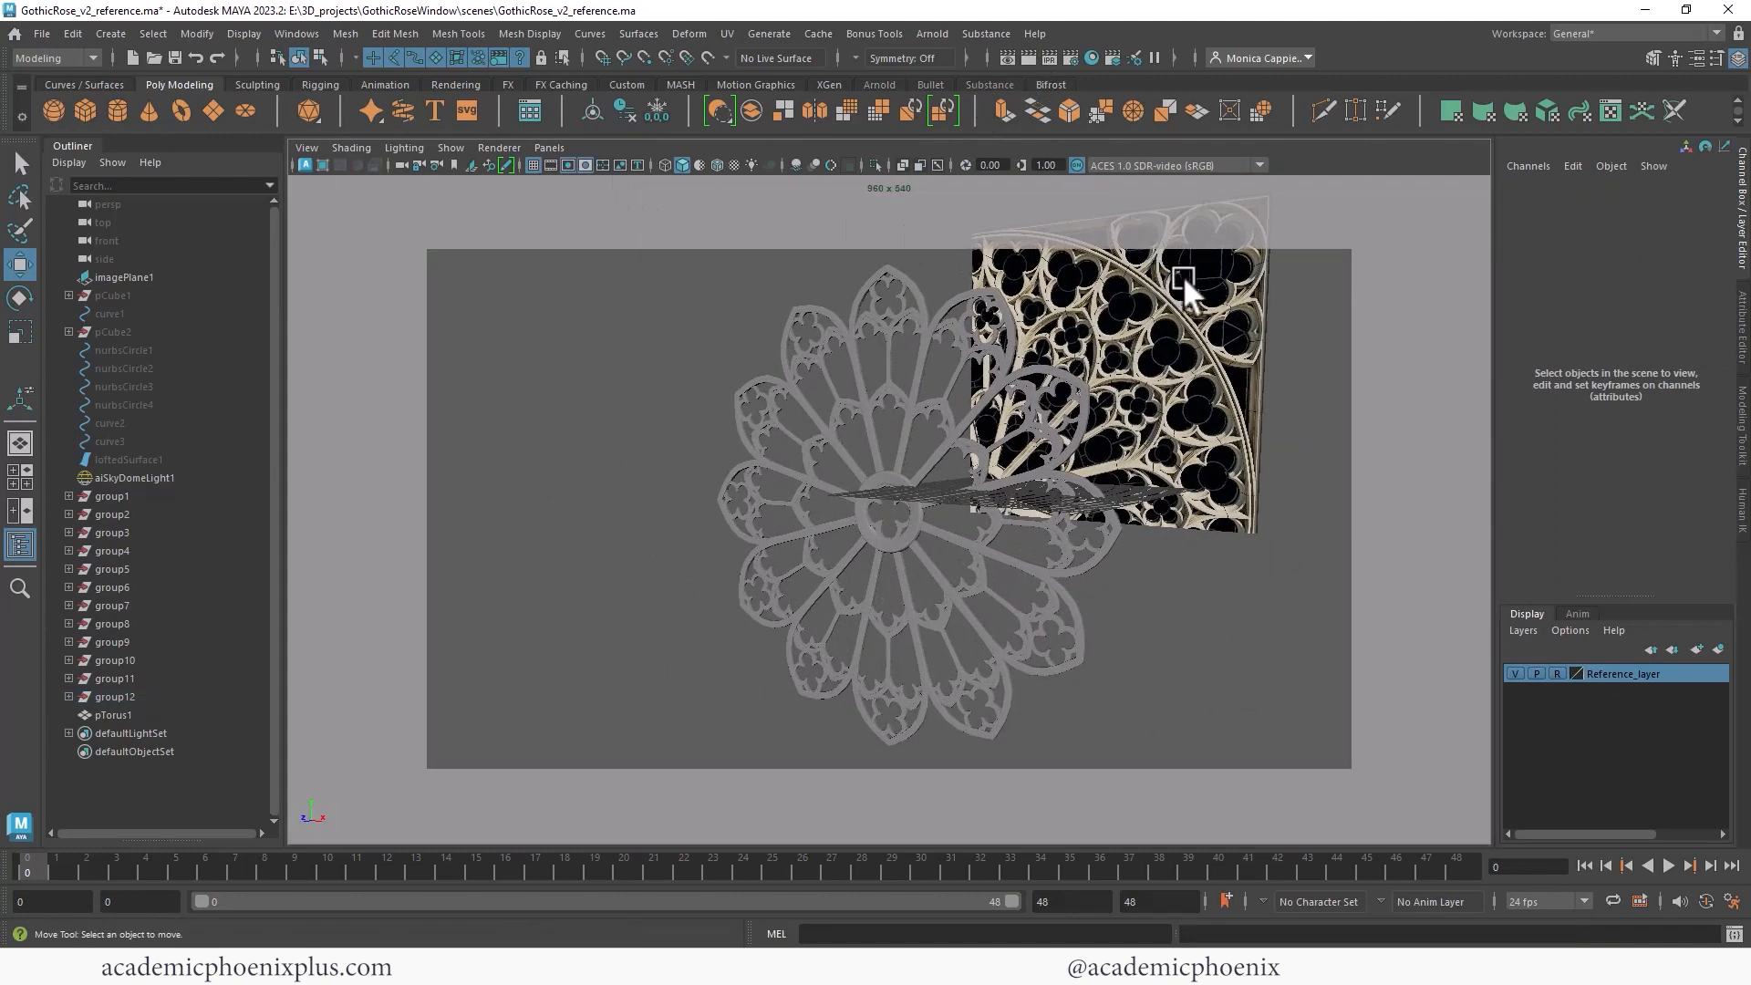
click(1030, 59)
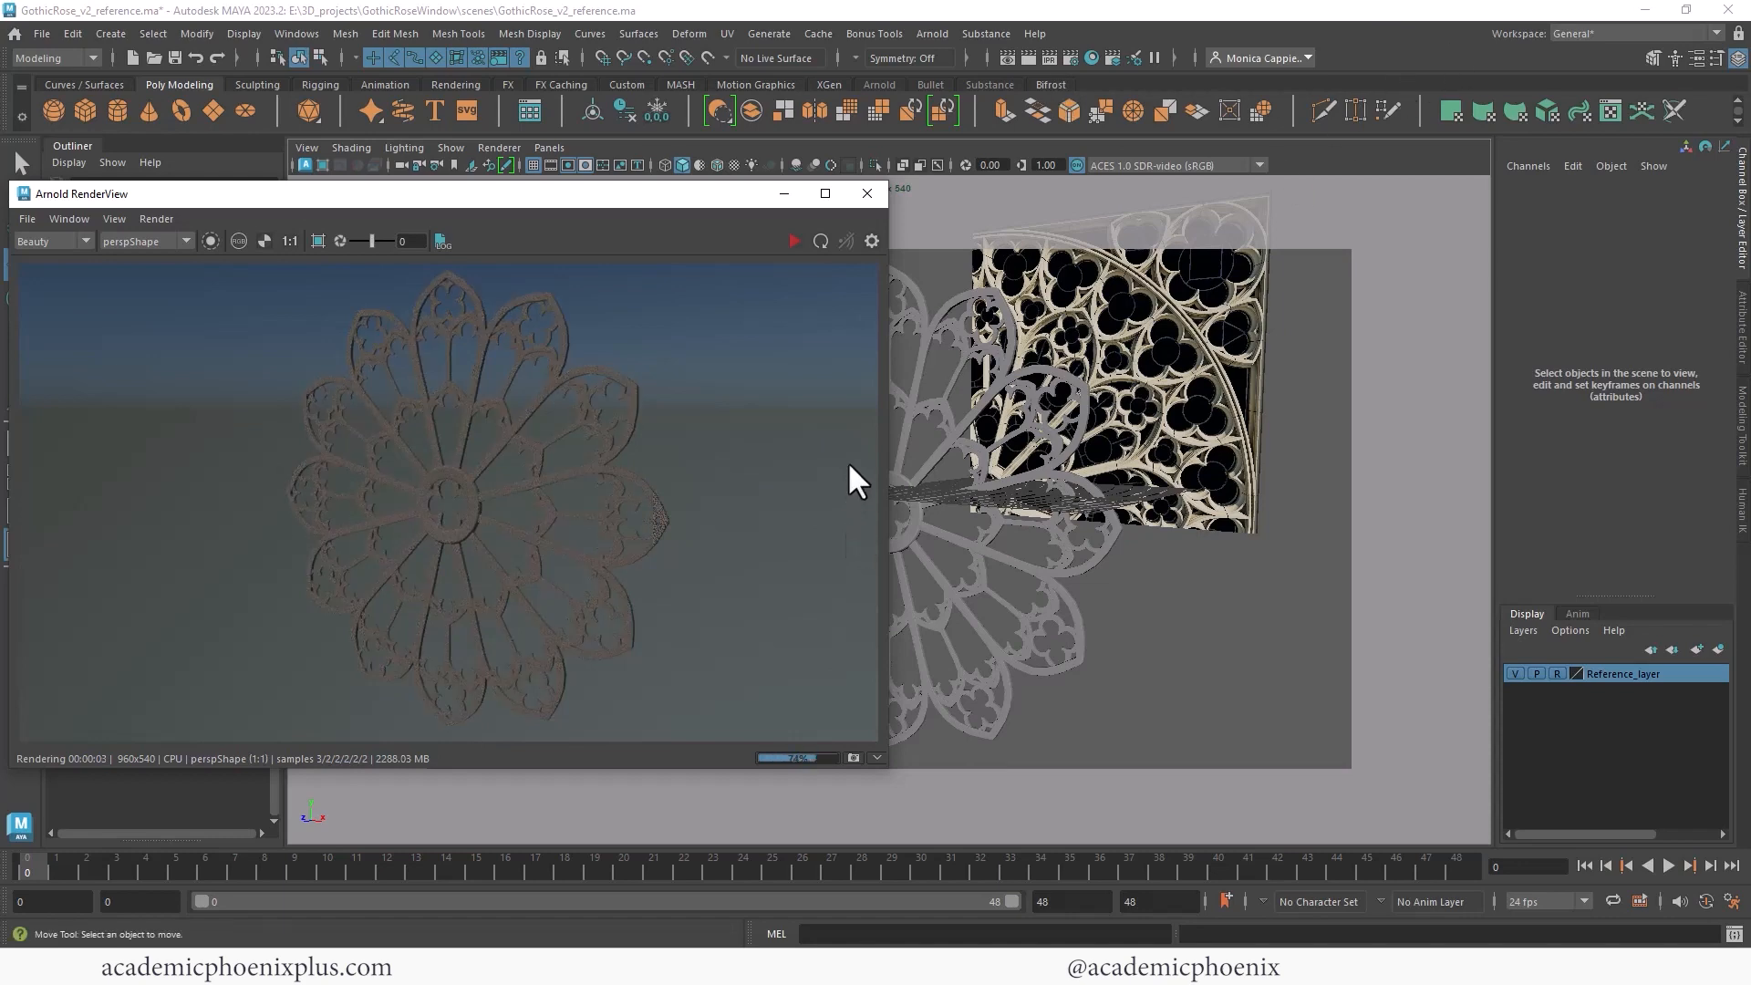
drag(658, 191, 960, 289)
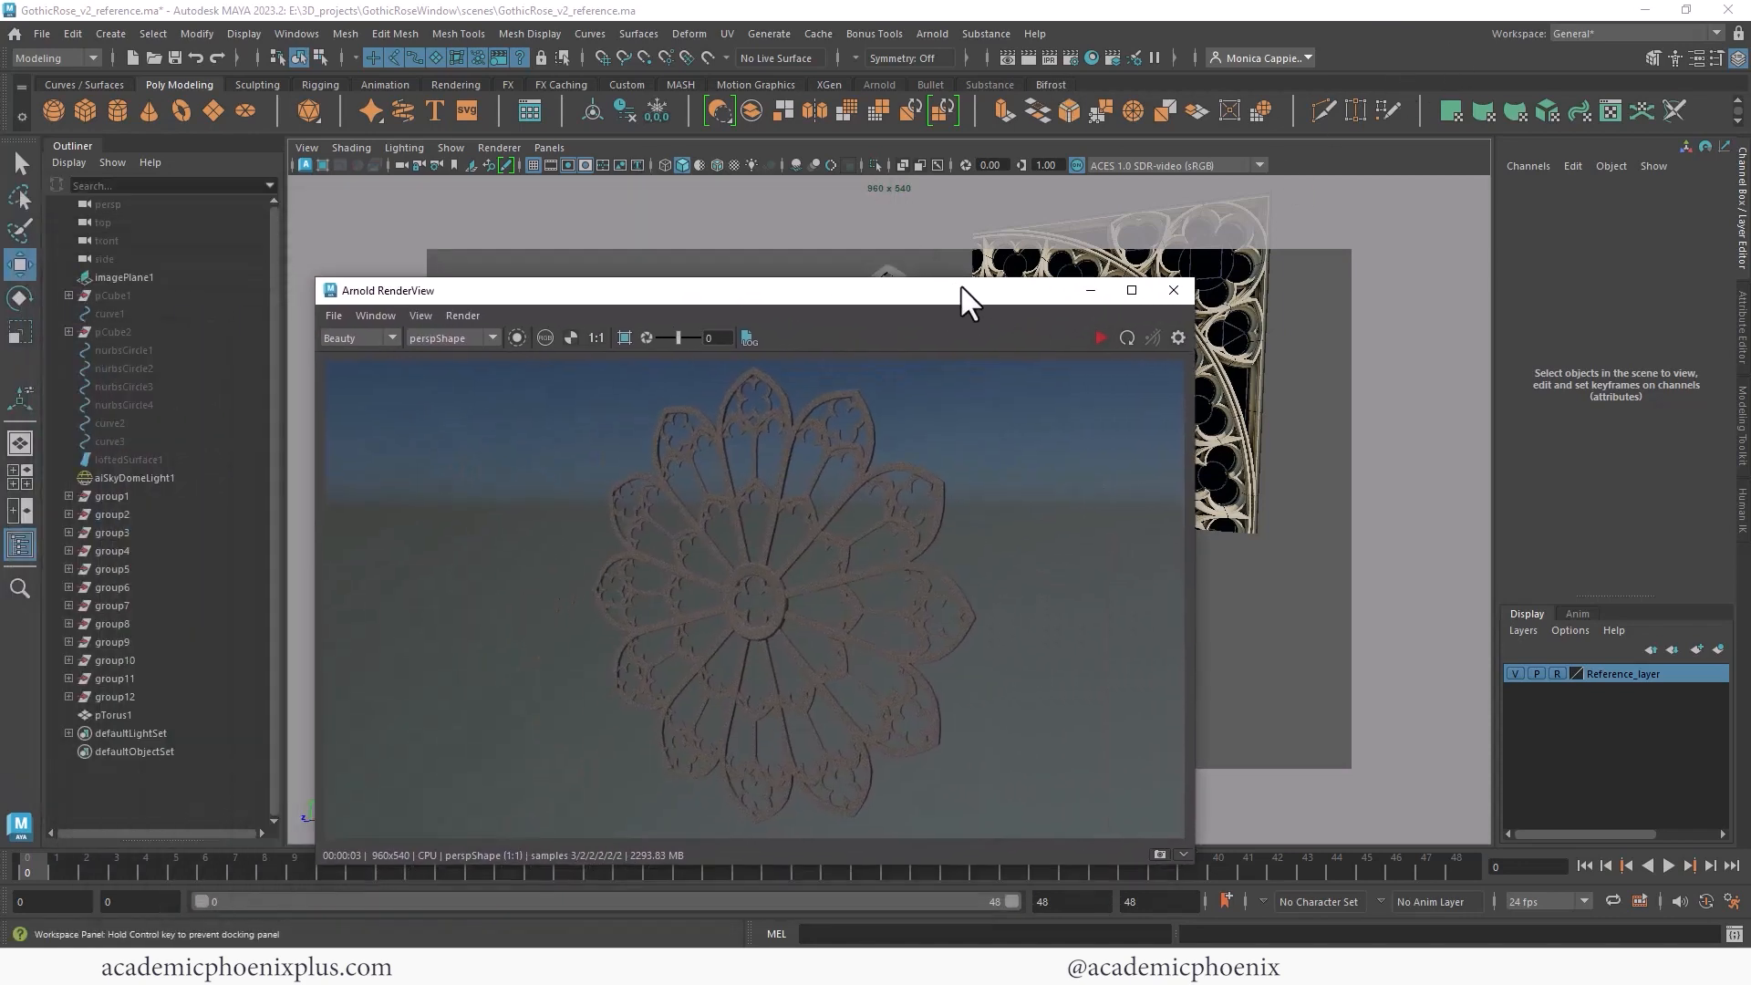
- Set the sky dome light's Camera visibility to 0
click(194, 478)
key(ctrl+a)
scroll(1716, 393, down, 2)
drag(1716, 393, 1723, 450)
drag(1510, 548, 1423, 550)
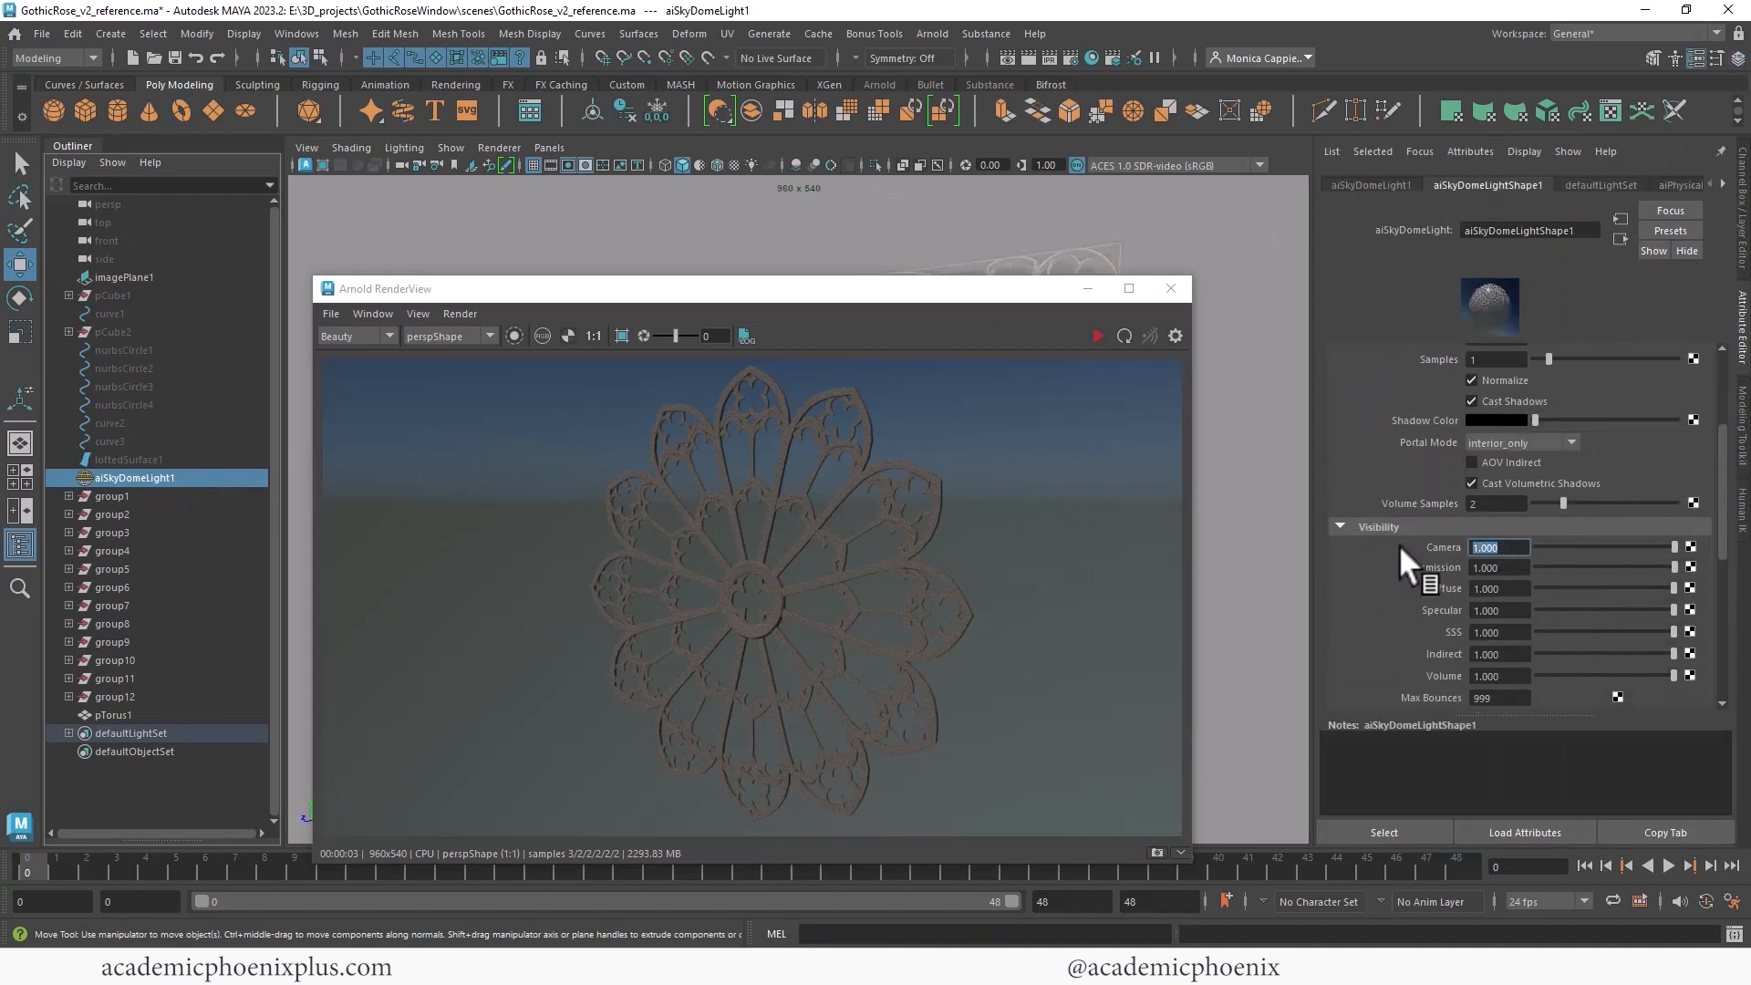
text(0)
key(Return)
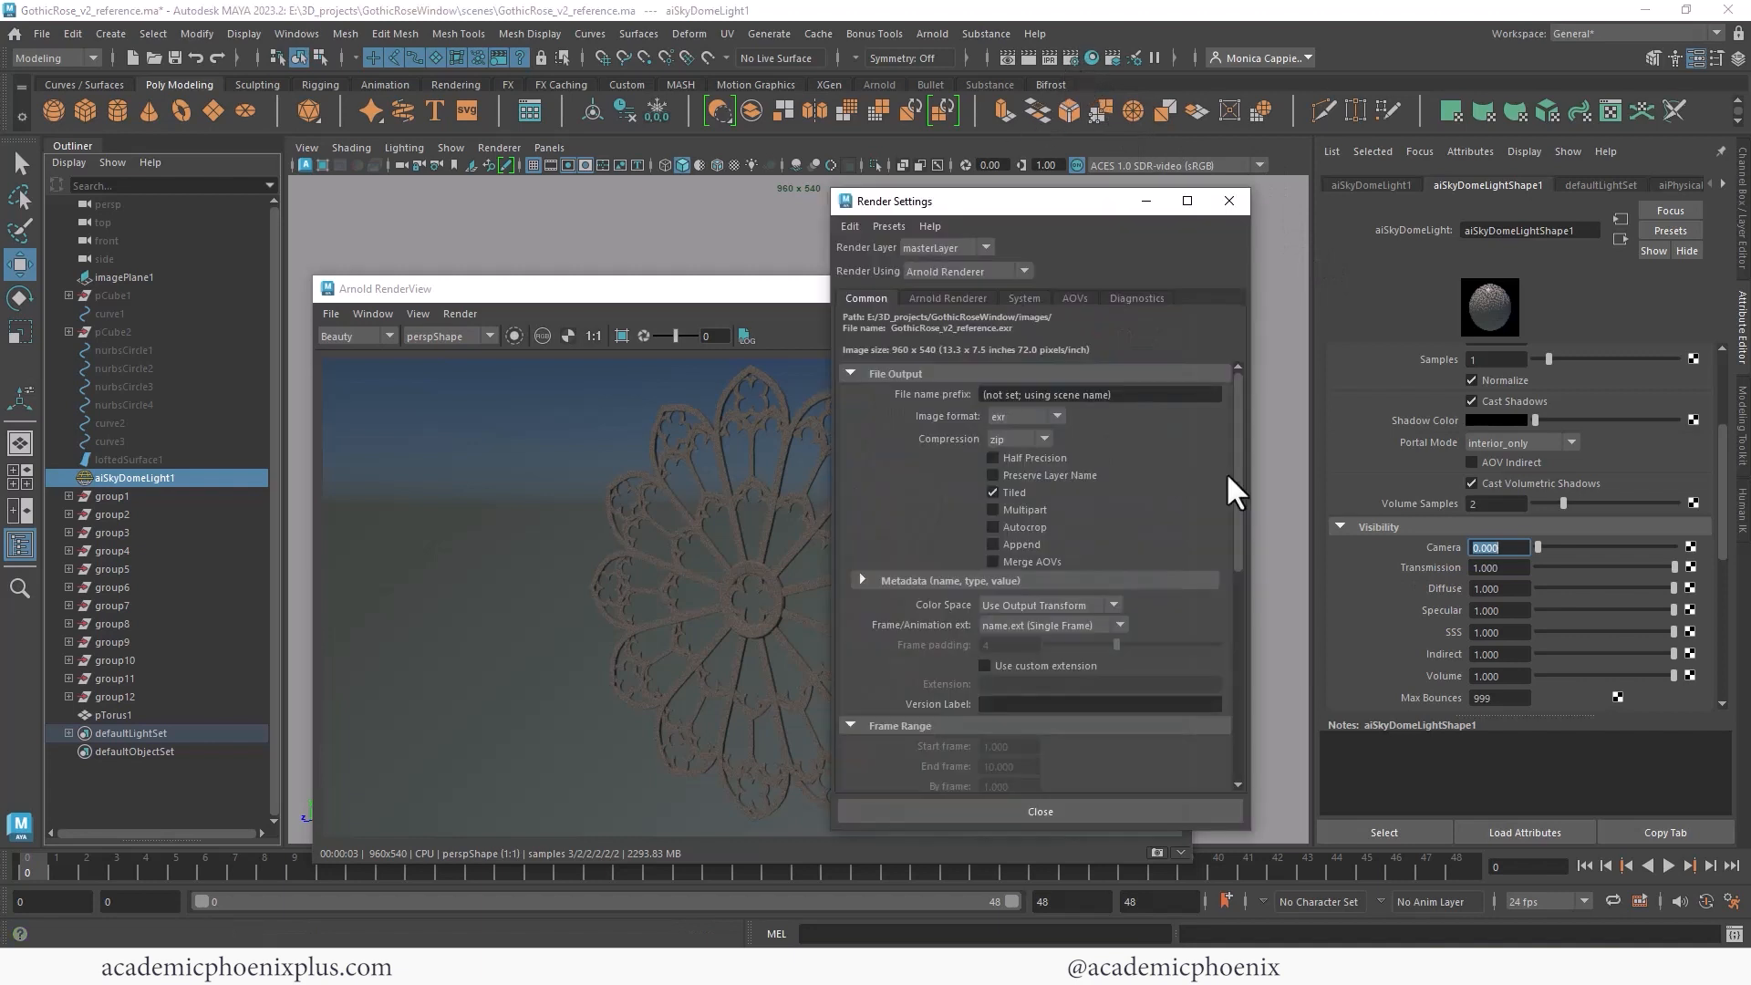
- Set the render image size preset to HD_720 and close Render Settings
drag(1238, 459, 1227, 649)
click(1031, 546)
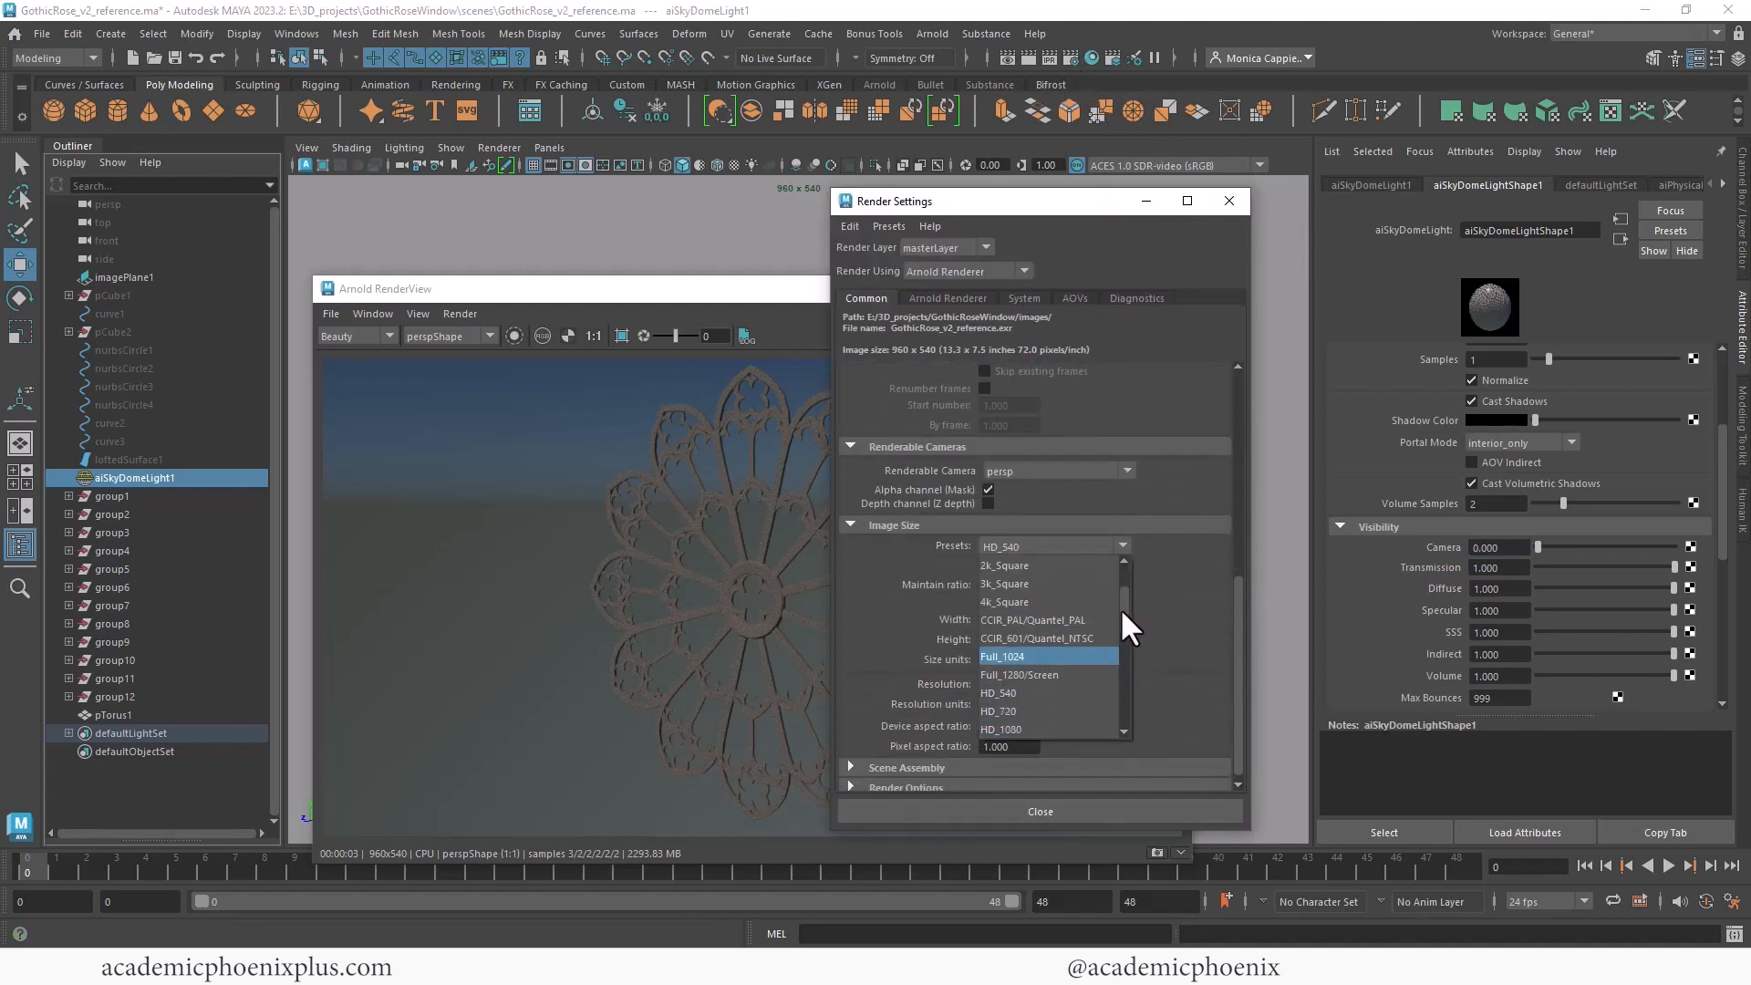
click(1010, 711)
click(1029, 809)
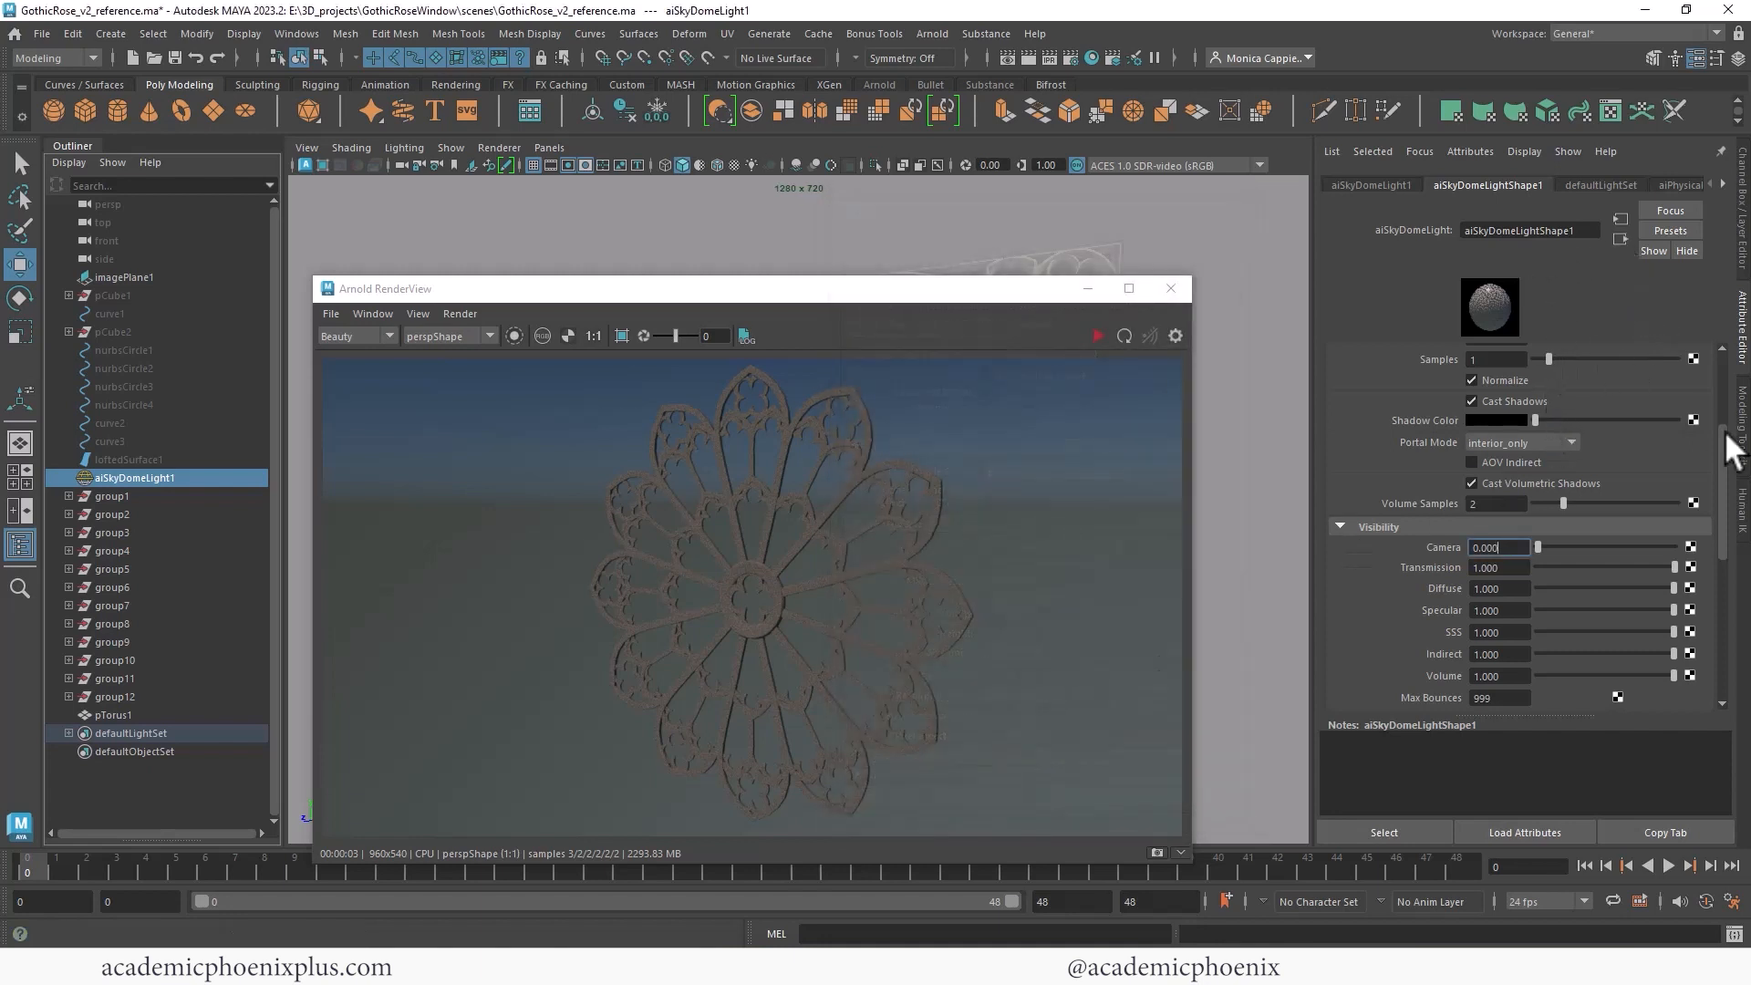
- Set the sky dome light's intensity to 1.5 and re-render in a maximized RenderView
drag(1723, 443, 1666, 349)
triple_click(1509, 396)
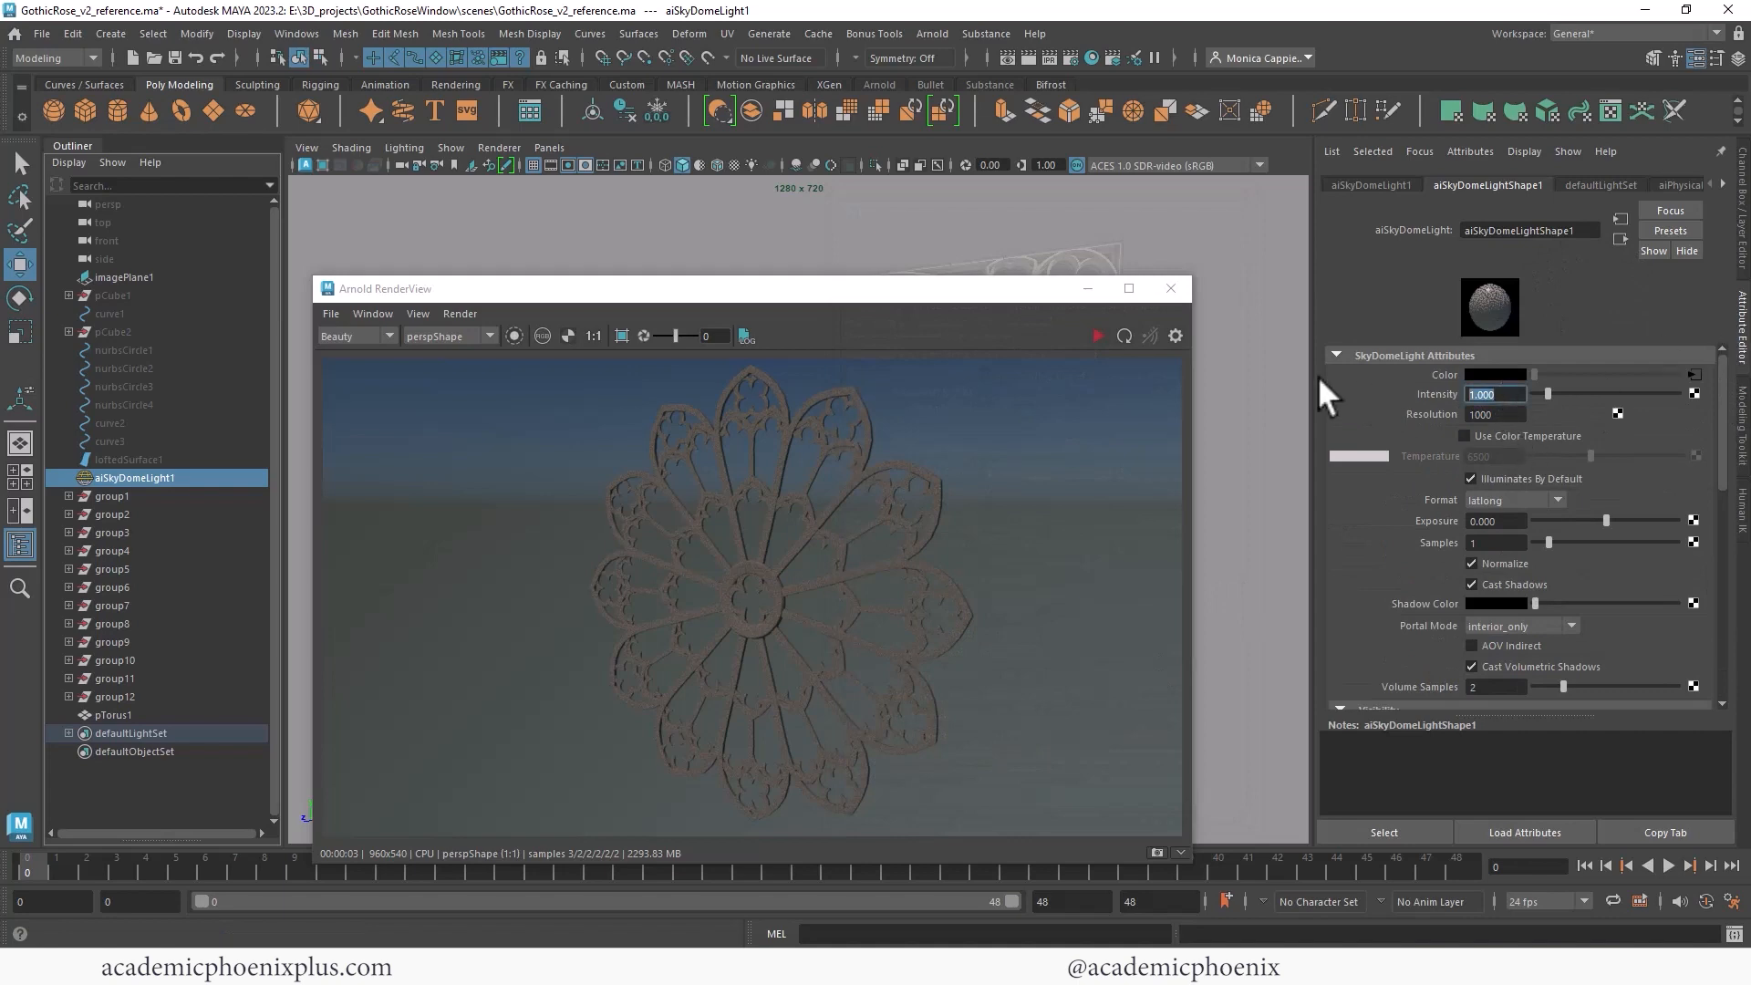
text(1.5)
key(Return)
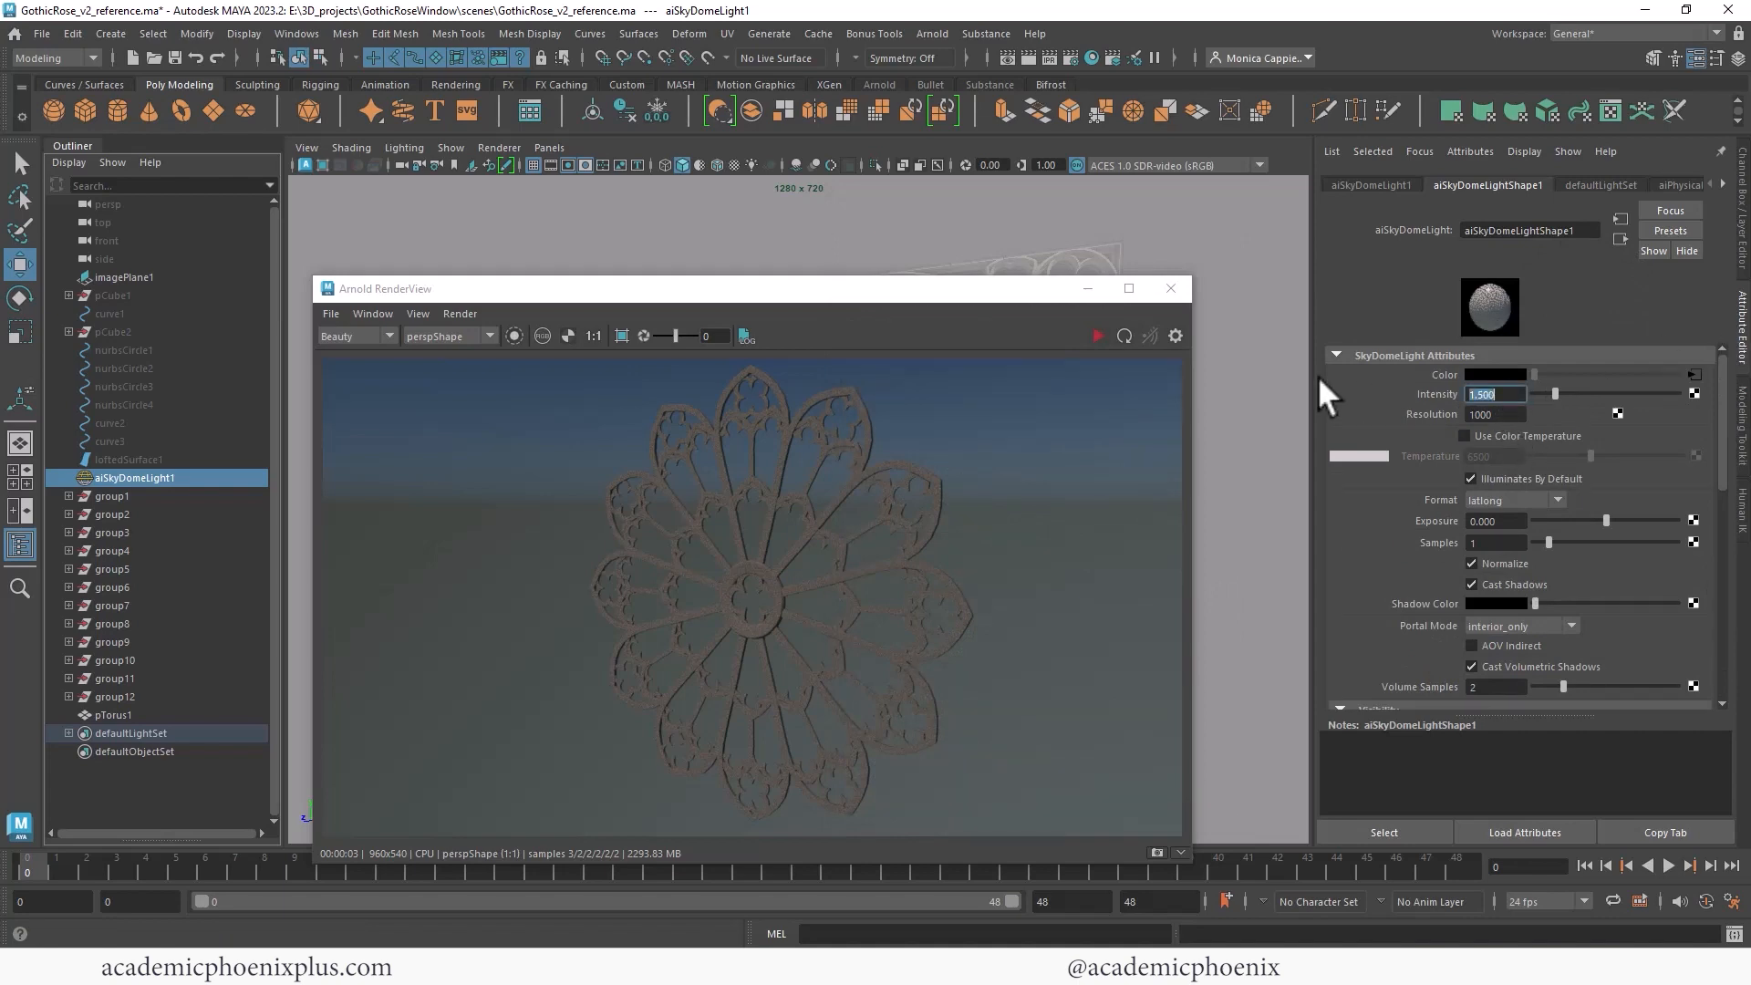
click(1096, 335)
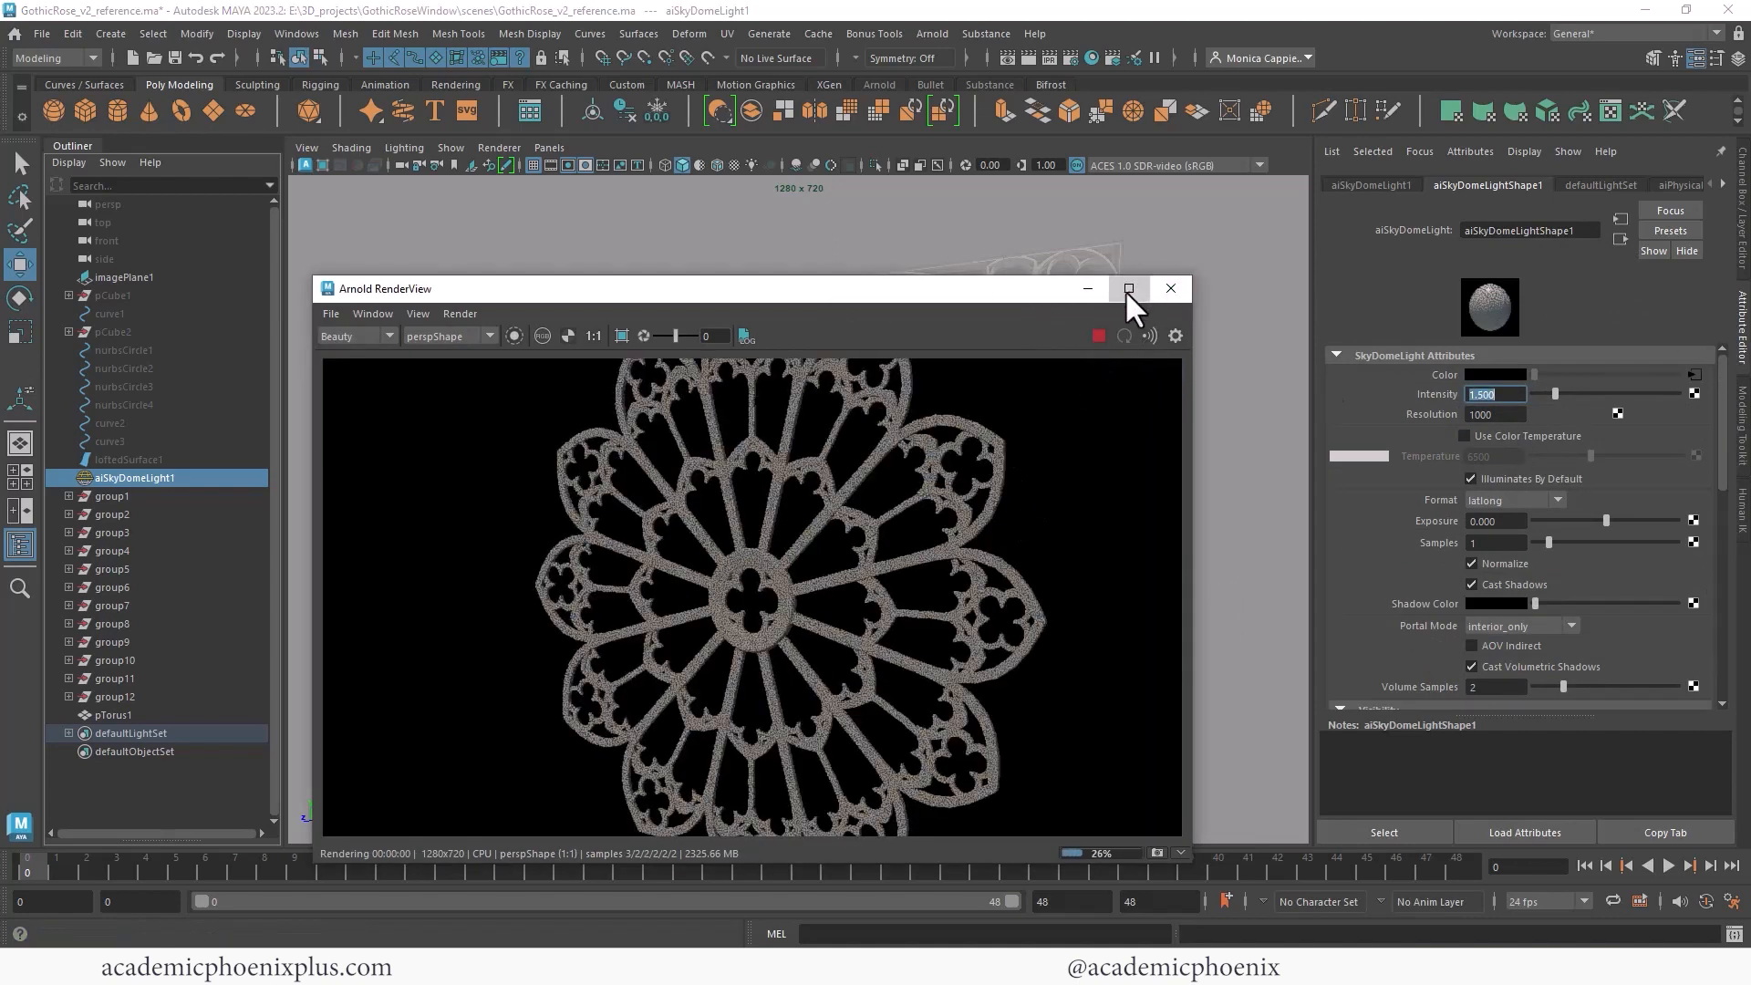
click(1127, 290)
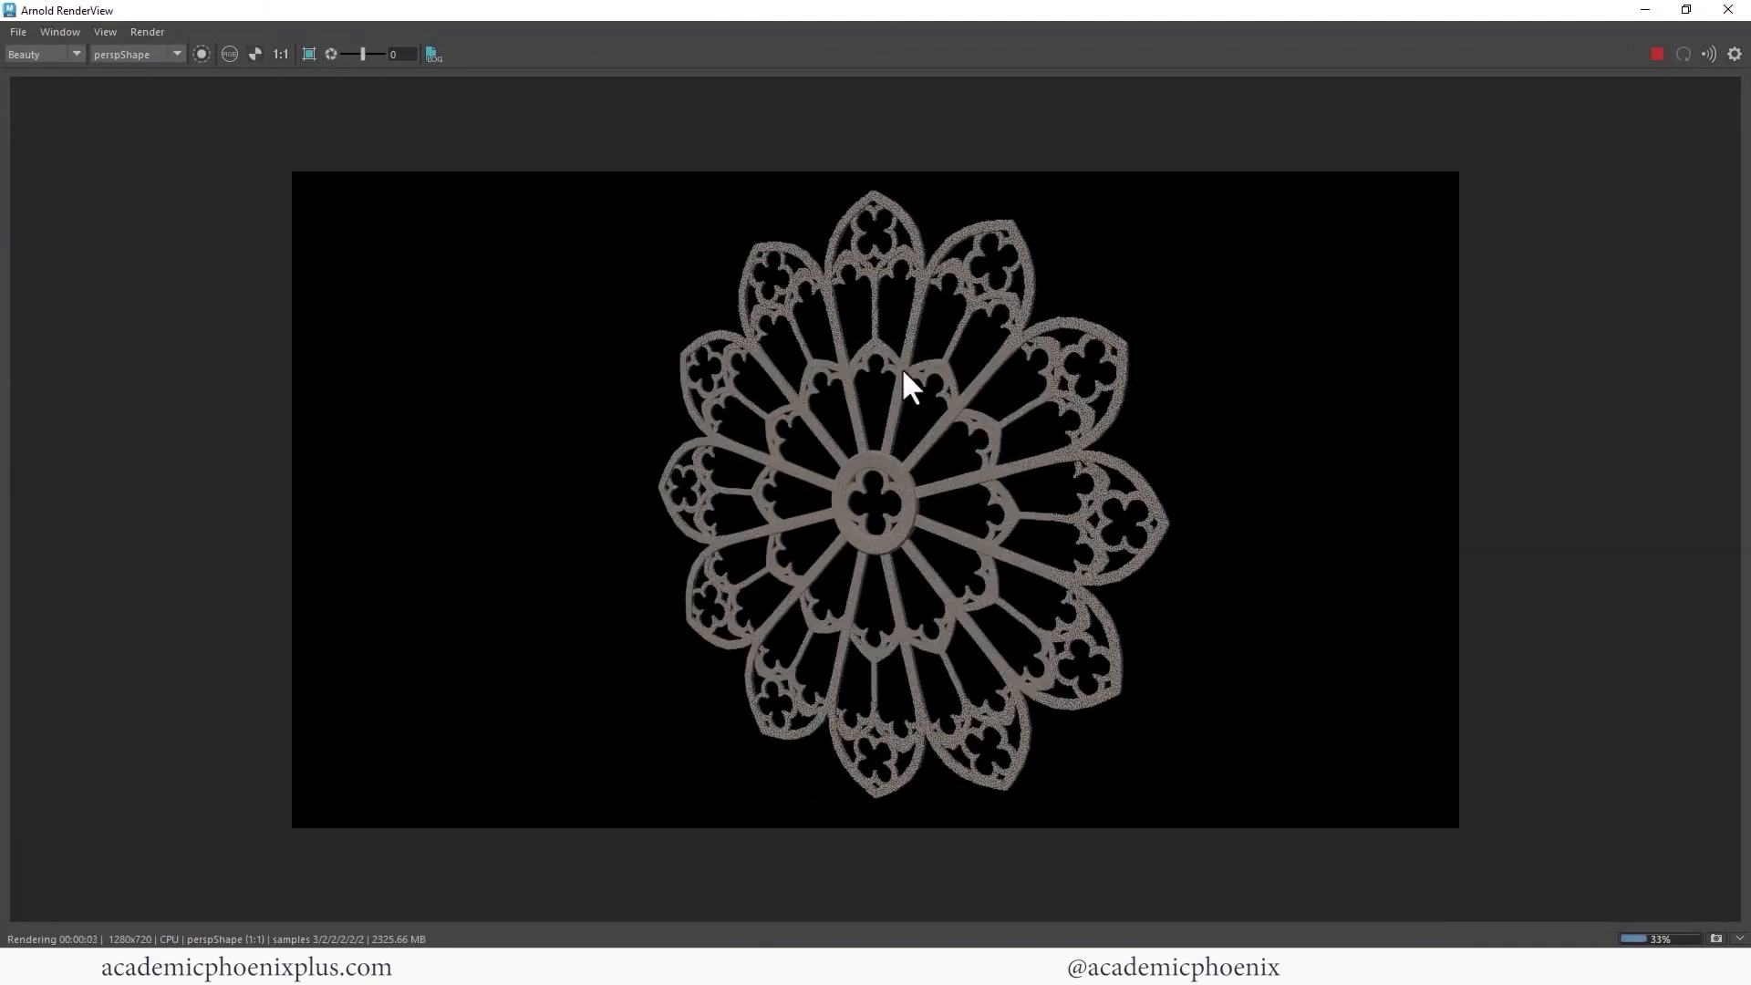